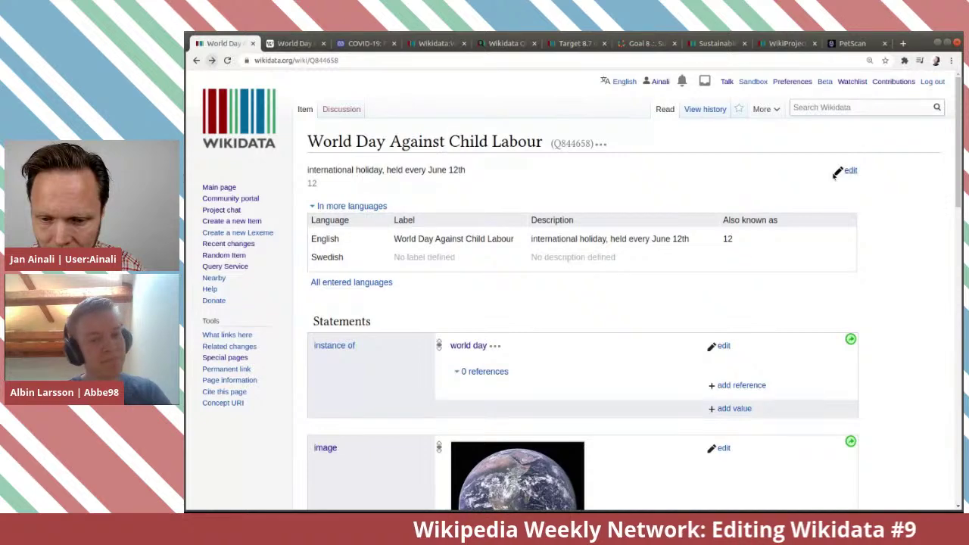
Enter the Swedish label "världsdagen mot barnarbete" for the World Day Against Child Labour item.
left_click(839, 172)
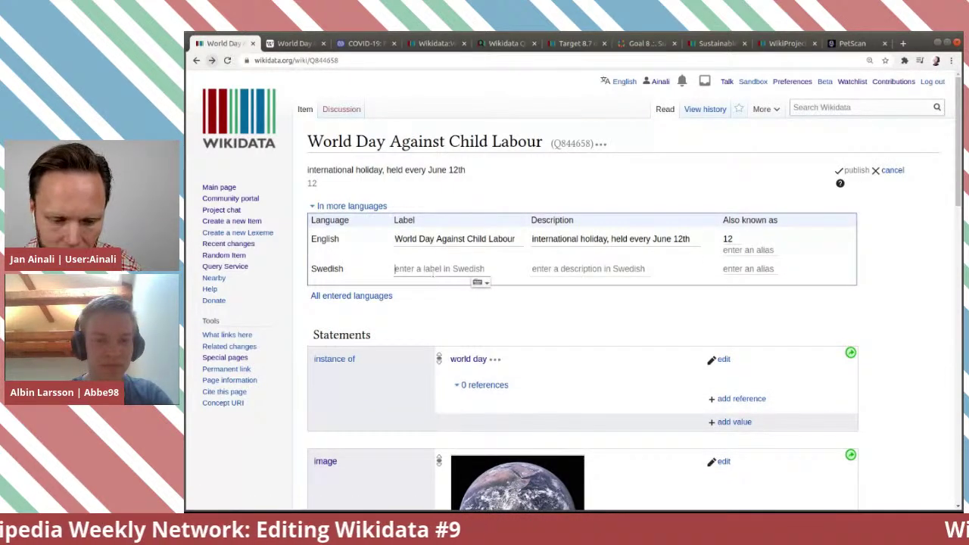
type("vörlds")
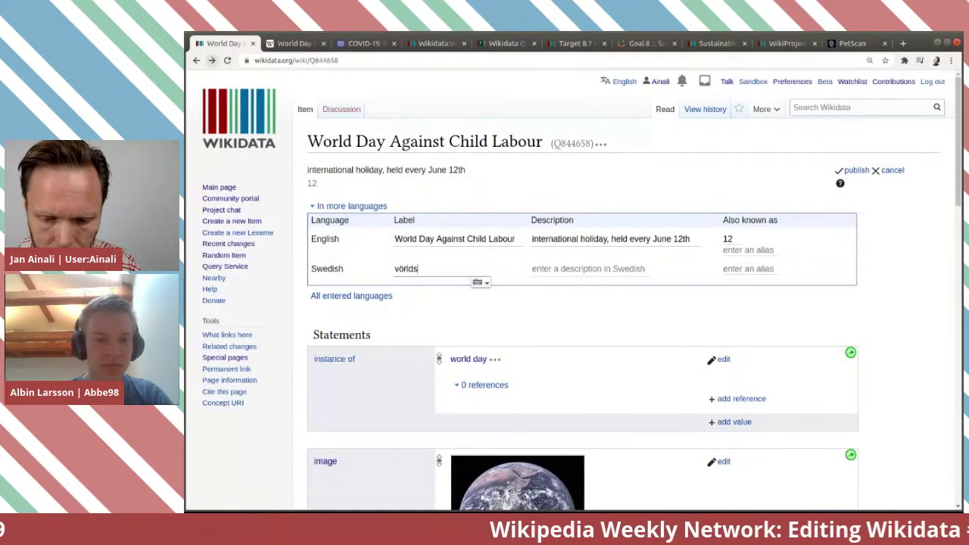
key("BackSpace")
key("BackSpace")
key("BackSpace")
key("BackSpace")
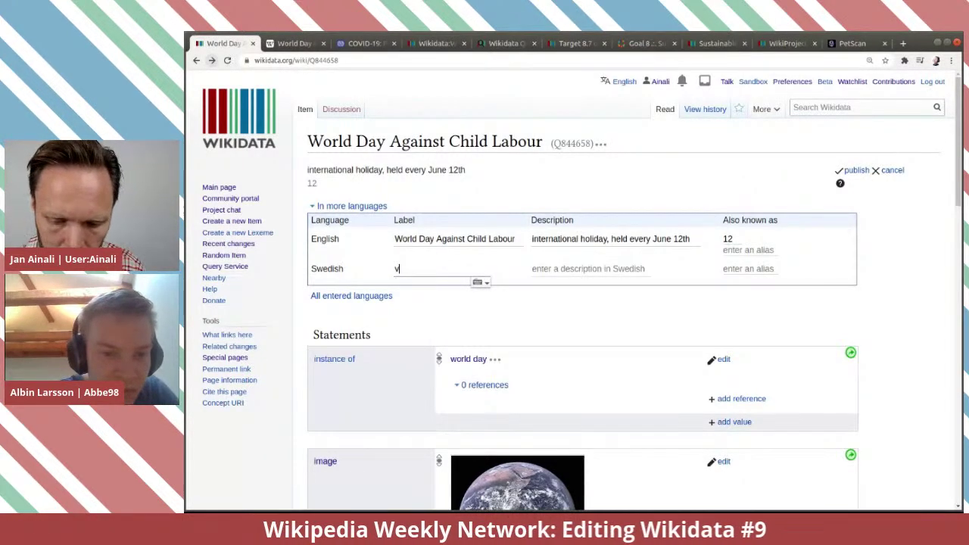
type("ärld")
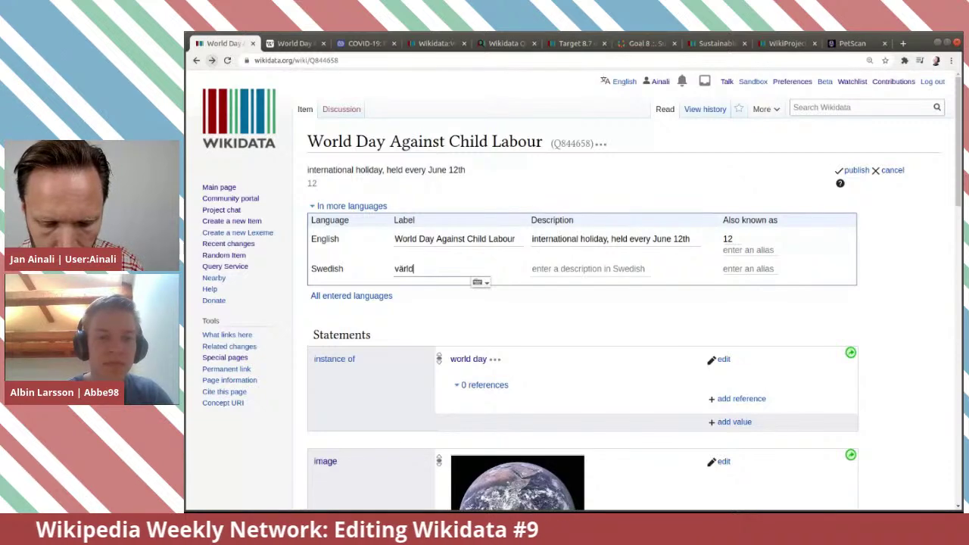
type("sdagen")
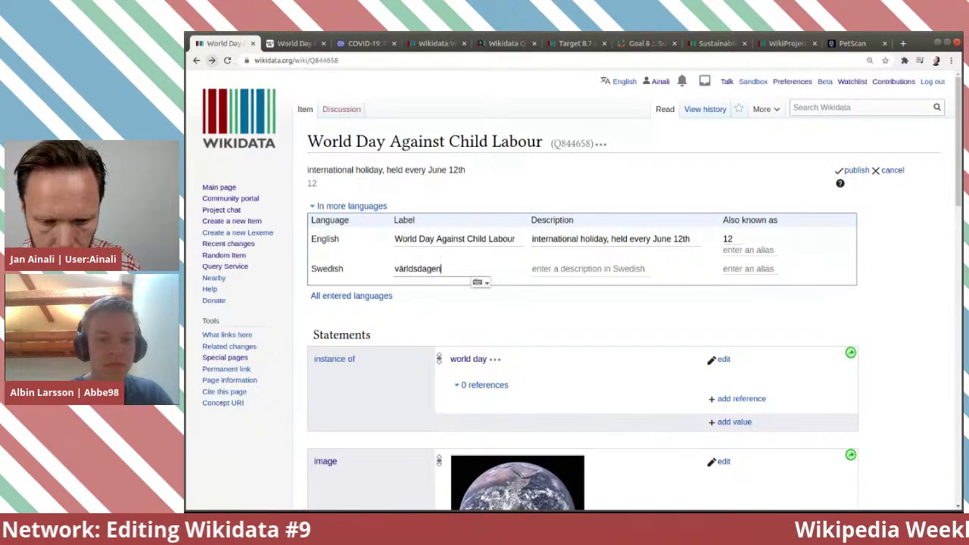
type(" mot")
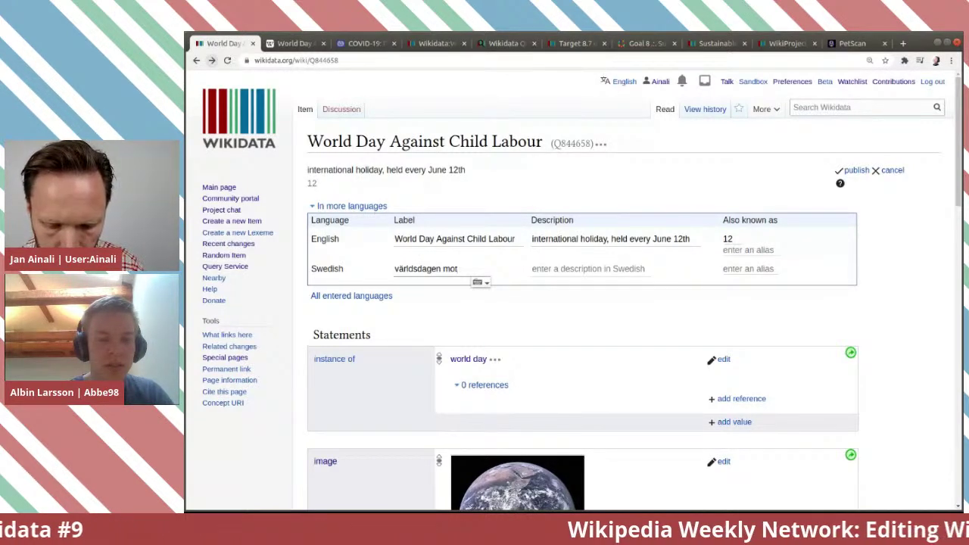
type(" barnarbet")
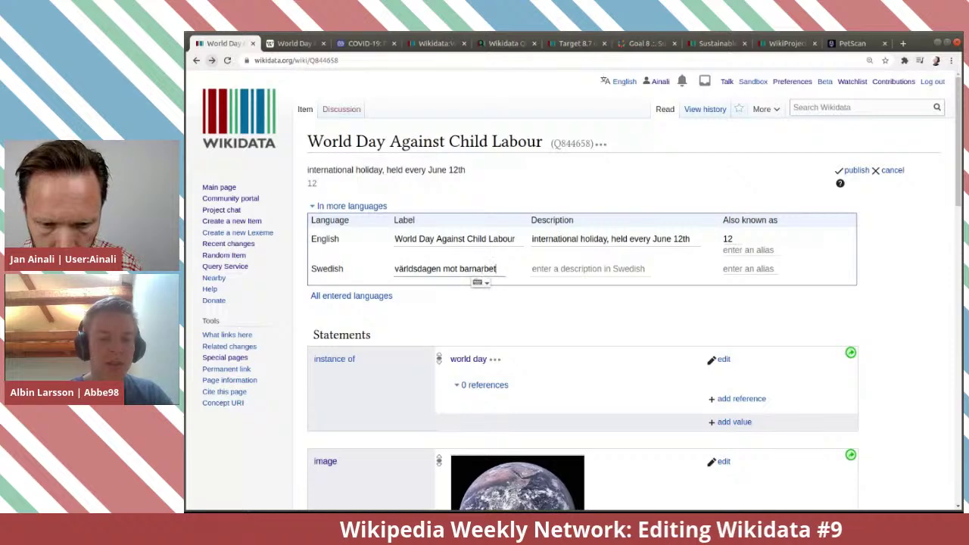
type("e")
key("Tab")
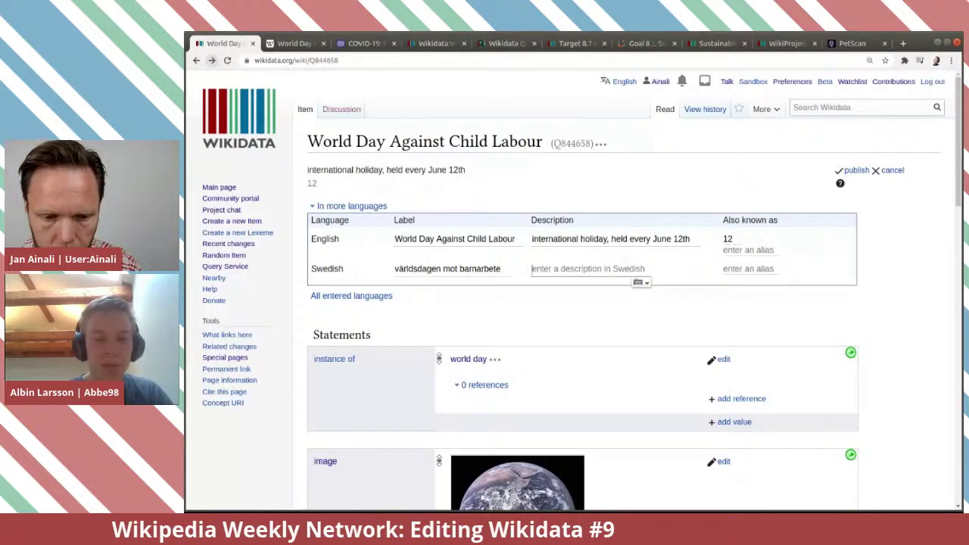
Capitalise the first letter of the Swedish label so it reads "Världsdagen mot barnarbete".
left_click(395, 269)
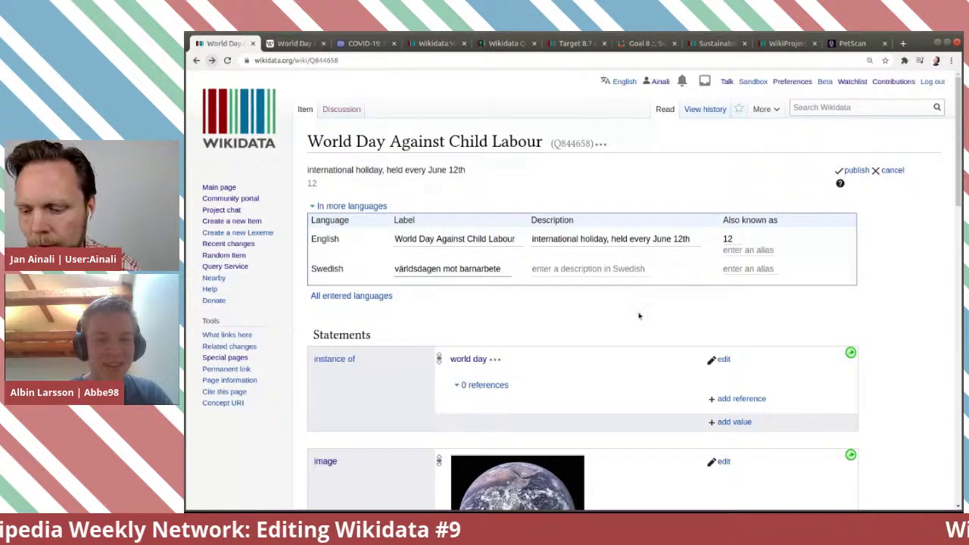
key("BackSpace")
type("V")
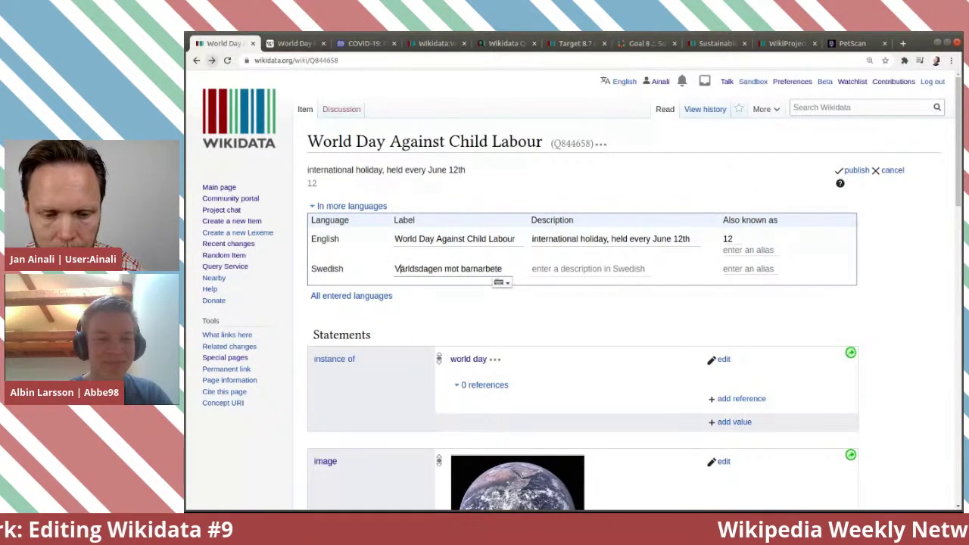
Enter the Swedish description "internationell dag som hålls 12 juni varje år".
left_click(621, 269)
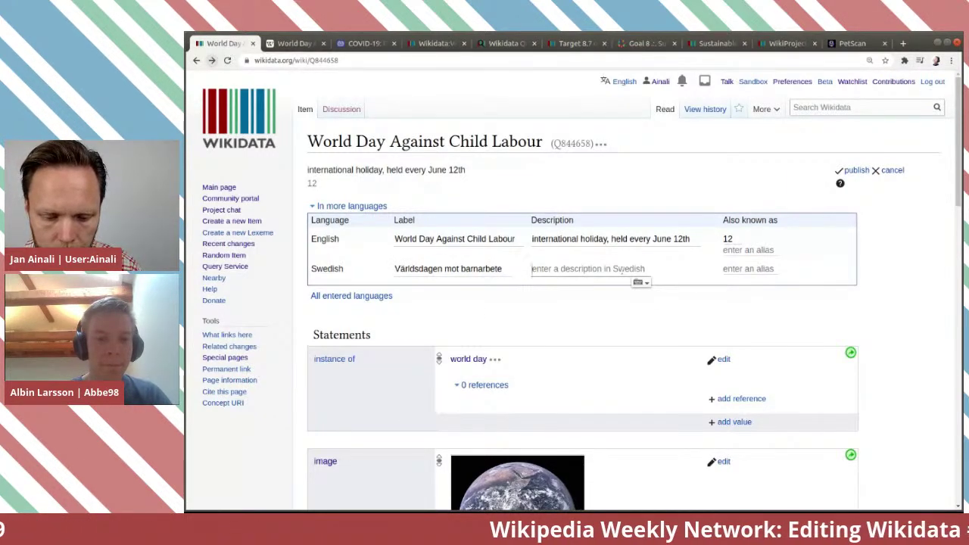
type("internat")
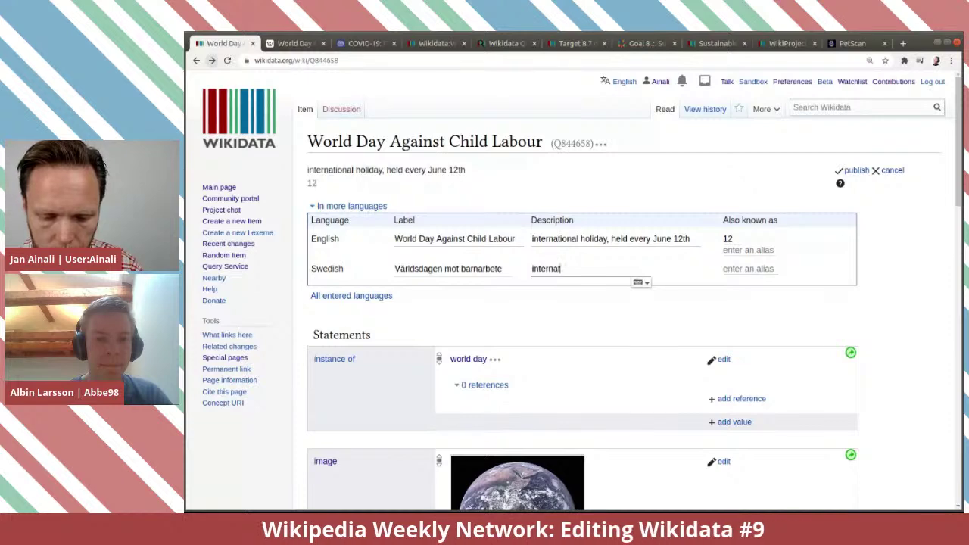
type("ionell dag")
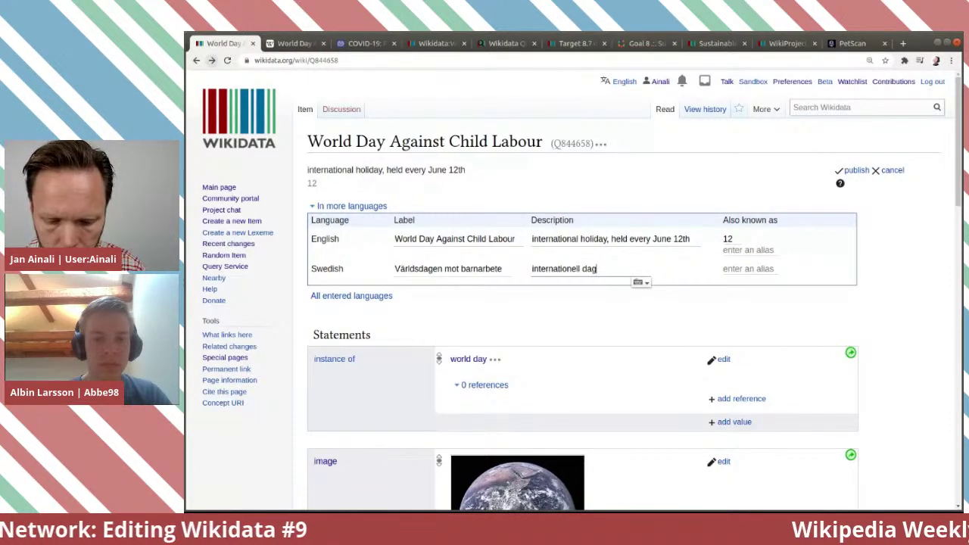
type(" som hå")
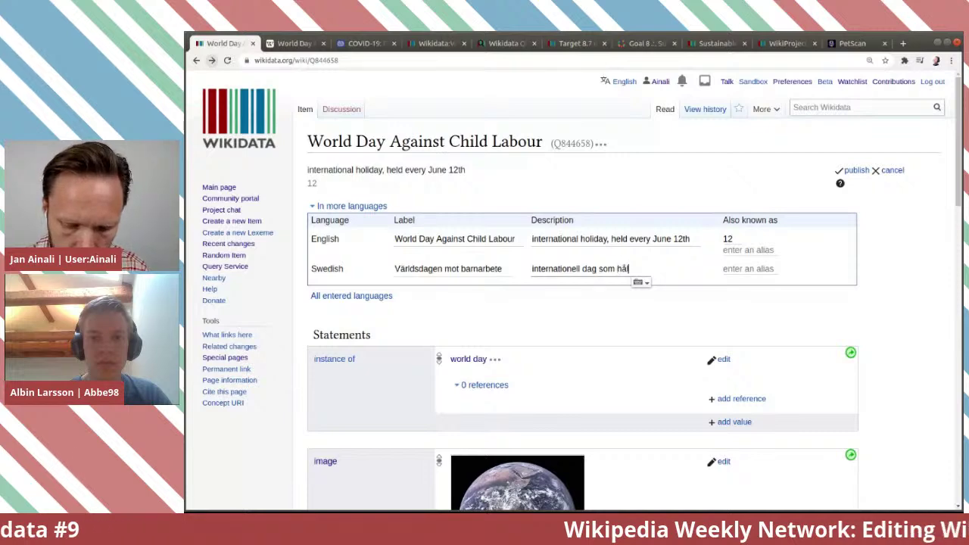
type("lls 1")
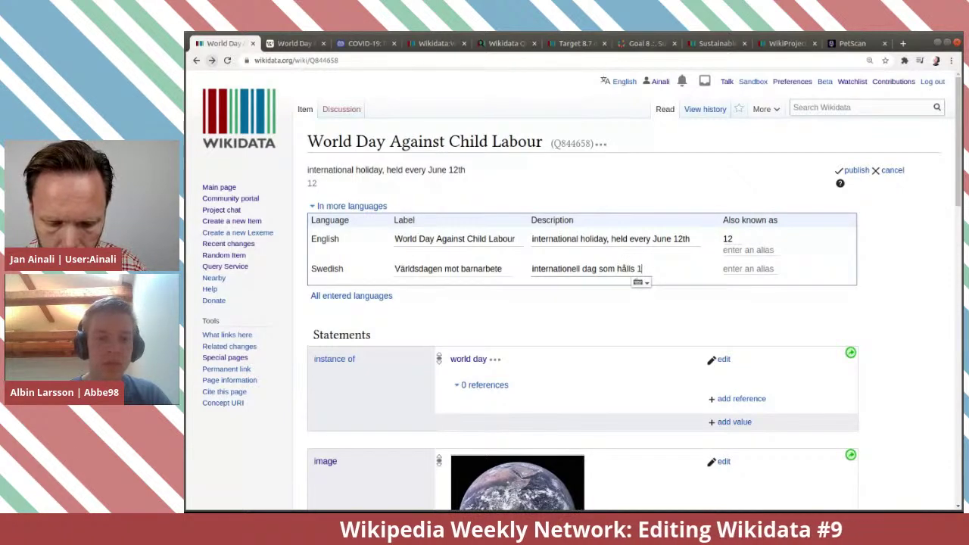
type("2 juni varje")
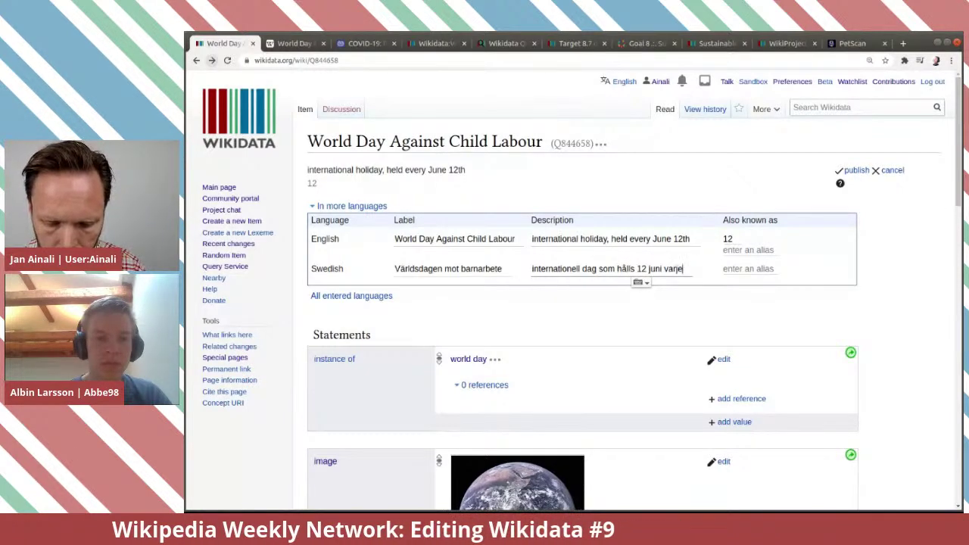
type(" år")
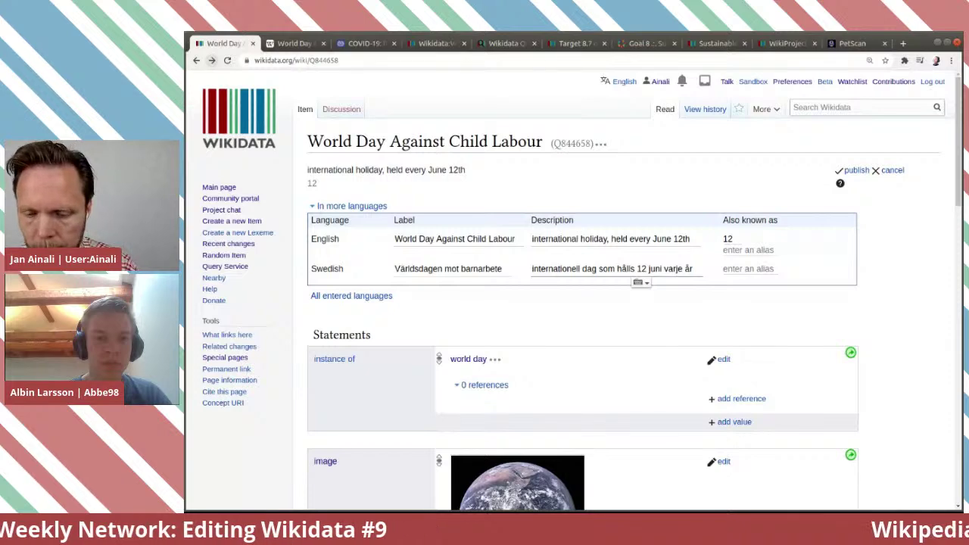
Remove the English alias "12" and publish the label, description and alias edits.
double_click(728, 238)
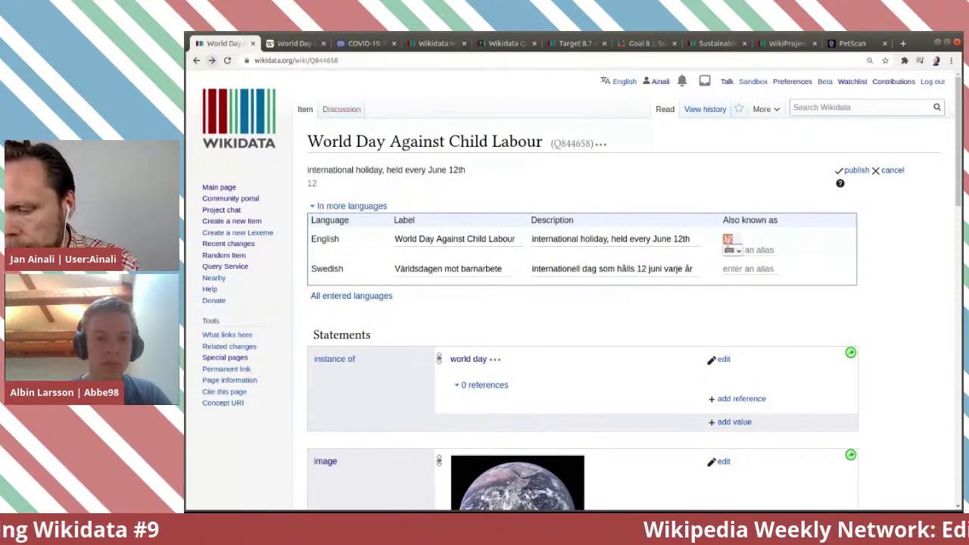
key("BackSpace")
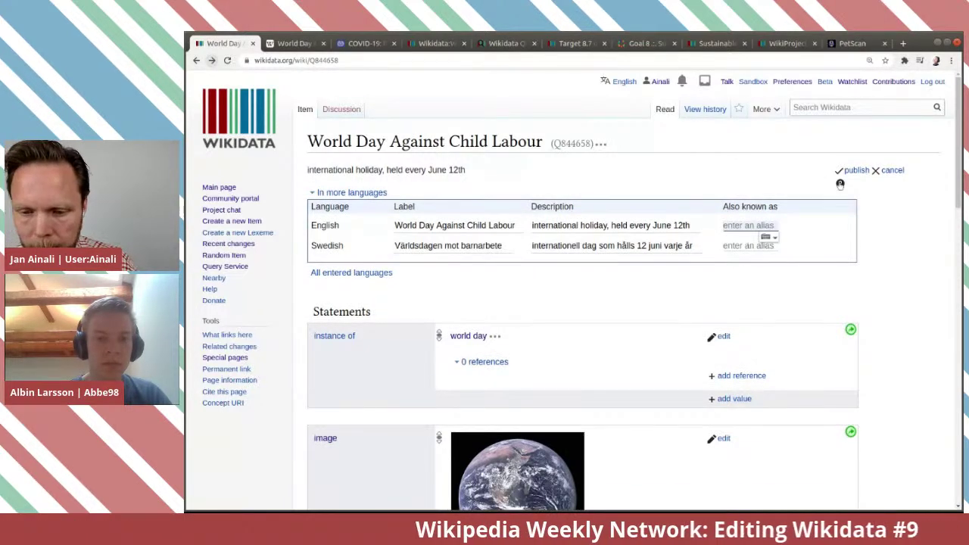
left_click(857, 169)
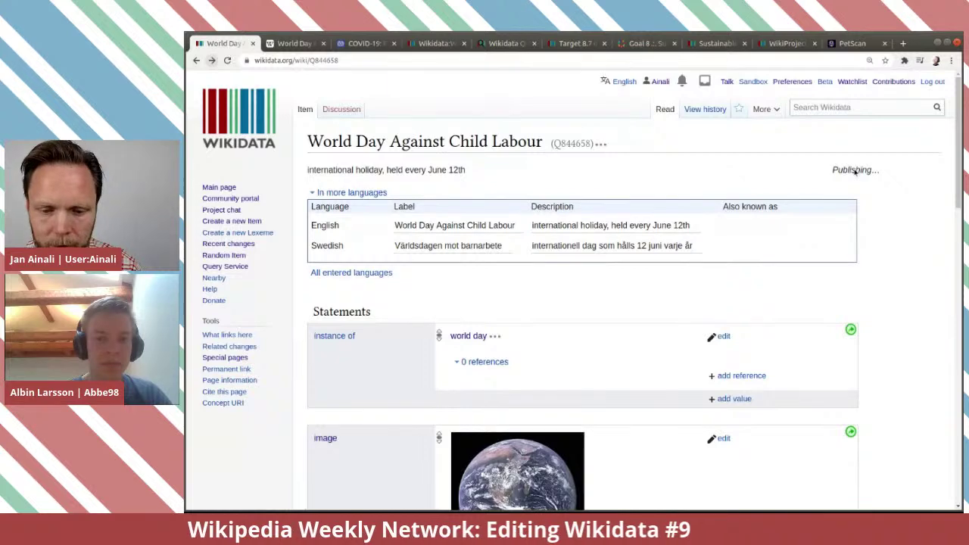
Check the reference of the image statement "The Earth seen from Apollo 17.jpg" and remove that statement from the item.
scroll(572, 298, "down", 5)
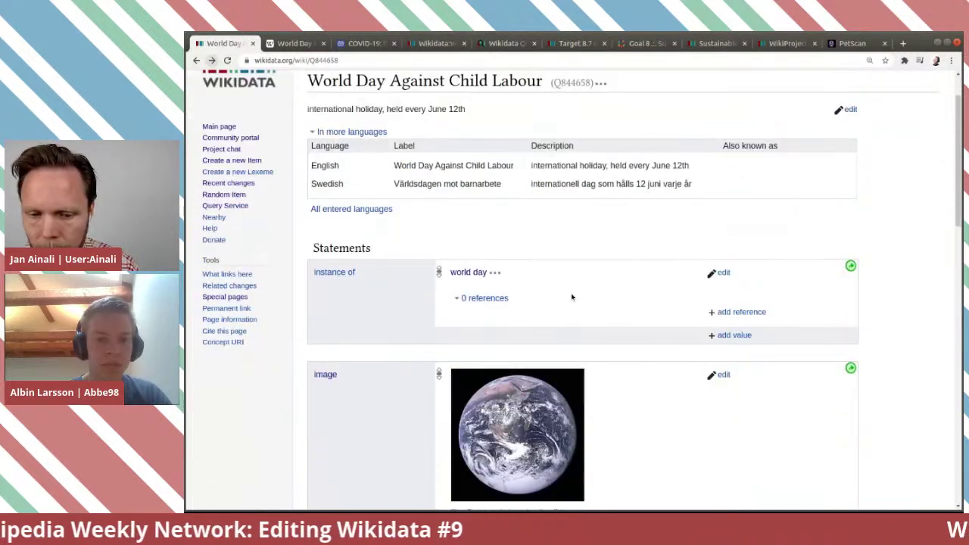
scroll(571, 298, "down", 2)
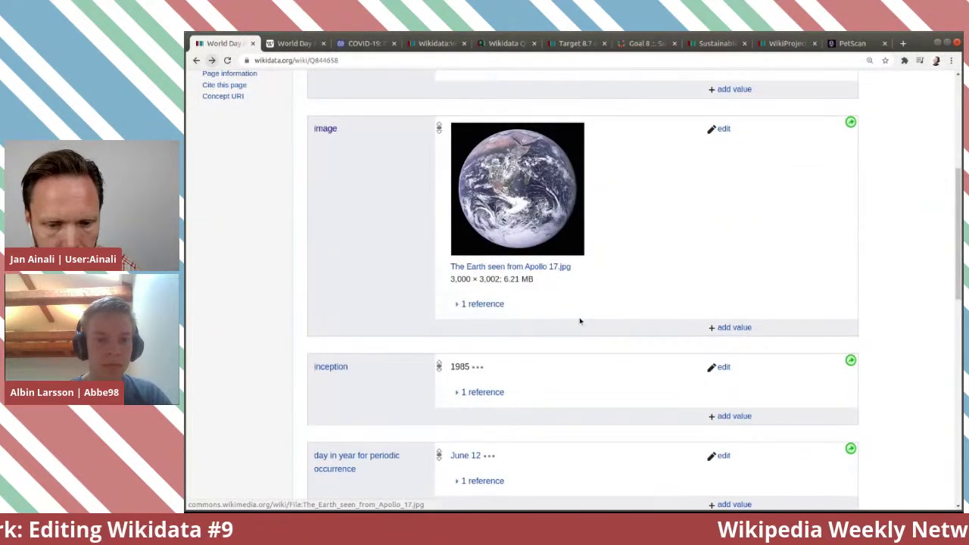
scroll(580, 321, "up", 1)
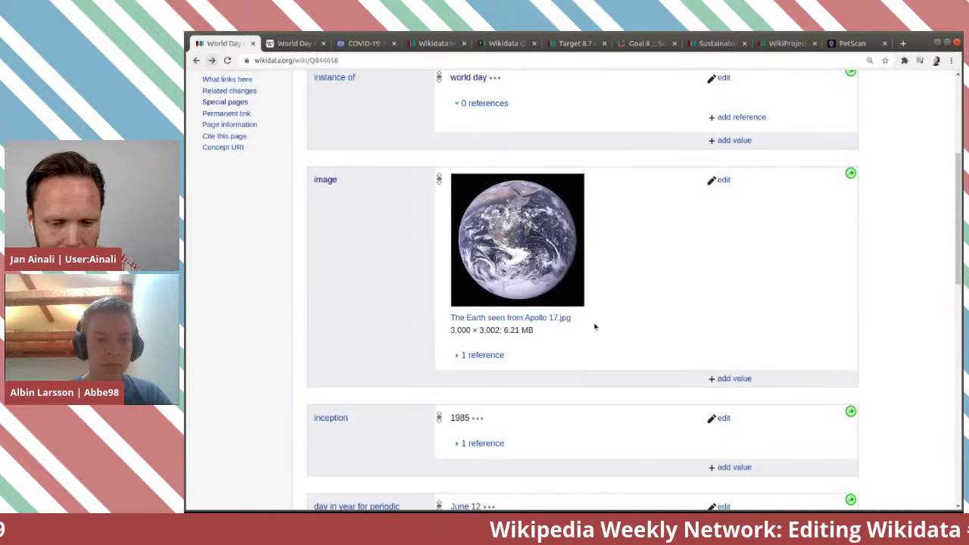
scroll(642, 367, "up", 1)
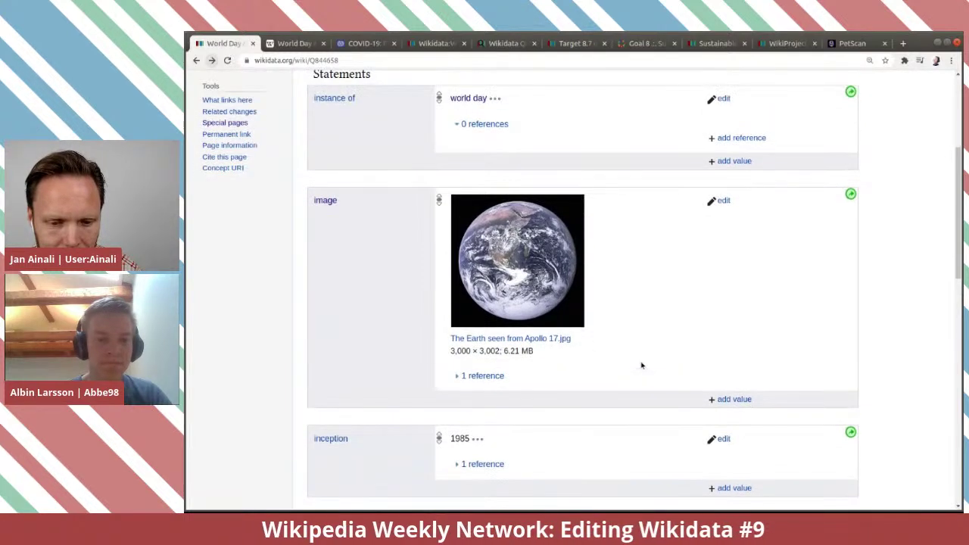
left_click(475, 381)
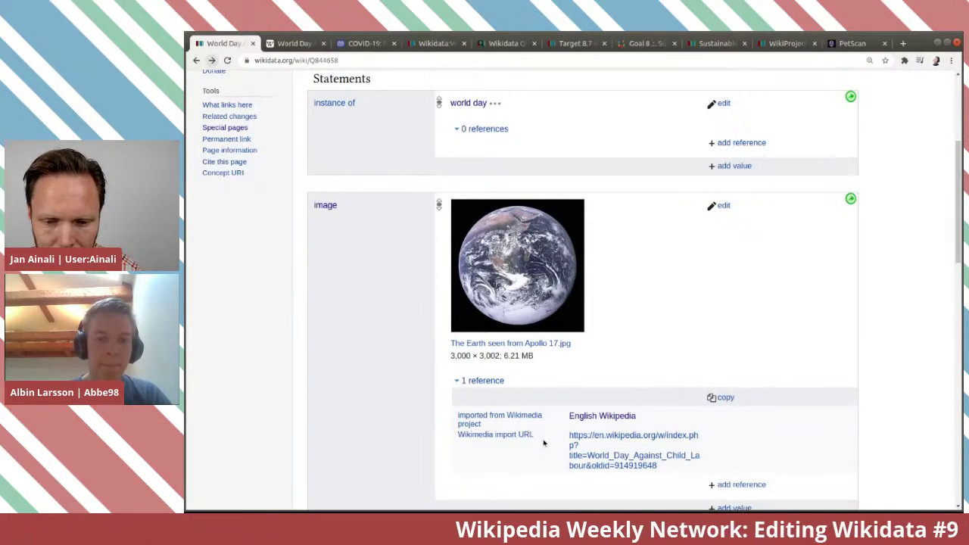
left_click(725, 206)
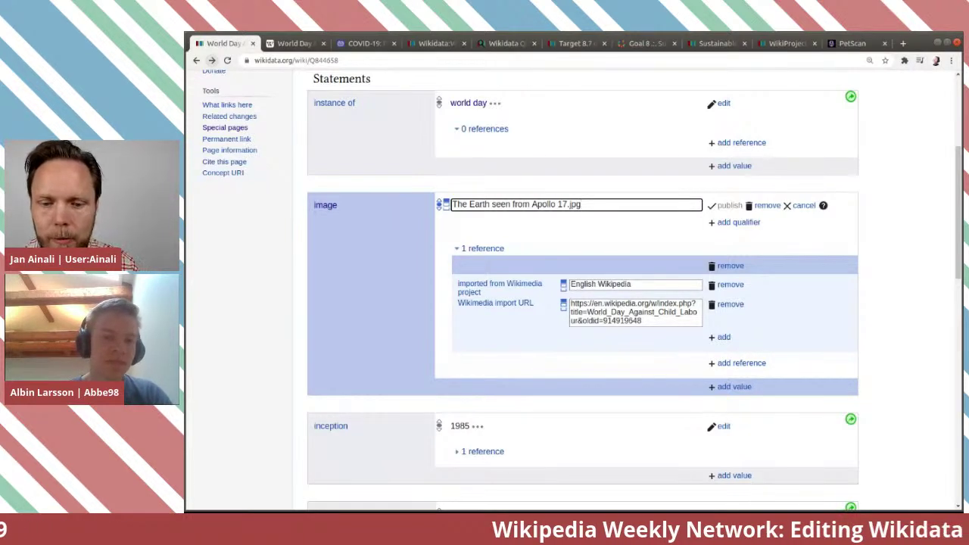
left_click(767, 206)
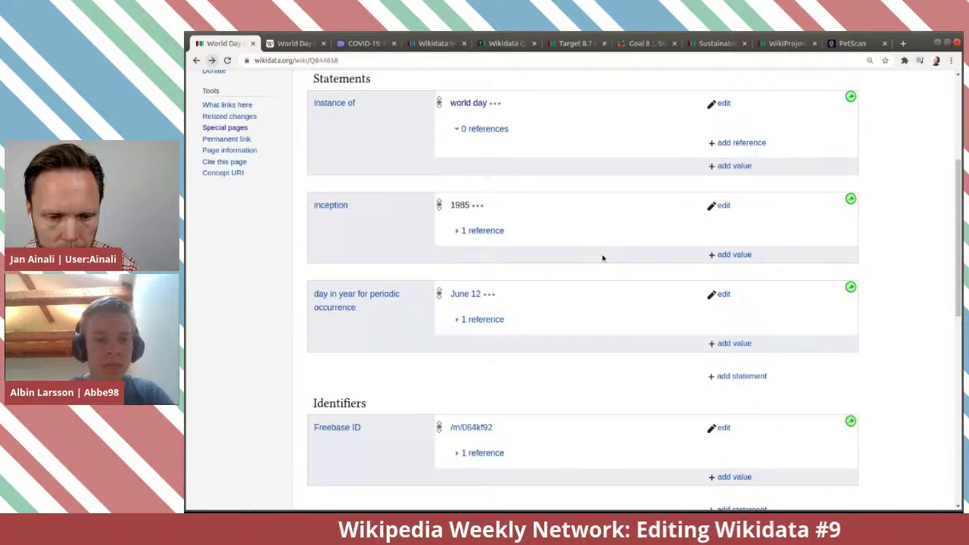
Check the introduction of the English Wikipedia article for the organization behind World Day Against Child Labour.
scroll(603, 258, "up", 1)
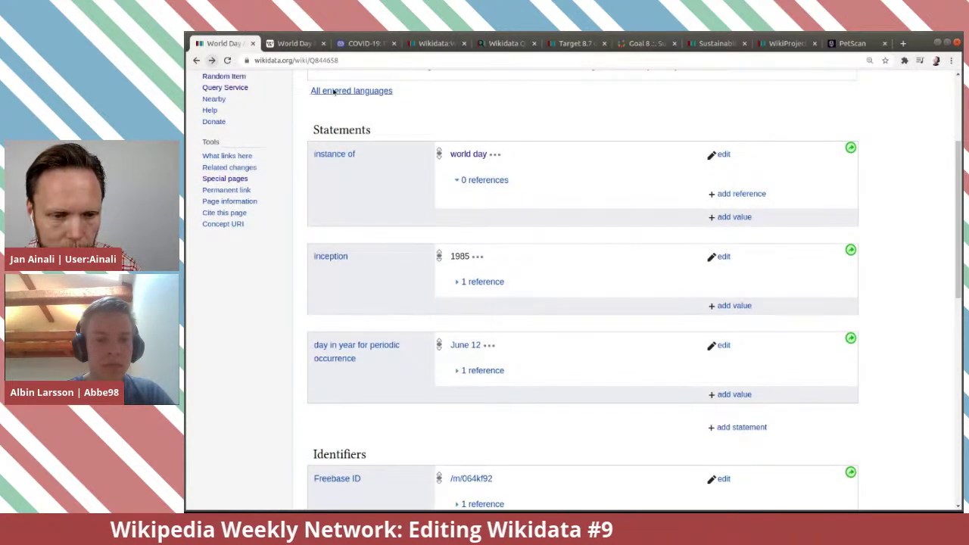
left_click(292, 43)
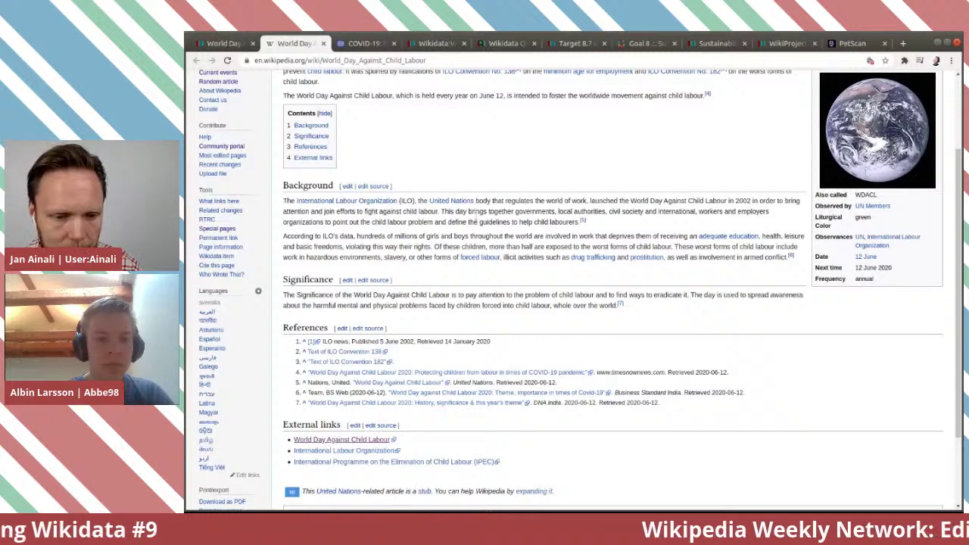
scroll(476, 220, "up", 3)
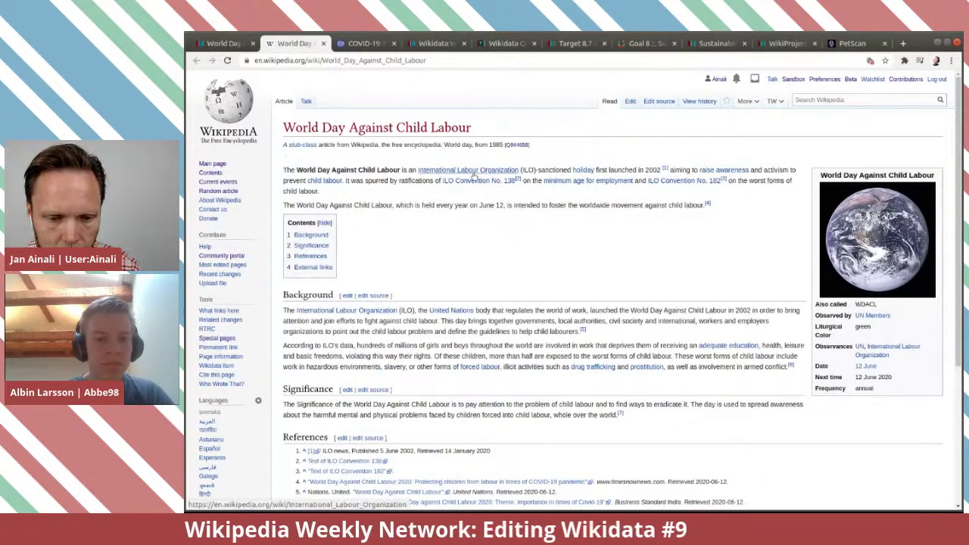
key("ctrl+shift+Tab")
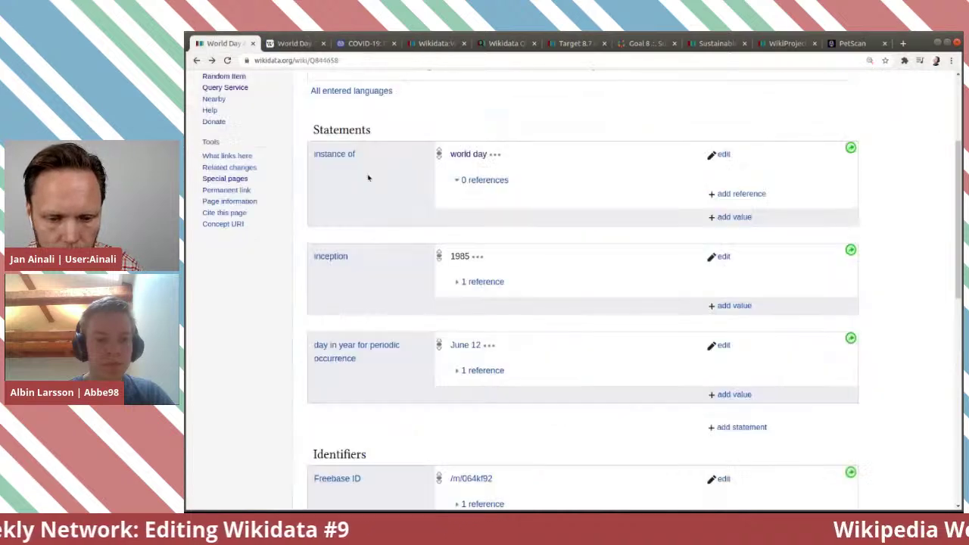
Start a new "founded by" statement on the Wikidata item with the value International Labour Organization.
left_click(744, 428)
type("found")
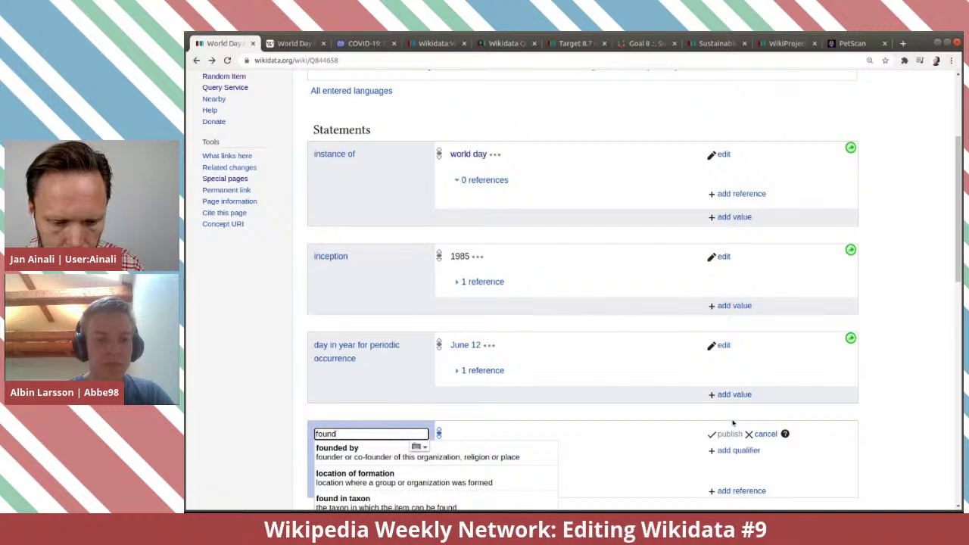
left_click(515, 452)
type("International")
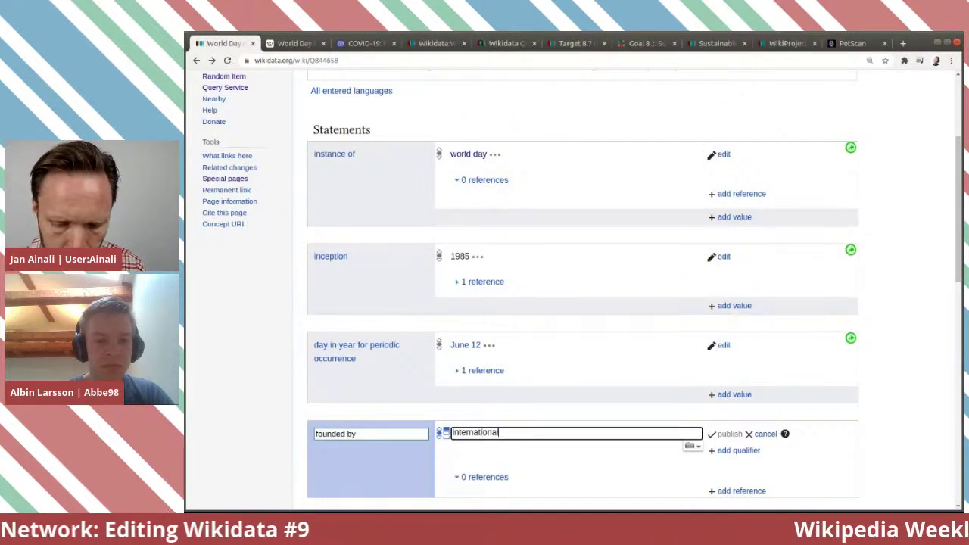
type(" lab")
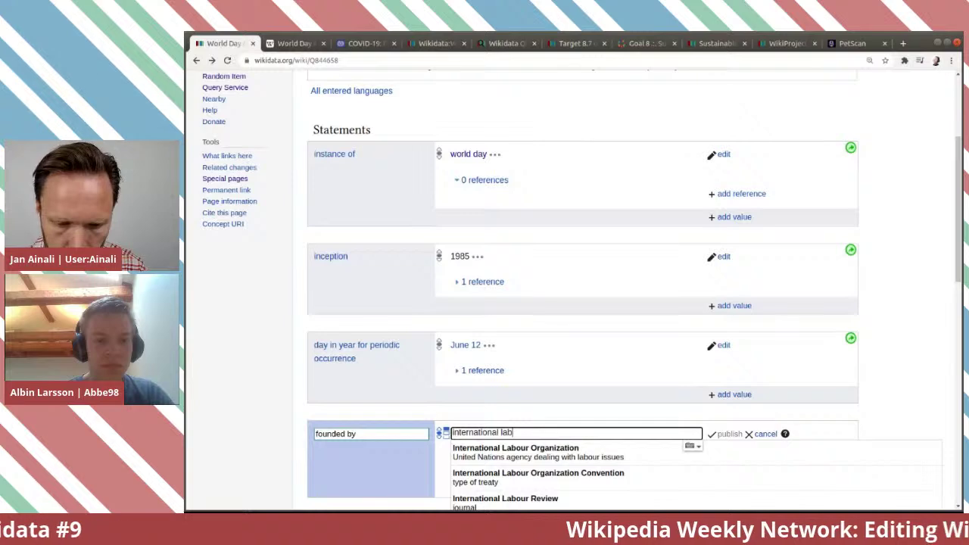
left_click(567, 454)
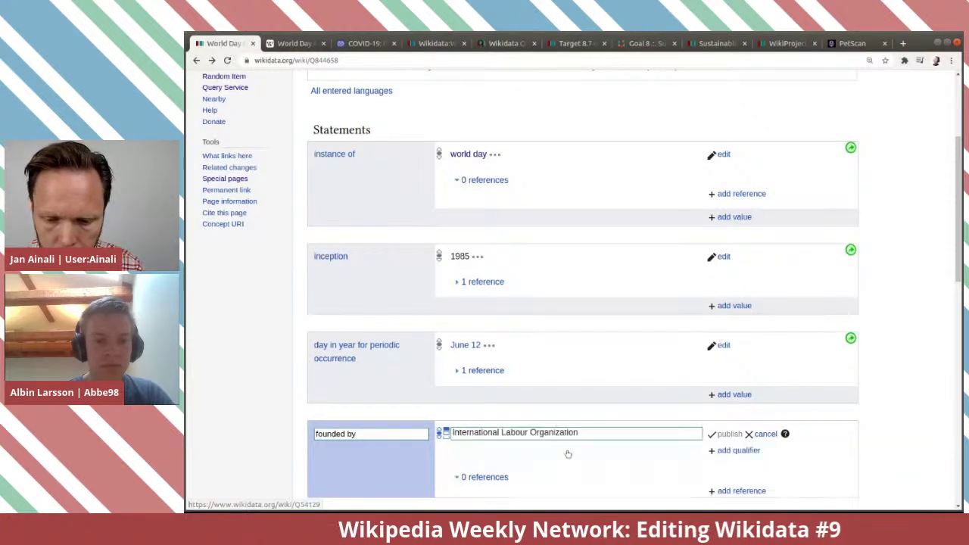
Check the reference of the inception statement and compare its year with the launch year in the English Wikipedia article.
key("ctrl+Tab")
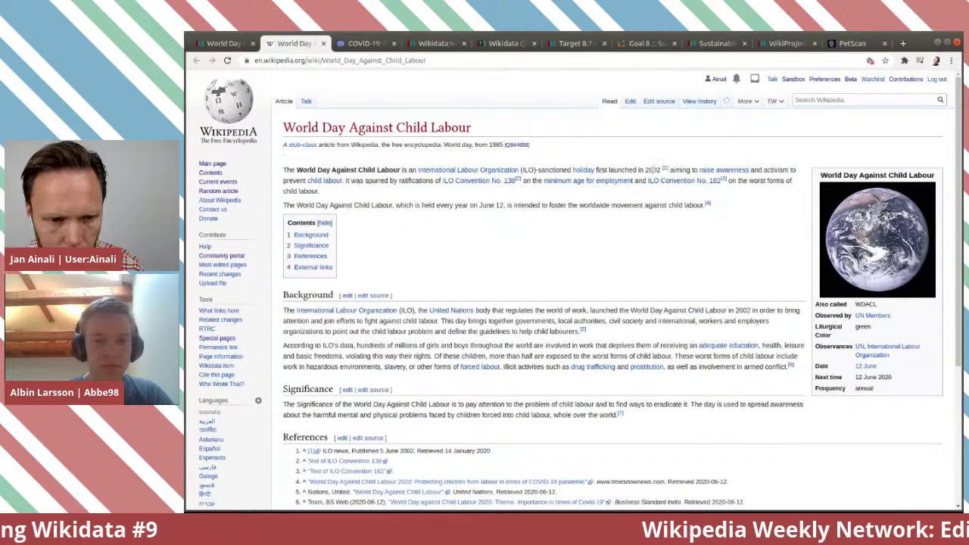
key("ctrl+shift+Tab")
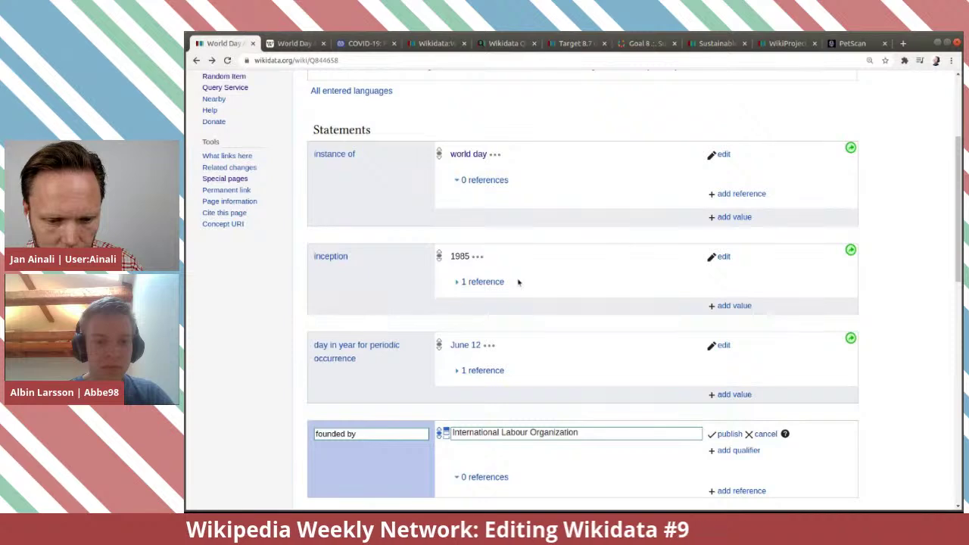
left_click(481, 283)
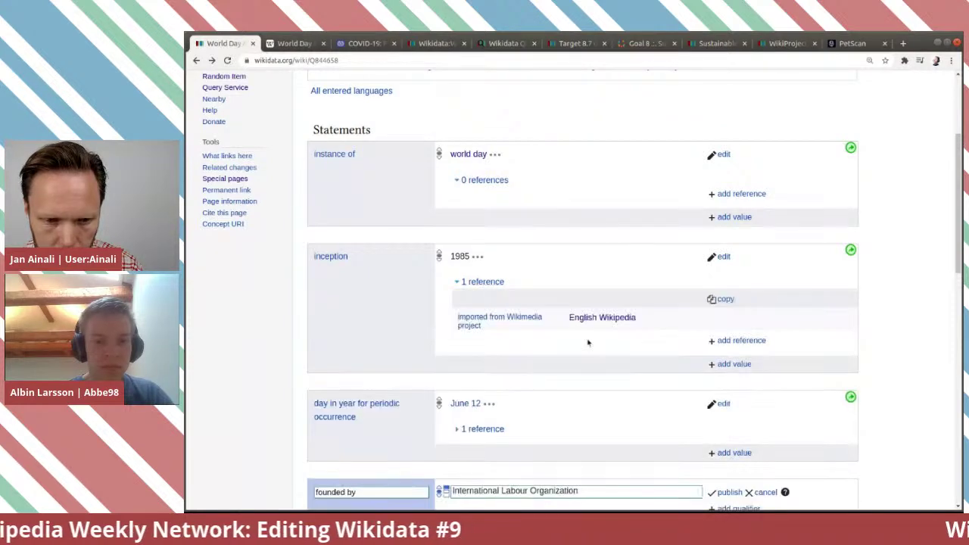
key("ctrl+Tab")
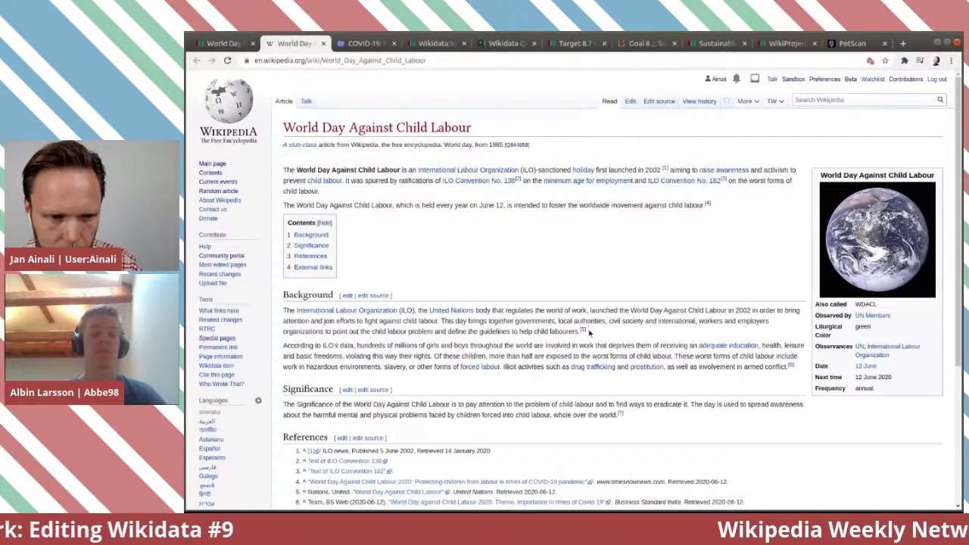
key("ctrl+shift+Tab")
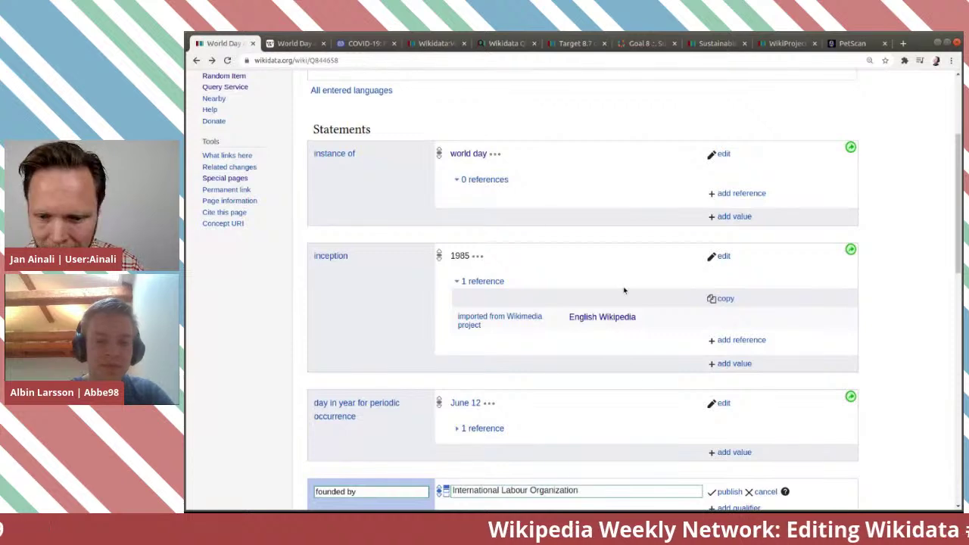
Open the ILO news source cited for the launch year in the English Wikipedia article.
key("ctrl+Tab")
left_click(666, 170)
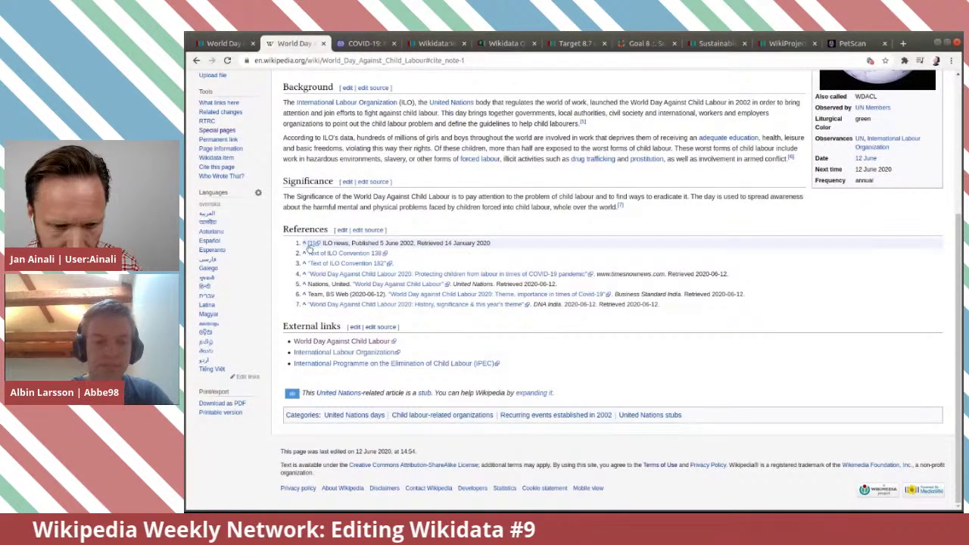
middle_click(313, 243)
key("ctrl+Tab")
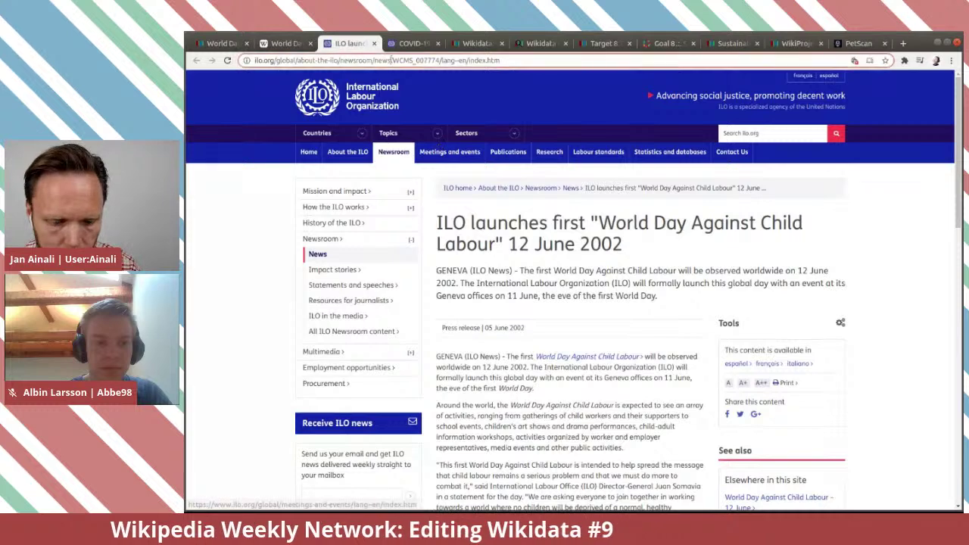
Add a reference to the "founded by" statement with the ILO news page's address as reference URL.
left_click(341, 60)
left_click(209, 43)
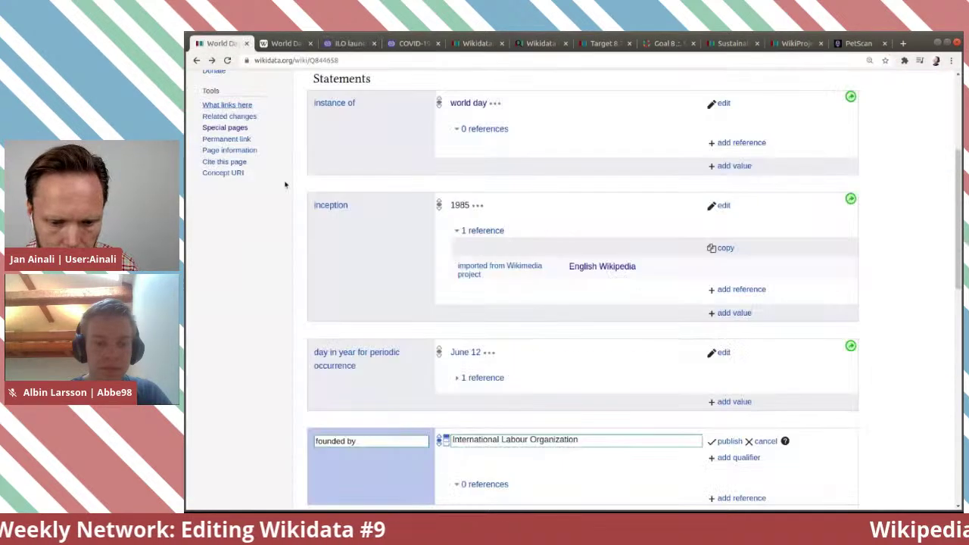
scroll(733, 407, "down", 2)
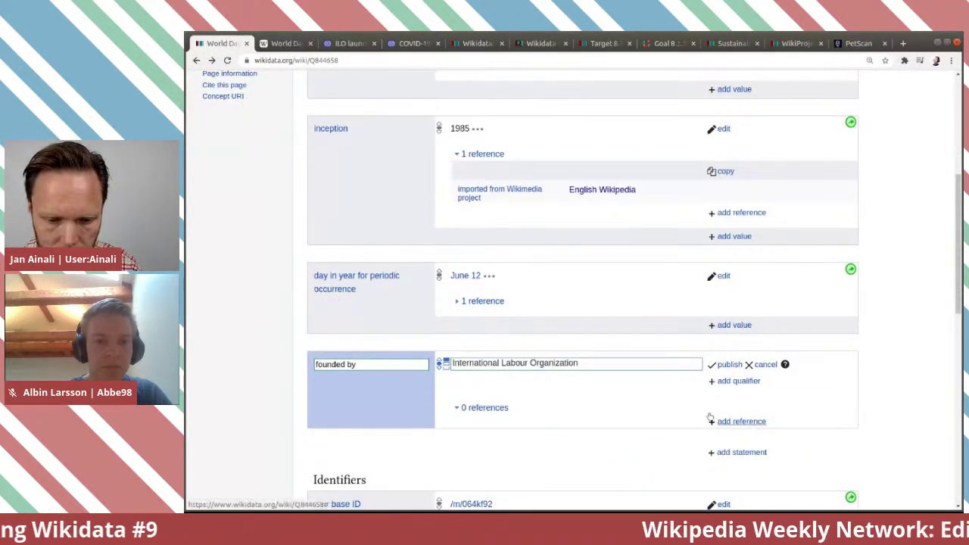
left_click(715, 421)
scroll(625, 353, "down", 2)
type("refe")
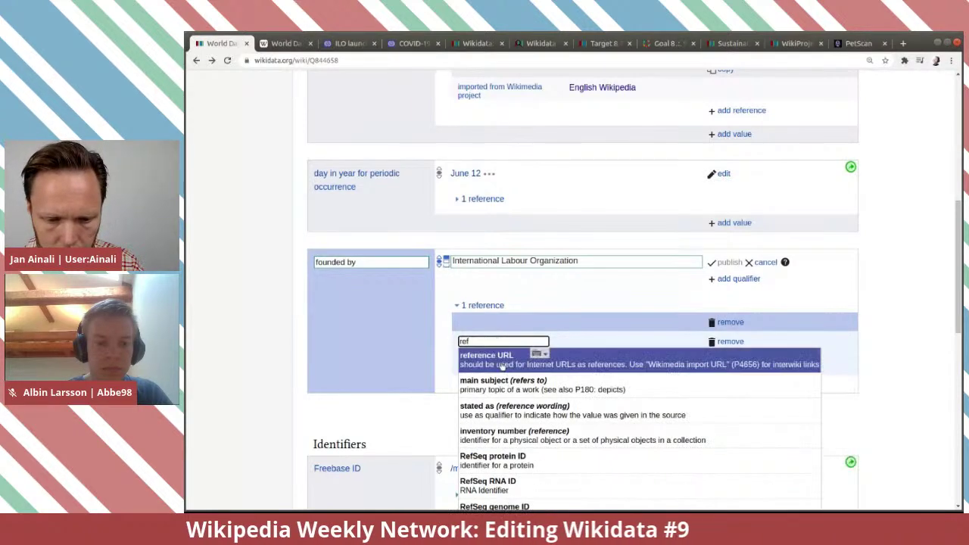
left_click(530, 368)
key("ctrl+v")
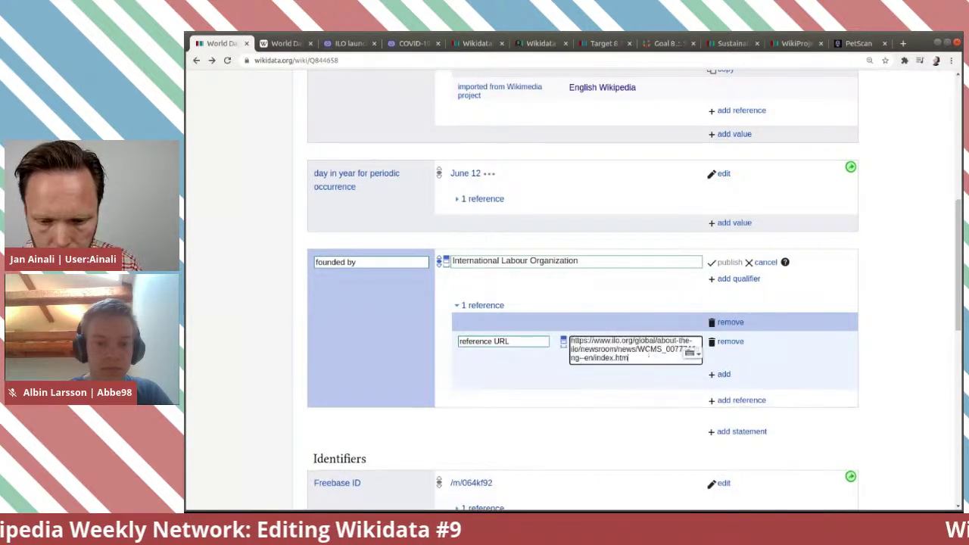
Add the property "retrieved" with the date 2020-06-12 to the reference.
left_click(724, 375)
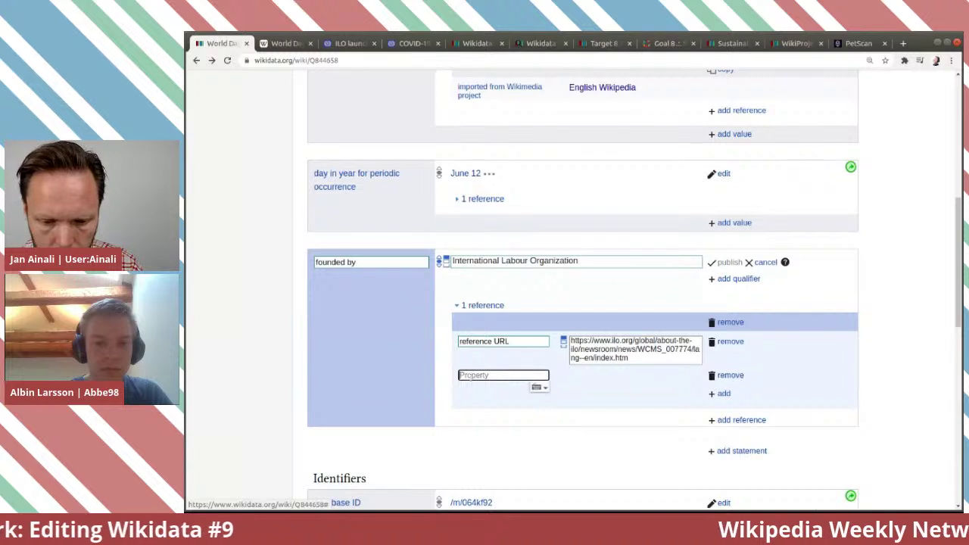
type("retr")
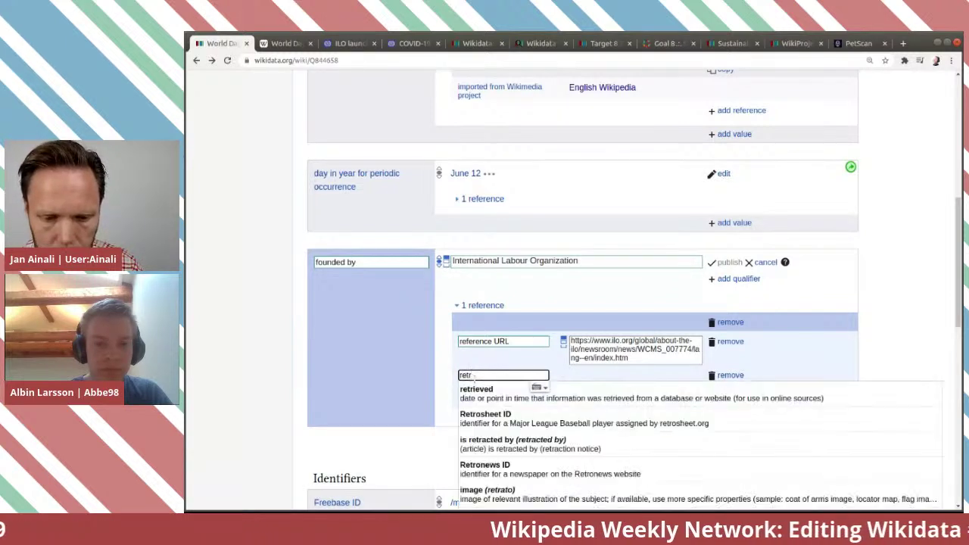
left_click(580, 389)
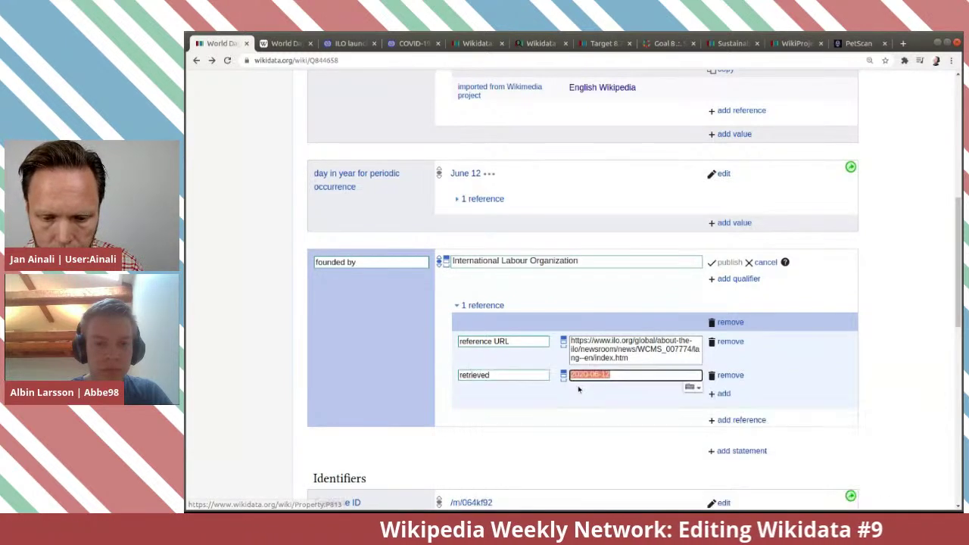
Add the title "ILO launches first "World Day Against Child Labour" 12 June 2002", copied from the ILO page, with language en to the reference.
left_click(723, 393)
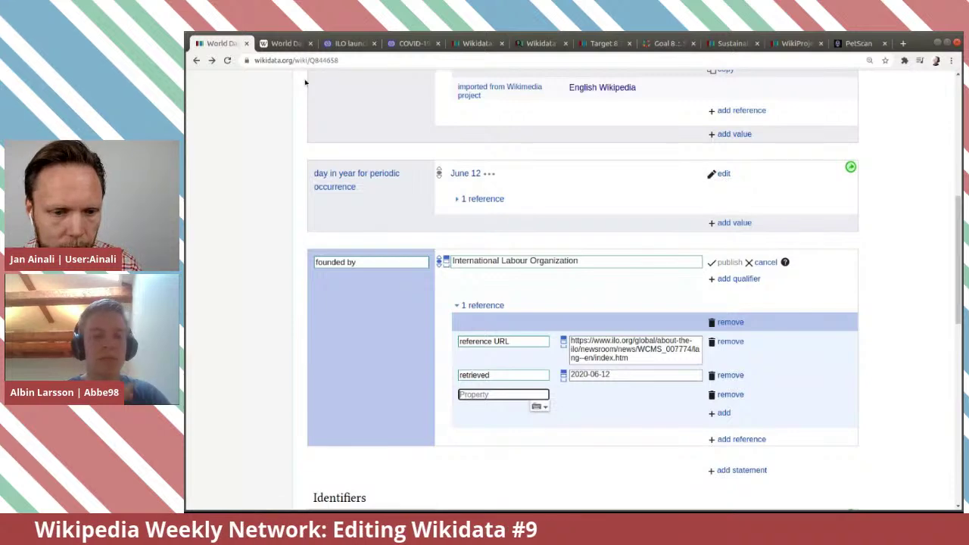
left_click(344, 44)
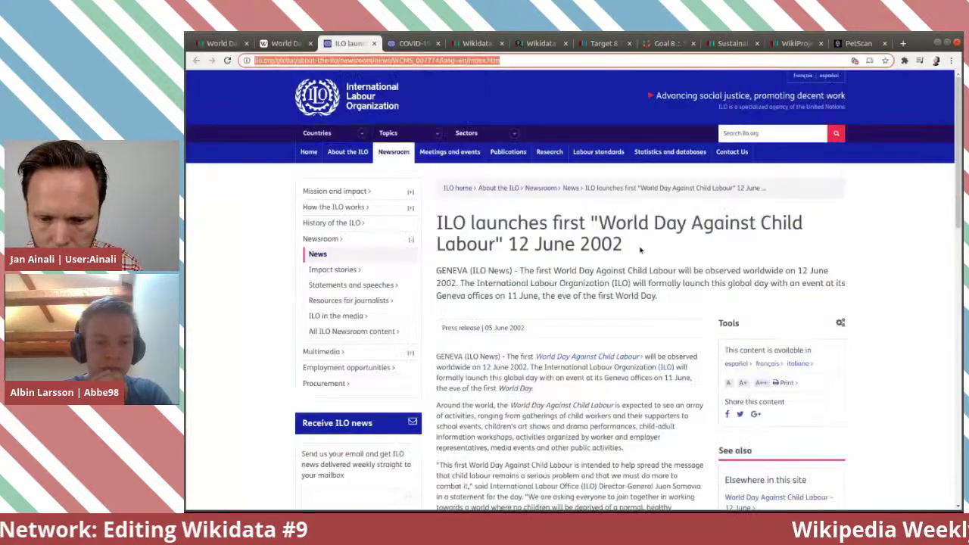
left_click_drag(640, 250, 436, 225)
key("ctrl+c")
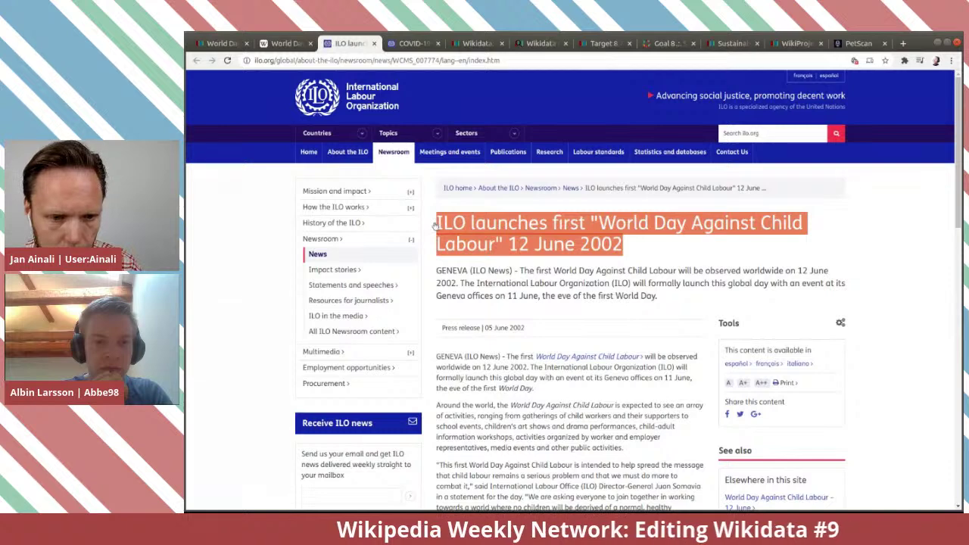
key("ctrl+1")
type("tit")
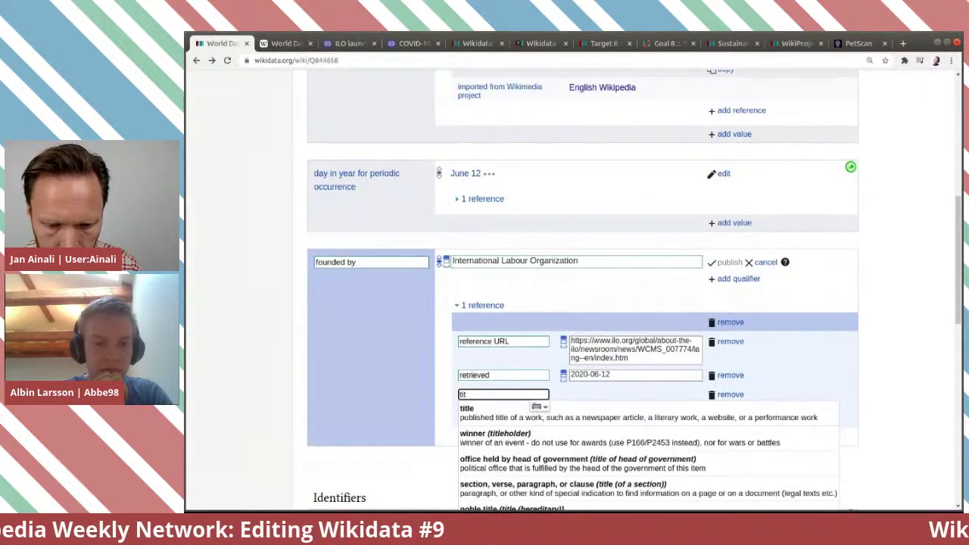
left_click(513, 416)
key("ctrl+v")
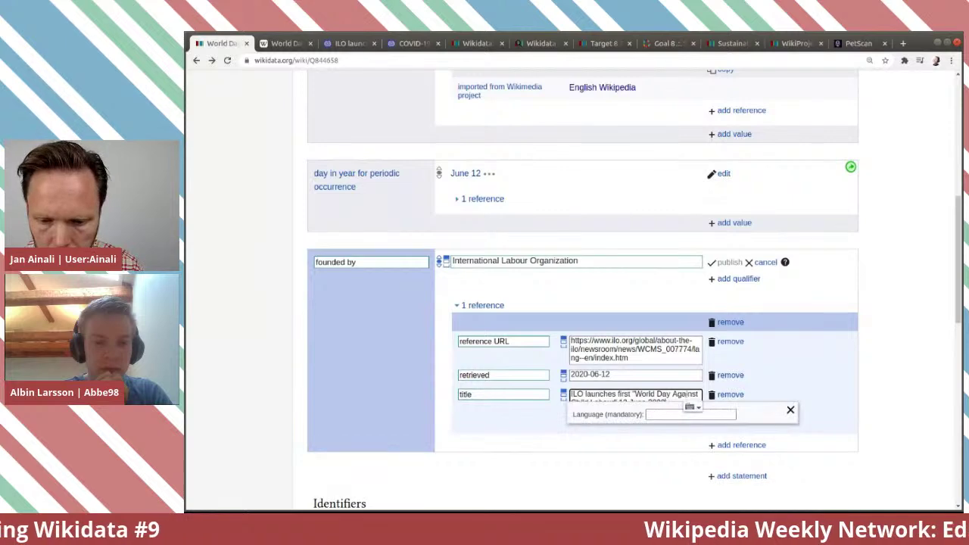
left_click(699, 415)
type("e")
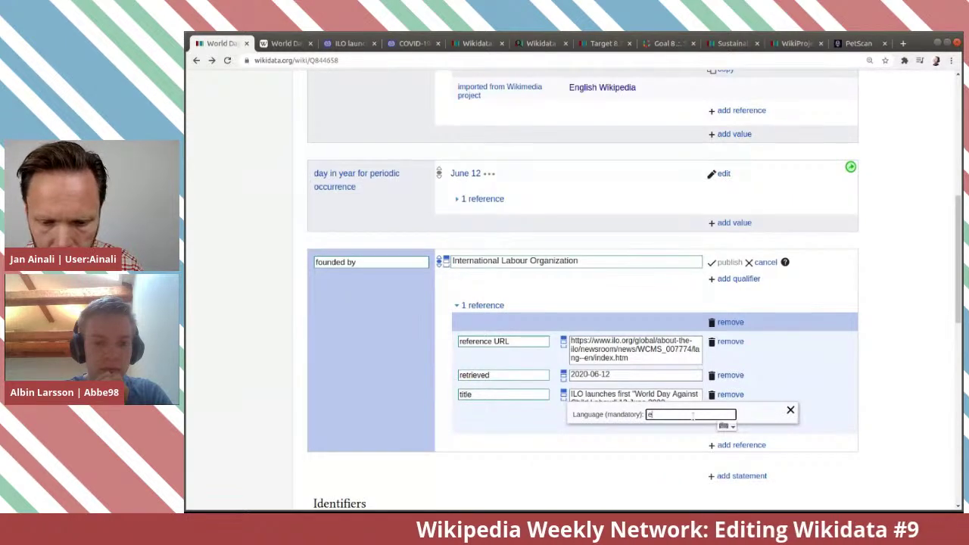
type("n")
left_click(716, 422)
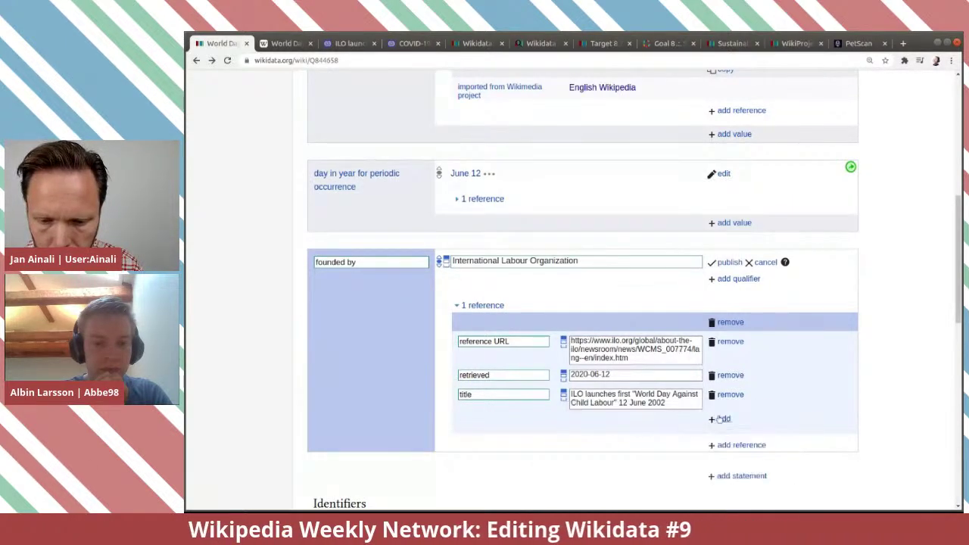
Add the property "archive URL" to the reference of the "founded by" statement.
left_click(720, 419)
type("arch")
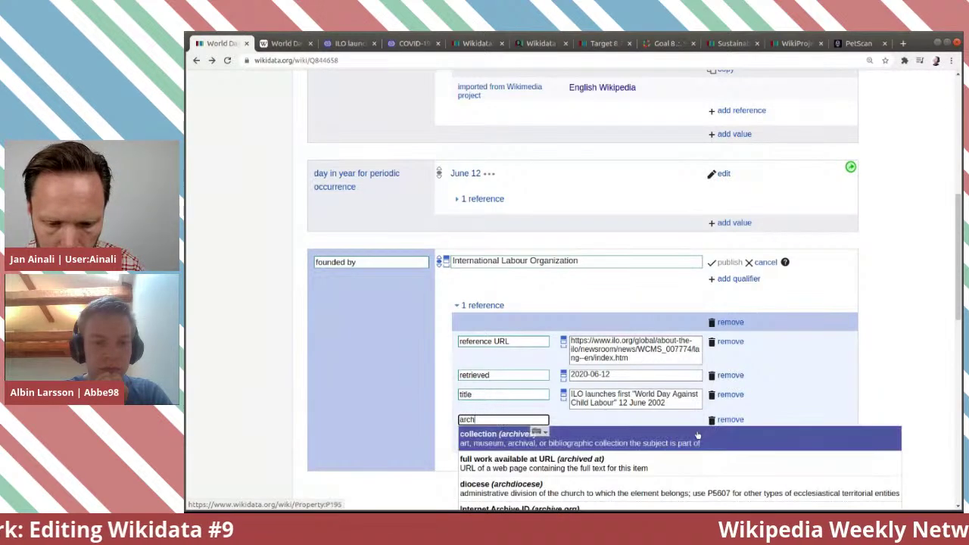
scroll(692, 434, "down", 3)
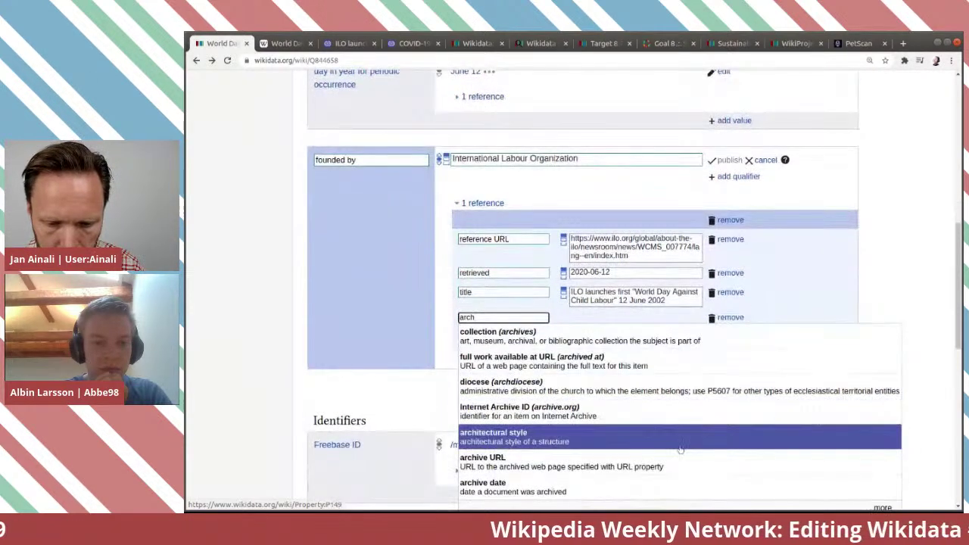
left_click(692, 462)
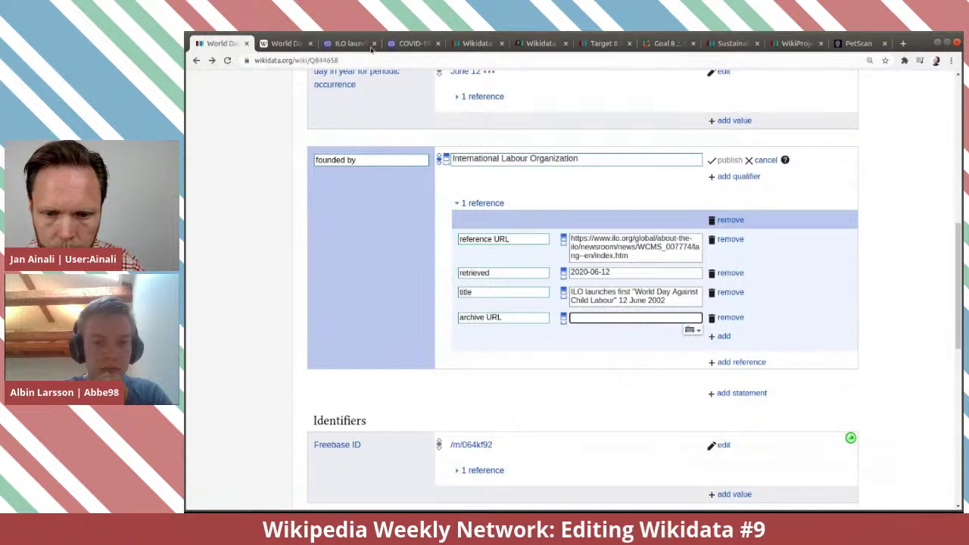
Open web.archive.org in a new tab and copy the address of the ILO news page.
left_click(903, 44)
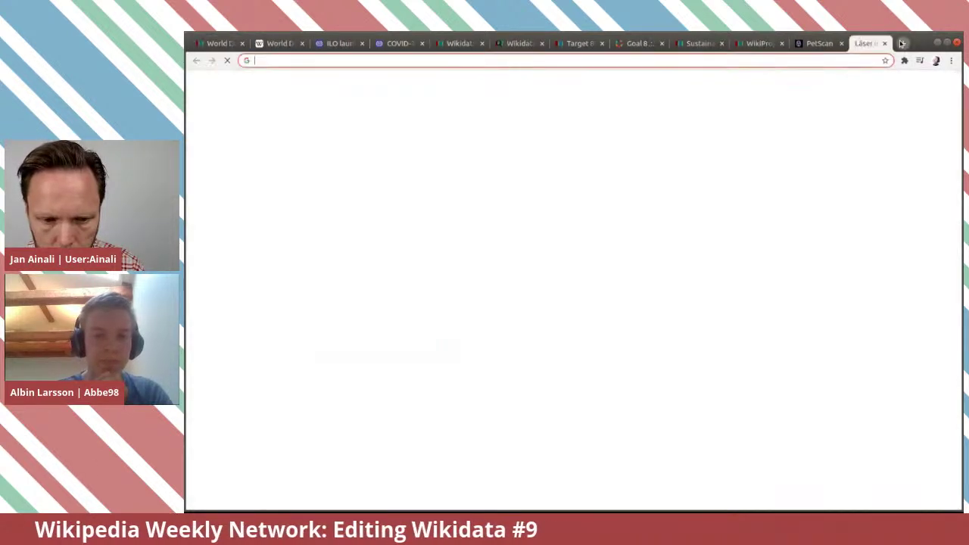
type("web")
key("Return")
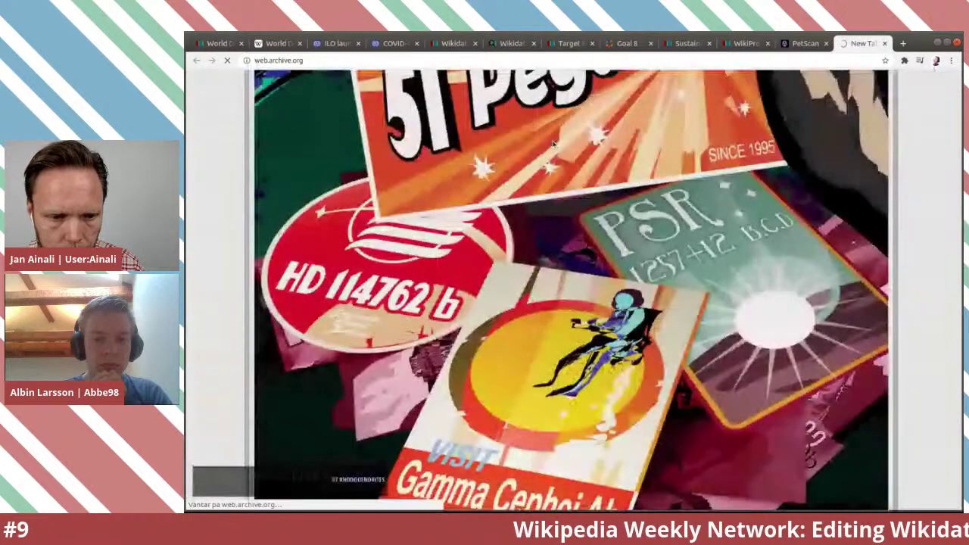
left_click(333, 43)
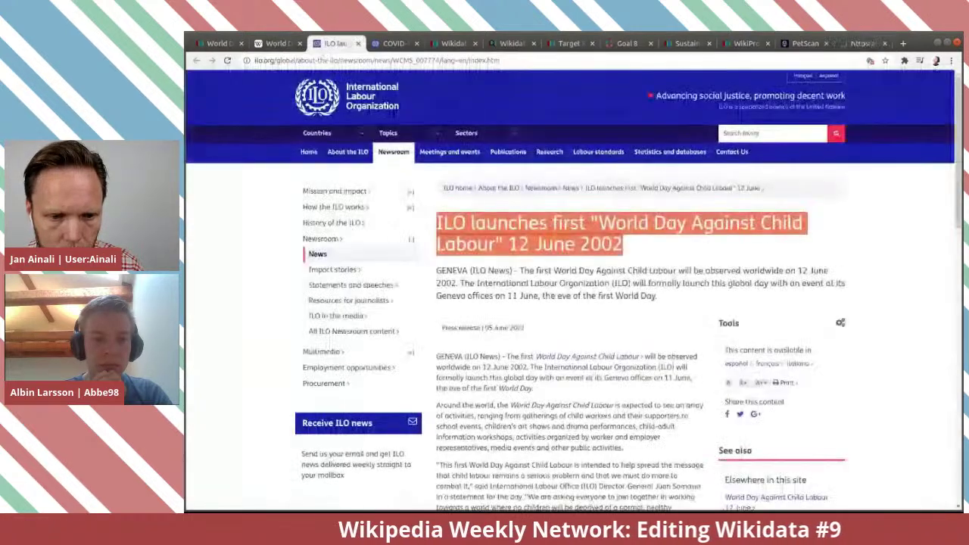
left_click(859, 43)
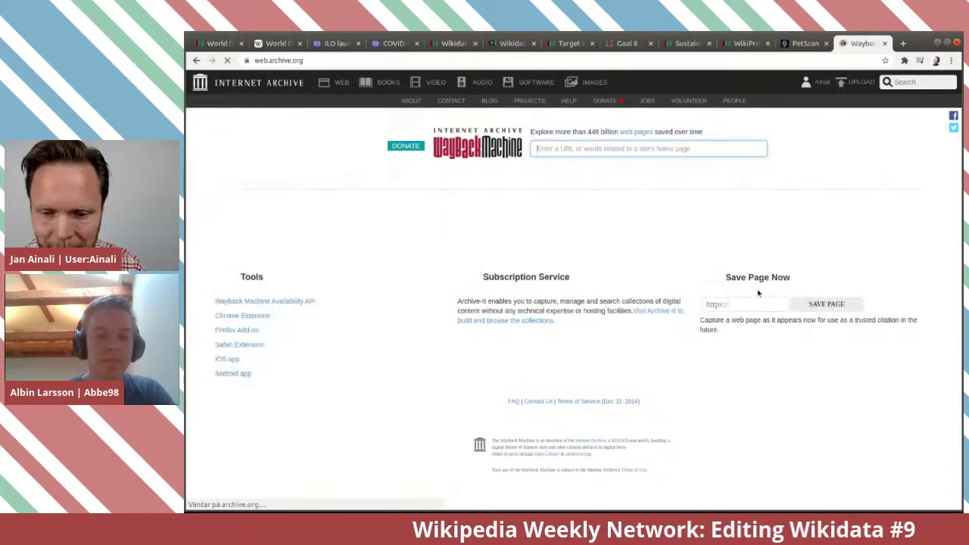
Capture the ILO news page with the Wayback Machine's Save Page Now, keeping error pages included.
left_click(737, 304)
key("ctrl+v")
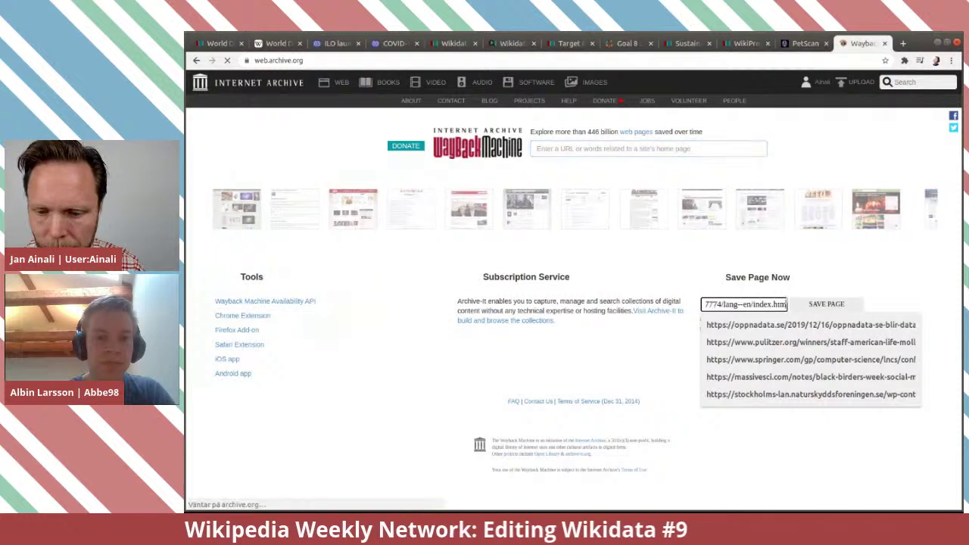
left_click(823, 305)
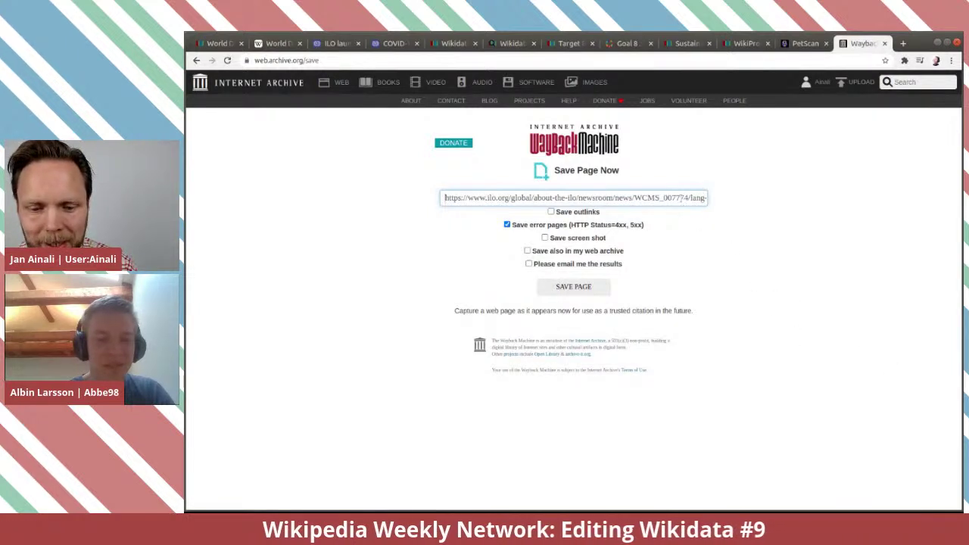
triple_click(680, 198)
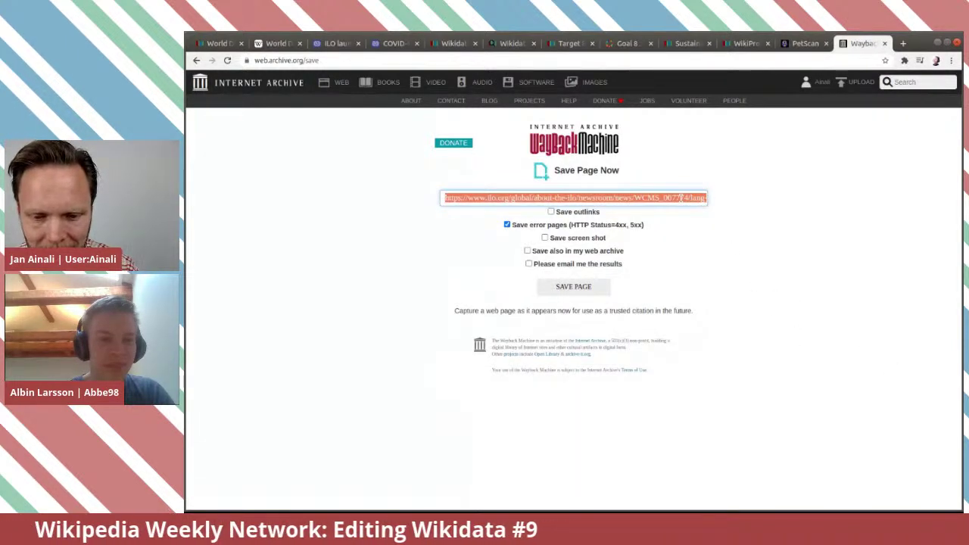
key("End")
left_click(592, 287)
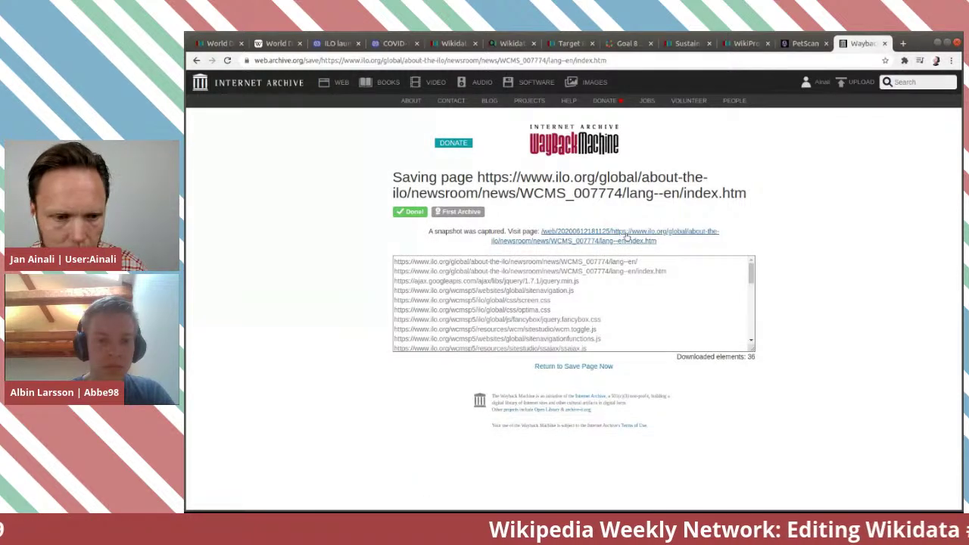
Enter the Wayback Machine snapshot's address as the archive URL in the "founded by" reference and publish the statement.
left_click(216, 44)
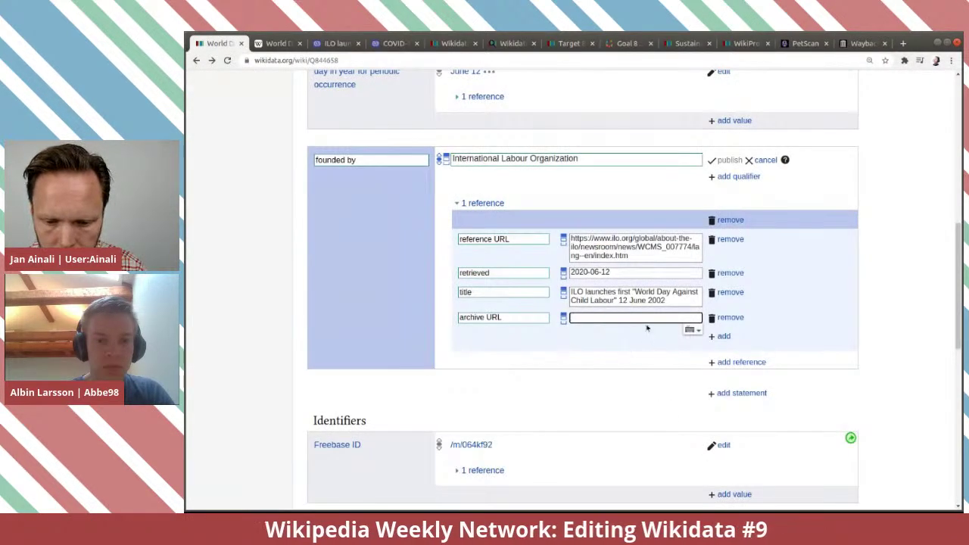
key("ctrl+v")
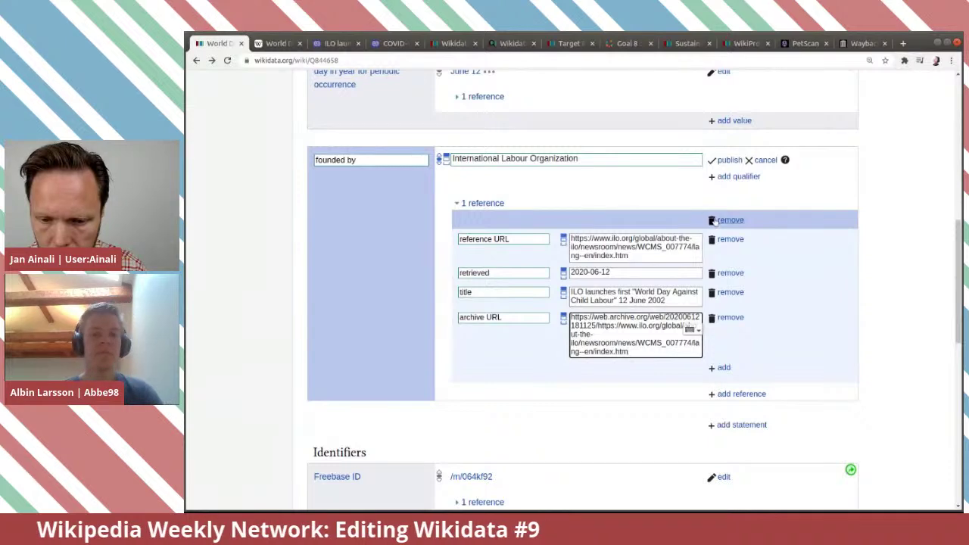
left_click(726, 160)
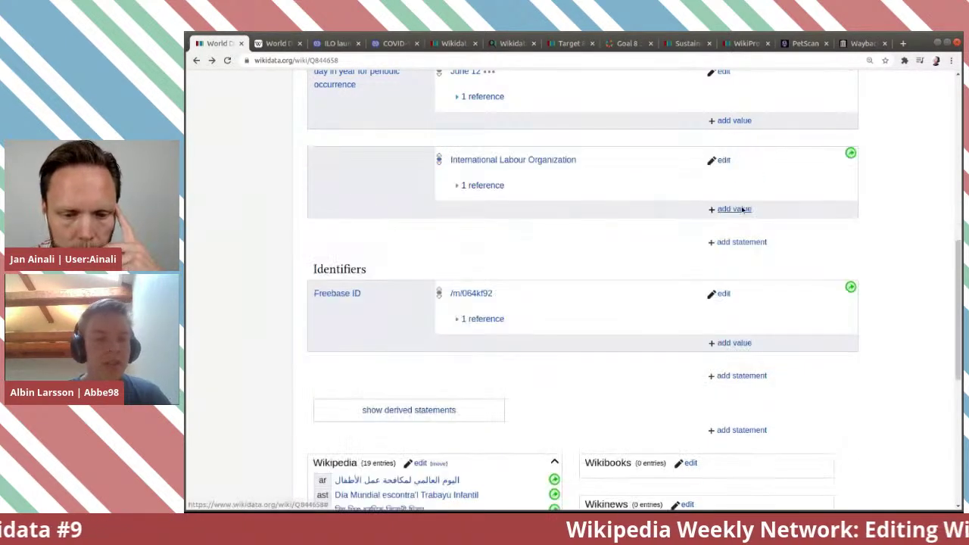
Open the revision history of the World Day Against Child Labour item and look through its edits.
scroll(693, 252, "up", 6)
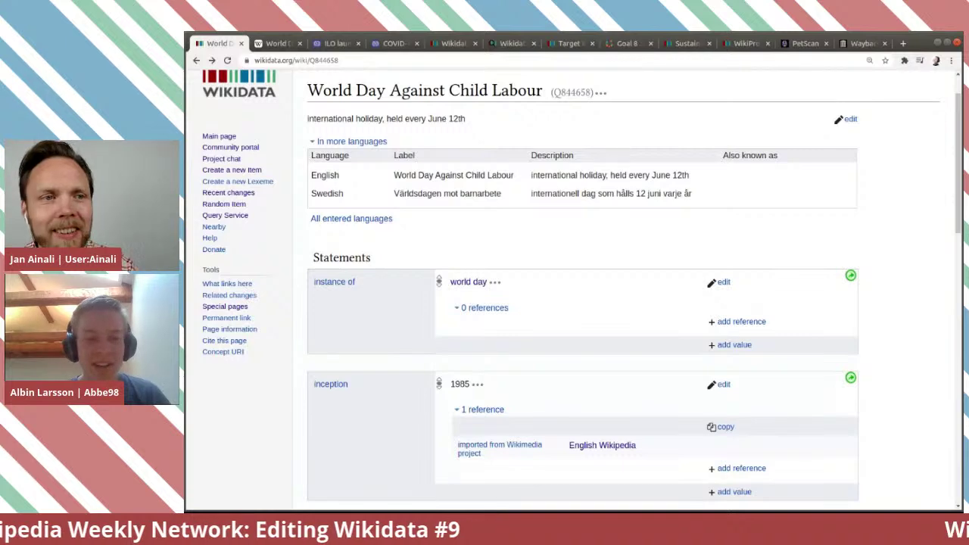
scroll(618, 173, "up", 1)
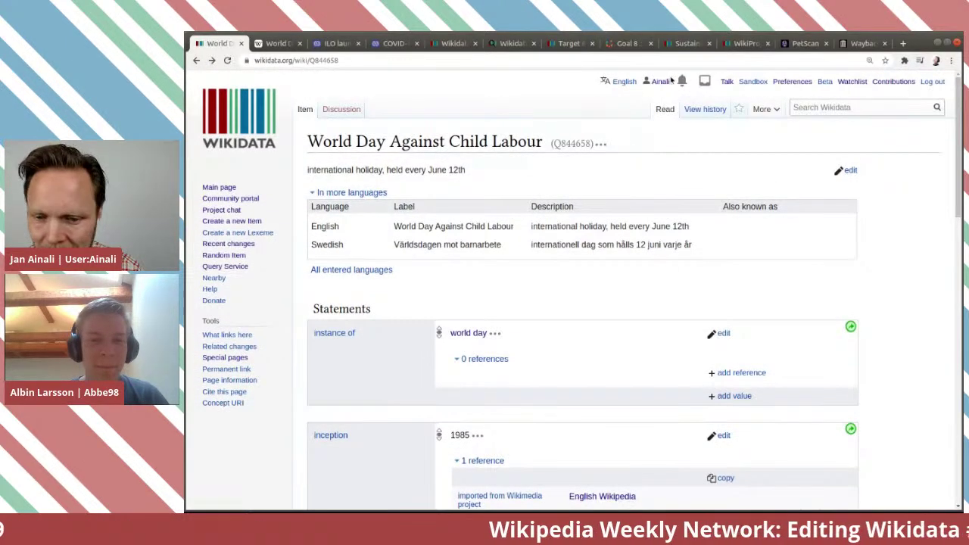
left_click(705, 109)
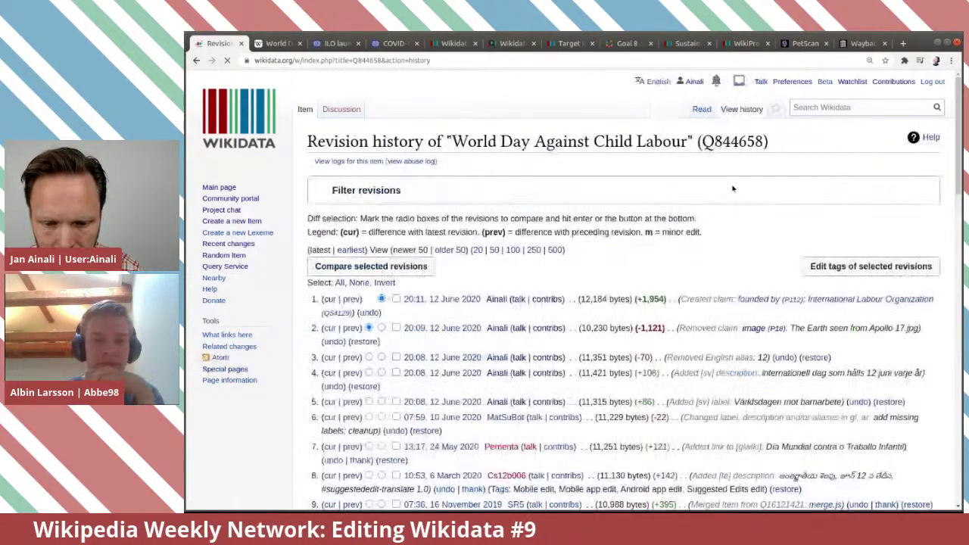
scroll(733, 189, "down", 4)
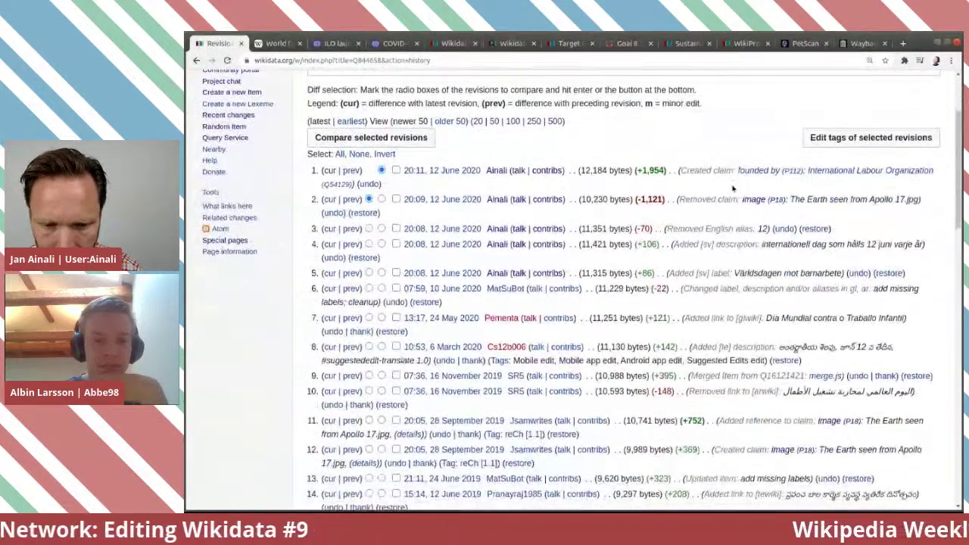
scroll(733, 190, "down", 3)
scroll(733, 189, "up", 3)
scroll(629, 287, "up", 4)
Find "1985" in the revision history and open the diff of the 11 June 2017 edit that changed the inception.
key("ctrl+f")
type("1985")
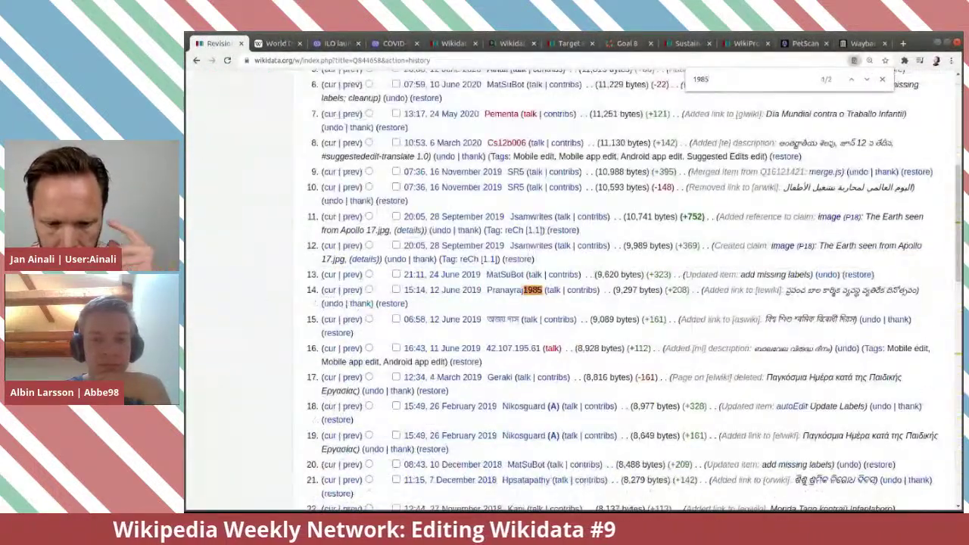
left_click(868, 79)
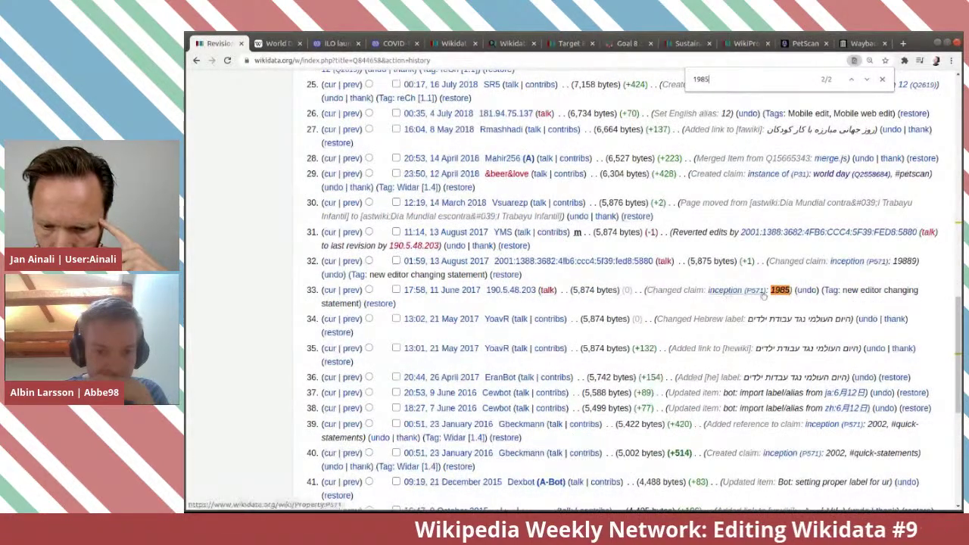
scroll(906, 431, "down", 2)
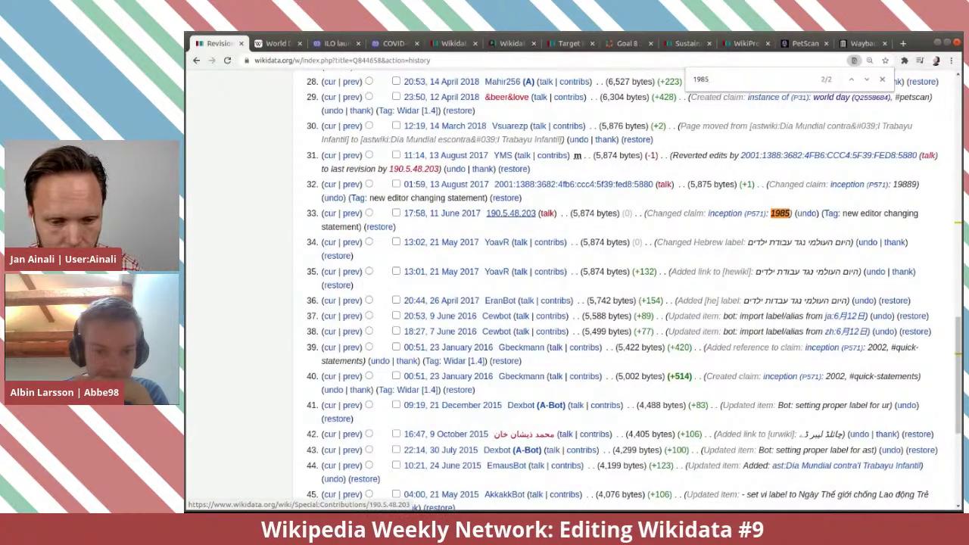
left_click(353, 215)
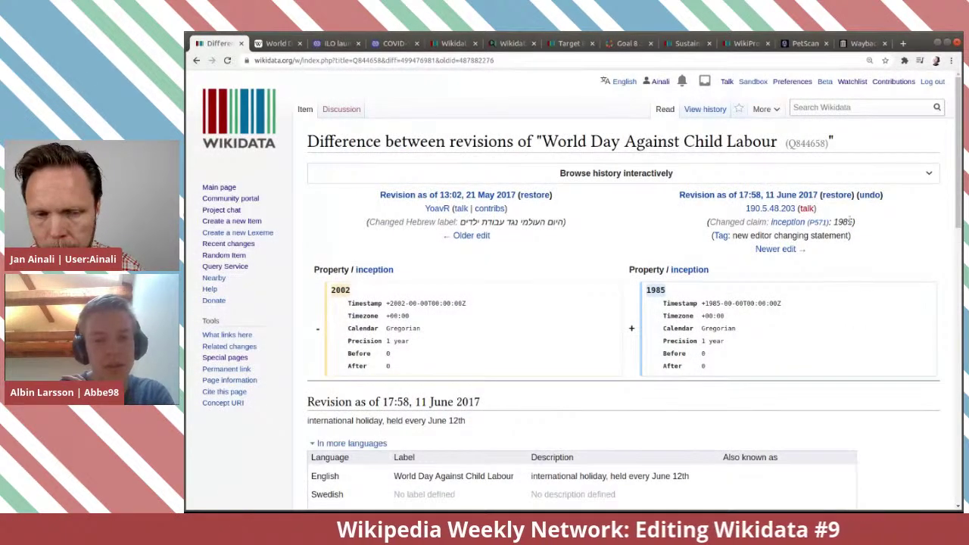
left_click(837, 195)
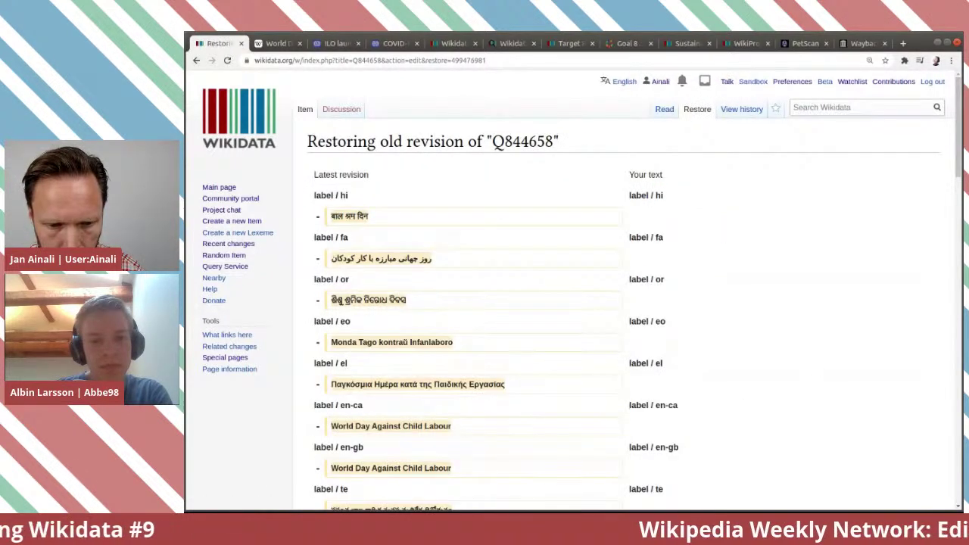
scroll(818, 368, "down", 8)
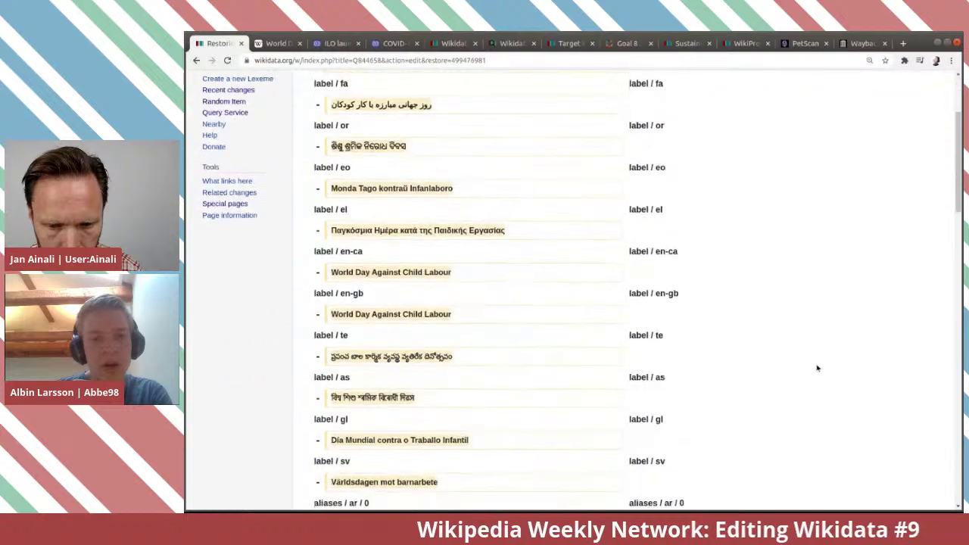
scroll(817, 368, "down", 15)
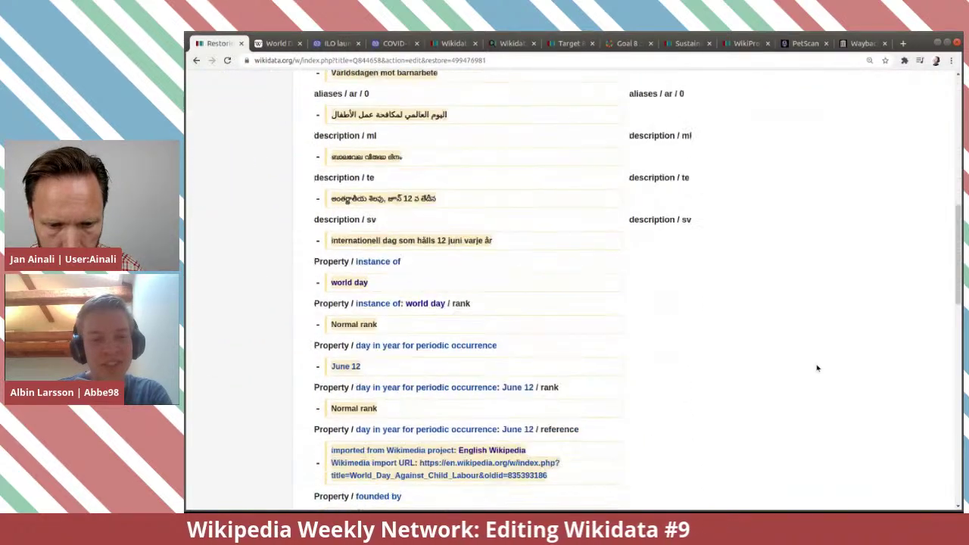
scroll(818, 368, "down", 20)
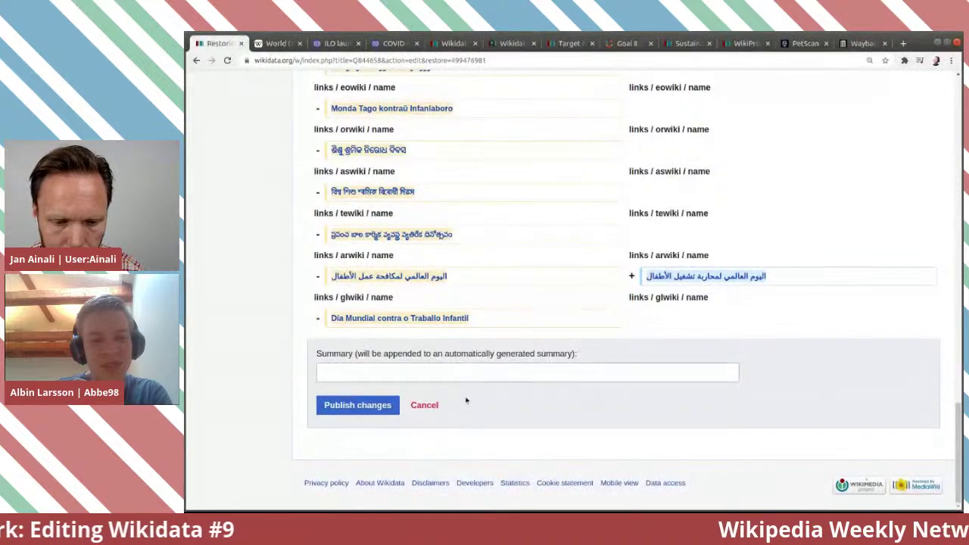
left_click(197, 61)
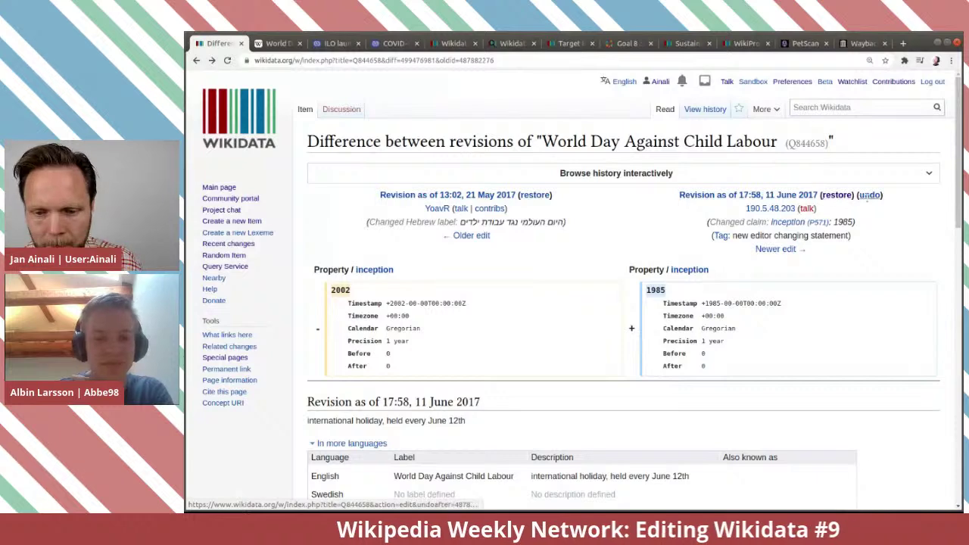
Undo the 11 June 2017 edit to return the inception to 2002, and publish it with the summary "undo vandalism".
left_click(871, 196)
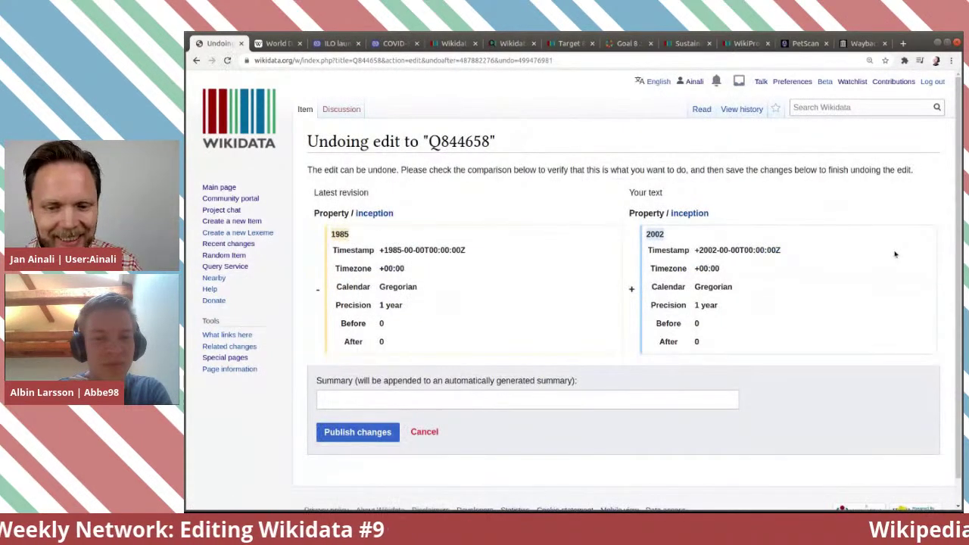
scroll(522, 322, "down", 1)
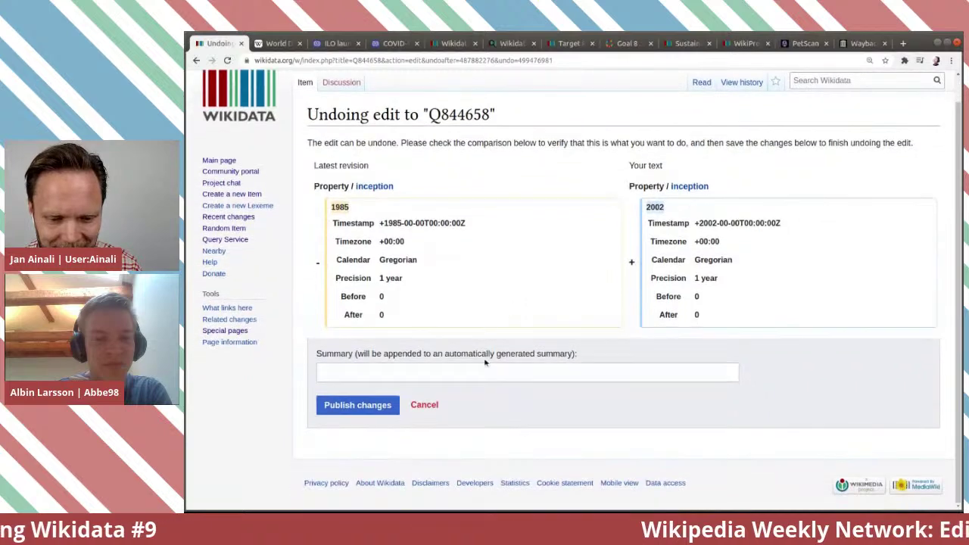
left_click(353, 406)
left_click(358, 375)
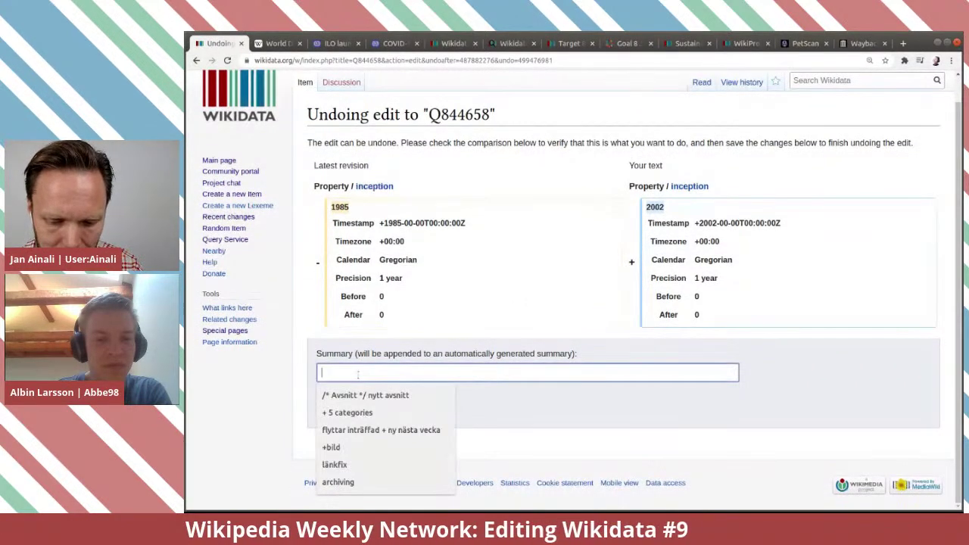
type("undo")
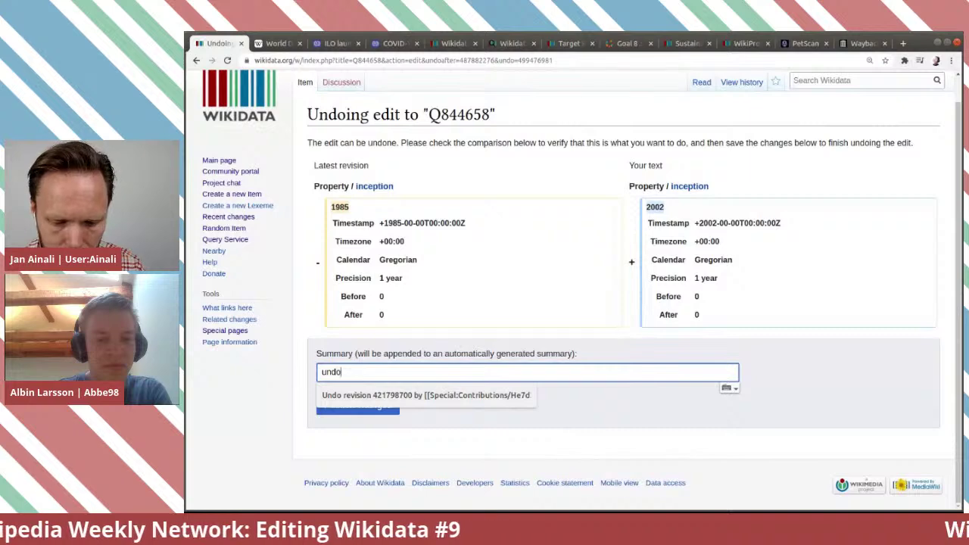
type(" vand")
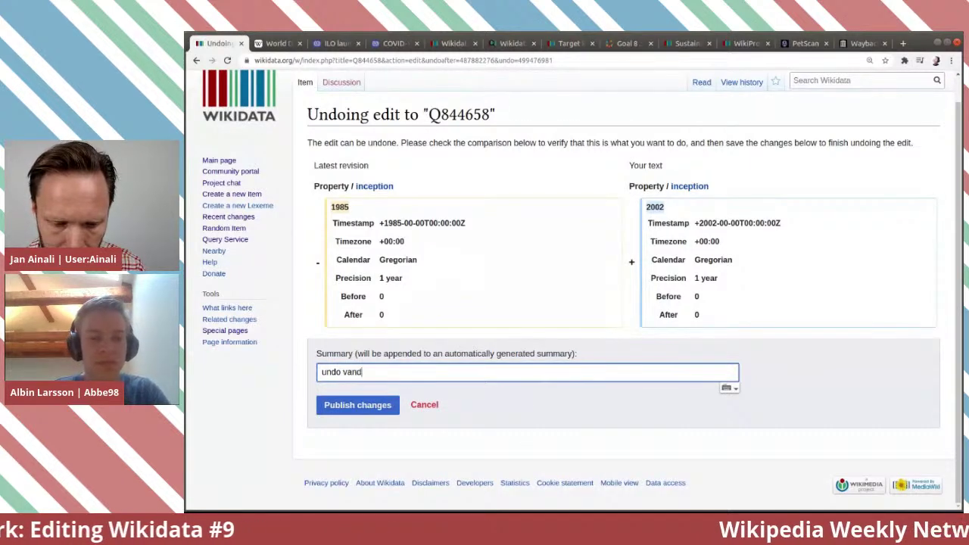
type("al")
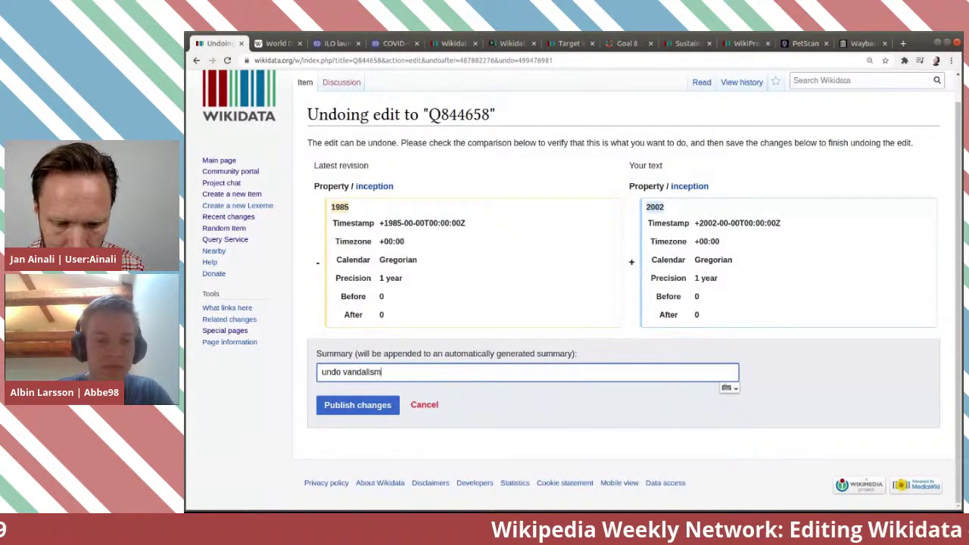
type("ism")
left_click(362, 407)
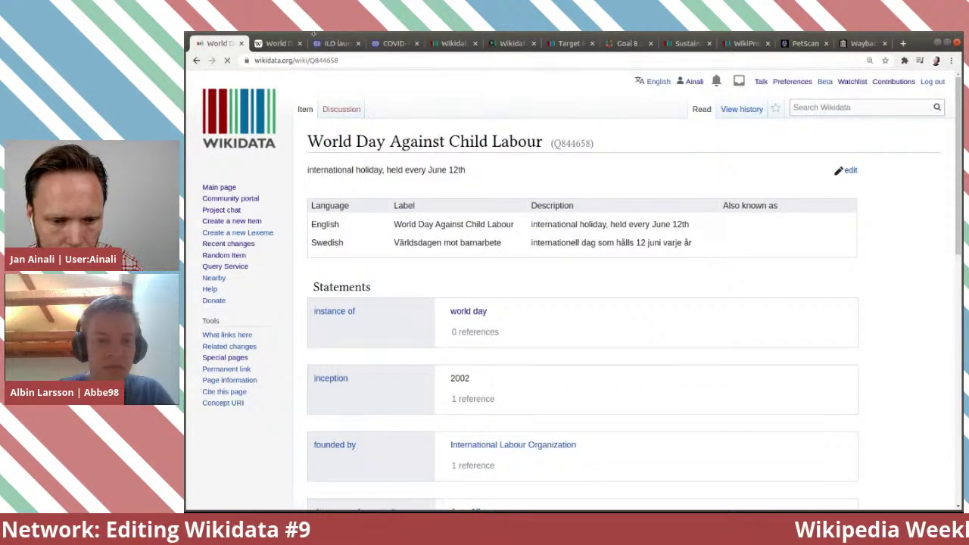
Review the item's statements and check the reference of the "day in year for periodic occurrence" statement.
scroll(459, 268, "down", 2)
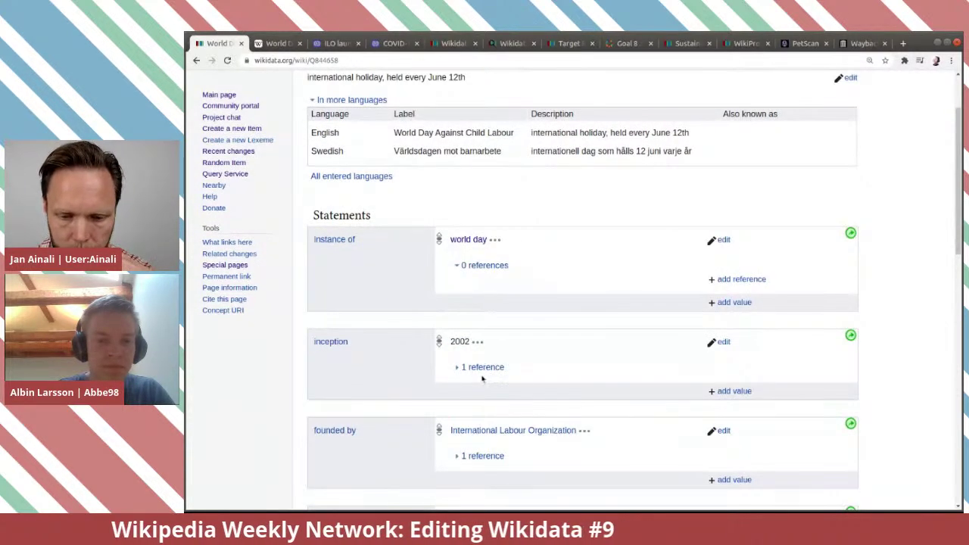
scroll(625, 384, "down", 2)
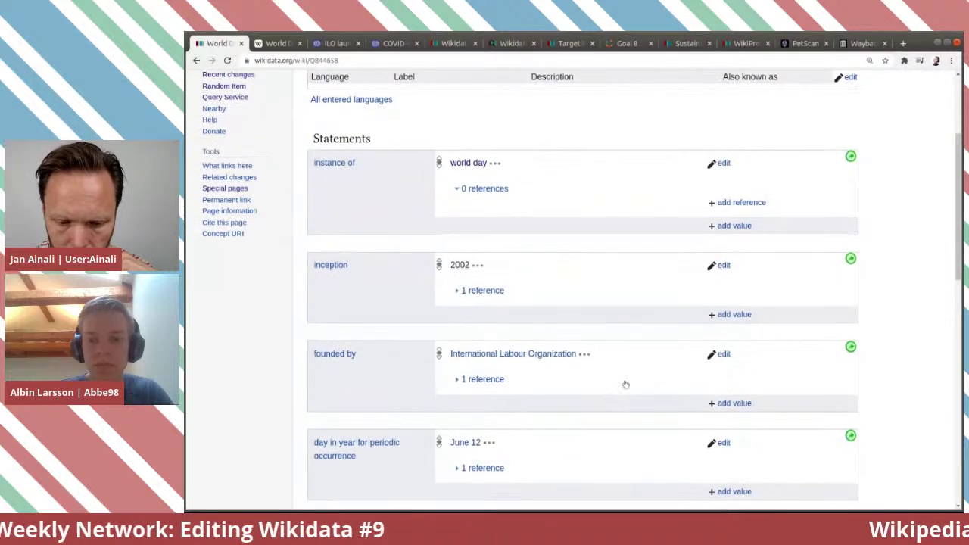
scroll(633, 398, "down", 2)
left_click(478, 392)
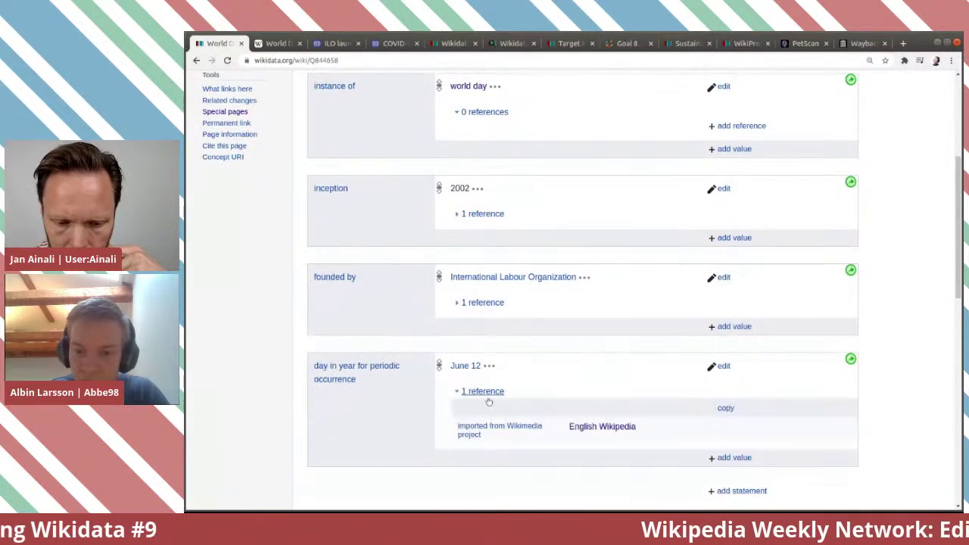
left_click(485, 392)
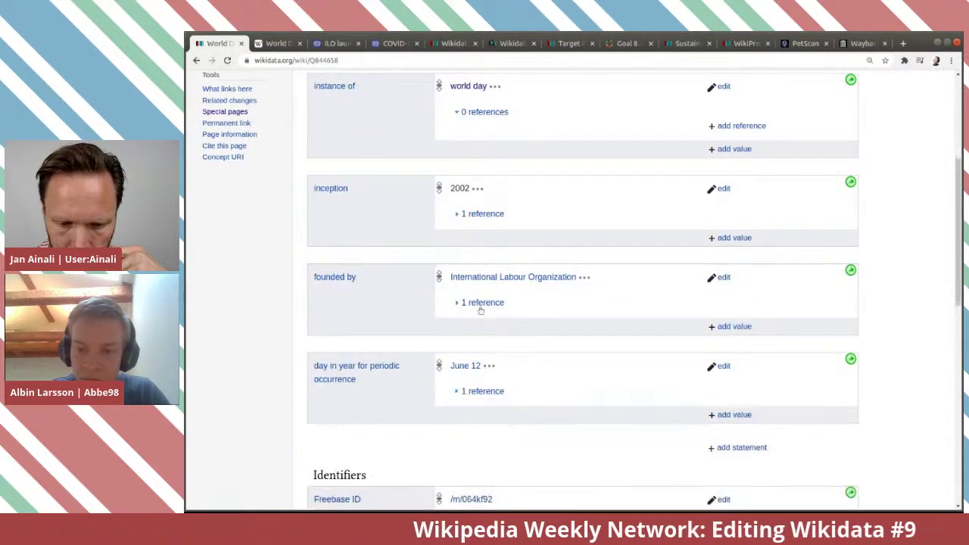
Copy the ILO reference from the "founded by" statement and insert it into the "inception" statement.
left_click(480, 304)
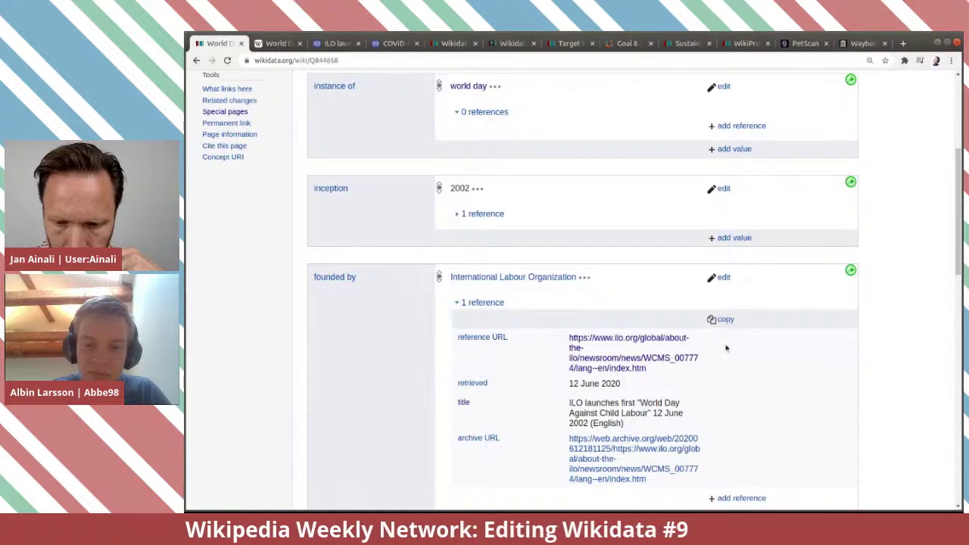
left_click(722, 320)
scroll(686, 368, "up", 2)
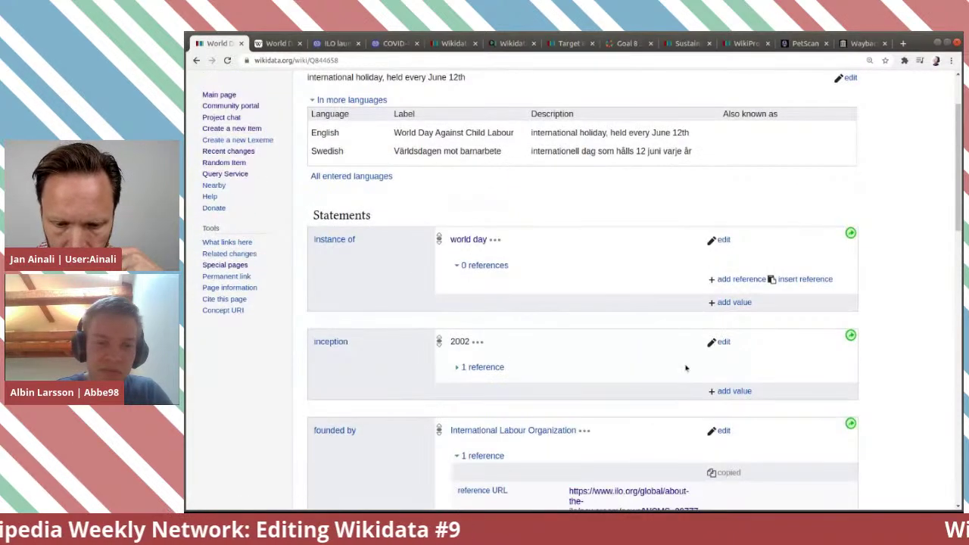
left_click(471, 368)
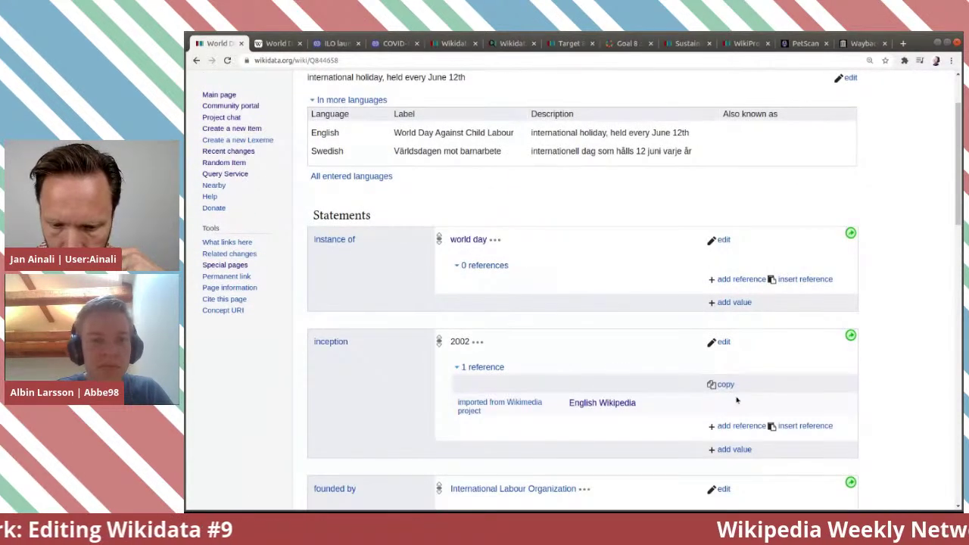
left_click(809, 426)
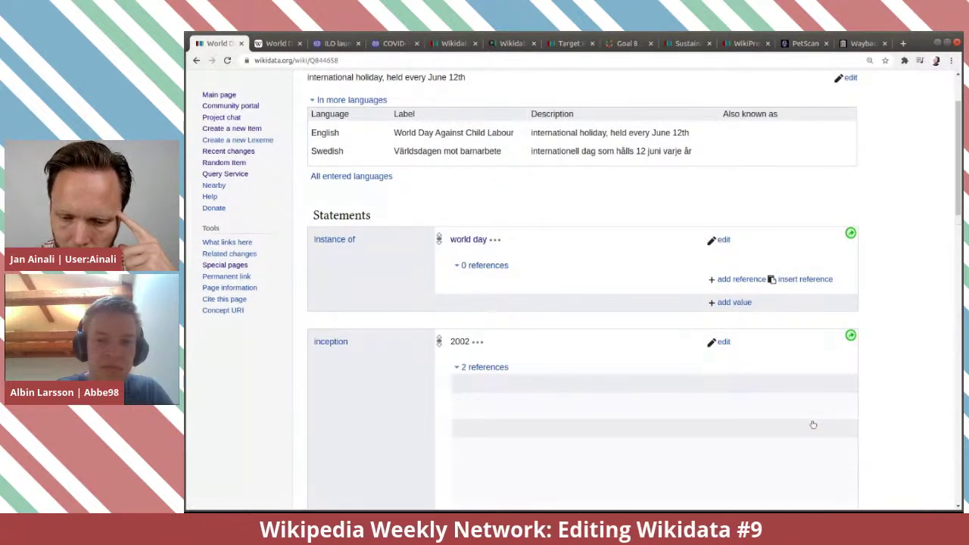
scroll(766, 393, "down", 2)
scroll(767, 393, "down", 1)
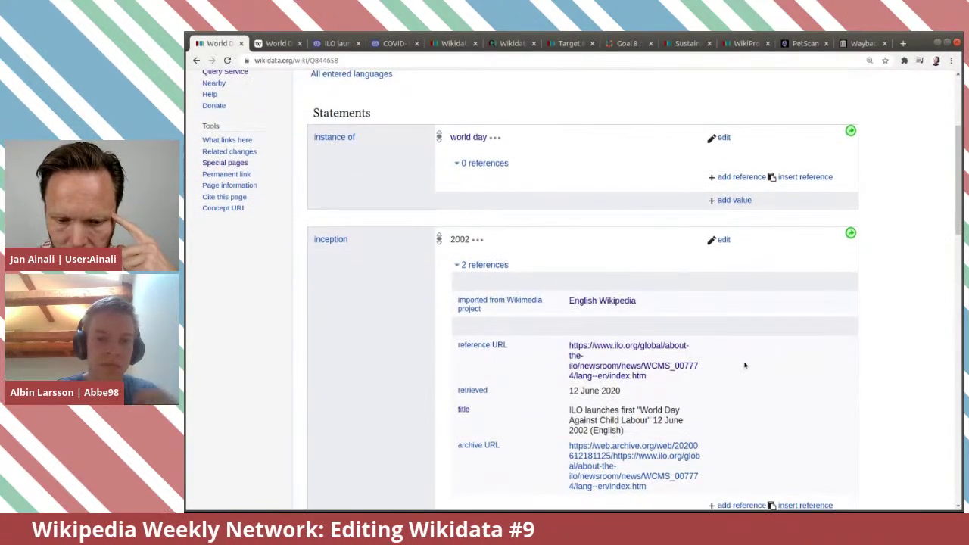
Remove the "imported from Wikimedia project: English Wikipedia" reference from the "inception" statement and publish the edit.
left_click(721, 241)
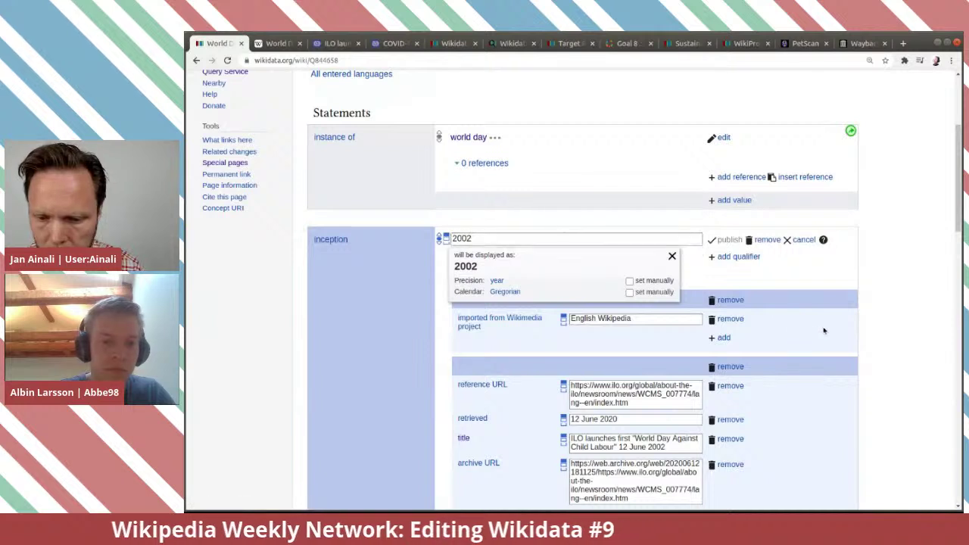
left_click(800, 326)
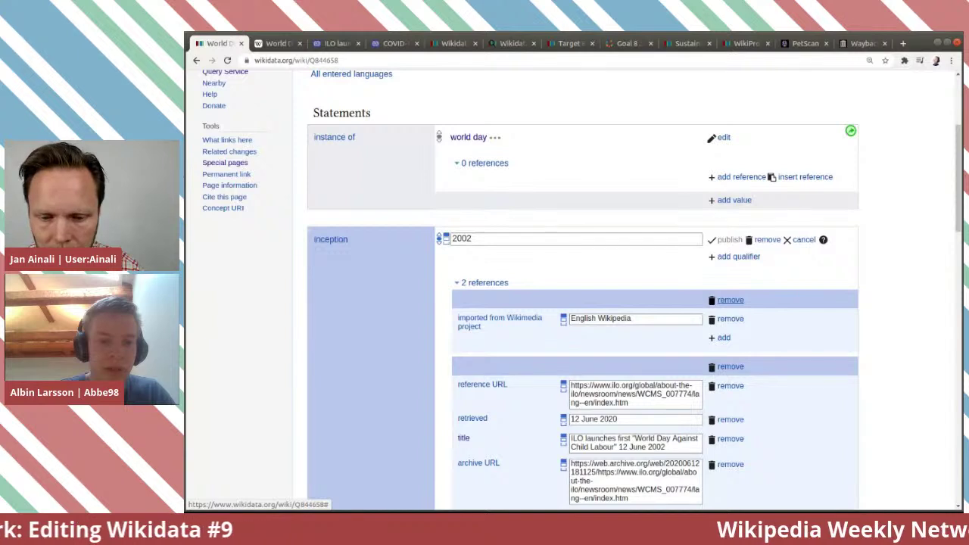
left_click(729, 318)
left_click(728, 240)
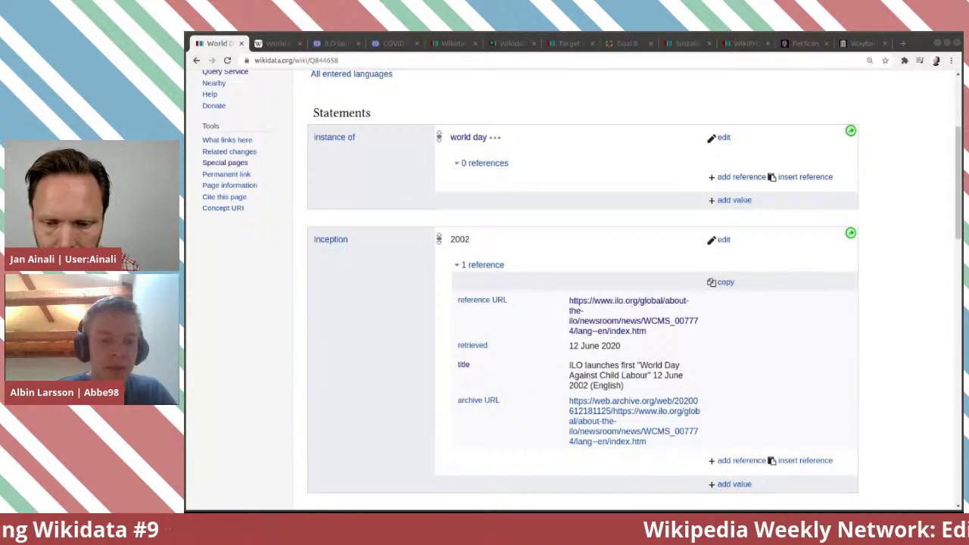
Add a "main subject" statement with the value "child labour" to the item and publish it.
scroll(915, 227, "down", 3)
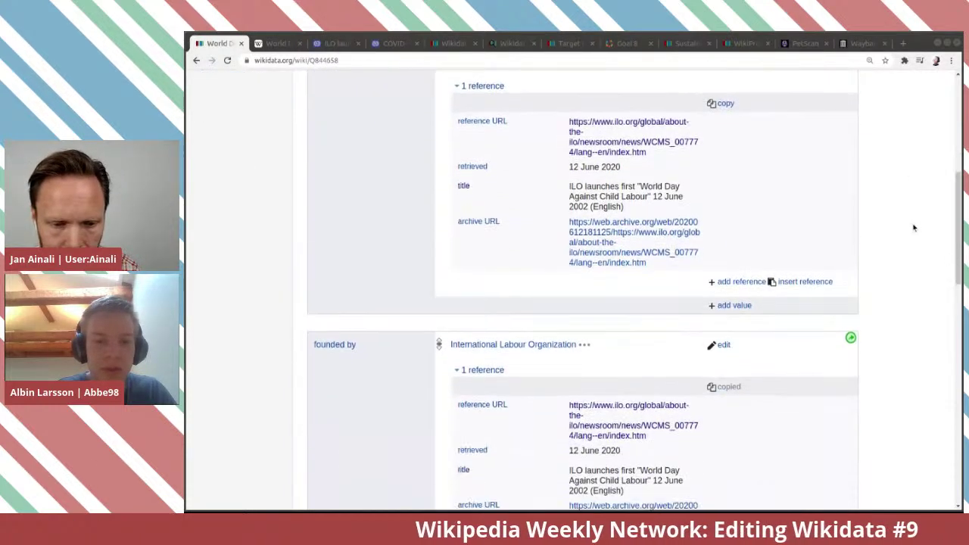
scroll(914, 227, "down", 5)
scroll(915, 227, "up", 1)
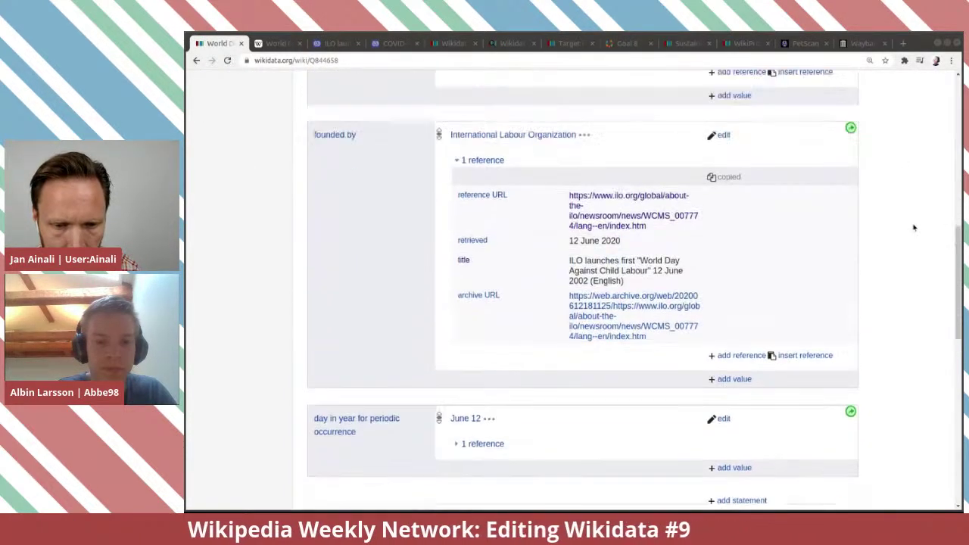
scroll(915, 227, "up", 10)
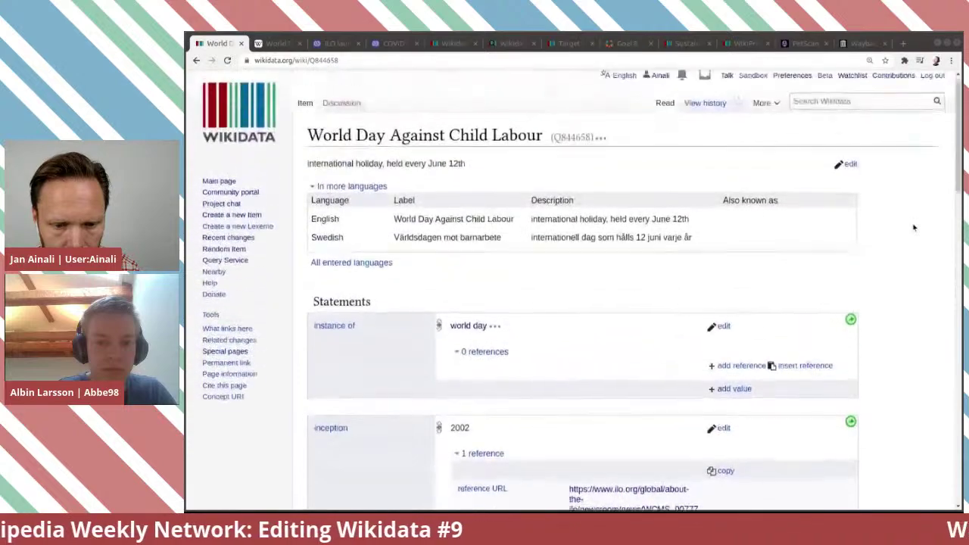
scroll(915, 227, "down", 10)
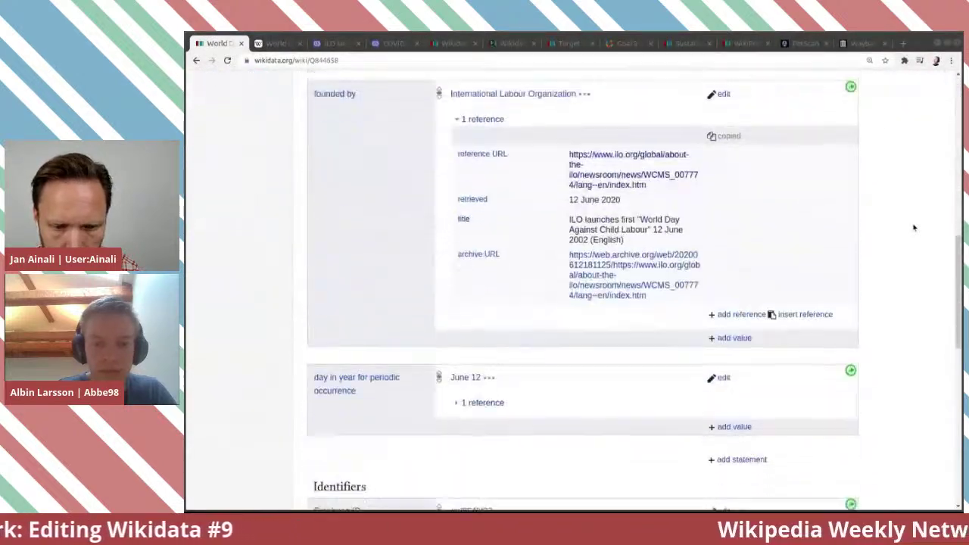
scroll(915, 227, "down", 1)
left_click(755, 419)
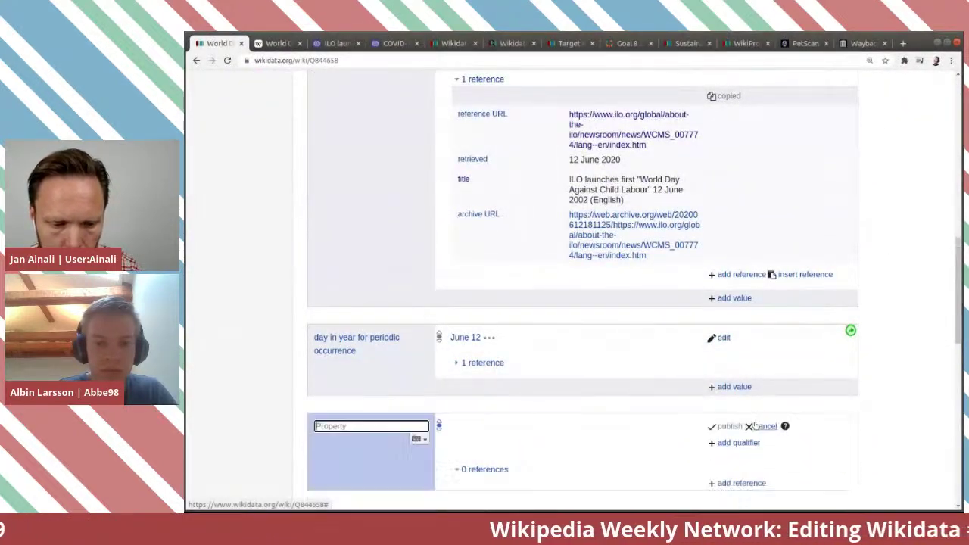
type("mai")
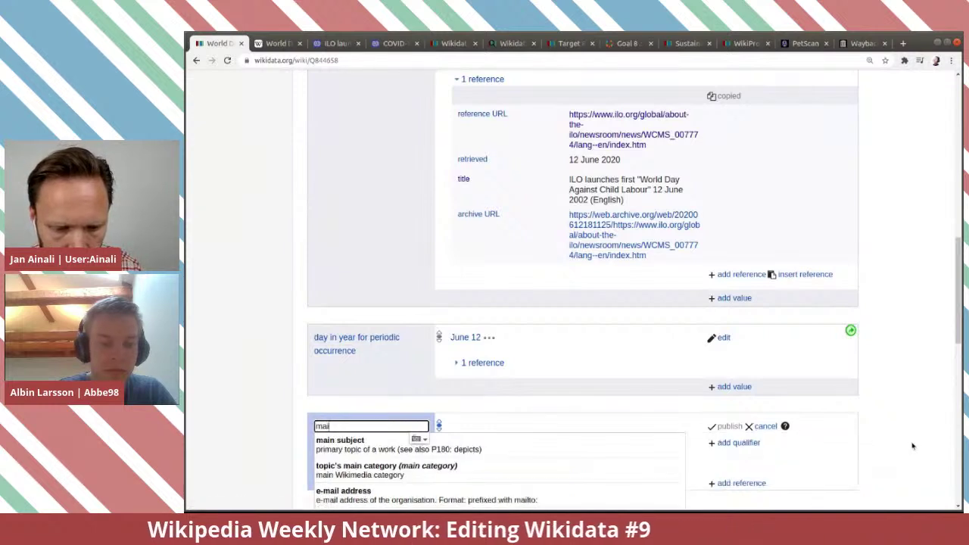
left_click(609, 447)
scroll(629, 405, "down", 3)
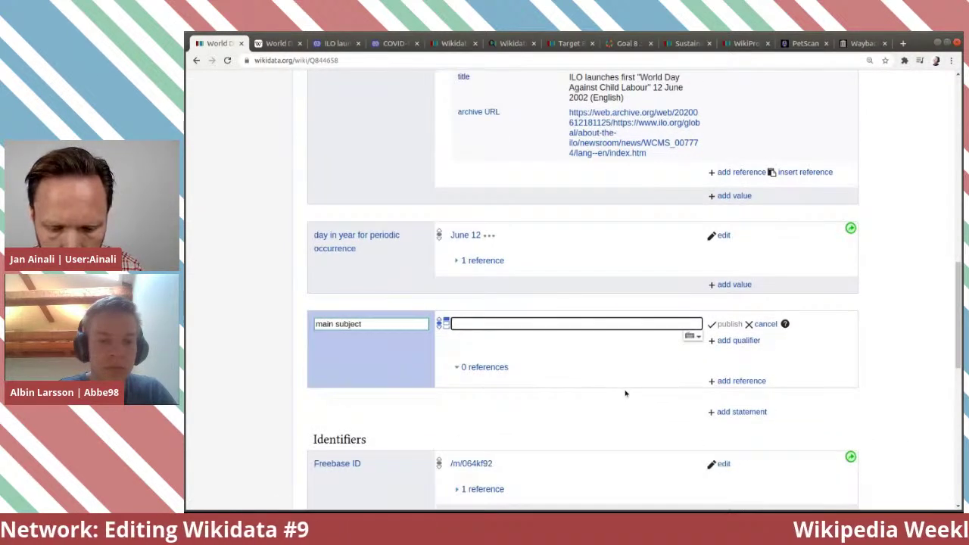
type("child")
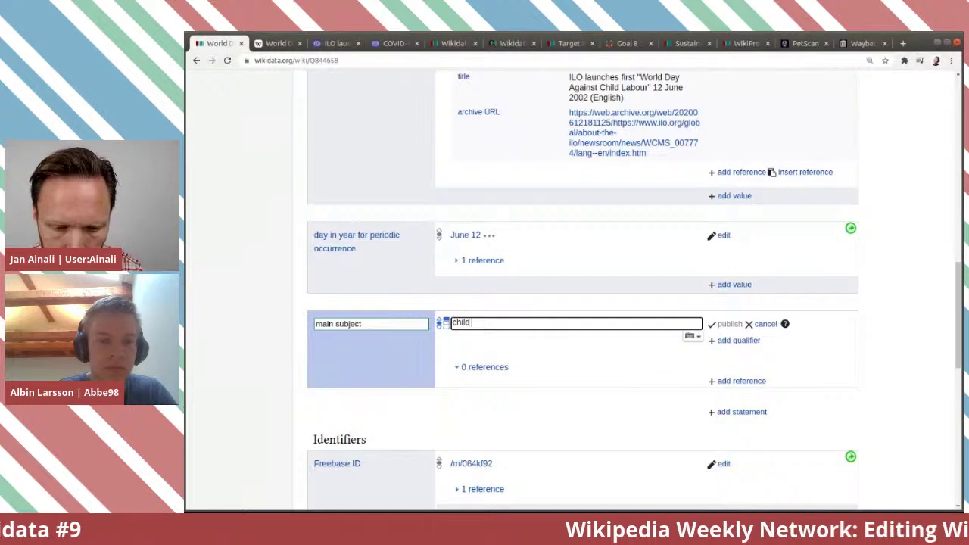
type(" la")
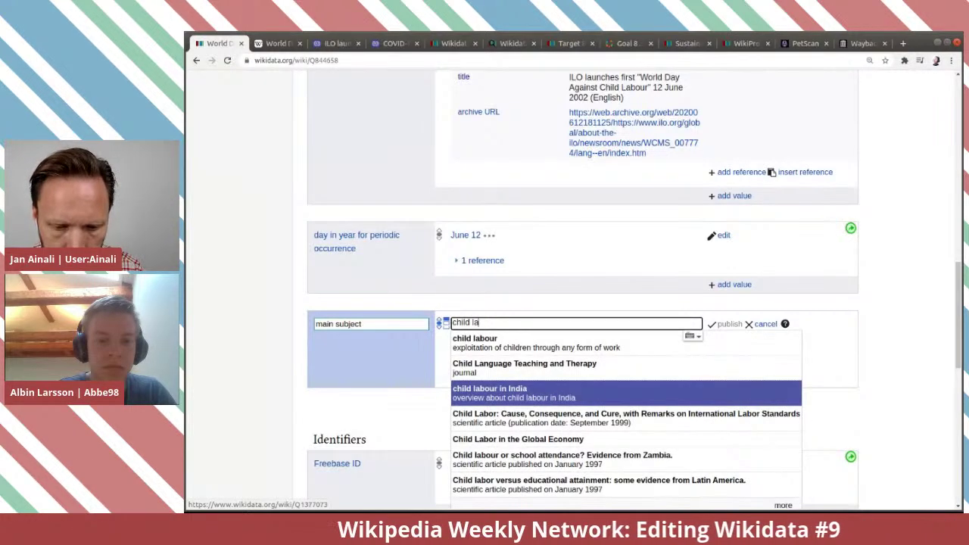
left_click(602, 346)
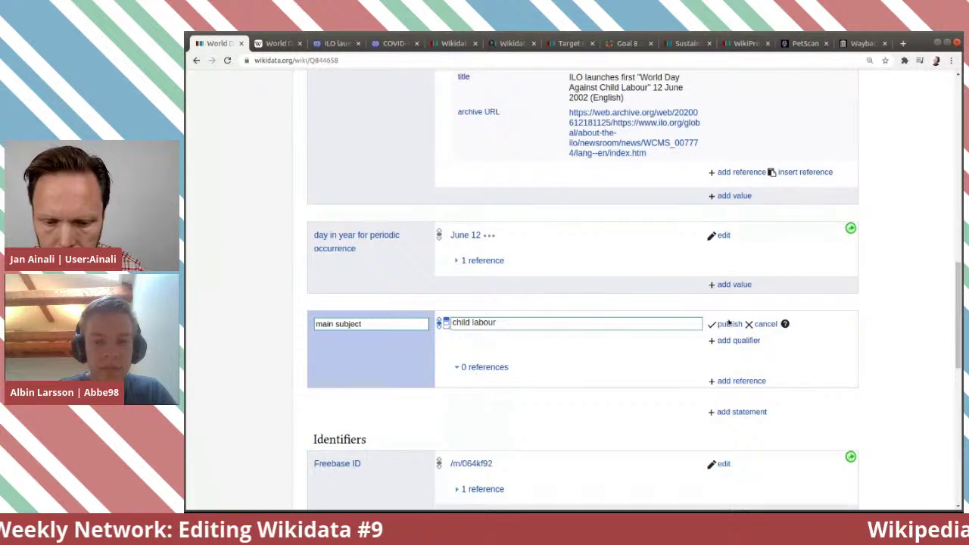
left_click(724, 325)
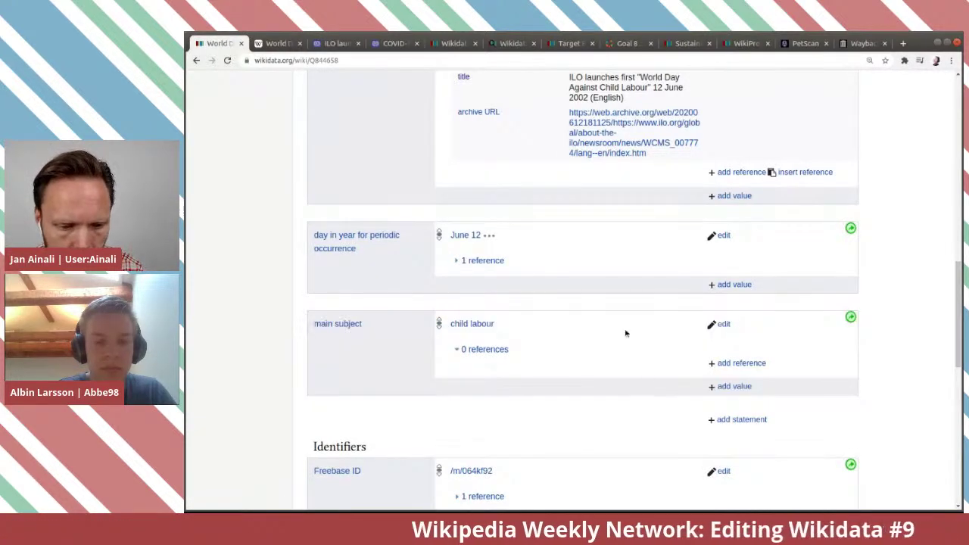
Look over the item's labels, descriptions and existing statements to decide what else could be added.
scroll(627, 332, "up", 3)
scroll(628, 332, "up", 5)
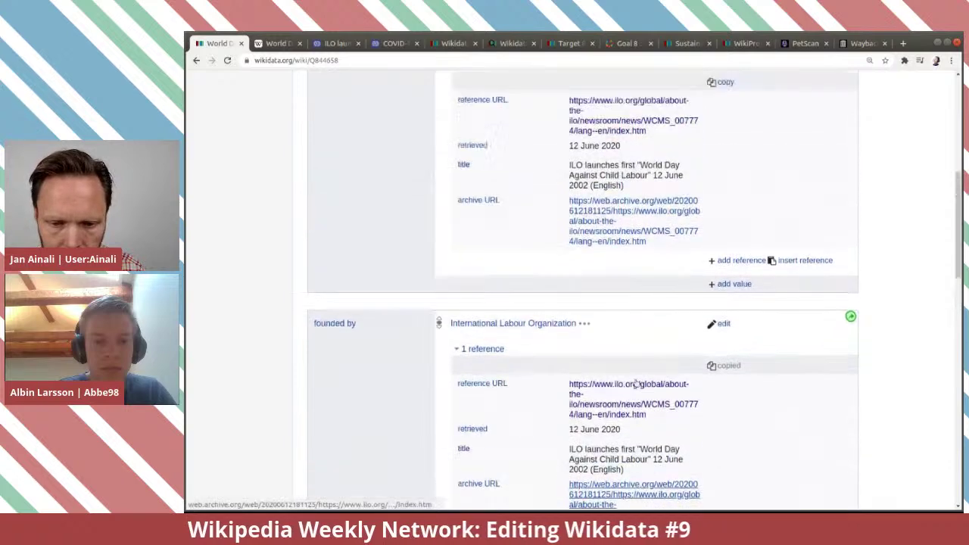
scroll(636, 383, "up", 6)
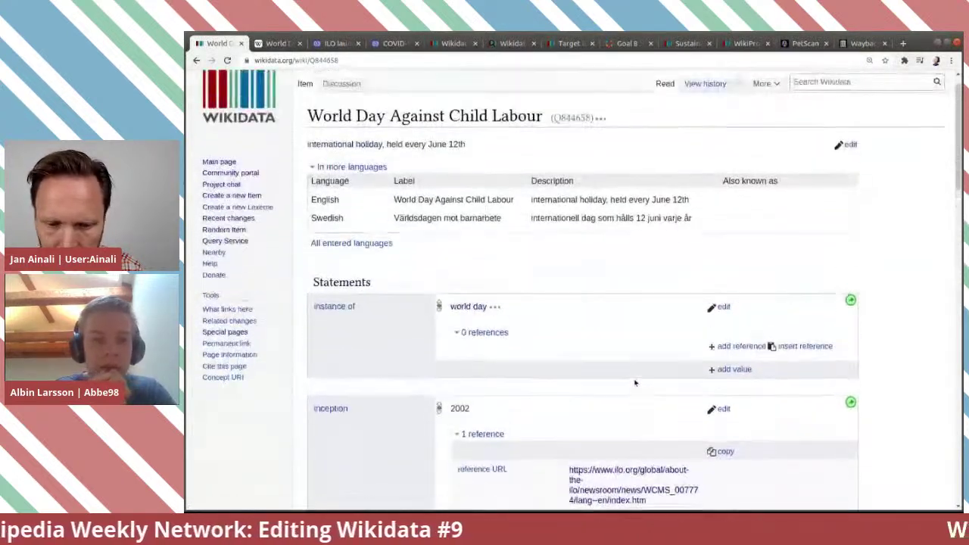
scroll(636, 383, "up", 1)
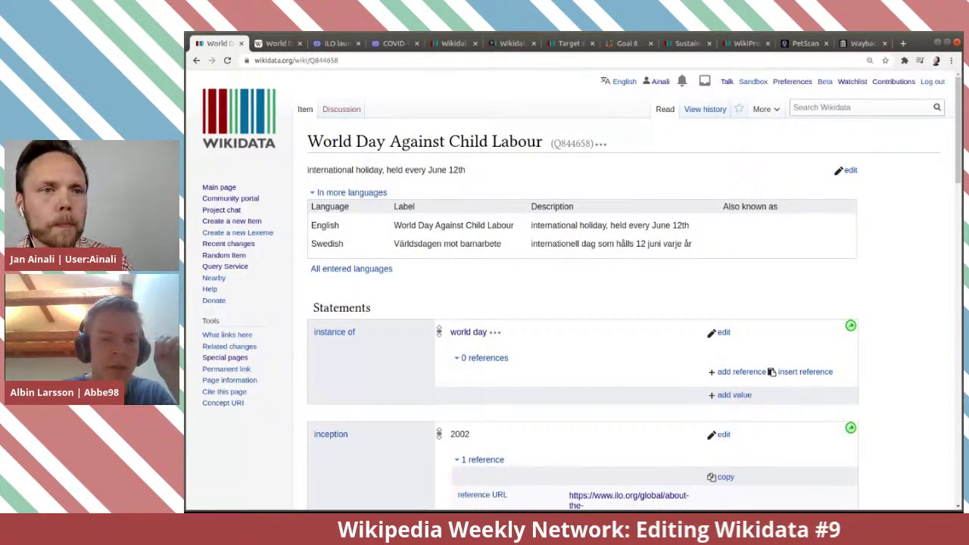
scroll(683, 295, "down", 3)
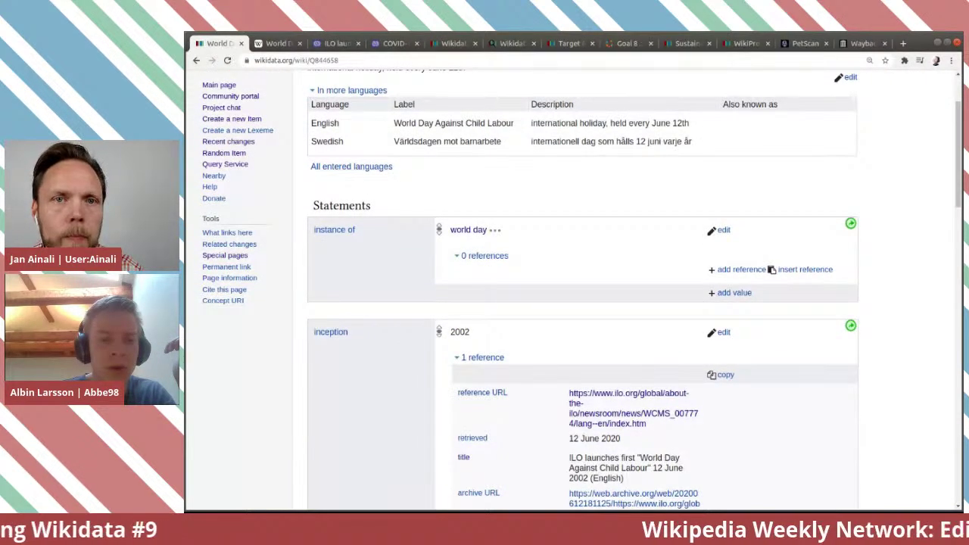
scroll(683, 297, "down", 10)
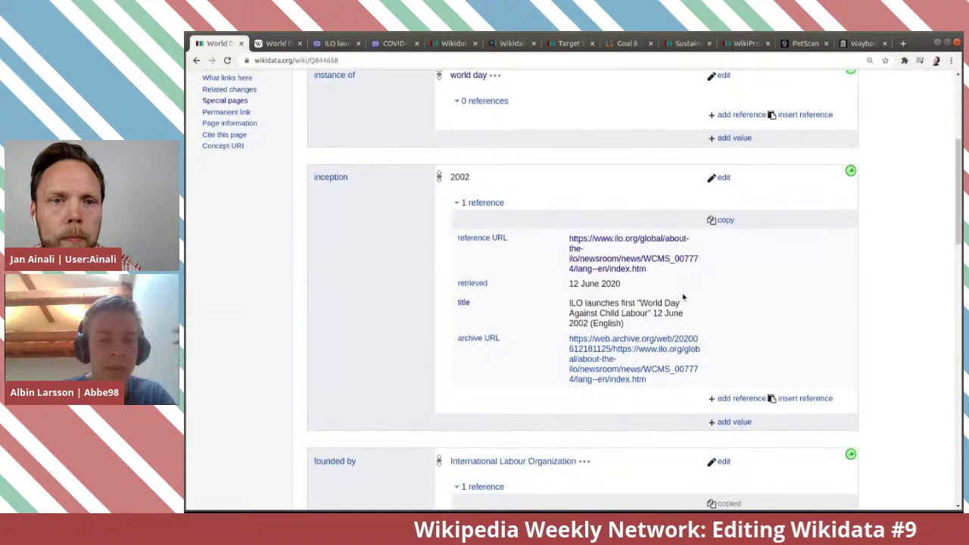
scroll(683, 296, "down", 5)
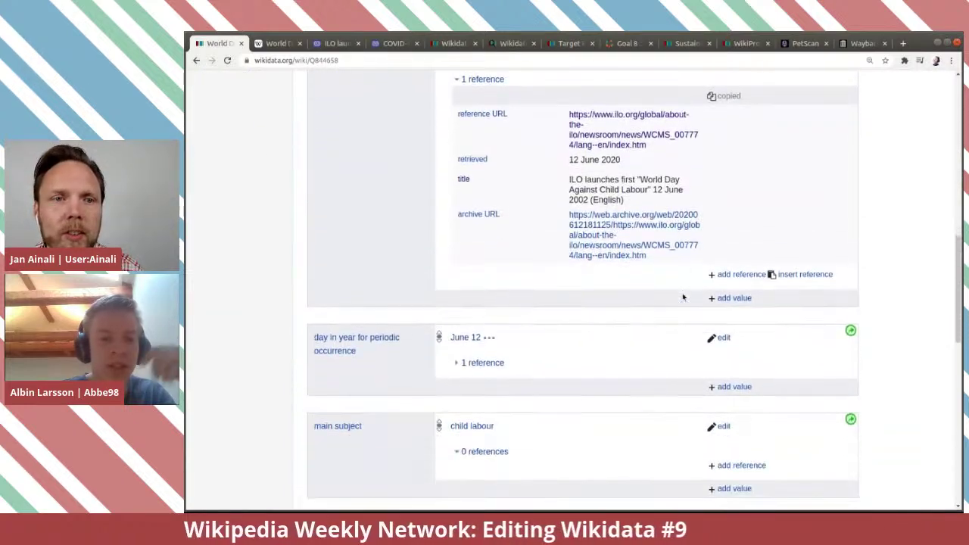
scroll(643, 303, "down", 2)
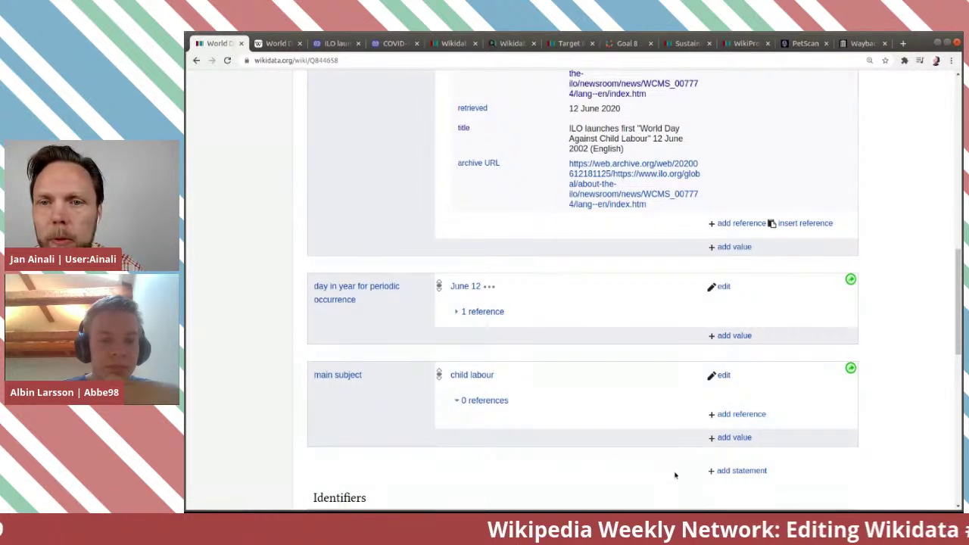
Add a "time period of periodically occurring event" statement with the value 1 and the unit "year", and publish it.
left_click(723, 473)
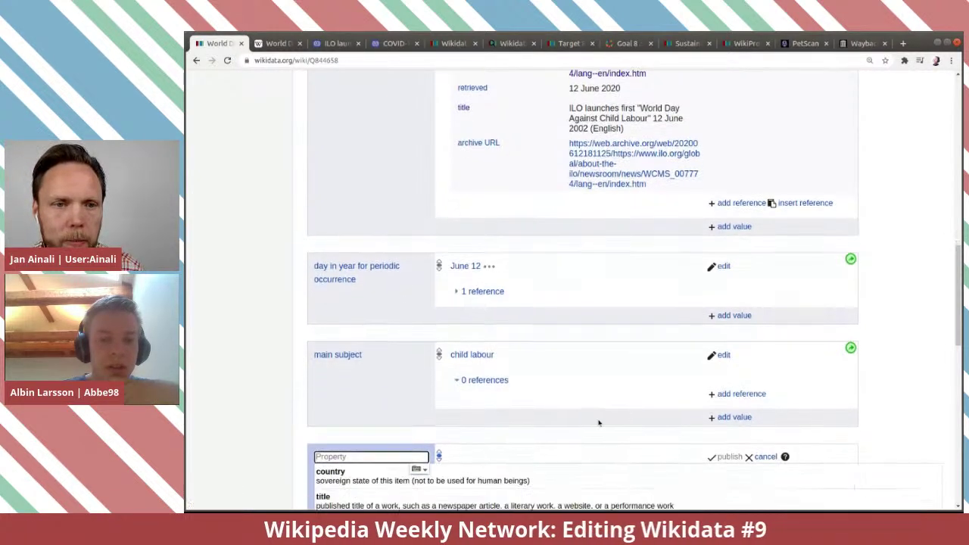
type("perio")
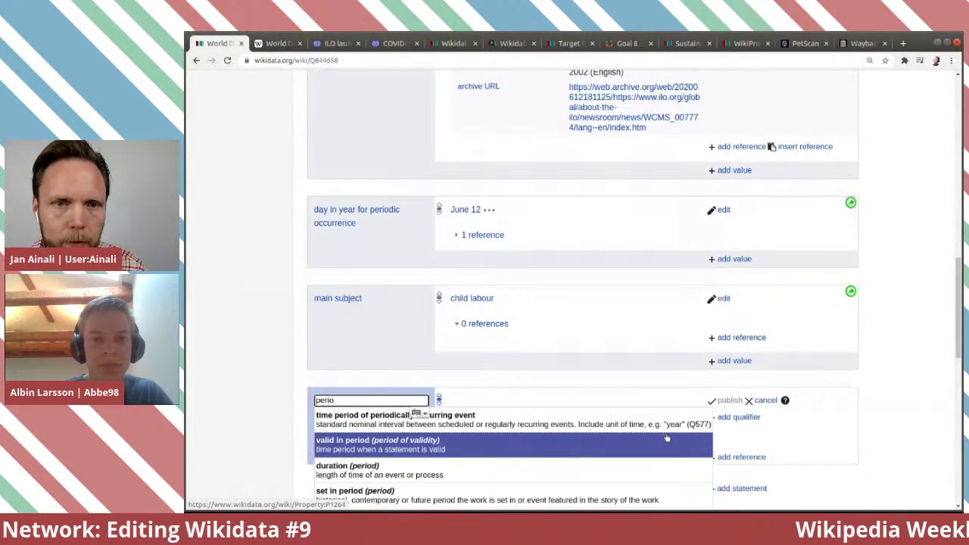
left_click(613, 426)
type("y")
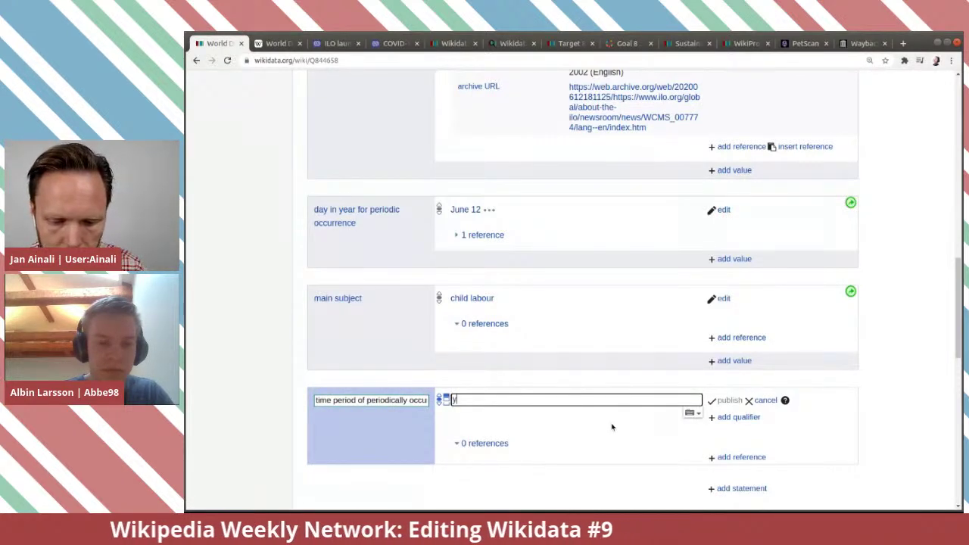
type("ear")
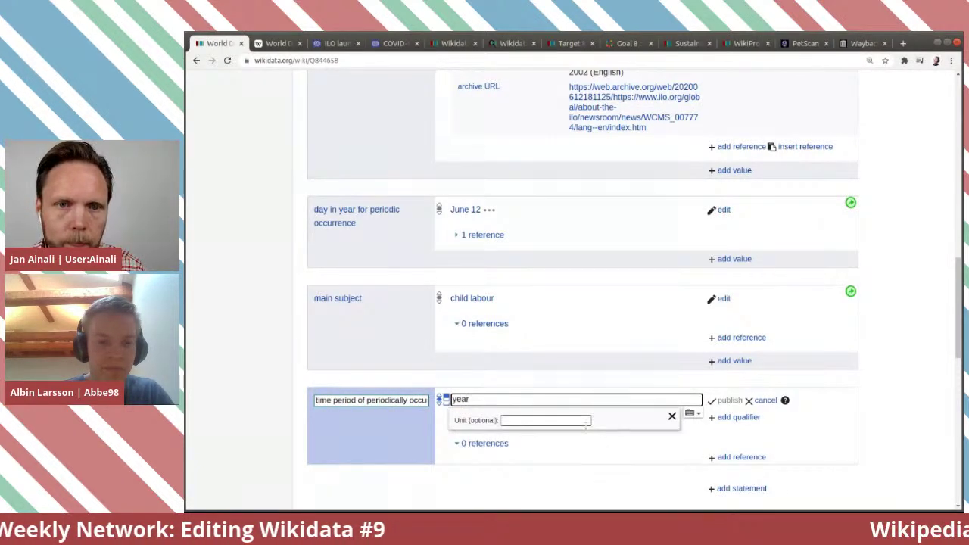
left_click_drag(531, 399, 426, 397)
type("1")
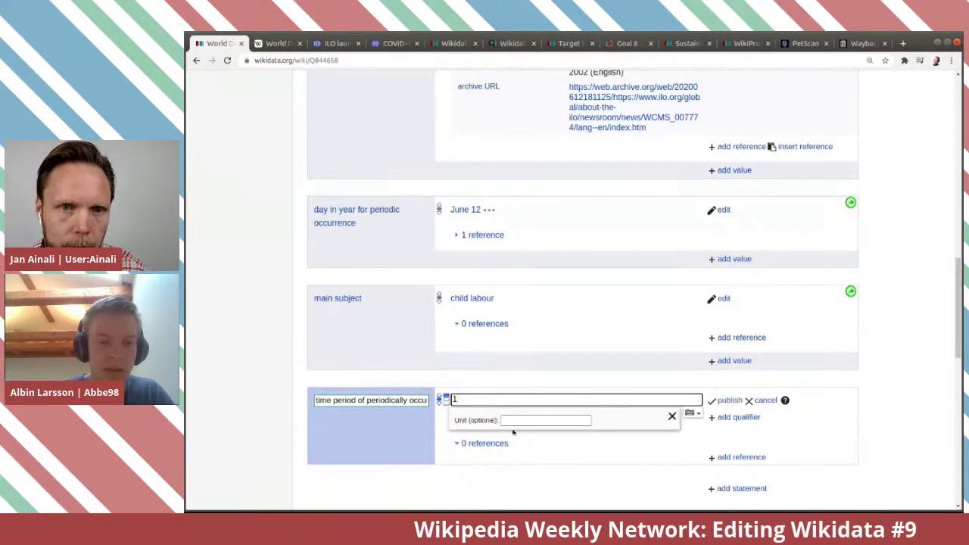
left_click(526, 421)
type("year")
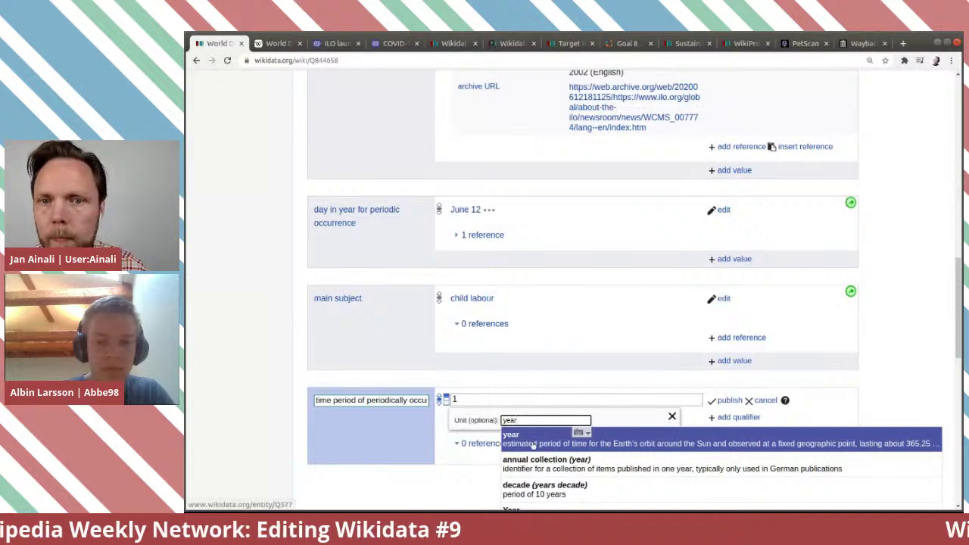
left_click(528, 443)
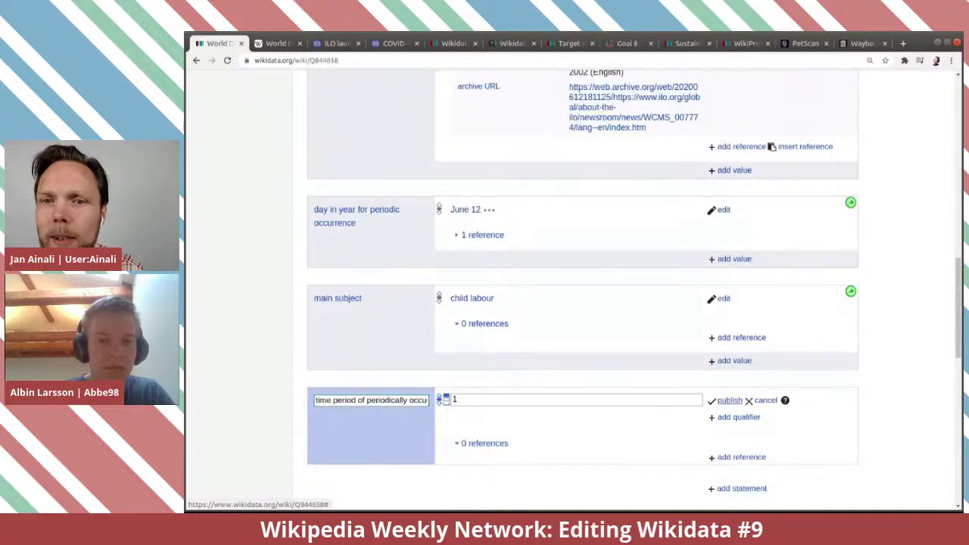
left_click(723, 400)
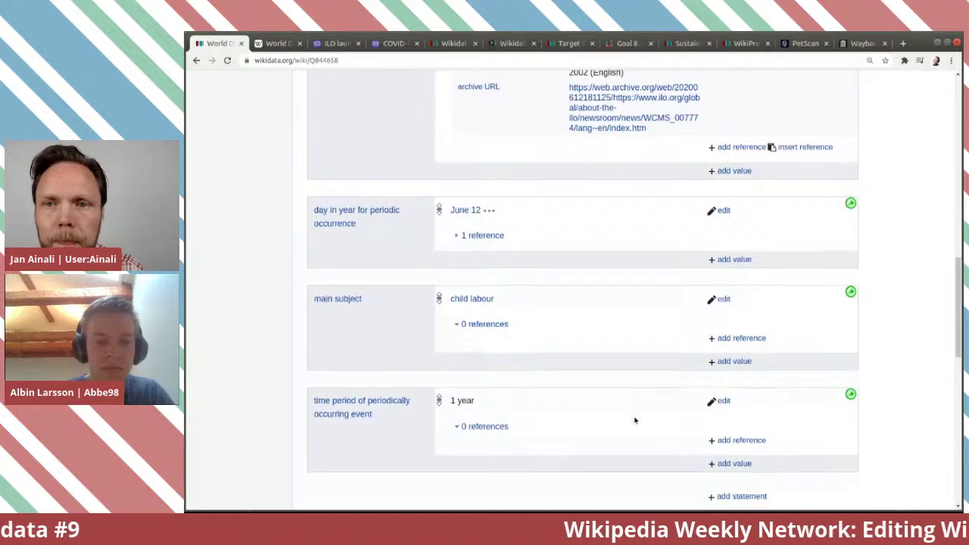
scroll(635, 420, "up", 5)
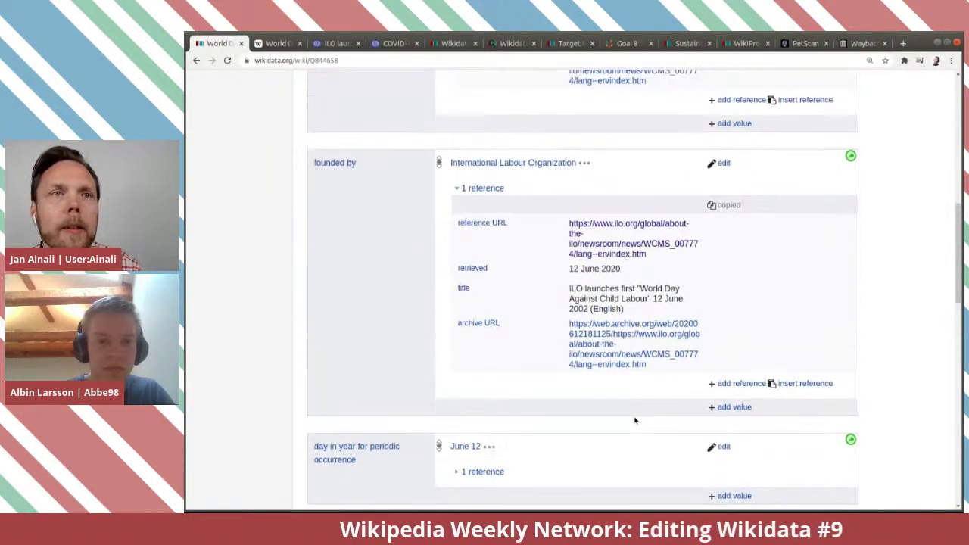
Close the Wikipedia article on the World Day, the ILO launch news page and the COVID page.
scroll(634, 420, "up", 1)
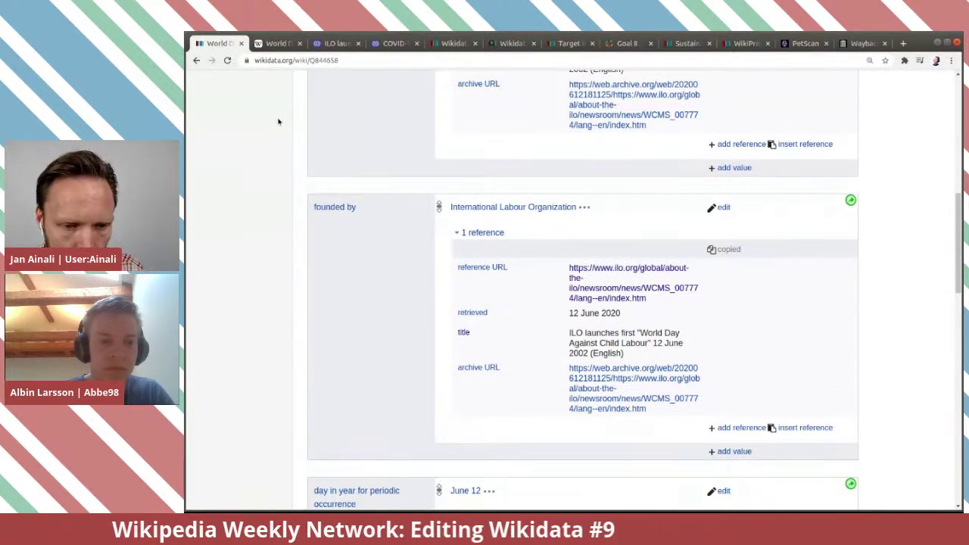
left_click(300, 44)
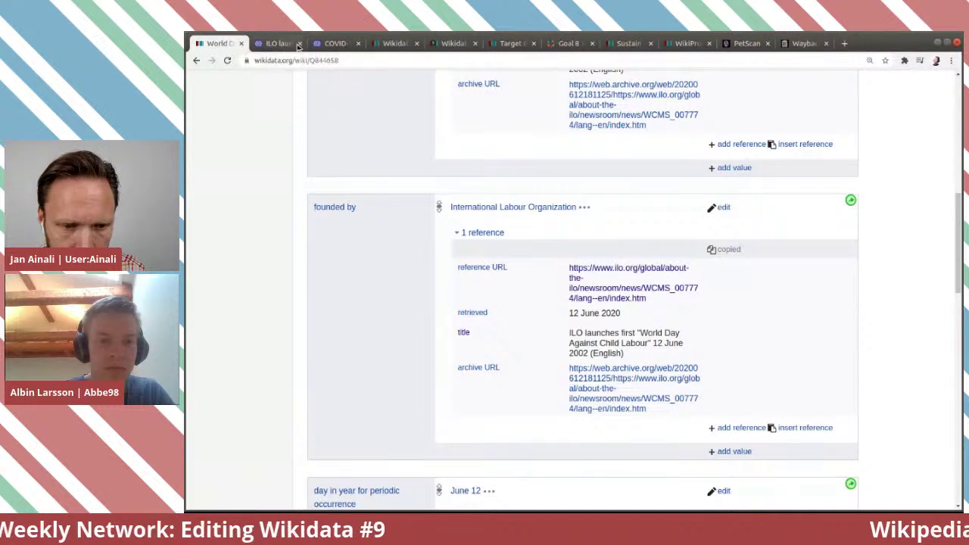
left_click(299, 44)
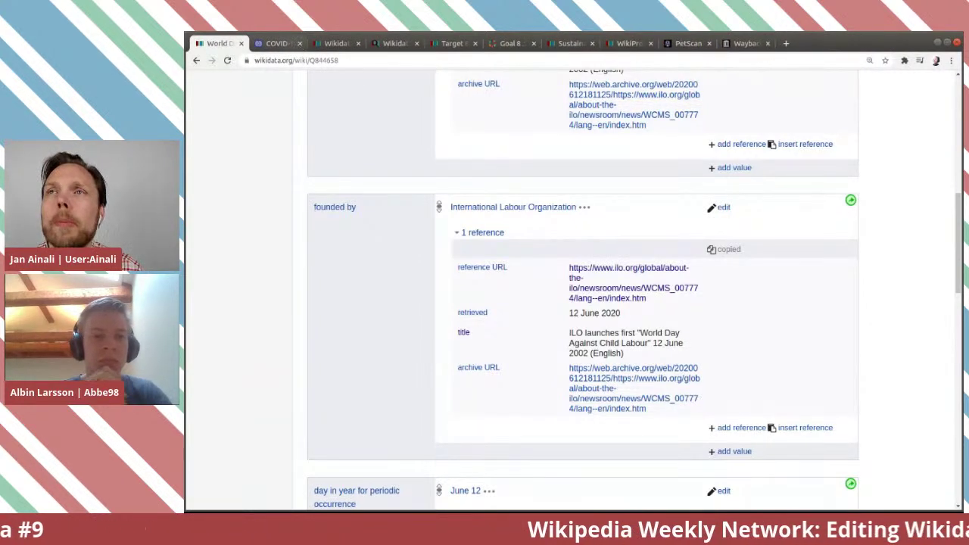
left_click(299, 43)
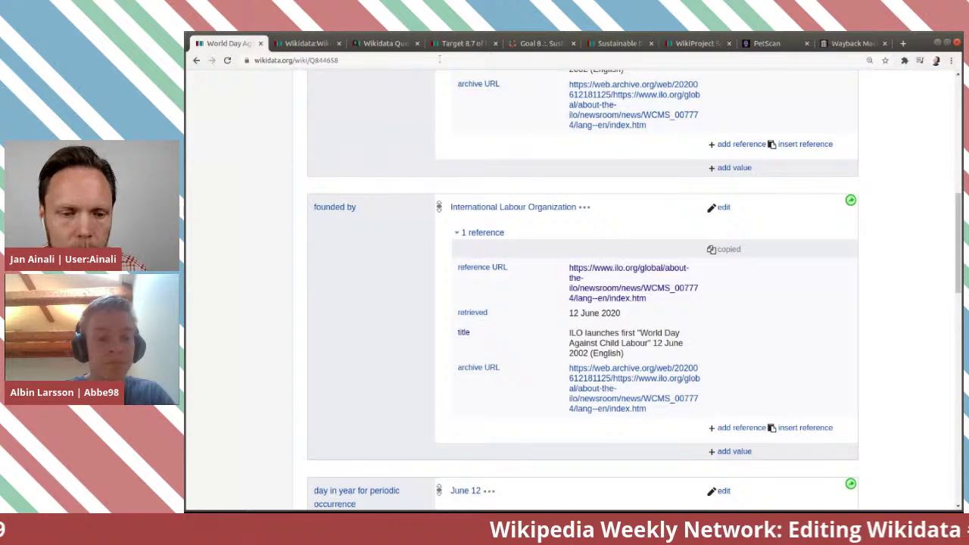
Open the WikiProject Sustainable Development page and look through its contents, listed items, modelling examples and properties.
left_click(291, 45)
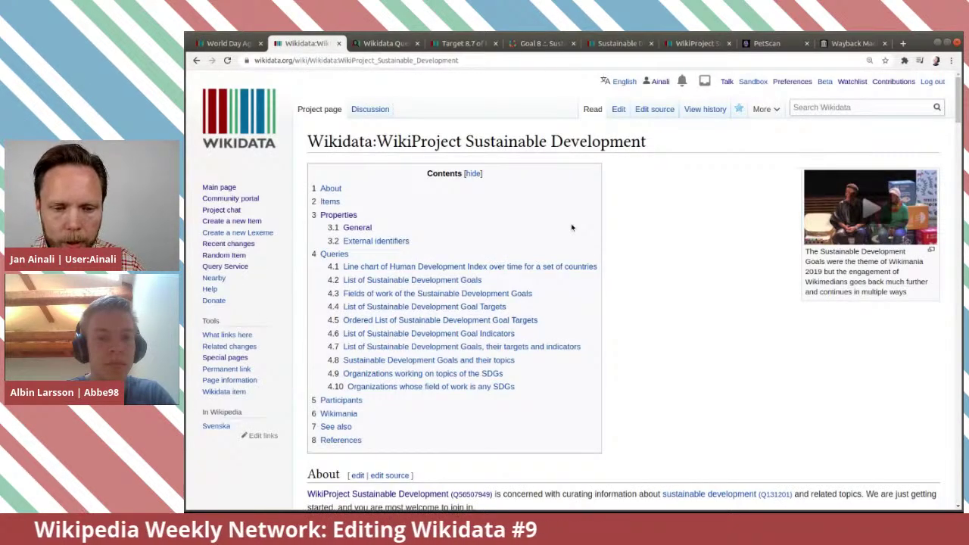
scroll(572, 227, "down", 1)
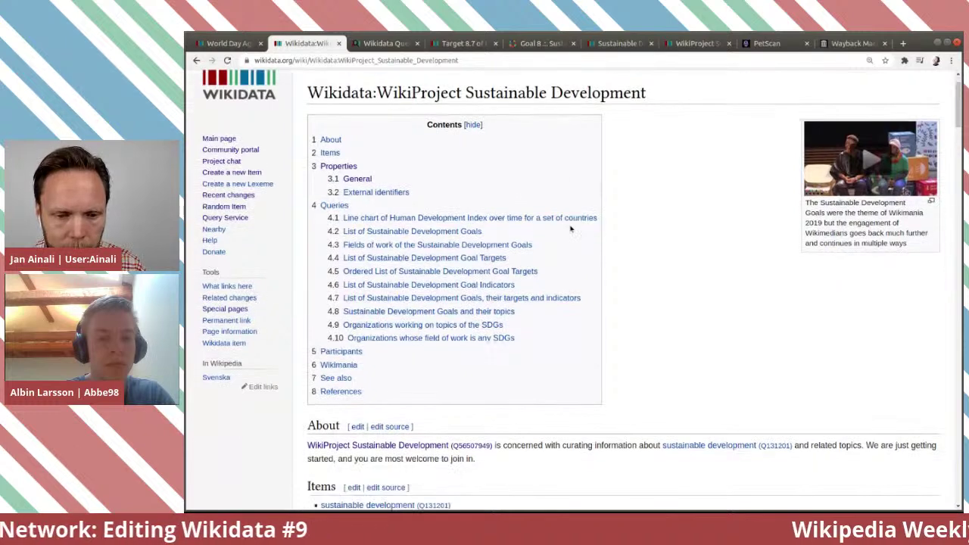
scroll(571, 227, "up", 1)
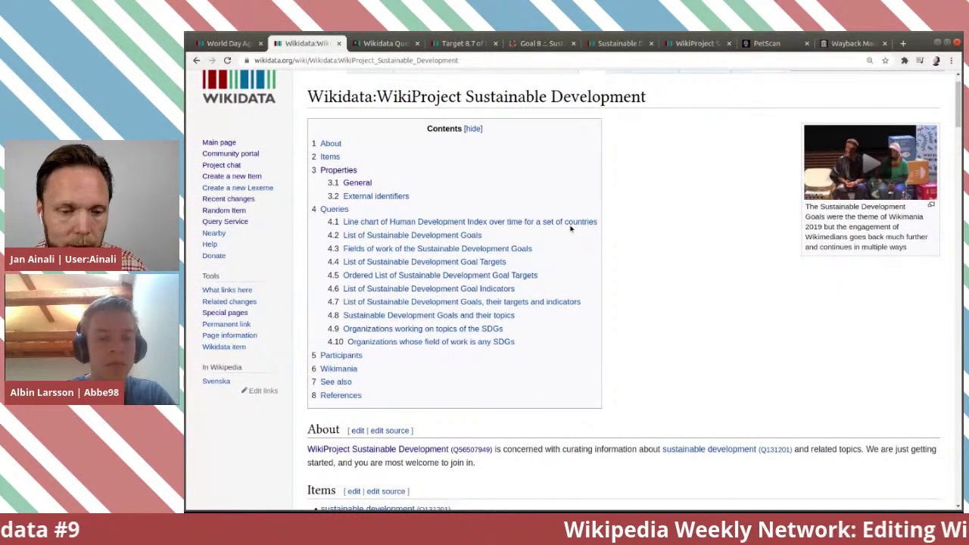
scroll(571, 227, "up", 1)
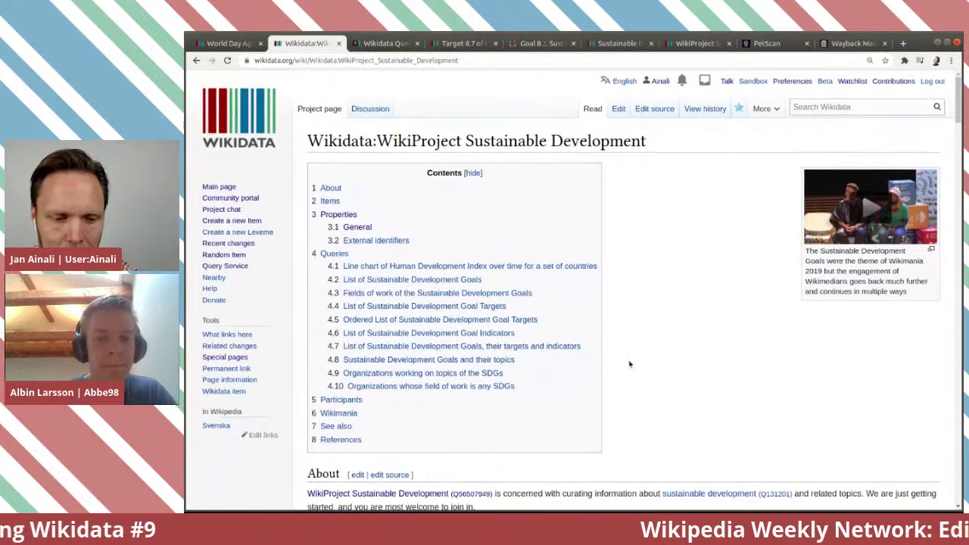
scroll(629, 365, "down", 3)
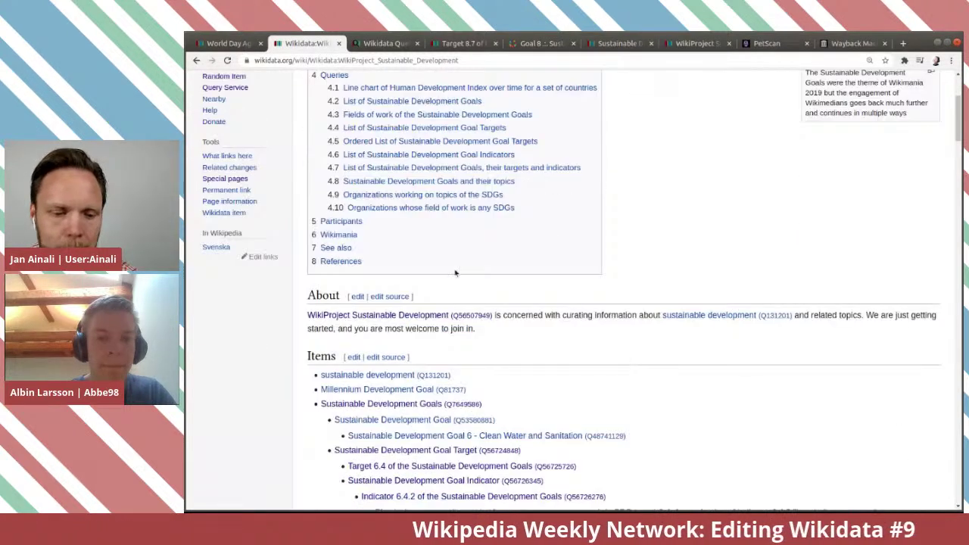
scroll(731, 322, "down", 2)
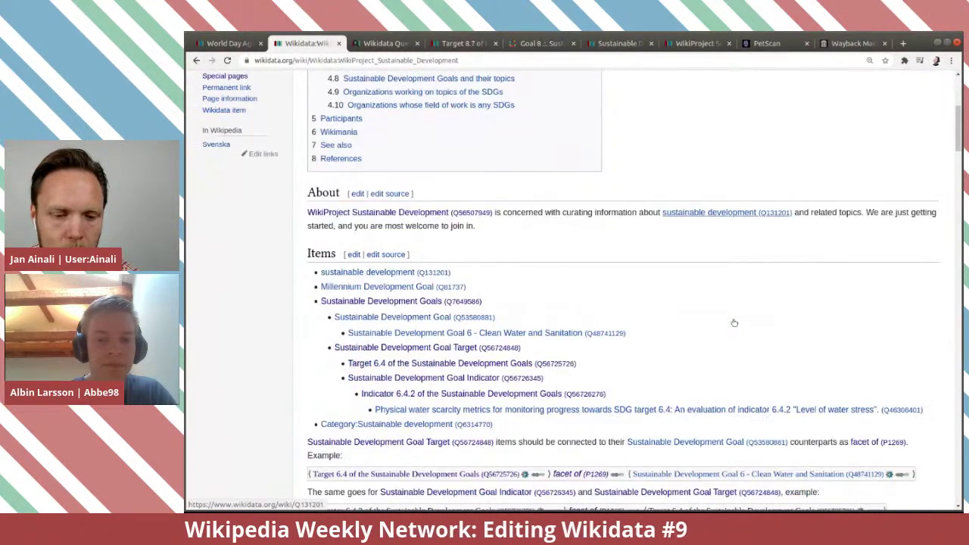
scroll(711, 303, "down", 1)
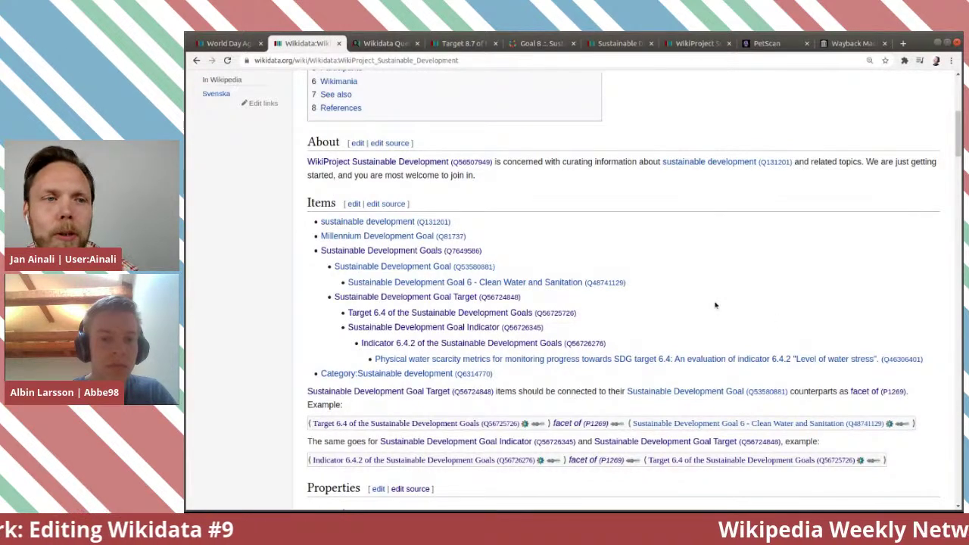
scroll(716, 305, "down", 1)
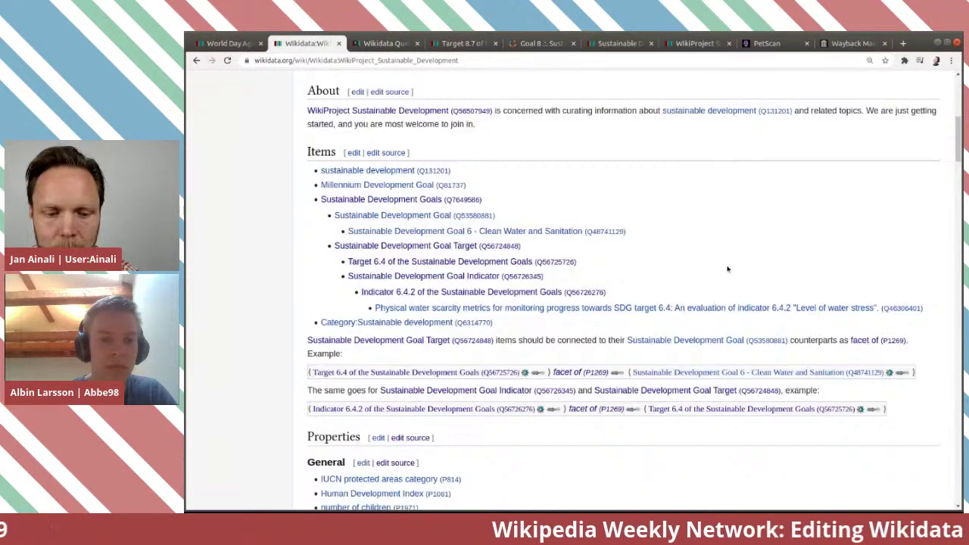
scroll(727, 269, "down", 6)
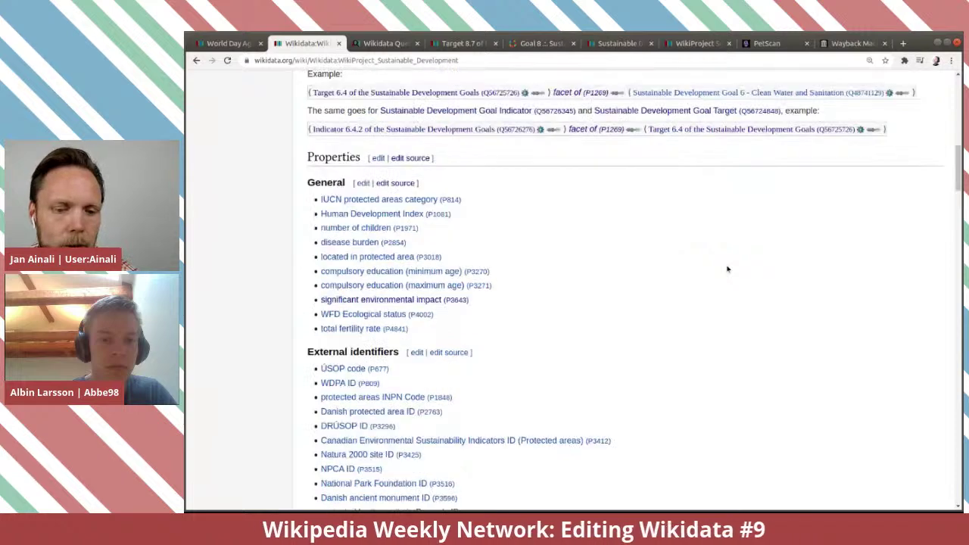
scroll(727, 269, "down", 1)
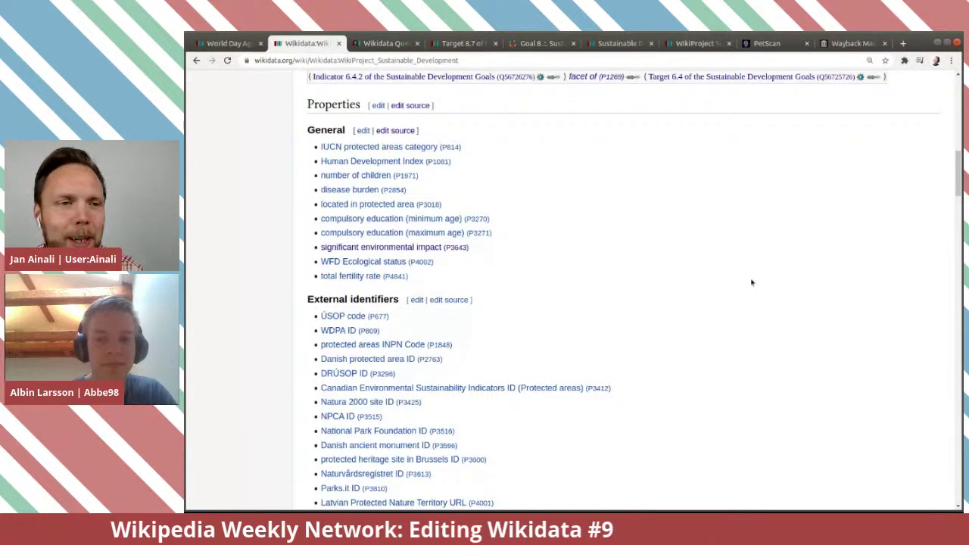
scroll(787, 274, "down", 1)
Examine the project page's example queries for Sustainable Development Goals, targets and indicators.
scroll(788, 275, "down", 5)
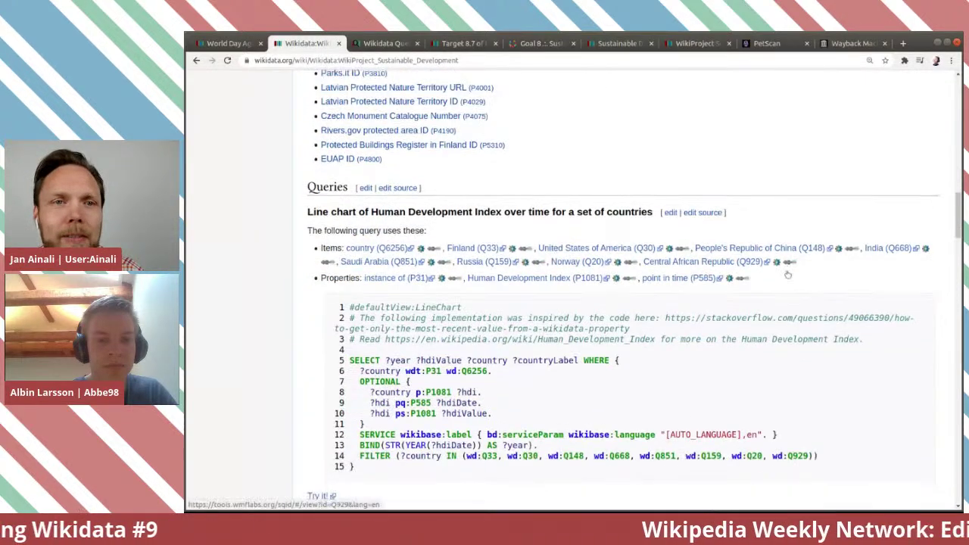
scroll(788, 274, "down", 1)
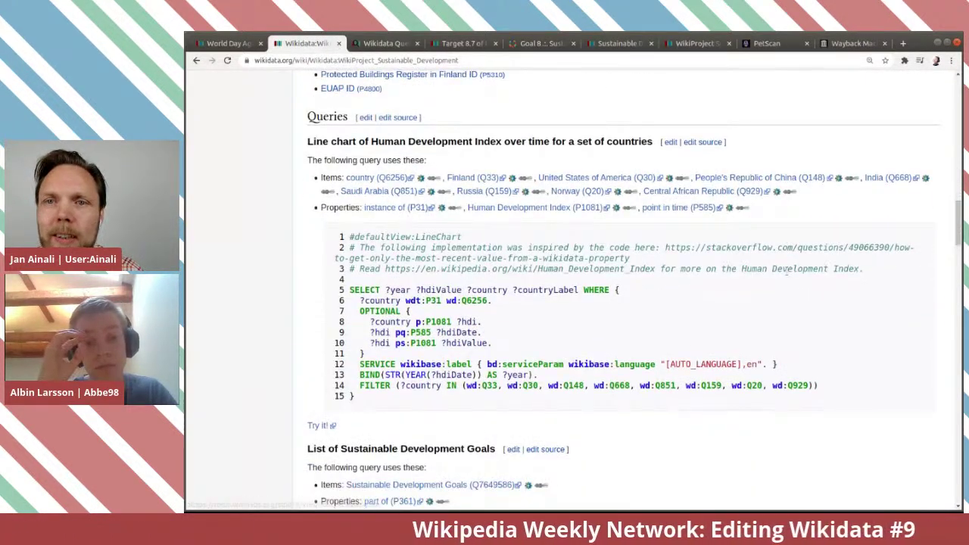
scroll(788, 274, "down", 3)
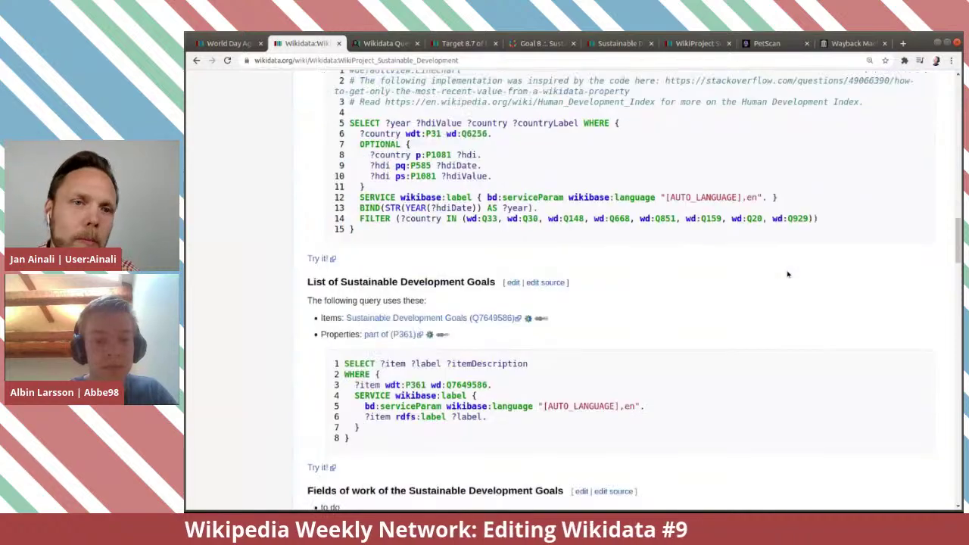
scroll(788, 275, "down", 5)
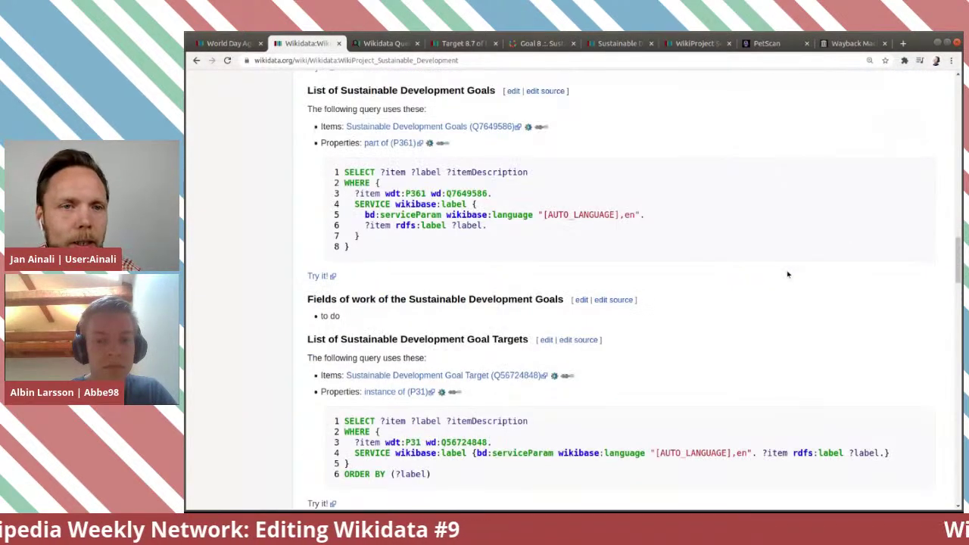
scroll(787, 275, "down", 6)
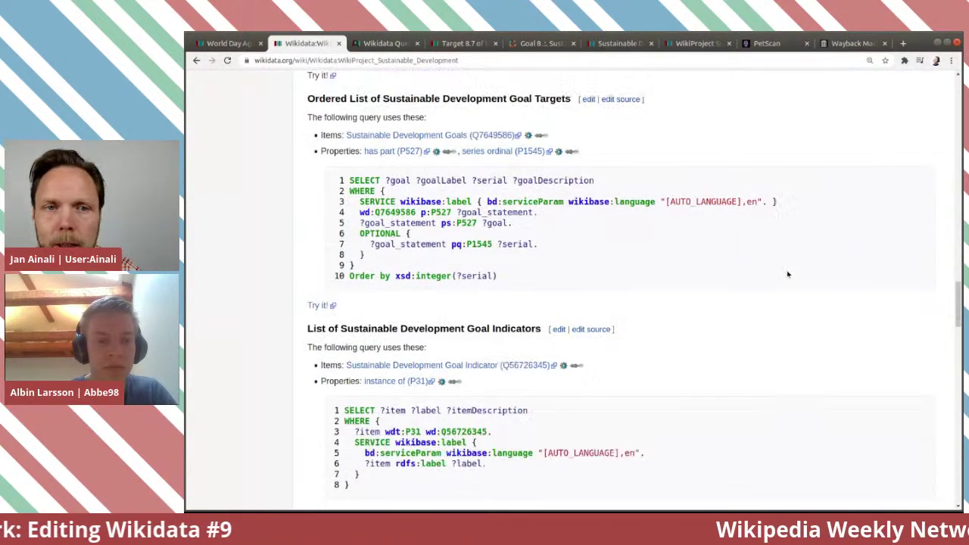
scroll(787, 275, "down", 6)
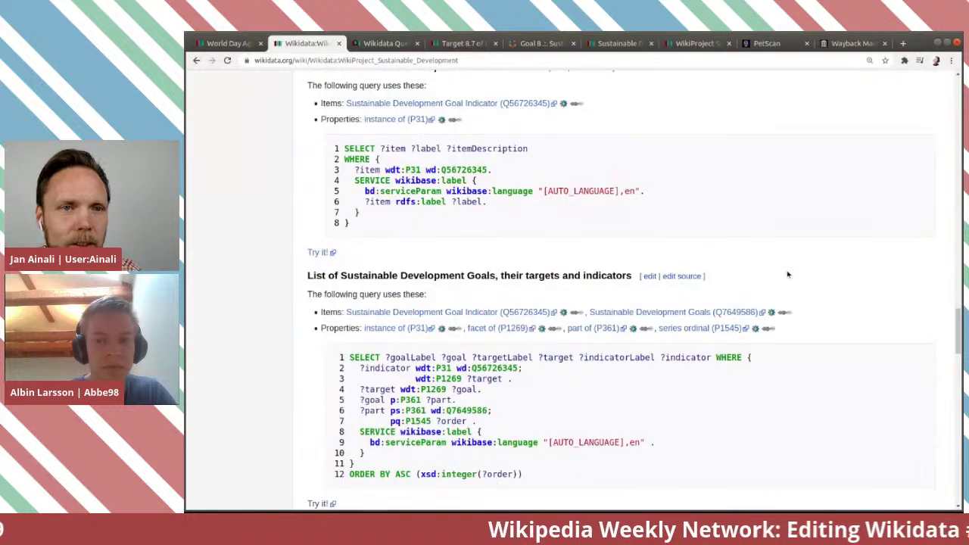
scroll(788, 275, "down", 1)
scroll(787, 275, "up", 3)
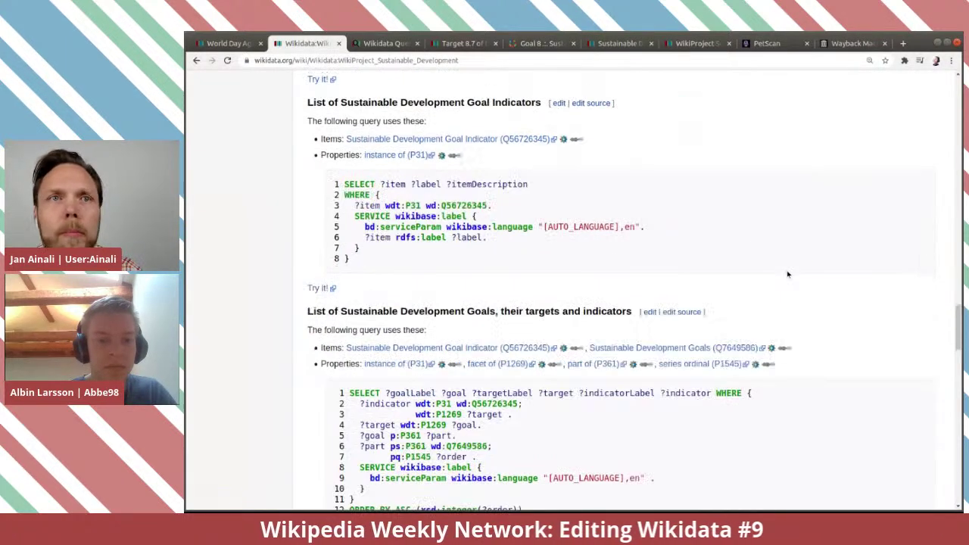
scroll(787, 275, "up", 10)
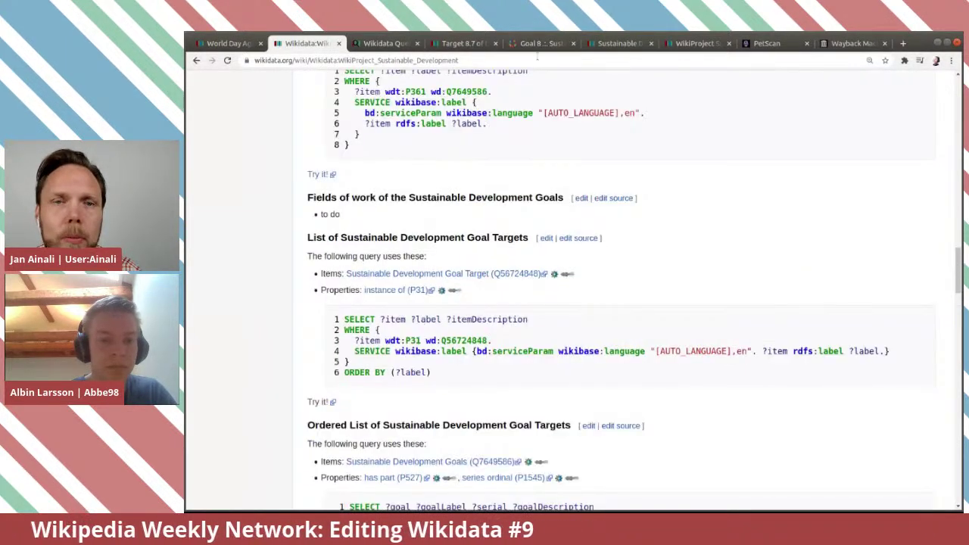
Switch to the Wikidata item for Target 8.7 of the Sustainable Development Goals and review its labels and statements.
left_click(461, 43)
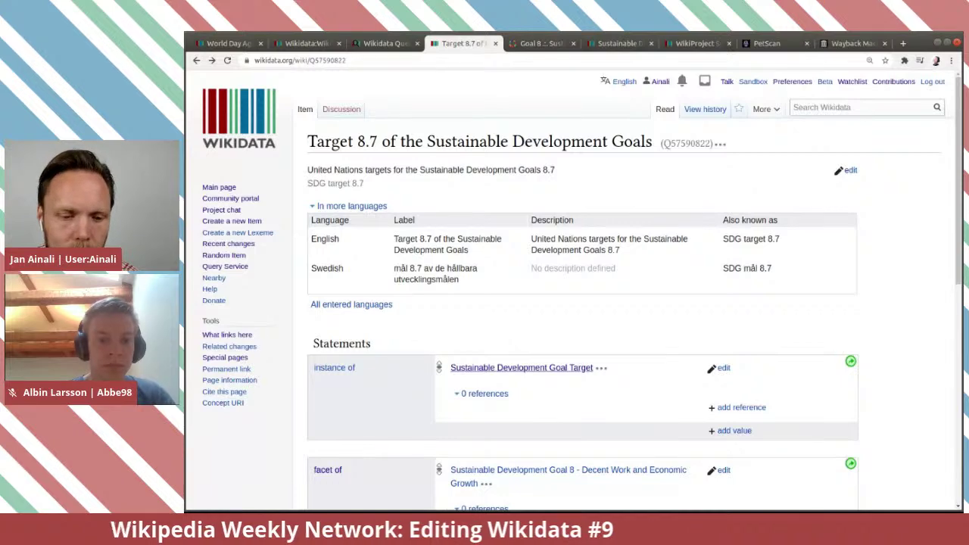
scroll(486, 239, "down", 3)
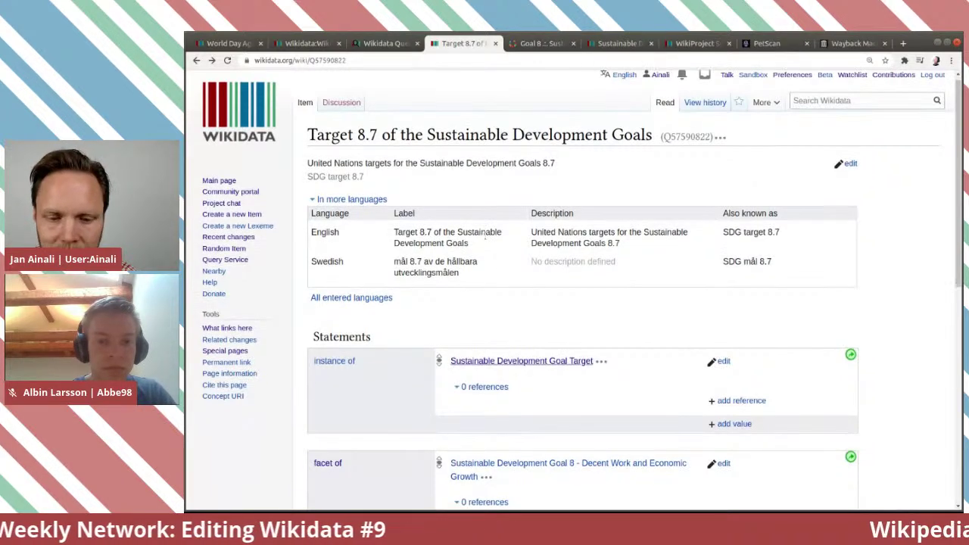
scroll(486, 239, "up", 2)
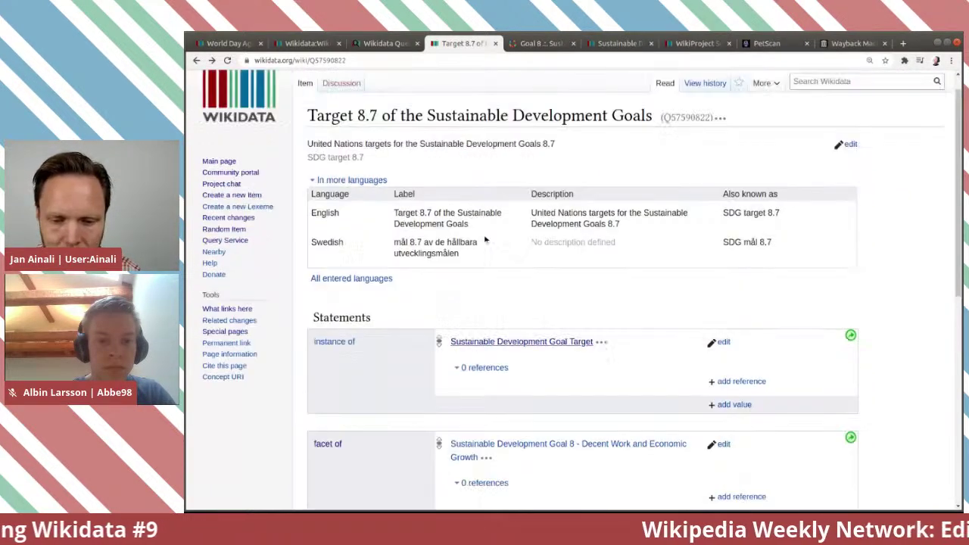
scroll(485, 240, "down", 1)
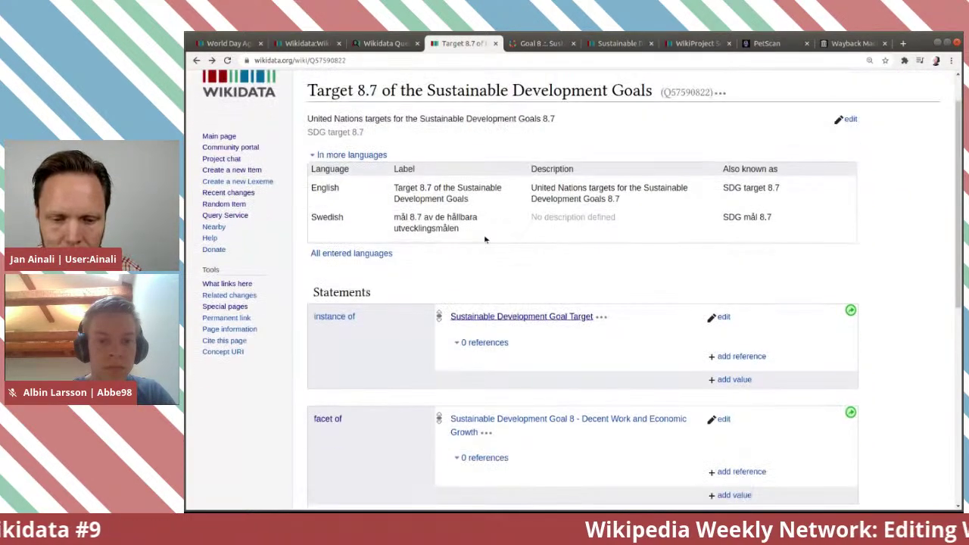
Enlarge the UN Goal 8 page and highlight the full wording of target 8.7 for reading.
left_click(528, 43)
key("ctrl+plus")
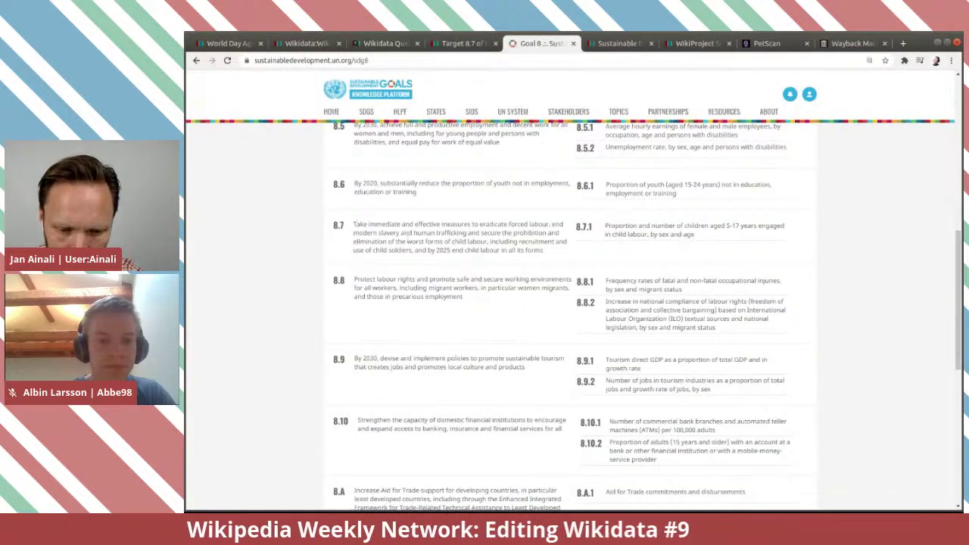
key("ctrl+plus")
key("ctrl+plus")
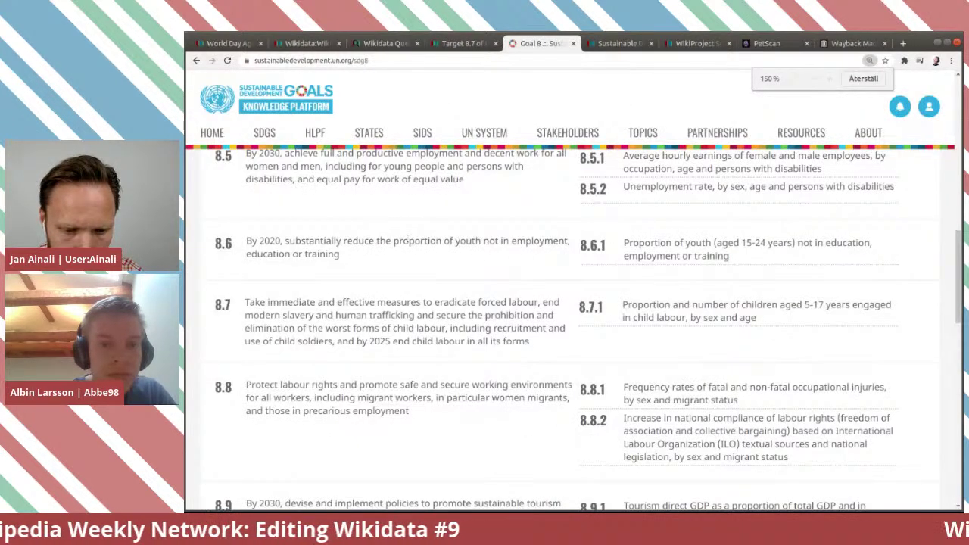
key("ctrl+plus")
scroll(416, 250, "down", 4)
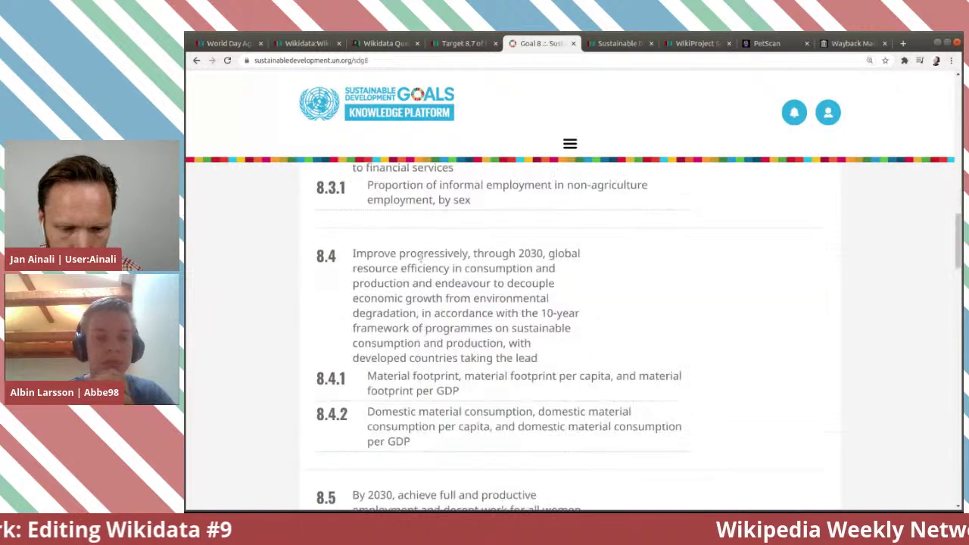
scroll(421, 258, "down", 6)
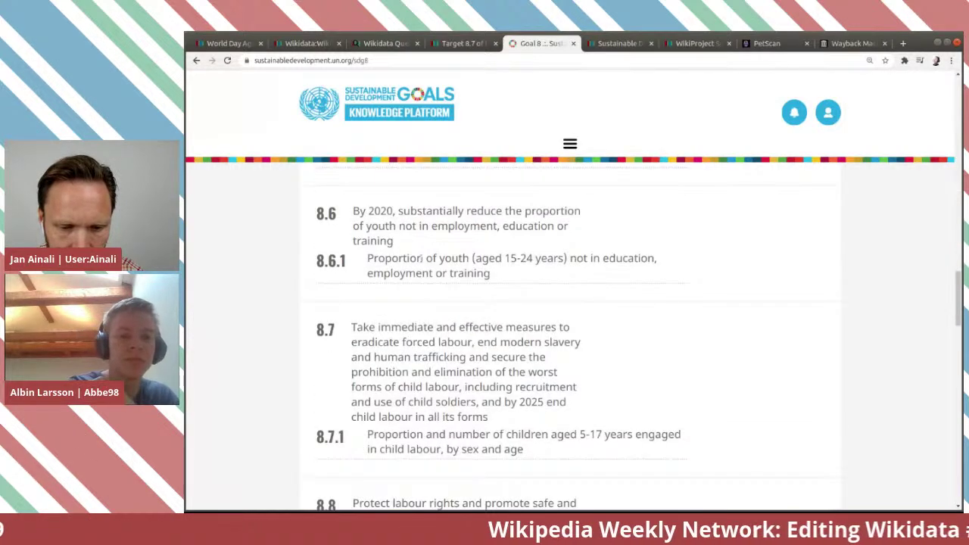
scroll(421, 258, "down", 2)
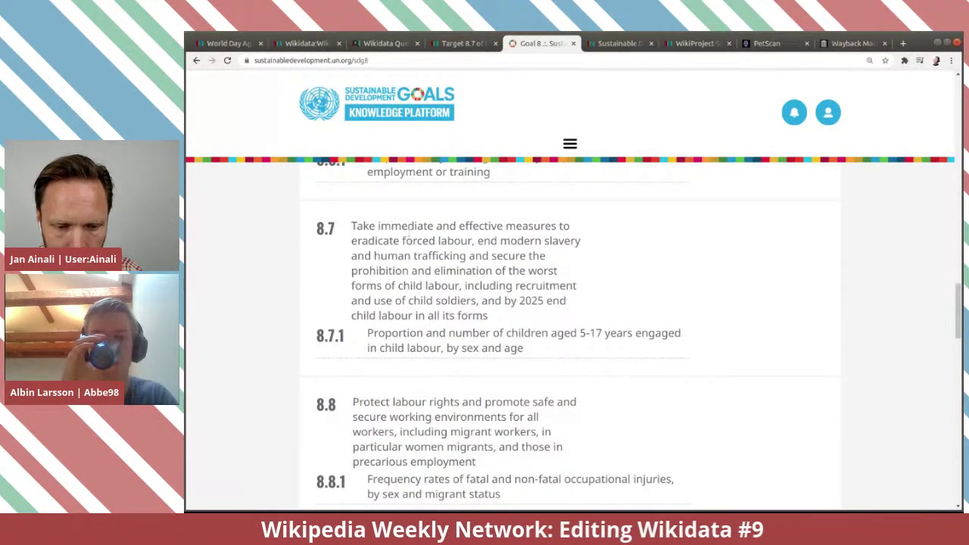
left_click_drag(350, 226, 514, 318)
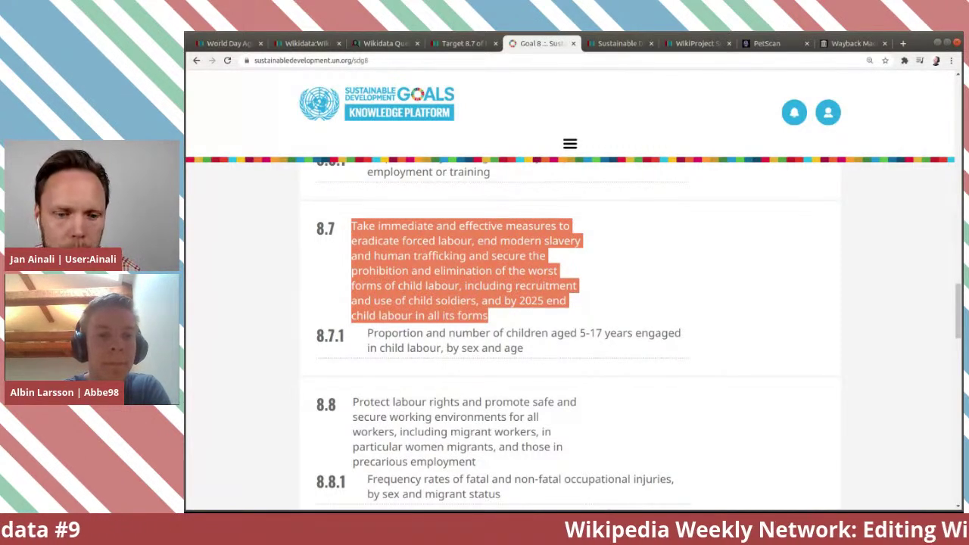
Start a new statement on the Wikidata item for Target 8.7 with main subject set to child labour.
left_click(464, 44)
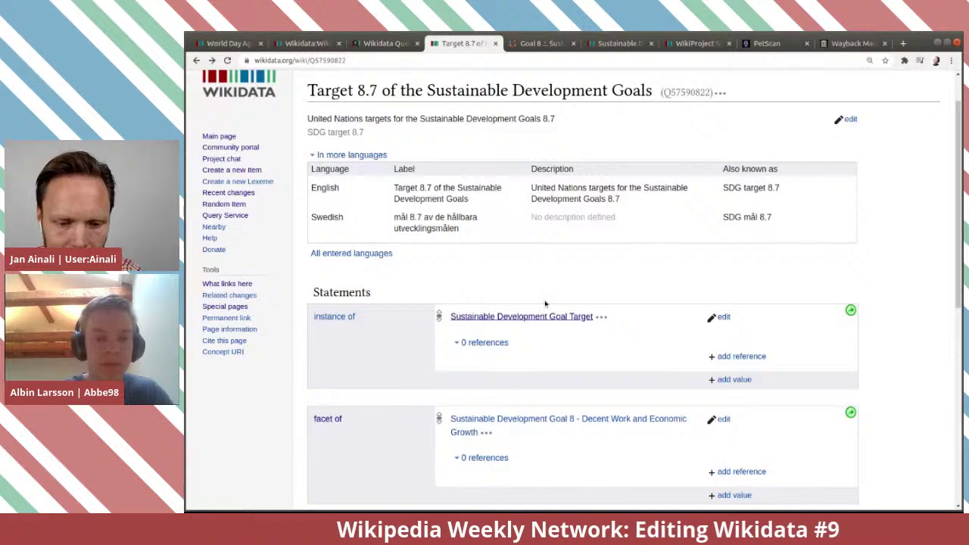
scroll(561, 318, "down", 1)
scroll(563, 324, "down", 3)
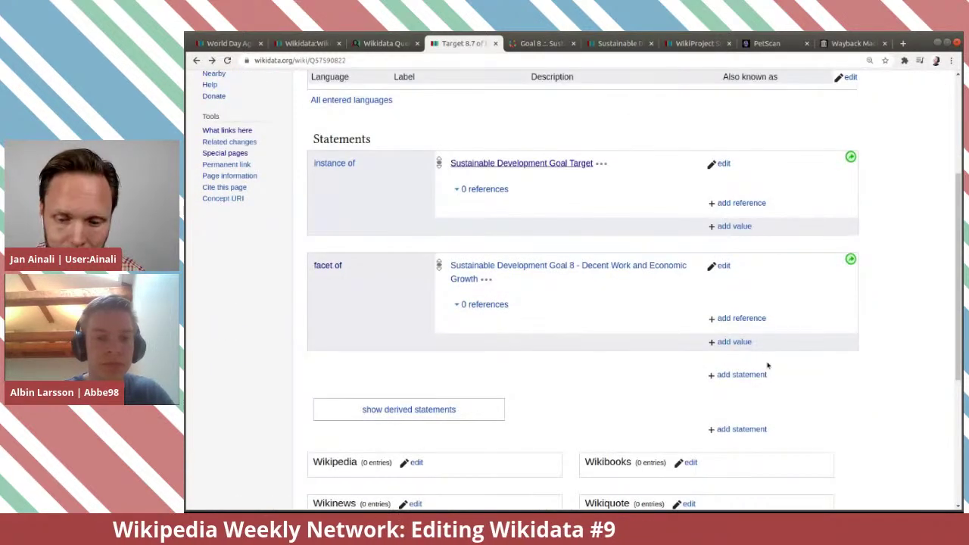
left_click(736, 382)
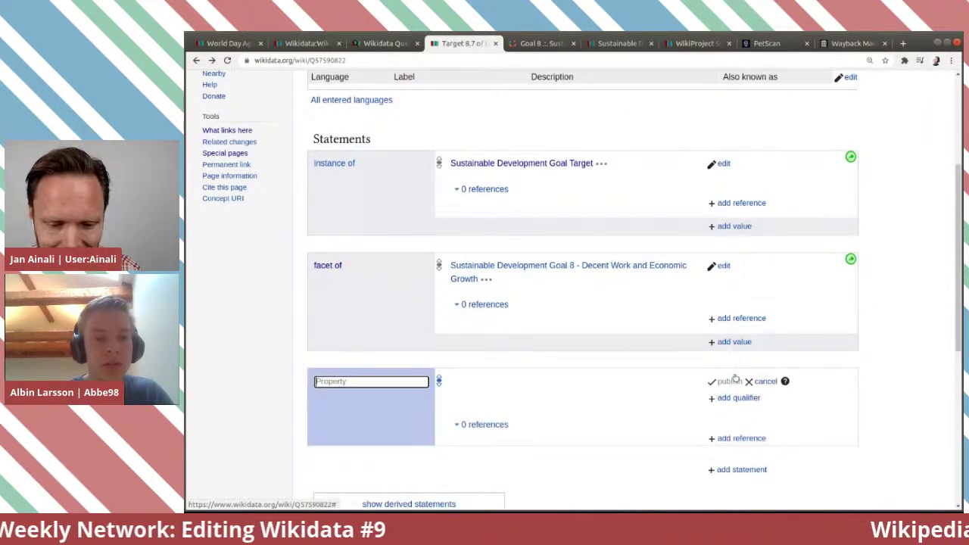
type("main")
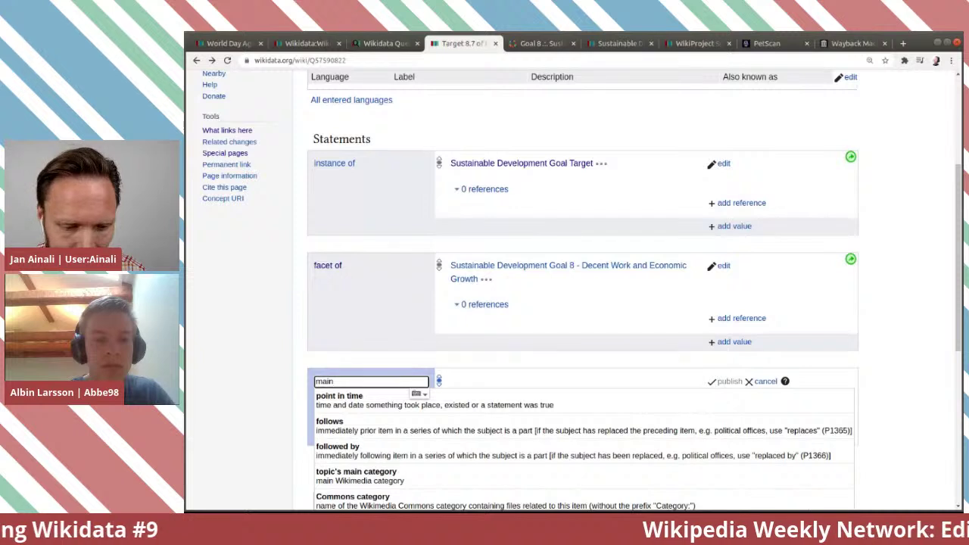
type(" su")
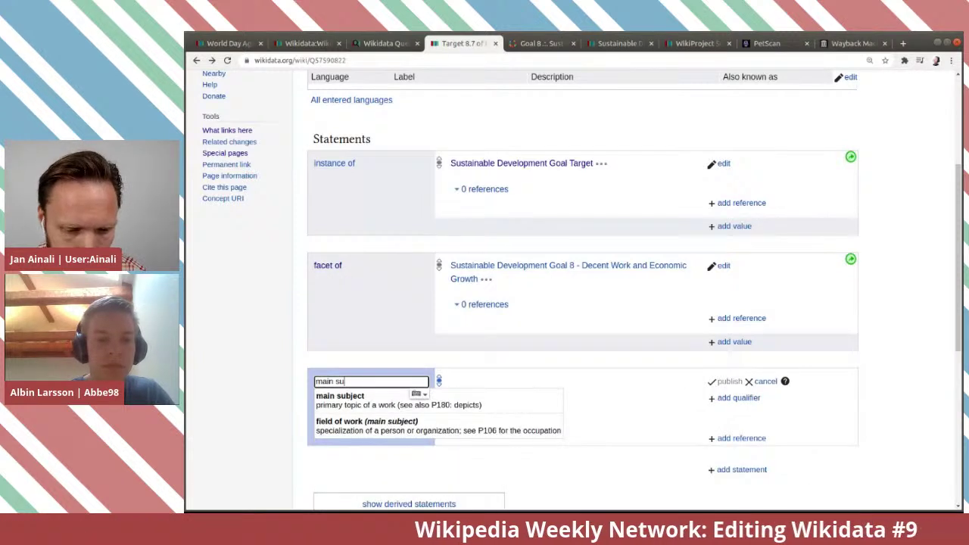
left_click(529, 402)
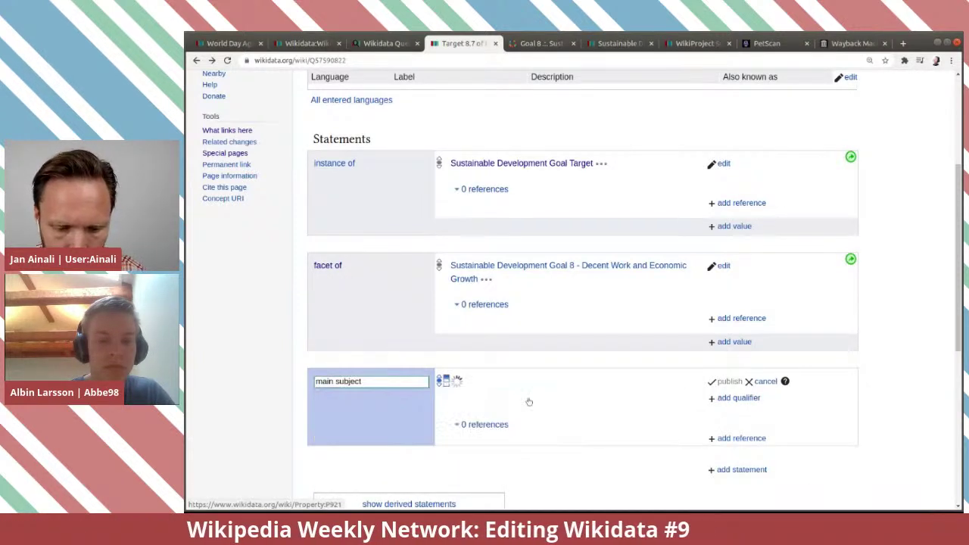
type("child")
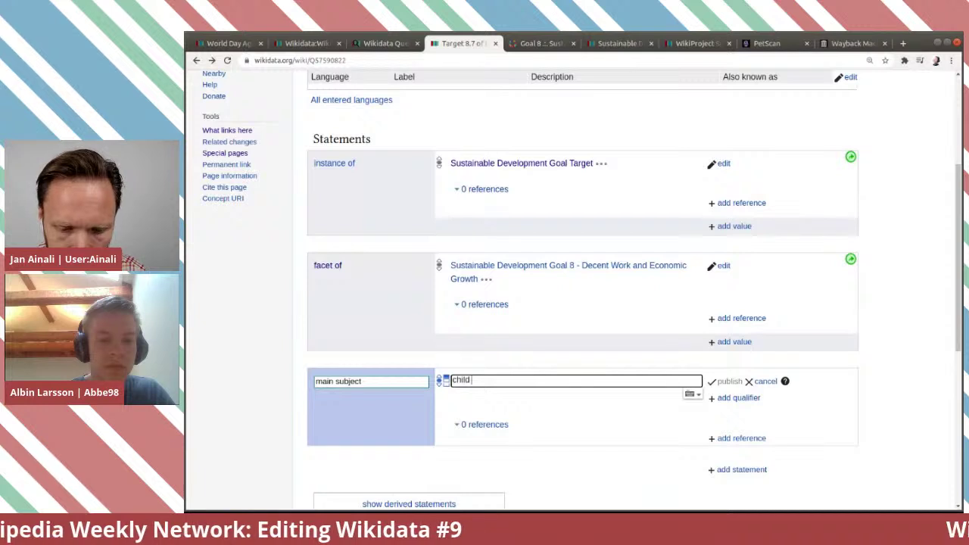
type(" la")
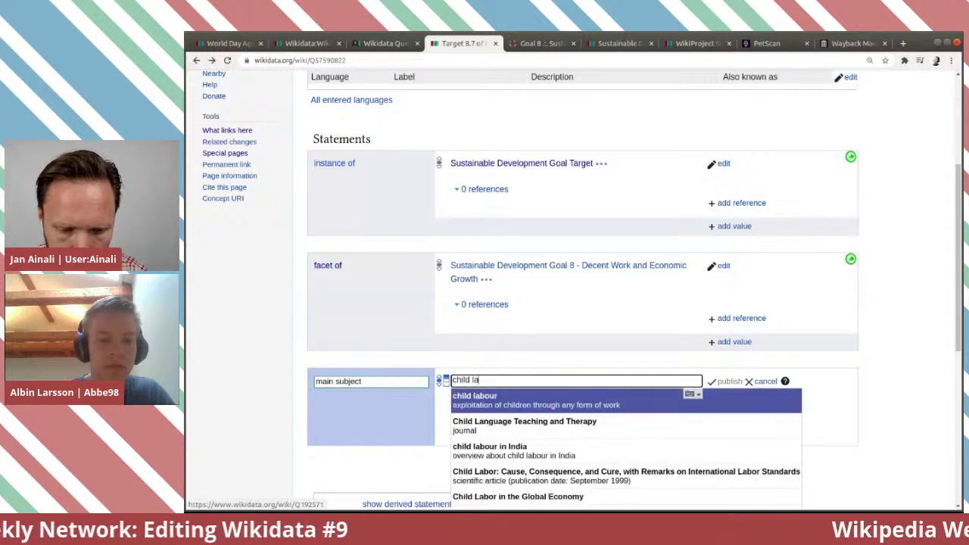
left_click(530, 402)
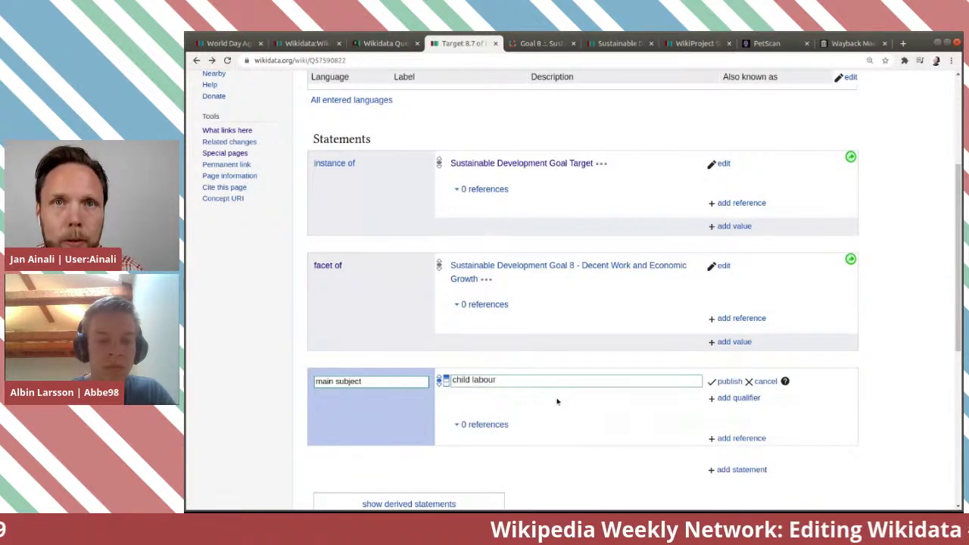
key("ctrl+Tab")
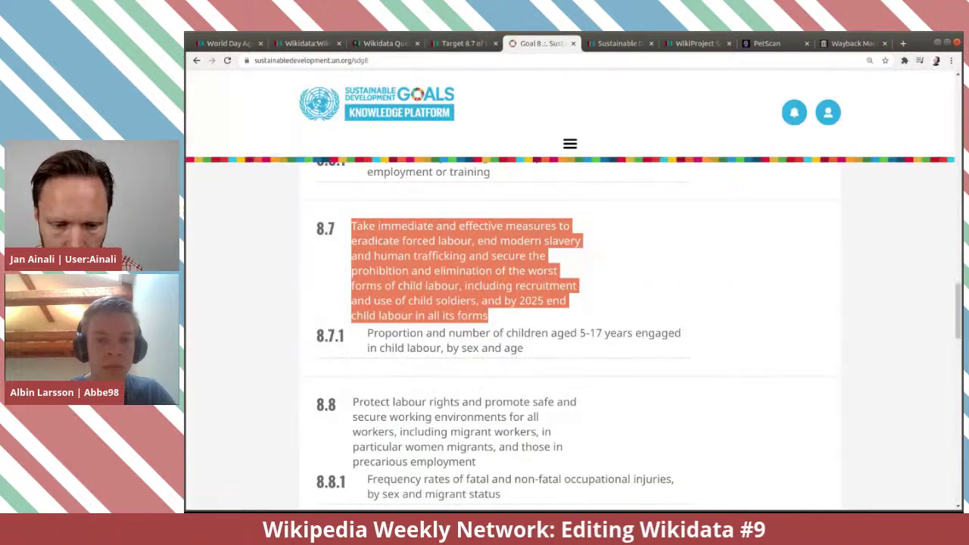
left_click(509, 268)
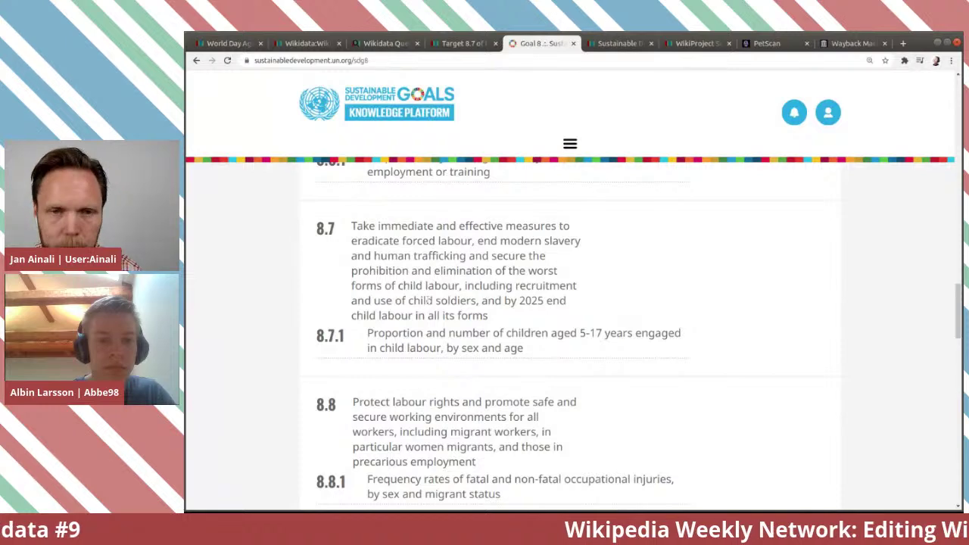
key("ctrl+shift+Tab")
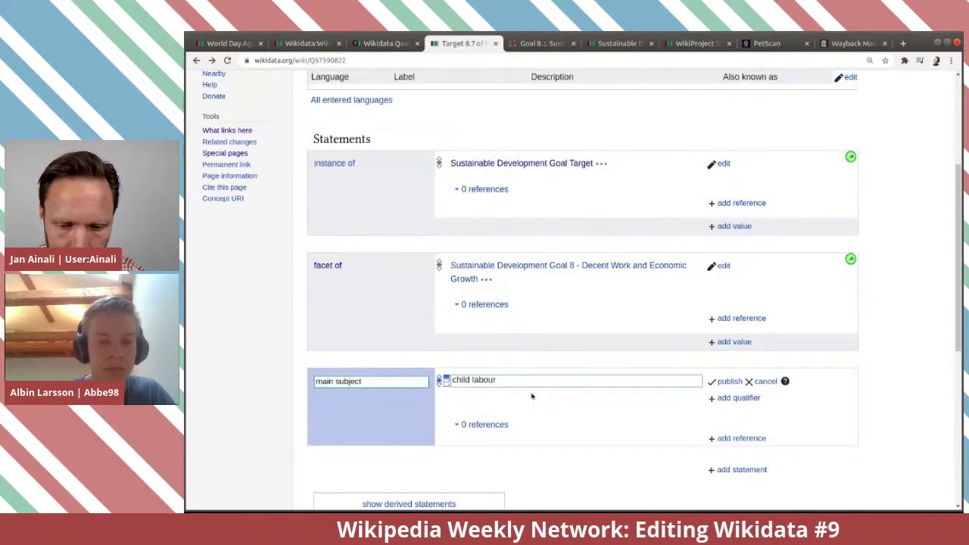
left_click(725, 439)
scroll(682, 409, "down", 3)
type("refe")
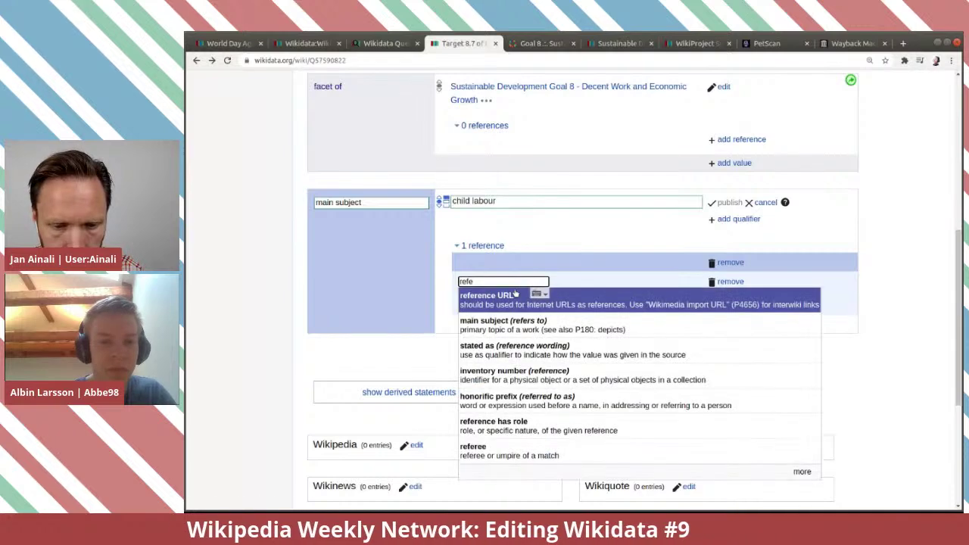
left_click(515, 295)
key("ctrl+Tab")
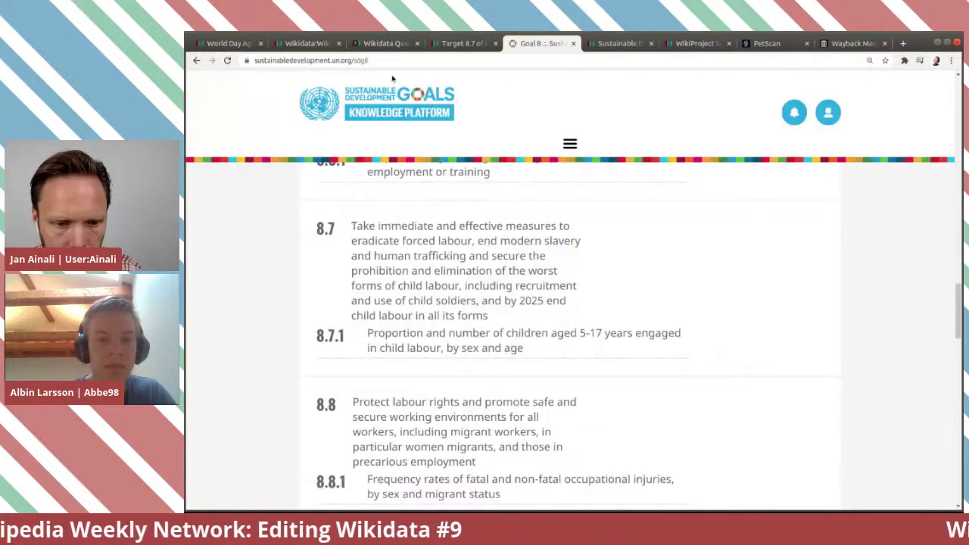
left_click(378, 61)
key("ctrl+c")
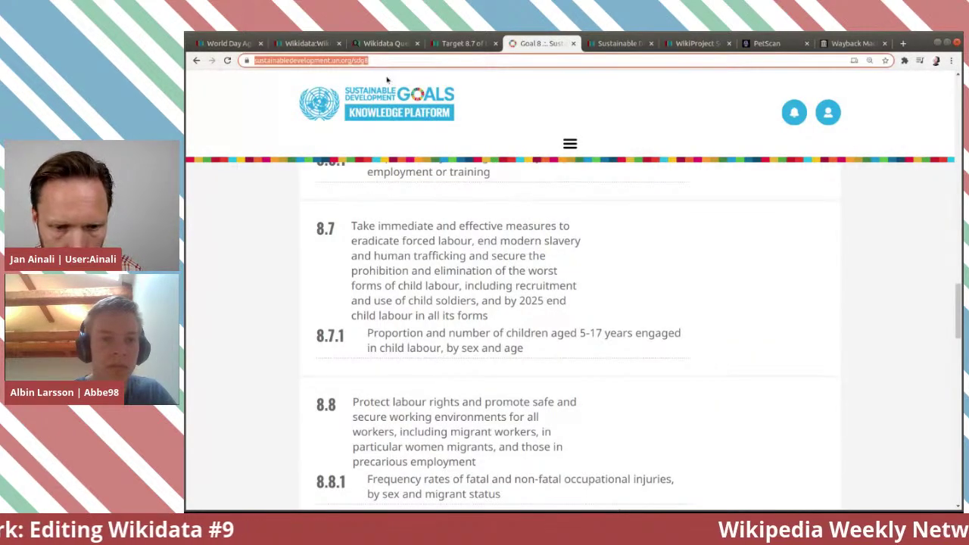
key("ctrl+shift+Tab")
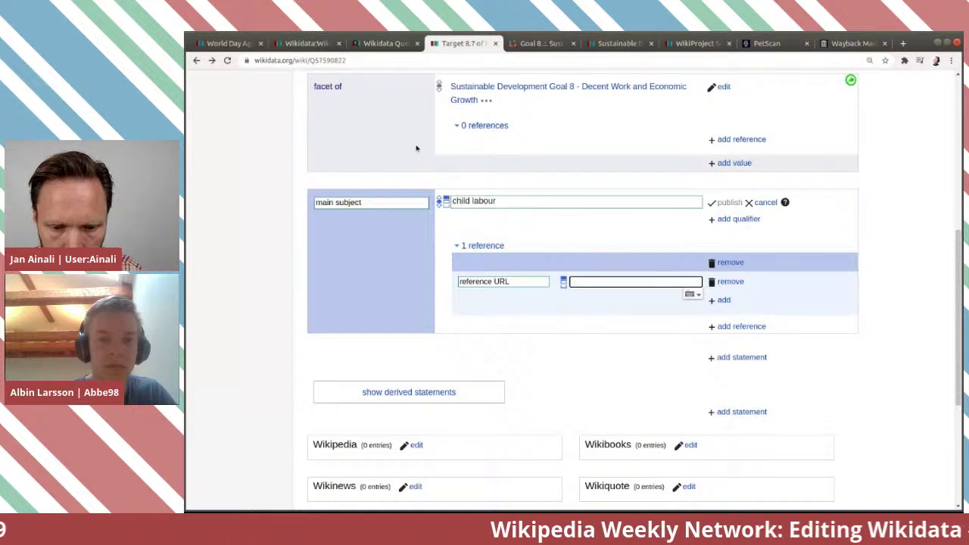
key("ctrl+v")
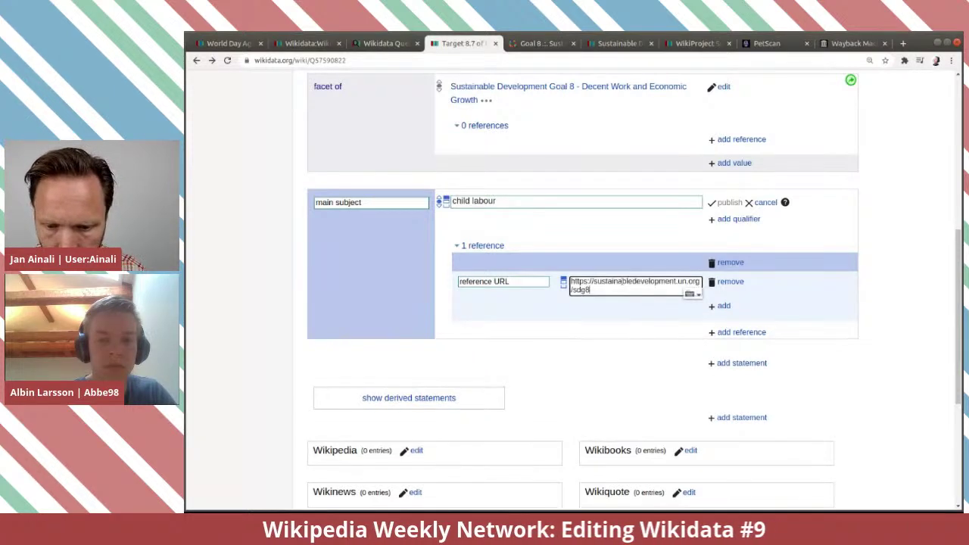
Add a retrieved date of 2020-06-12 to the child labour reference.
left_click(724, 306)
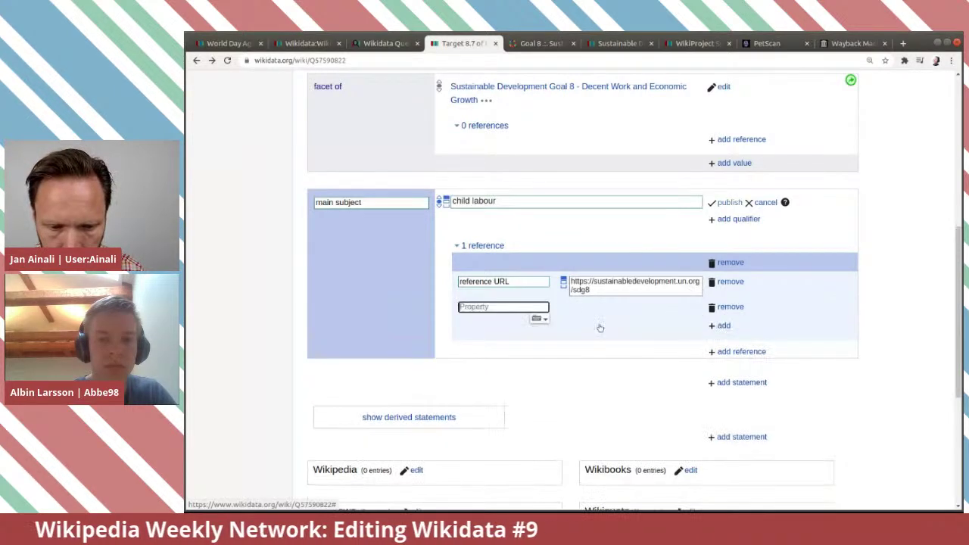
type("retr")
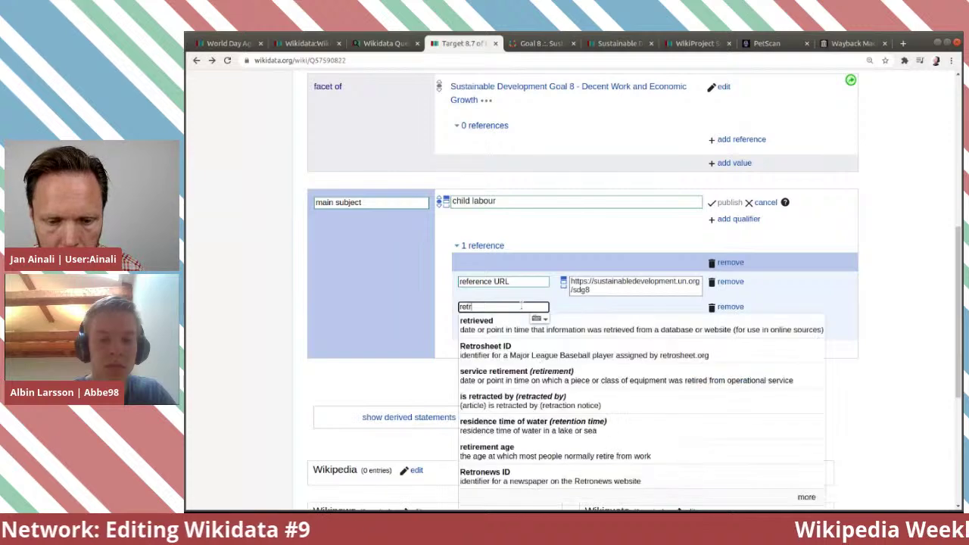
left_click(485, 324)
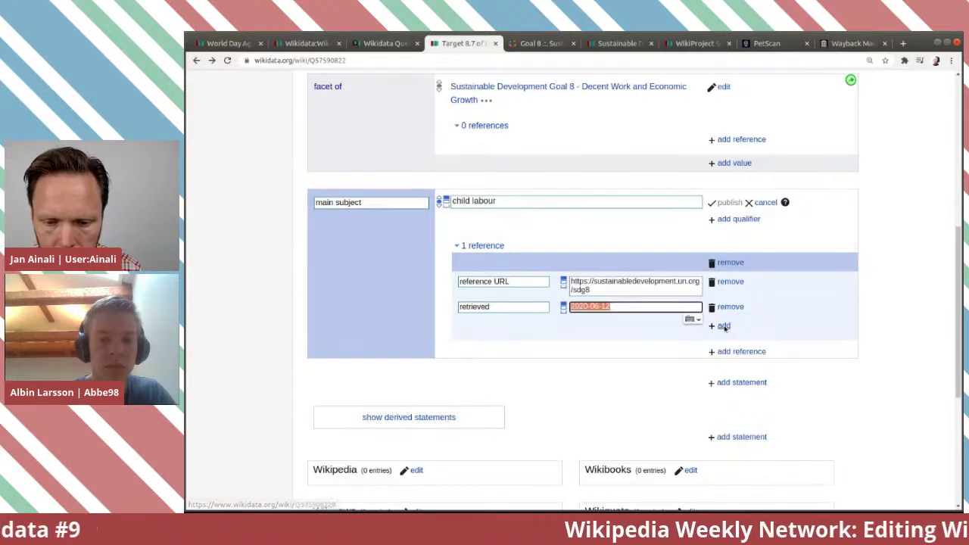
Add another empty property to the reference and copy the heading "Sustainable Development Goal 8" from the UN page.
left_click(724, 327)
key("ctrl+Tab")
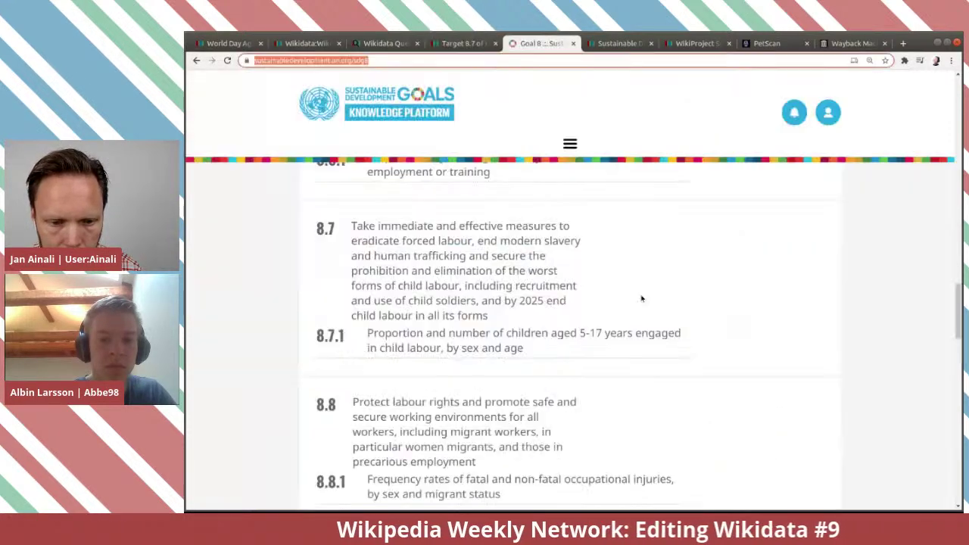
scroll(596, 288, "up", 10)
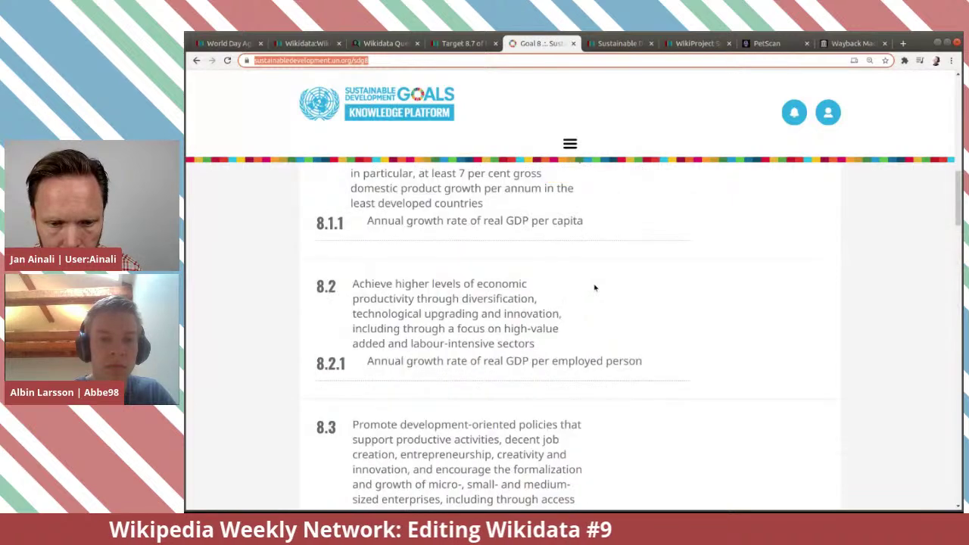
scroll(595, 287, "up", 4)
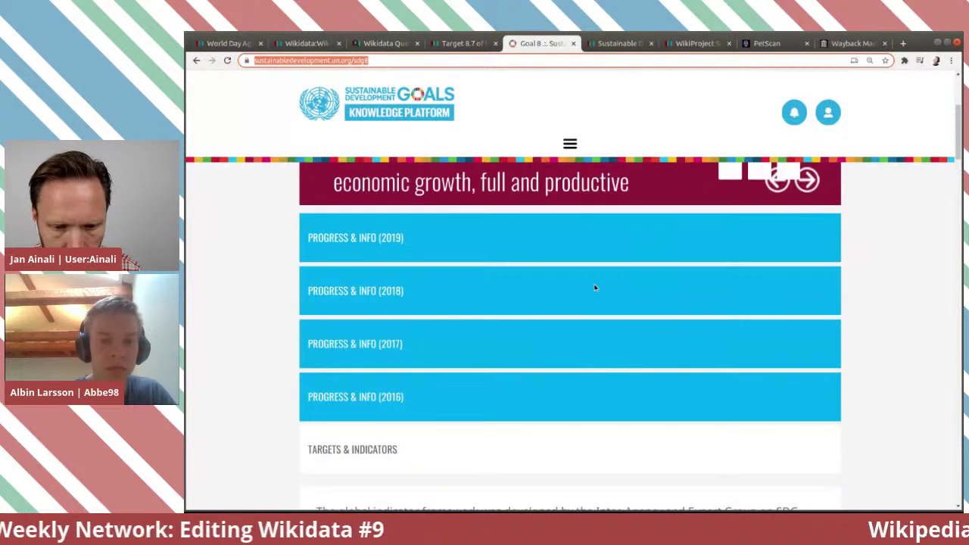
scroll(596, 287, "up", 5)
scroll(595, 288, "down", 2)
scroll(589, 271, "up", 2)
left_click_drag(649, 296, 319, 264)
key("ctrl+c")
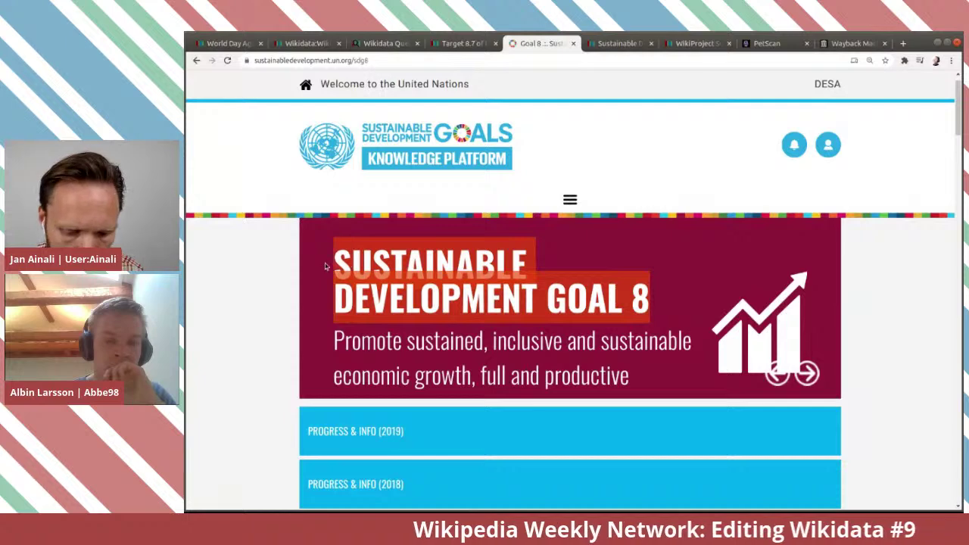
Add a title to the reference using the copied heading "SUSTAINABLE DEVELOPMENT GOAL 8" and set its language to English.
key("ctrl+shift+Tab")
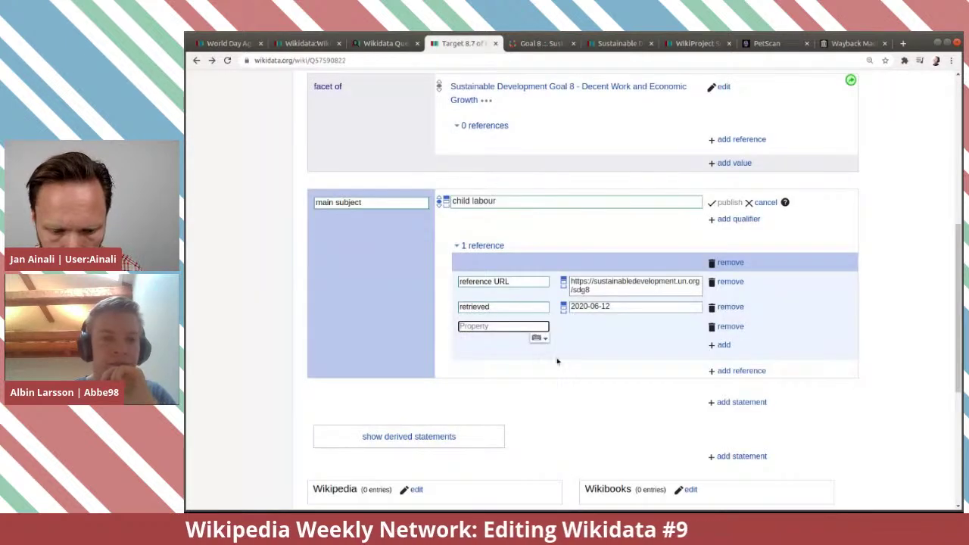
type("tit")
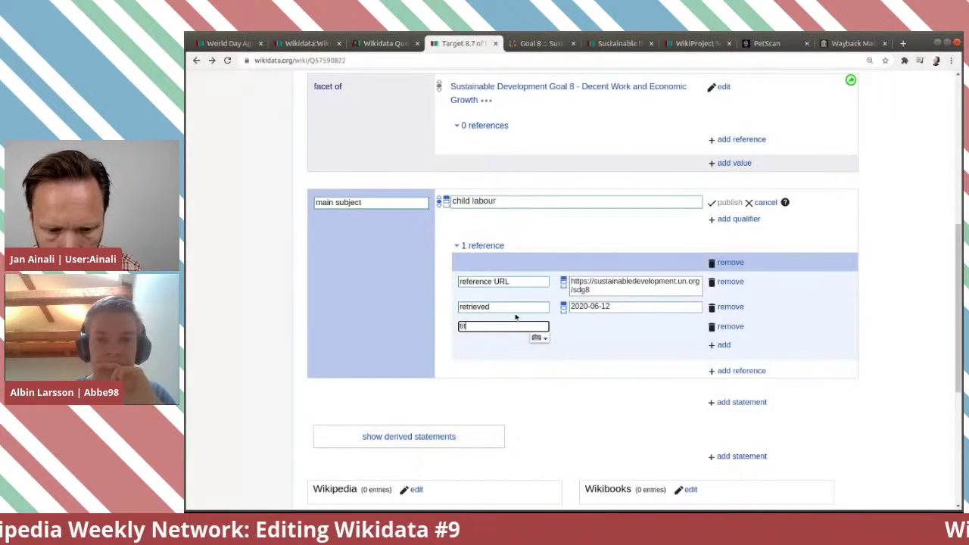
left_click(586, 335)
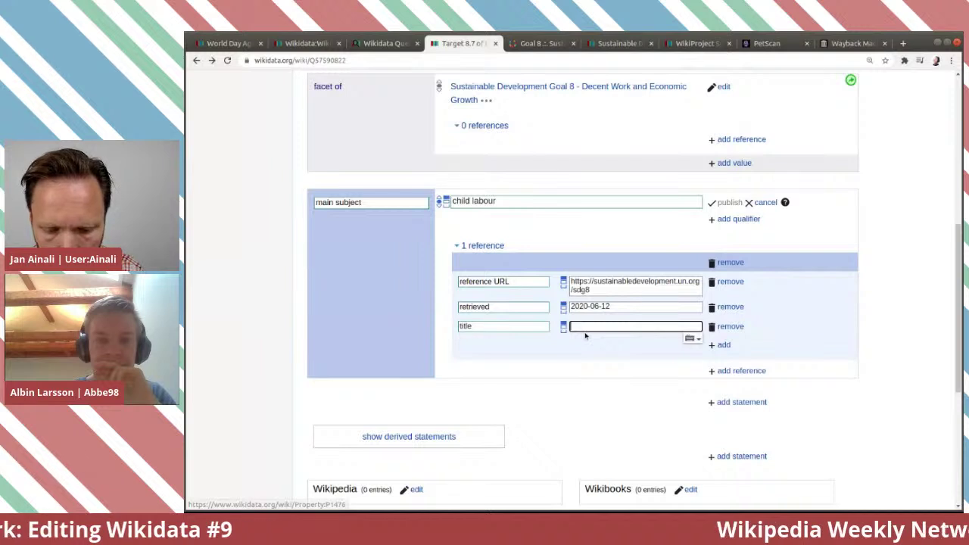
key("ctrl+v")
left_click(657, 346)
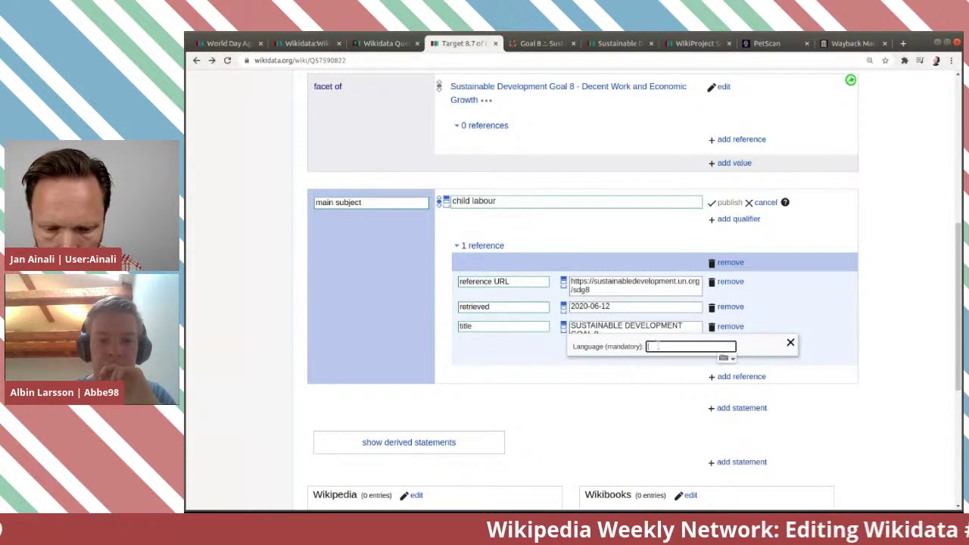
type("en")
left_click(779, 363)
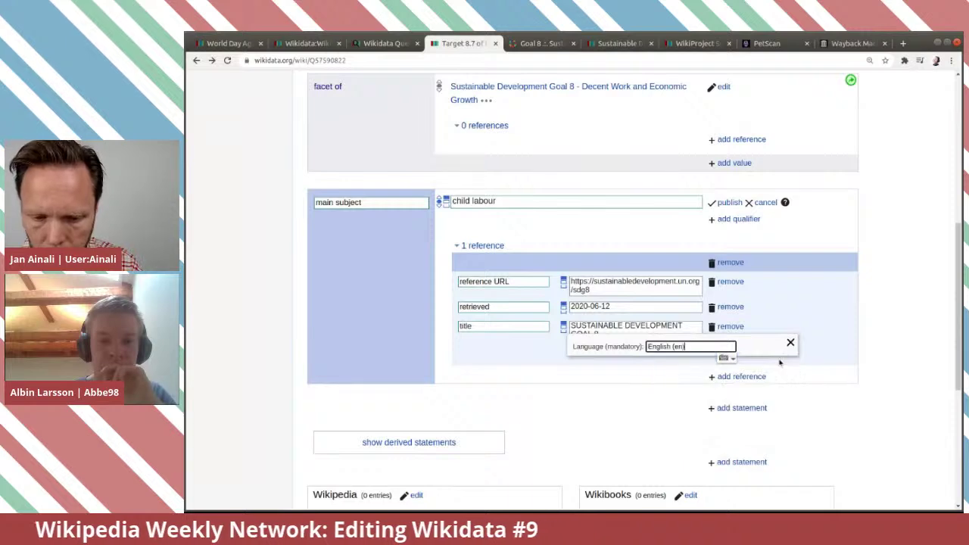
Rewrite the reference title in title case as "Sustainable Development Goal 8".
left_click(608, 326)
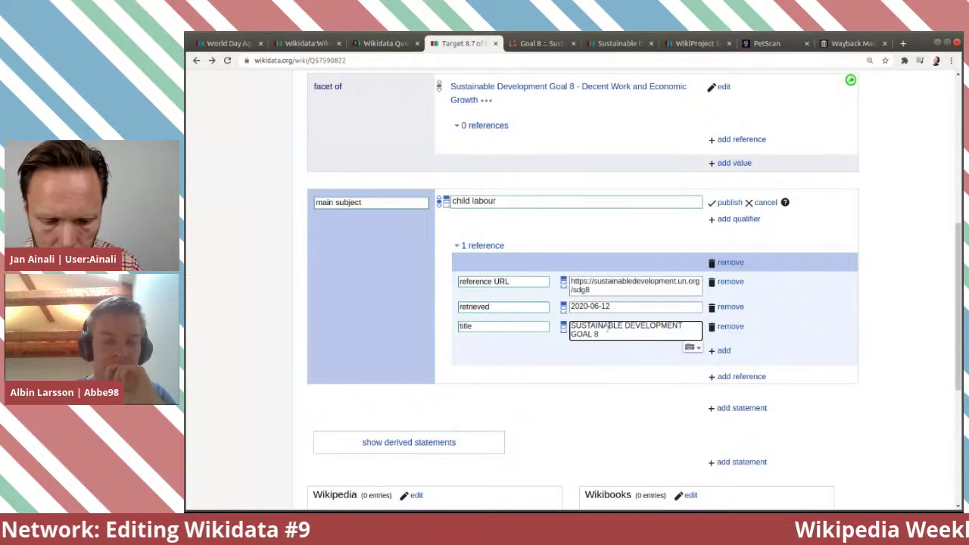
double_click(608, 326)
type("Sust")
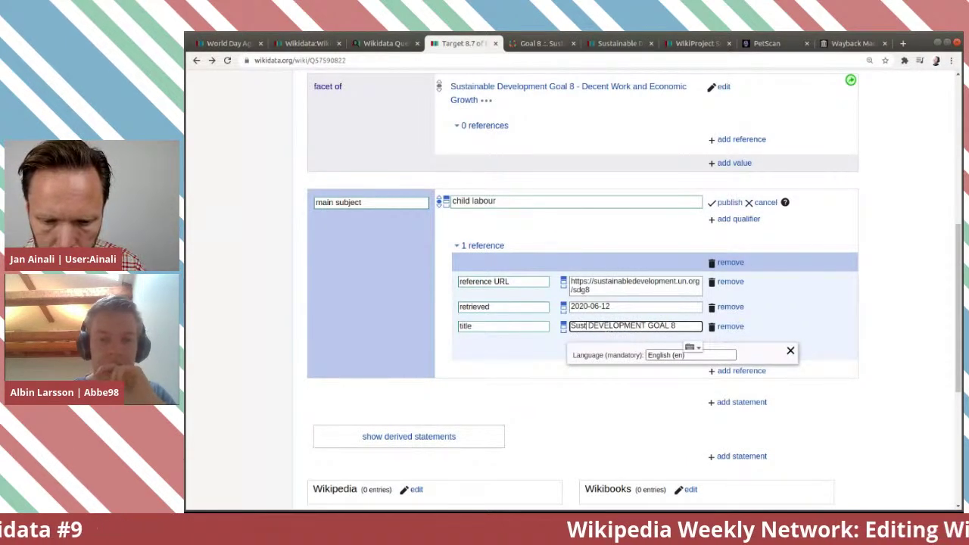
type("aina")
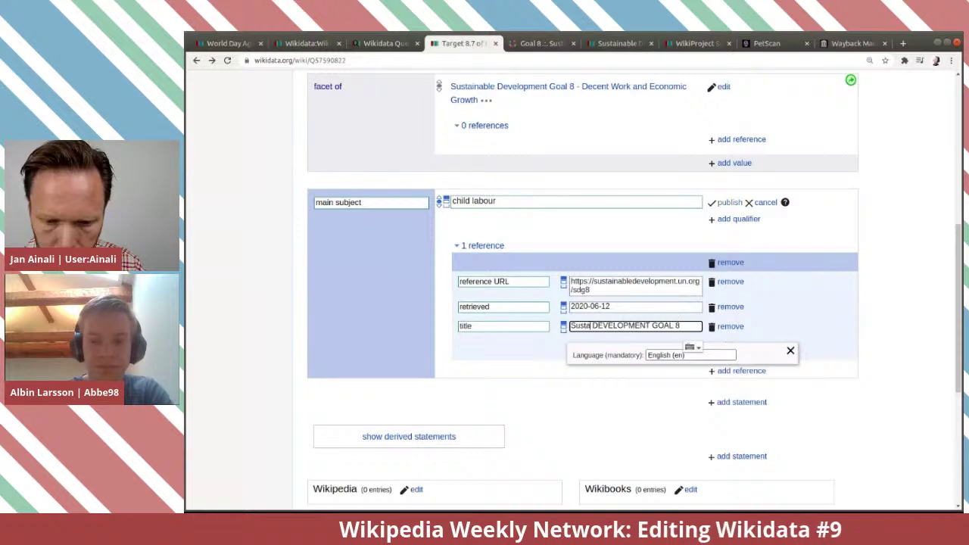
type("ble")
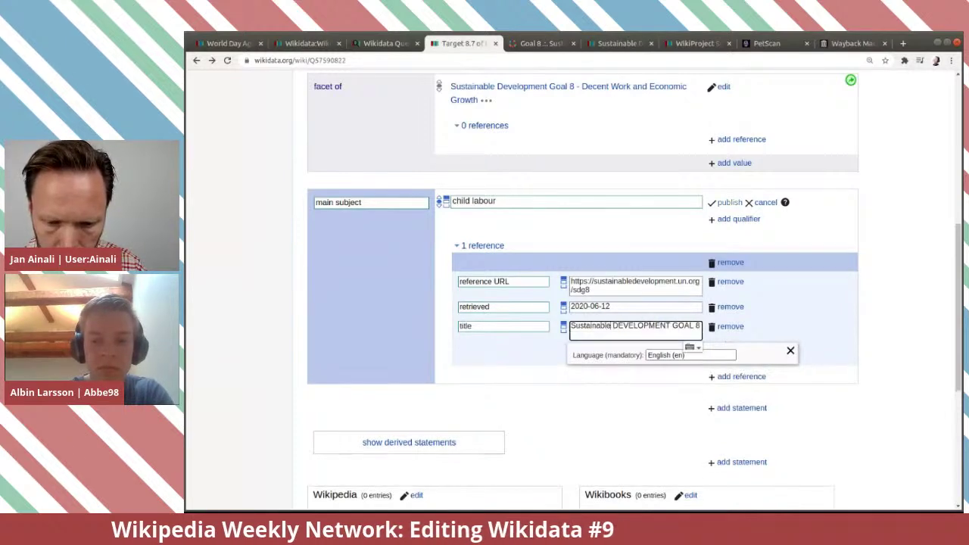
key("ctrl+shift+Right")
key("ctrl+shift+Right")
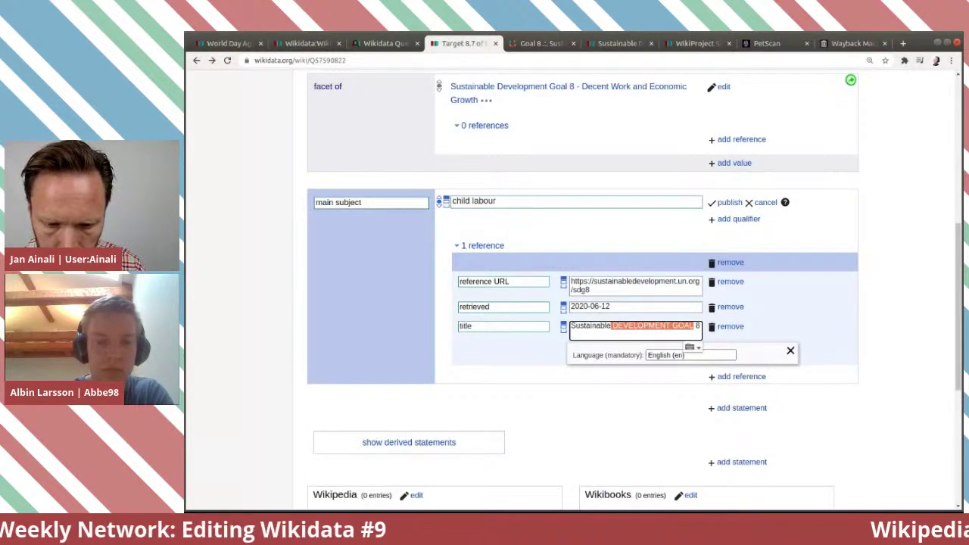
type("Deve")
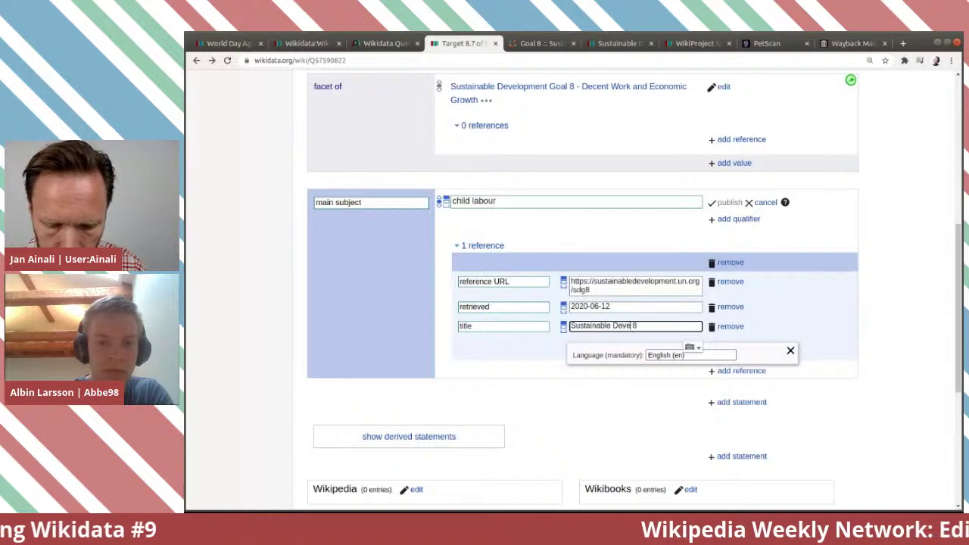
type("lopment Goal")
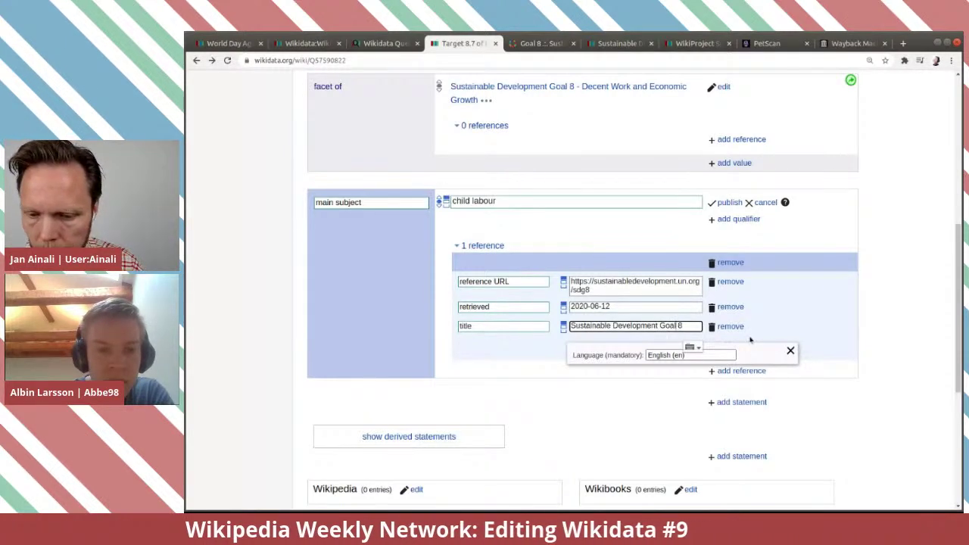
left_click(870, 348)
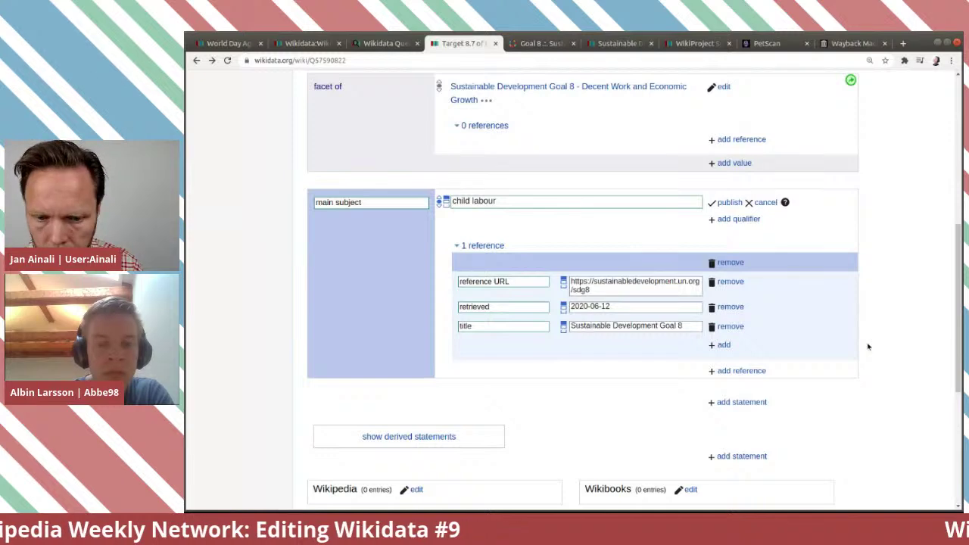
left_click(541, 43)
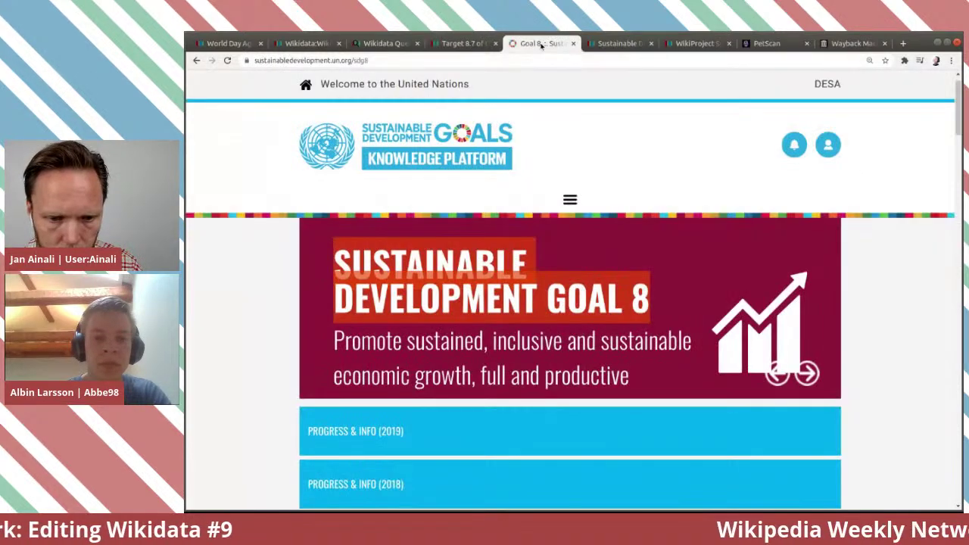
left_click(854, 43)
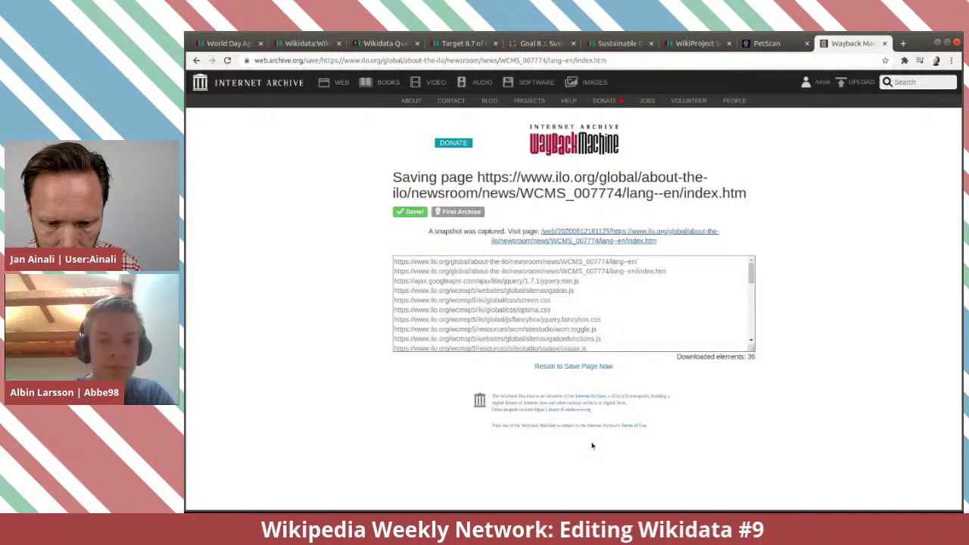
left_click(602, 369)
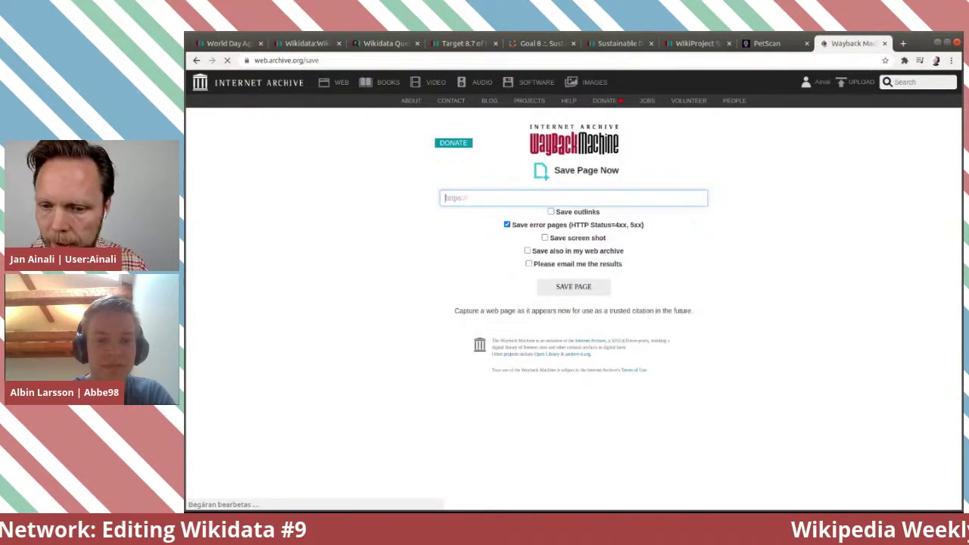
type("https://sustainabledevelopment.un.org/sdg8")
left_click(759, 219)
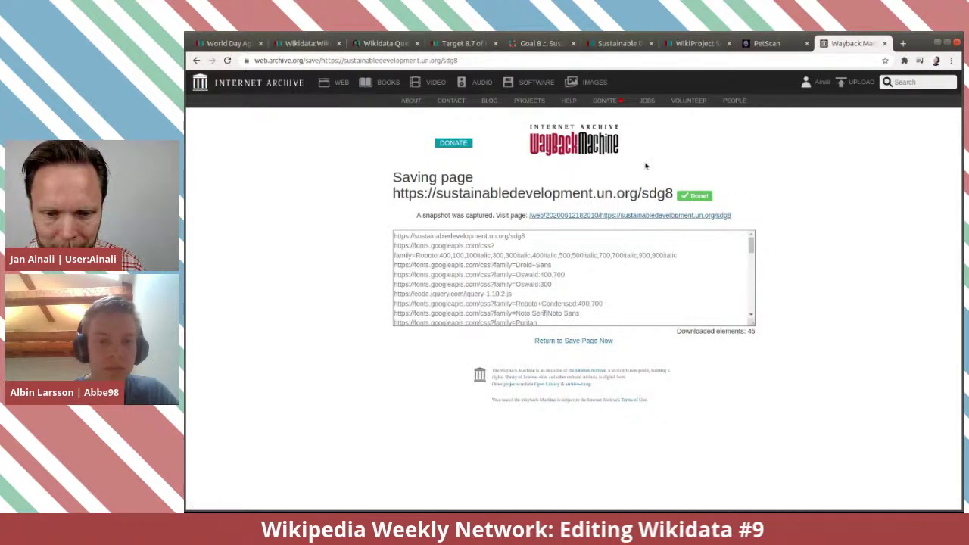
Back in the Wikidata Target 8.7 item, add the copied snapshot link as the reference's archive URL and publish the child labour statement.
left_click(463, 46)
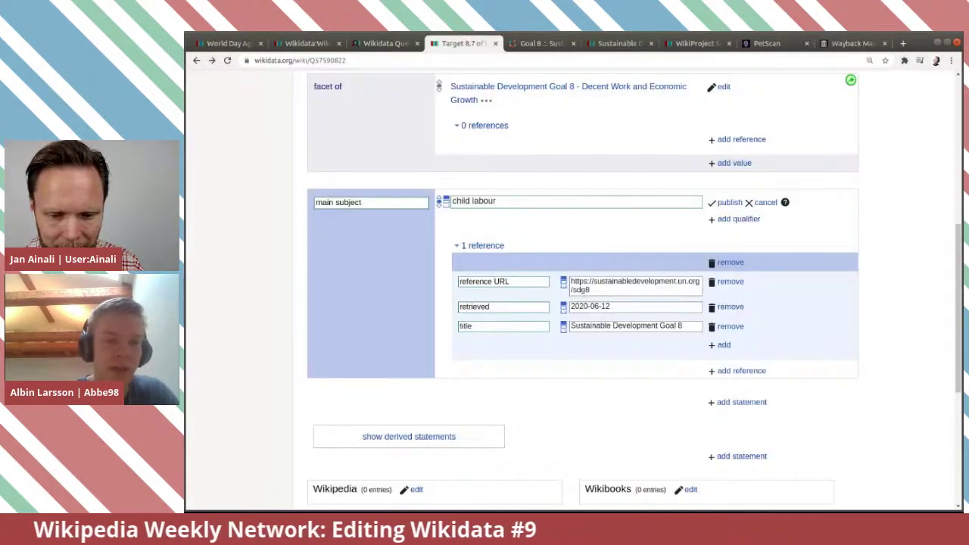
left_click(724, 345)
type("a")
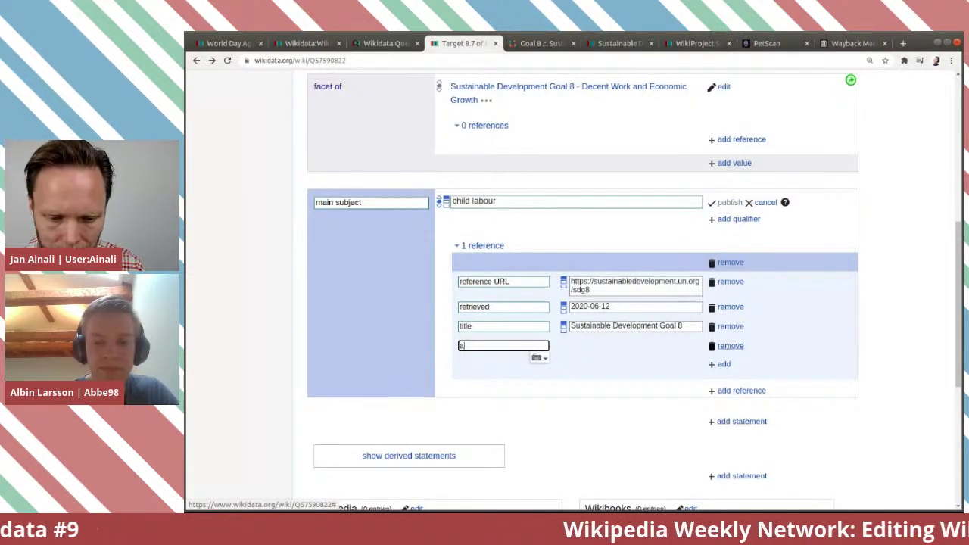
type("rchiv")
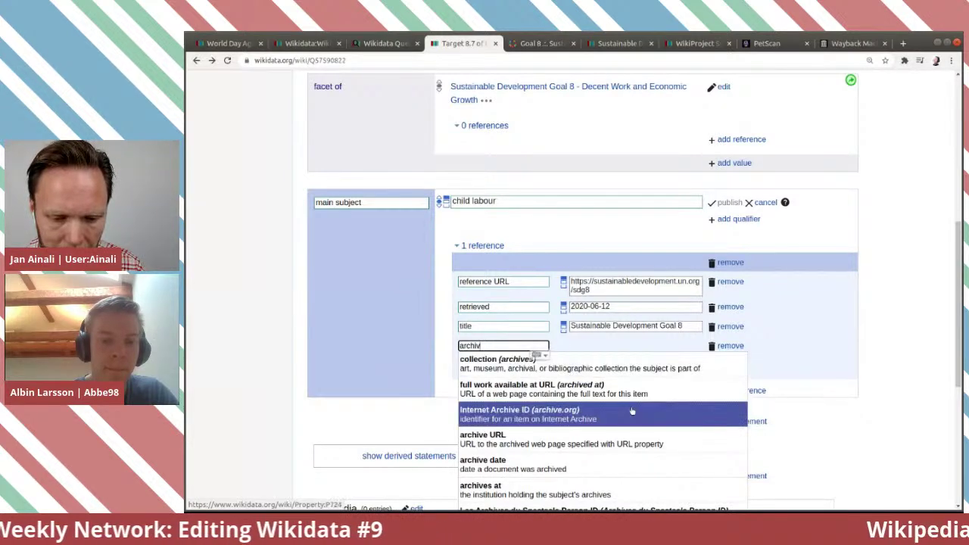
left_click(625, 439)
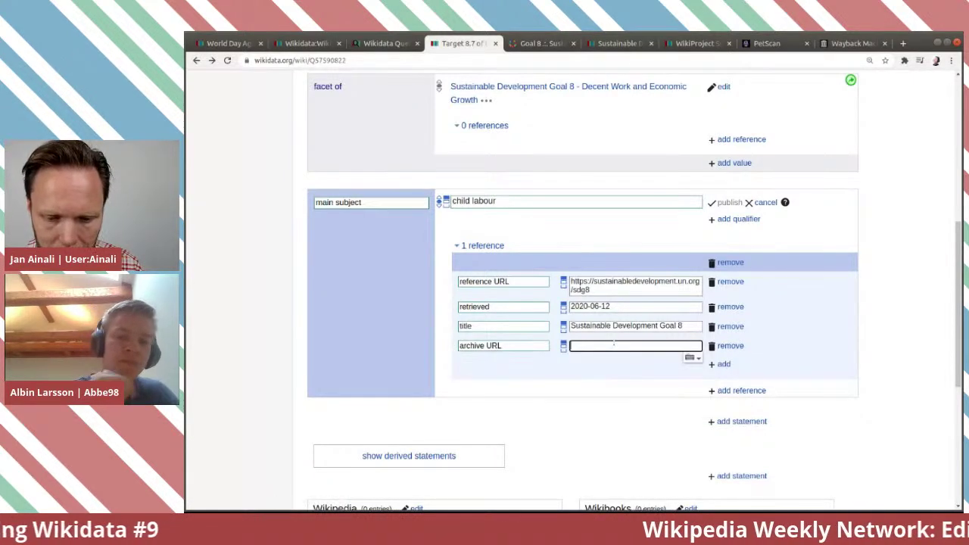
key("ctrl+v")
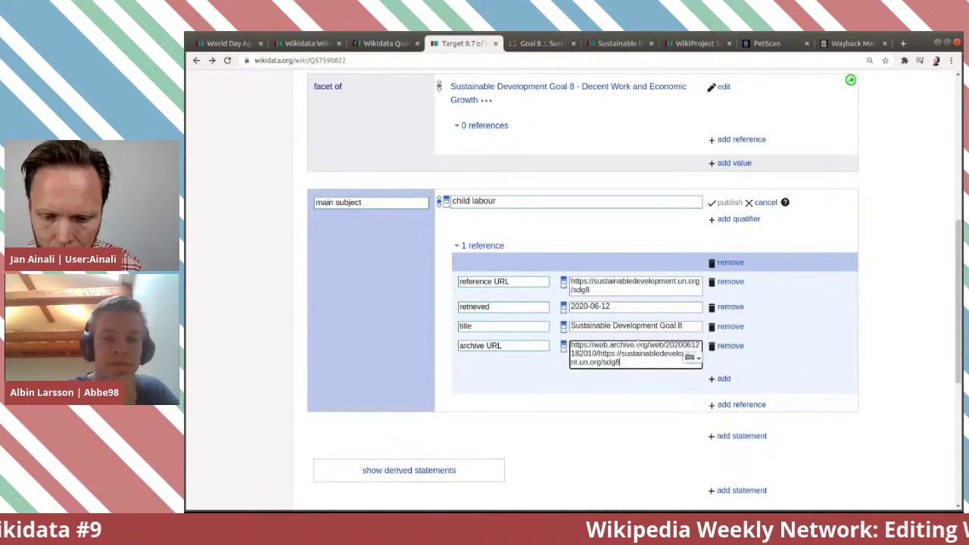
left_click(806, 333)
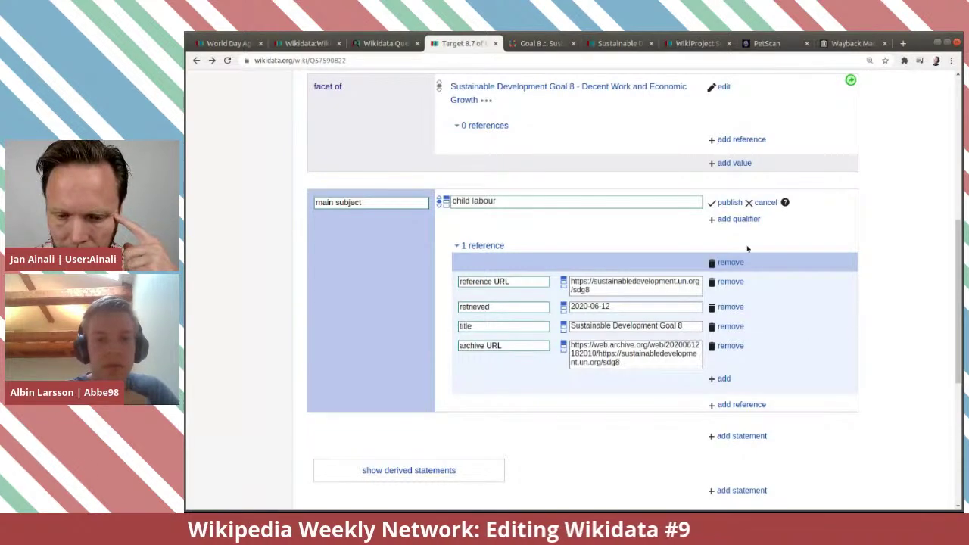
left_click(724, 203)
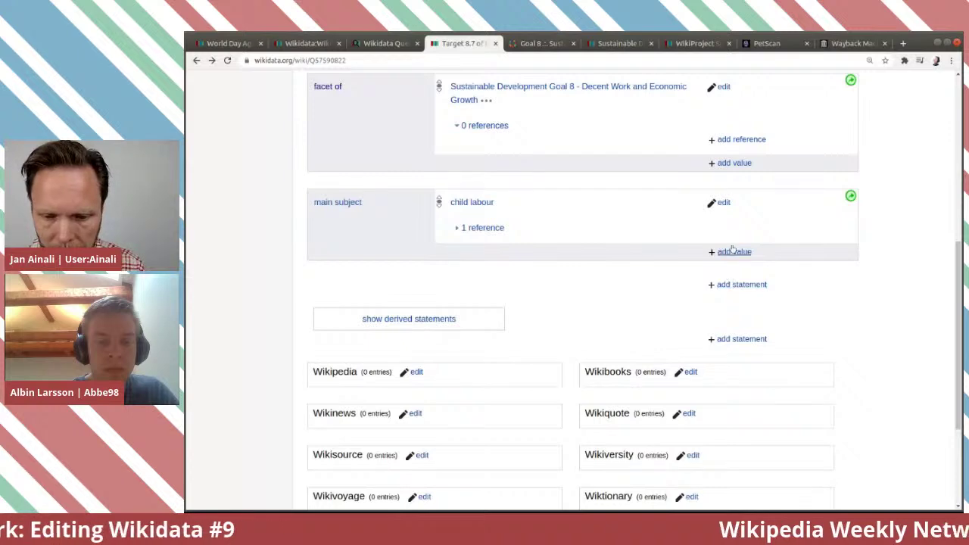
Add unfree labour as another main subject value and publish it.
left_click(728, 251)
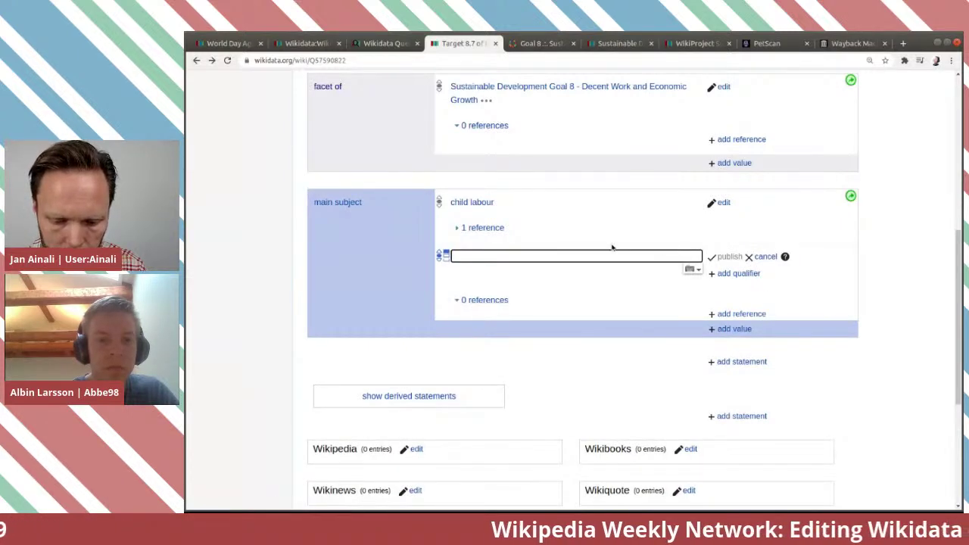
type("forc")
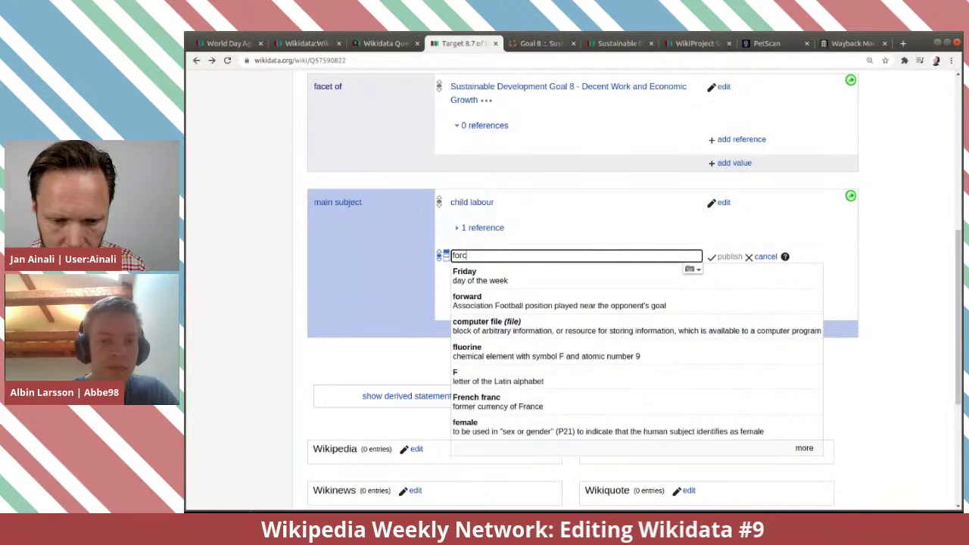
type("ed la")
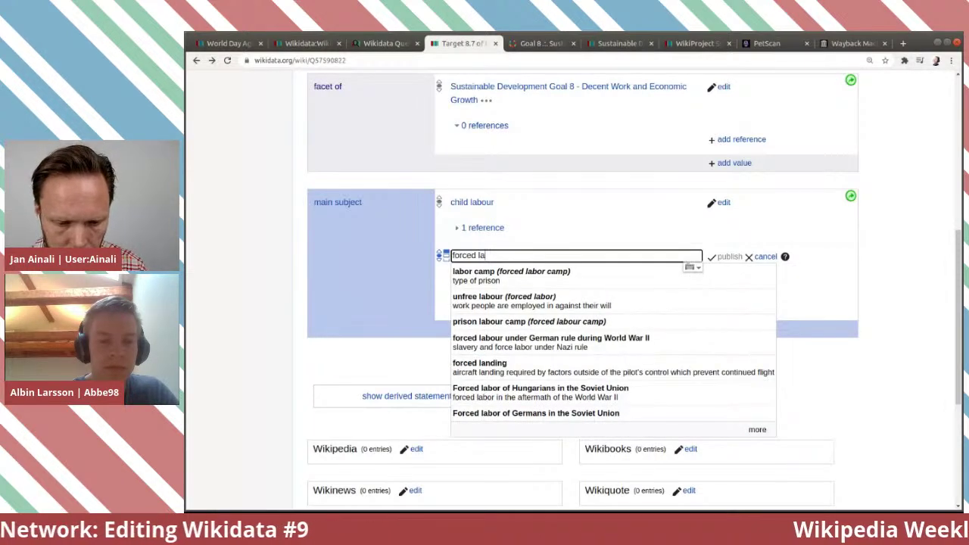
left_click(584, 300)
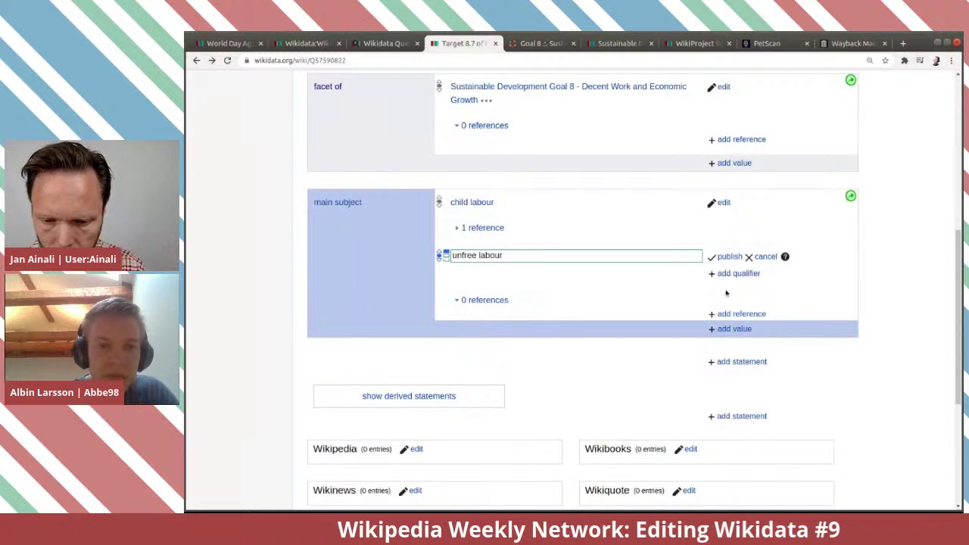
left_click(727, 257)
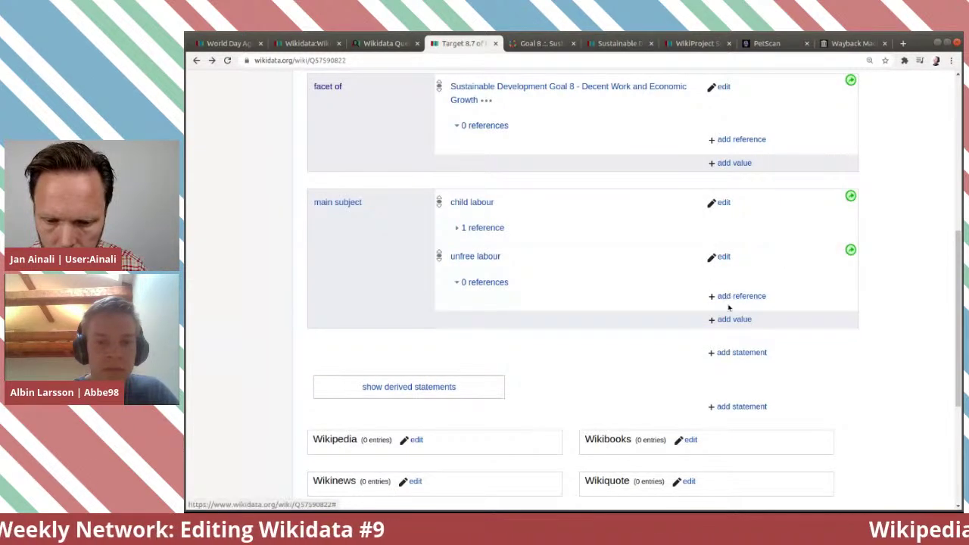
Add slavery, the system of treating people as property, as a main subject value and publish it.
left_click(725, 319)
type("s")
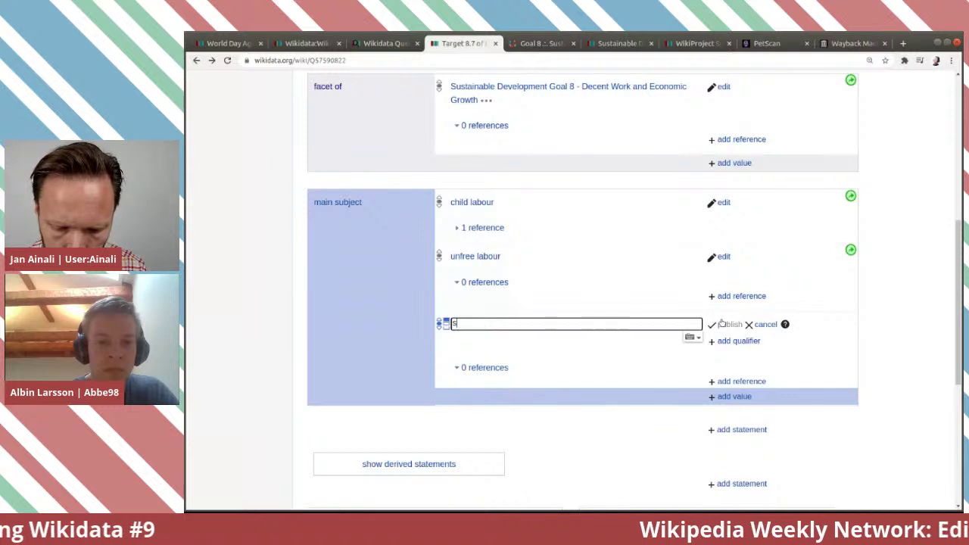
type("lavery")
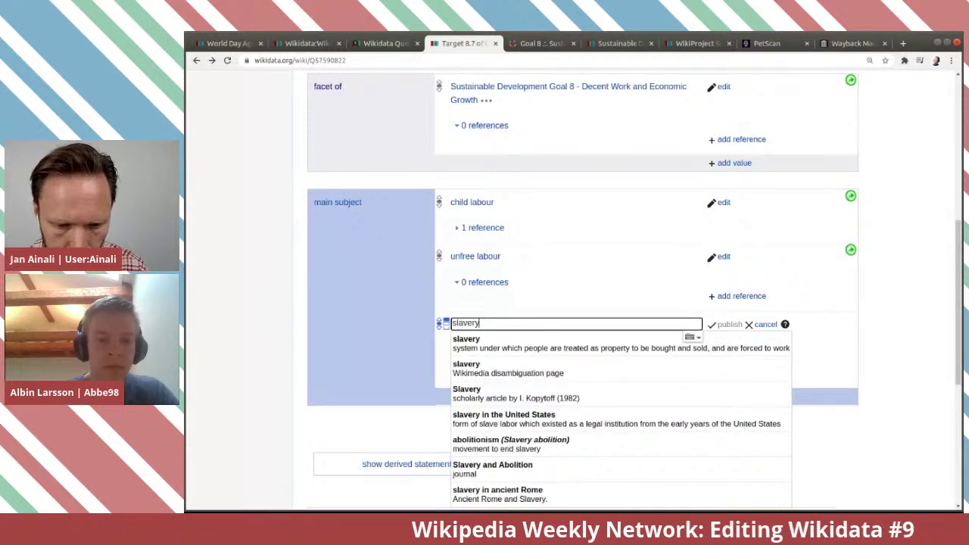
left_click(666, 343)
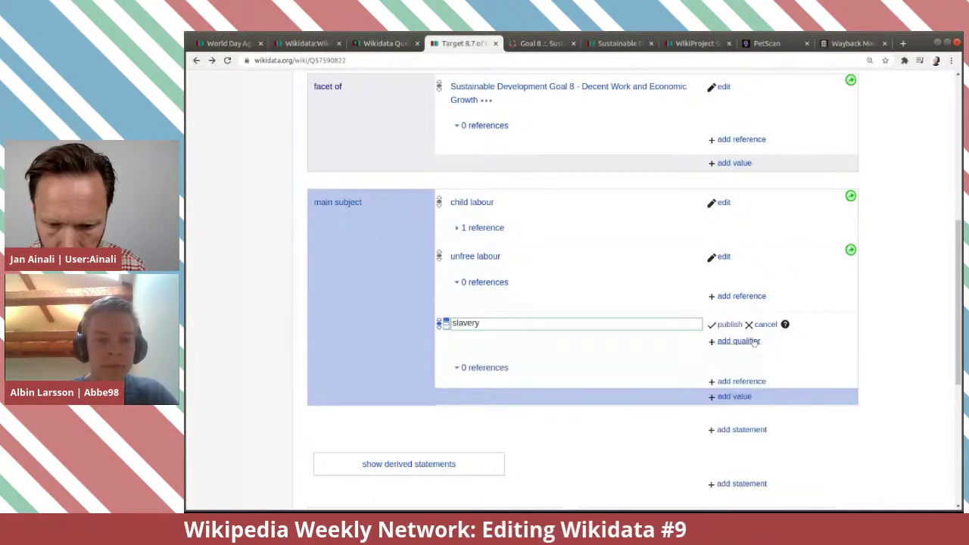
left_click(724, 323)
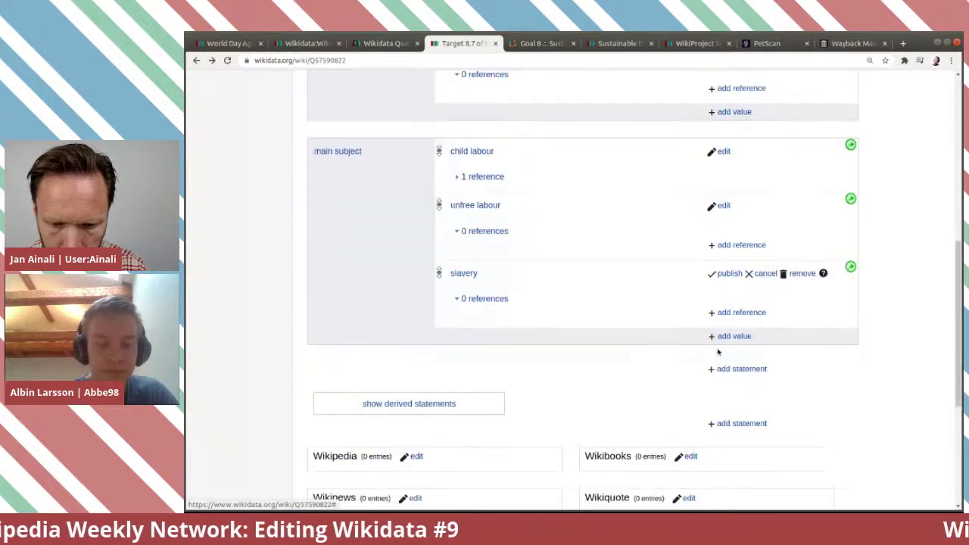
Add child soldier as a further main subject value and publish it.
left_click(726, 337)
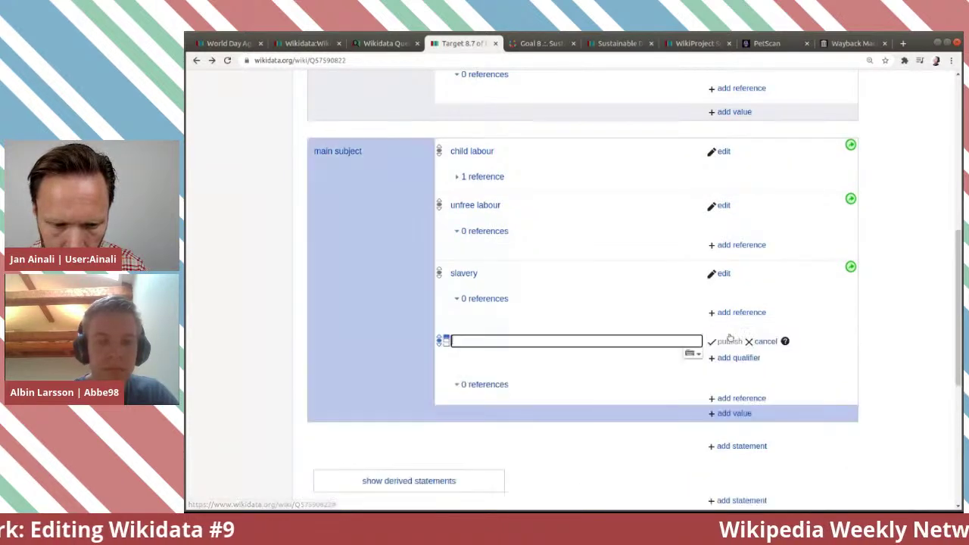
type("child s")
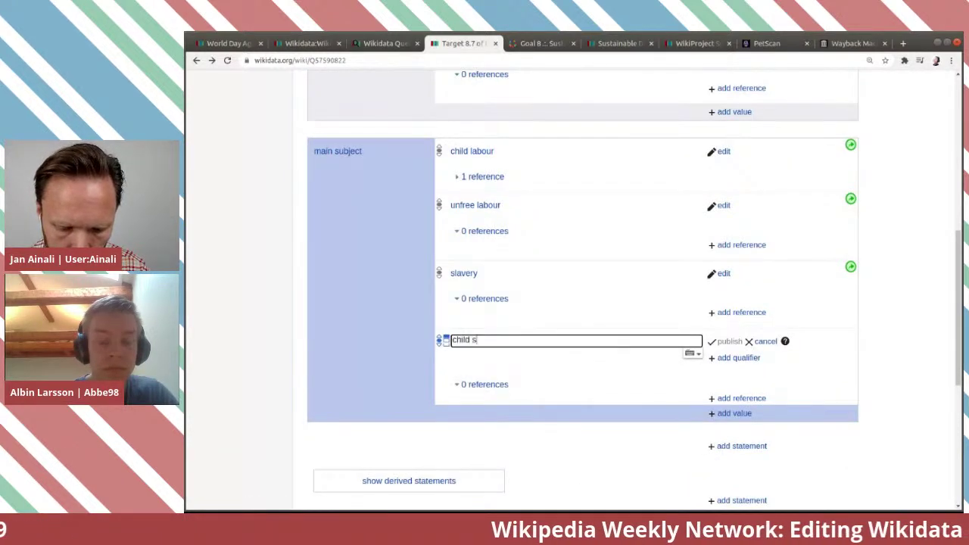
type("old")
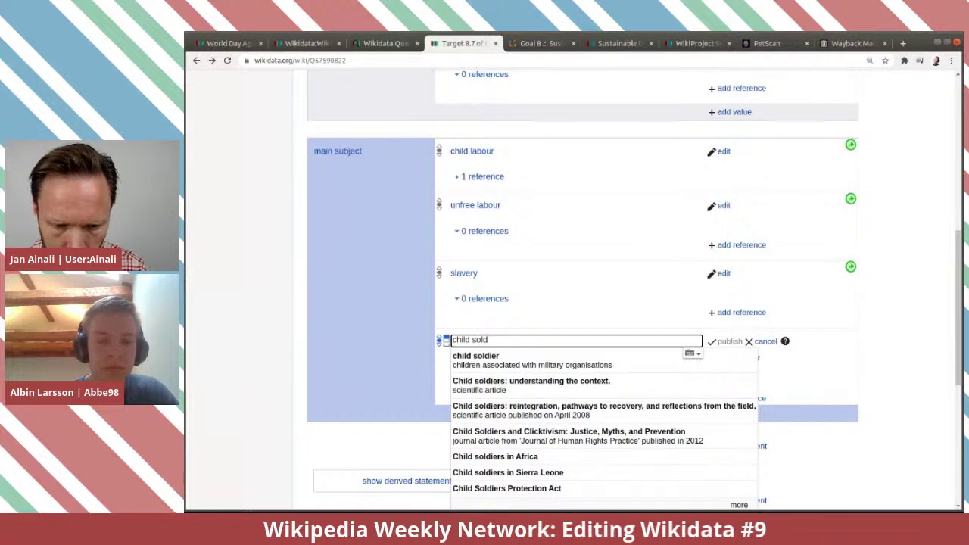
left_click(627, 356)
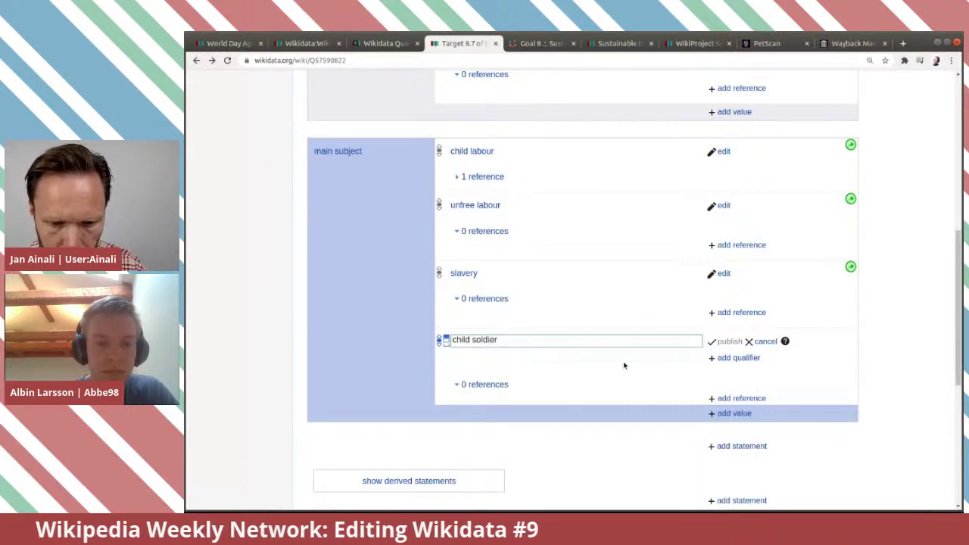
left_click(725, 342)
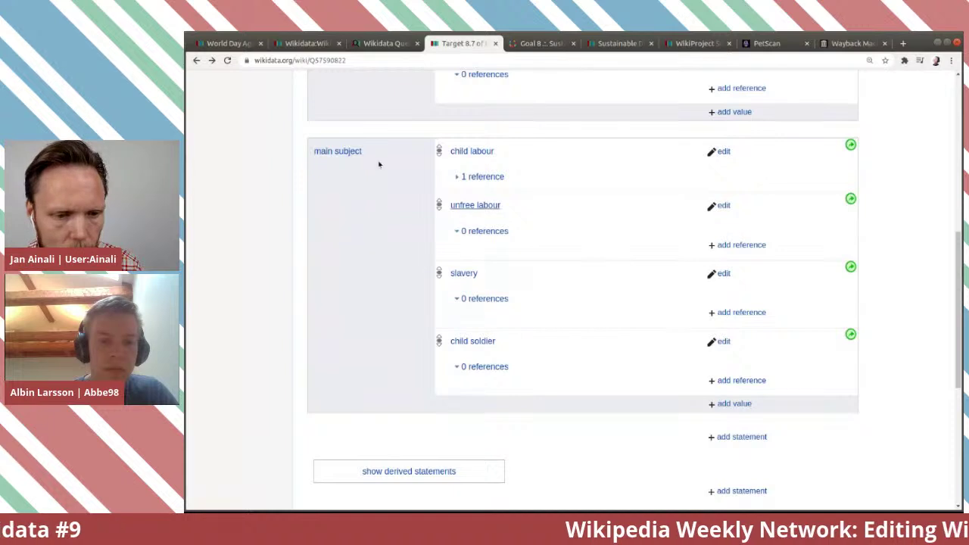
Reload the Target 8.7 item, expand the reference on the child labour main subject statement, and copy that reference.
left_click(227, 61)
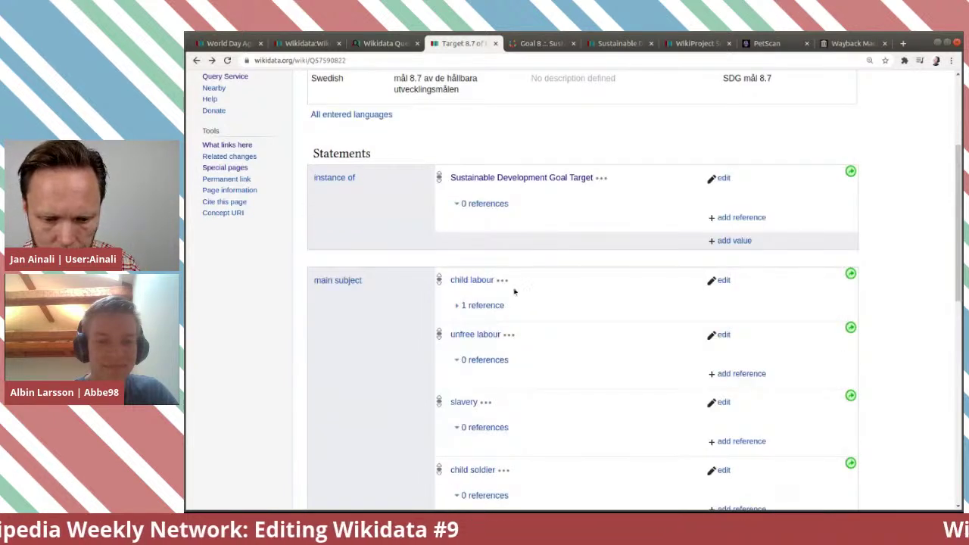
scroll(515, 290, "down", 2)
left_click(477, 230)
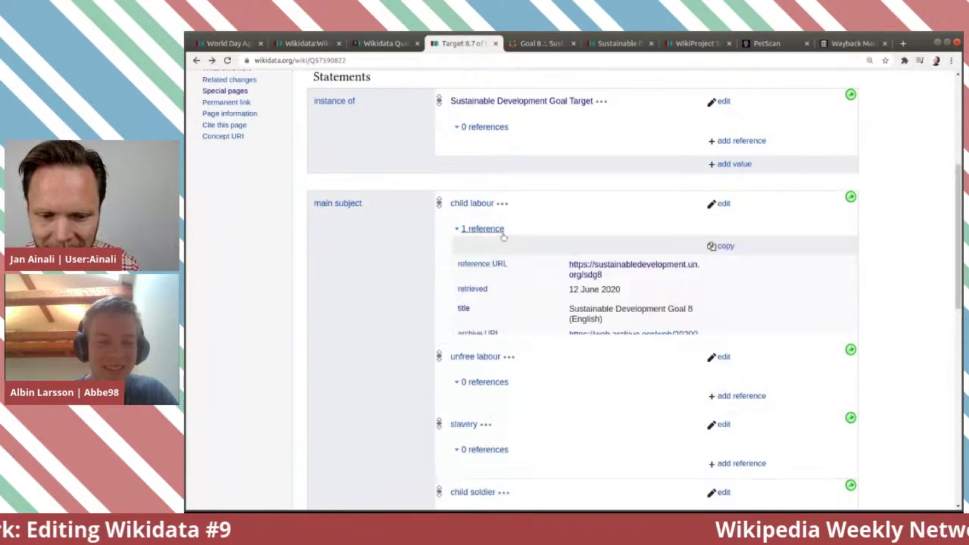
left_click(727, 248)
Insert the copied reference into the unfree labour, slavery and child soldier main subject statements.
scroll(757, 284, "down", 2)
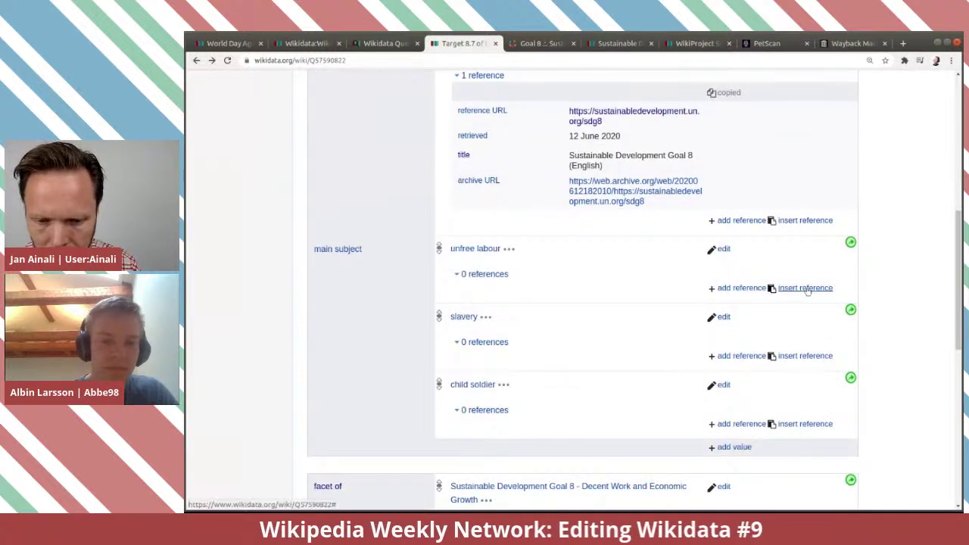
left_click(807, 292)
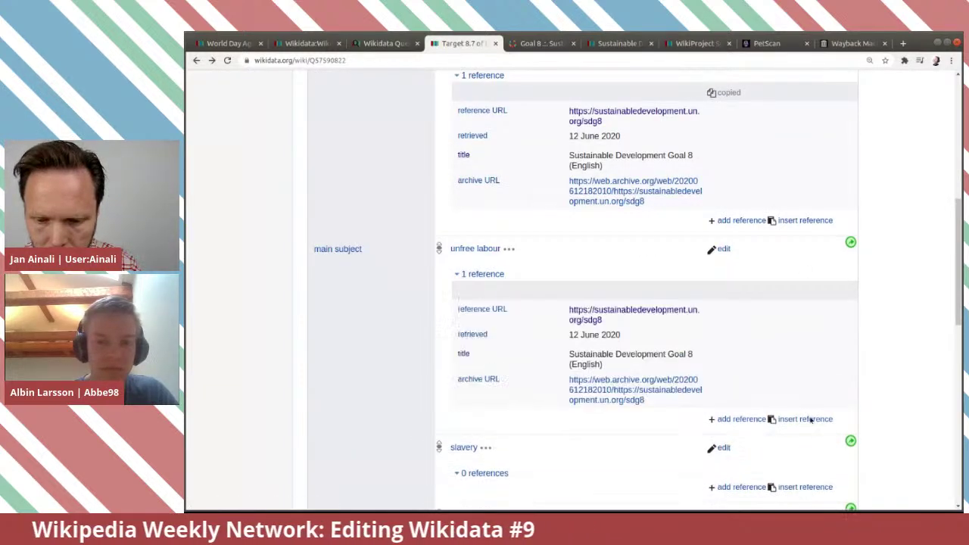
scroll(761, 331, "down", 2)
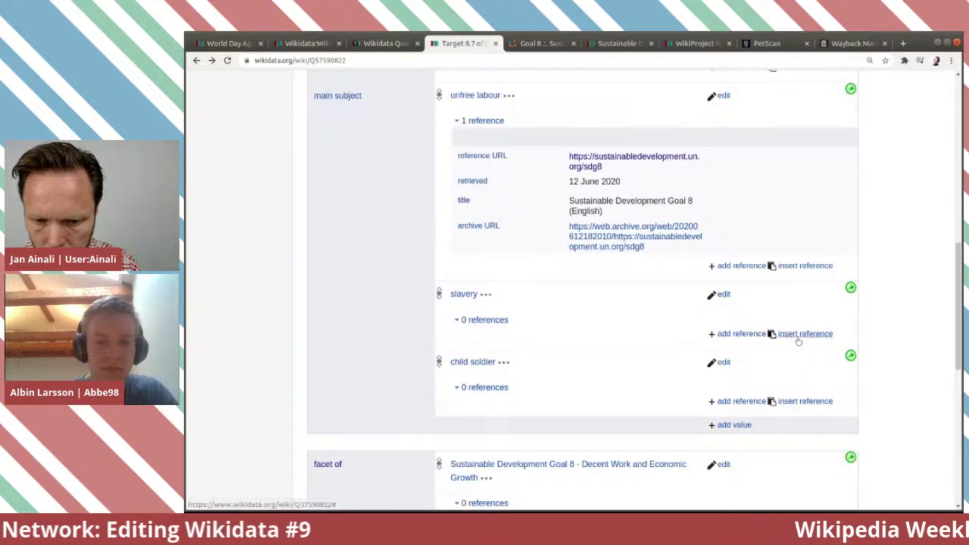
left_click(798, 340)
scroll(623, 293, "down", 2)
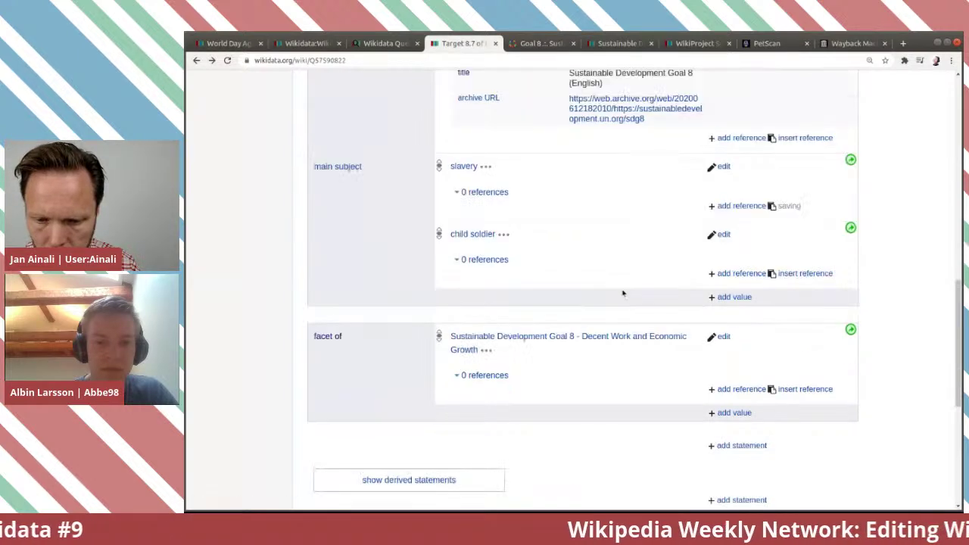
scroll(682, 288, "down", 2)
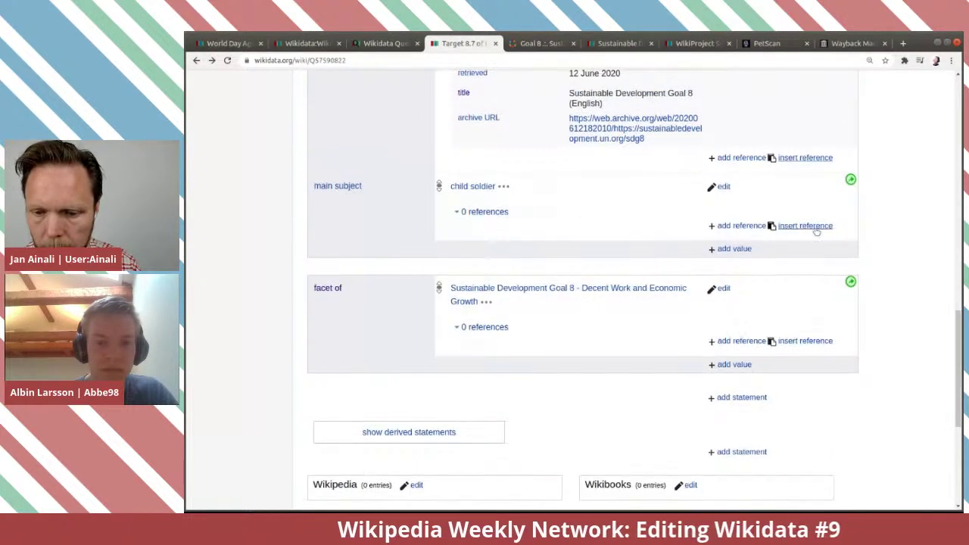
left_click(814, 226)
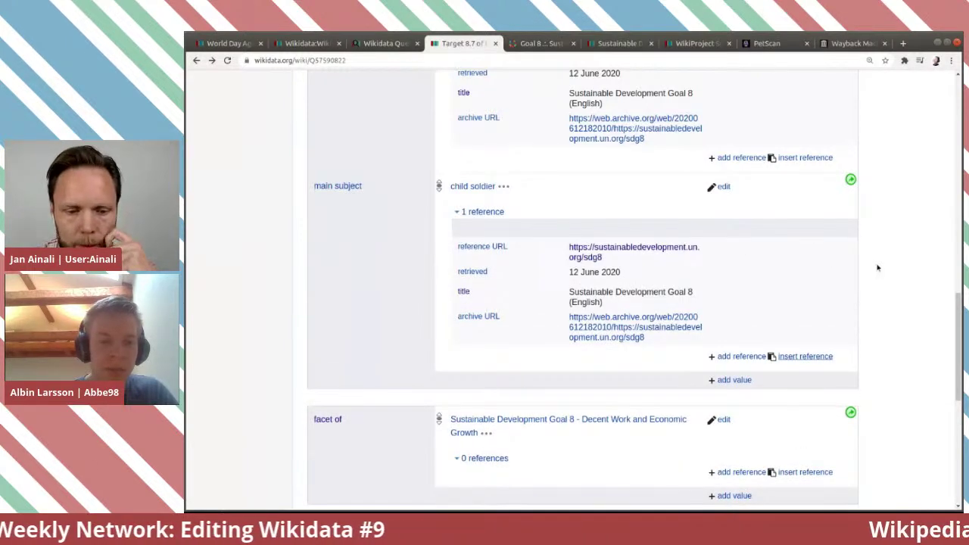
Open the Wikidata account preferences in a separate tab and display the gadgets settings.
scroll(874, 266, "up", 5)
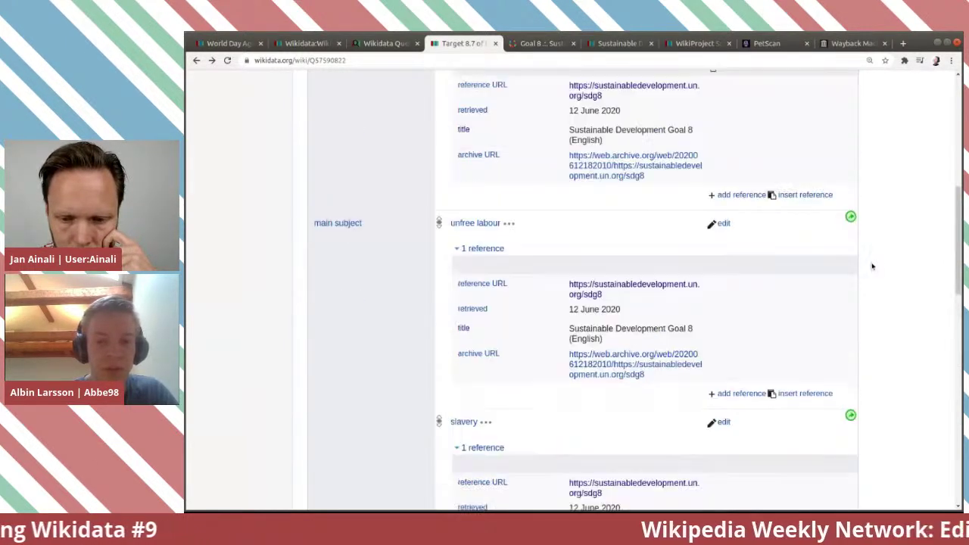
scroll(872, 266, "up", 1)
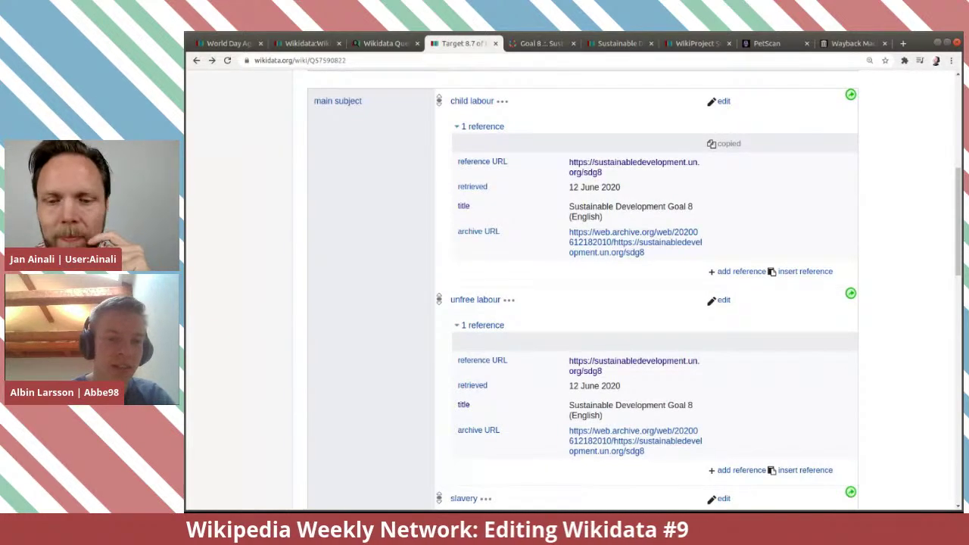
scroll(872, 266, "up", 3)
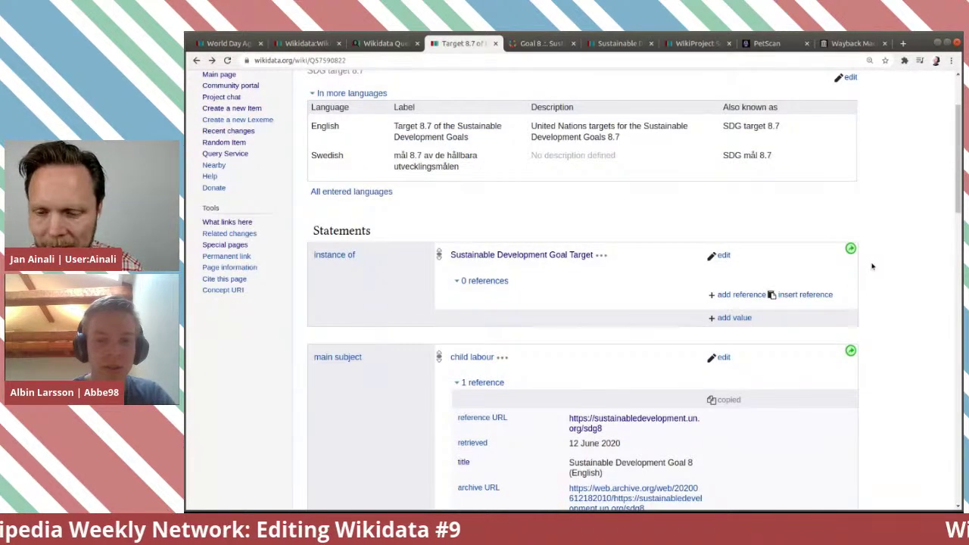
scroll(870, 250, "up", 2)
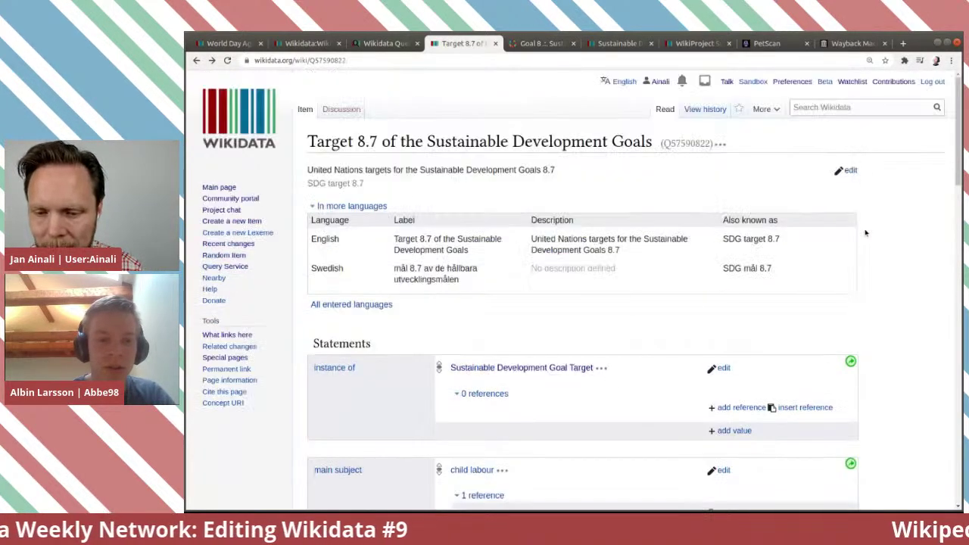
left_click(792, 81, "ctrl+shift")
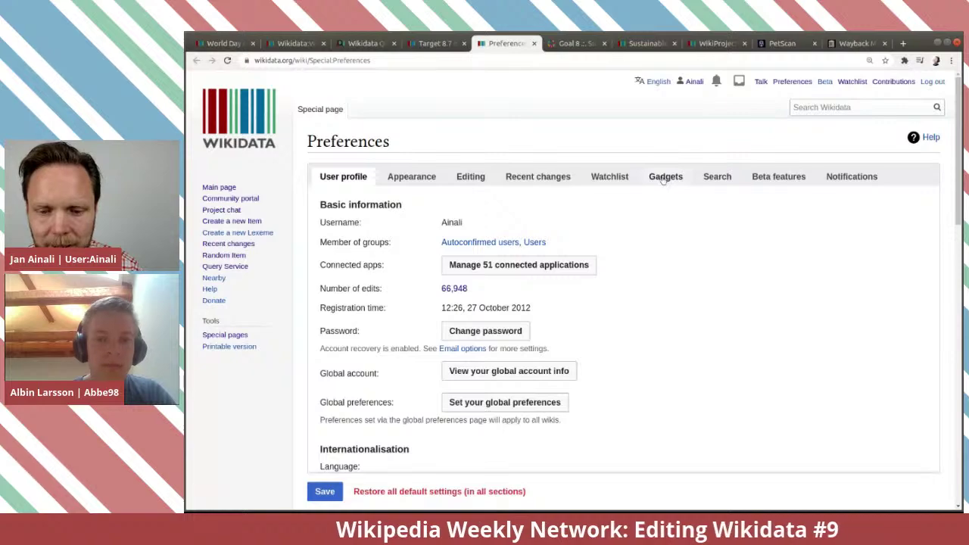
left_click(660, 178)
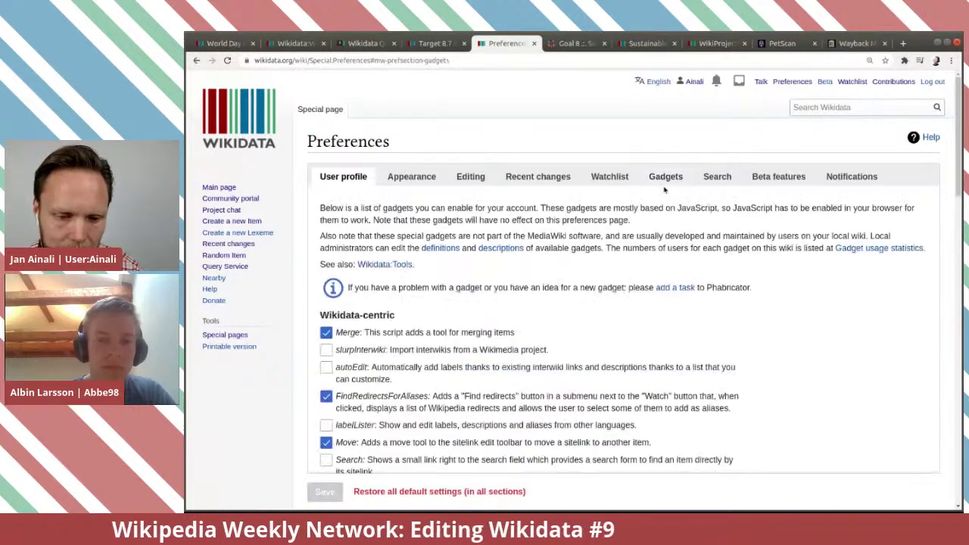
Find the DuplicateReferences gadget among the Wikidata-centric gadgets, highlight its description, leave it enabled, and close the preferences without saving.
scroll(661, 208, "down", 4)
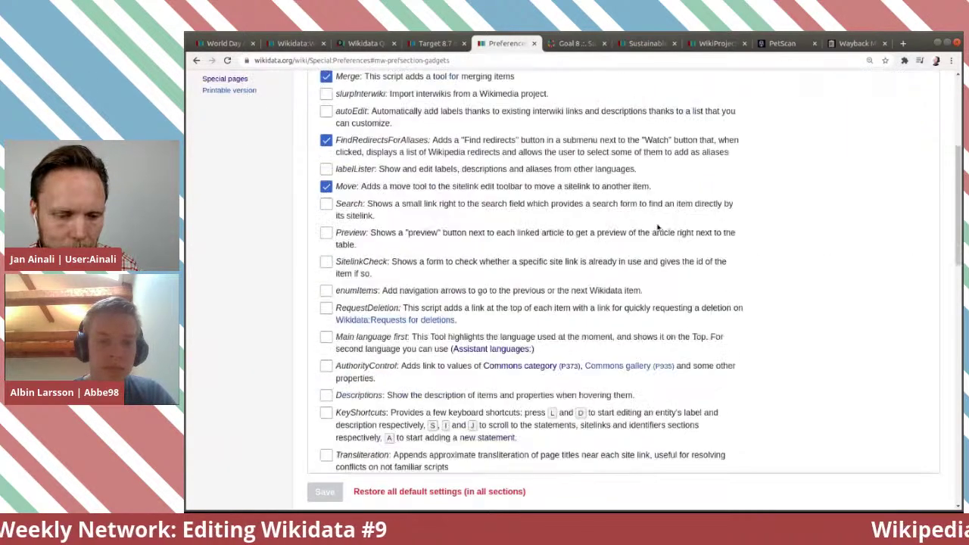
scroll(657, 227, "down", 4)
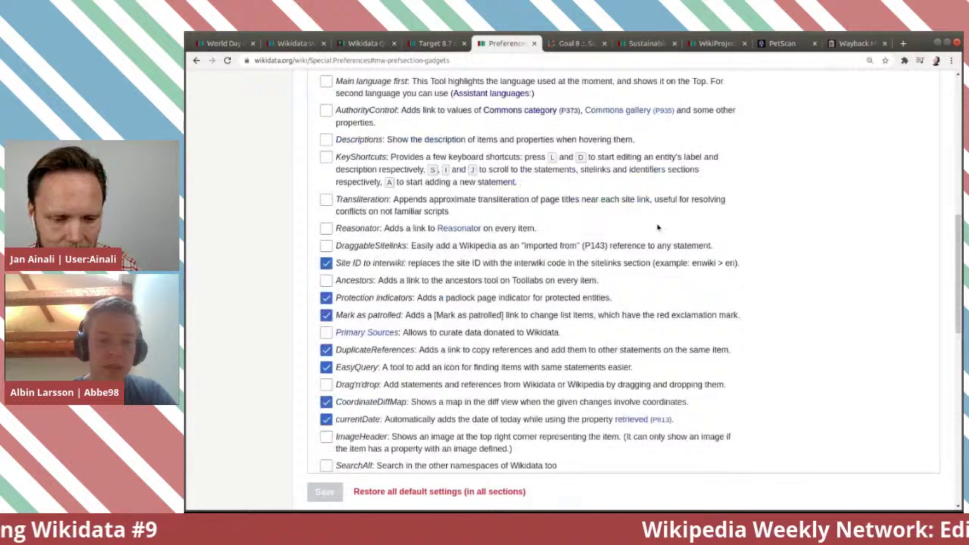
scroll(657, 227, "down", 2)
scroll(657, 227, "down", 1)
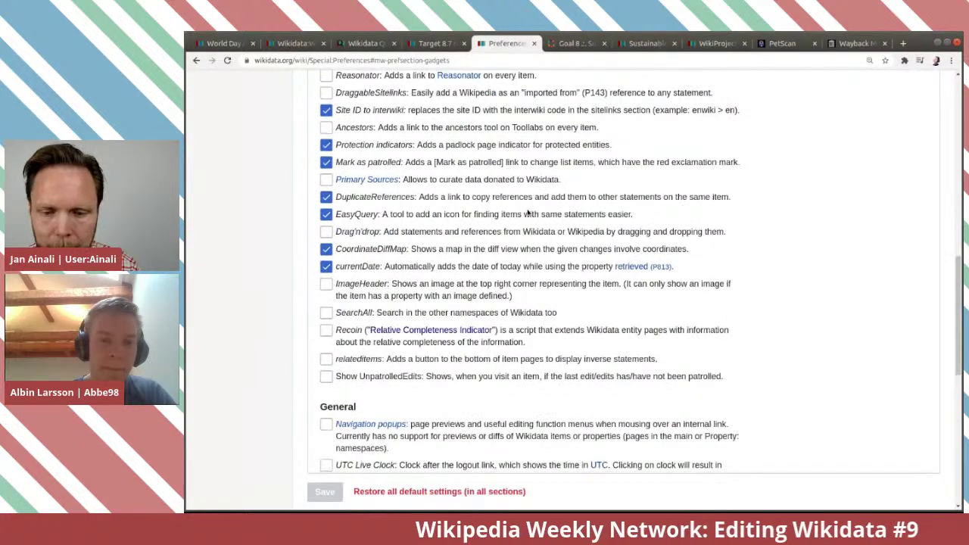
double_click(541, 198)
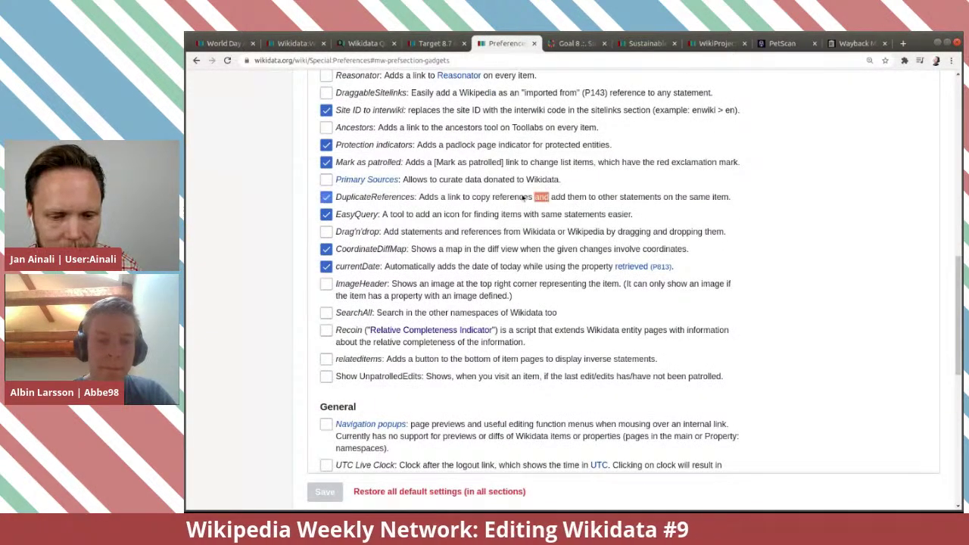
triple_click(401, 198)
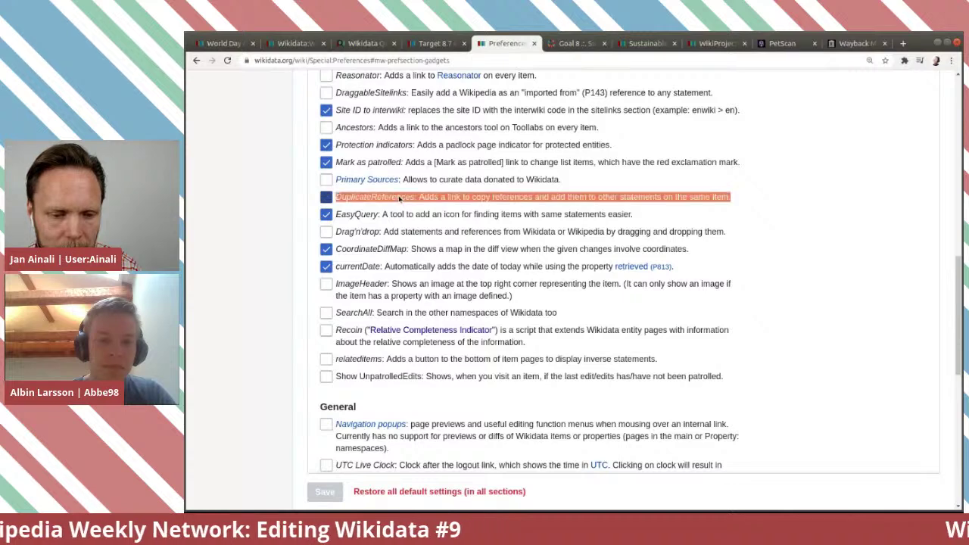
left_click(386, 197)
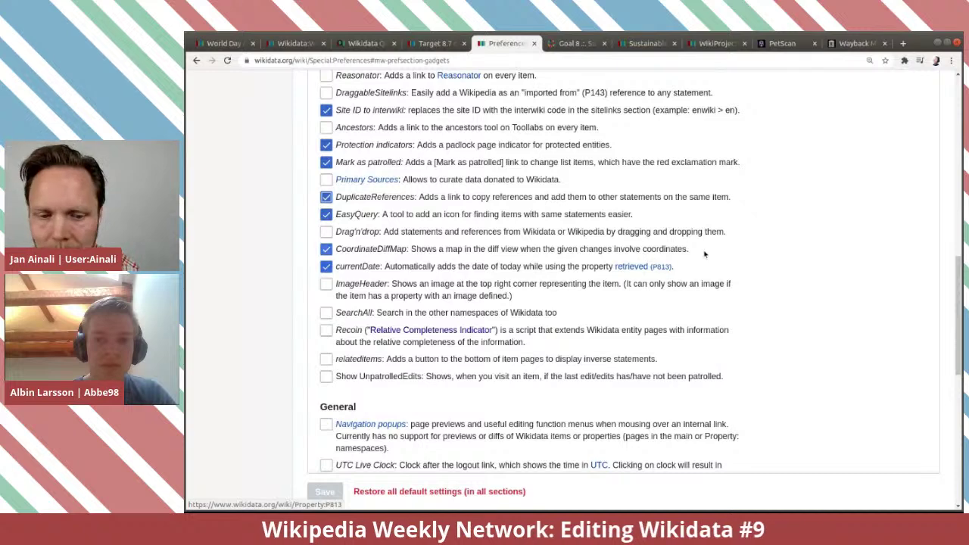
scroll(704, 256, "up", 3)
scroll(704, 256, "up", 5)
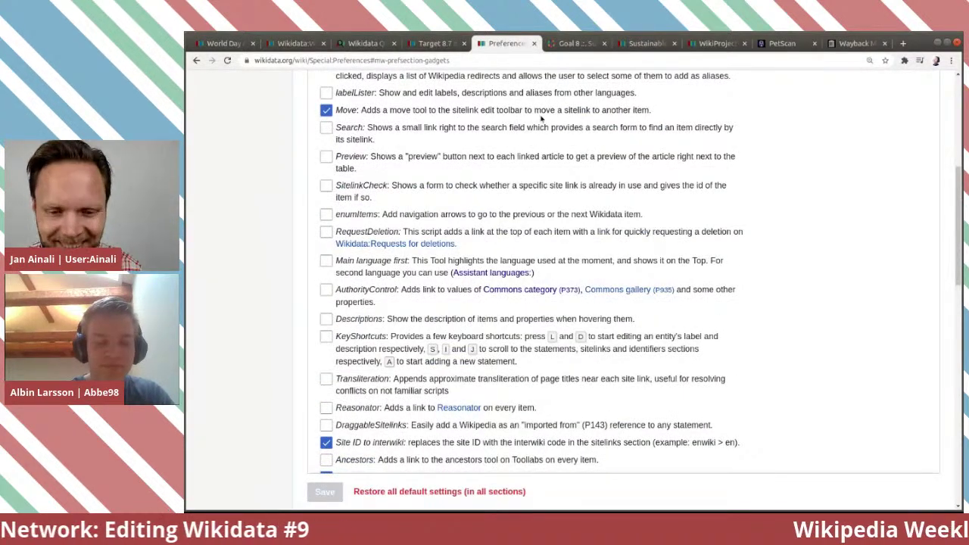
left_click(534, 43)
scroll(645, 264, "down", 3)
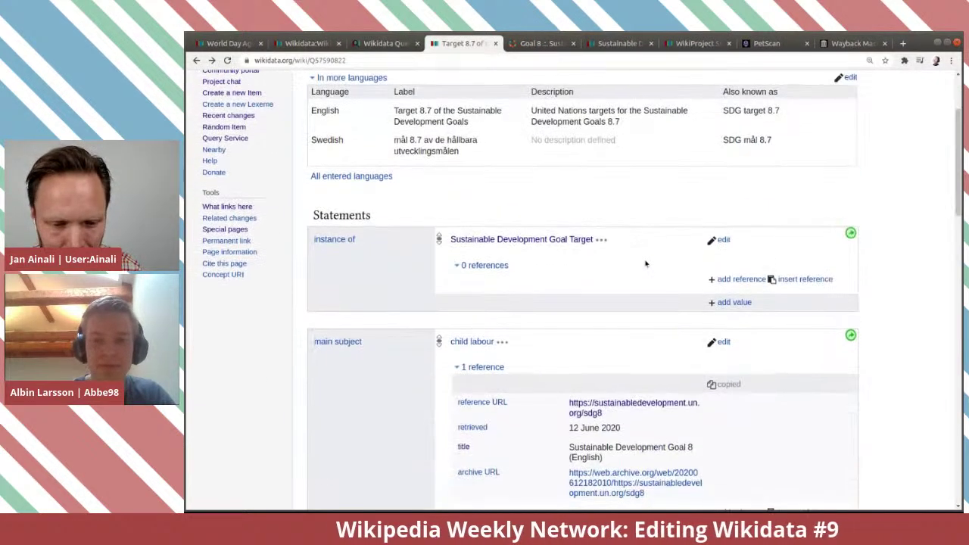
scroll(646, 263, "down", 4)
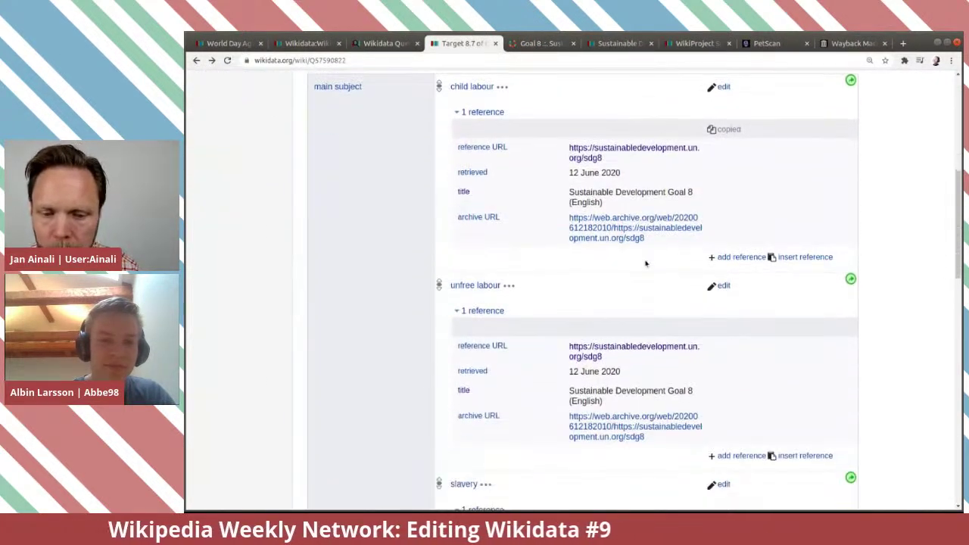
scroll(646, 263, "down", 3)
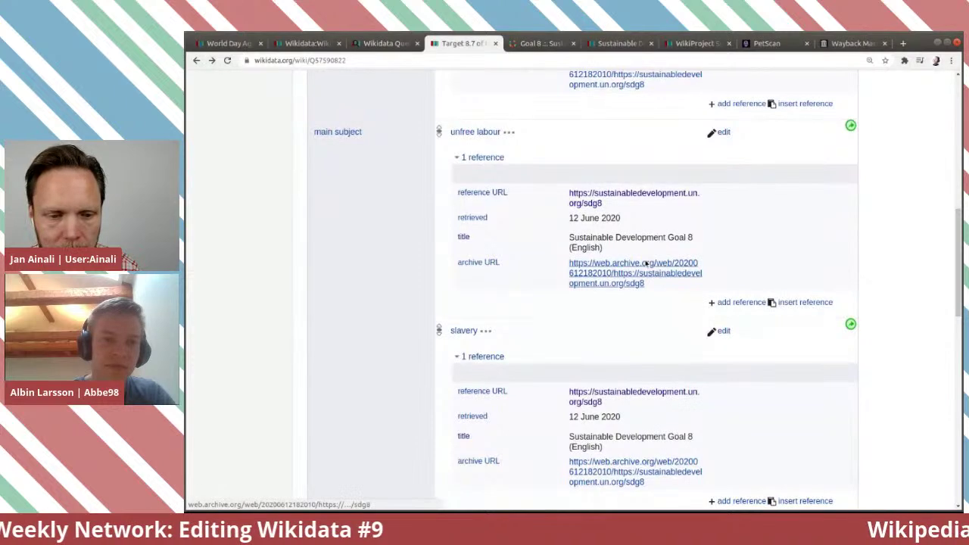
scroll(646, 263, "down", 3)
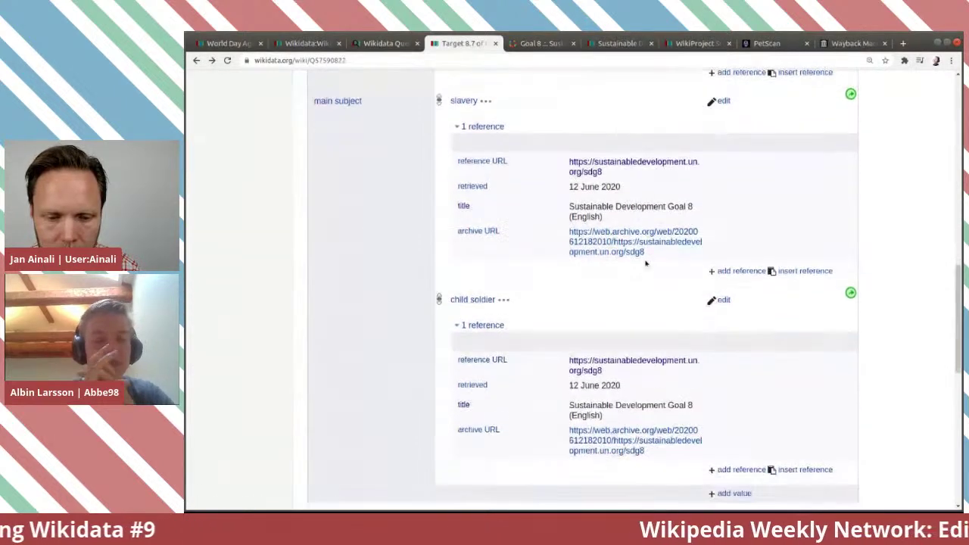
scroll(646, 263, "down", 3)
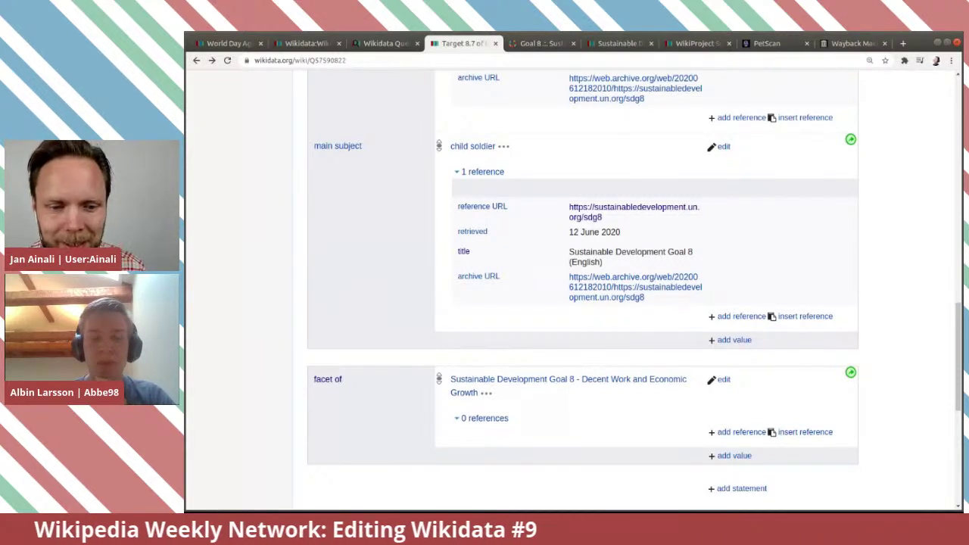
From the WikiProject Sustainable Development page, run the List of Sustainable Development Goal Targets query in Wikidata Query Service and browse the listed targets.
left_click(307, 43)
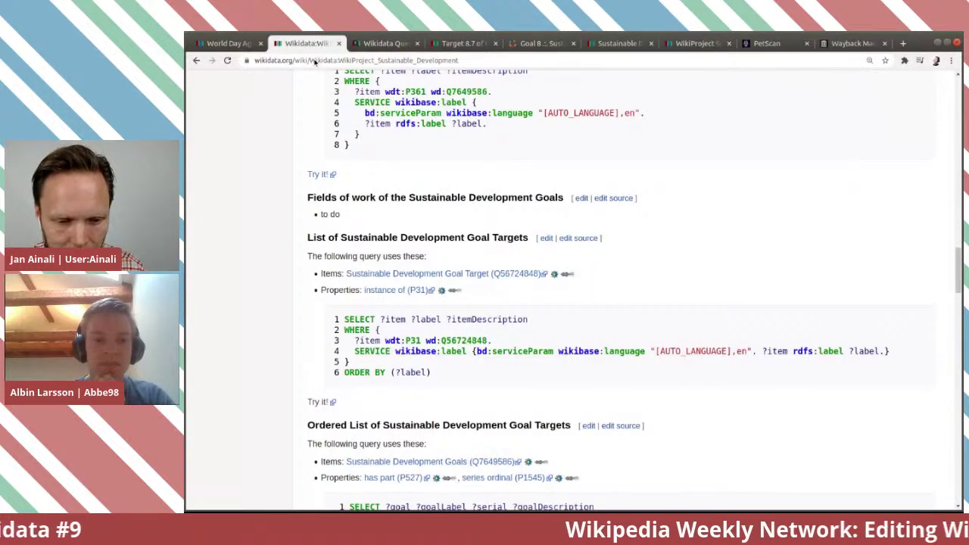
scroll(487, 250, "down", 2)
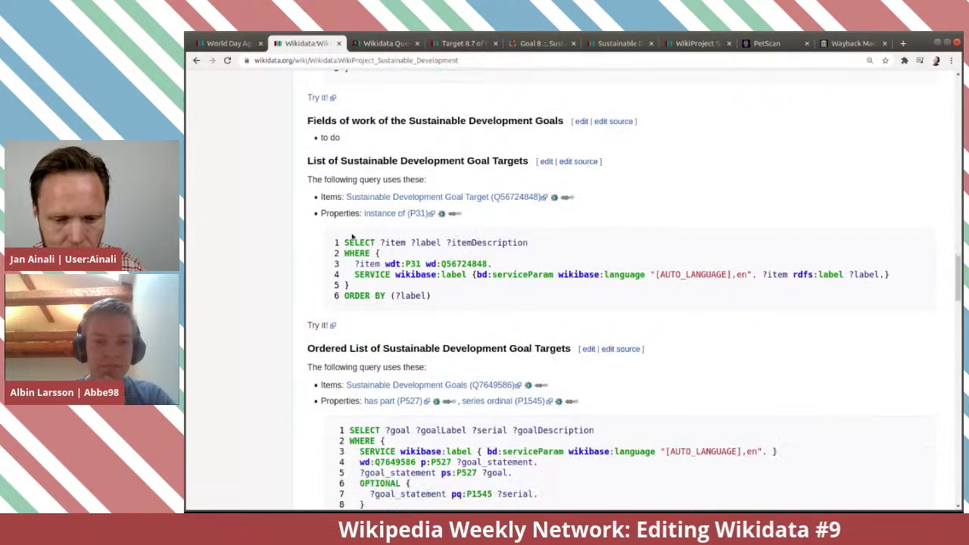
scroll(355, 246, "down", 1)
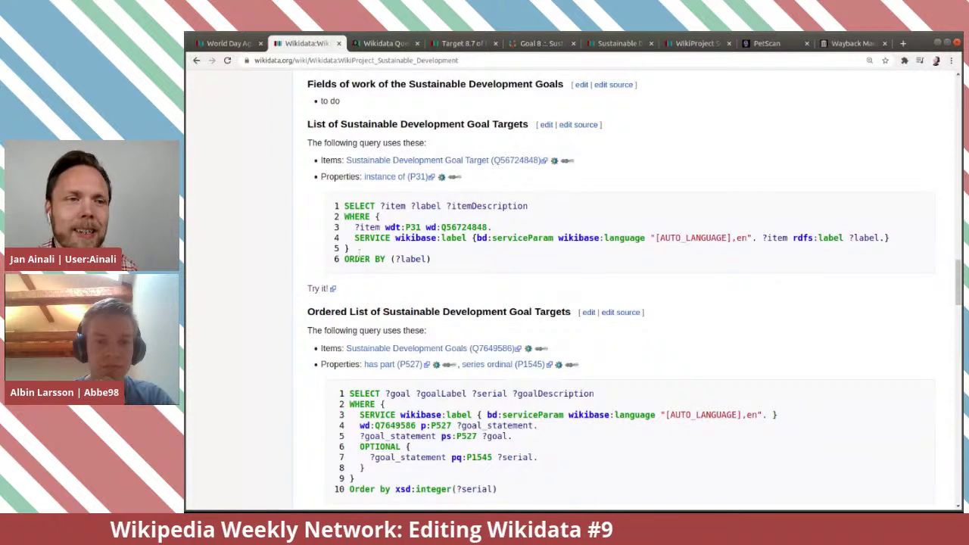
scroll(359, 250, "down", 1)
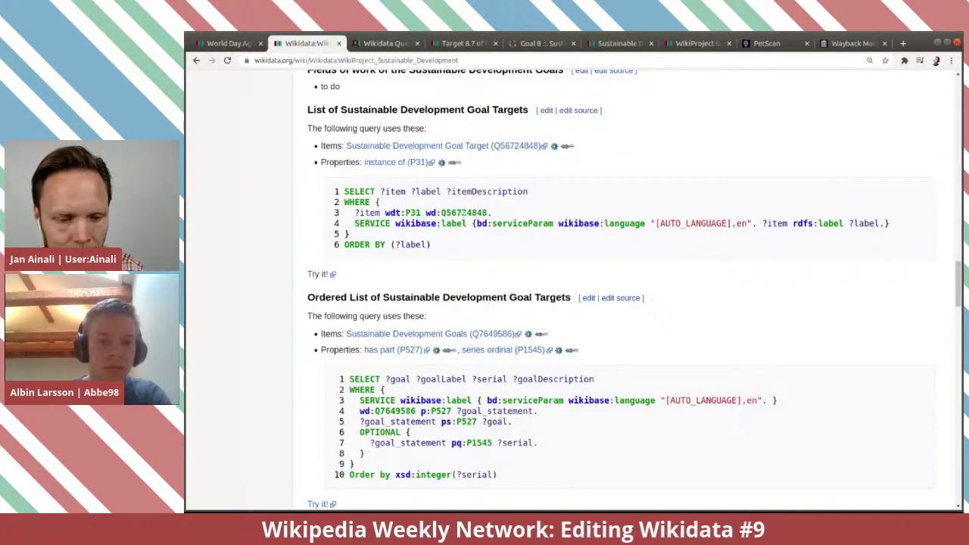
left_click(318, 274)
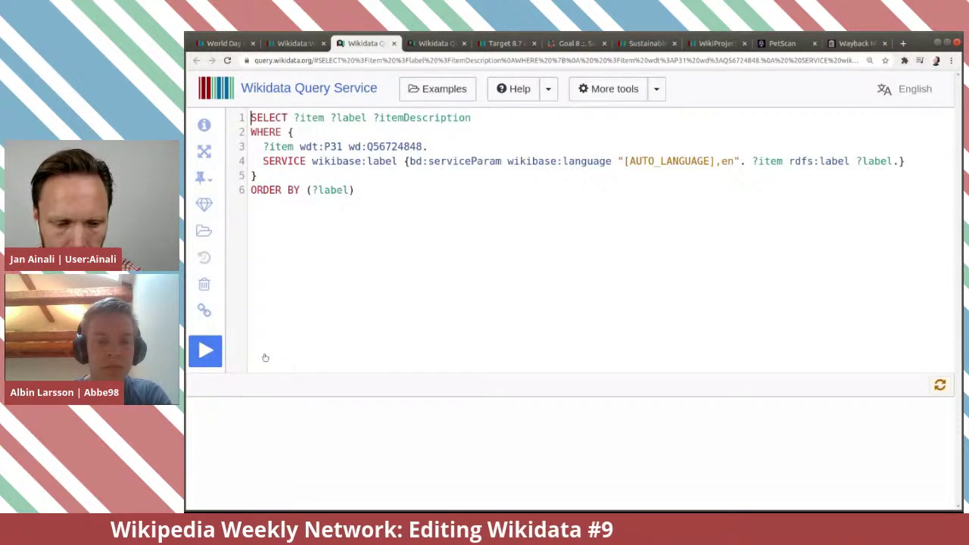
key("ctrl+Return")
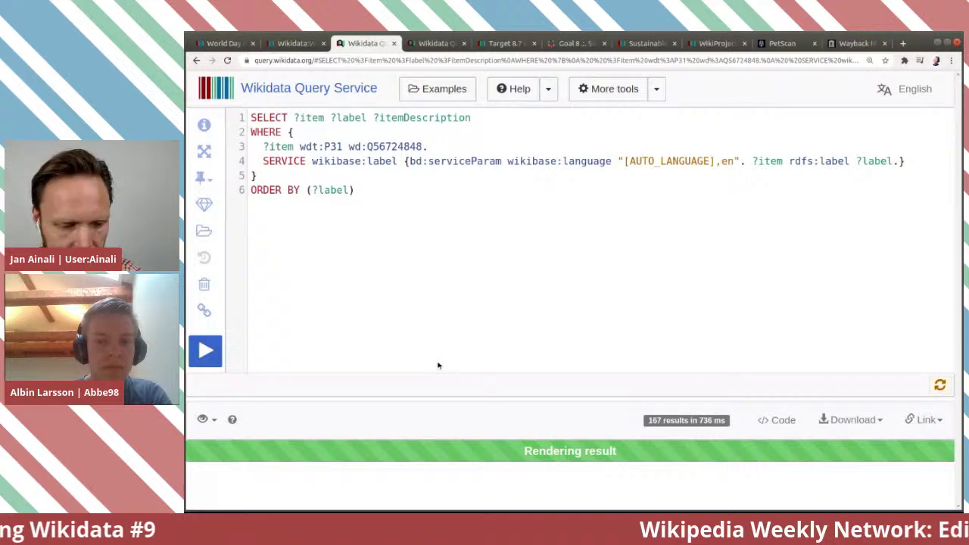
scroll(590, 386, "down", 3)
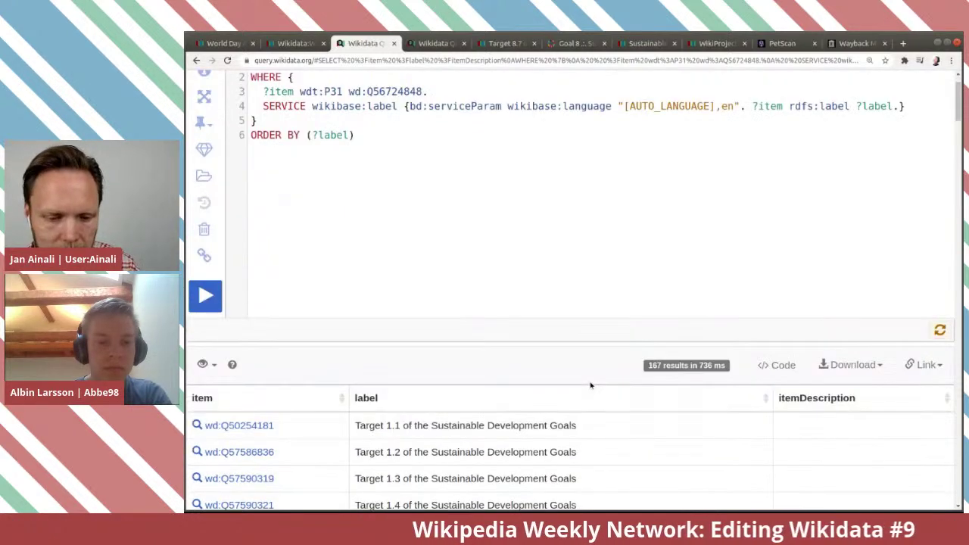
scroll(591, 385, "down", 5)
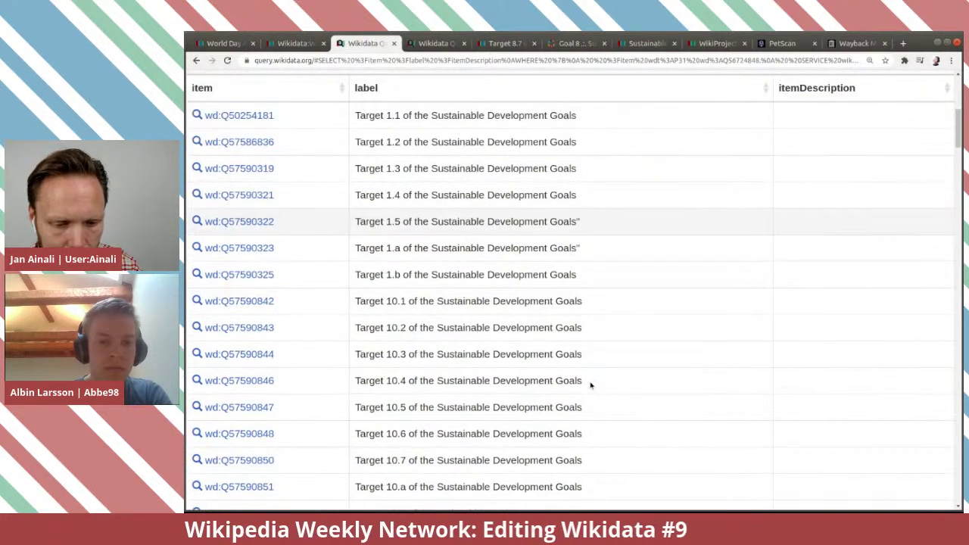
scroll(591, 386, "down", 2)
scroll(573, 368, "up", 4)
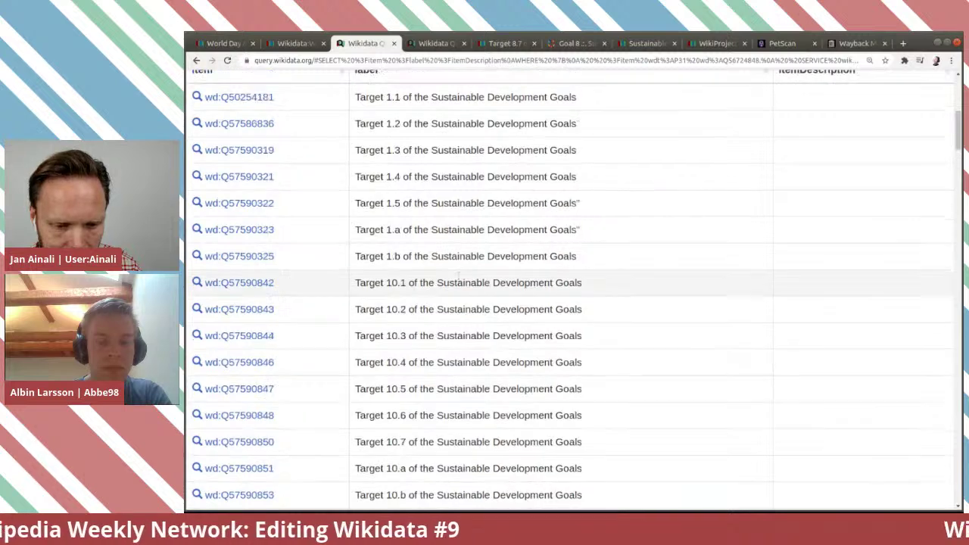
Begin a MINUS clause on a new line below the P31 condition, with ?item and the wdt: prefix.
scroll(402, 322, "up", 5)
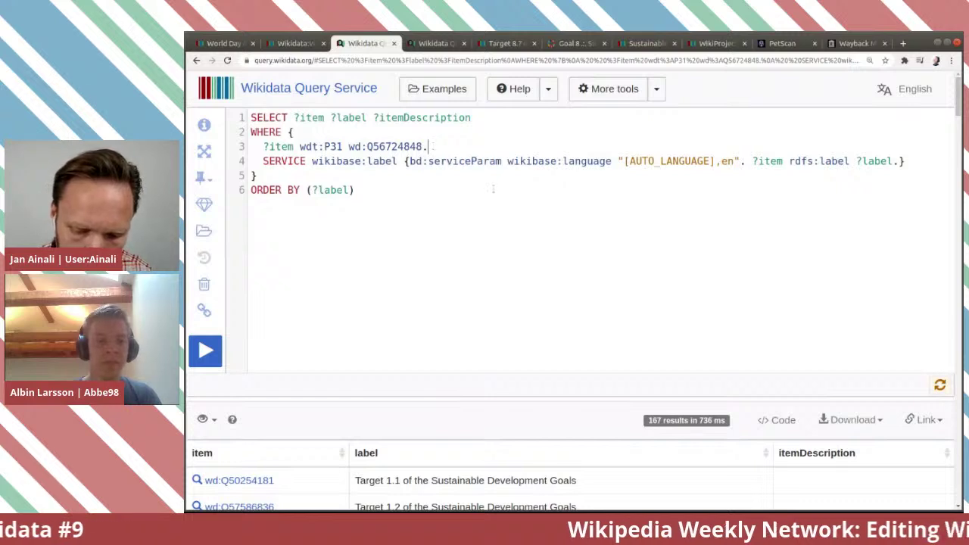
key("Return")
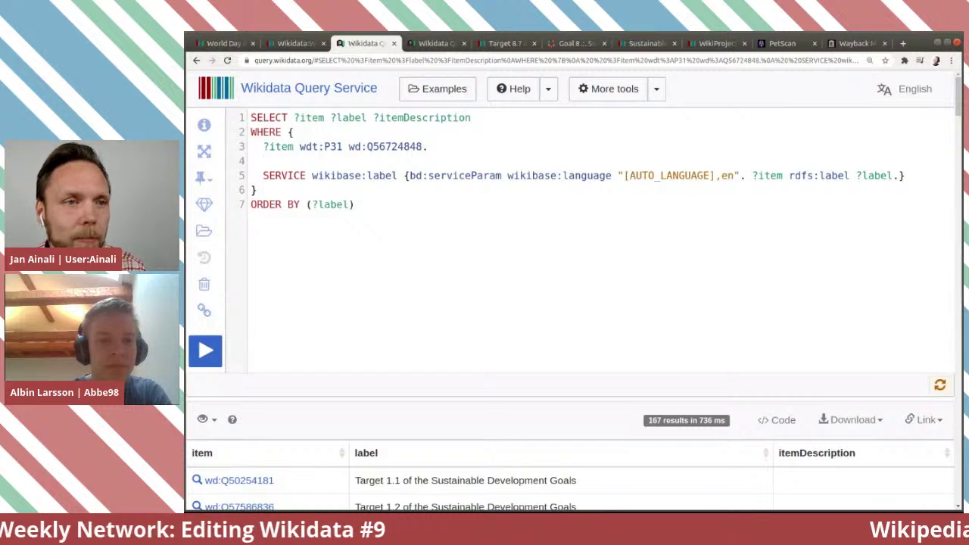
type("MINUS(")
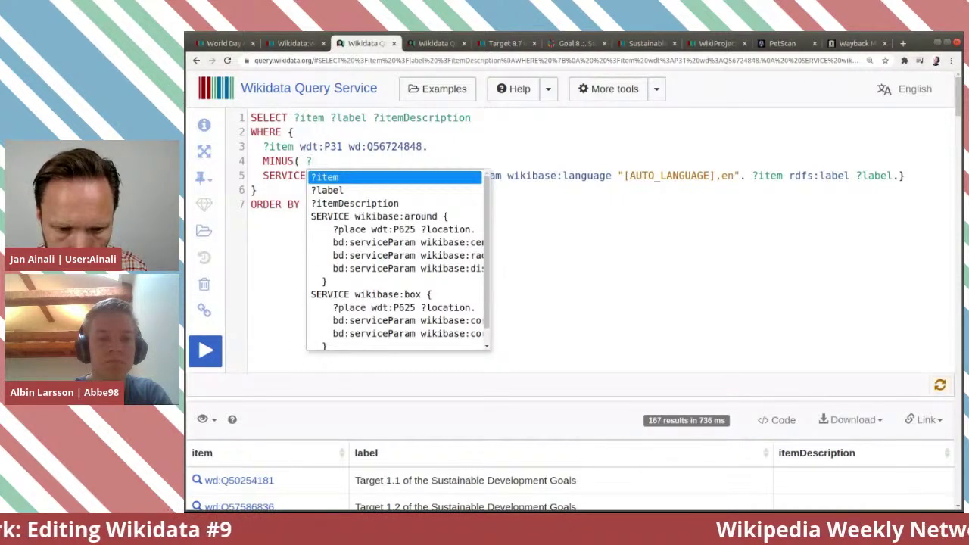
type("i")
key("Return")
type("wdt:")
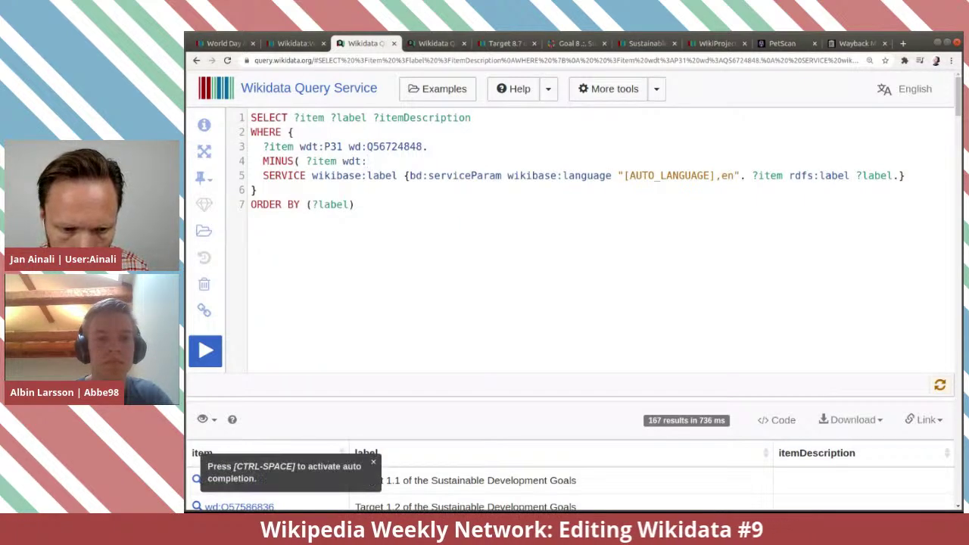
Set the MINUS clause's property to maintained by WikiProject (P6104) and start its value with the wd: prefix.
type("P")
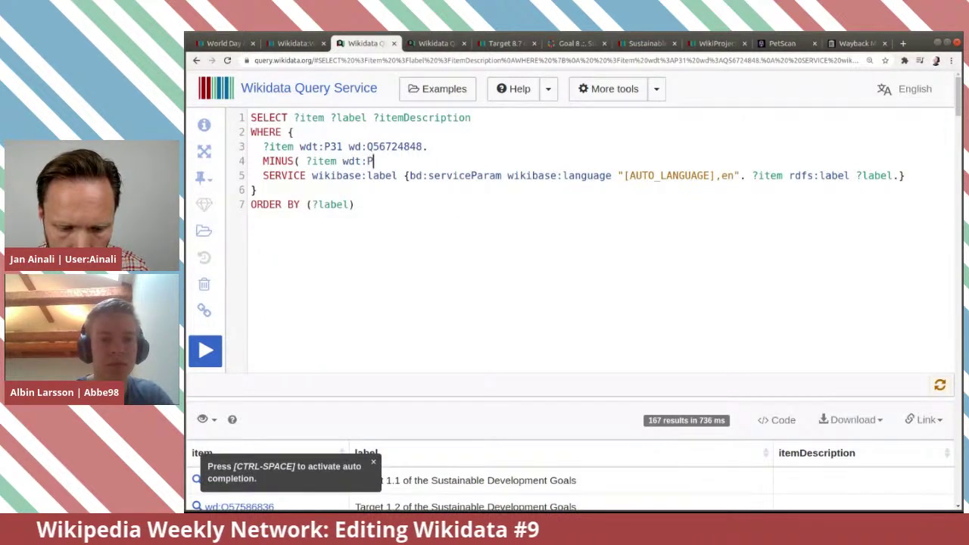
key("BackSpace")
type("main")
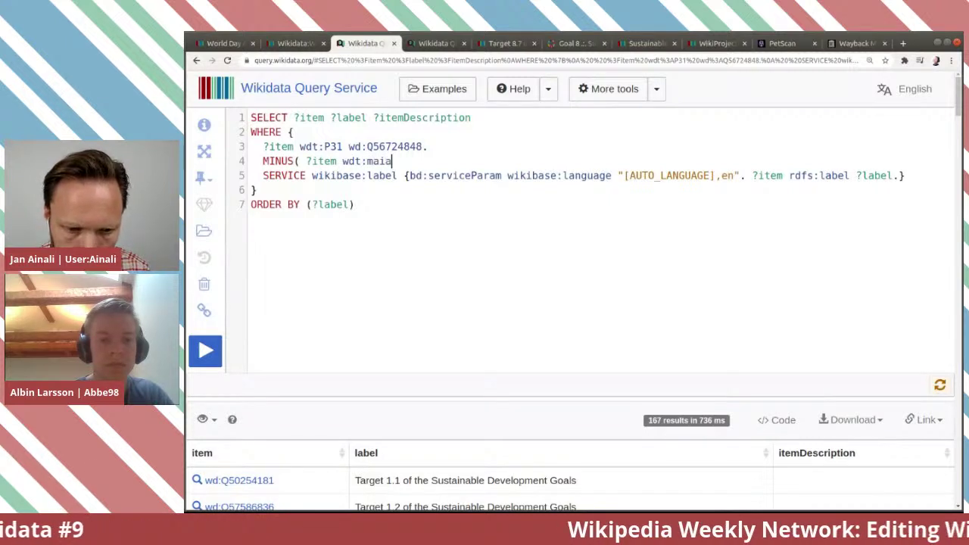
key("BackSpace")
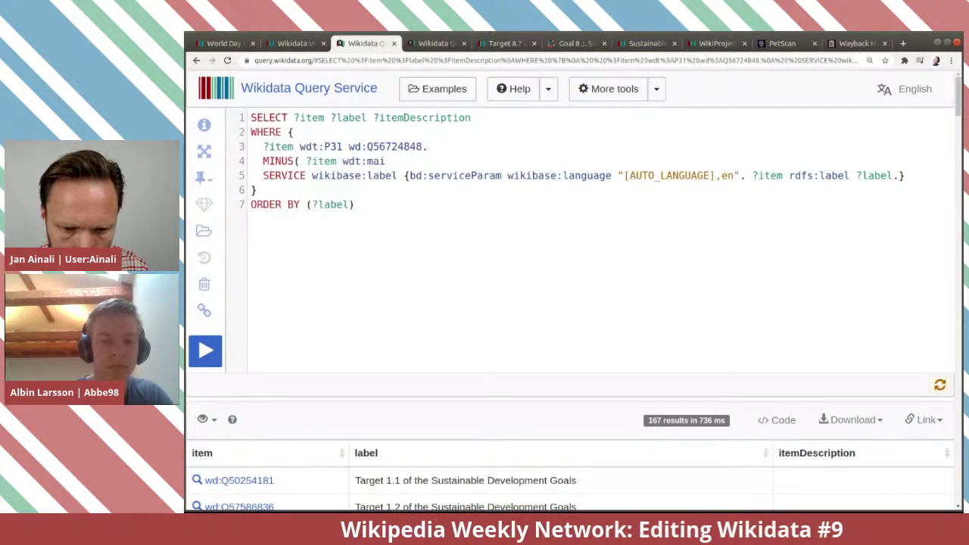
type("nt")
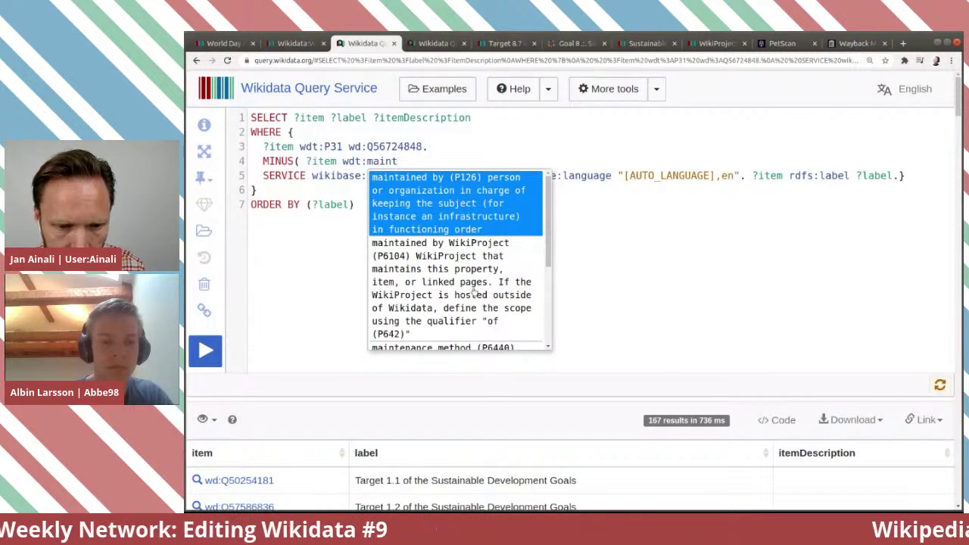
left_click(474, 291)
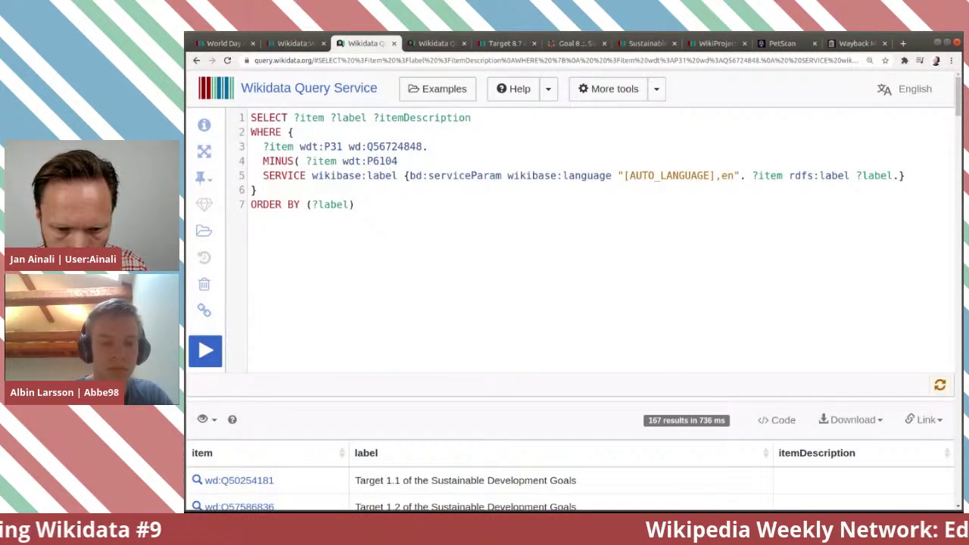
type("wd:")
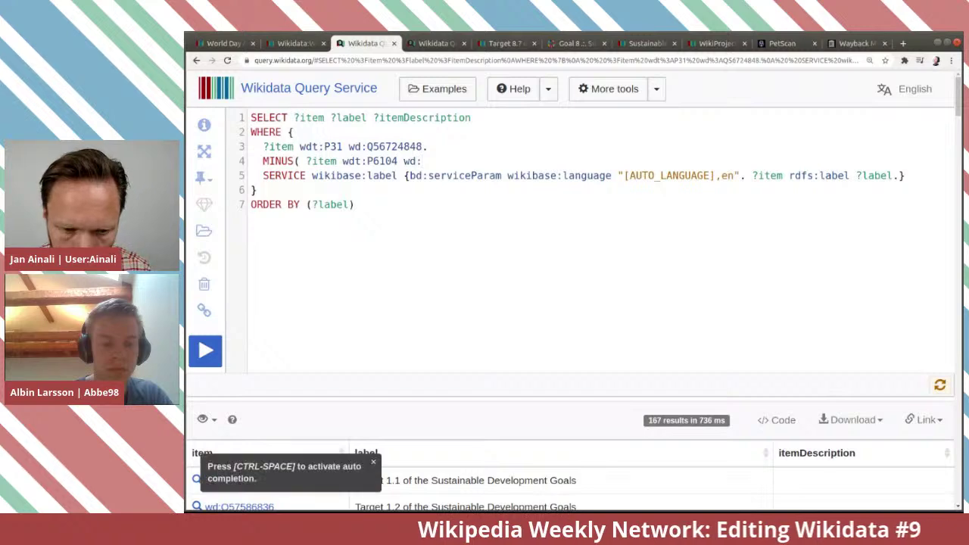
Open the WikiProject Sustainable Development item from its project page and insert its identifier Q56507949 as the MINUS clause's value.
key("ctrl+Page_Up")
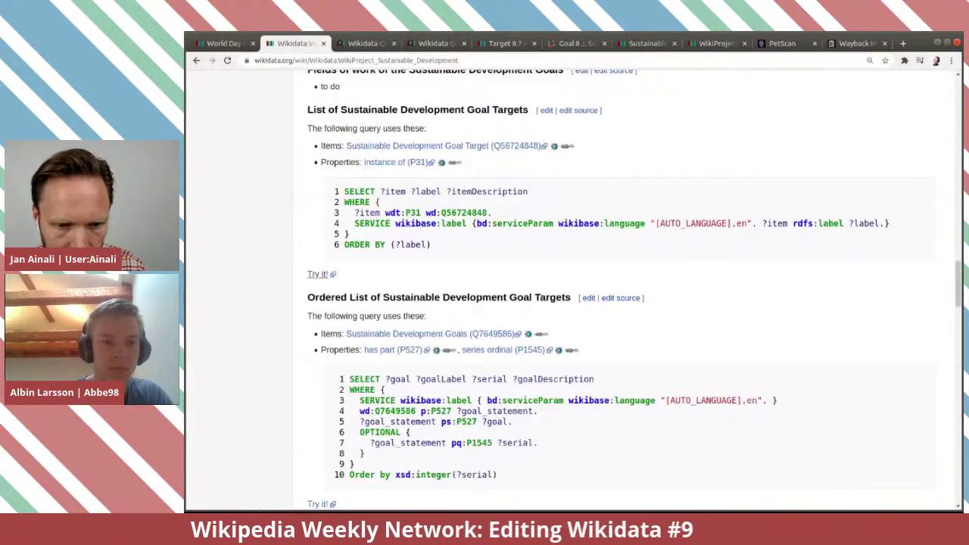
scroll(474, 291, "up", 10)
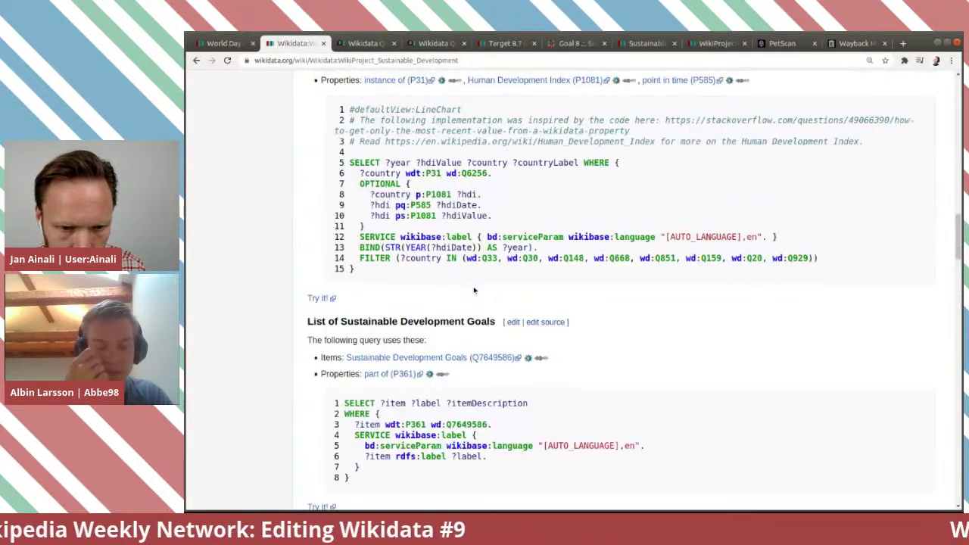
scroll(474, 290, "up", 15)
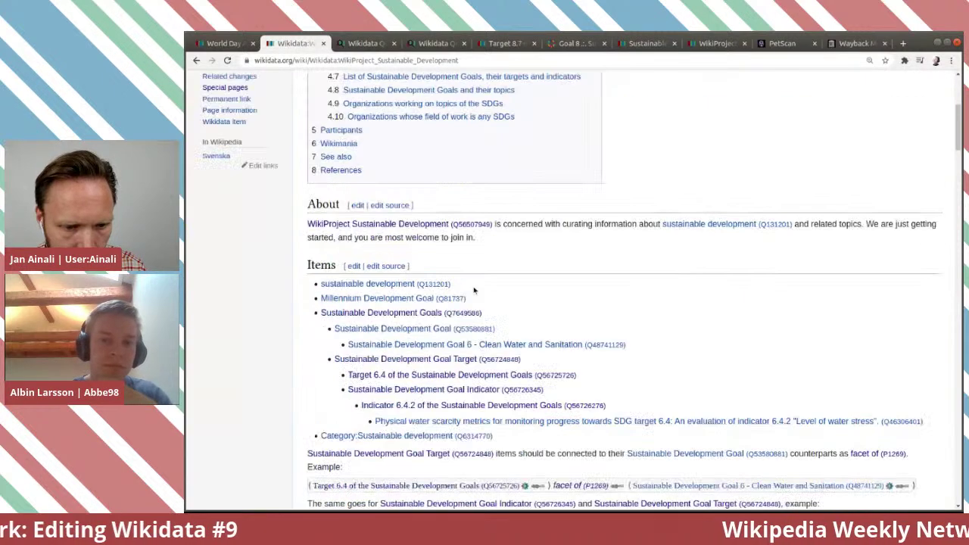
middle_click(236, 265)
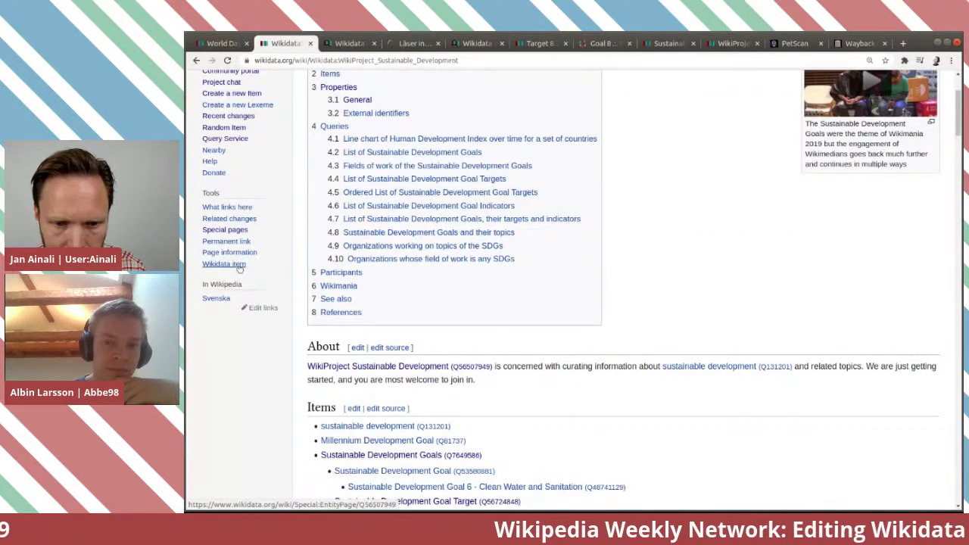
key("ctrl+Page_Down")
key("ctrl+Page_Down")
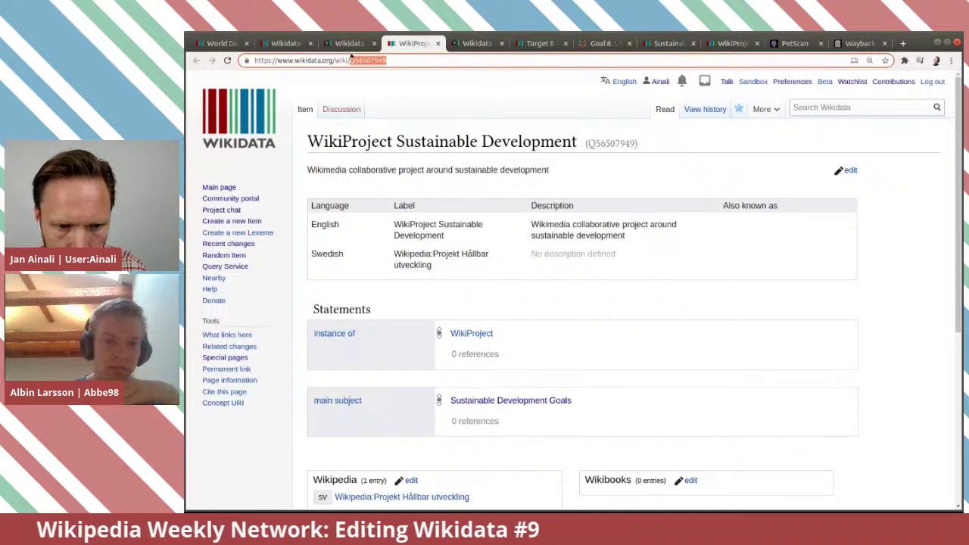
left_click(350, 46)
type("Q56507949")
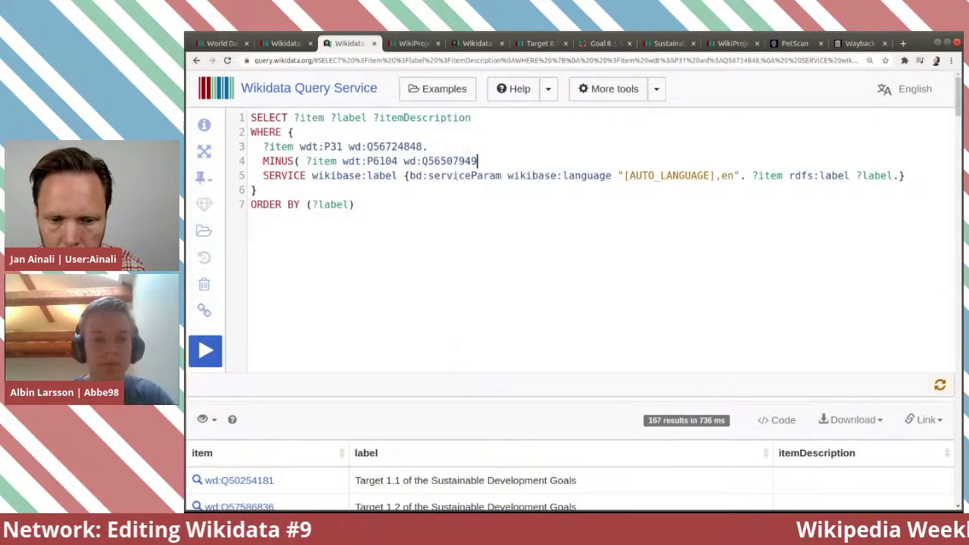
Close the MINUS clause with a parenthesis and try to run the query.
mouse_move(499, 157)
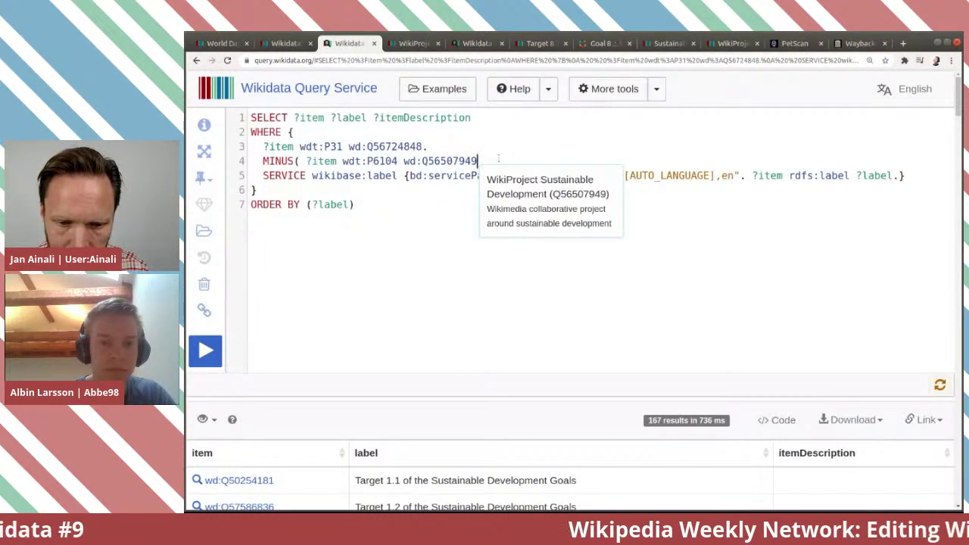
type(")")
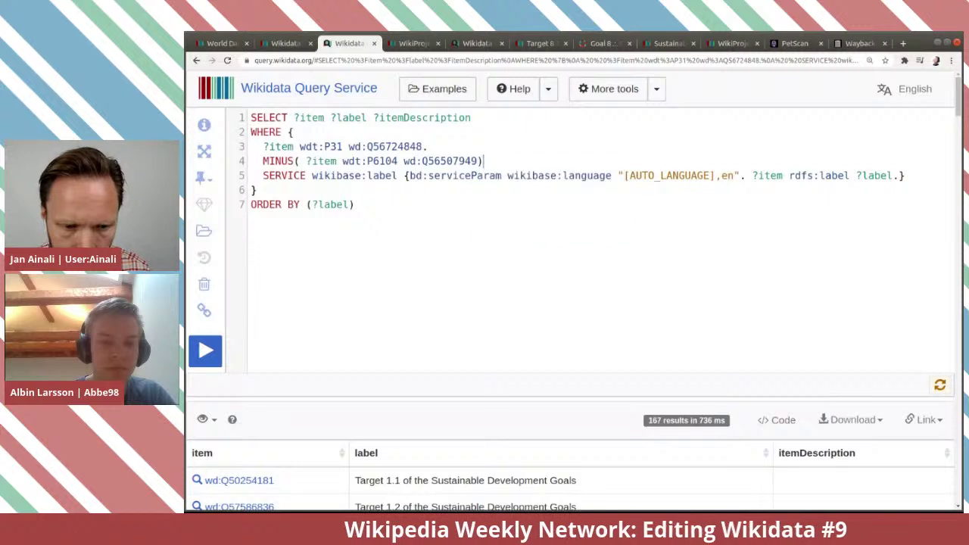
left_click(205, 353)
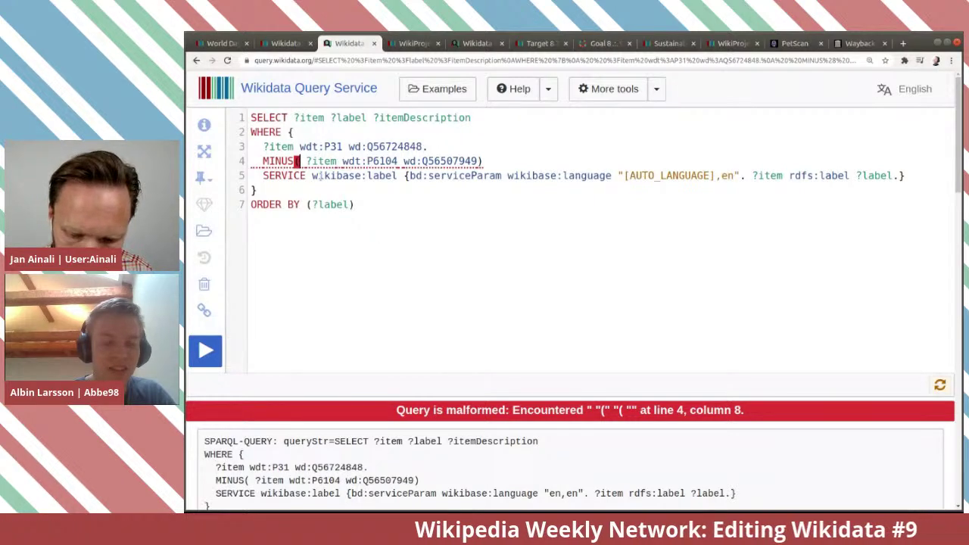
Replace the MINUS clause's parentheses with curly braces and rerun the query.
key("Delete")
type("{")
key("Right")
key("Right")
key("Right")
key("Right")
key("Right")
key("Right")
key("Right")
key("Right")
key("Right")
key("Right")
key("Right")
key("Right")
key("Right")
key("Right")
key("Right")
key("Right")
key("Right")
key("Right")
key("Right")
key("Right")
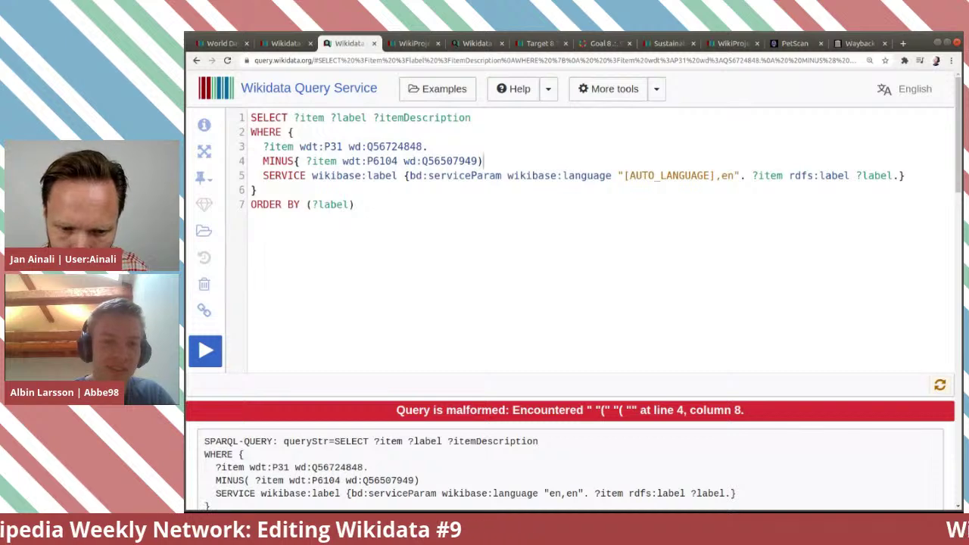
key("BackSpace")
type("}")
left_click(212, 366)
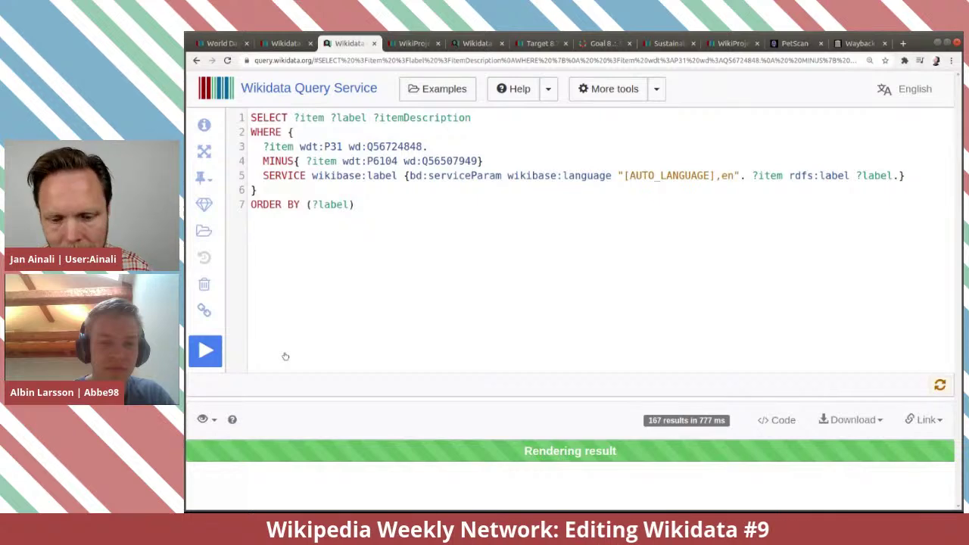
scroll(371, 345, "down", 3)
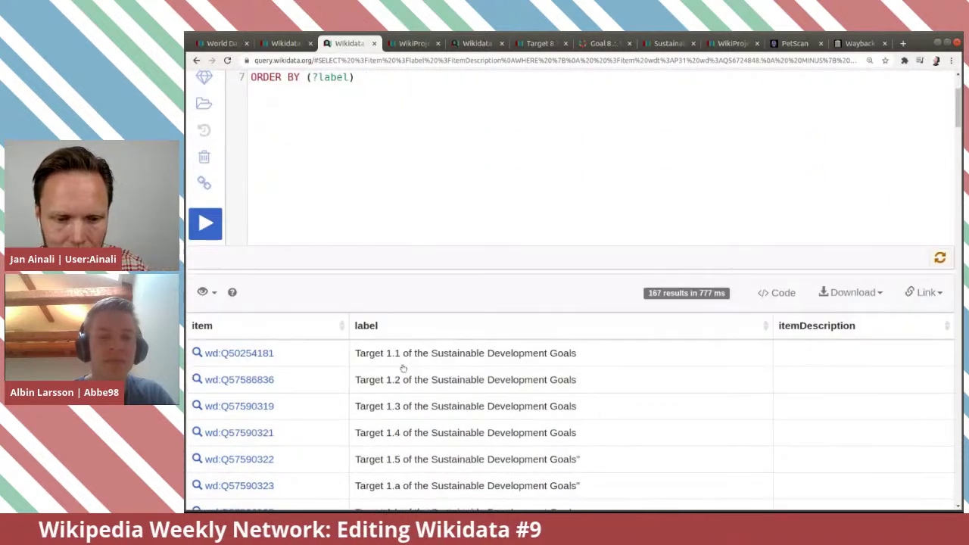
scroll(404, 369, "up", 3)
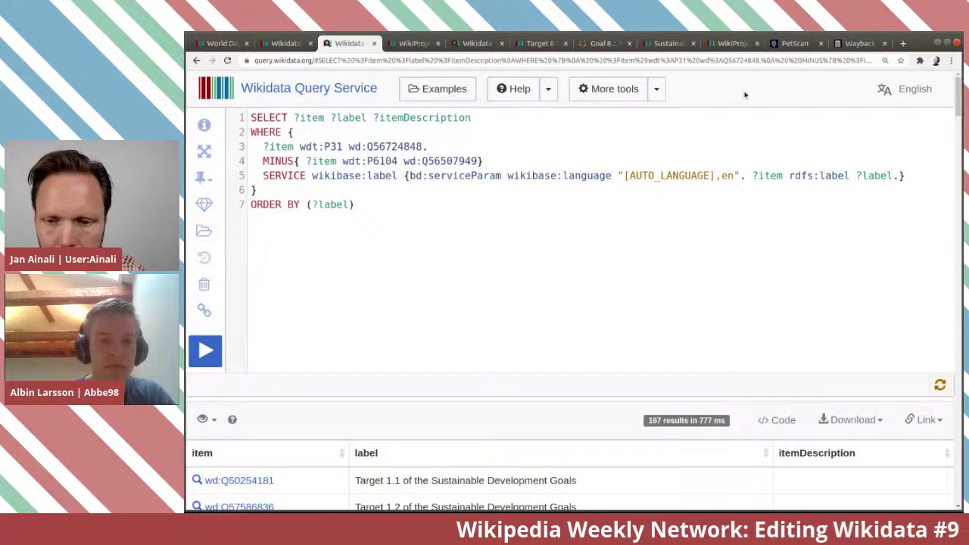
Switch to PetScan and examine its existing SPARQL query and result list, comparing the query with the one in Wikidata Query Service.
left_click(780, 45)
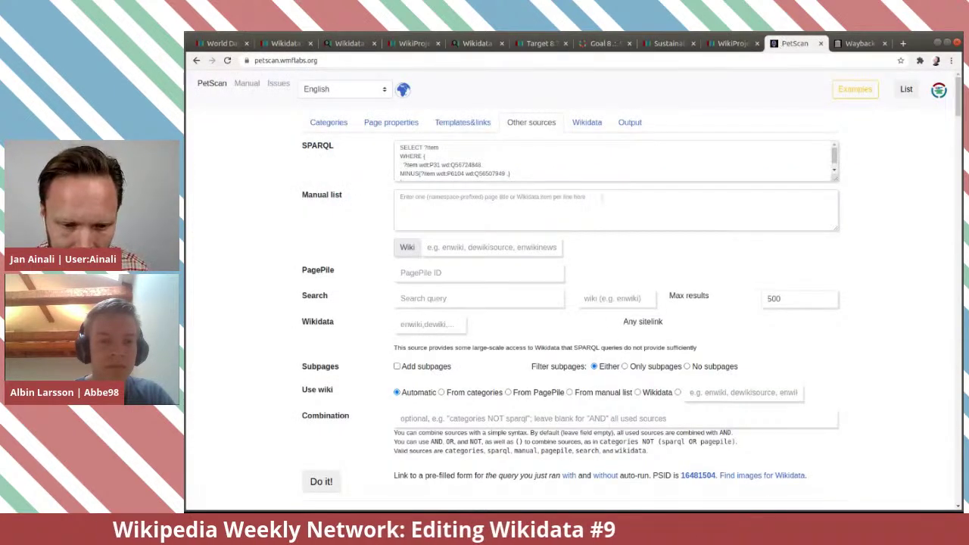
scroll(596, 167, "down", 1)
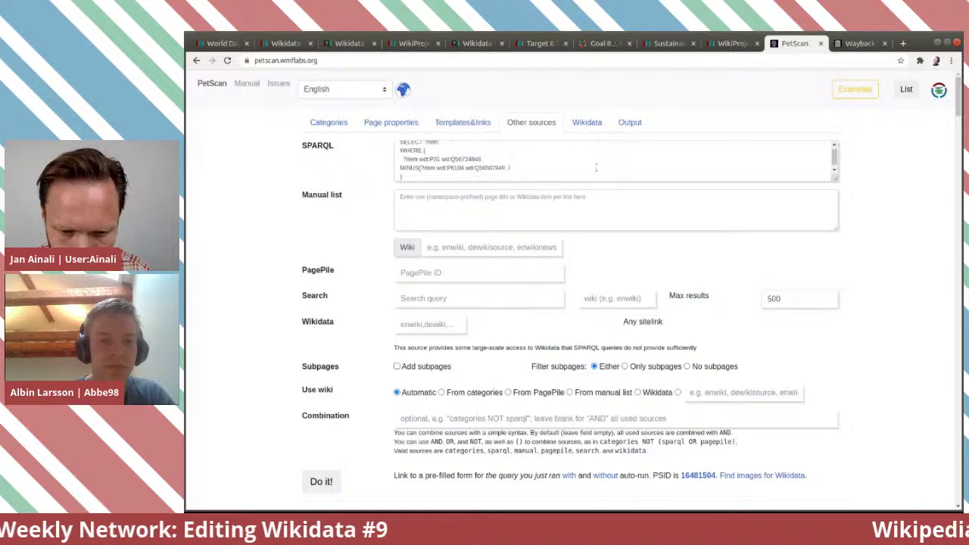
left_click(521, 164)
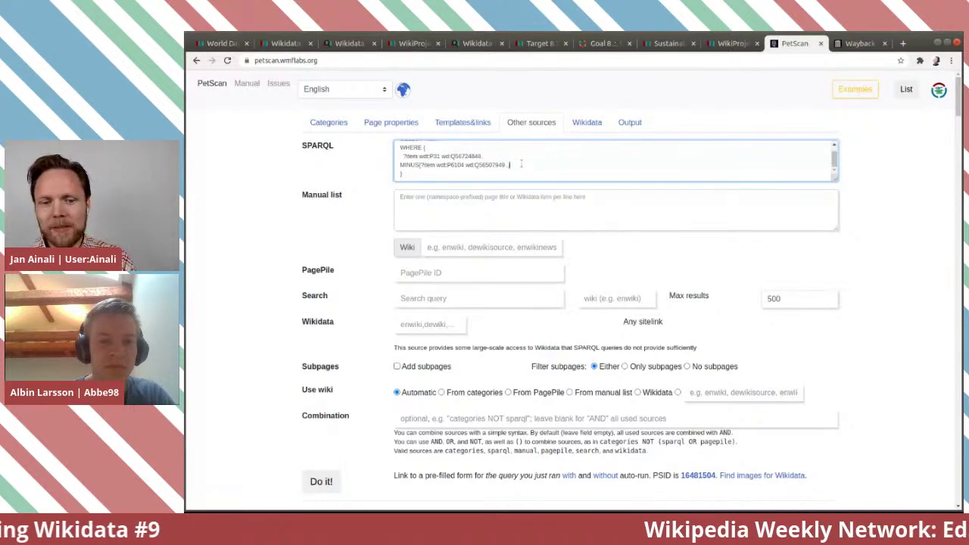
scroll(521, 164, "up", 1)
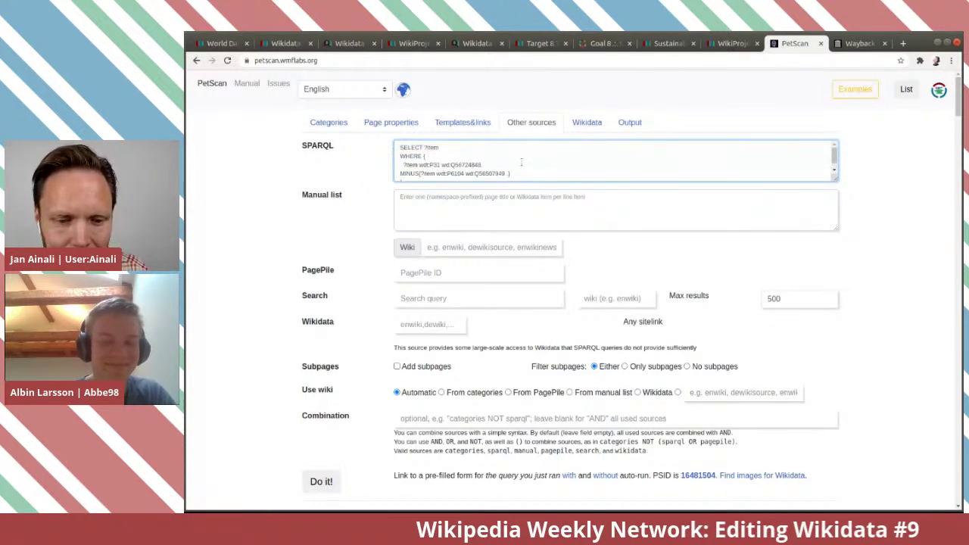
left_click(349, 43)
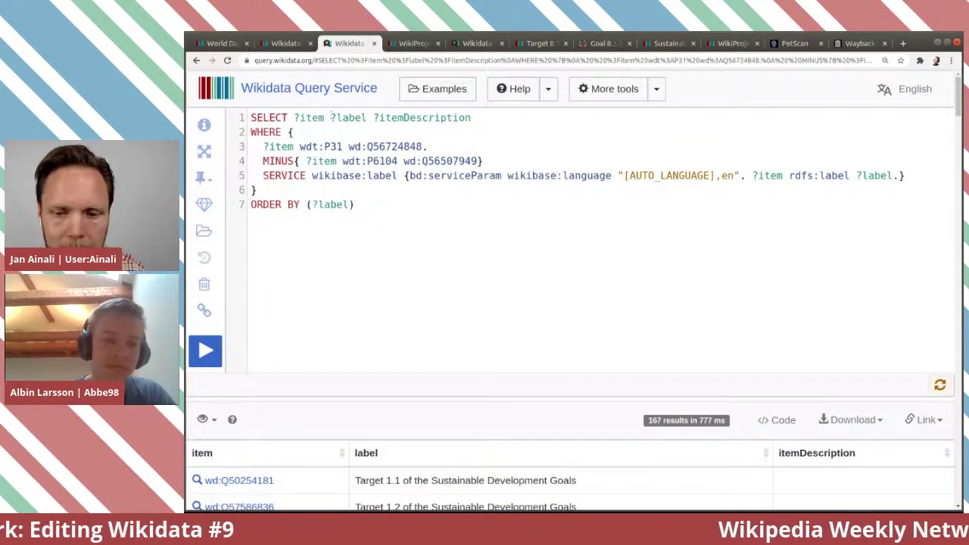
left_click(795, 43)
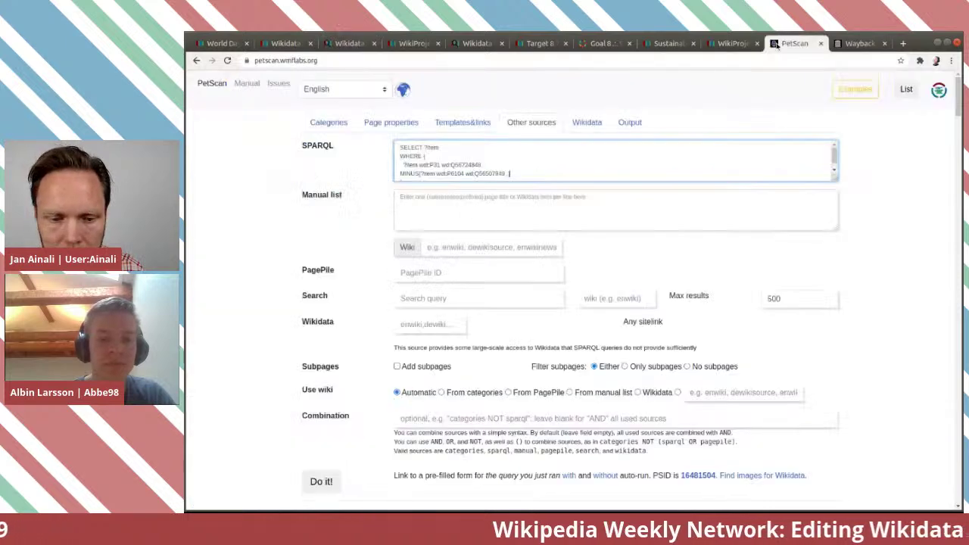
scroll(772, 297, "down", 1)
scroll(855, 310, "down", 1)
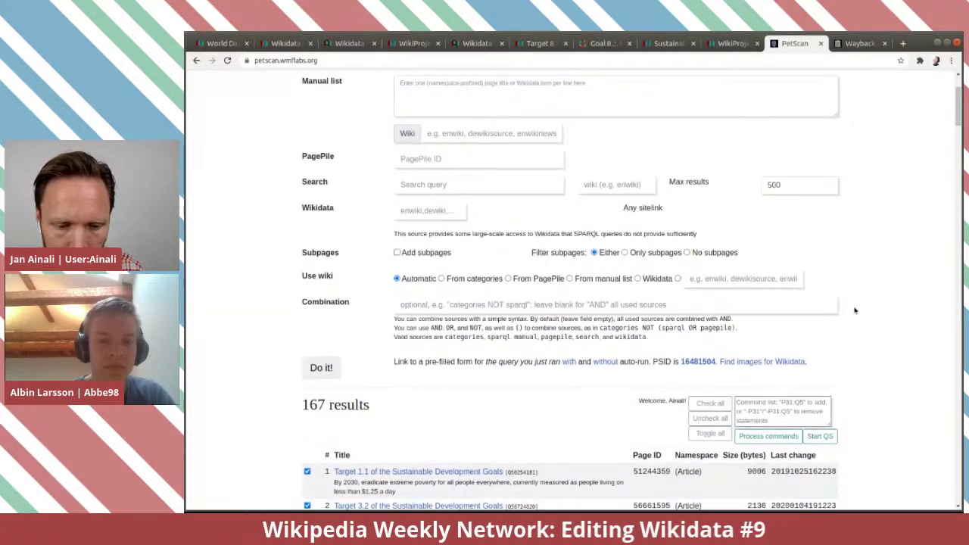
scroll(855, 309, "down", 3)
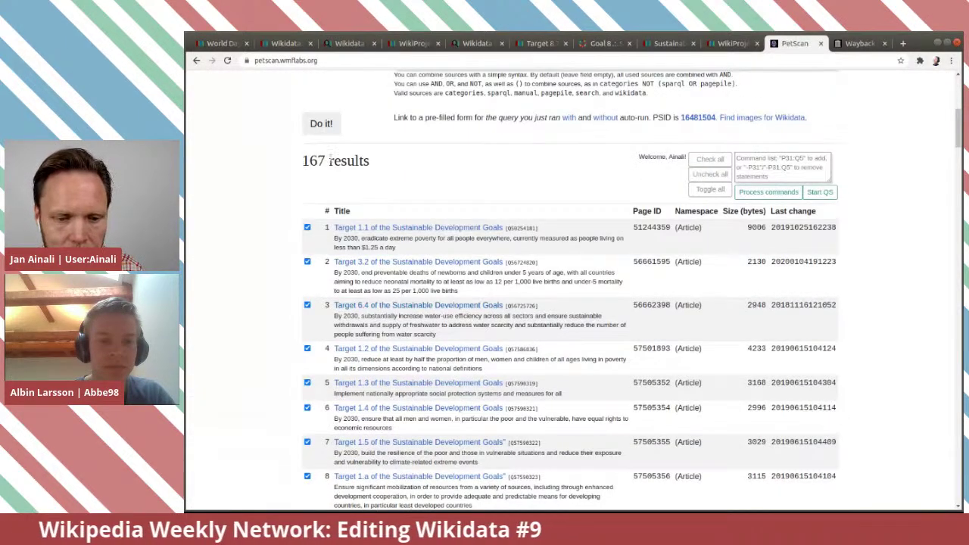
scroll(358, 261, "up", 5)
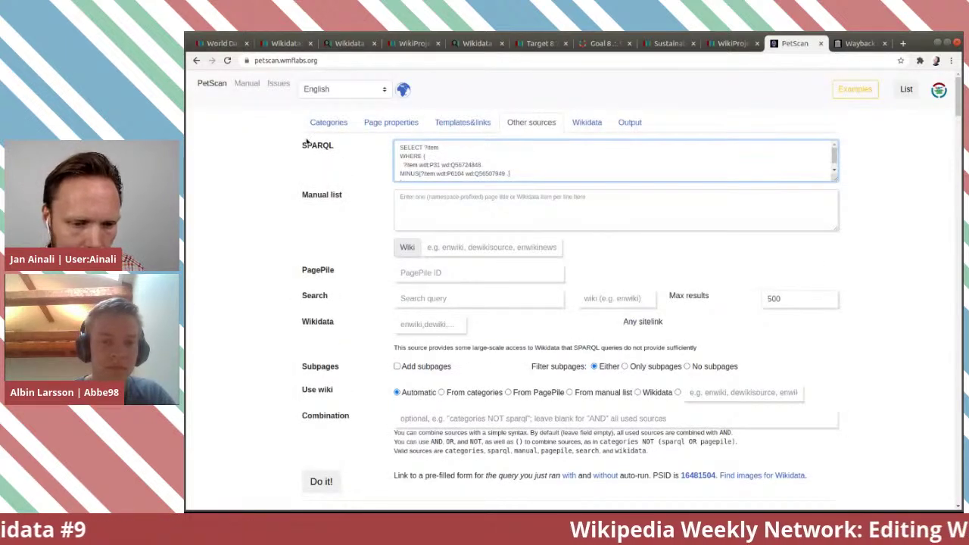
Reset PetScan to a blank form and open the empty SPARQL source field for entry.
left_click(209, 85)
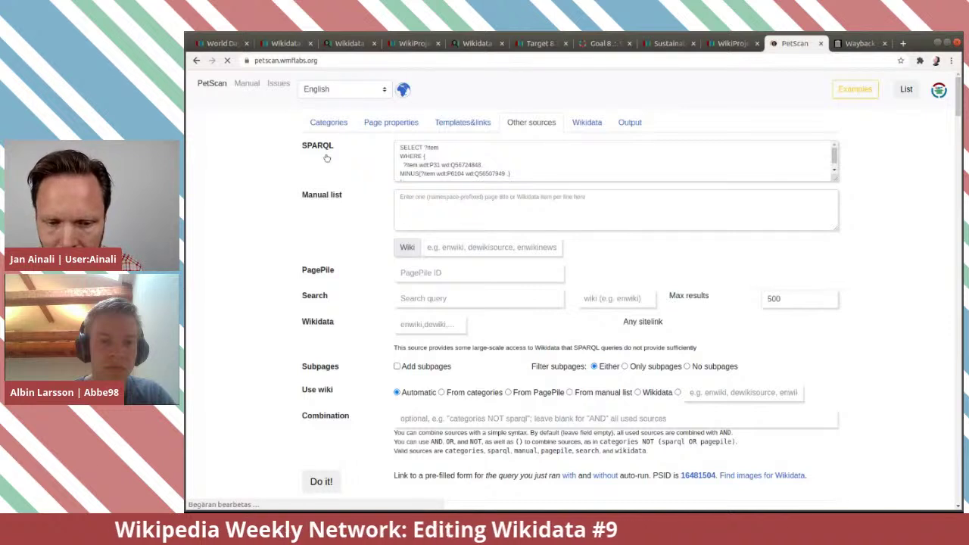
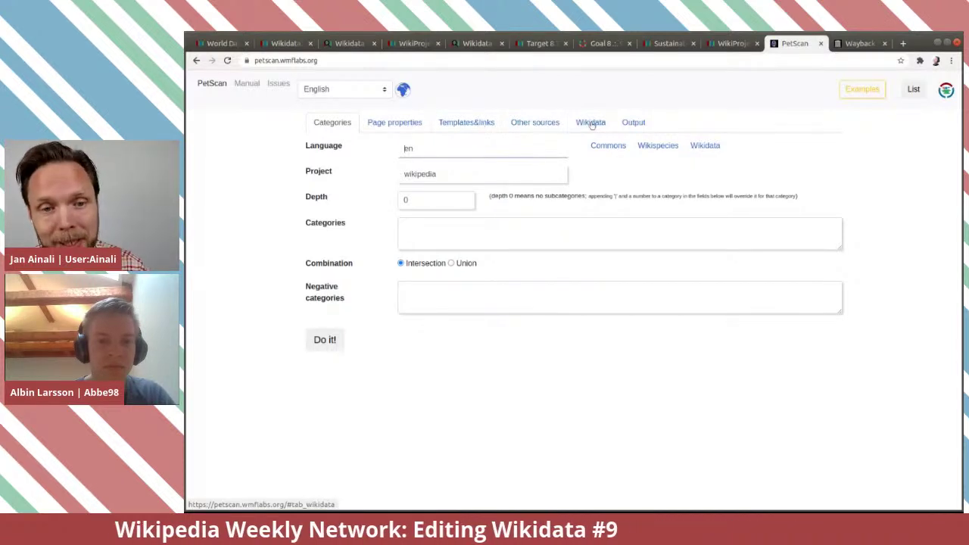
left_click(551, 126)
left_click(479, 153)
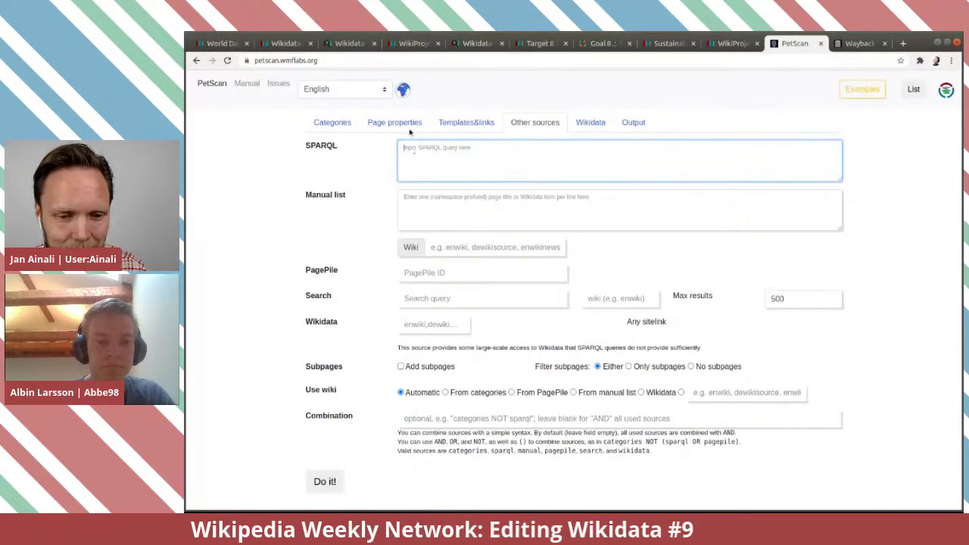
Copy the query without its ORDER BY line from Wikidata Query Service into PetScan's SPARQL field.
left_click(353, 45)
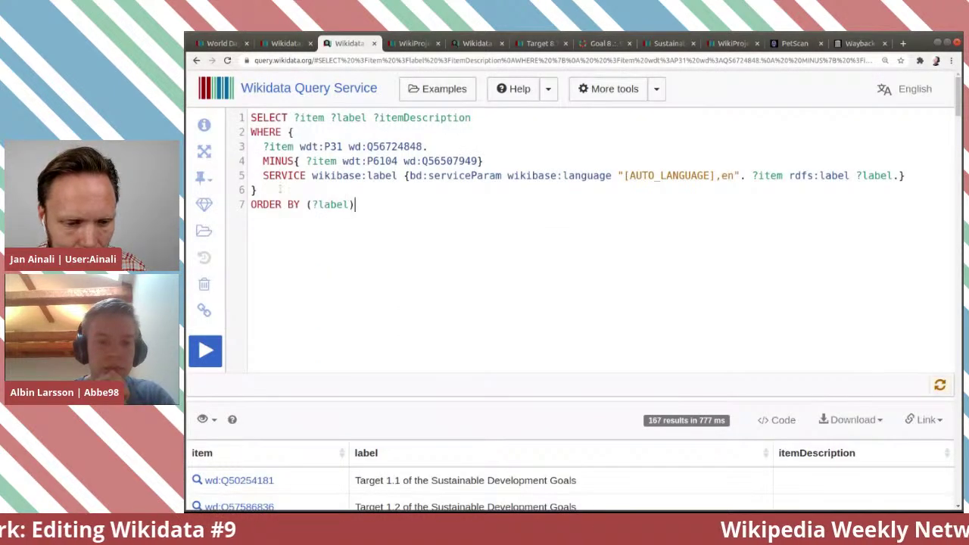
left_click_drag(280, 189, 249, 118)
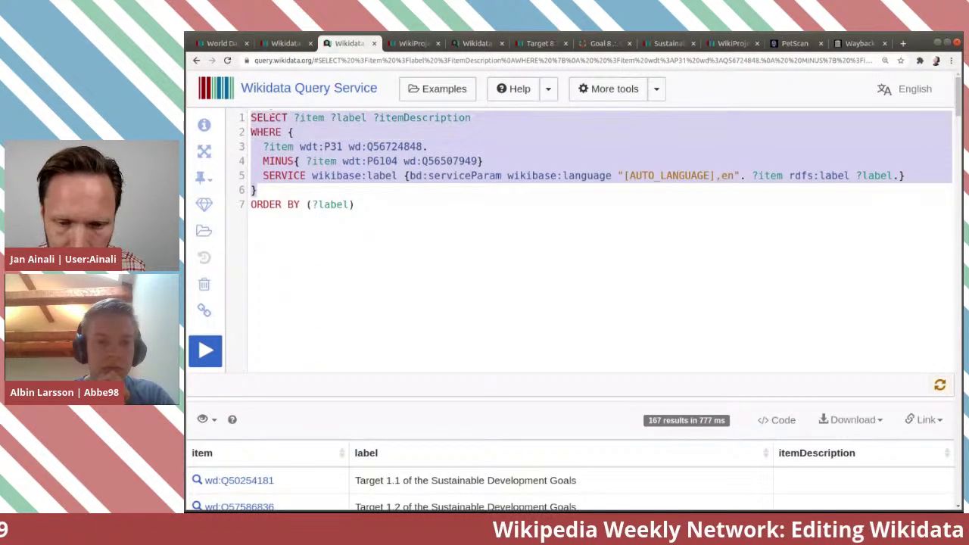
left_click(793, 43)
key("ctrl+v")
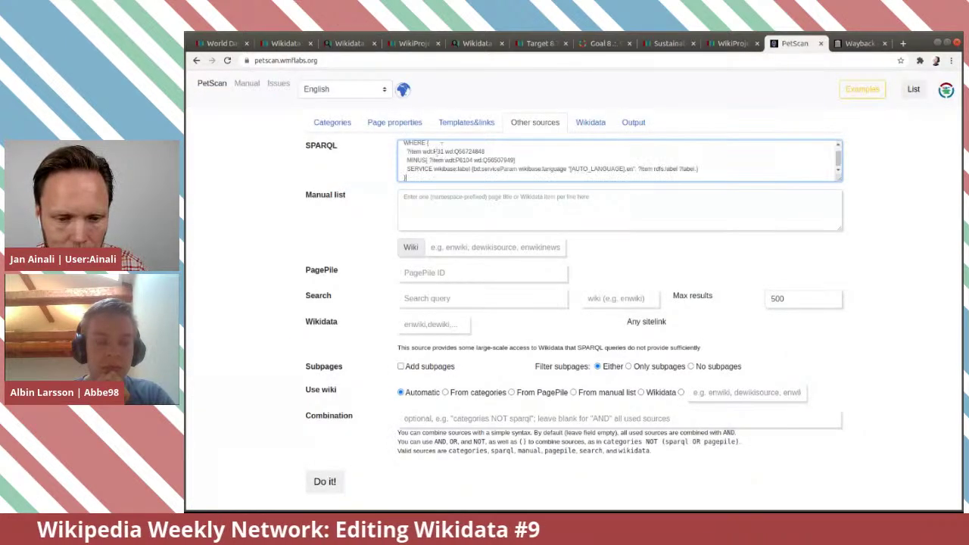
Reduce the pasted query to SELECT ?item without the label SERVICE line and run it in PetScan.
double_click(461, 168)
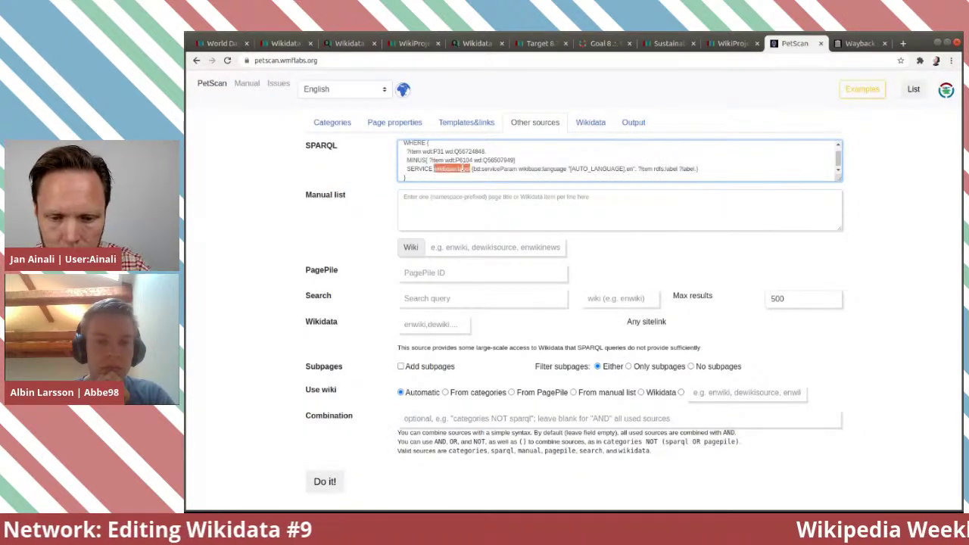
triple_click(462, 169)
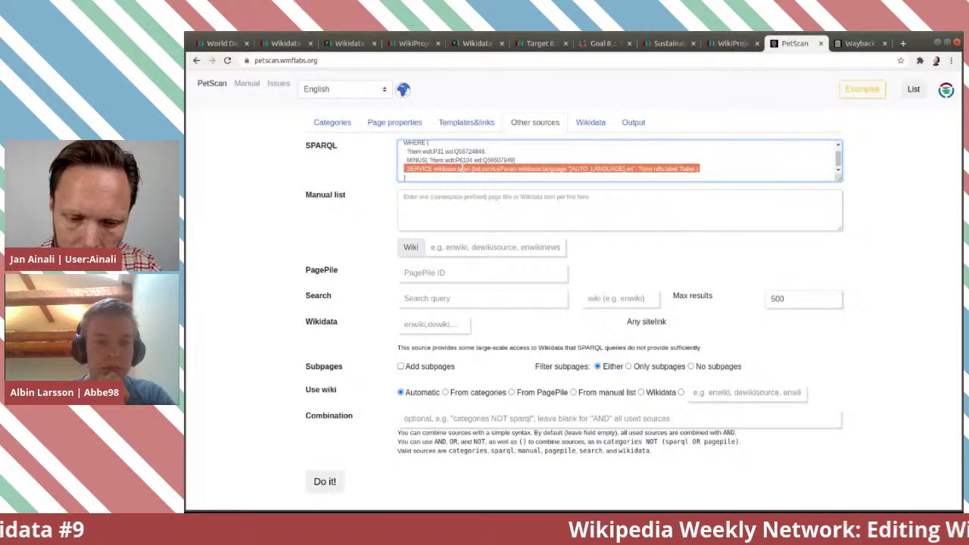
key("BackSpace")
scroll(465, 155, "up", 2)
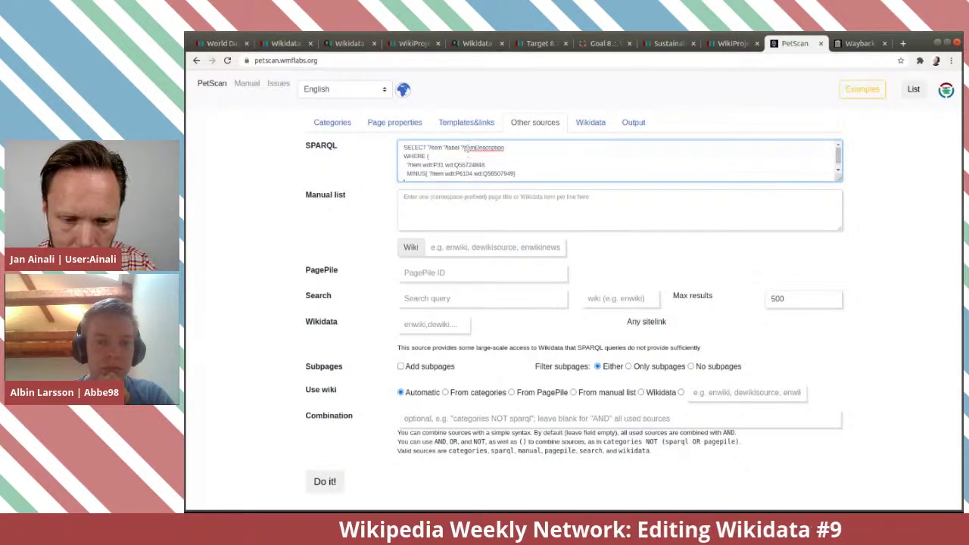
left_click_drag(443, 147, 510, 150)
key("BackSpace")
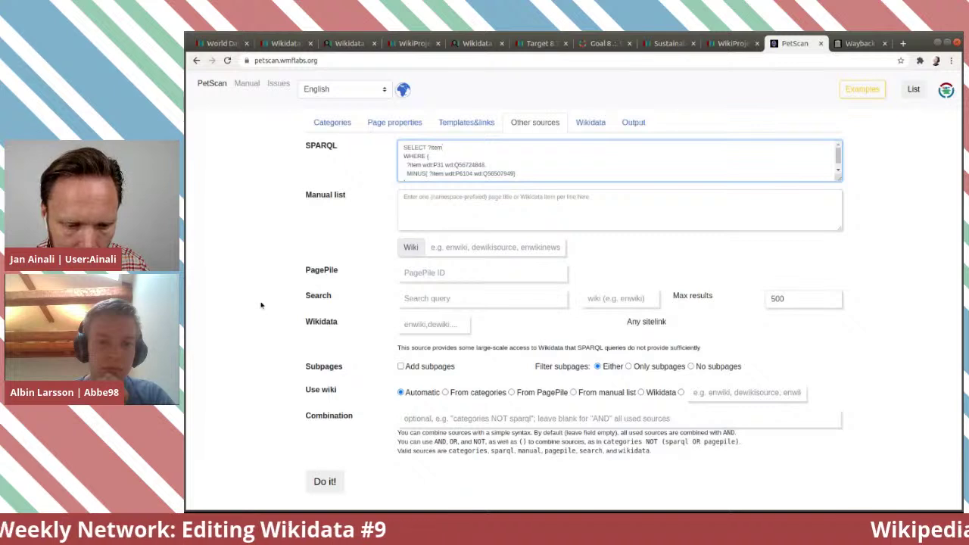
left_click(325, 482)
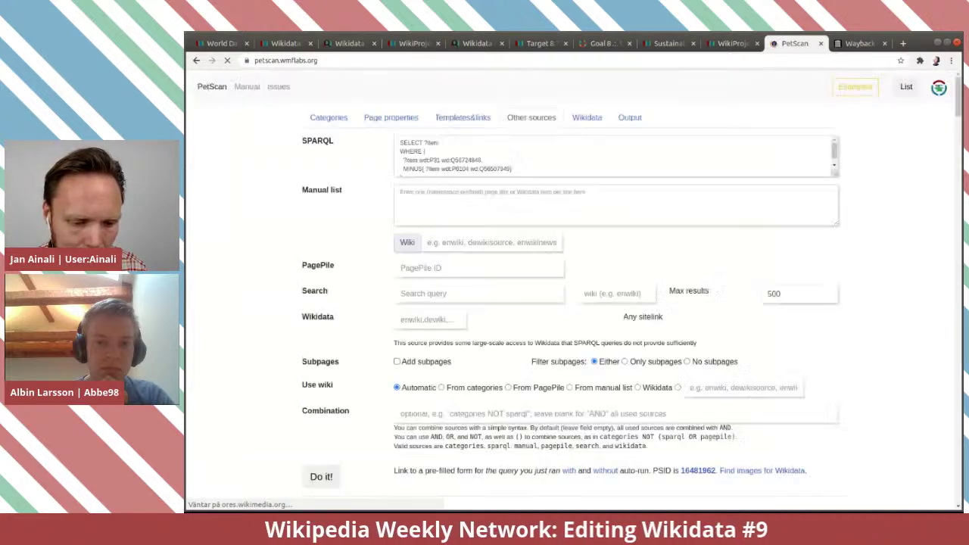
Examine the resulting list of goal targets and the command list box at an enlarged page size.
scroll(267, 298, "down", 3)
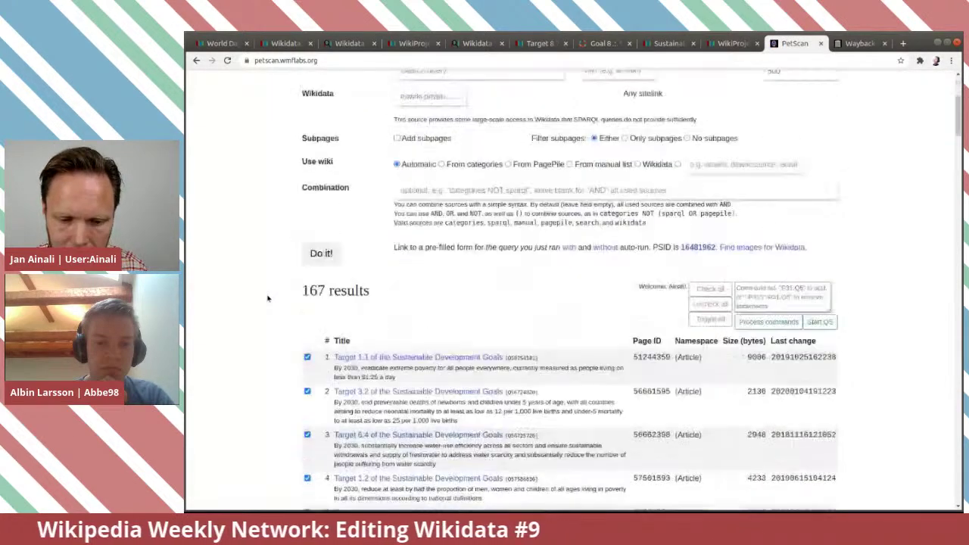
scroll(267, 298, "down", 4)
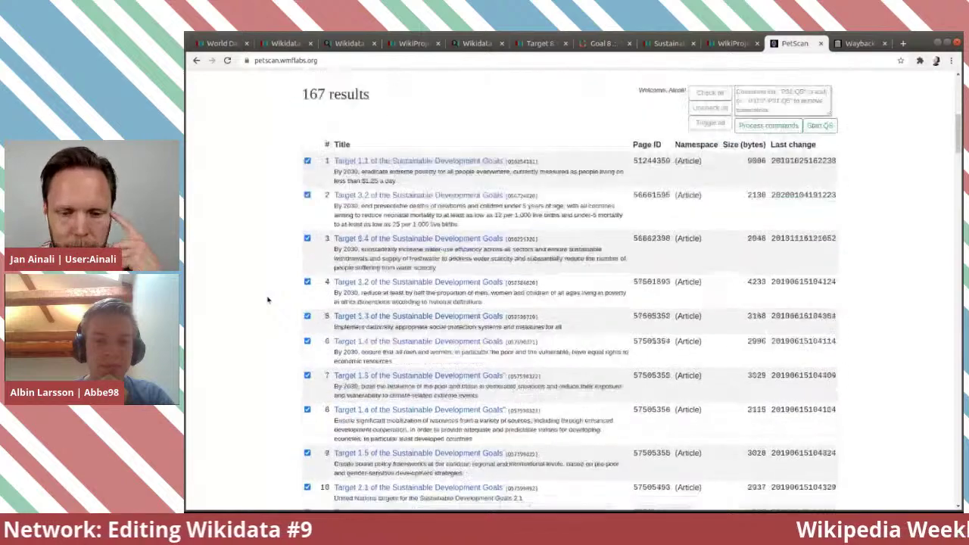
scroll(268, 299, "up", 3)
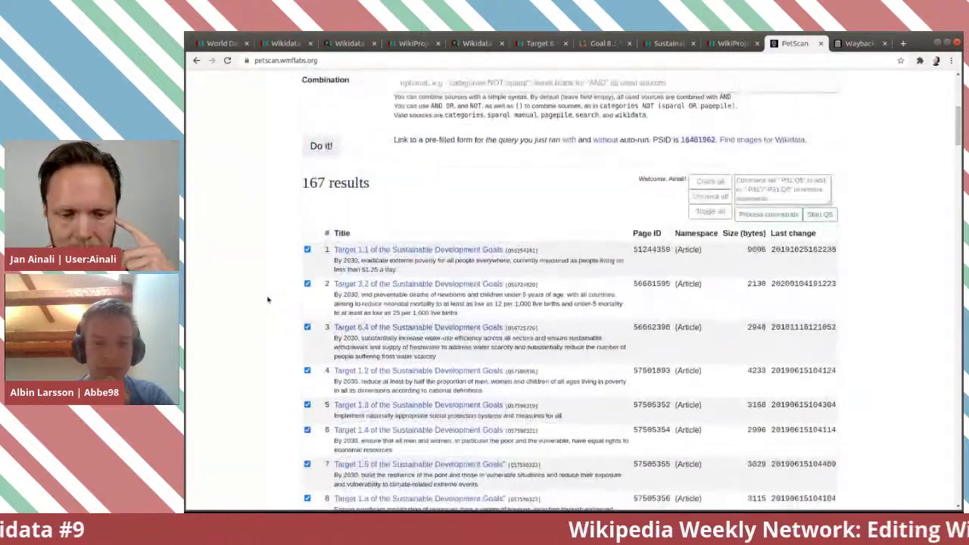
scroll(338, 340, "up", 1)
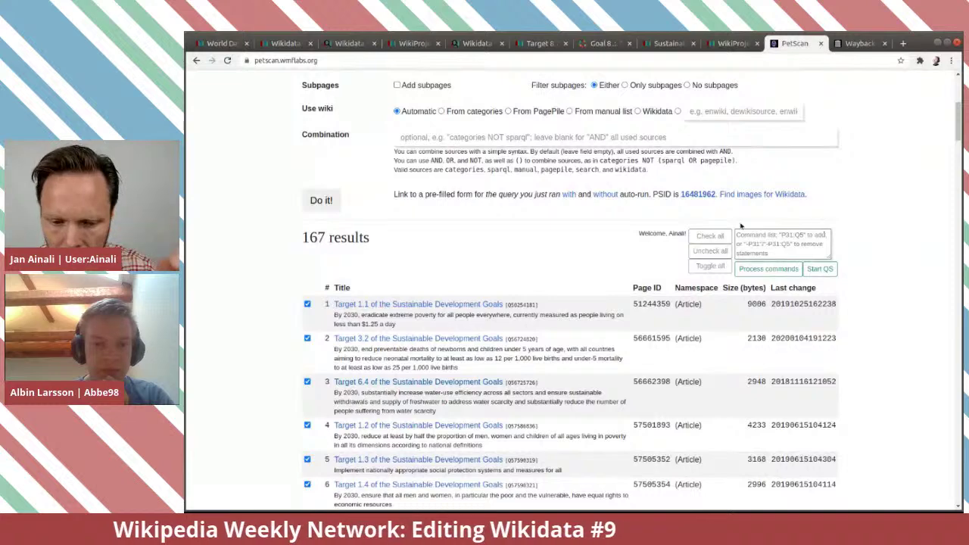
key("ctrl+plus")
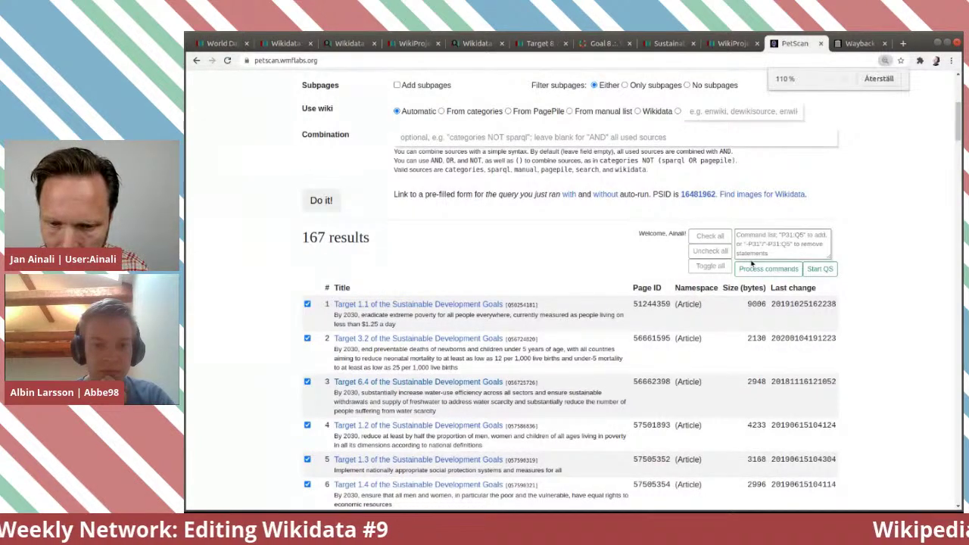
key("ctrl+plus")
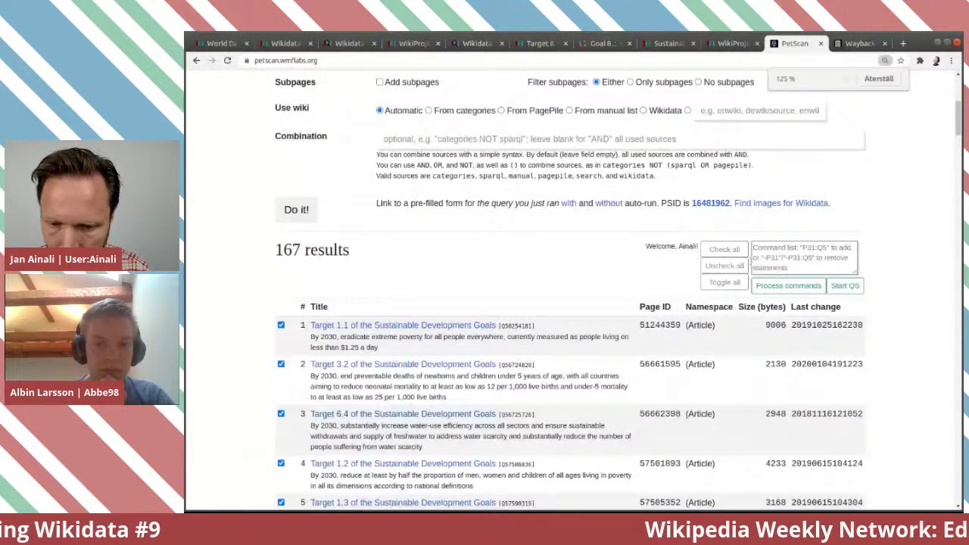
key("ctrl+plus")
scroll(753, 250, "down", 1)
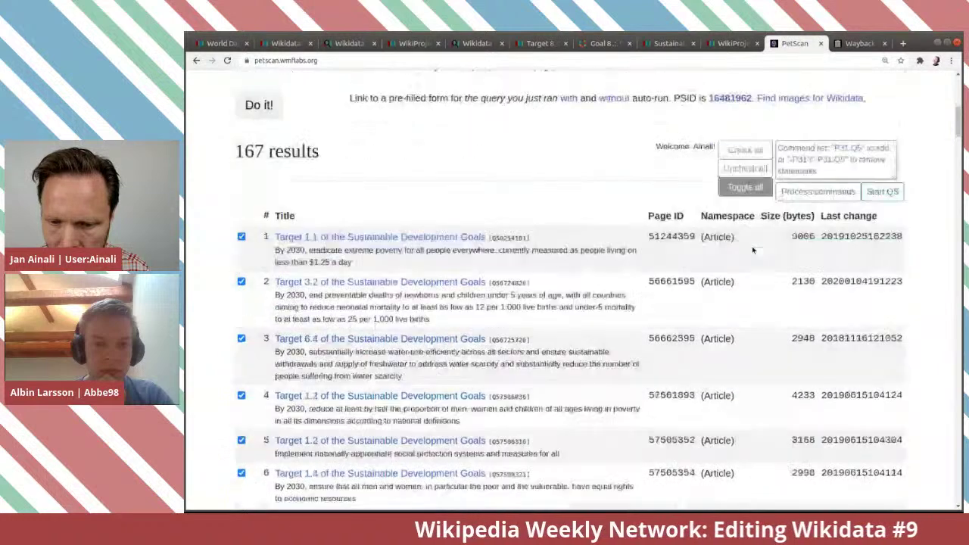
left_click(843, 151)
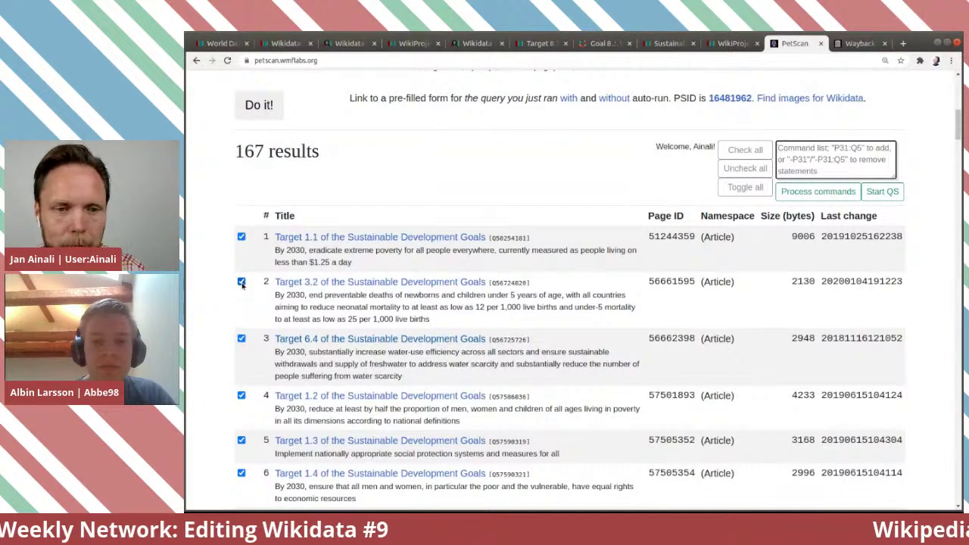
left_click(841, 167)
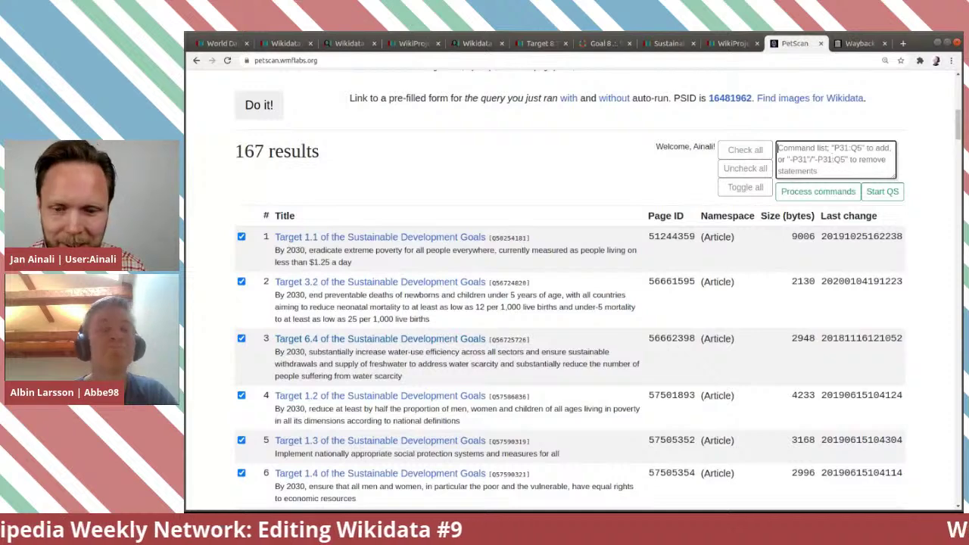
left_click(833, 163)
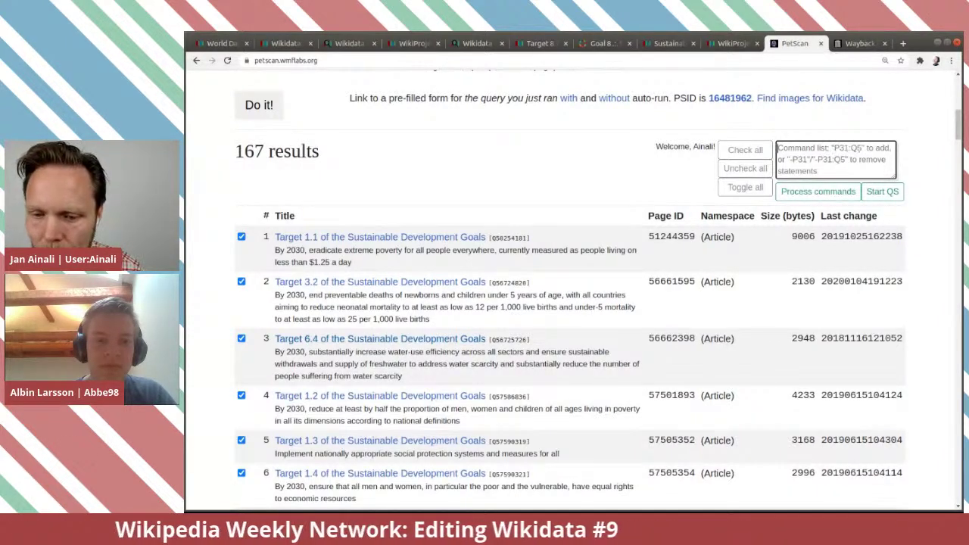
Copy "P6104 wd:Q56507949" from the query's MINUS clause into the command list box above the results.
scroll(545, 287, "up", 1)
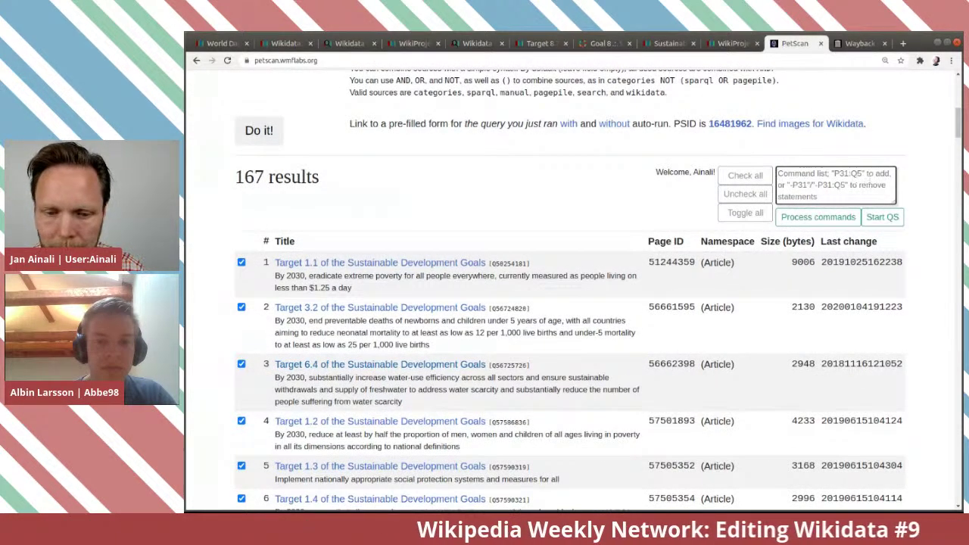
scroll(571, 288, "up", 5)
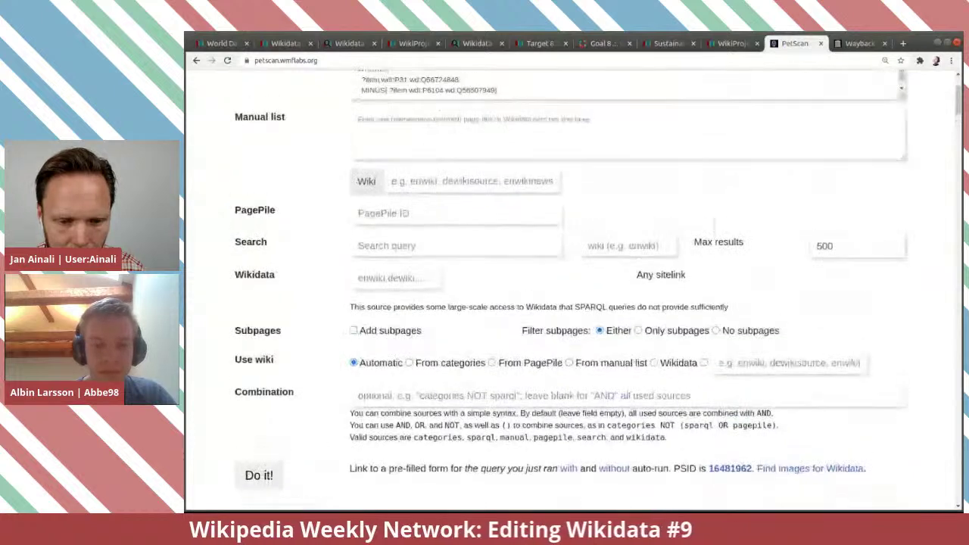
scroll(571, 288, "up", 1)
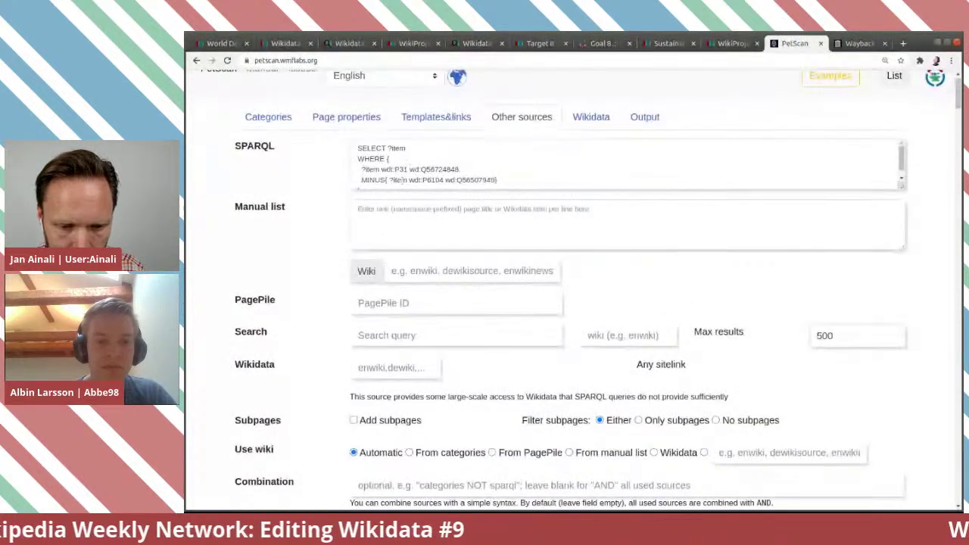
left_click_drag(422, 180, 496, 169)
key("ctrl+c")
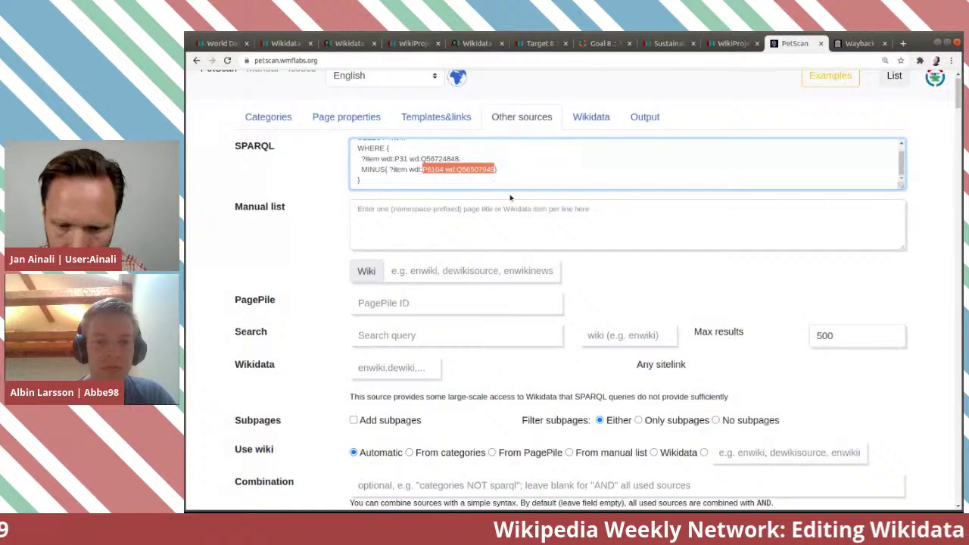
scroll(855, 322, "down", 4)
left_click(854, 322)
key("ctrl+v")
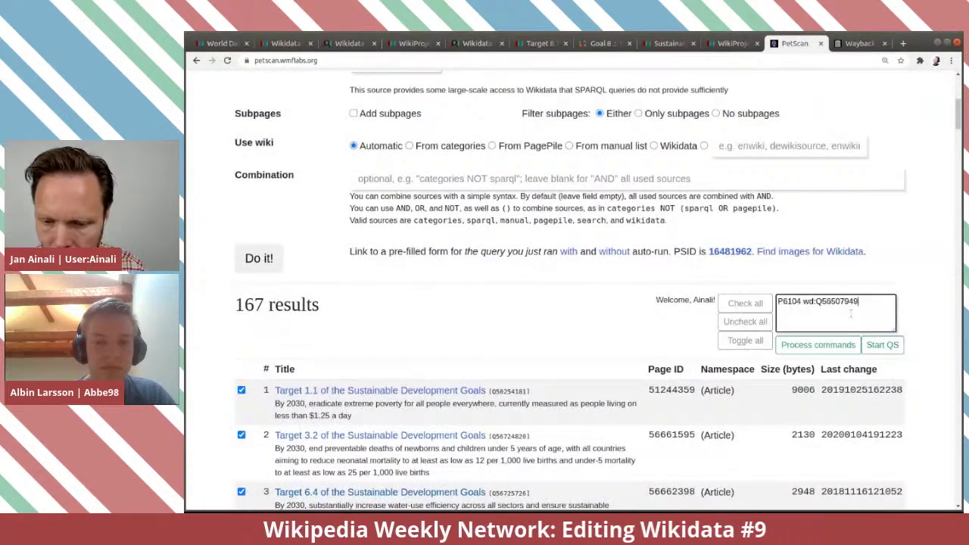
Rewrite the pasted command in the command list as P6104:Q56507949.
left_click(814, 302)
left_click(833, 345)
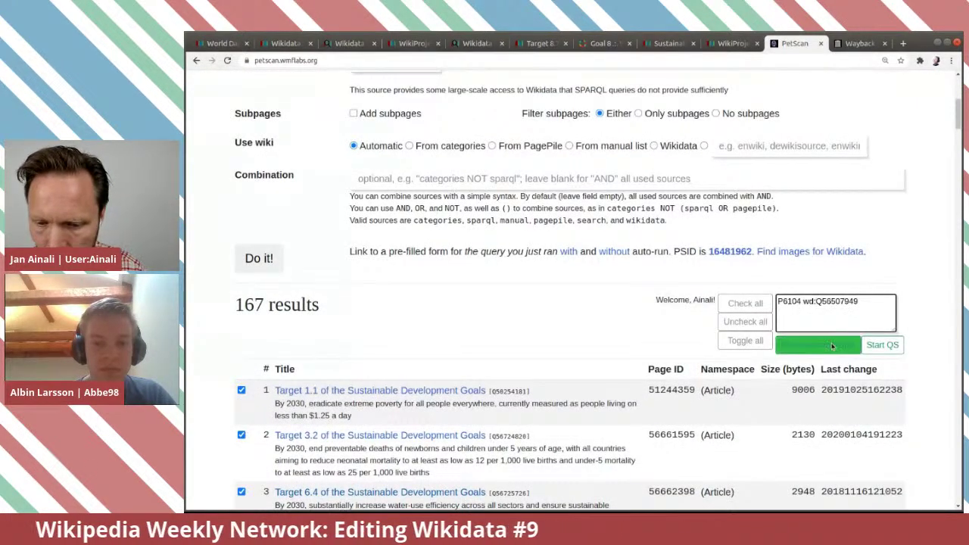
key("BackSpace")
key("BackSpace")
key("BackSpace")
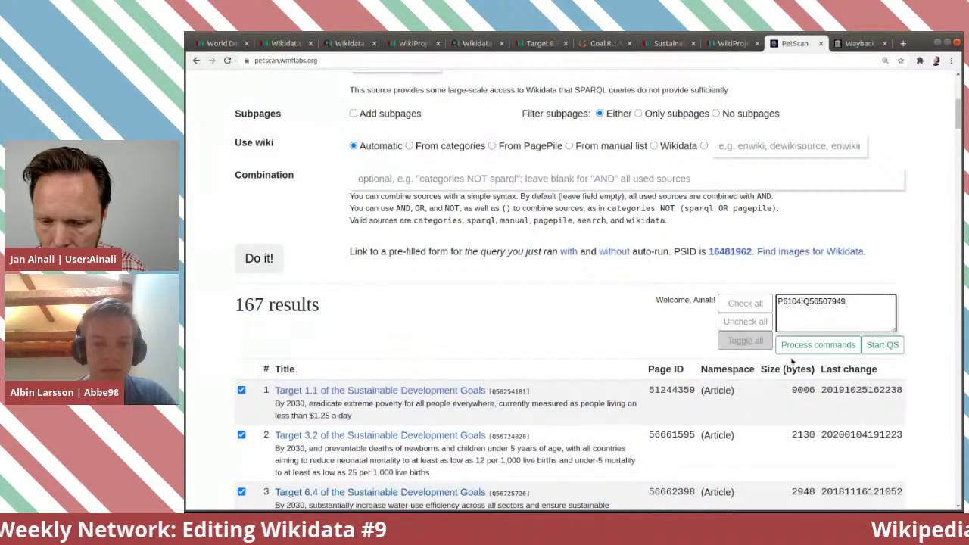
Process the command on all checked goal targets and follow the batch's progress.
scroll(799, 367, "down", 3)
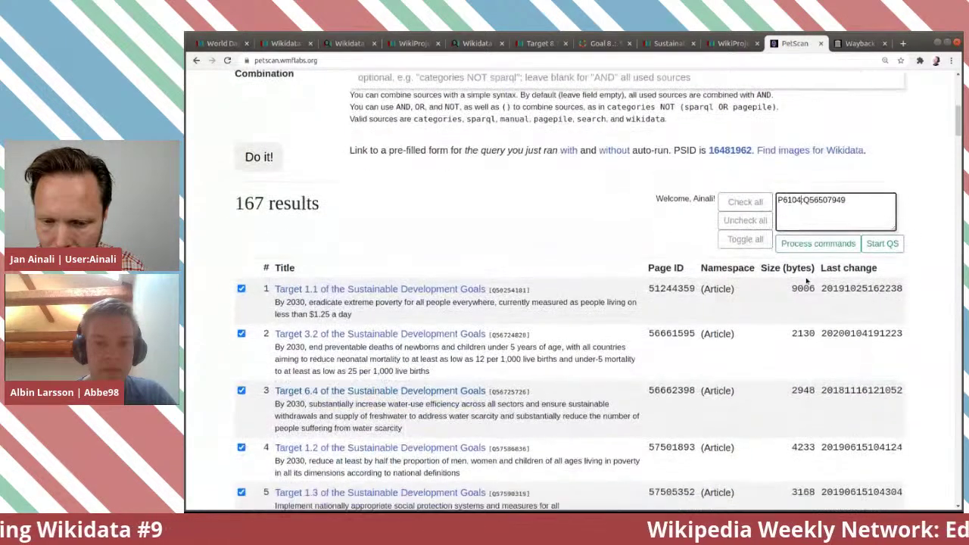
left_click(815, 219)
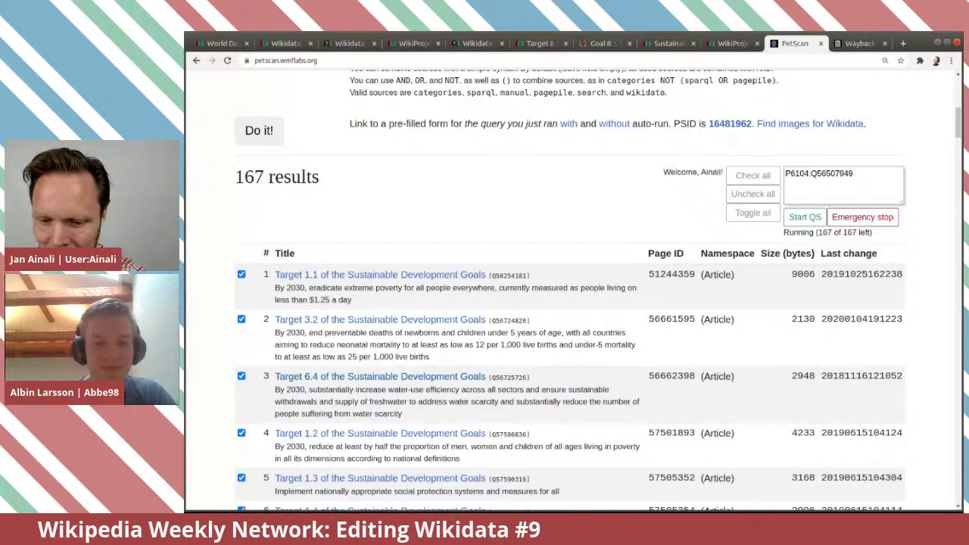
scroll(571, 276, "down", 1)
scroll(571, 287, "down", 1)
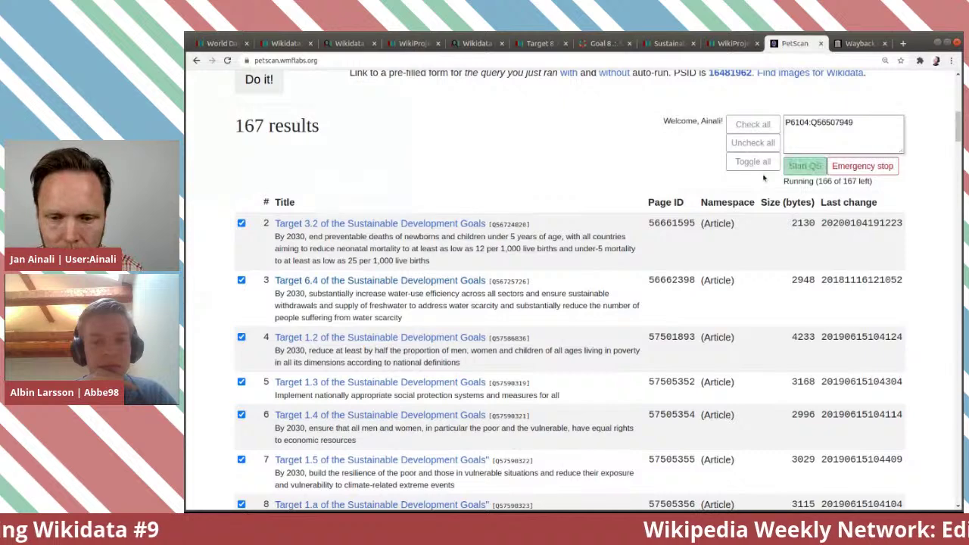
Switch to Wikidata, open the account's contributions and inspect the newest Target 1.1 edit for its maintained by WikiProject statement.
left_click(723, 43)
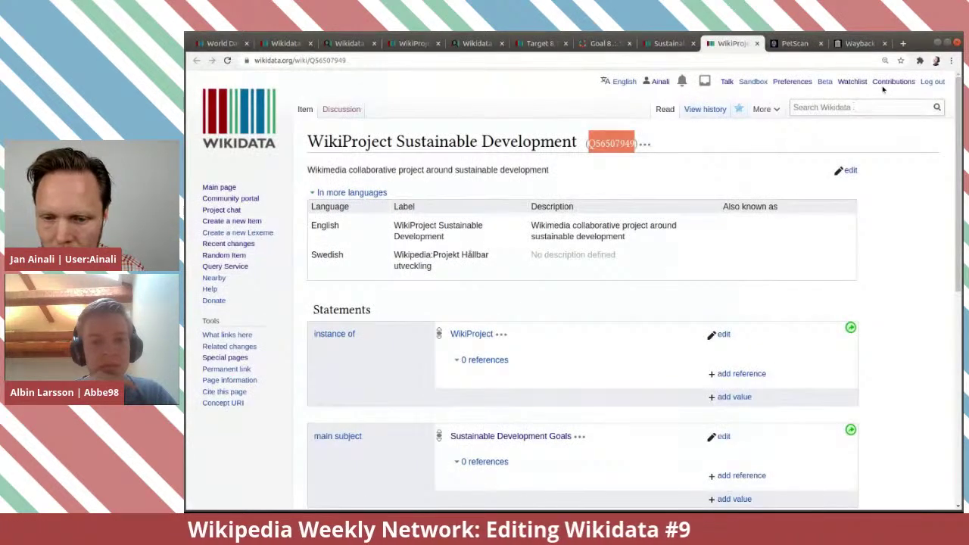
key("F5")
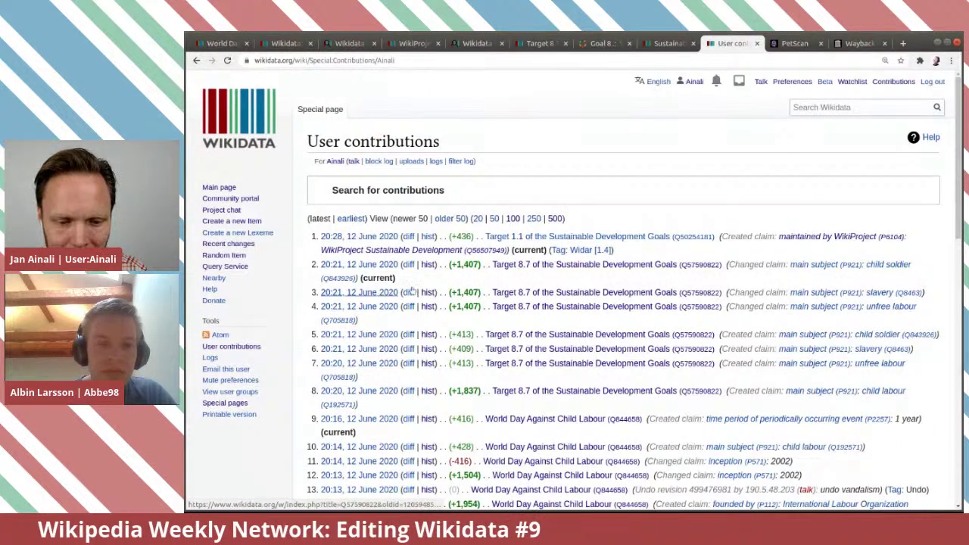
left_click(408, 237)
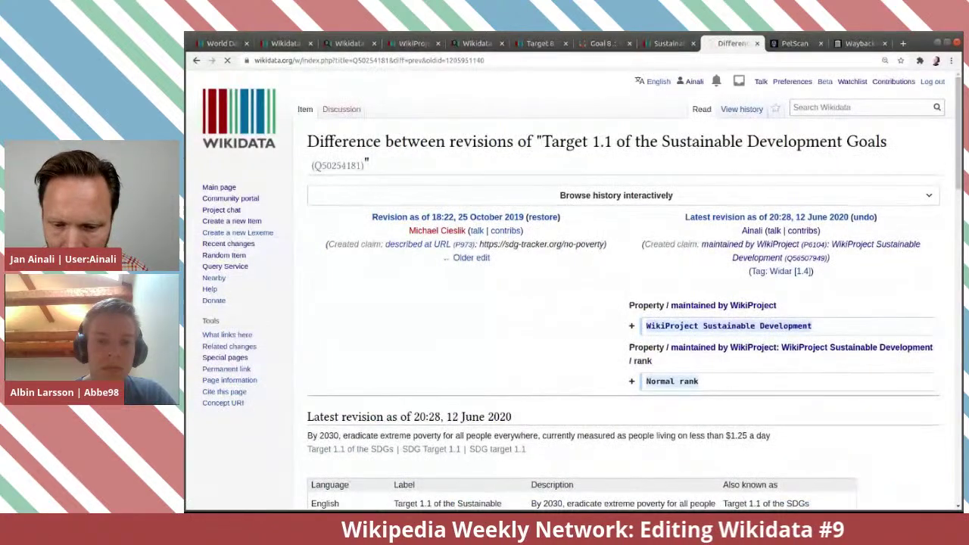
scroll(426, 350, "down", 2)
scroll(426, 352, "down", 10)
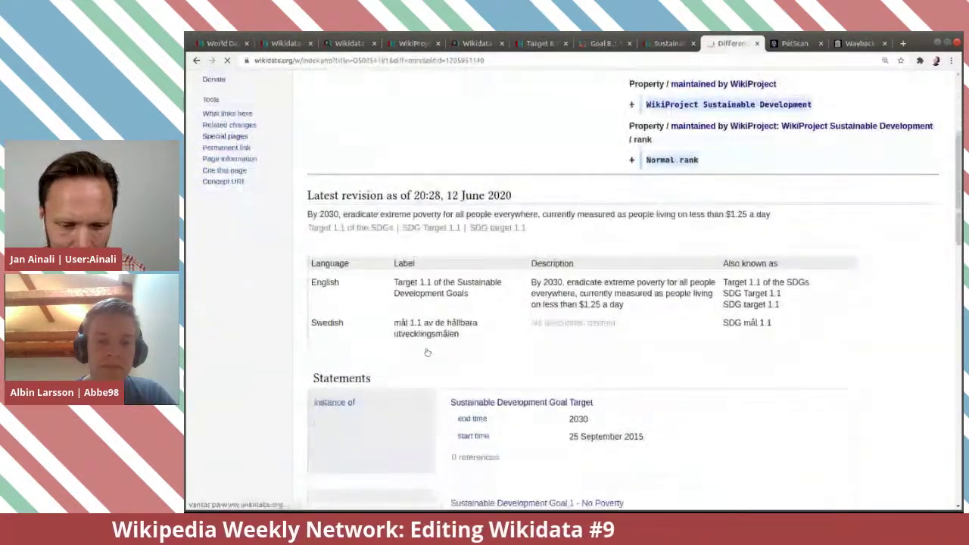
scroll(427, 352, "down", 6)
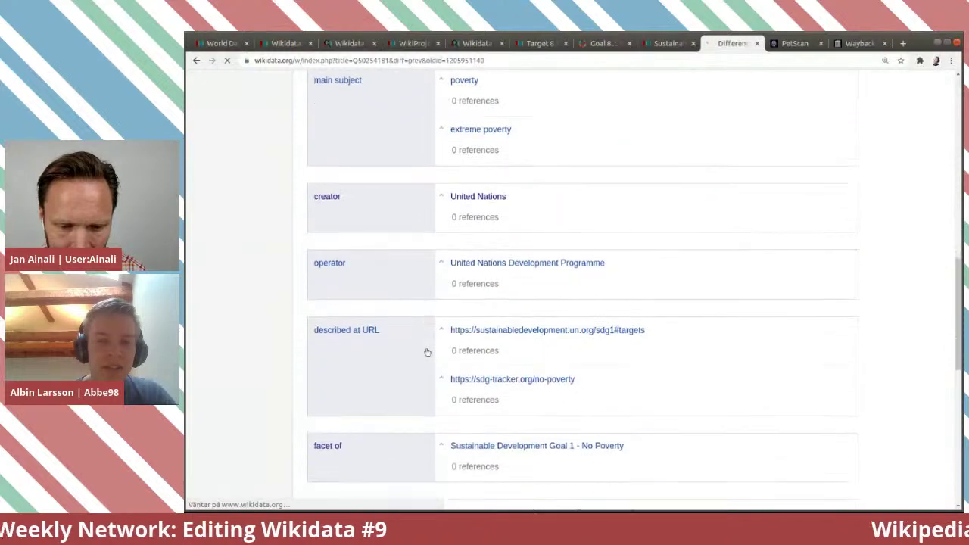
scroll(427, 352, "down", 5)
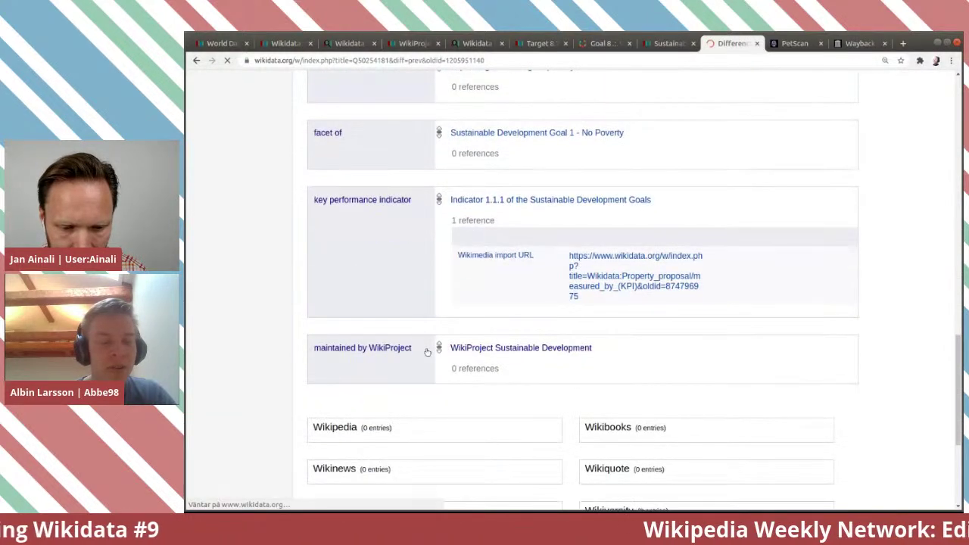
scroll(427, 353, "up", 14)
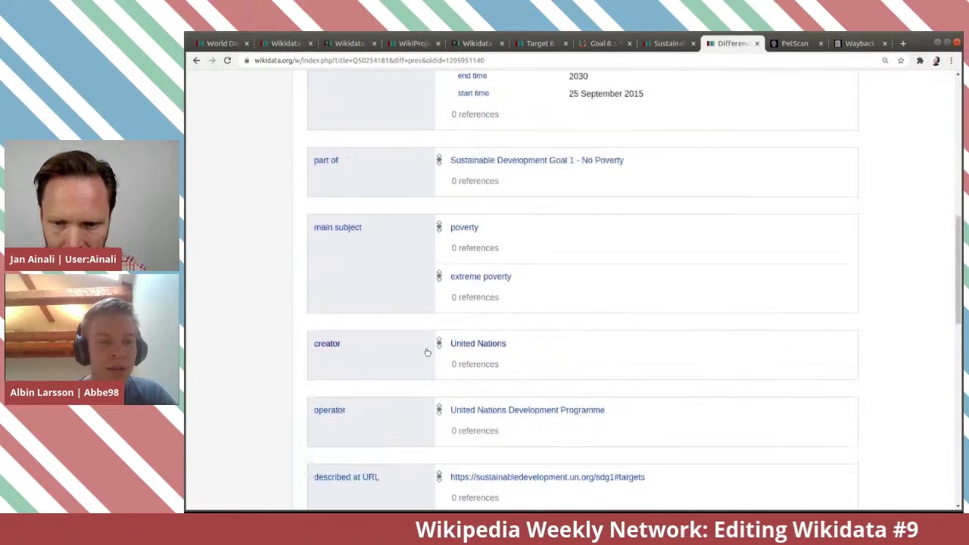
Switch back to PetScan.
left_click(792, 45)
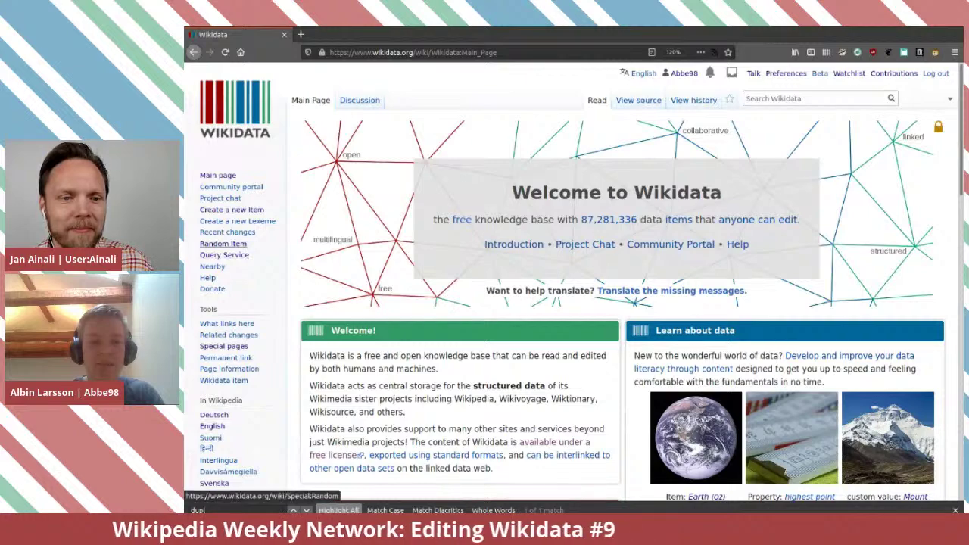
Open a random Wikidata item from the main page and look through its labels and statements.
left_click(224, 243)
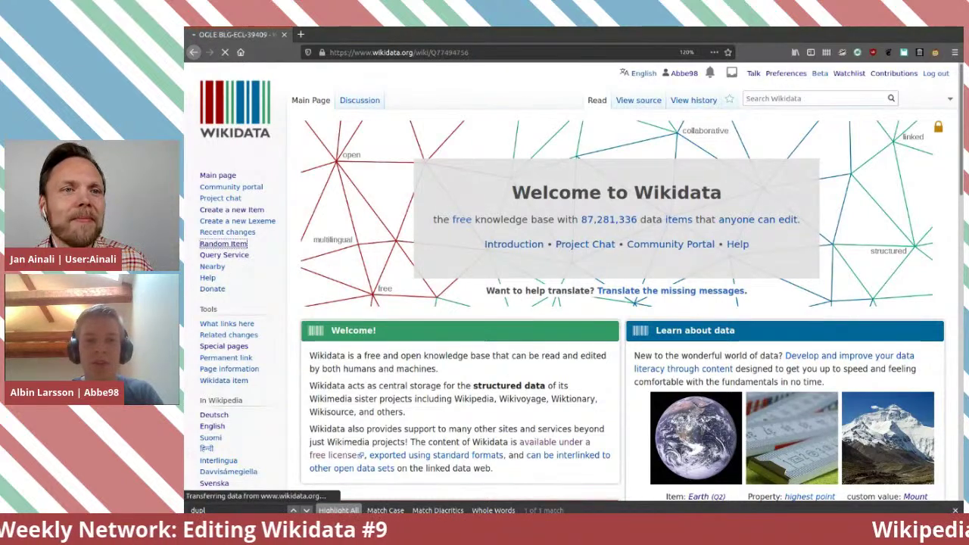
scroll(568, 303, "down", 5)
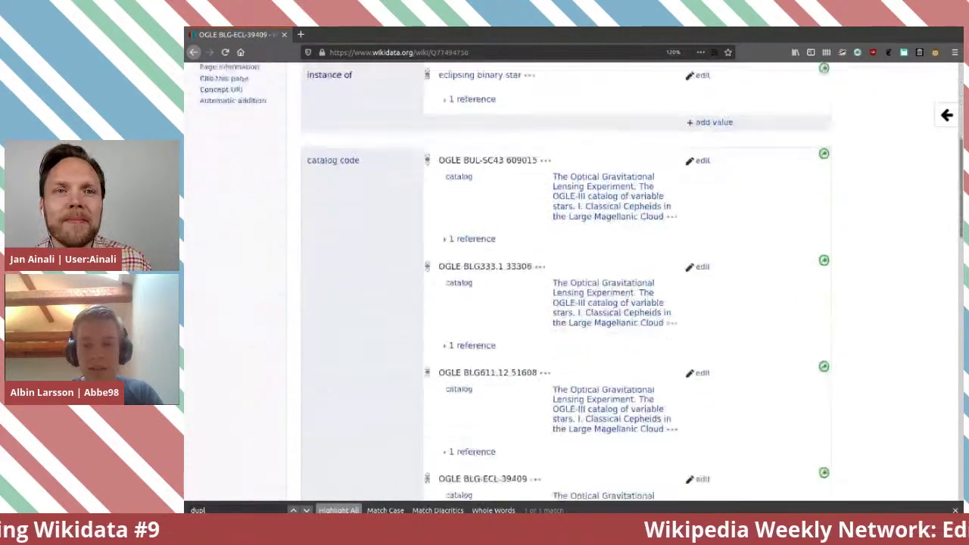
scroll(568, 302, "up", 5)
scroll(567, 302, "up", 1)
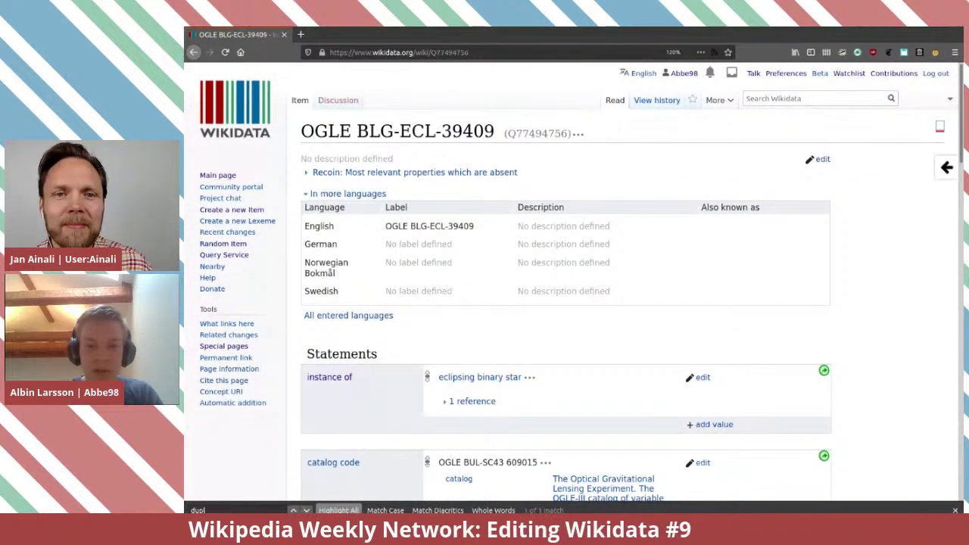
scroll(568, 303, "down", 3)
scroll(530, 303, "up", 3)
Open two more random items and examine the second one's language table, instance of and catalog code statements.
left_click(223, 244)
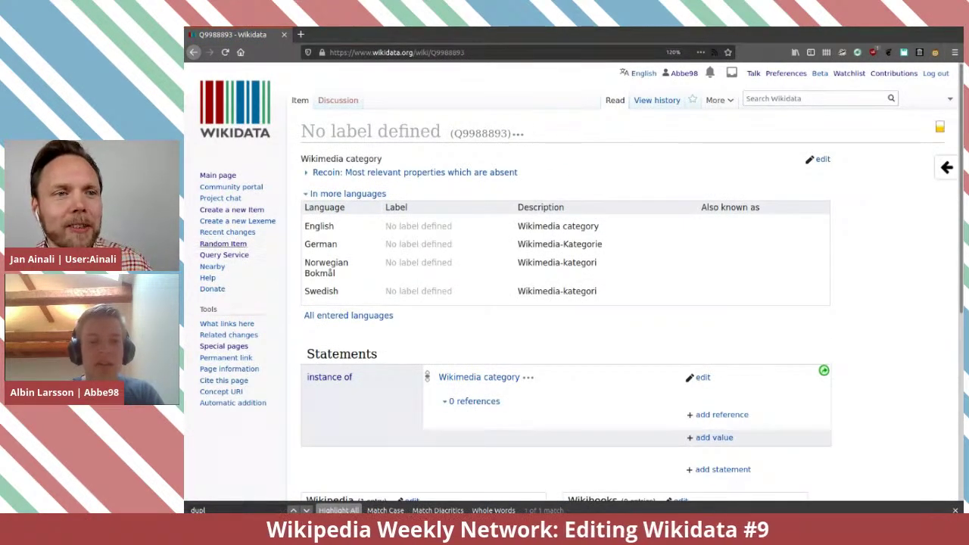
left_click(223, 244)
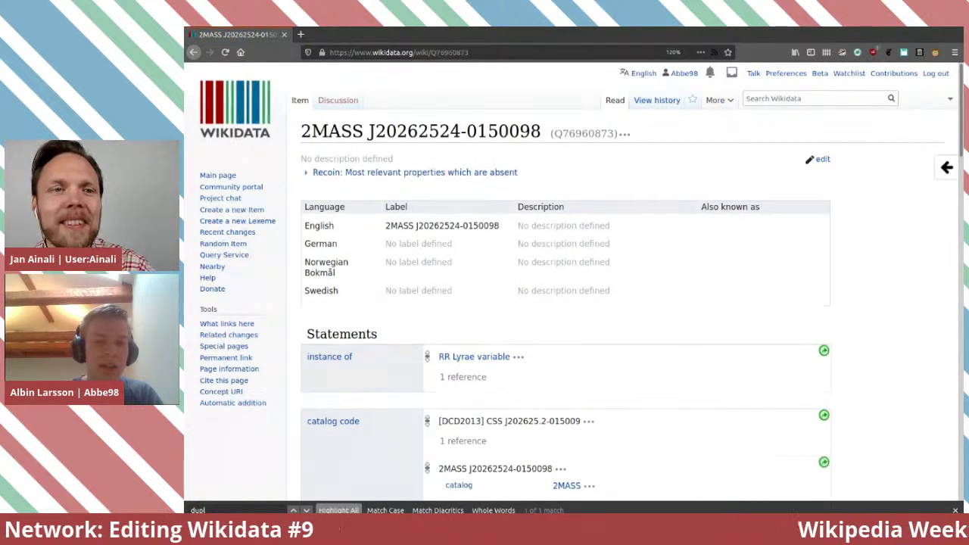
scroll(568, 303, "down", 3)
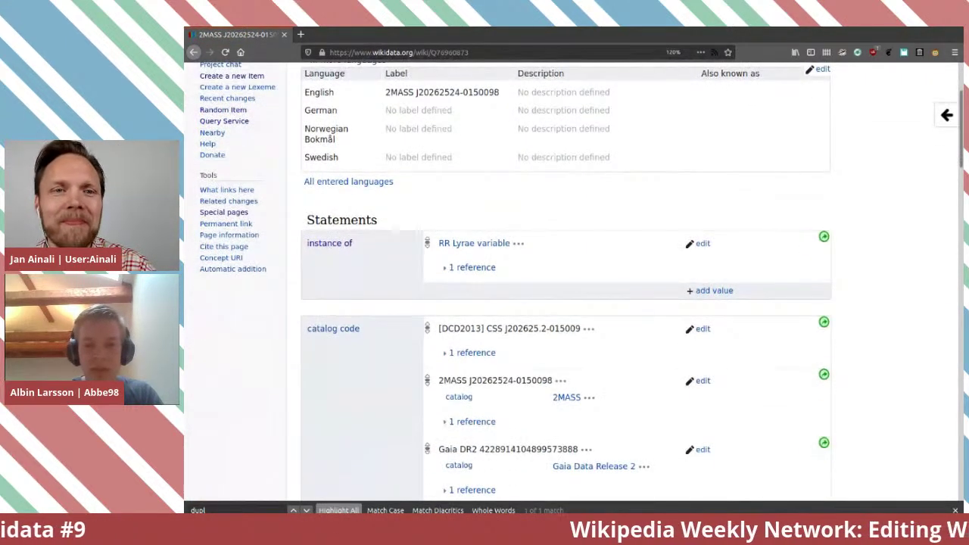
scroll(568, 303, "down", 8)
scroll(568, 302, "up", 6)
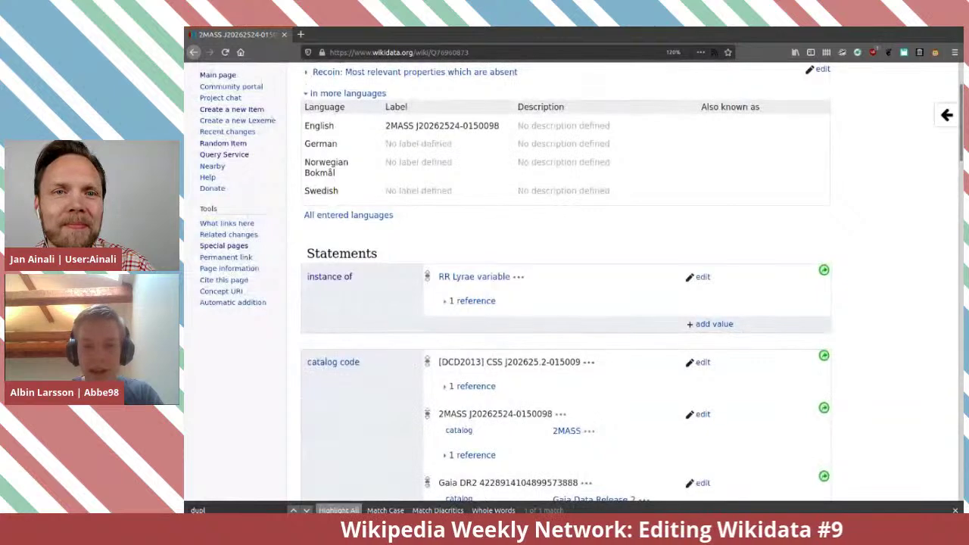
scroll(568, 303, "down", 6)
scroll(568, 303, "up", 3)
scroll(568, 303, "up", 5)
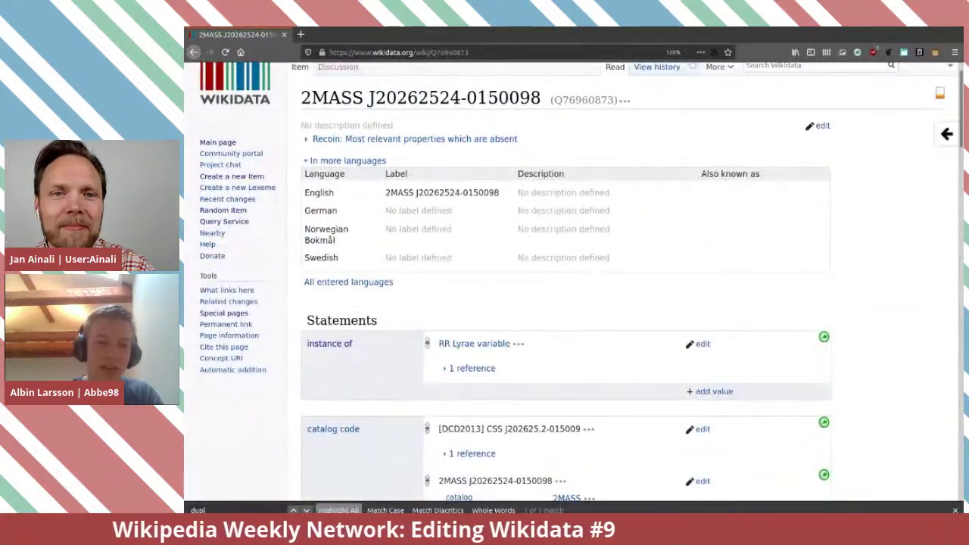
Open another random item and examine its descriptions, its Recoin list of absent properties and its statements.
left_click(224, 210)
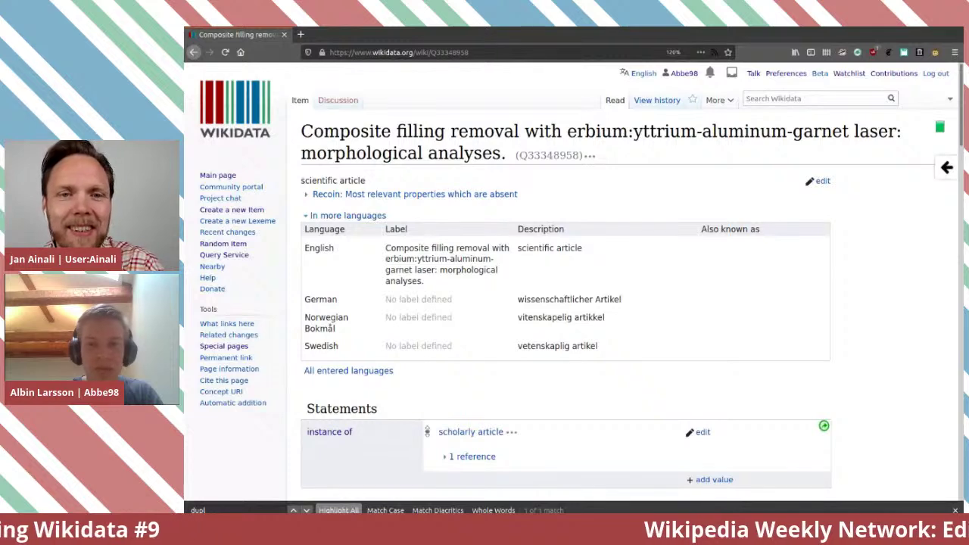
left_click_drag(518, 317, 605, 318)
left_click(604, 317)
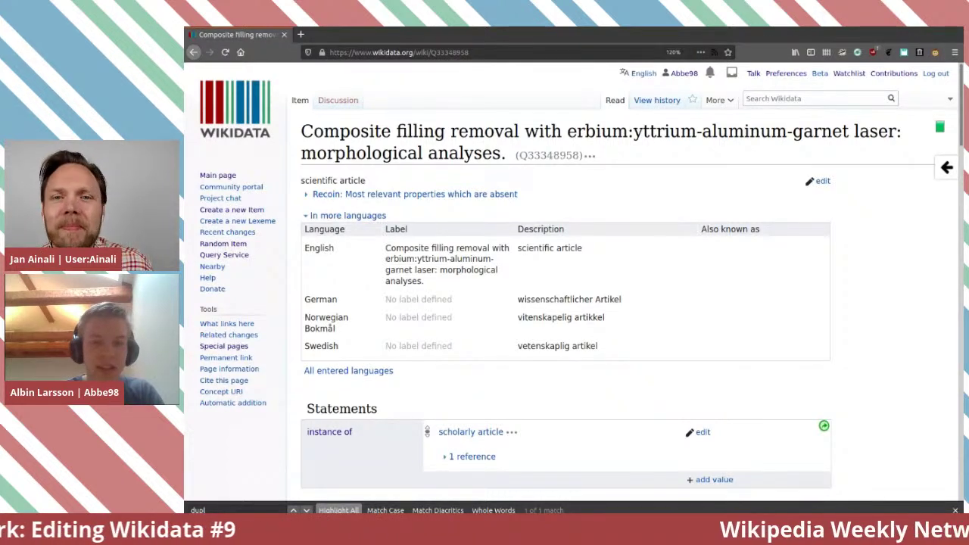
left_click(415, 194)
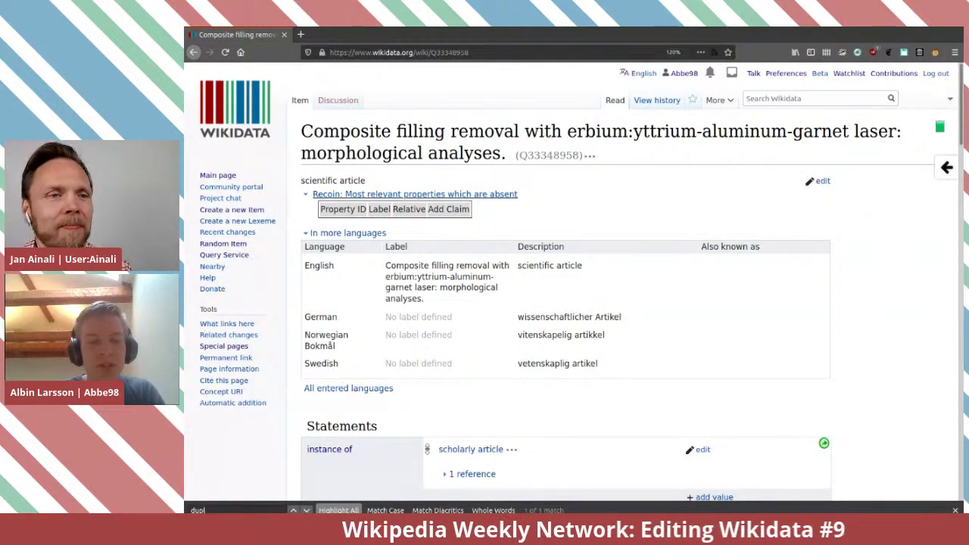
left_click(415, 194)
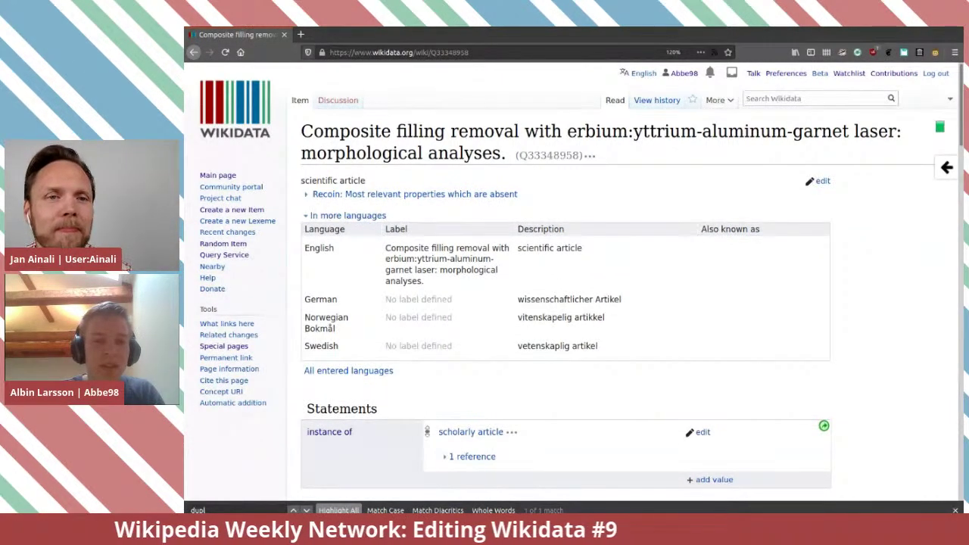
scroll(568, 303, "down", 5)
scroll(568, 302, "up", 5)
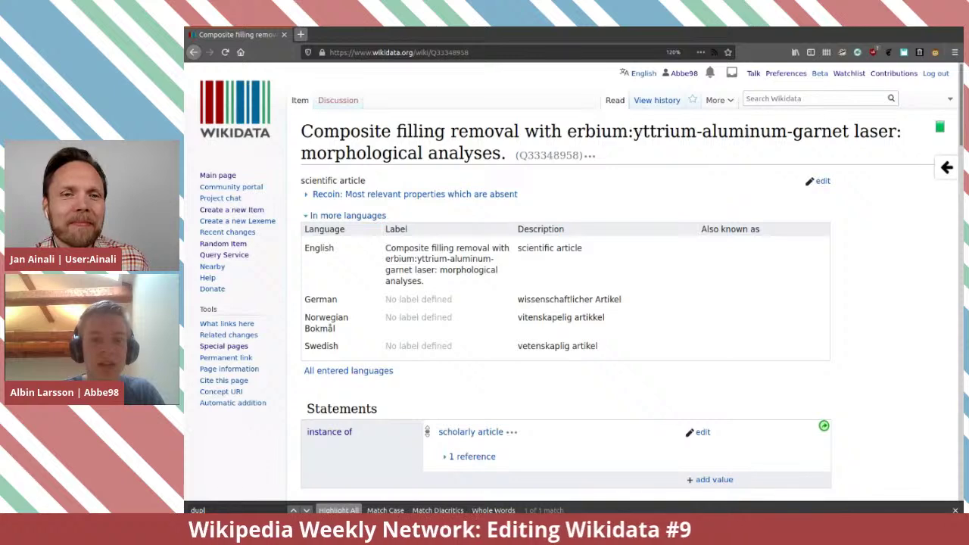
Open the Wikidata Query Service at query.wikidata.org in a new tab.
left_click(300, 34)
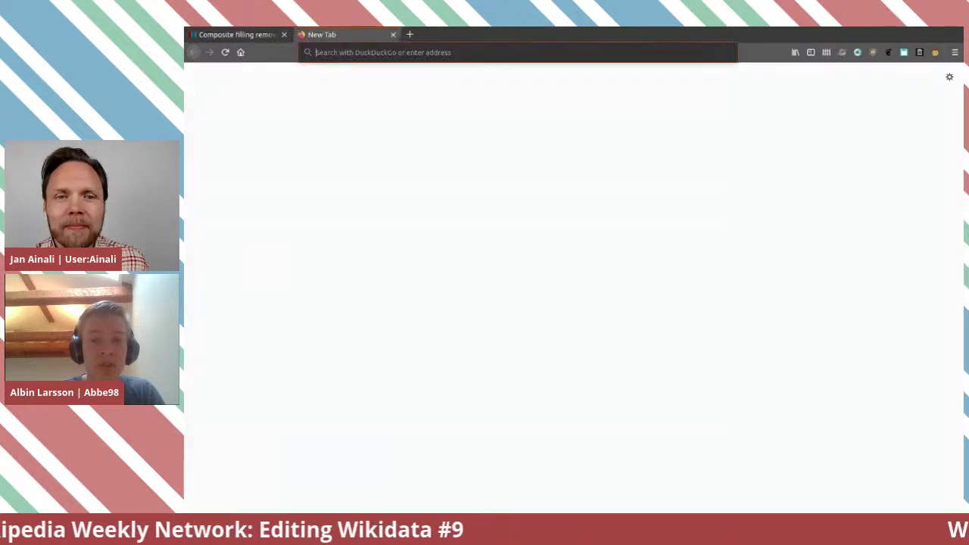
type("query.wikidata.org")
key("Return")
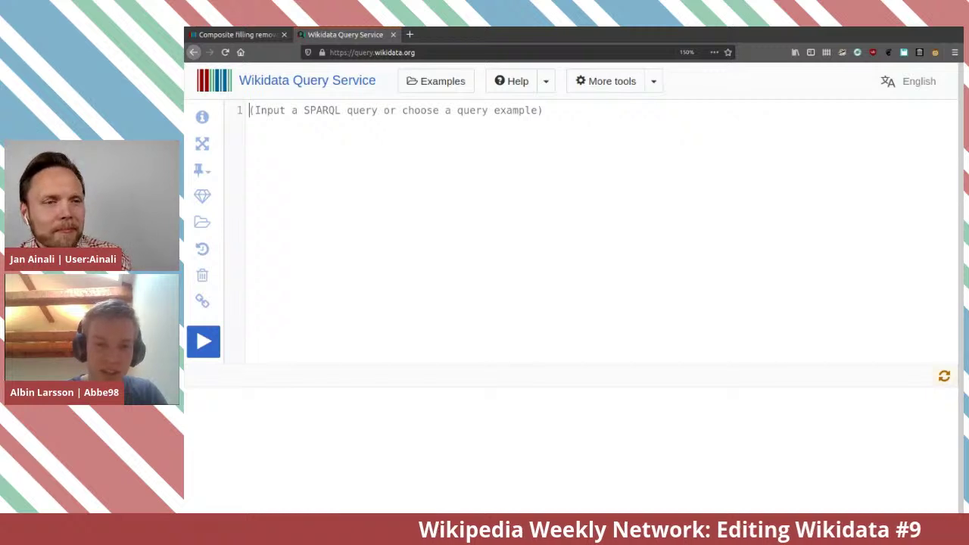
Write the query skeleton SELECT * WHERE { } with an empty indented line between the braces.
type("SE")
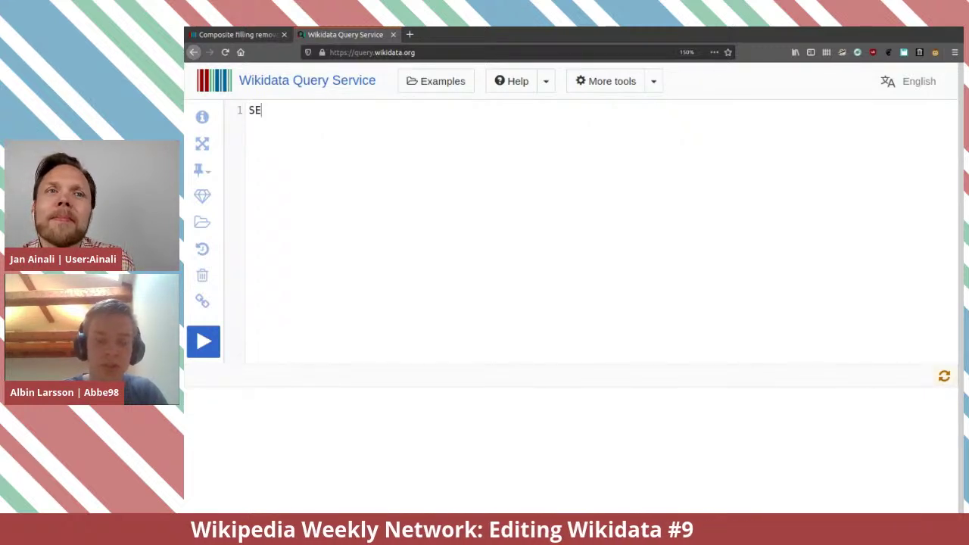
type("LECT * WHERE {  ")
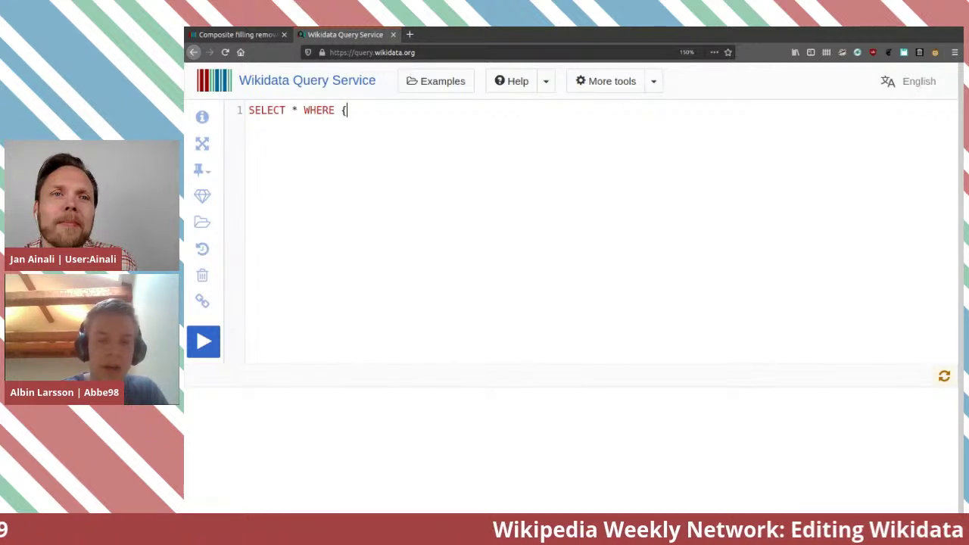
type("}")
key("Left")
key("Return")
key("Return")
left_click(250, 124)
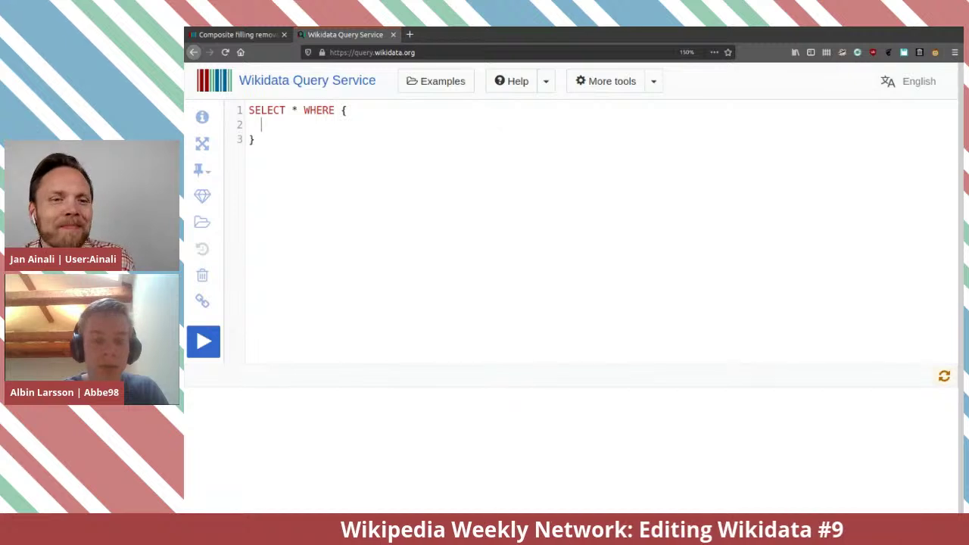
Add the pattern "?item wdt:P641 wd:Q29358 ." to the query, matching items whose sport is orienteering.
type("?")
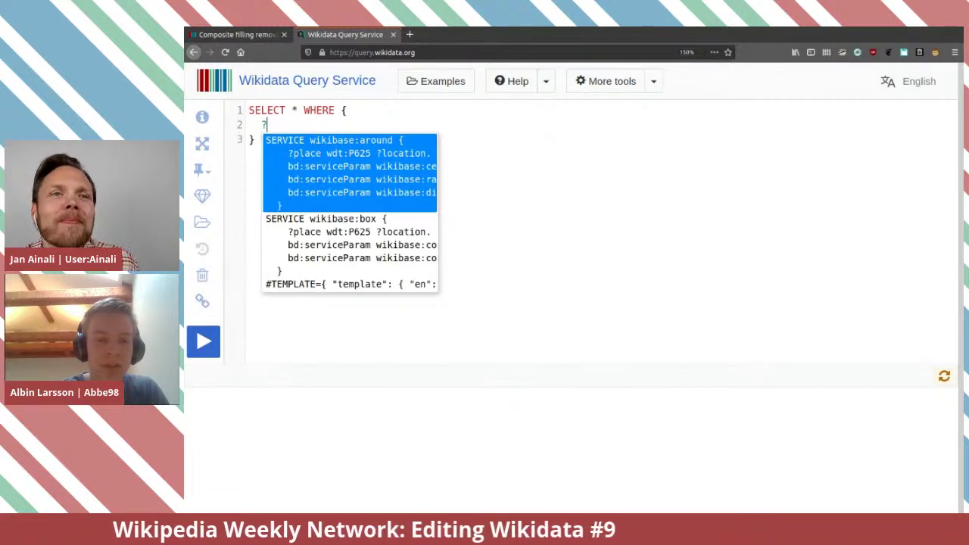
type("item ")
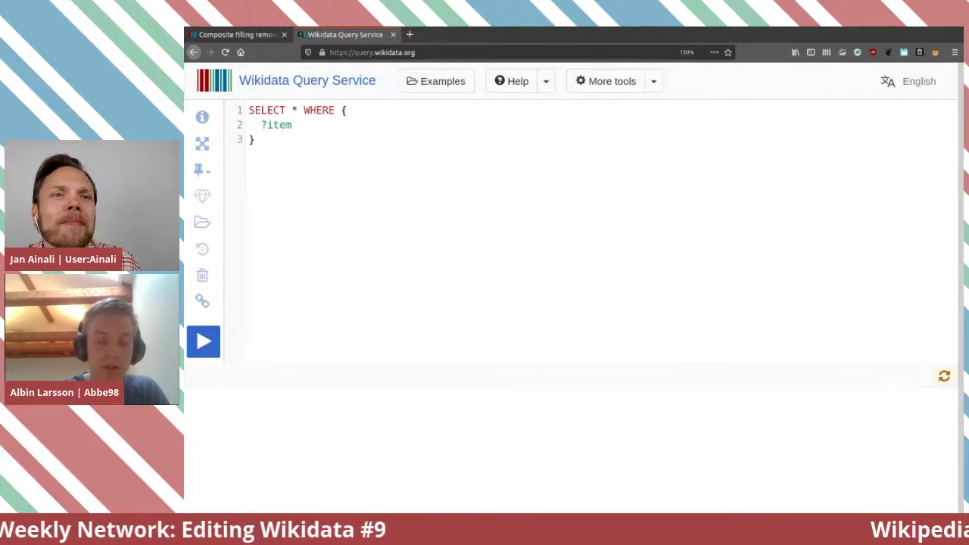
type("wdt:")
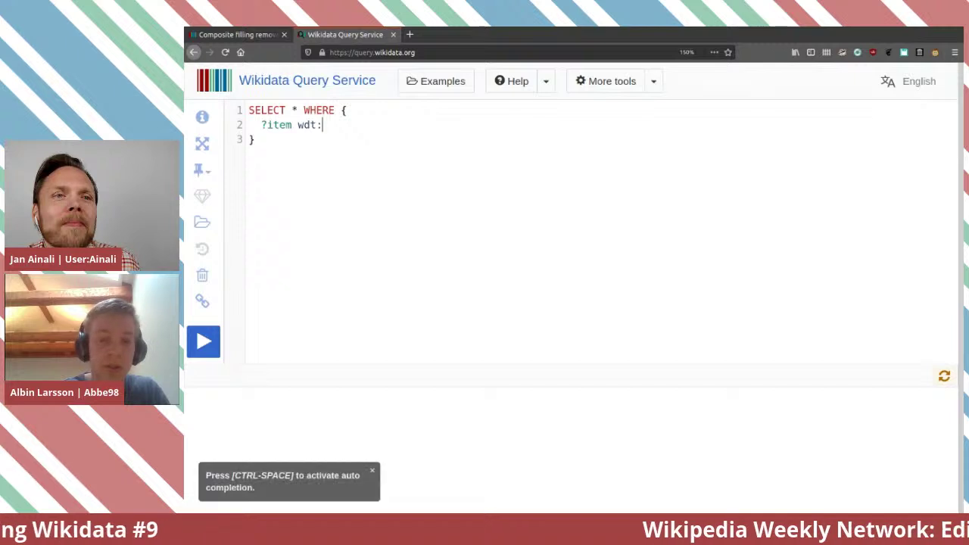
type("sport")
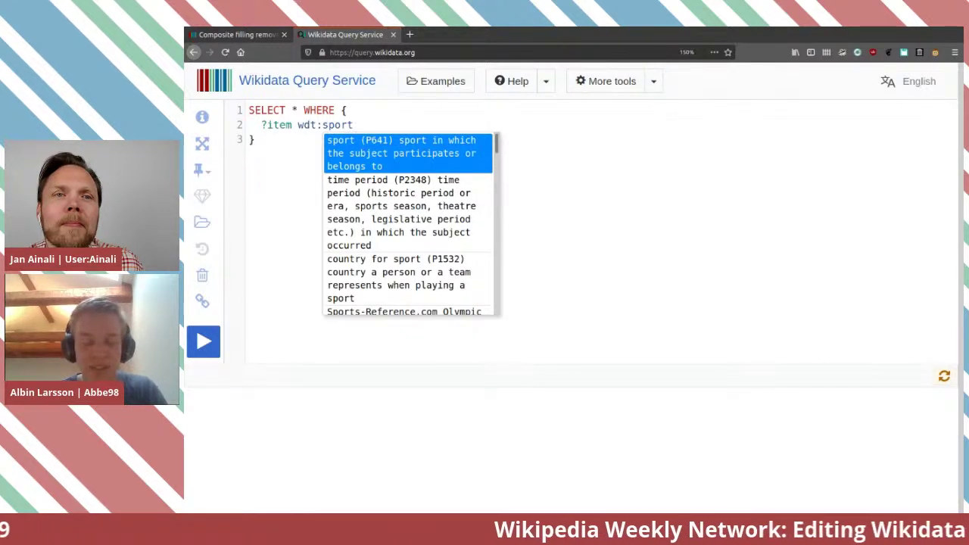
key("Return")
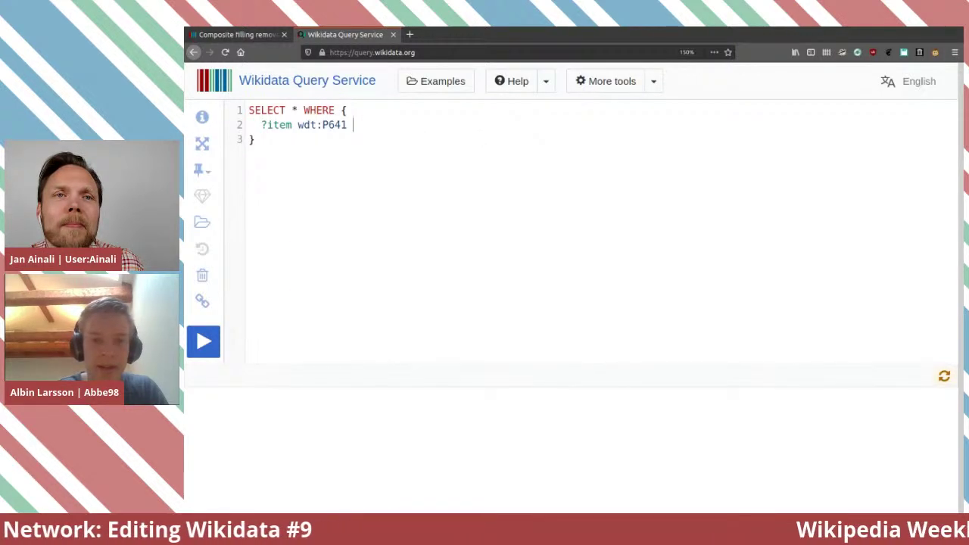
type("wd:orienteer")
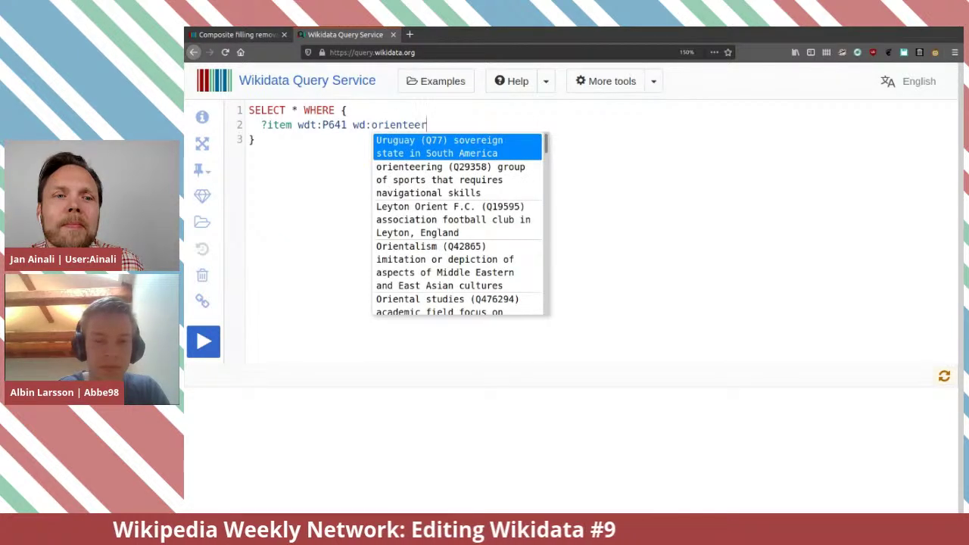
key("Down")
key("Return")
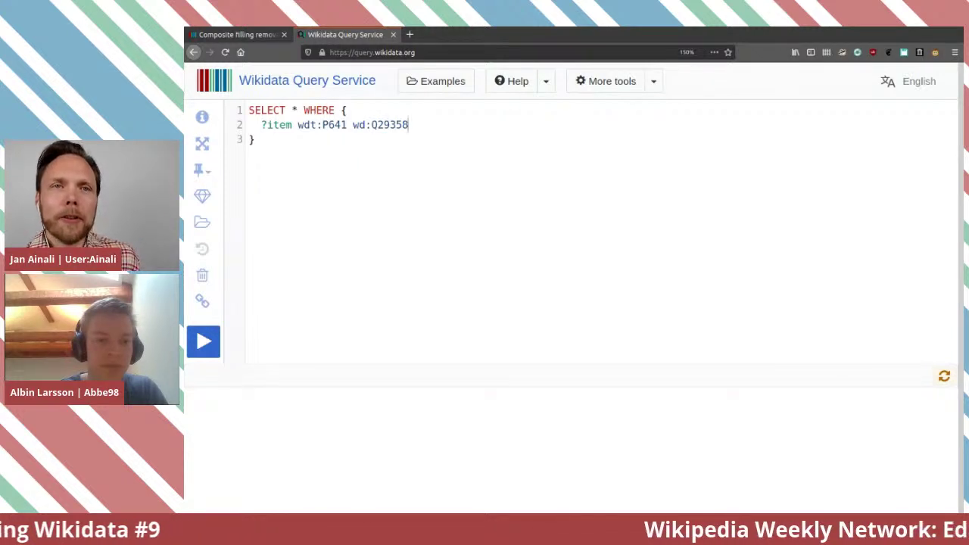
type(".")
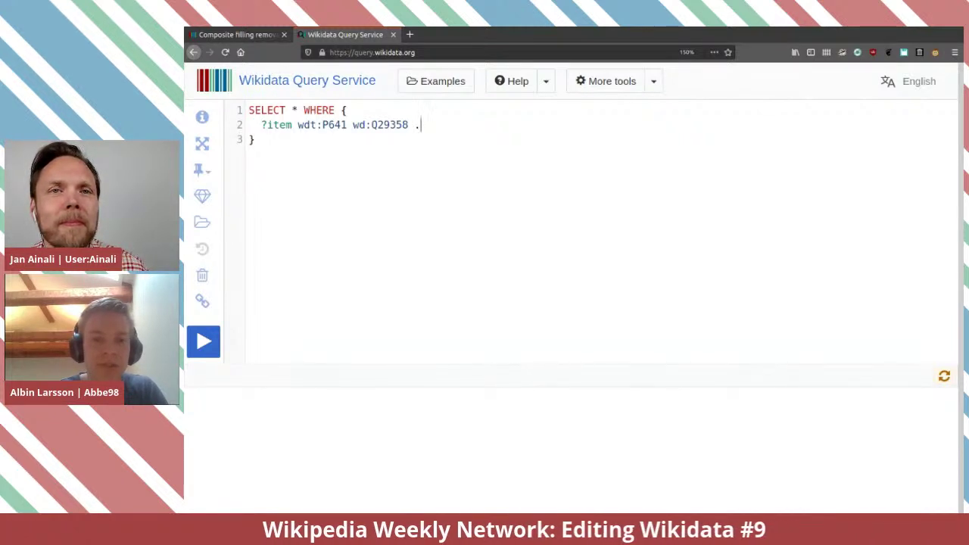
left_click_drag(248, 139, 248, 110)
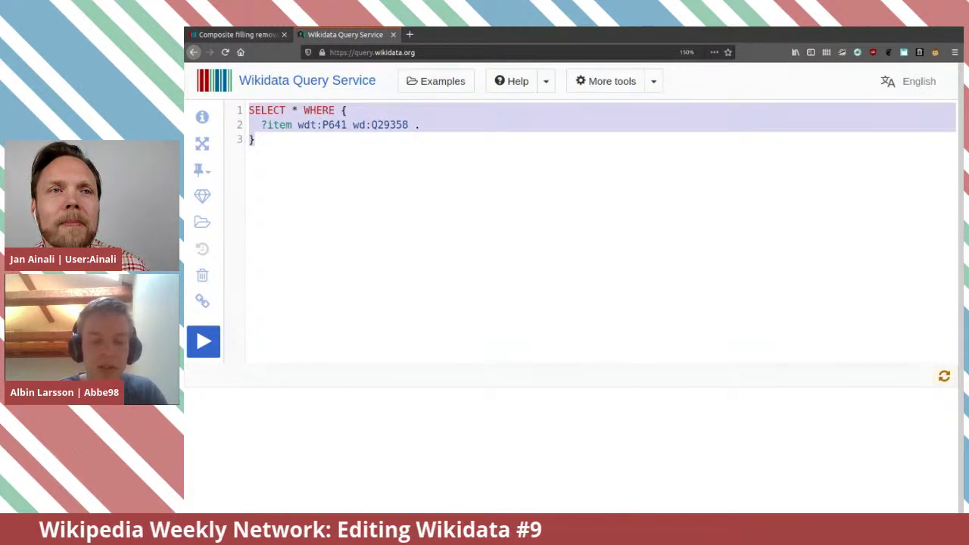
key("Right")
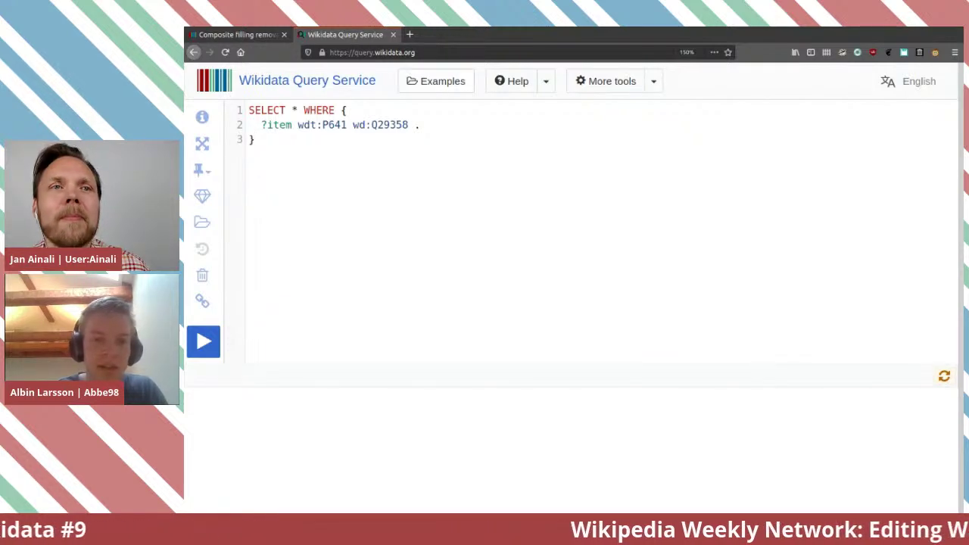
Load the Cats example query and inspect what P31 and Q146 in its item pattern stand for.
left_click(436, 81)
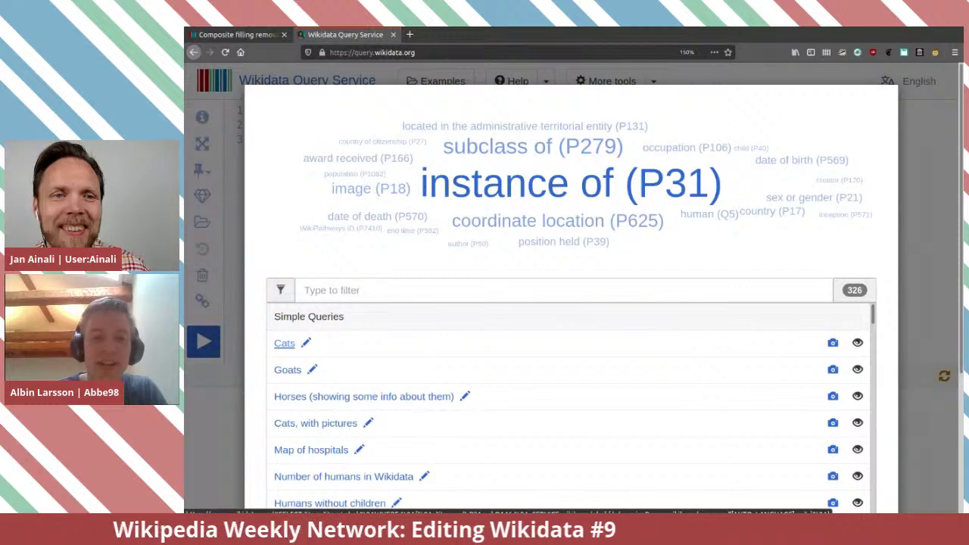
left_click(284, 343)
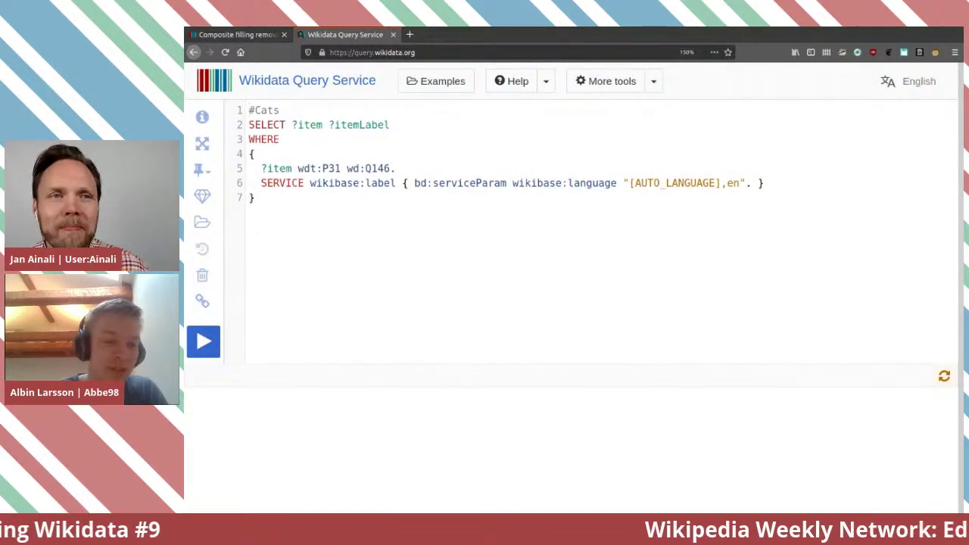
triple_click(265, 110)
left_click(390, 124)
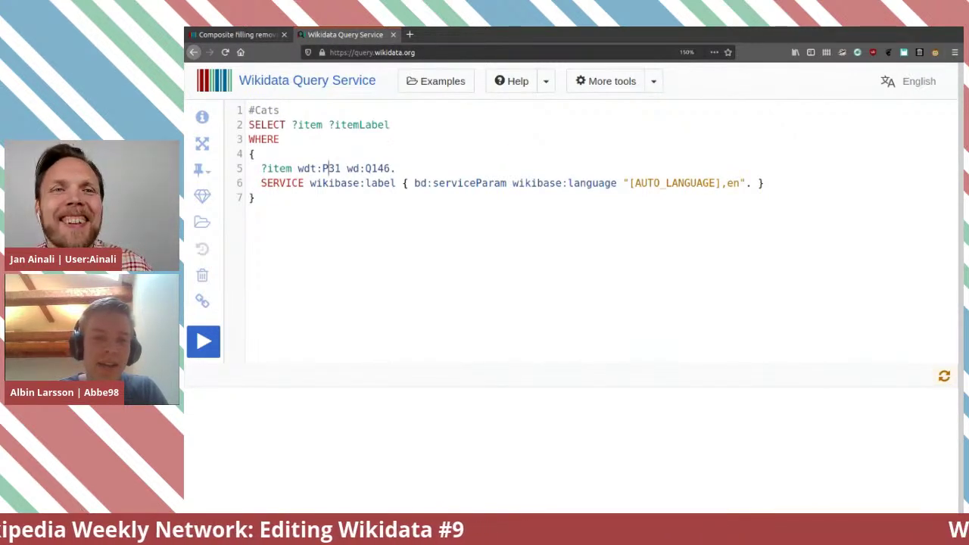
mouse_move(330, 169)
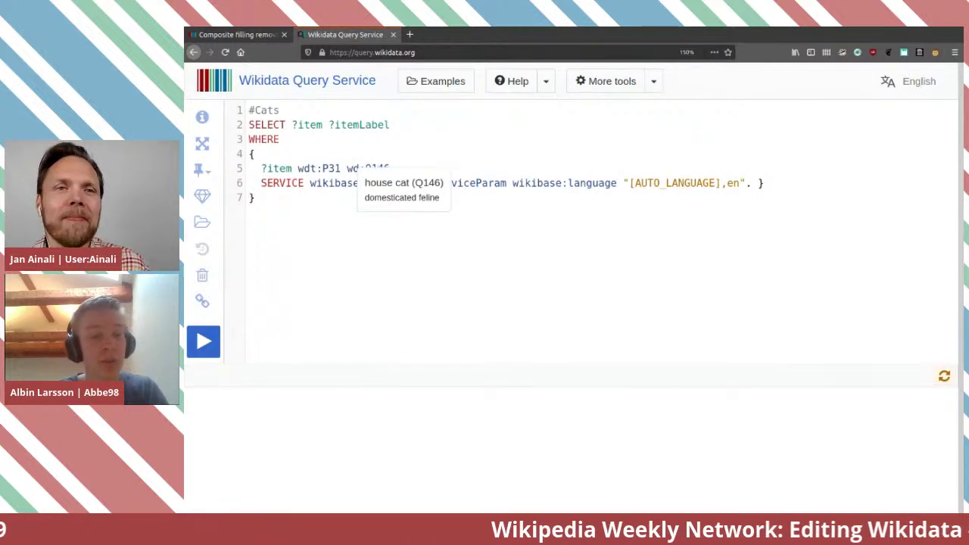
mouse_move(387, 168)
Replace the house cat item Q146 in the P31 pattern with the museum item Q33506 through entity search.
key("BackSpace")
key("ctrl+space")
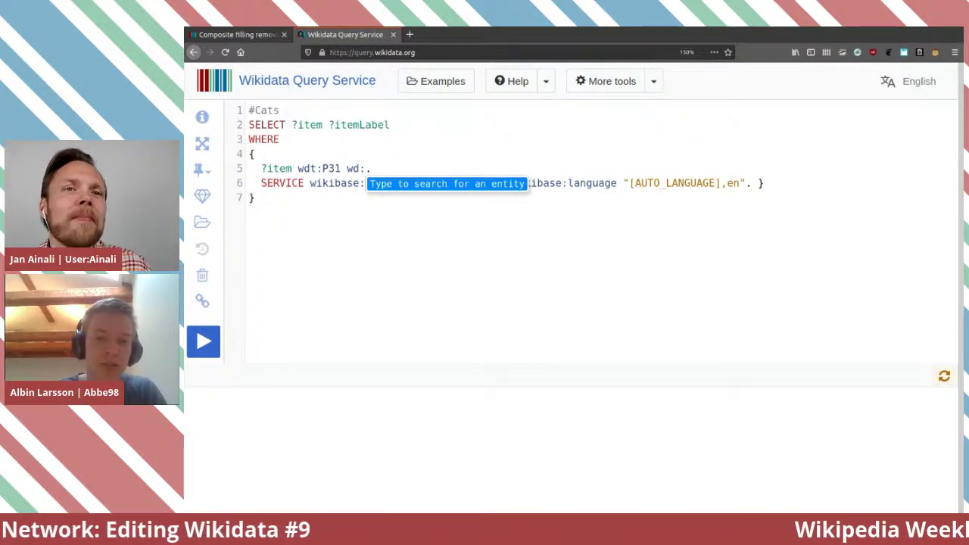
type("museum")
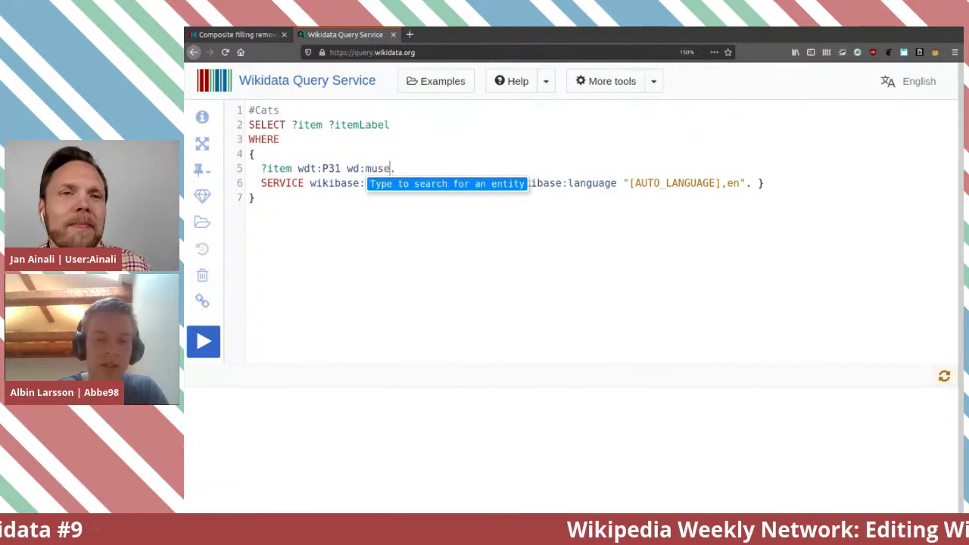
key("Return")
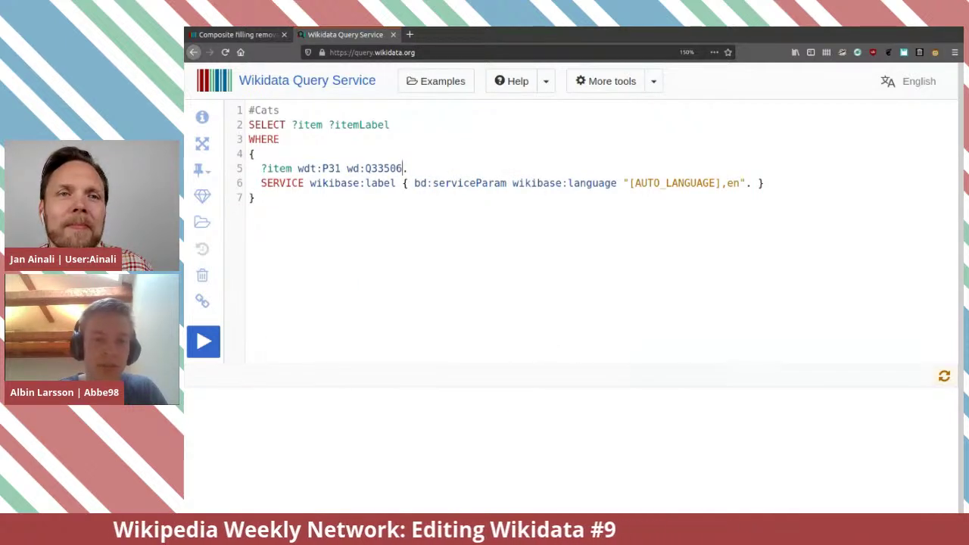
Replace the whole query with "SELECT * WHERE { ?item wdt:P641 wd:Q29358 . }", run it and view the result list.
left_click_drag(257, 198, 252, 93)
type("SELECT * WHERE {   ?item wdt:P641 wd:Q29358 . }")
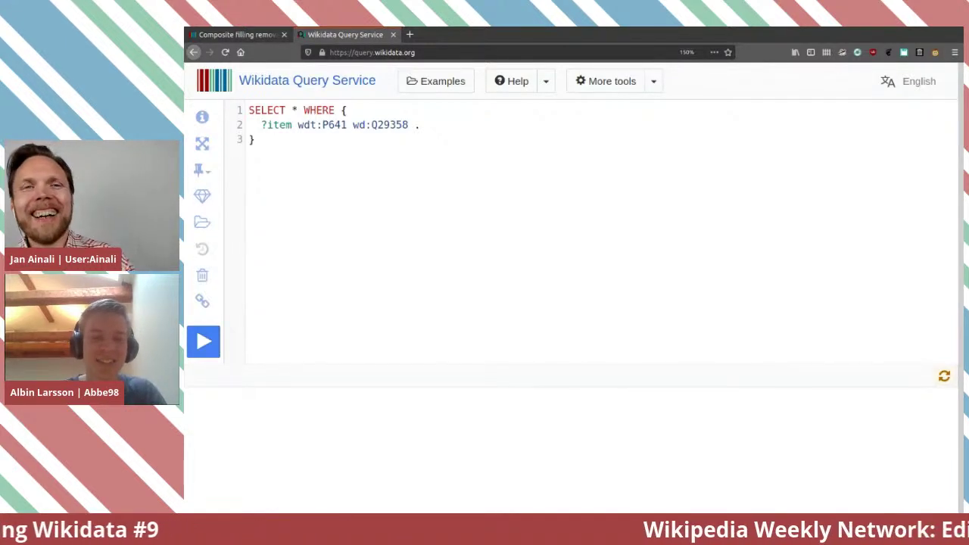
key("ctrl+Return")
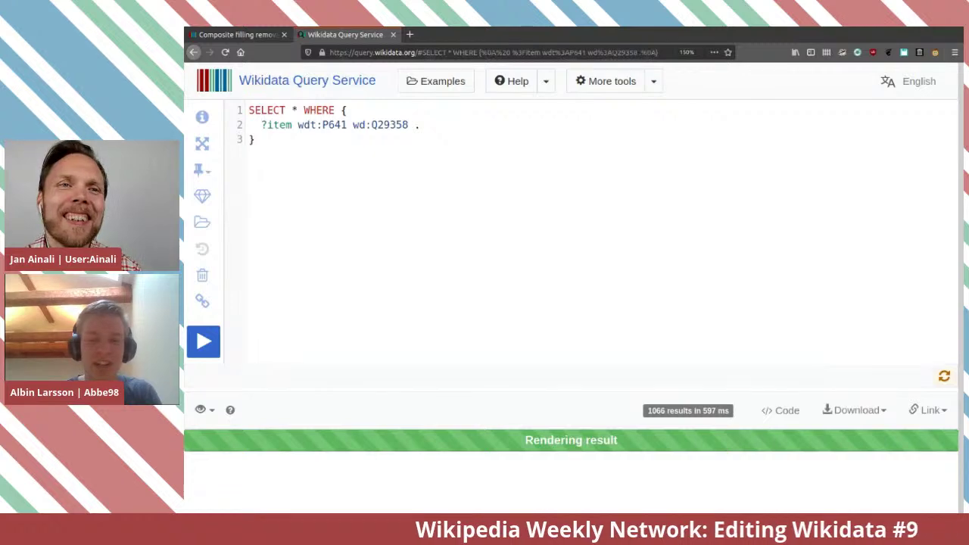
scroll(576, 302, "down", 5)
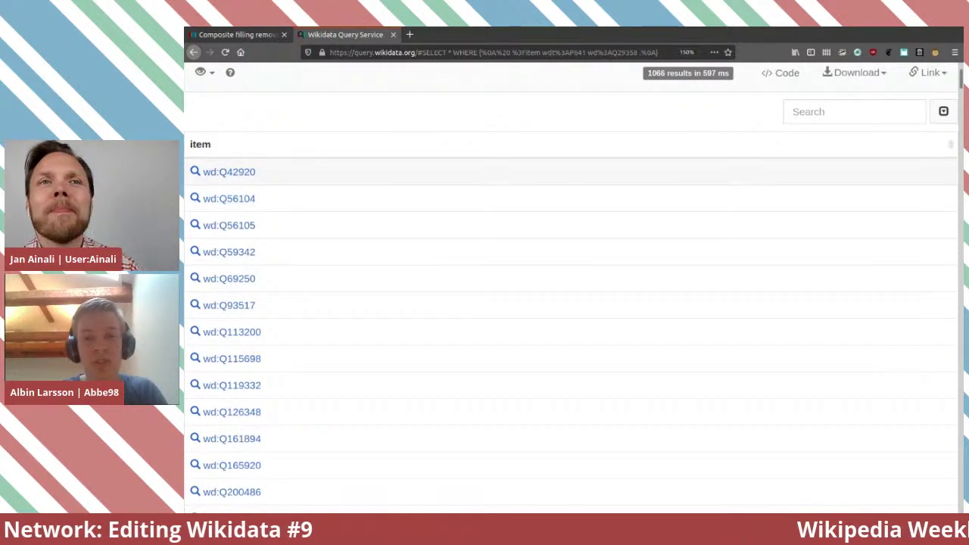
Open the first result, item Q42920, and examine its statements from instance of down to the start of the identifiers.
left_click(228, 172)
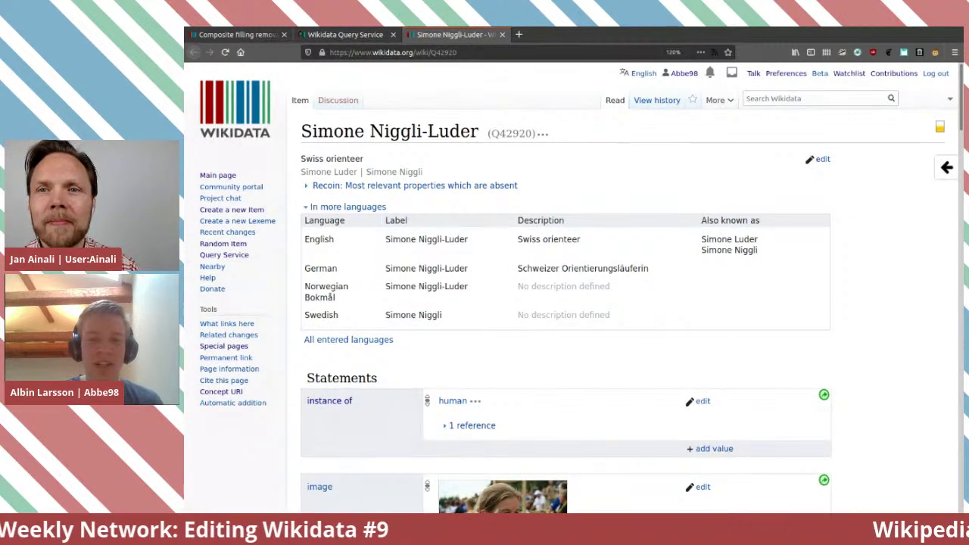
scroll(568, 288, "down", 5)
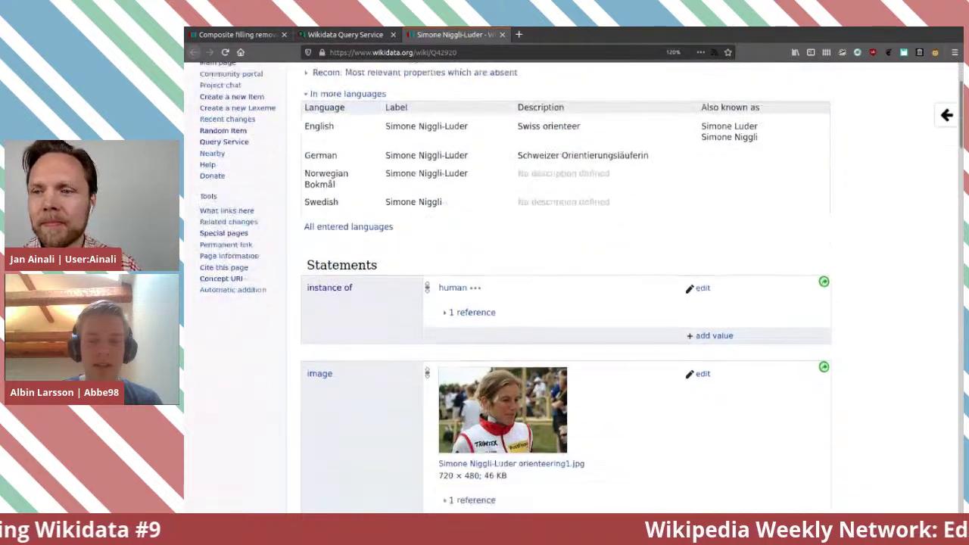
scroll(568, 288, "down", 3)
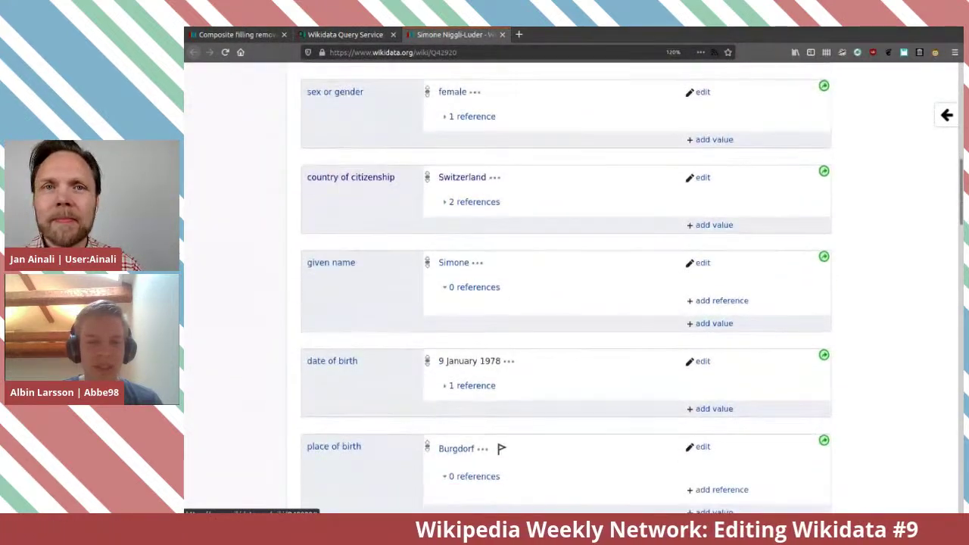
scroll(568, 288, "up", 2)
scroll(568, 288, "up", 1)
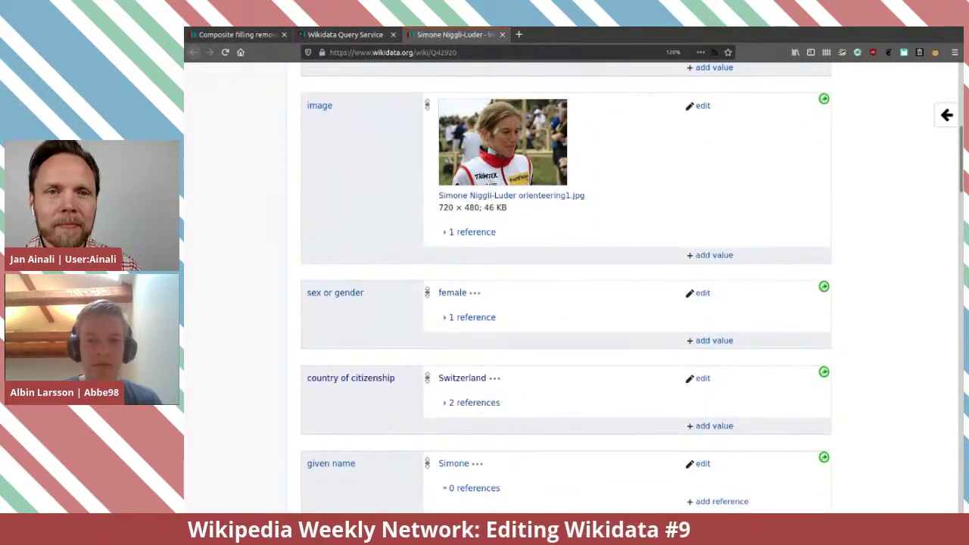
scroll(722, 289, "down", 1)
scroll(722, 289, "down", 4)
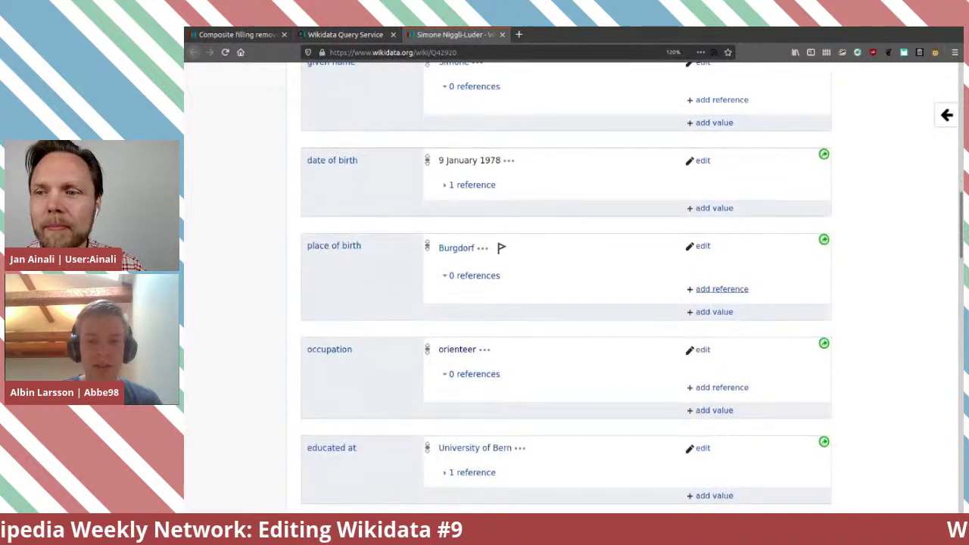
scroll(721, 289, "down", 4)
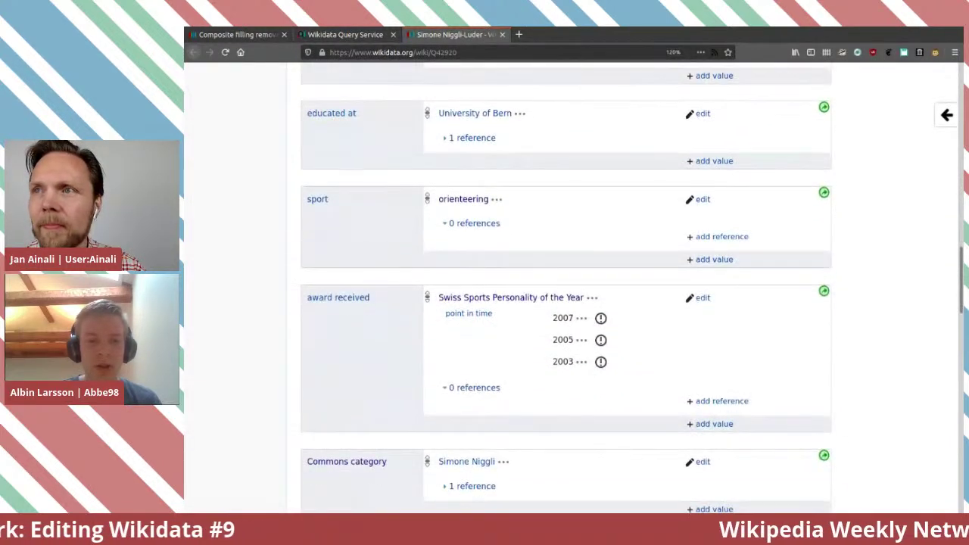
scroll(567, 287, "down", 5)
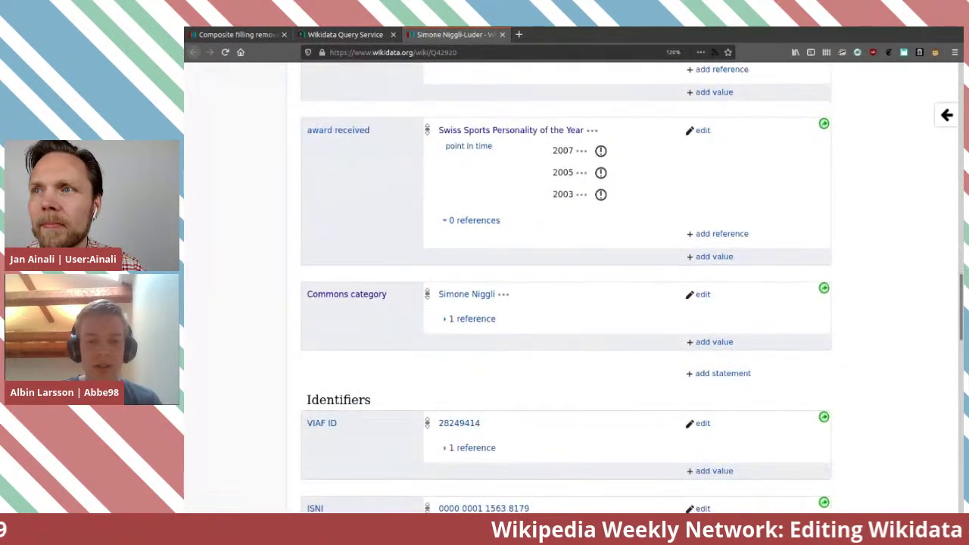
scroll(567, 288, "up", 15)
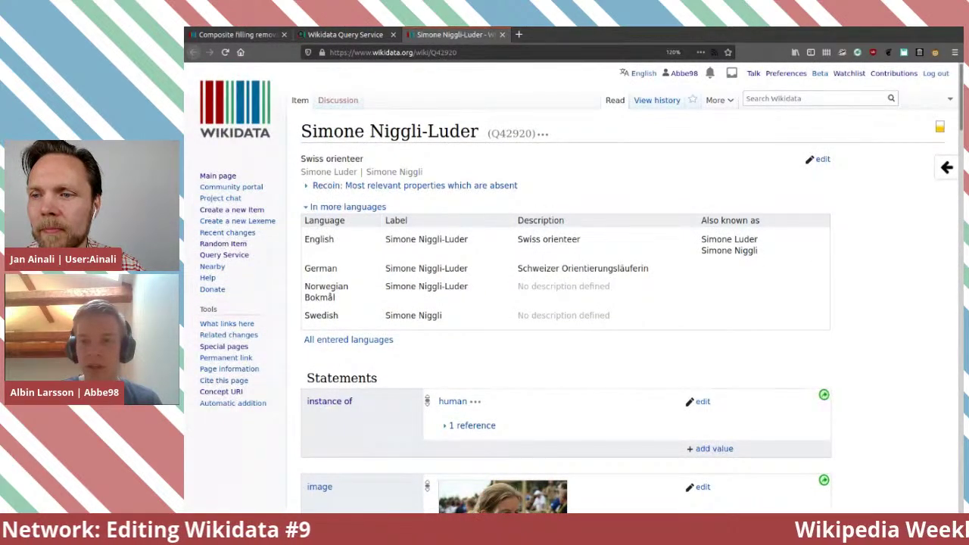
Open the revision history of item Q42920 and look through its edits down to the oldest one listed.
left_click(657, 100)
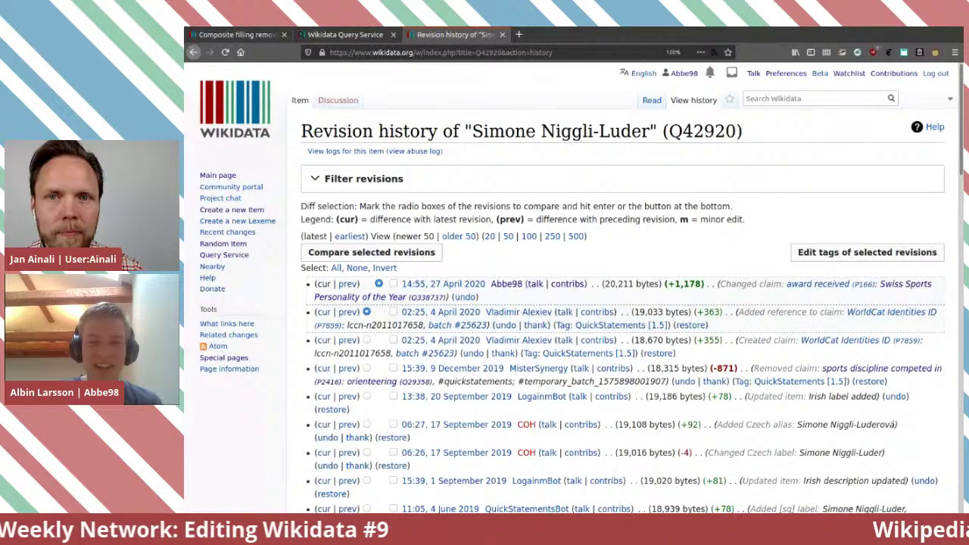
scroll(621, 303, "down", 5)
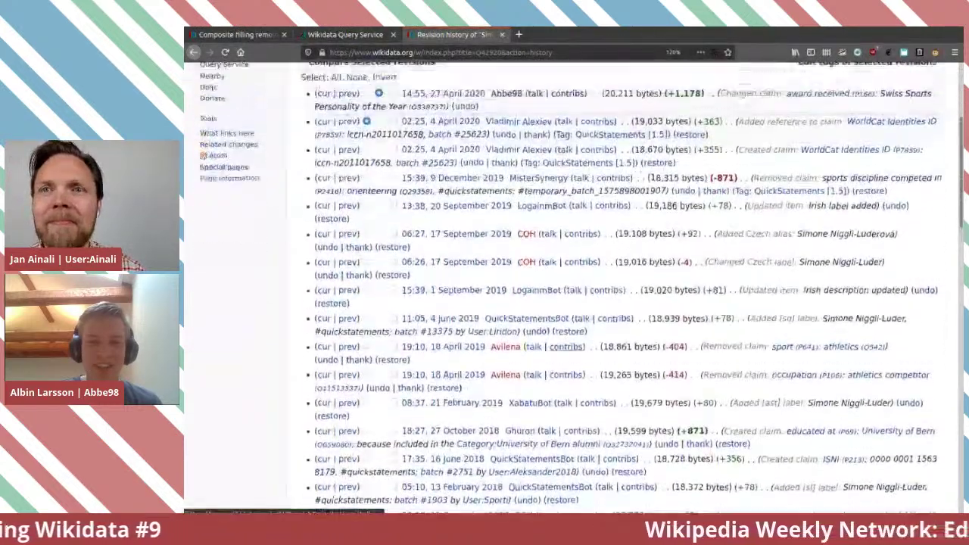
scroll(621, 303, "up", 1)
scroll(621, 303, "down", 2)
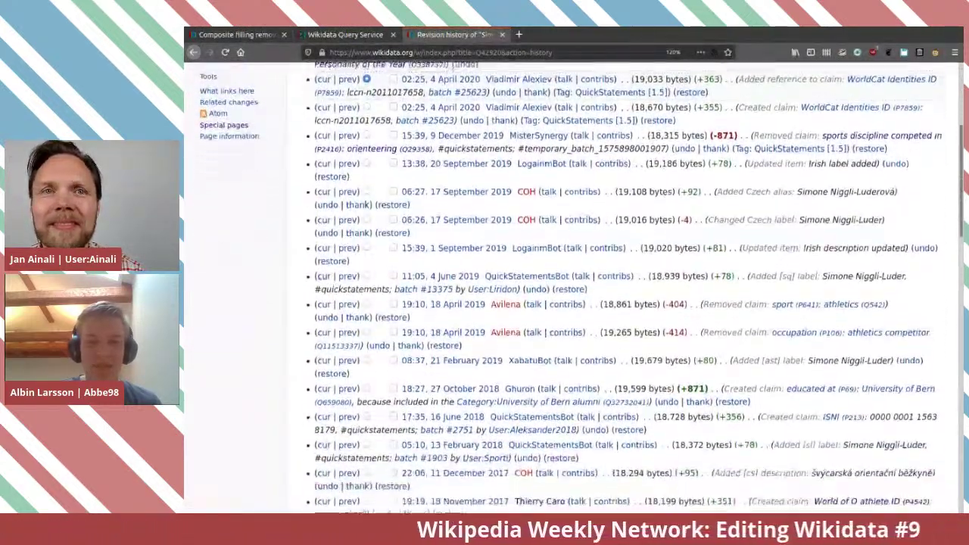
scroll(621, 303, "down", 3)
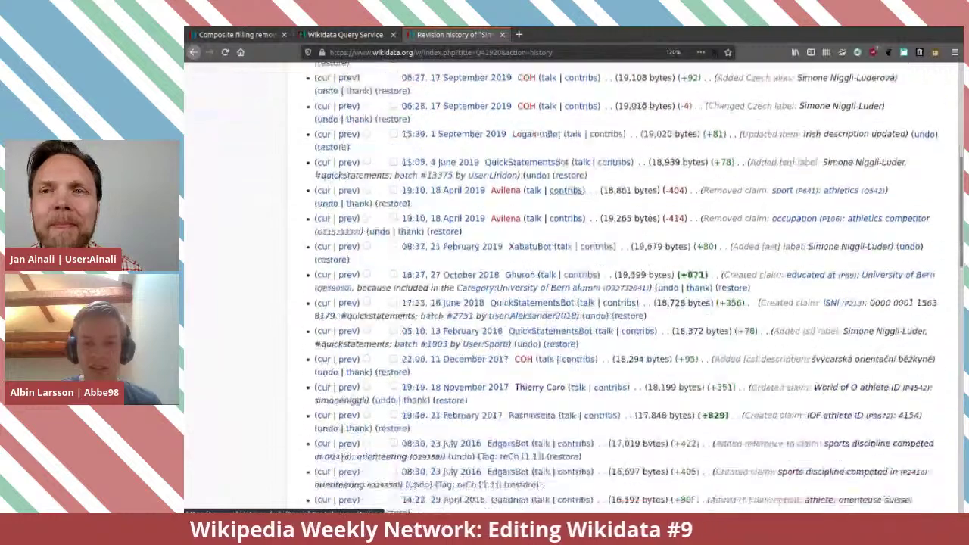
scroll(621, 303, "down", 12)
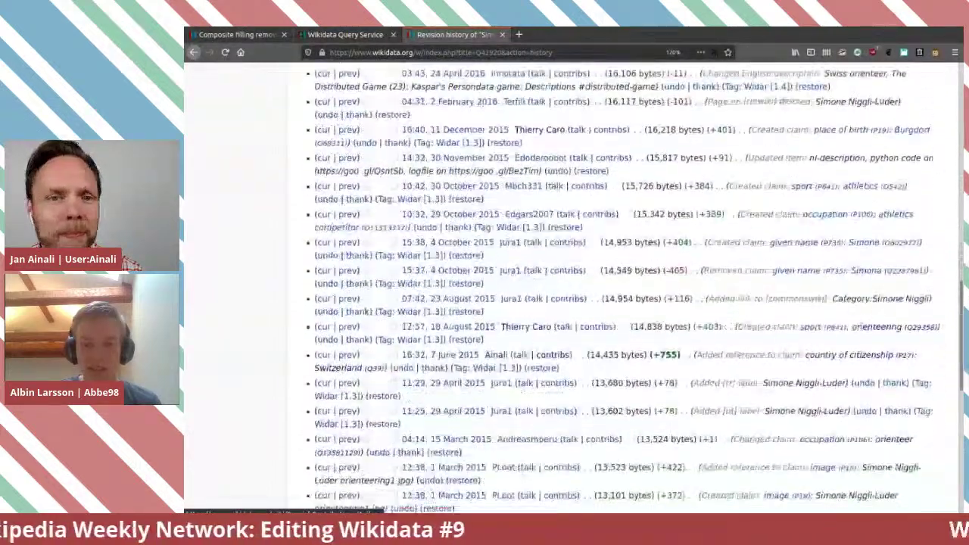
scroll(621, 303, "down", 2)
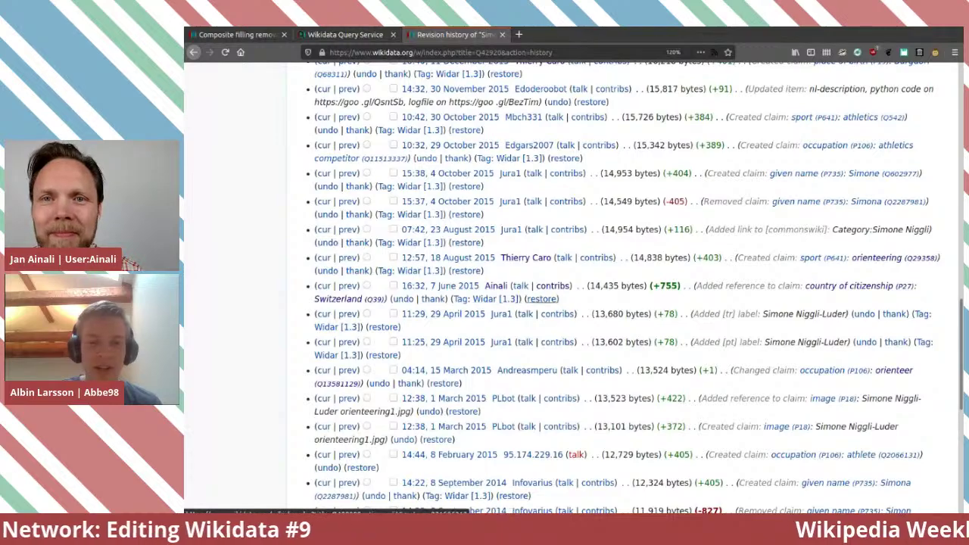
scroll(543, 231, "down", 2)
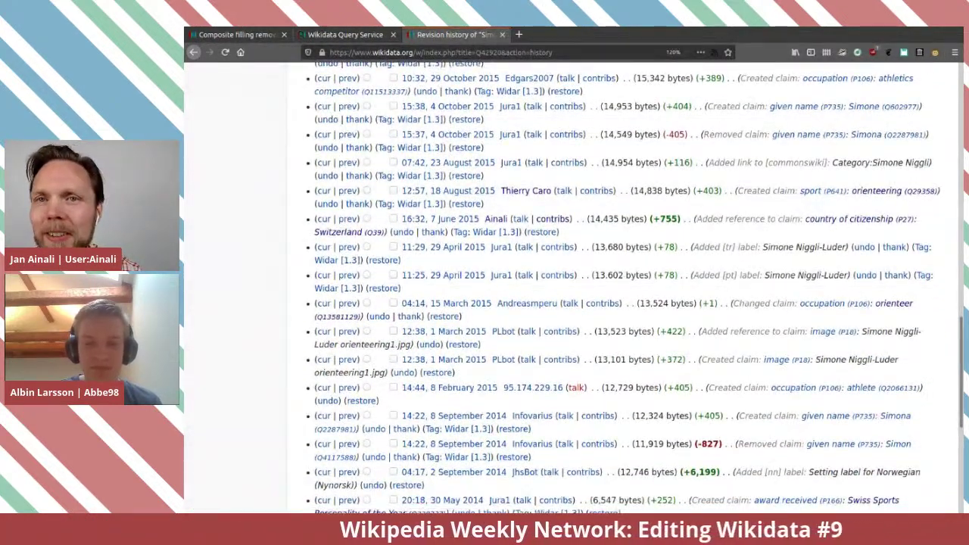
scroll(636, 287, "down", 8)
scroll(454, 113, "down", 2)
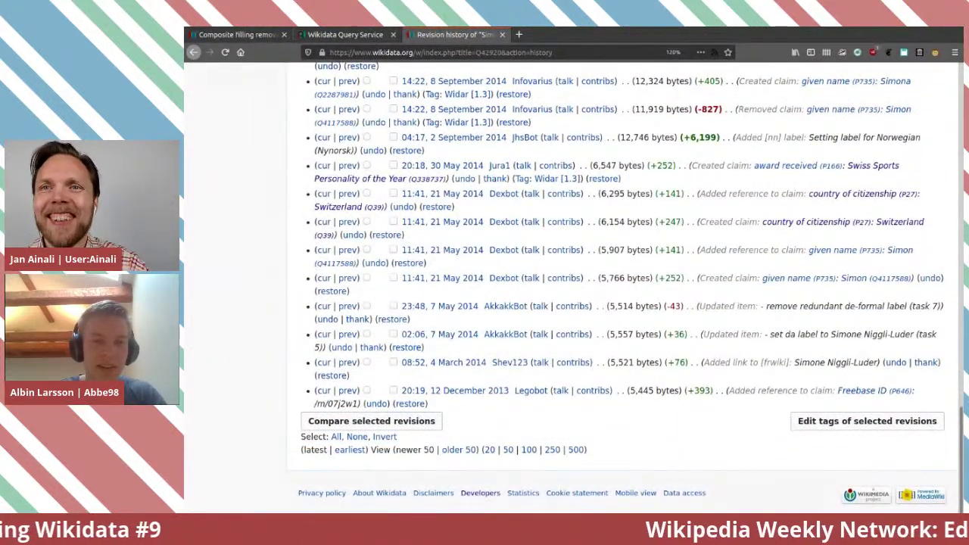
Return from the revision history to the Q42920 item page and look over its first statements.
left_click(194, 51)
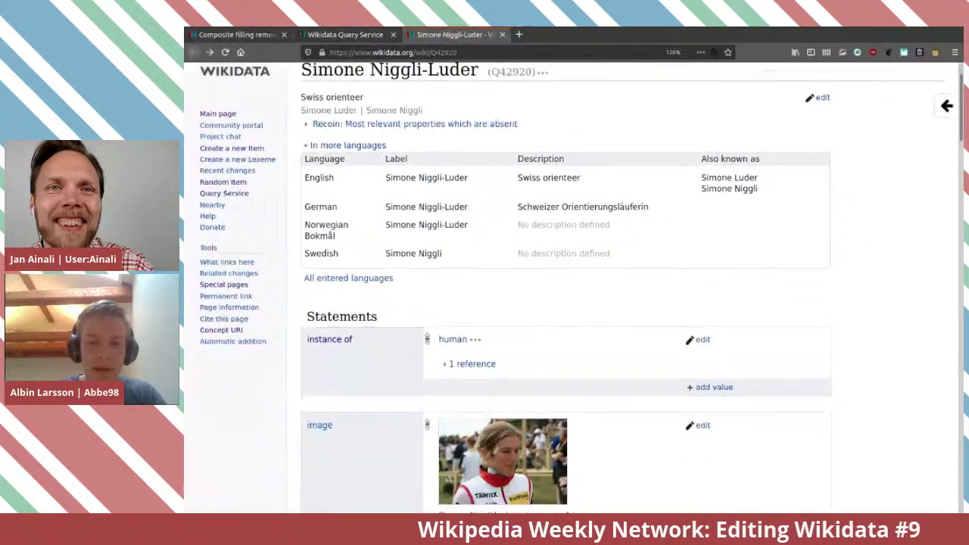
scroll(567, 303, "down", 4)
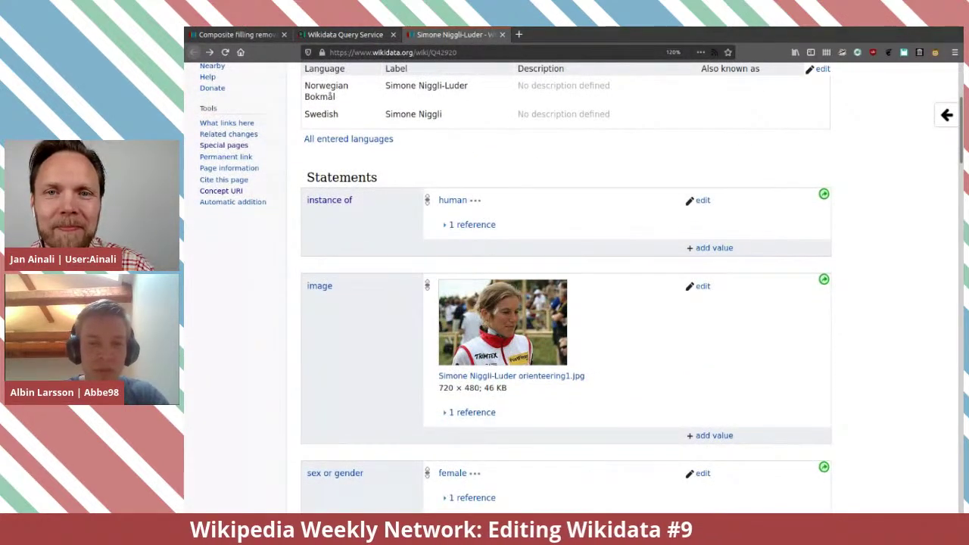
scroll(568, 303, "down", 5)
scroll(568, 303, "up", 5)
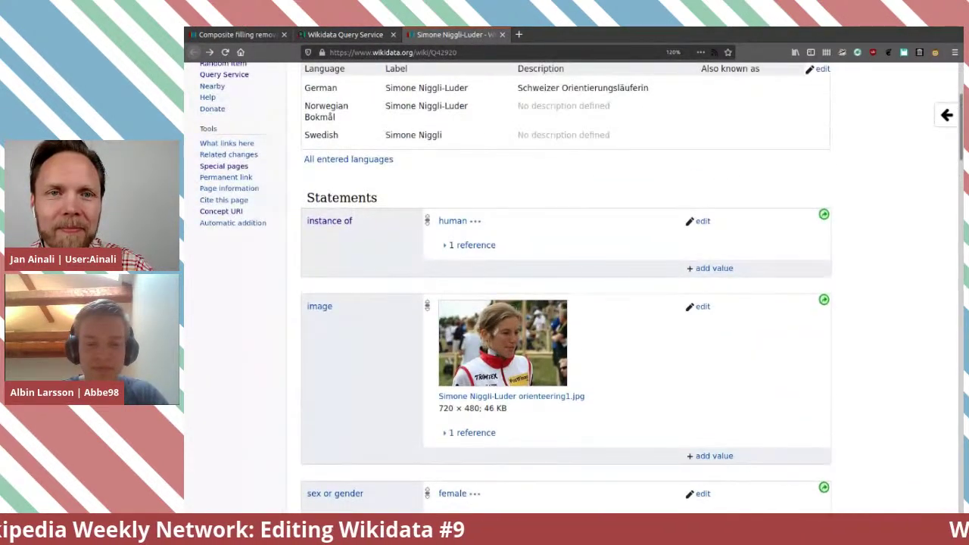
Review the orienteer's statements down to occupation, including the suggestion flagged on the place of birth.
scroll(568, 302, "down", 3)
scroll(568, 303, "up", 2)
scroll(568, 303, "up", 1)
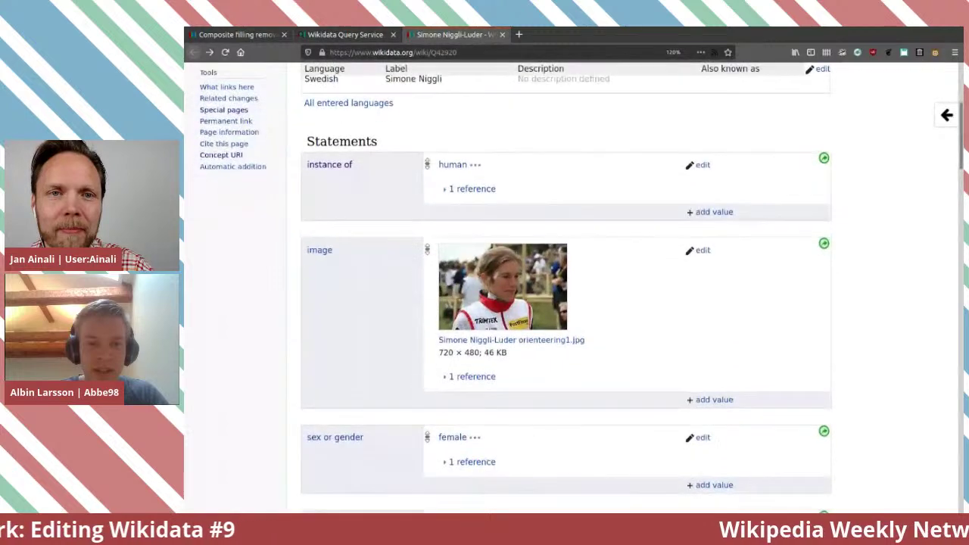
scroll(568, 302, "down", 5)
scroll(568, 303, "down", 1)
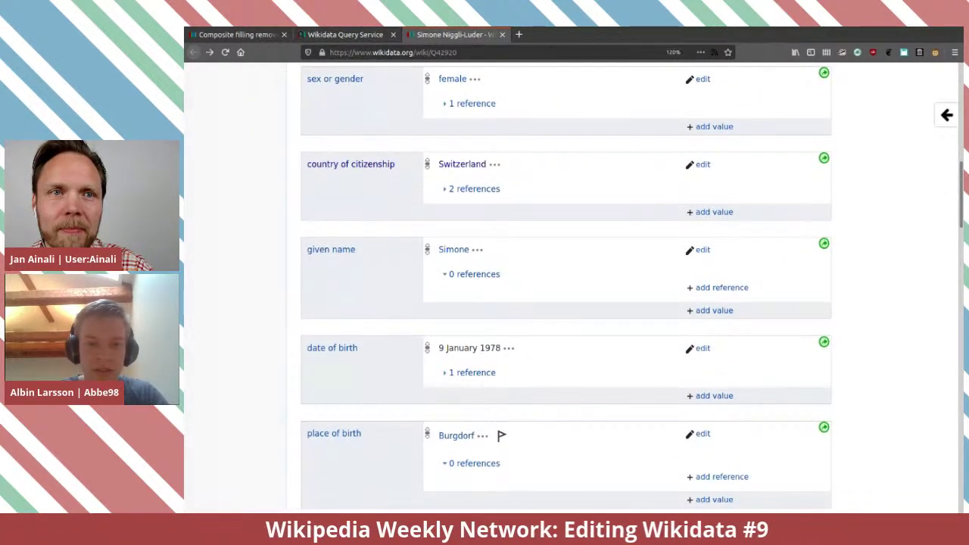
scroll(568, 303, "down", 4)
scroll(568, 303, "down", 3)
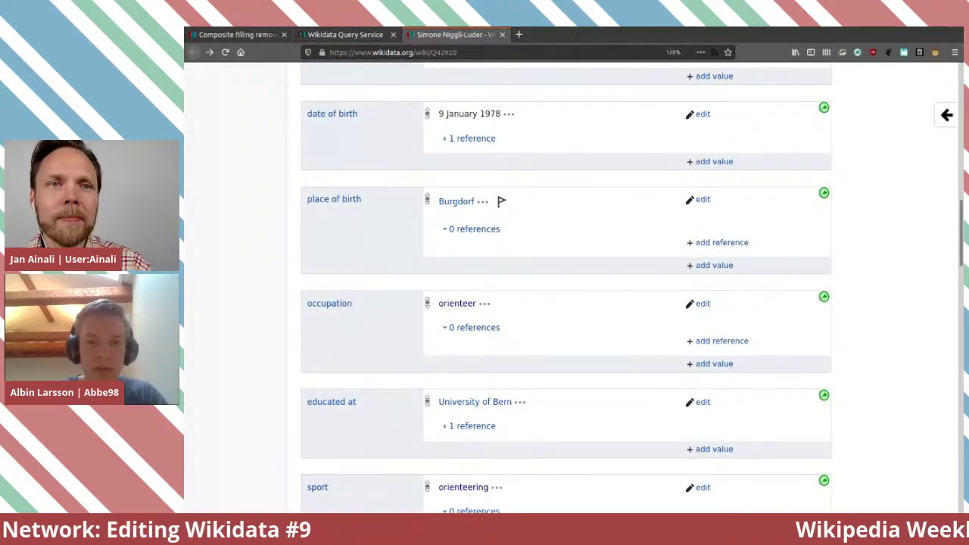
left_click(501, 200)
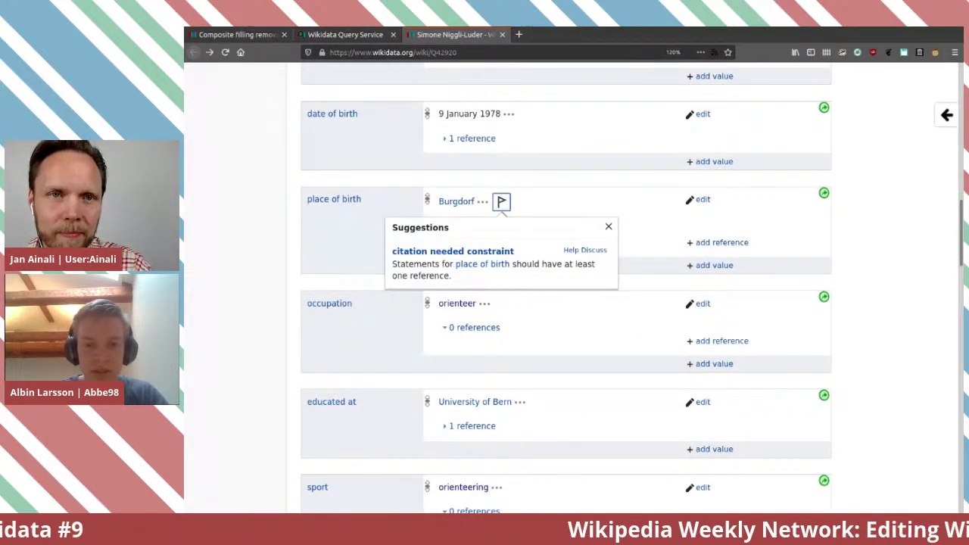
key("Escape")
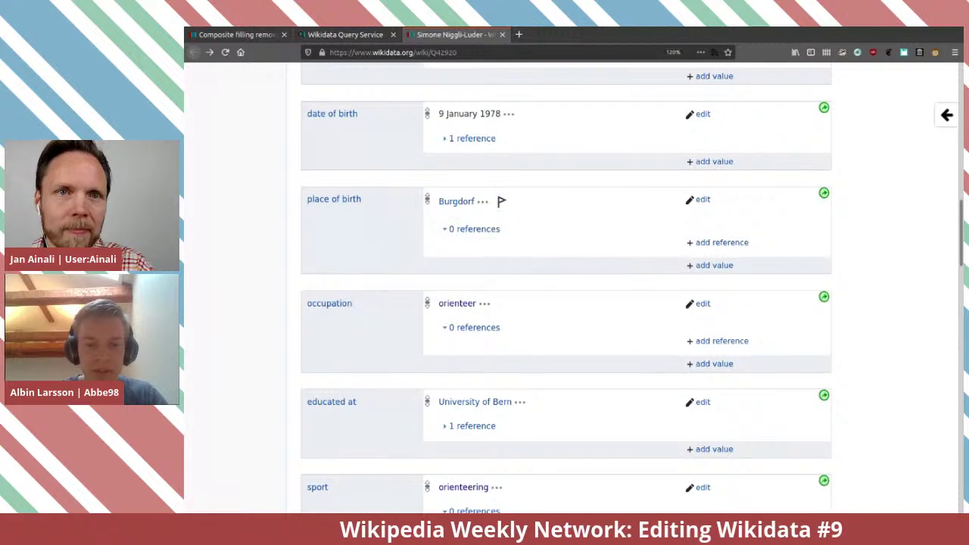
Open the Swiss Sports Personality of the Year item from the award received statement and look through its statements.
scroll(566, 287, "down", 4)
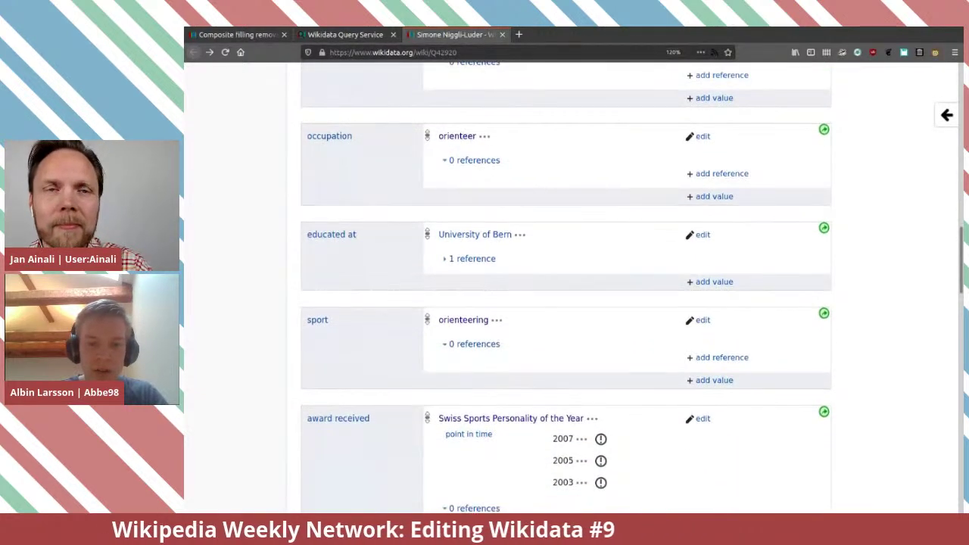
scroll(567, 288, "down", 4)
scroll(567, 288, "down", 2)
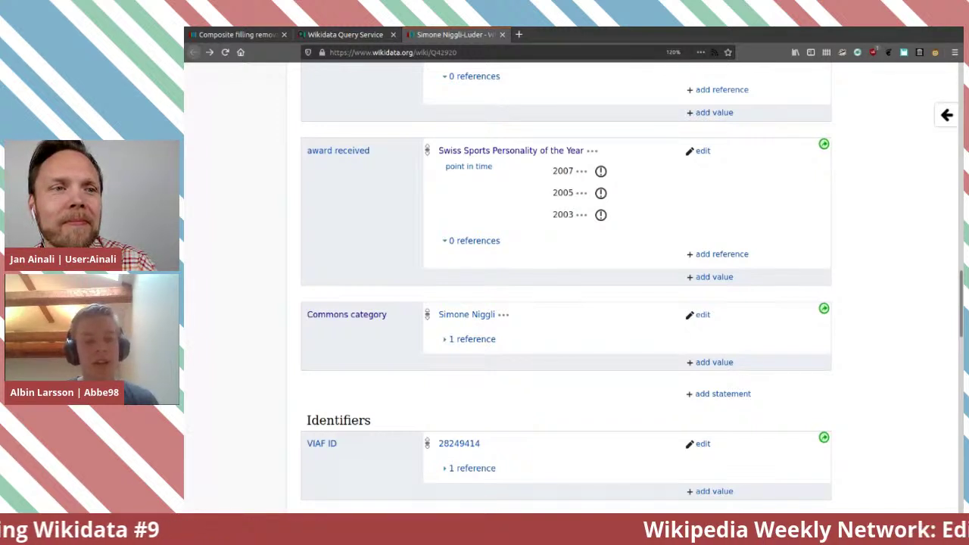
middle_click(512, 151)
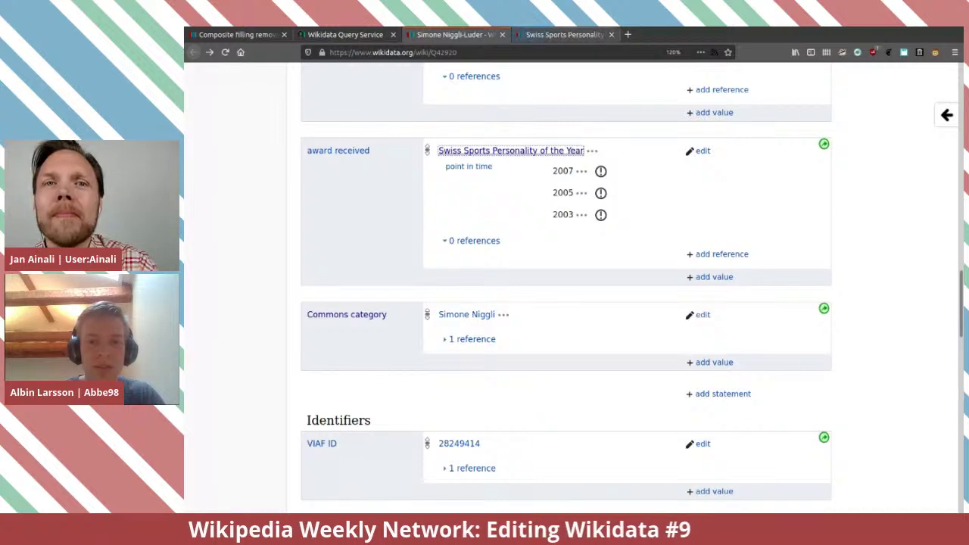
left_click(564, 34)
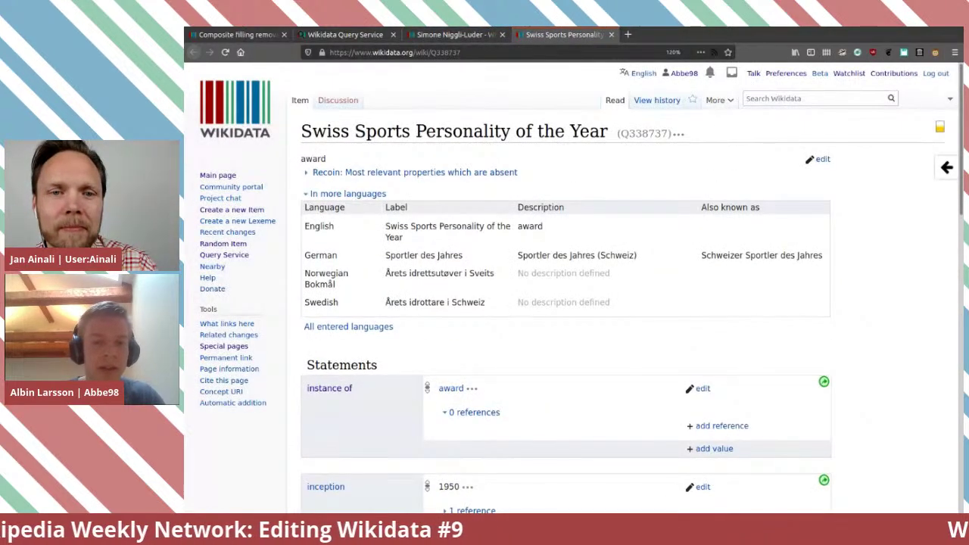
scroll(566, 287, "down", 5)
scroll(567, 288, "down", 3)
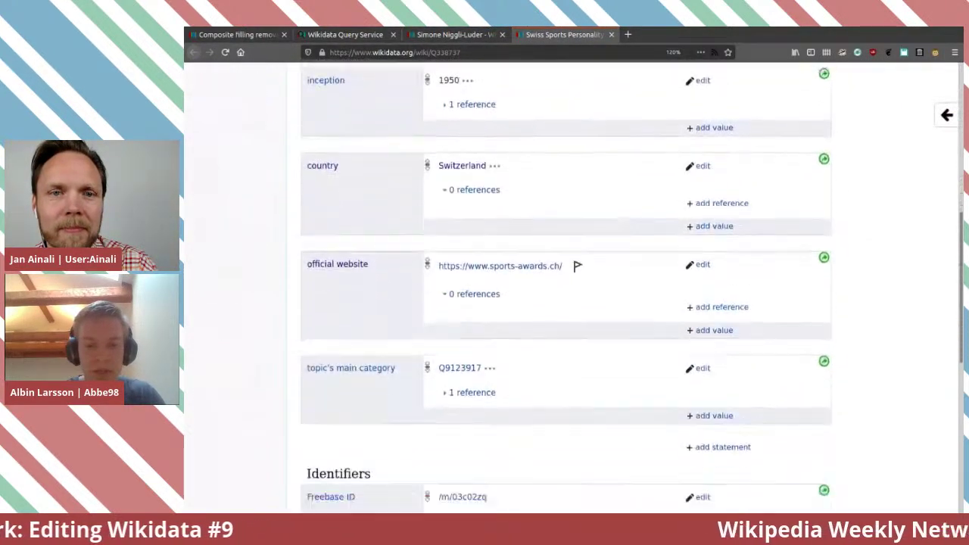
scroll(567, 288, "up", 2)
scroll(566, 288, "up", 4)
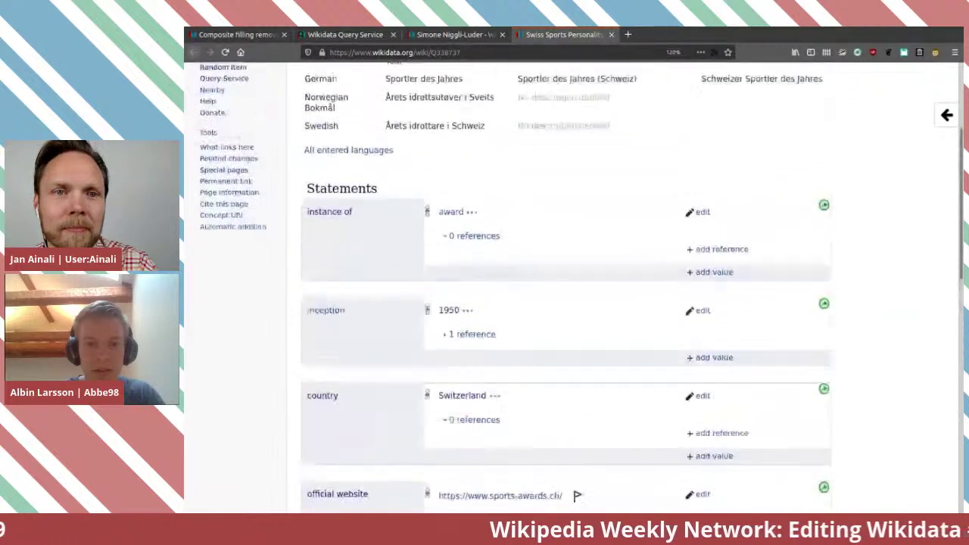
key("ctrl+w")
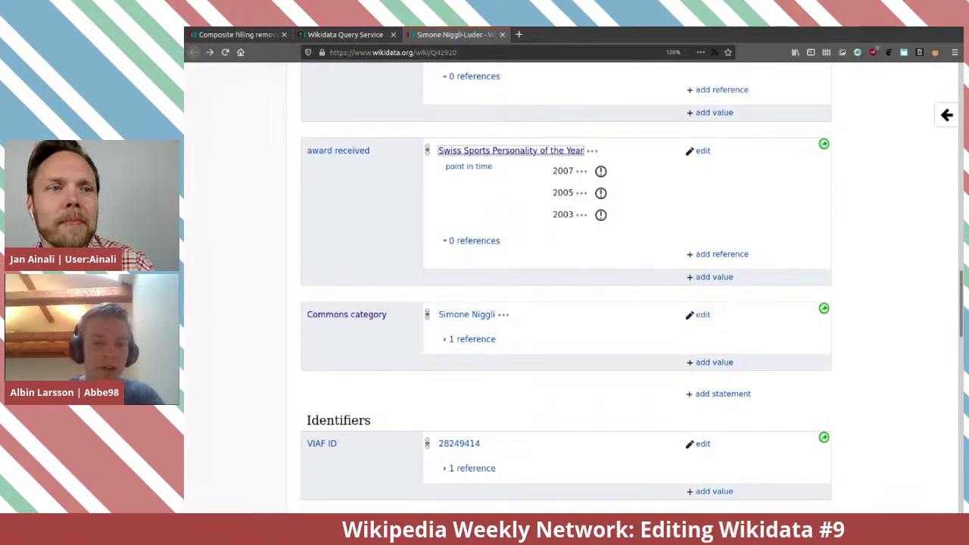
Reopen the award's item in a separate tab and examine its inception, country, official website and main category statements.
middle_click(511, 150)
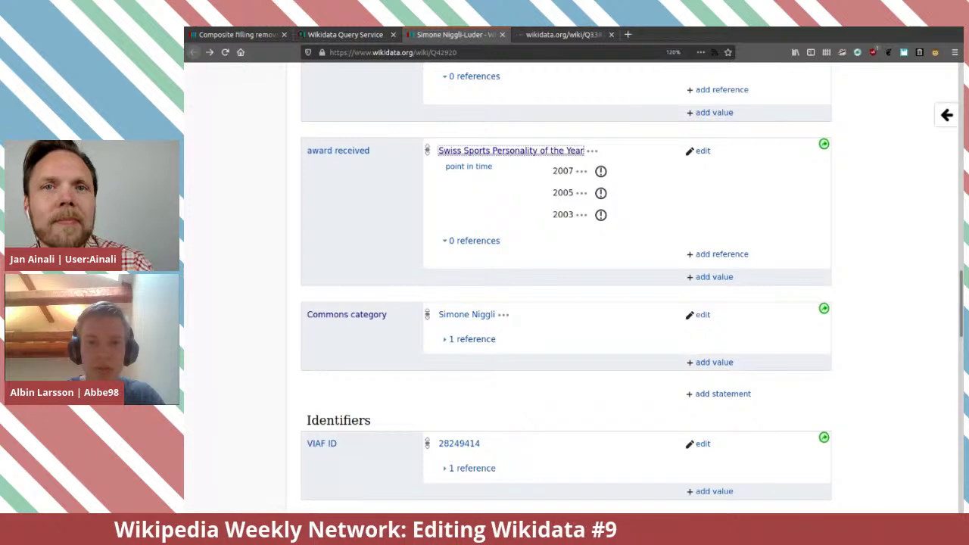
key("ctrl+Tab")
scroll(568, 303, "down", 5)
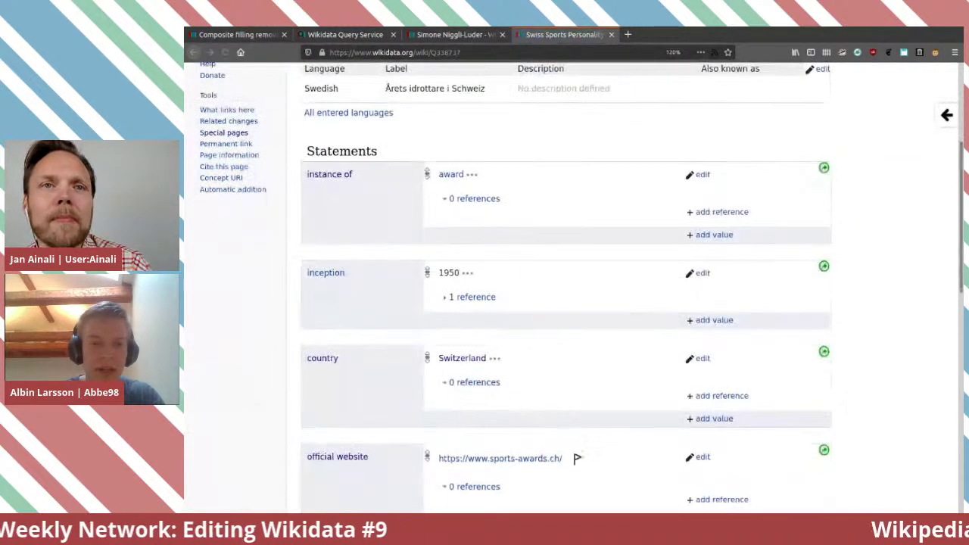
scroll(568, 303, "down", 5)
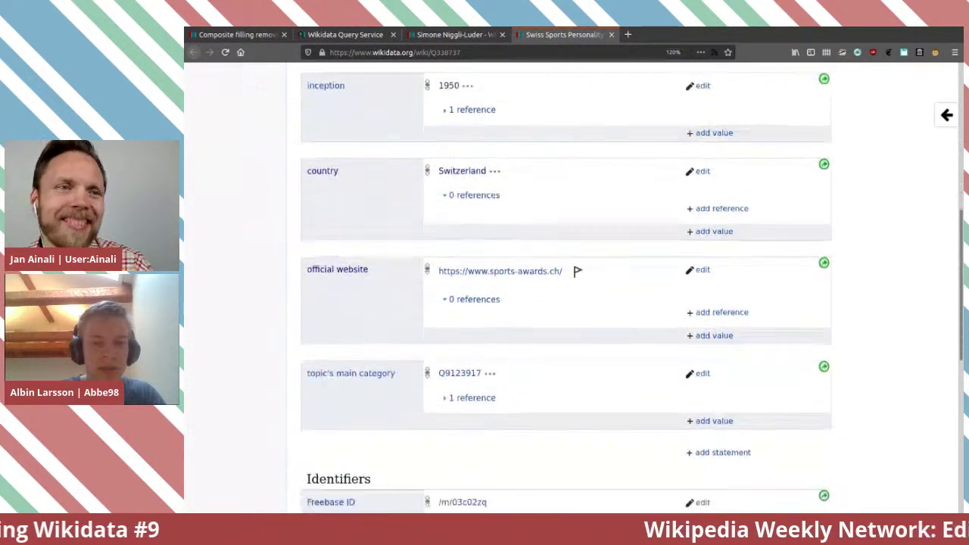
scroll(568, 303, "up", 5)
scroll(567, 288, "down", 3)
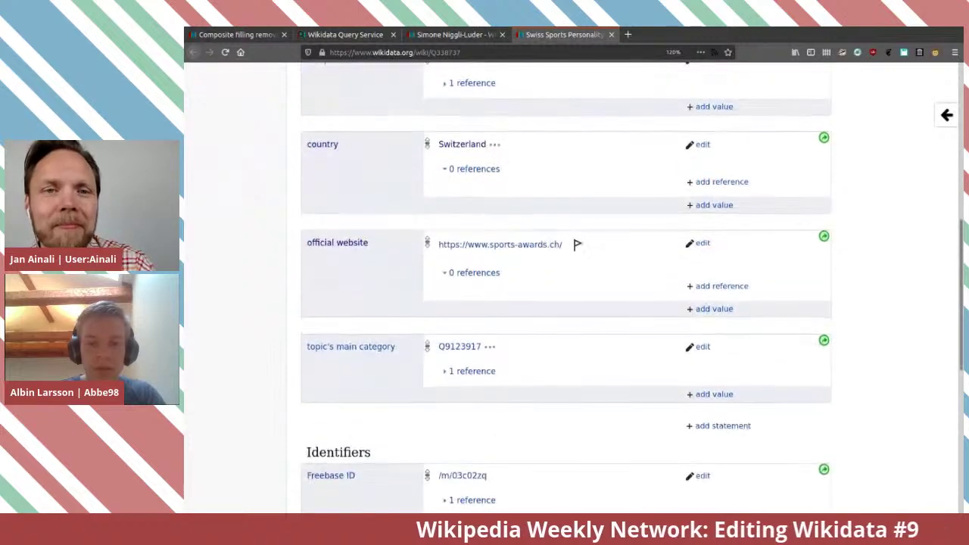
scroll(567, 287, "up", 4)
scroll(566, 288, "down", 4)
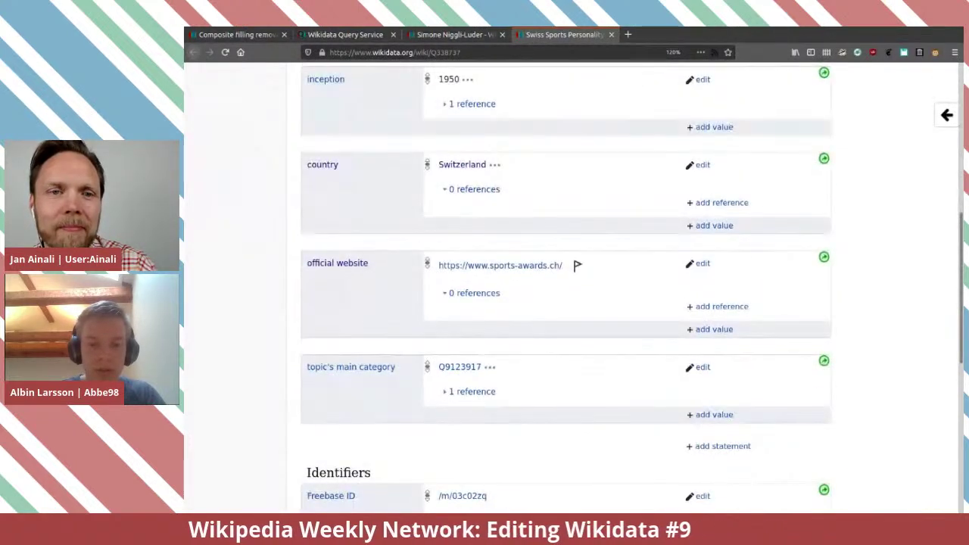
scroll(566, 287, "down", 2)
scroll(566, 288, "up", 4)
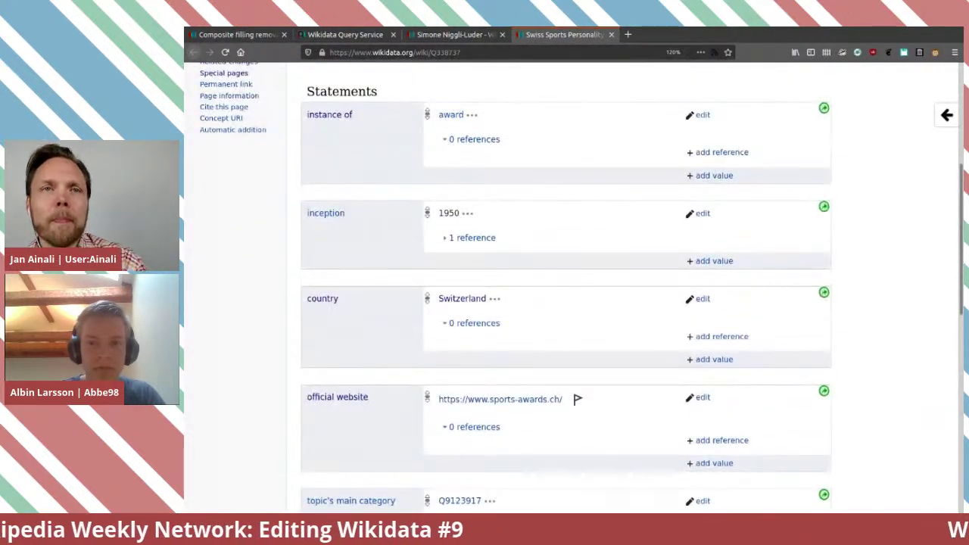
key("ctrl+w")
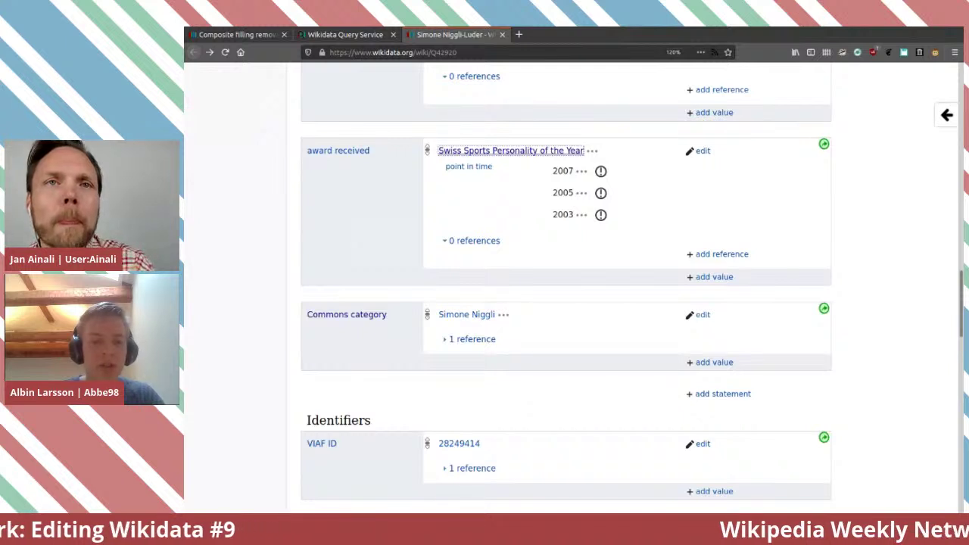
Edit the award received statement, copy its award name and add a second value, Swiss Sports Personality of the Year.
key("Tab")
key("Return")
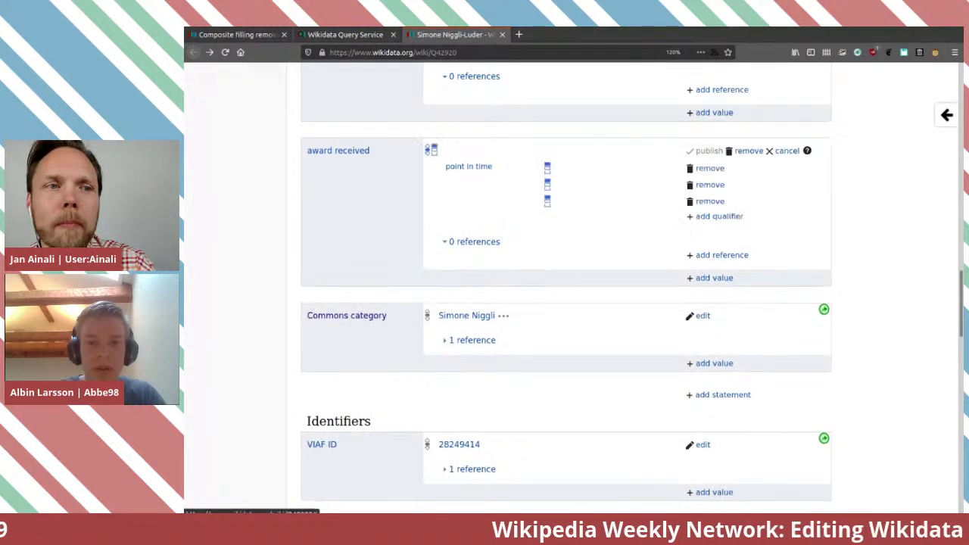
key("ctrl+a")
key("ctrl+c")
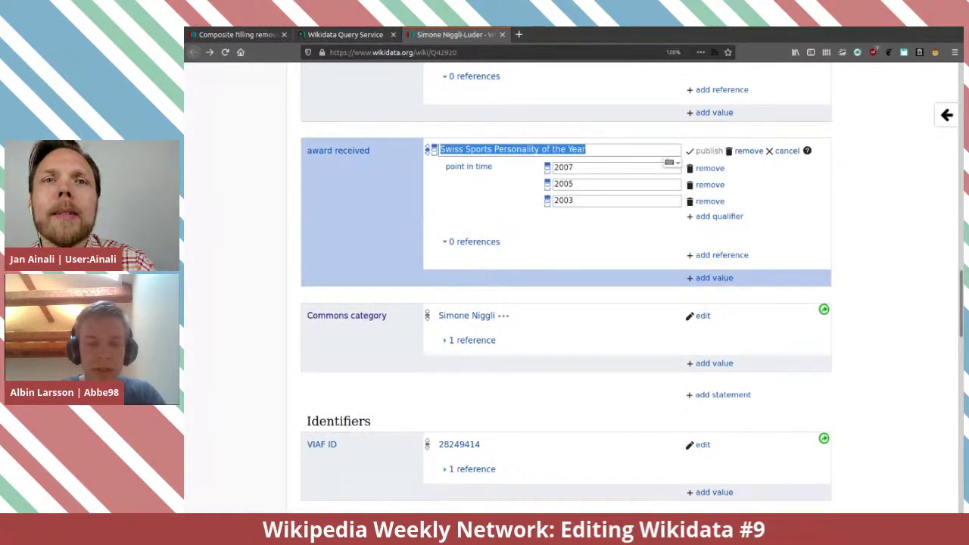
key("Tab")
key("Tab")
key("Tab")
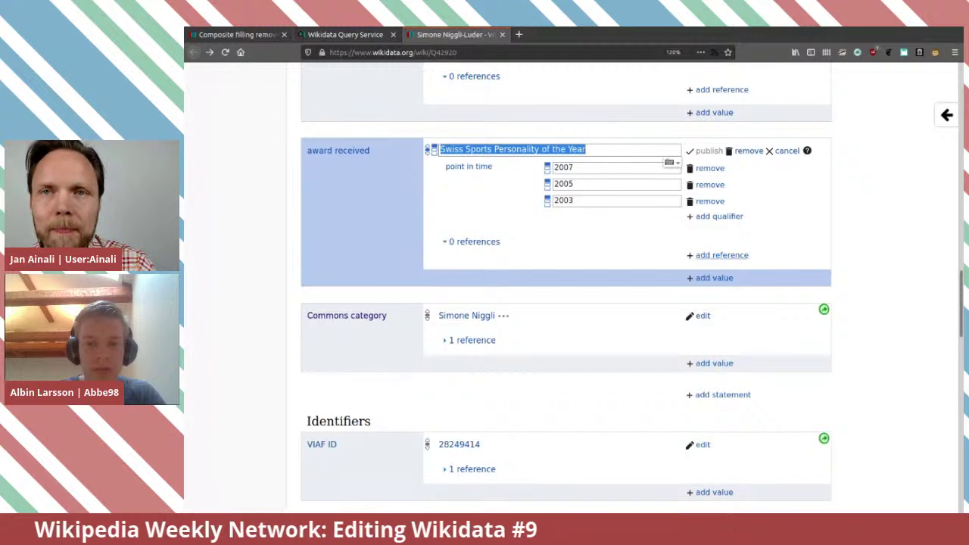
key("Return")
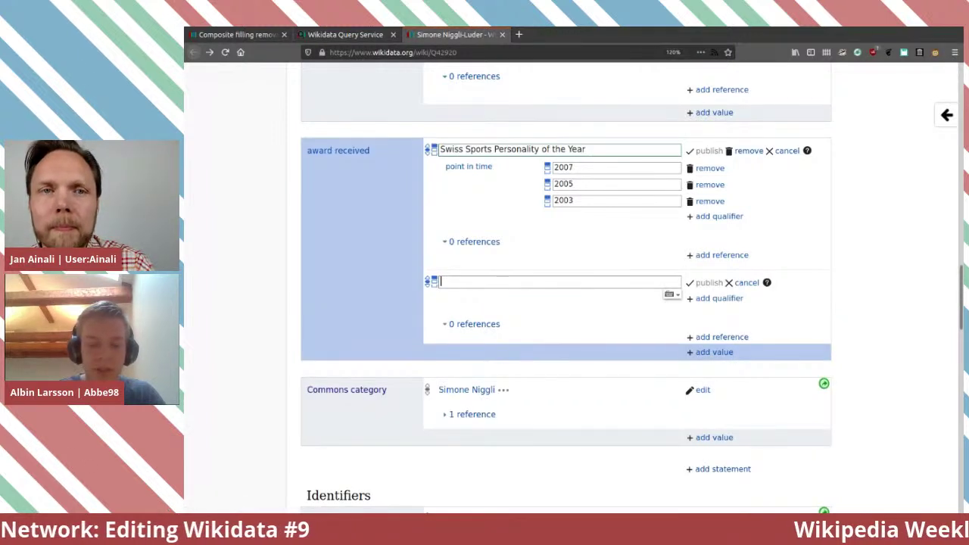
key("ctrl+v")
key("Down")
key("Return")
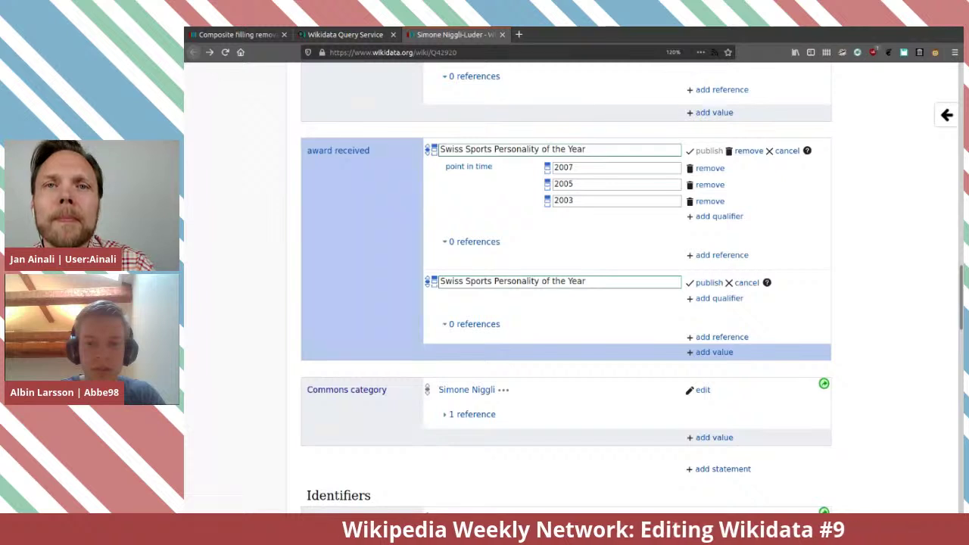
Clear the 2007 date from the first award value and give the second value a point in time qualifier of 2007.
left_click(563, 167)
key("BackSpace")
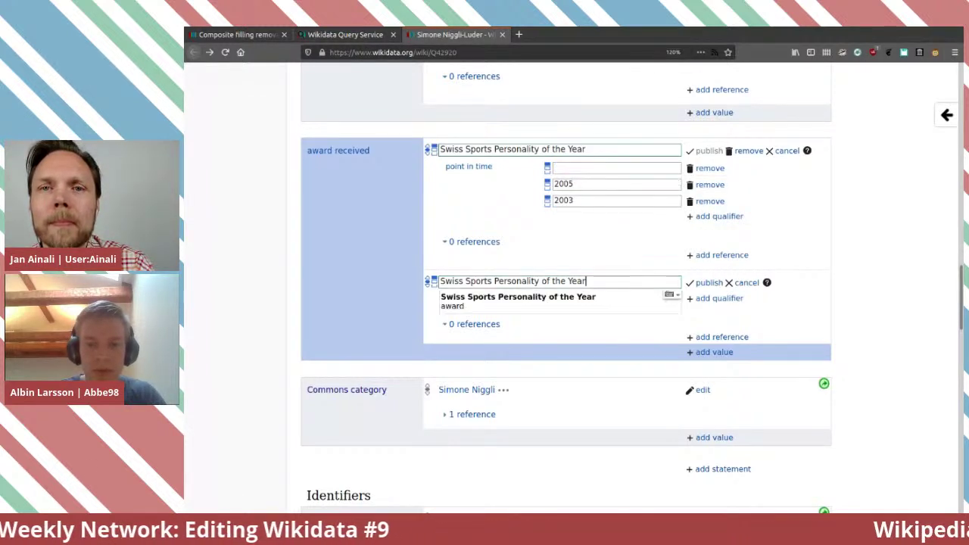
left_click(719, 297)
type("point")
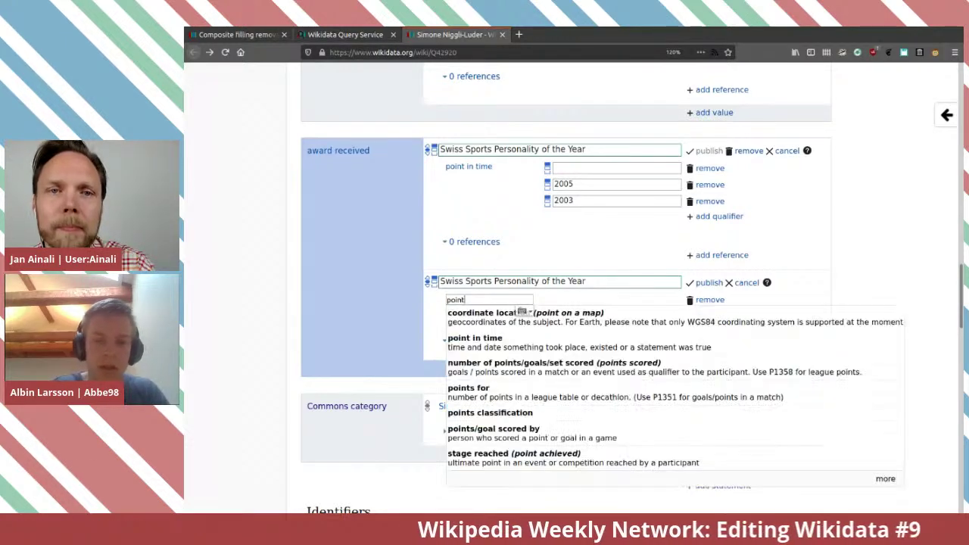
key("Down")
key("Down")
key("Return")
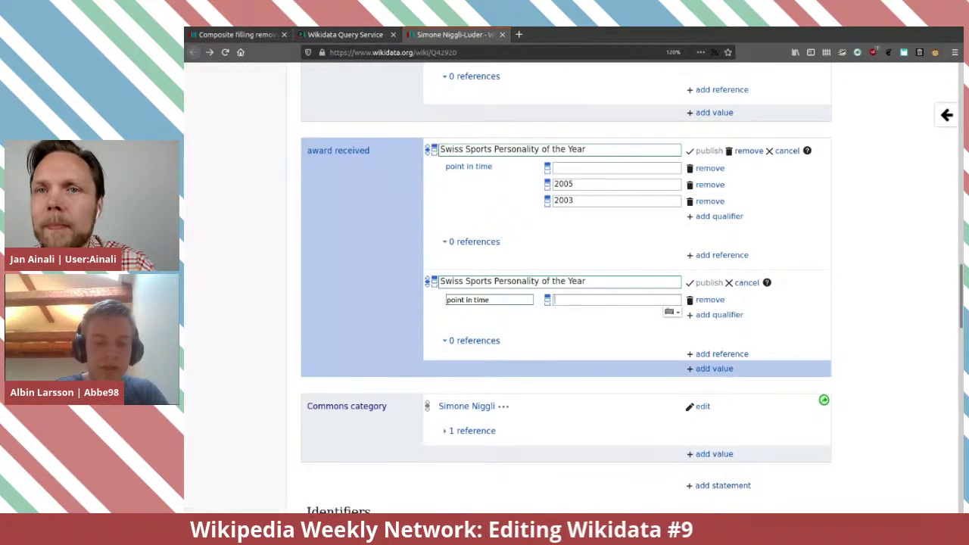
type("2007")
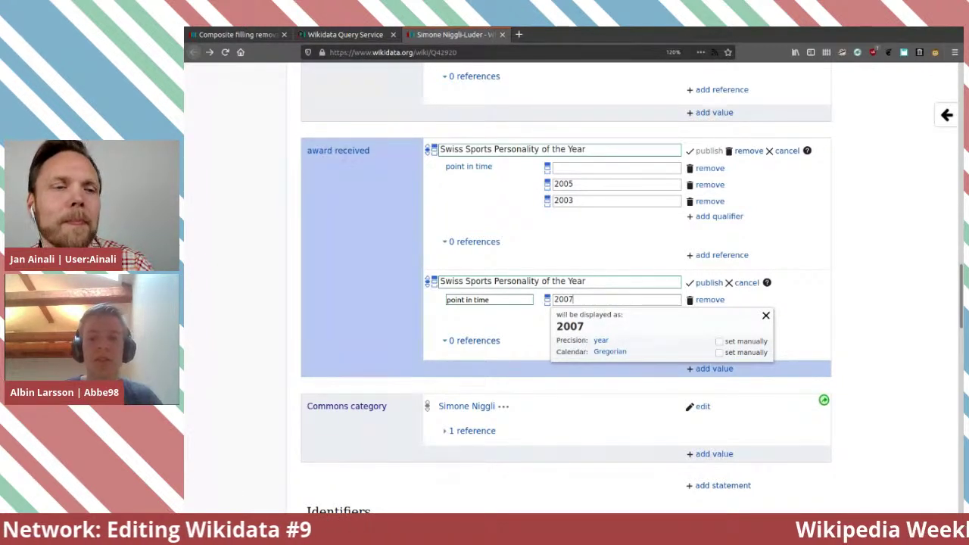
Clear 2005 from the first award value and add a third Swiss Sports Personality of the Year value with point in time 2005.
double_click(563, 184)
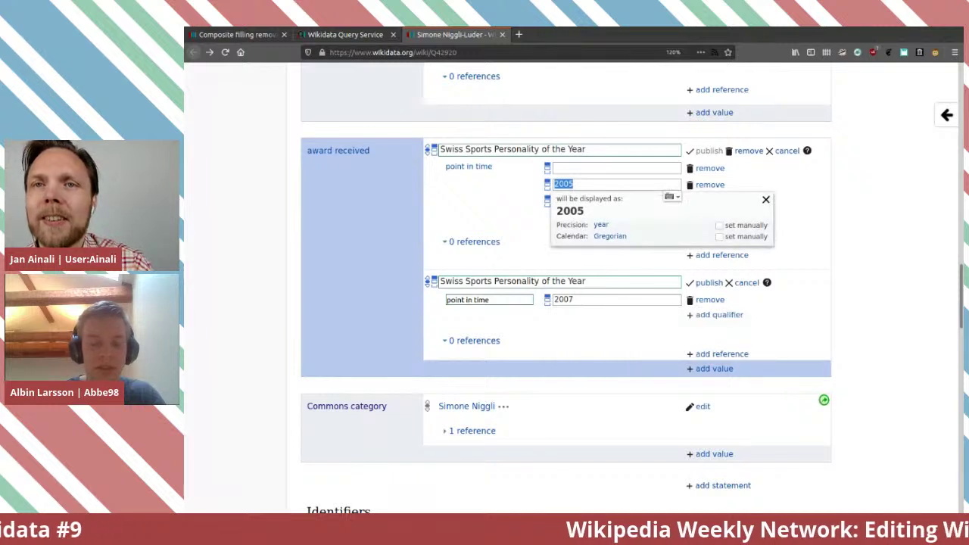
key("BackSpace")
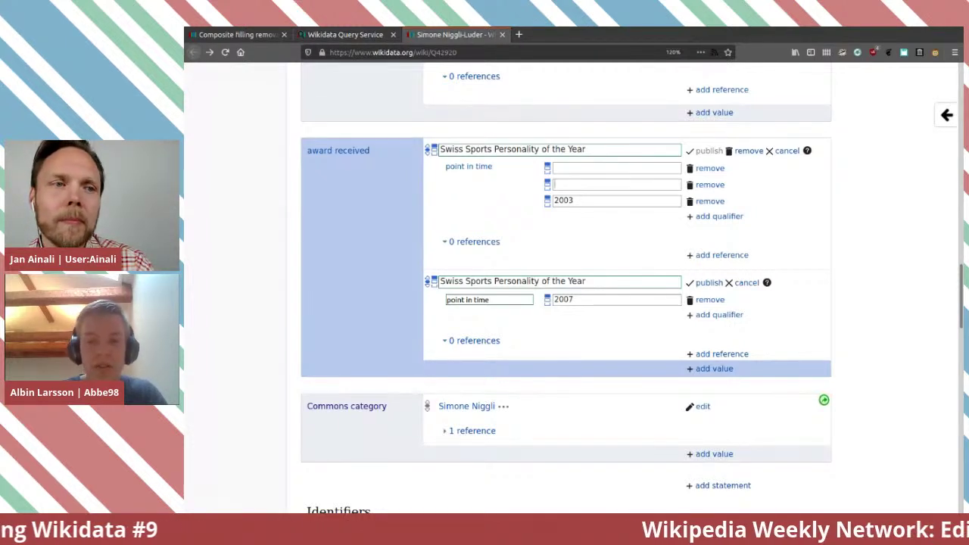
left_click(714, 368)
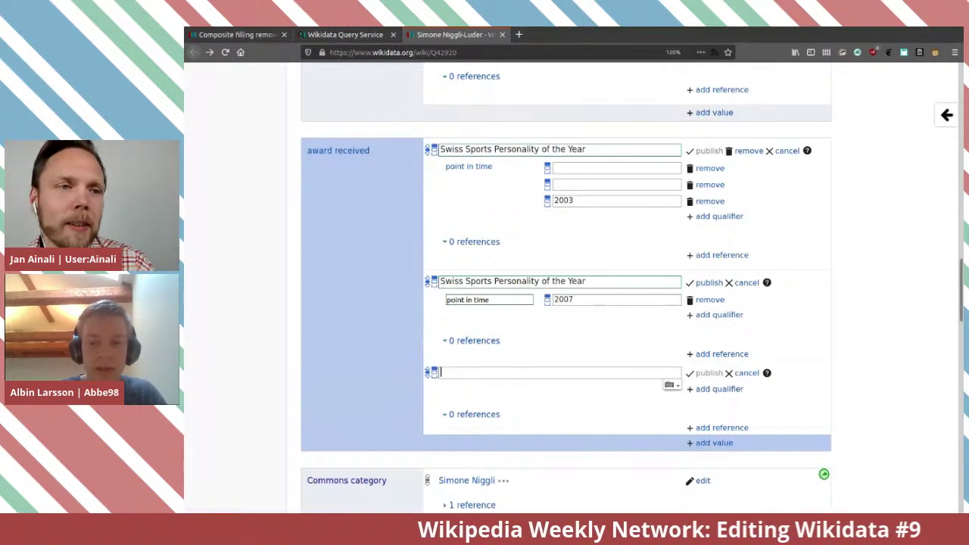
left_click(720, 389)
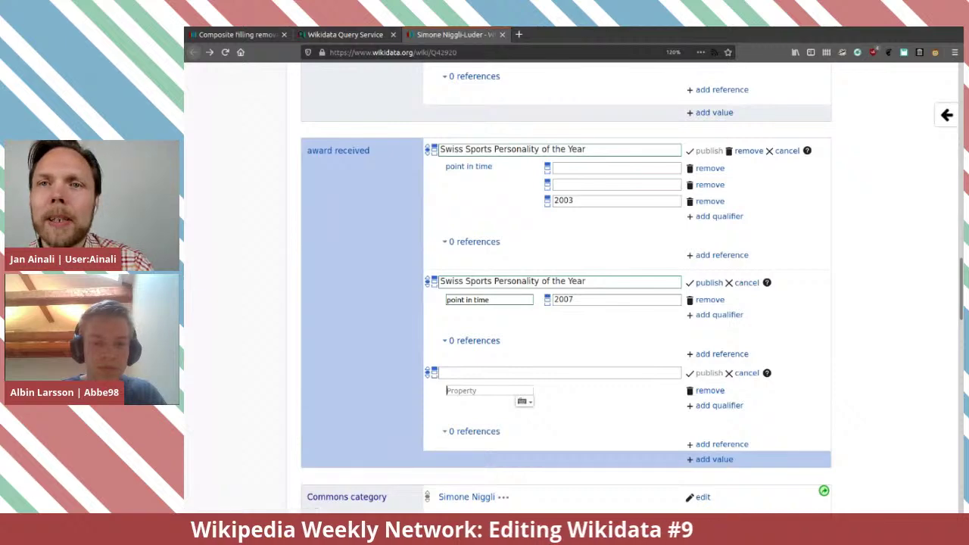
type("poin")
key("Down")
key("Down")
key("Return")
type("2005")
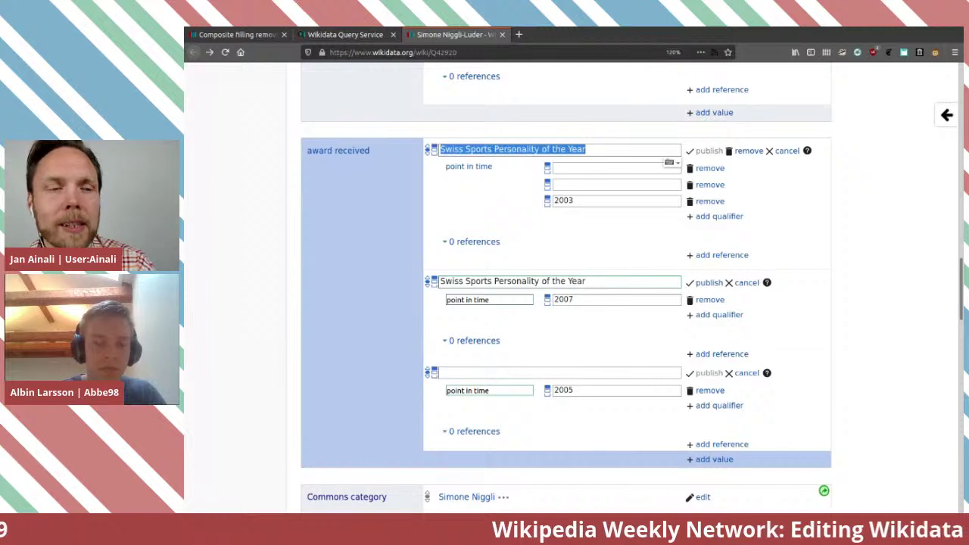
left_click(485, 373)
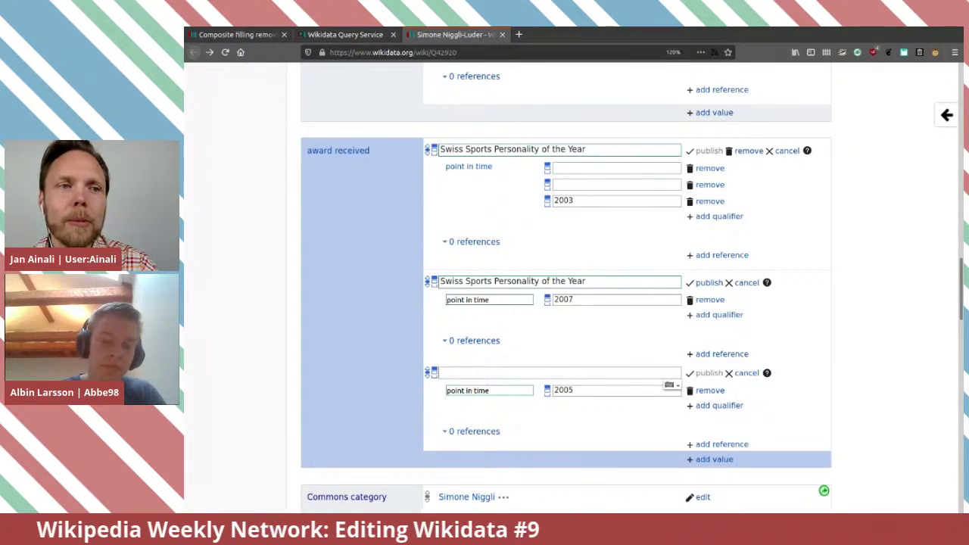
key("ctrl+v")
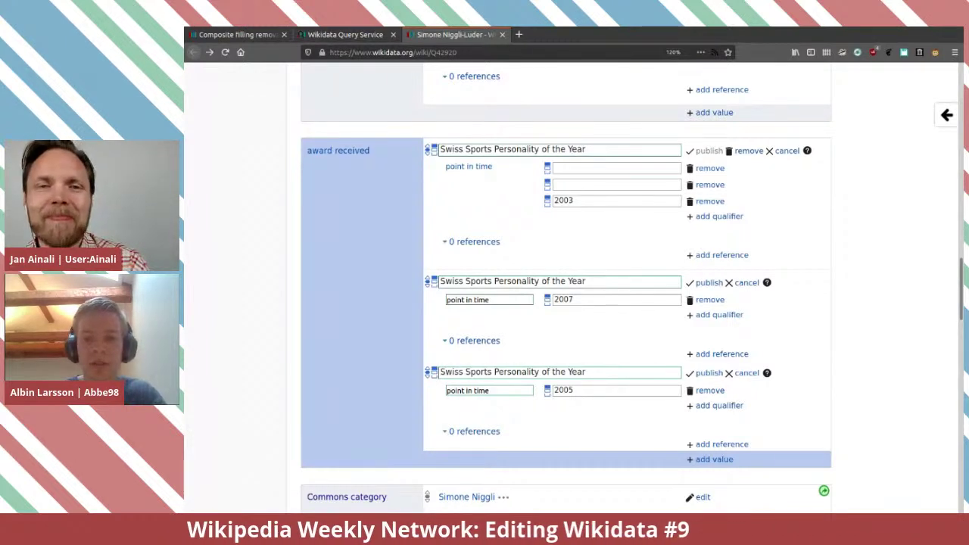
Remove the first award value's two empty point in time qualifiers and set the second value's date to 2005 and the third's to 2007.
left_click(710, 185)
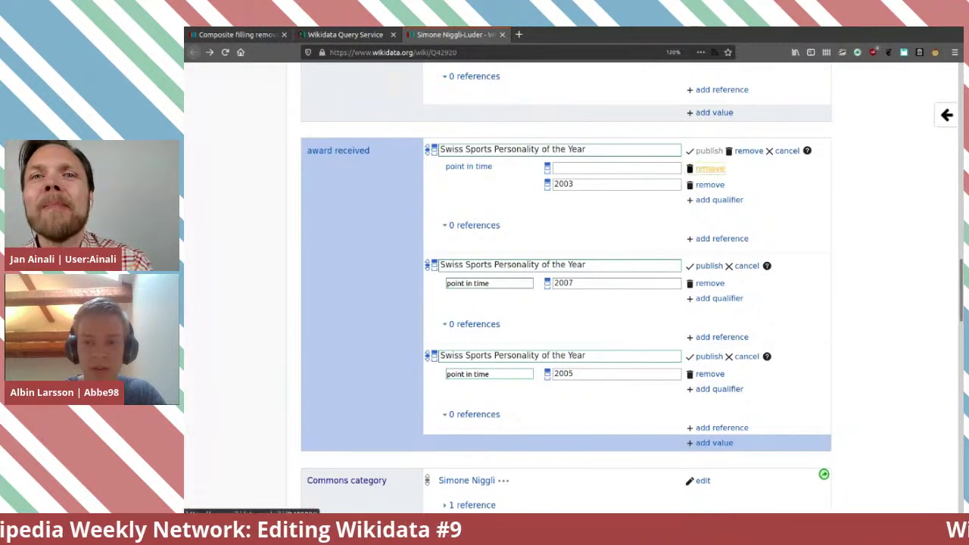
left_click(710, 168)
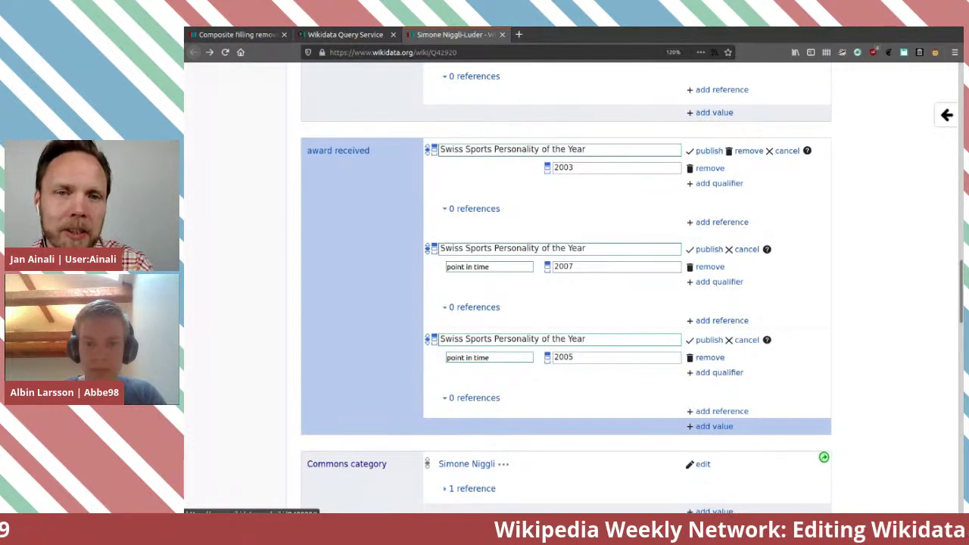
left_click(606, 267)
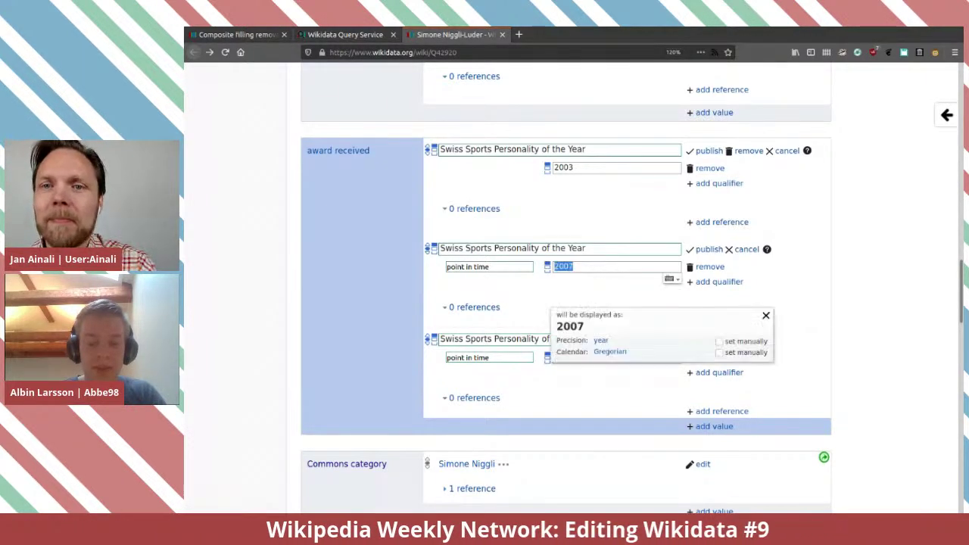
key("ctrl+x")
left_click(606, 358)
key("ctrl+v")
double_click(563, 357)
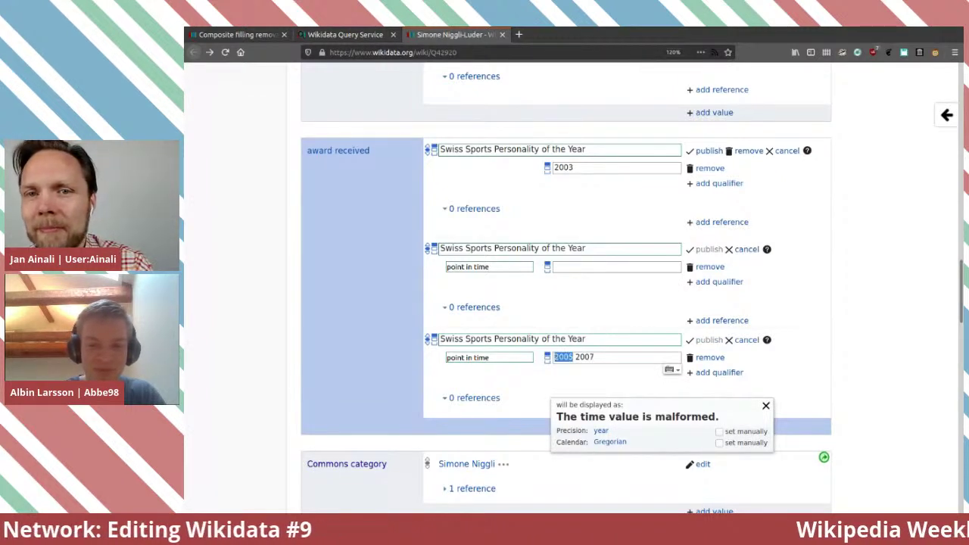
key("Delete")
key("Delete")
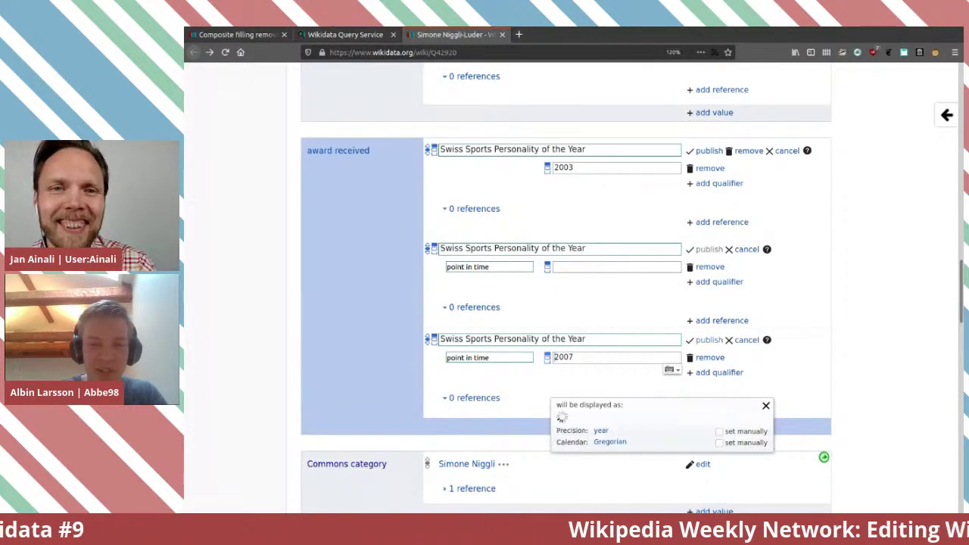
left_click(576, 267)
type("2005")
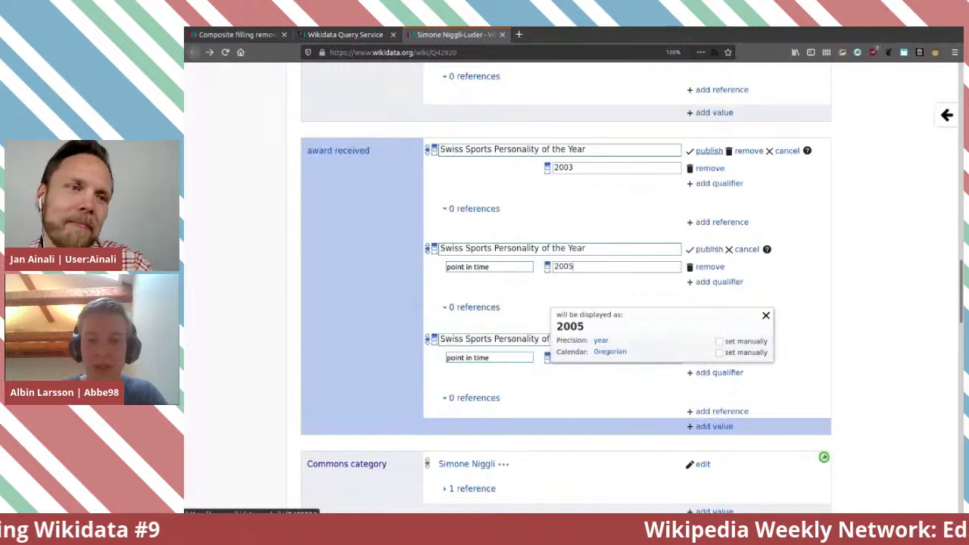
Publish the three Swiss Sports Personality of the Year values for 2003, 2005 and 2007.
left_click(709, 151)
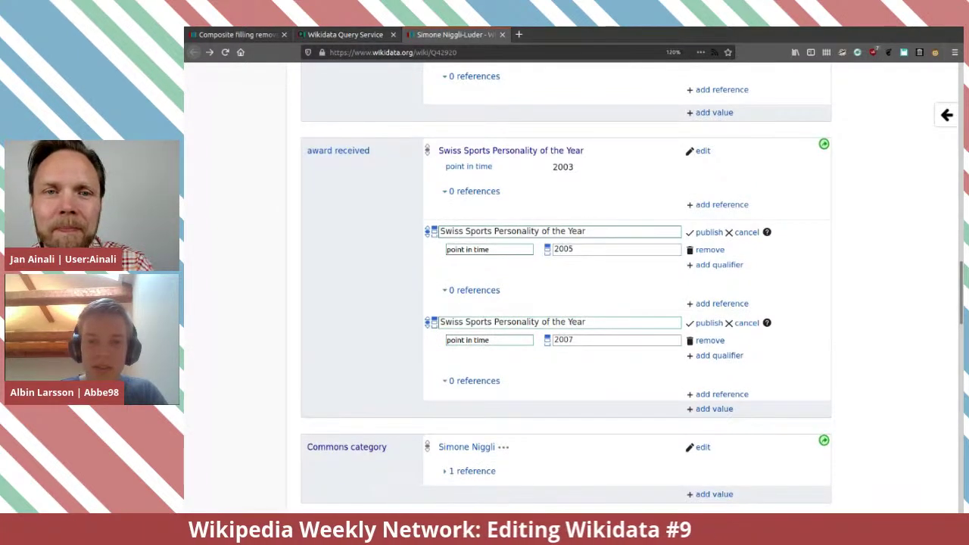
left_click(708, 232)
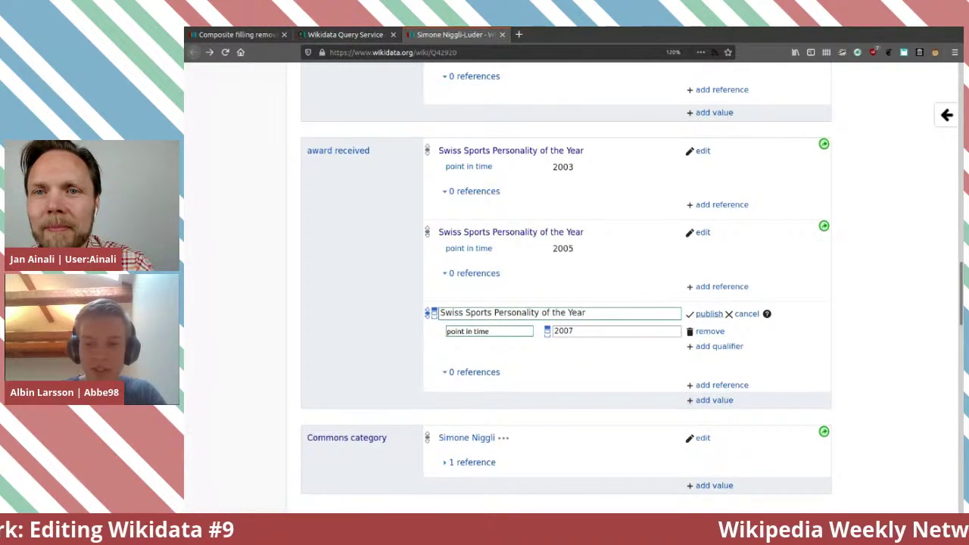
left_click(709, 313)
scroll(567, 288, "down", 3)
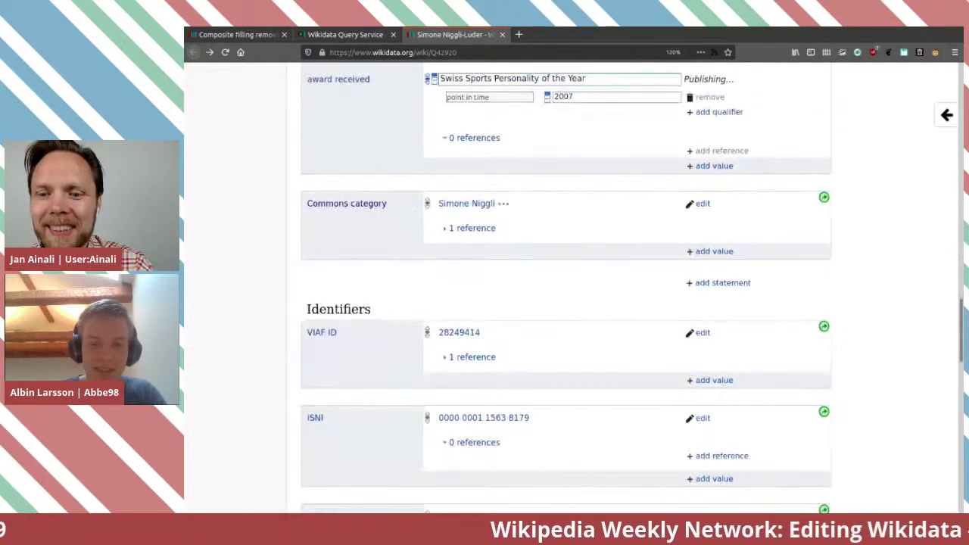
scroll(567, 288, "up", 3)
scroll(567, 288, "down", 2)
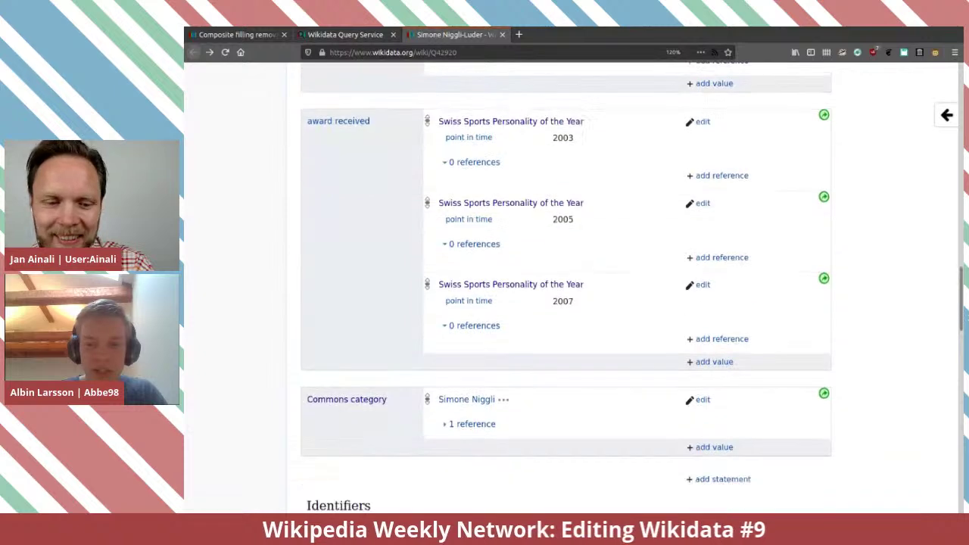
scroll(566, 288, "up", 2)
scroll(566, 288, "down", 1)
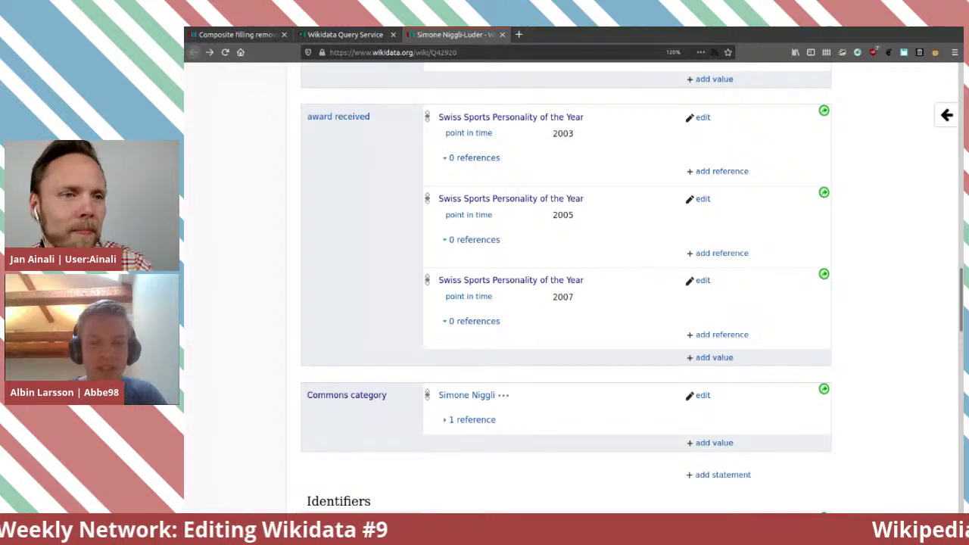
Examine the orienteer's statements and identifiers, including citizenship, occupation, sport and athlete IDs, for missing information.
scroll(566, 272, "down", 1)
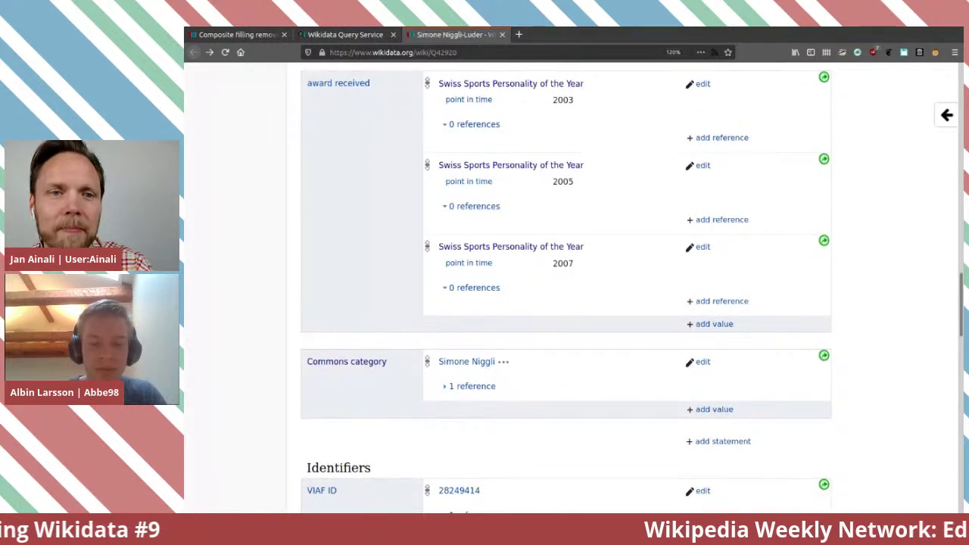
scroll(566, 272, "down", 10)
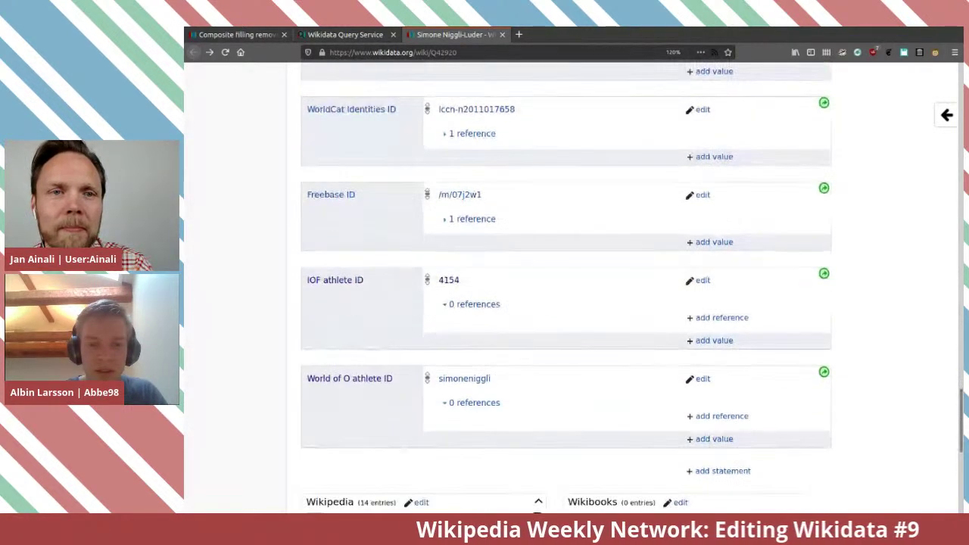
scroll(567, 287, "up", 20)
scroll(567, 288, "down", 20)
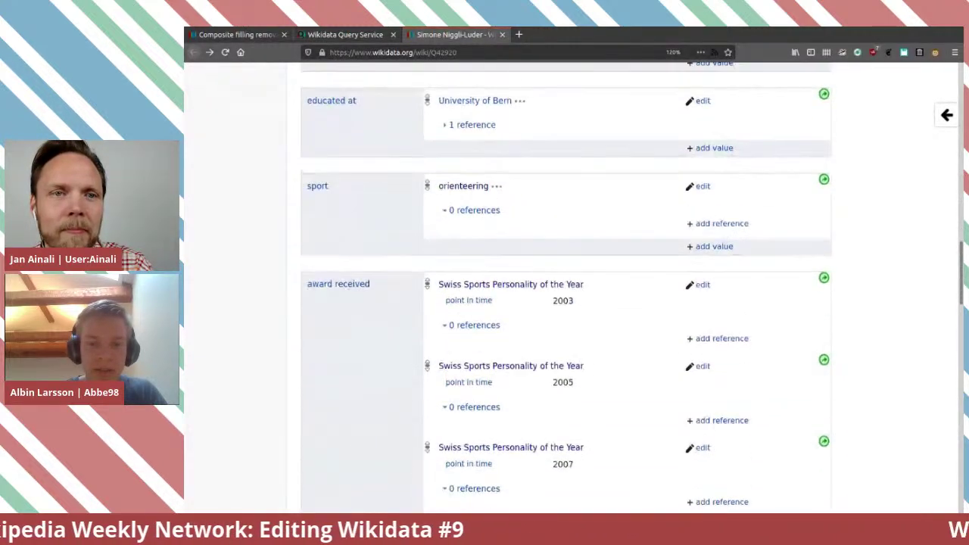
scroll(567, 288, "up", 5)
scroll(566, 288, "up", 12)
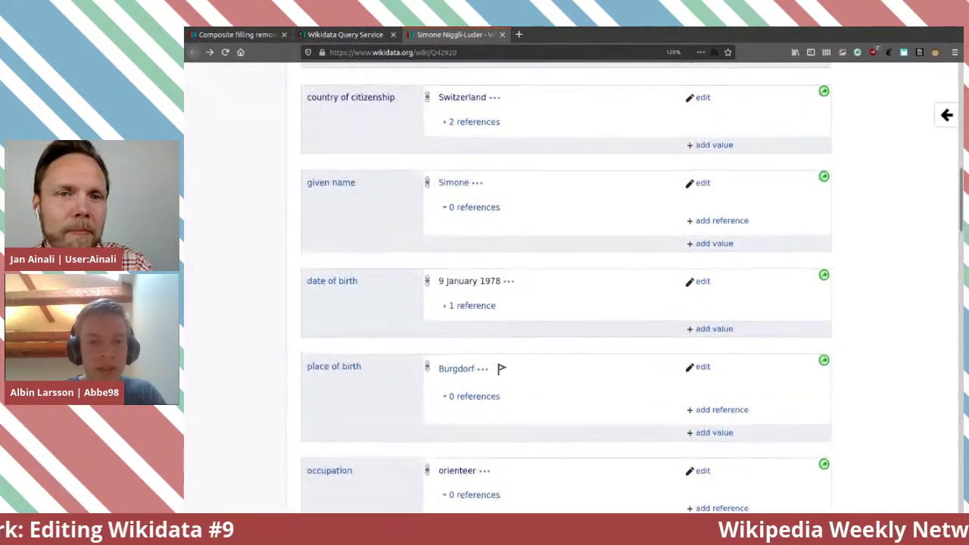
scroll(566, 288, "up", 4)
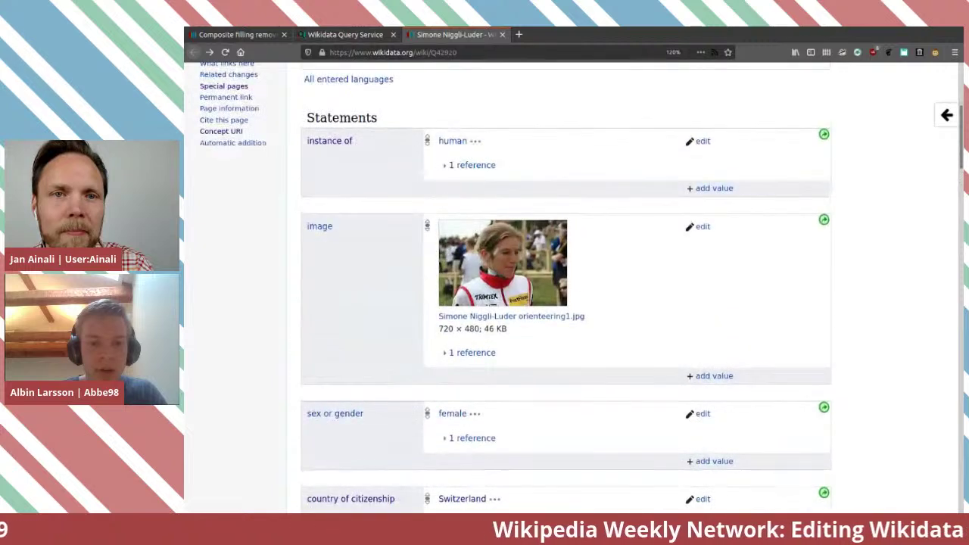
scroll(567, 288, "down", 4)
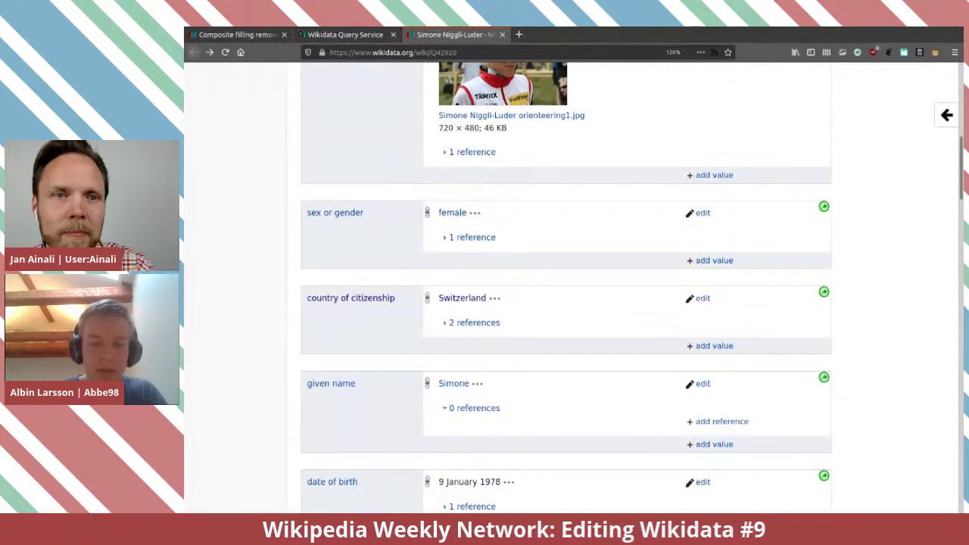
scroll(567, 288, "down", 15)
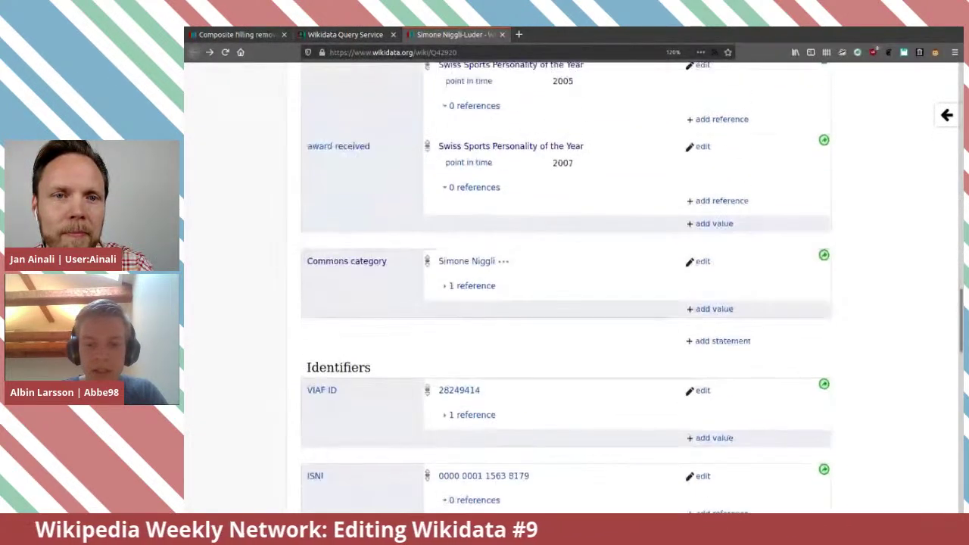
scroll(723, 308, "down", 1)
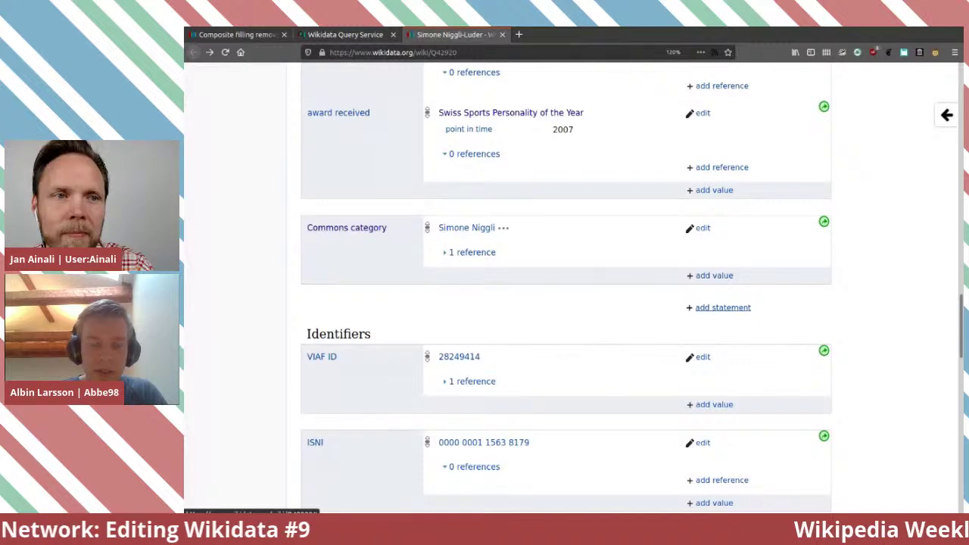
scroll(723, 307, "up", 15)
scroll(723, 307, "up", 6)
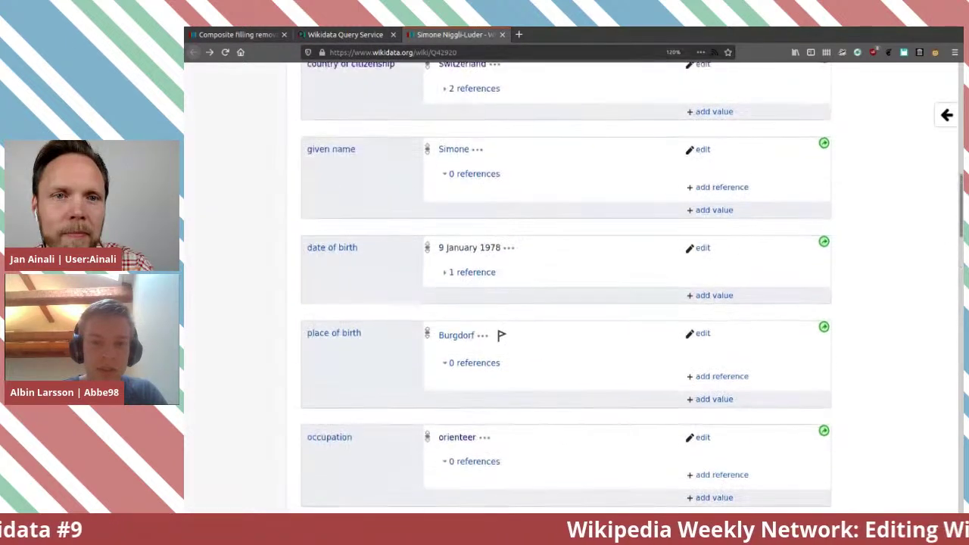
scroll(723, 307, "up", 6)
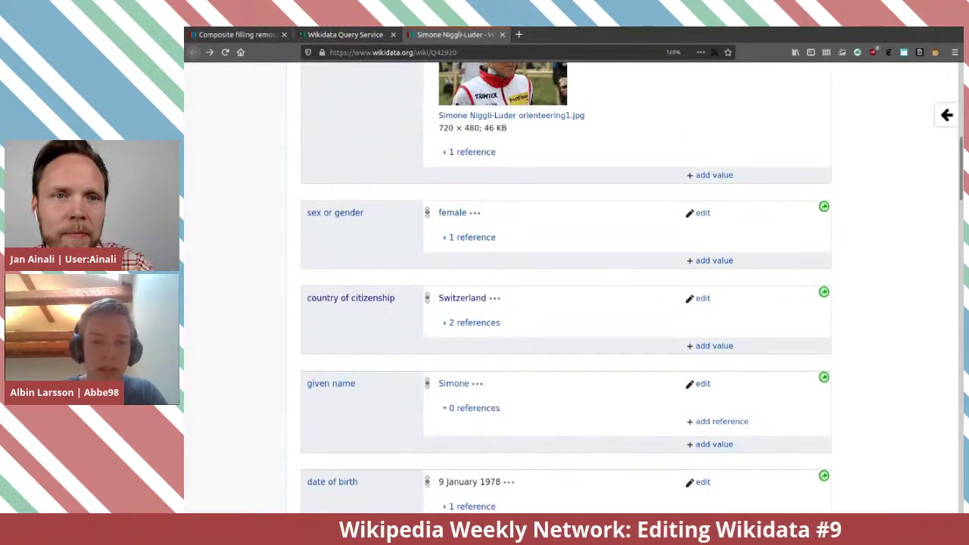
Add a country for sport statement with the value Switzerland, the federal state, to the orienteer's item and publish it.
left_click_drag(438, 299, 486, 298)
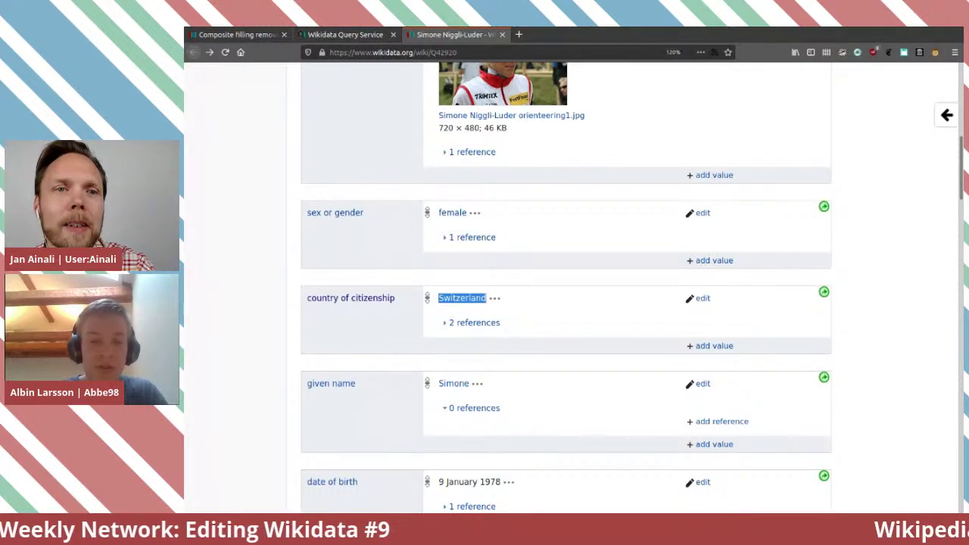
scroll(486, 299, "down", 10)
scroll(566, 273, "down", 14)
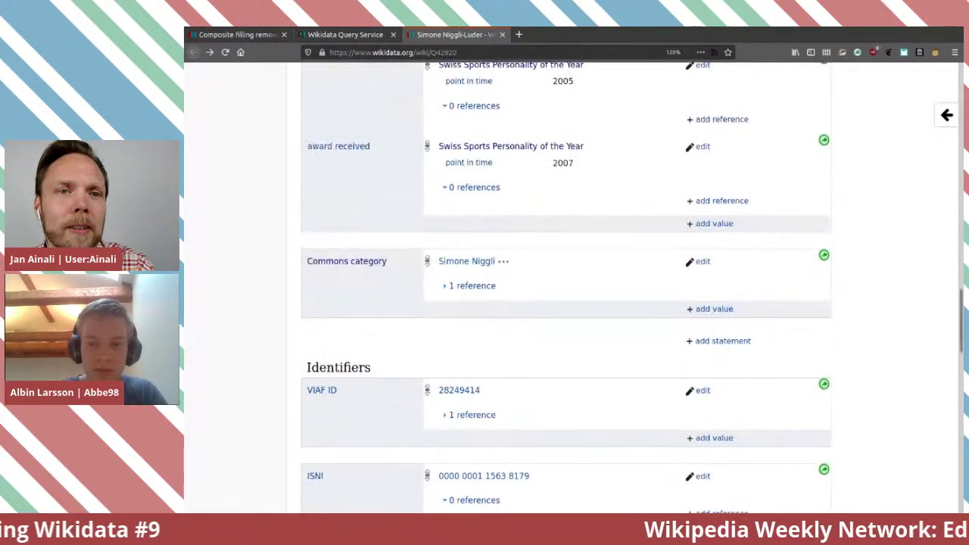
left_click(721, 341)
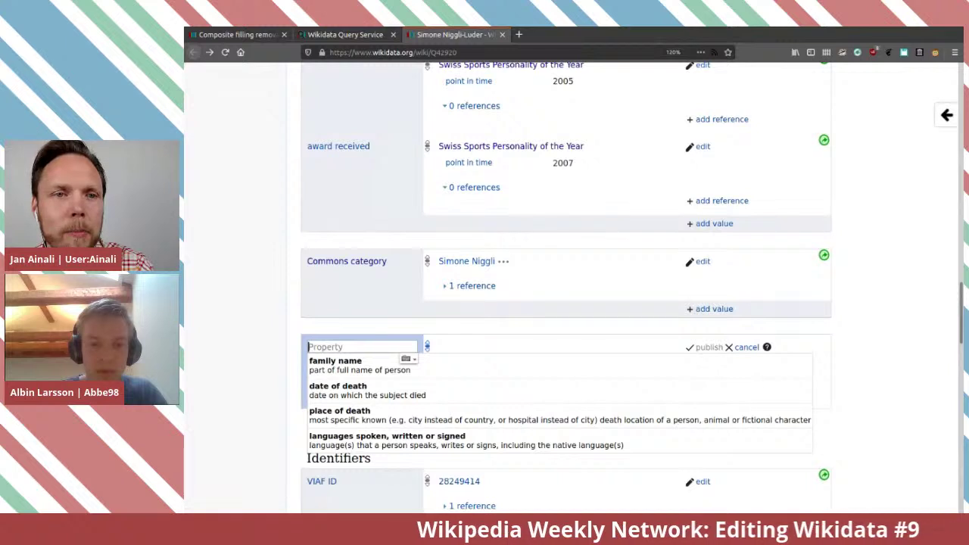
type("sports")
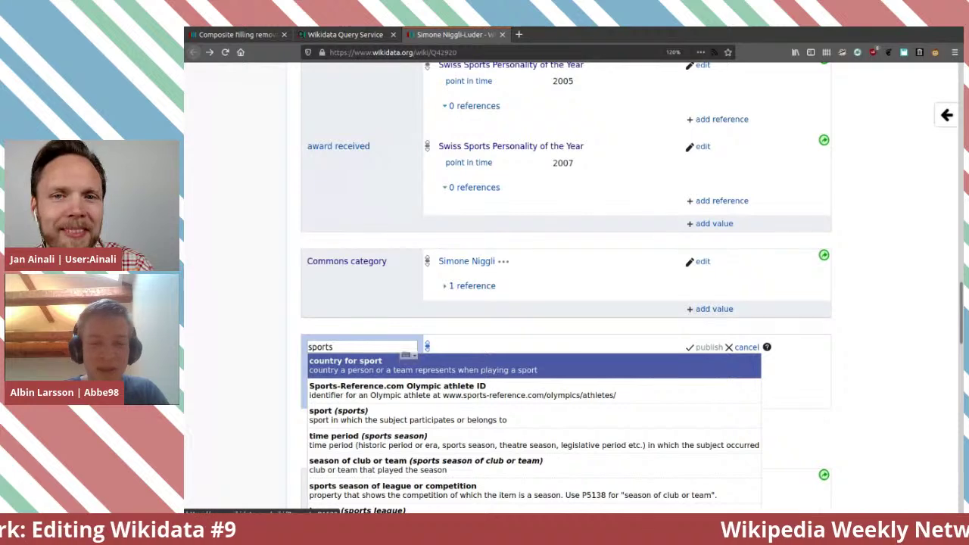
left_click(407, 361)
type("Switzerland")
key("Down")
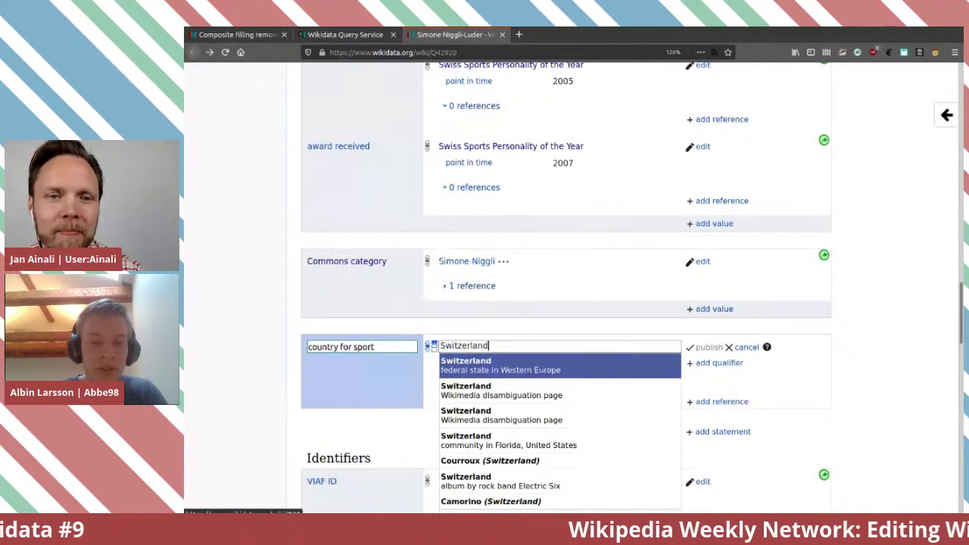
key("Return")
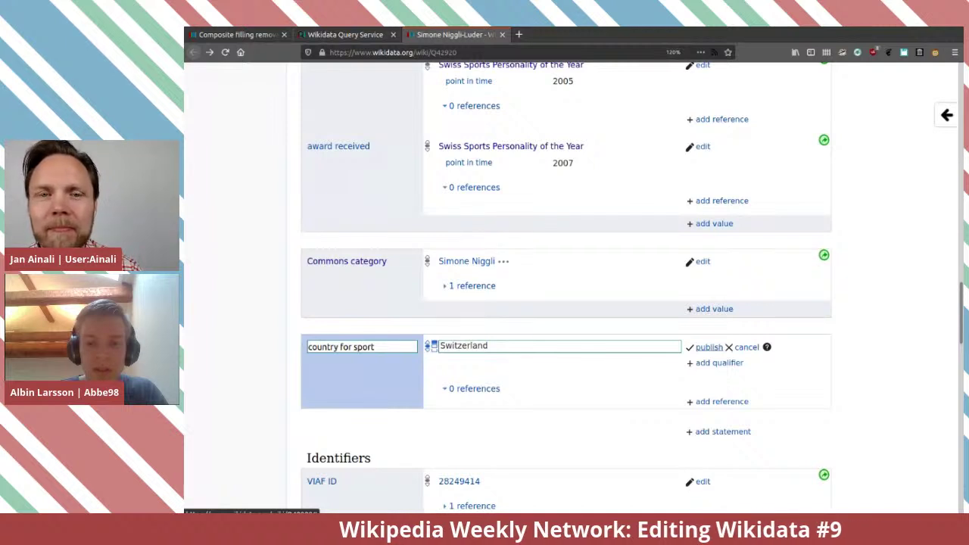
key("Return")
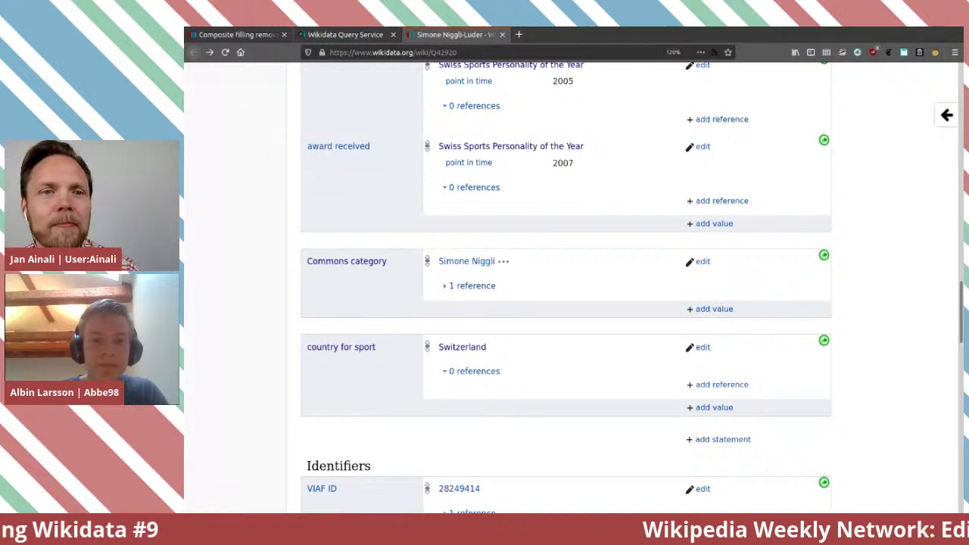
Close the orienteer's item after a last check and open item Q259977 from the query results.
scroll(567, 288, "up", 10)
scroll(566, 288, "up", 10)
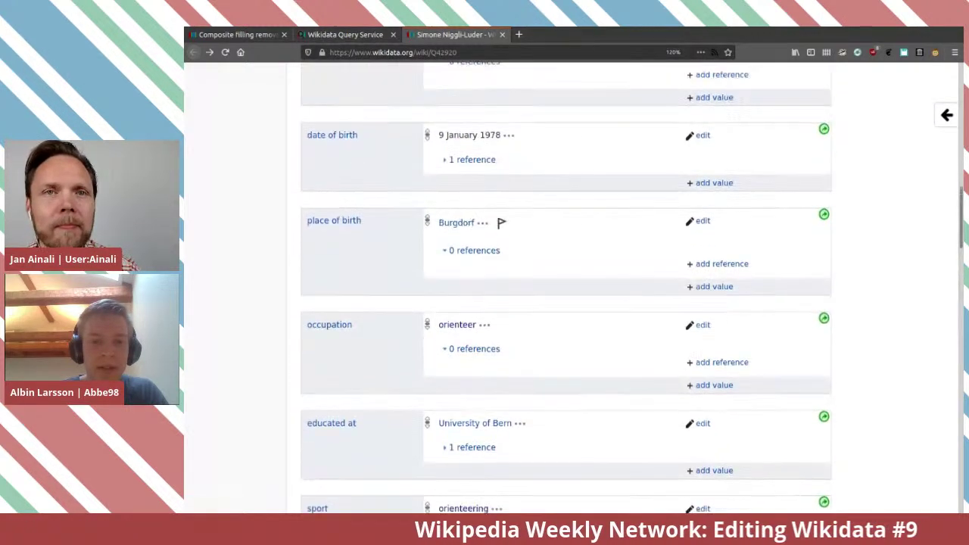
scroll(567, 288, "up", 2)
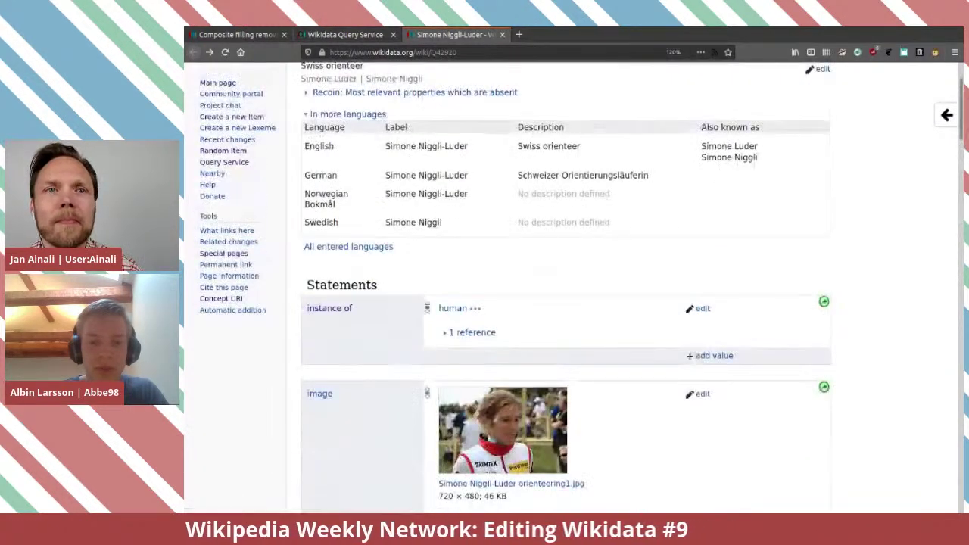
scroll(566, 288, "down", 15)
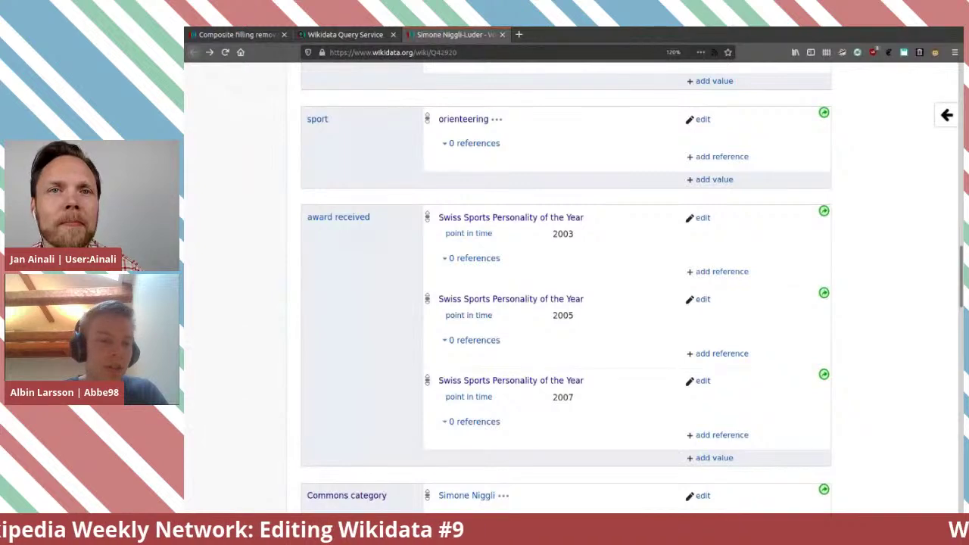
key("ctrl+w")
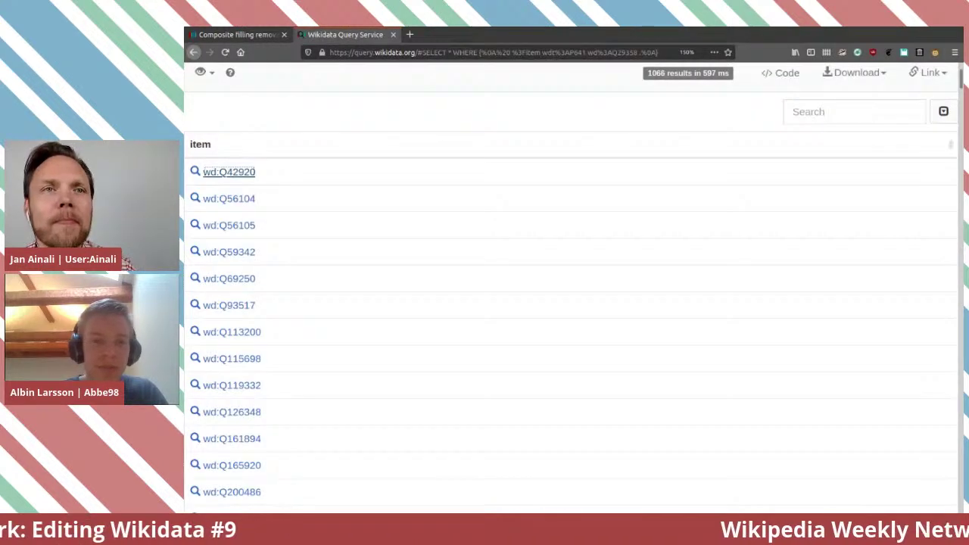
scroll(568, 250, "down", 7)
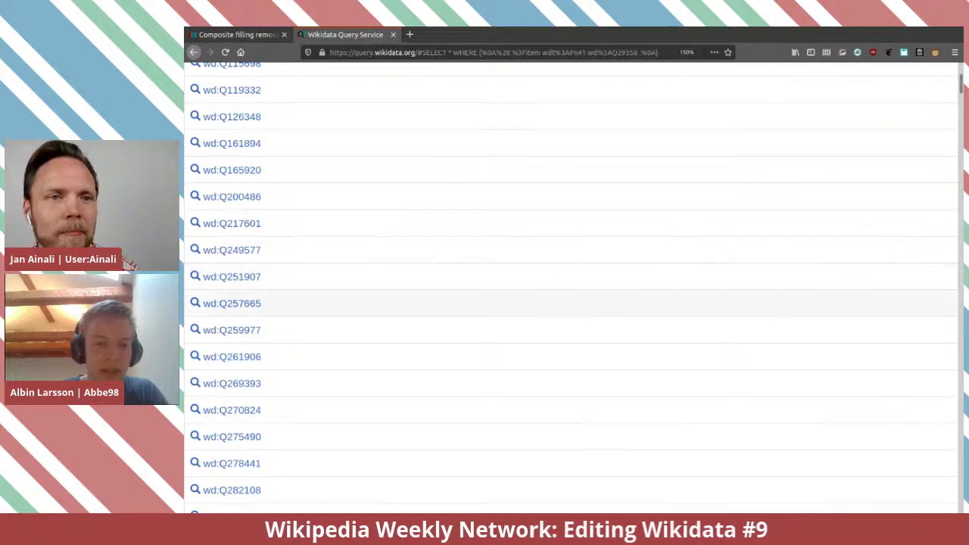
scroll(568, 318, "down", 9)
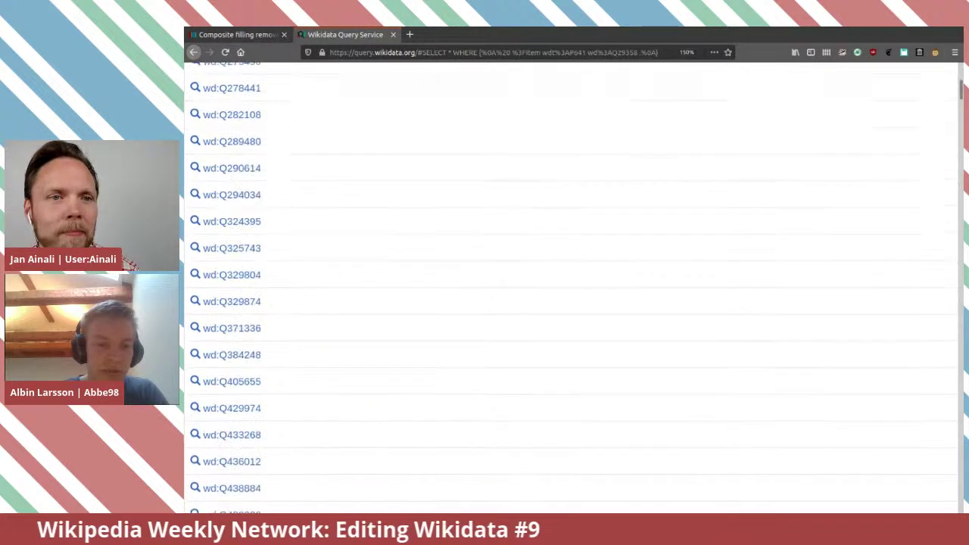
scroll(232, 288, "up", 8)
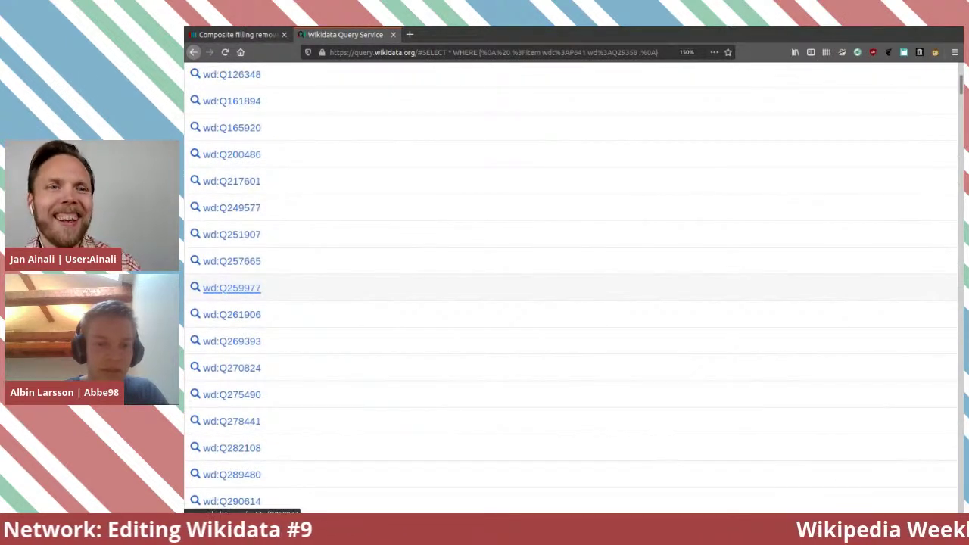
left_click(231, 288)
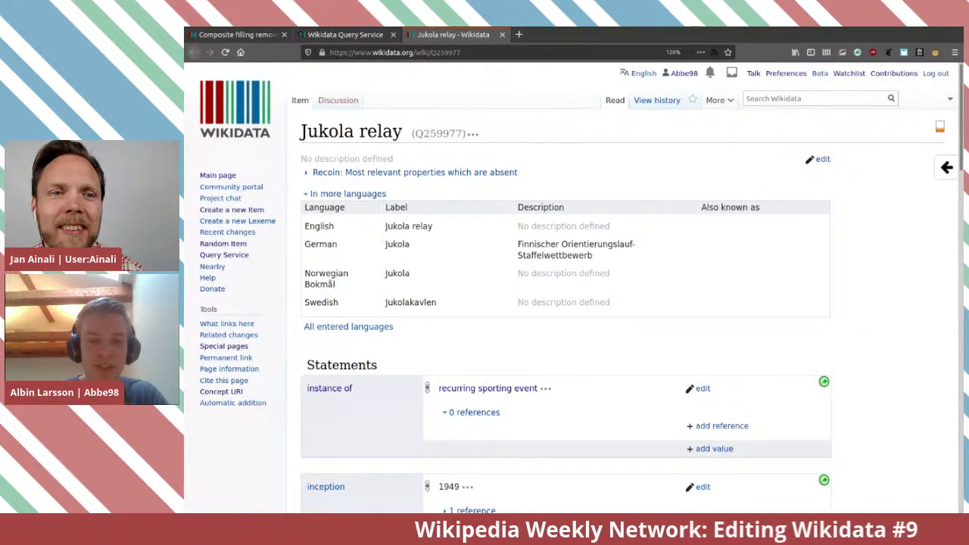
Examine the Jukola relay item's descriptions and statements, including instance of, recurrence period, official website and different from, for possible improvements.
scroll(575, 287, "down", 2)
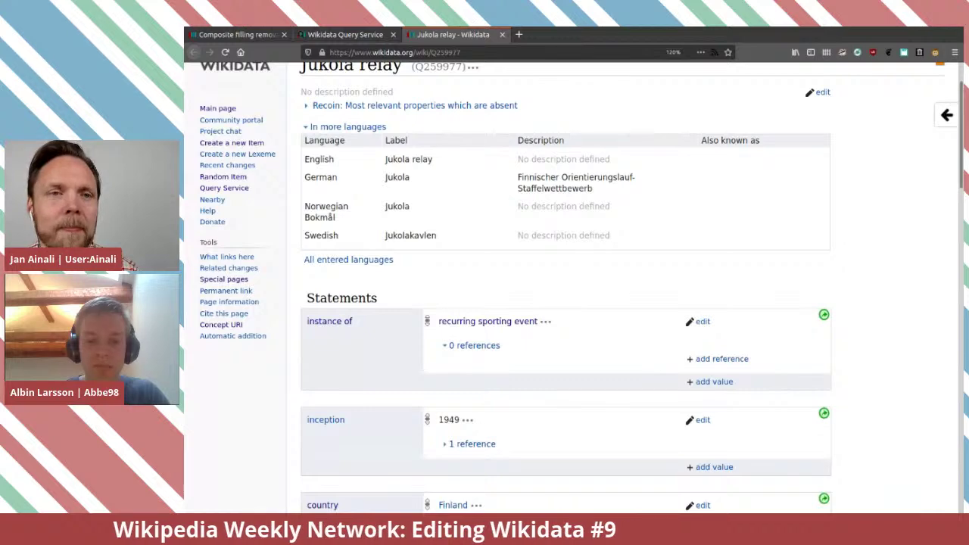
scroll(567, 303, "down", 4)
scroll(567, 303, "up", 3)
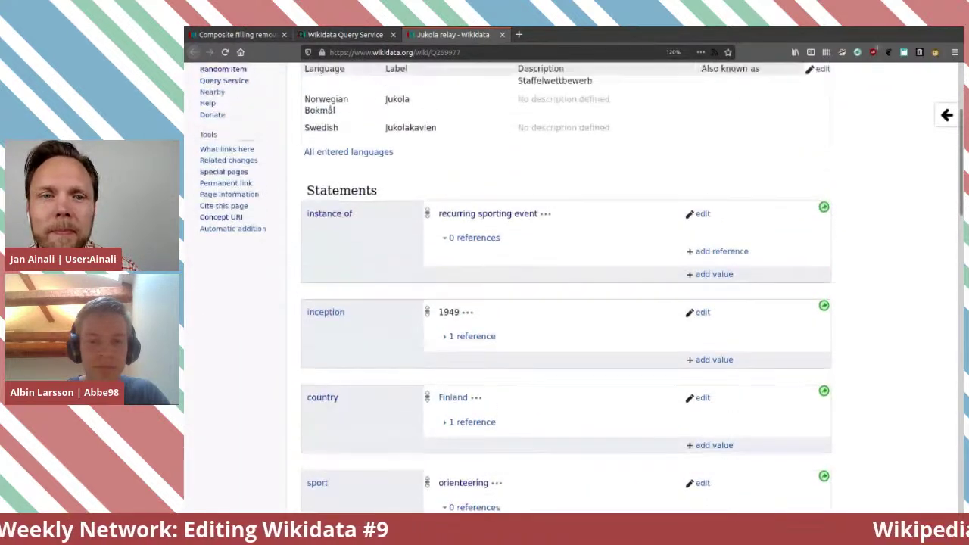
mouse_move(539, 228)
left_mouse_down()
mouse_move(439, 228)
mouse_move(303, 64)
mouse_move(539, 228)
left_mouse_up()
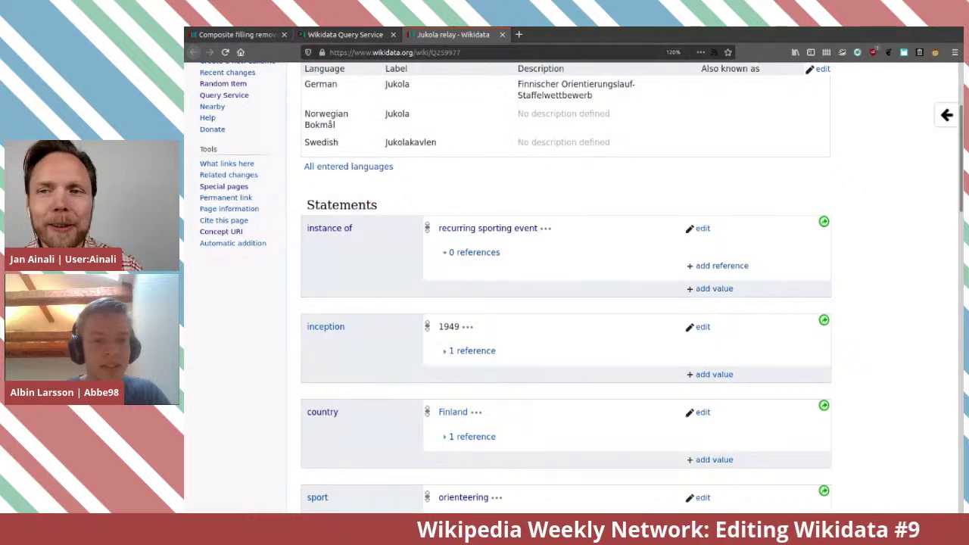
scroll(567, 303, "up", 3)
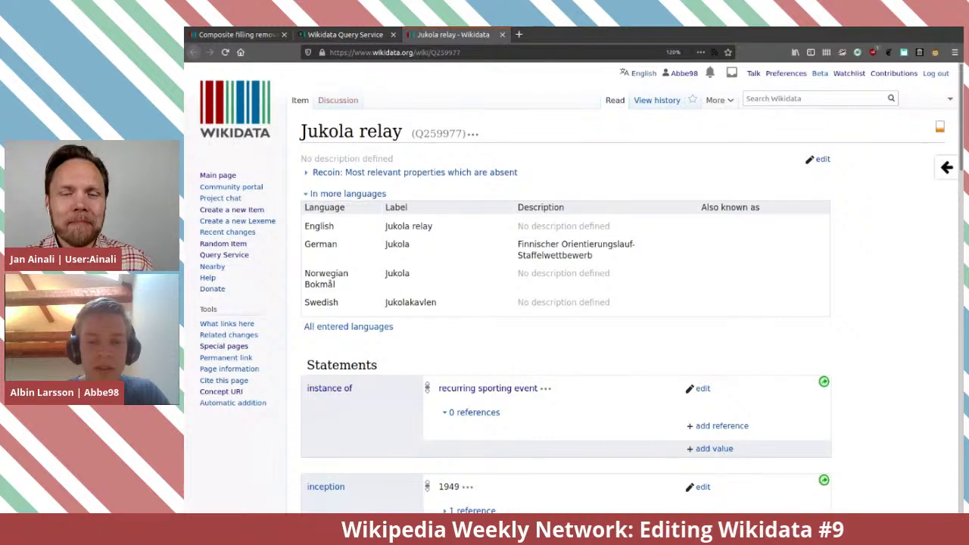
scroll(573, 303, "down", 2)
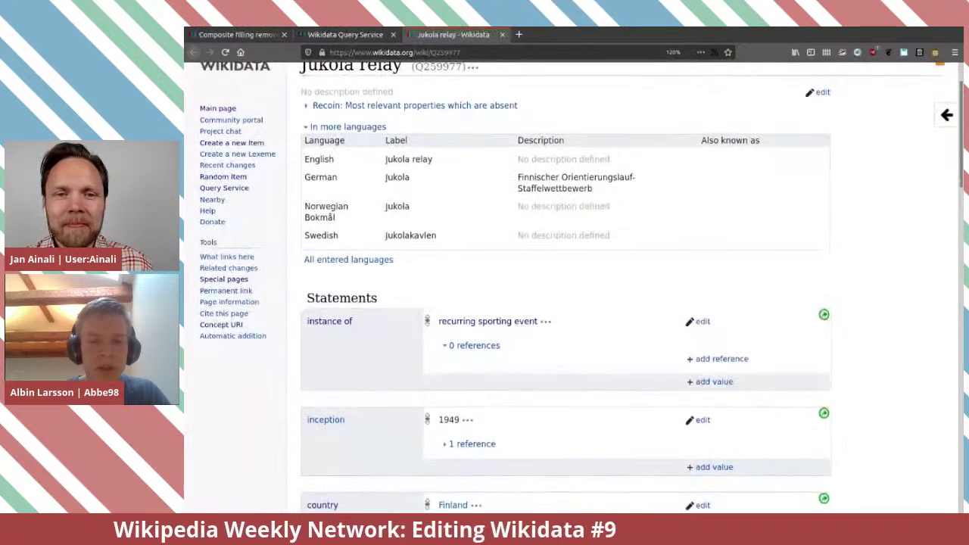
left_click_drag(438, 321, 539, 321)
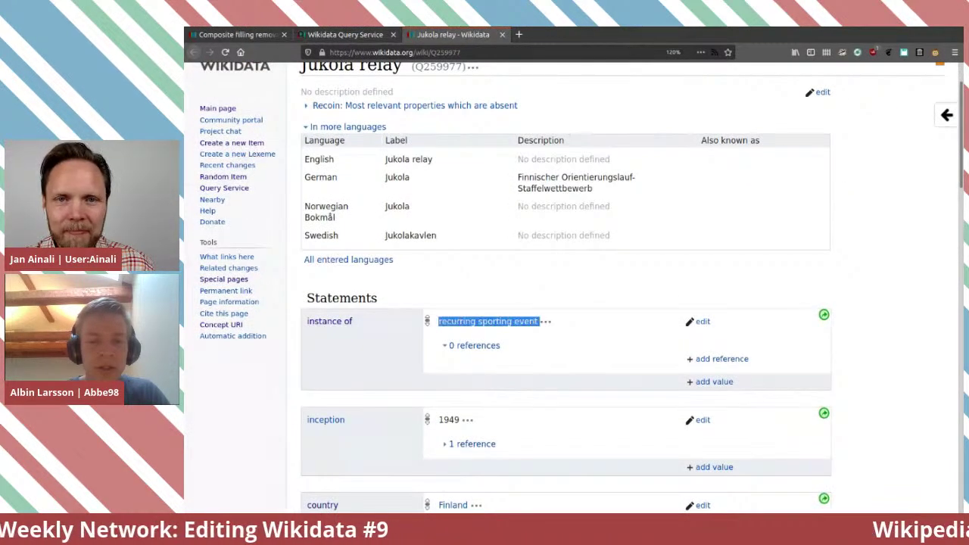
scroll(574, 303, "down", 5)
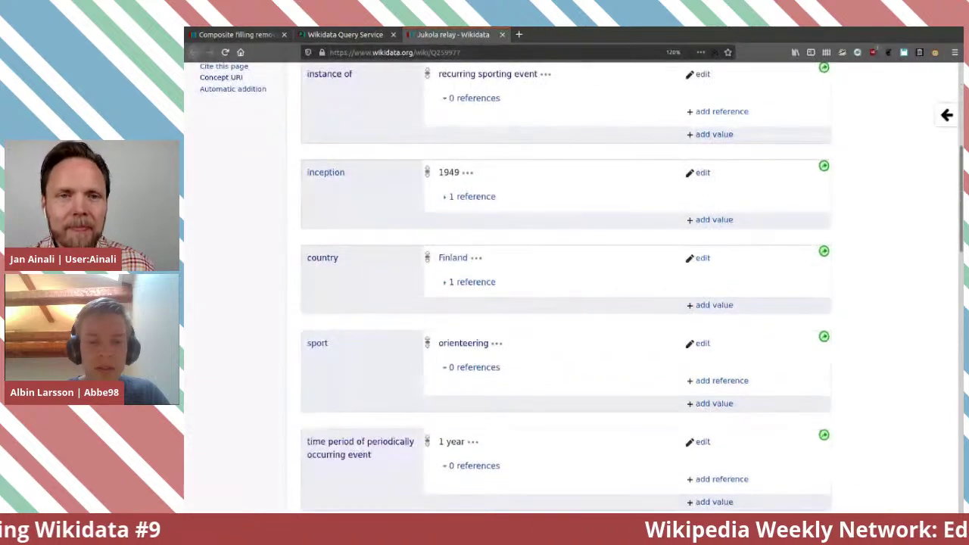
scroll(574, 303, "down", 3)
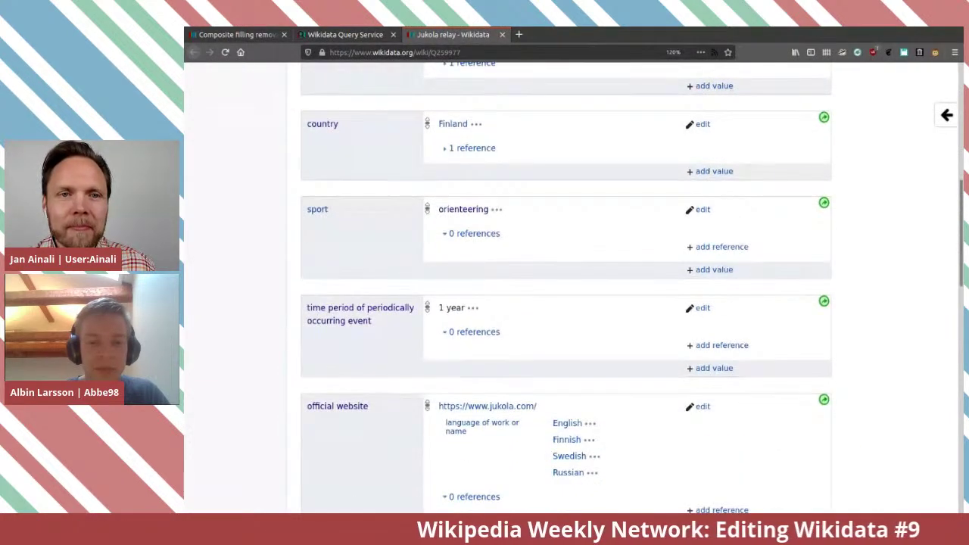
scroll(573, 303, "down", 2)
left_click_drag(372, 221, 307, 208)
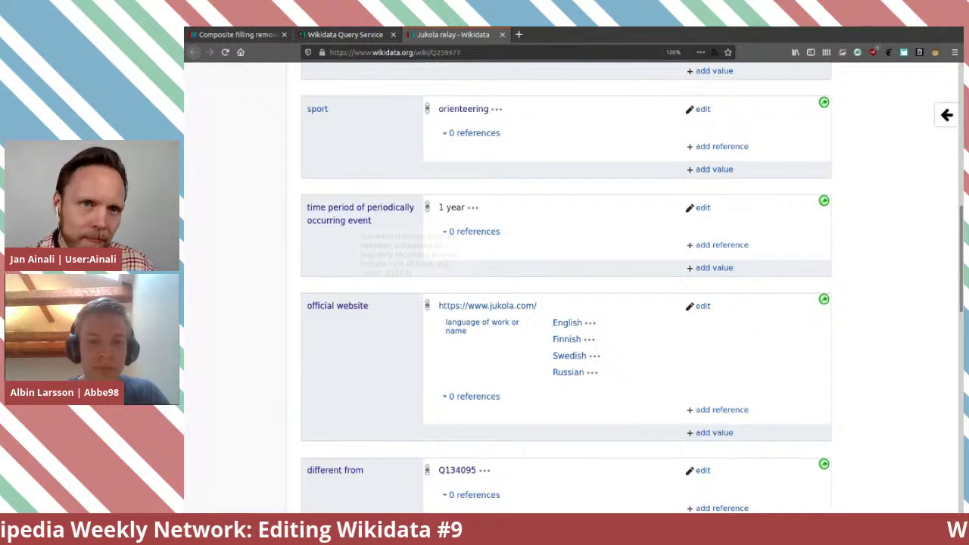
scroll(567, 287, "down", 3)
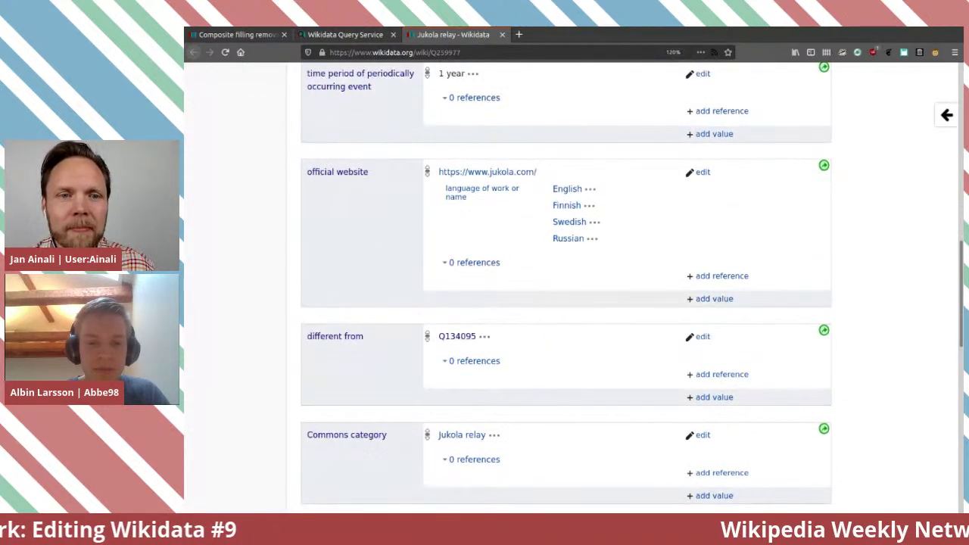
scroll(457, 204, "down", 3)
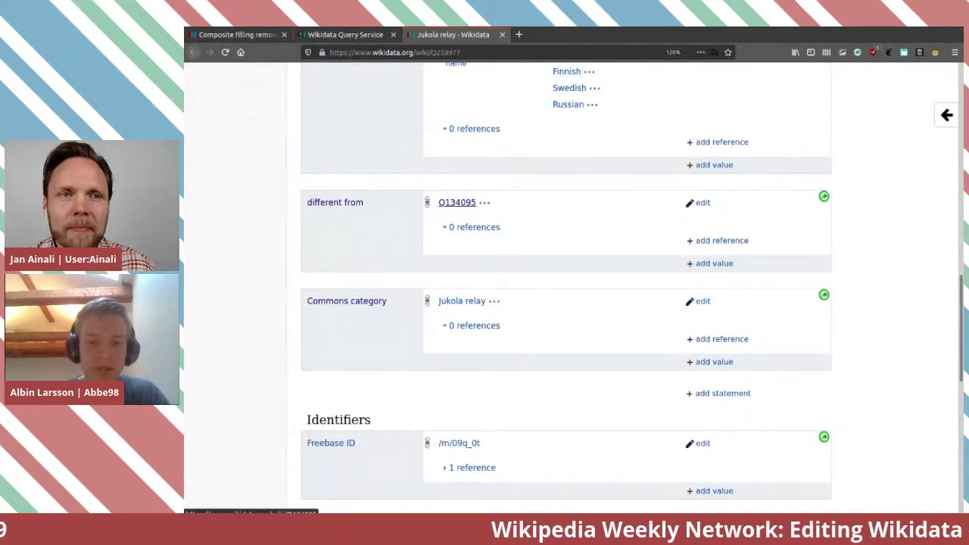
scroll(566, 288, "up", 20)
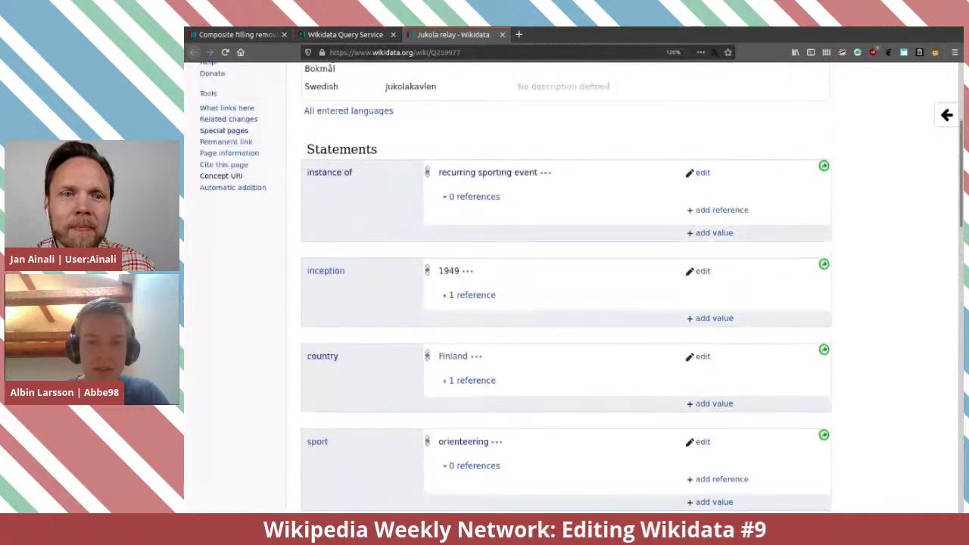
scroll(567, 288, "down", 10)
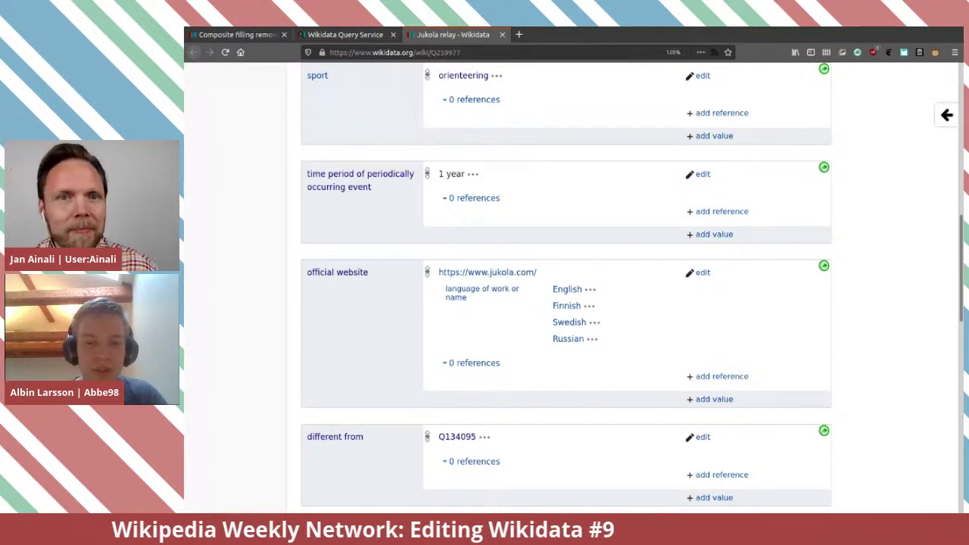
Open the Jukola relay's official website from its statement and switch the site to English.
left_click_drag(537, 272, 439, 272)
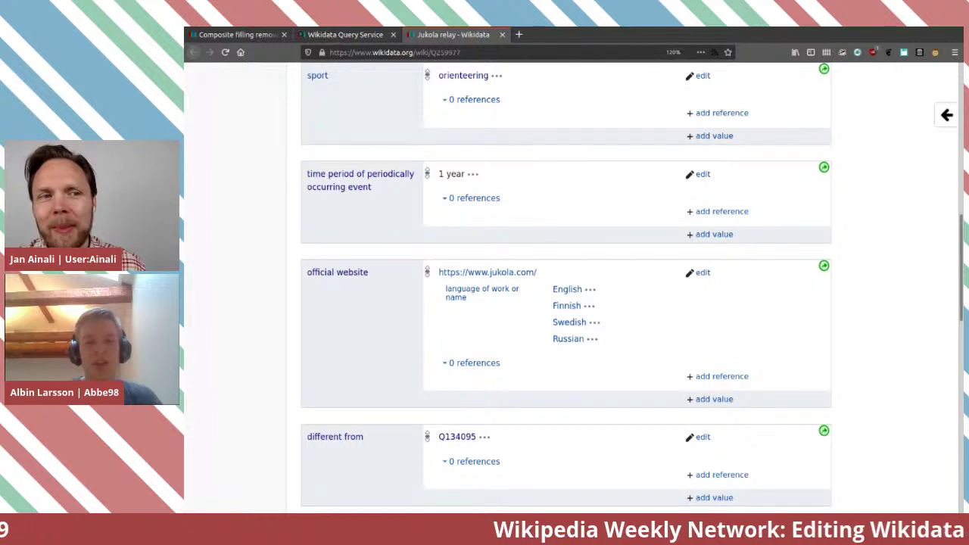
middle_click(487, 272)
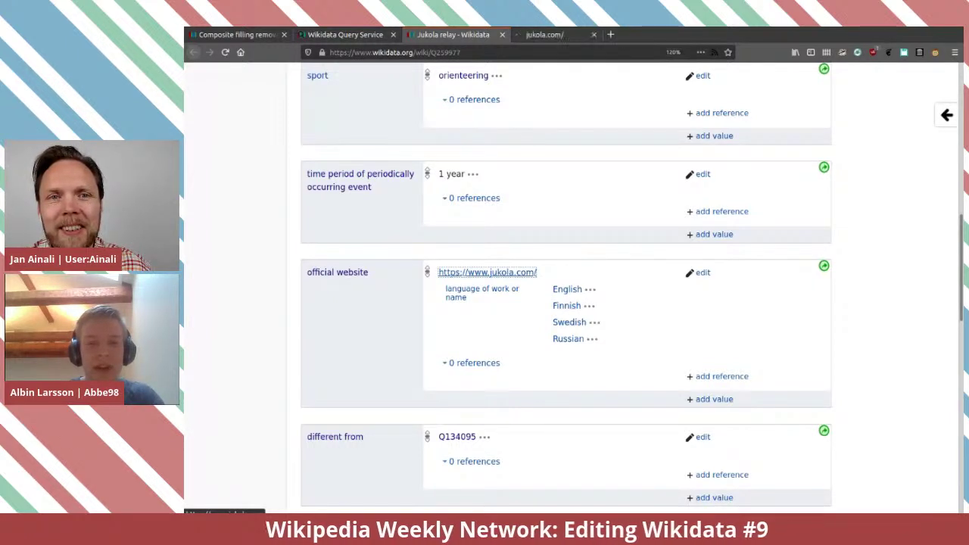
key("ctrl+Tab")
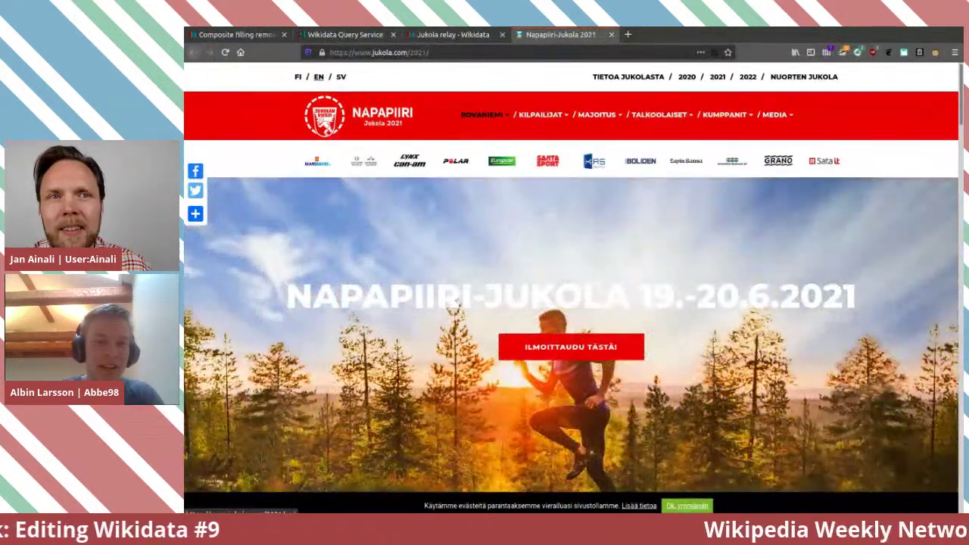
left_click(318, 77)
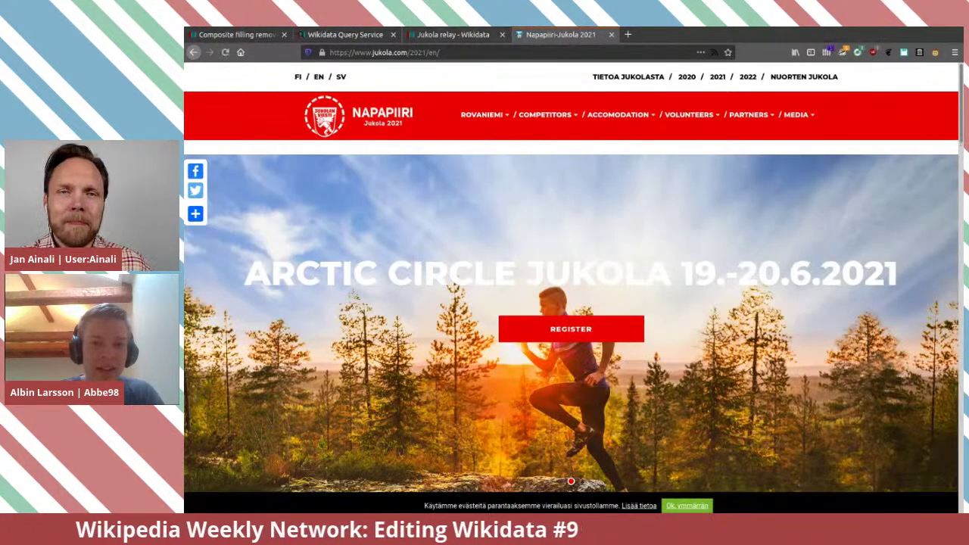
double_click(419, 52)
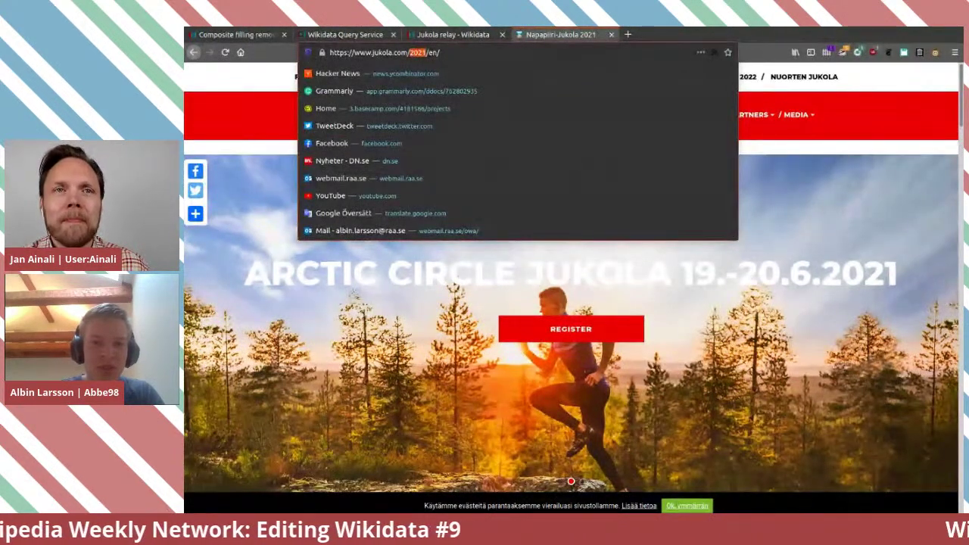
key("BackSpace")
key("BackSpace")
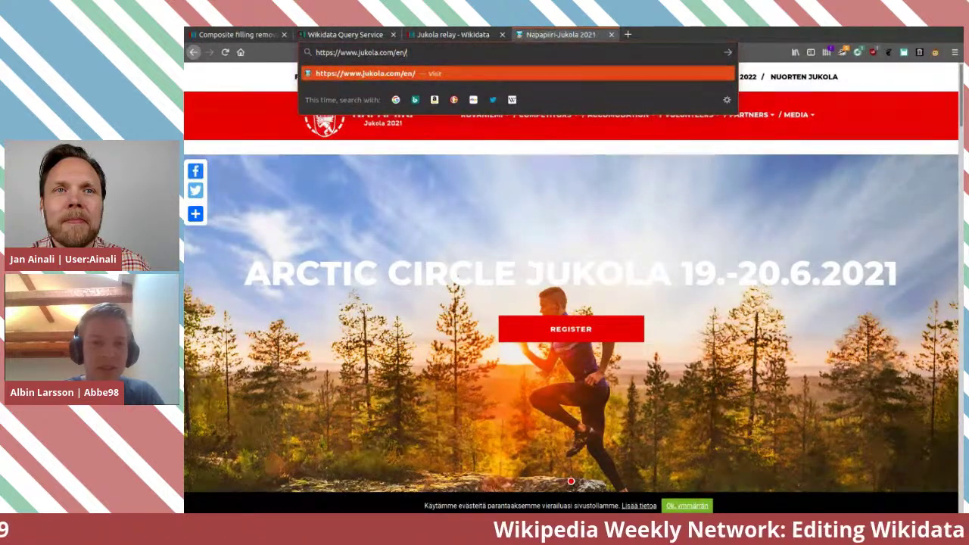
key("ctrl+a")
key("ctrl+c")
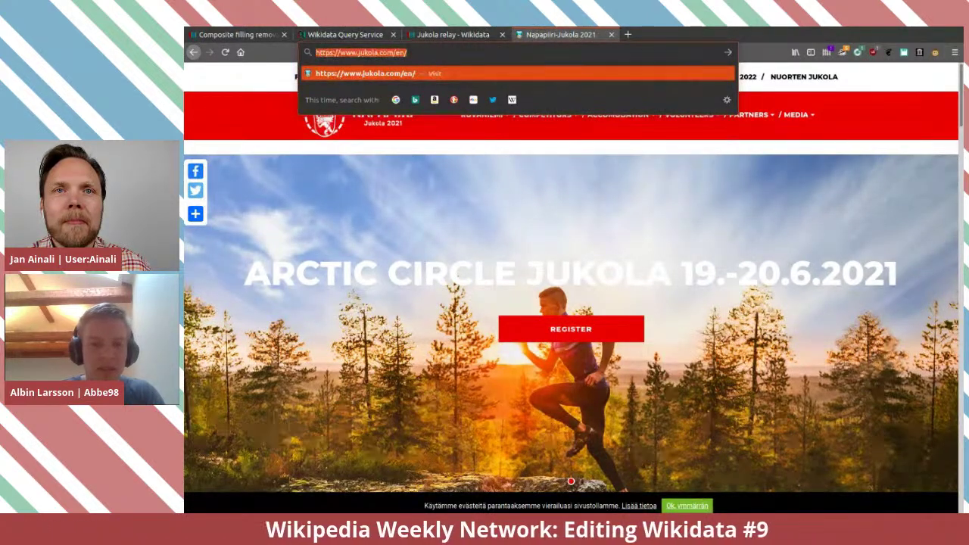
key("Return")
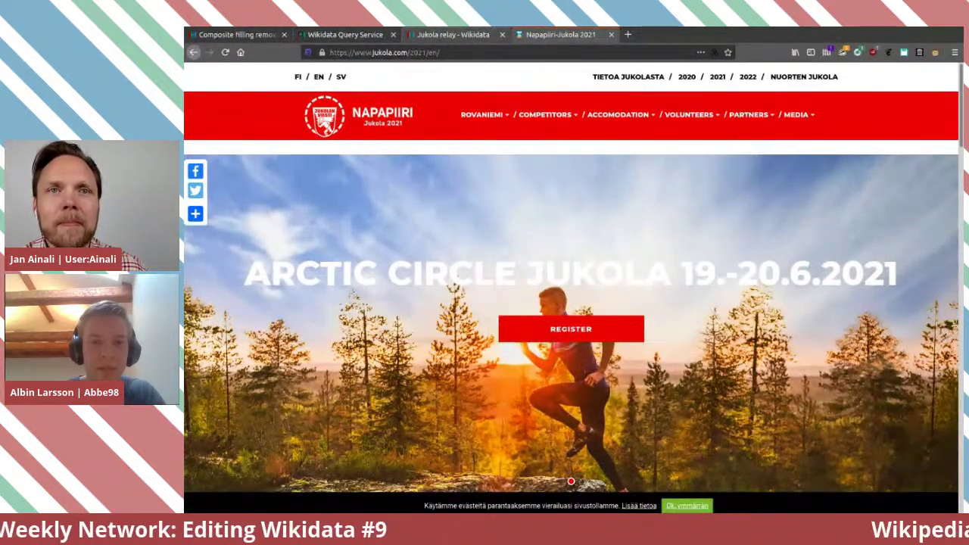
key("ctrl+shift+Tab")
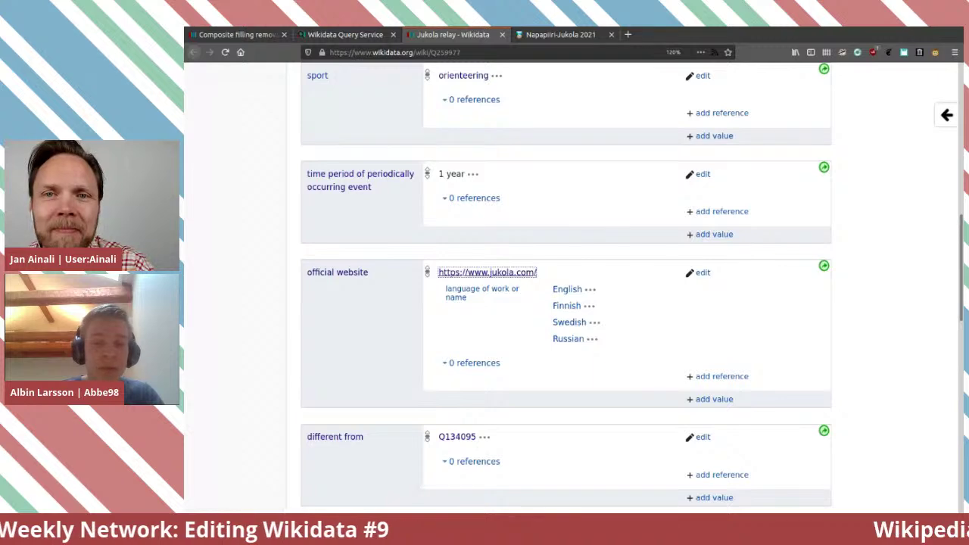
key("ctrl+Tab")
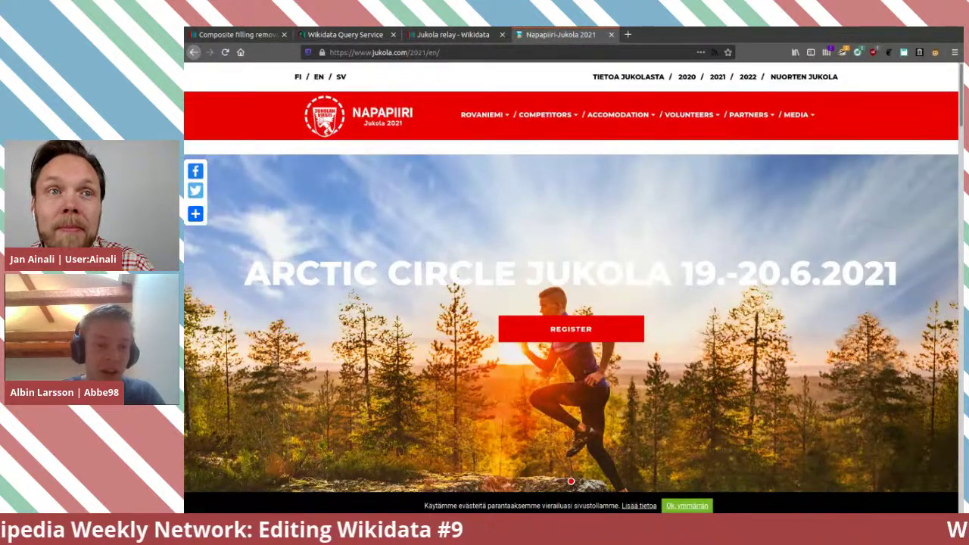
Edit the Jukola relay's official website statement and remove the English, Swedish and Russian language qualifiers, keeping Finnish.
key("ctrl+shift+Tab")
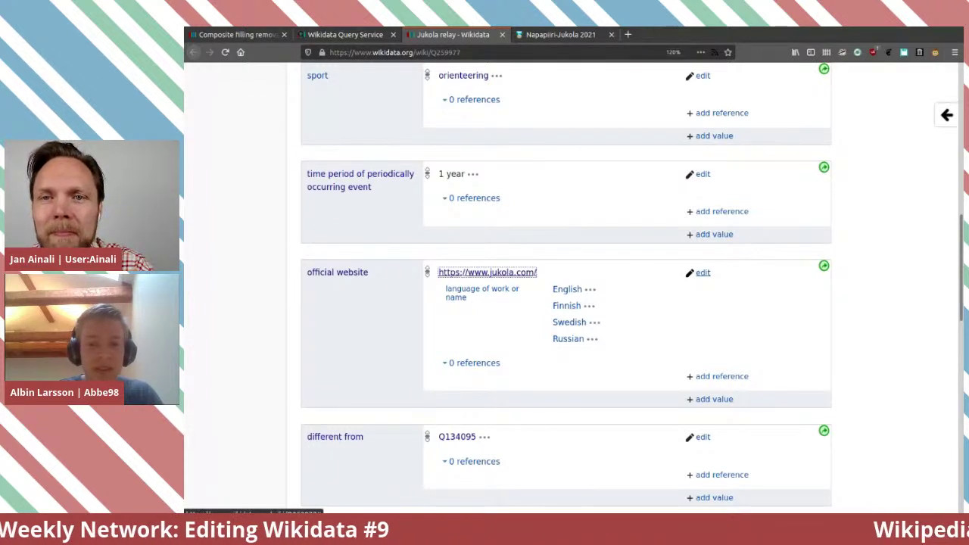
left_click(703, 272)
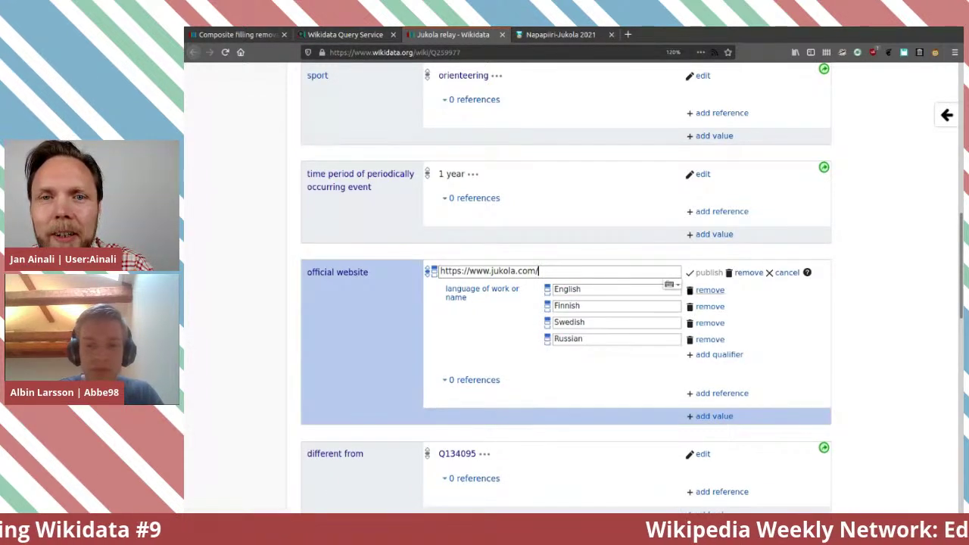
left_click(710, 290)
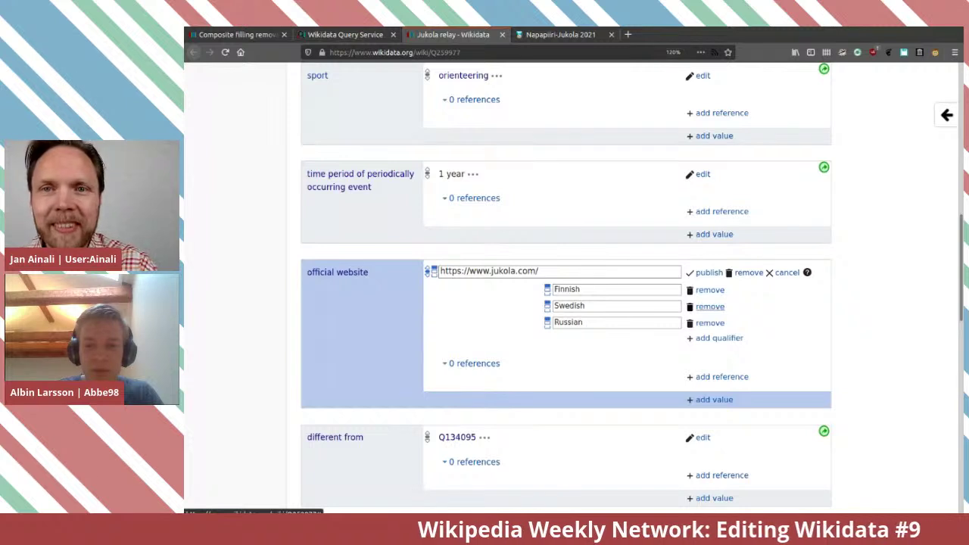
left_click(711, 307)
left_click(710, 306)
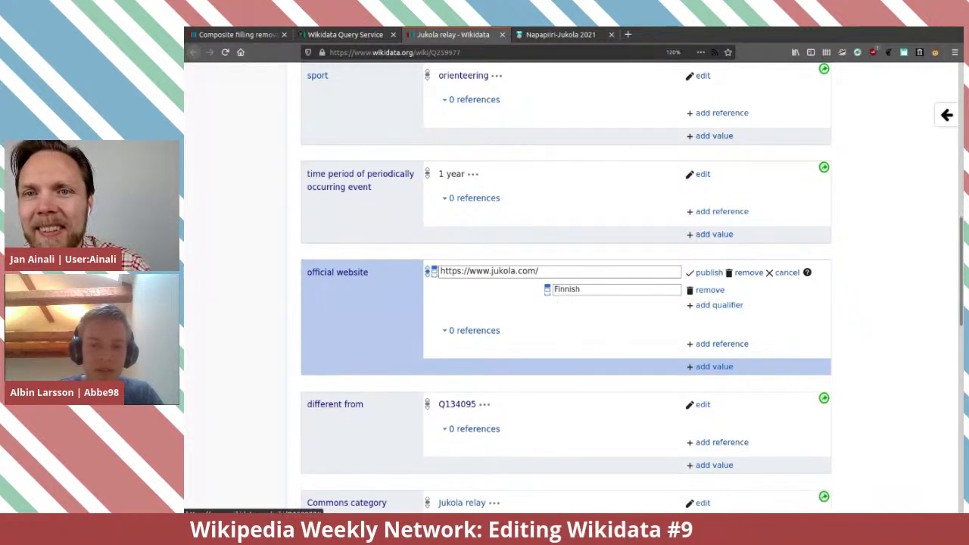
left_click(708, 273)
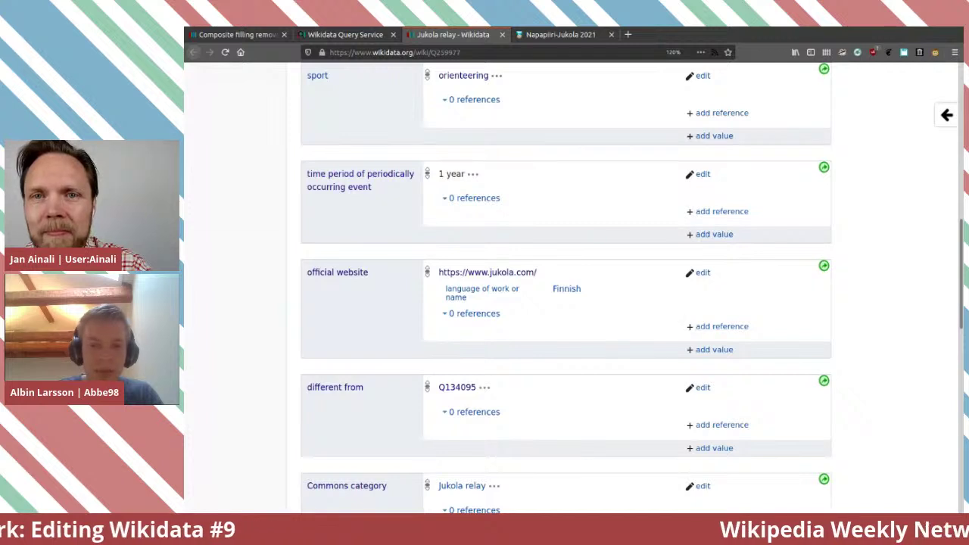
left_click(714, 349)
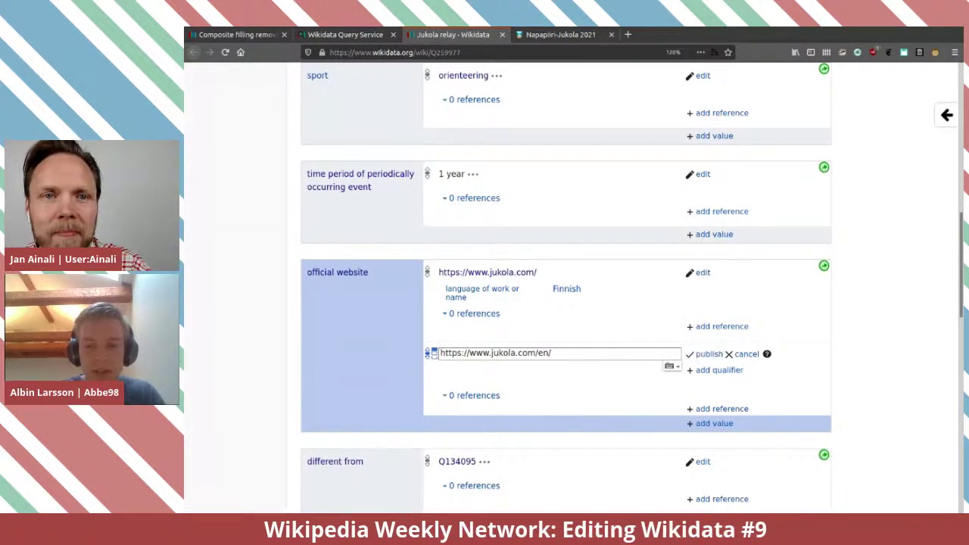
left_click(720, 370)
type("lan")
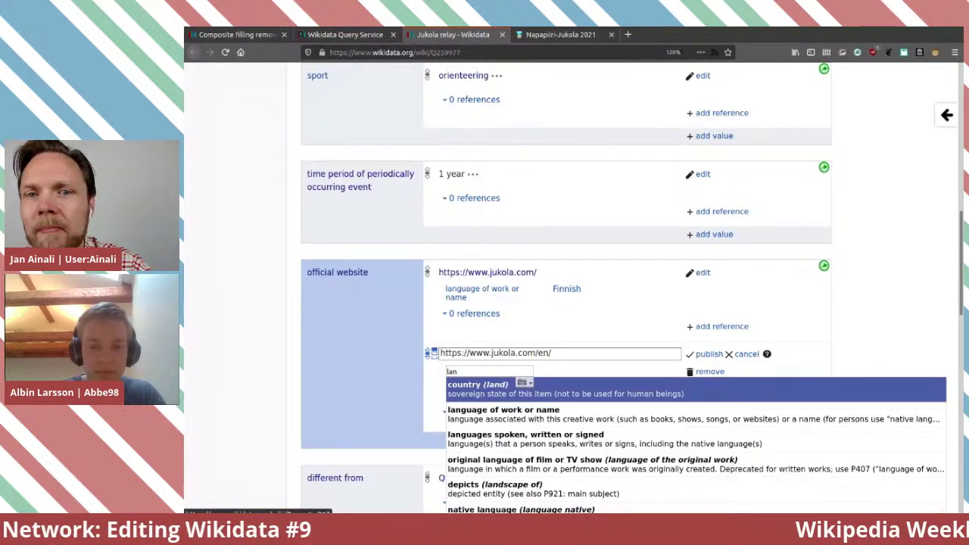
key("Down")
key("Return")
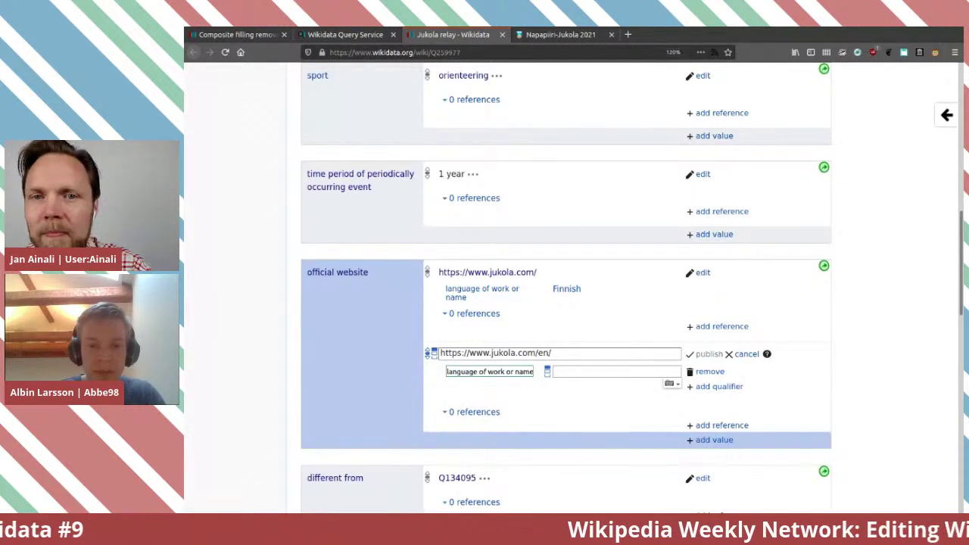
type("E")
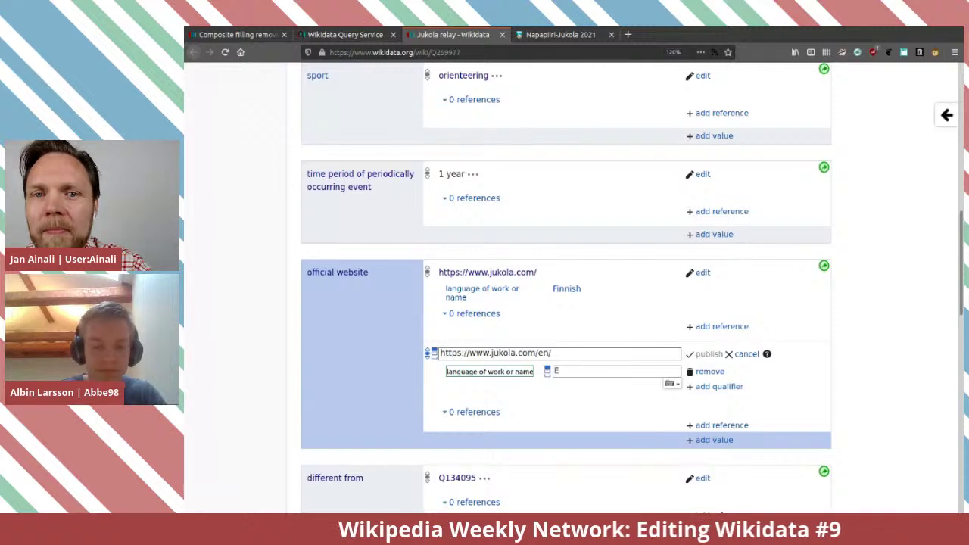
type("nglish")
key("Return")
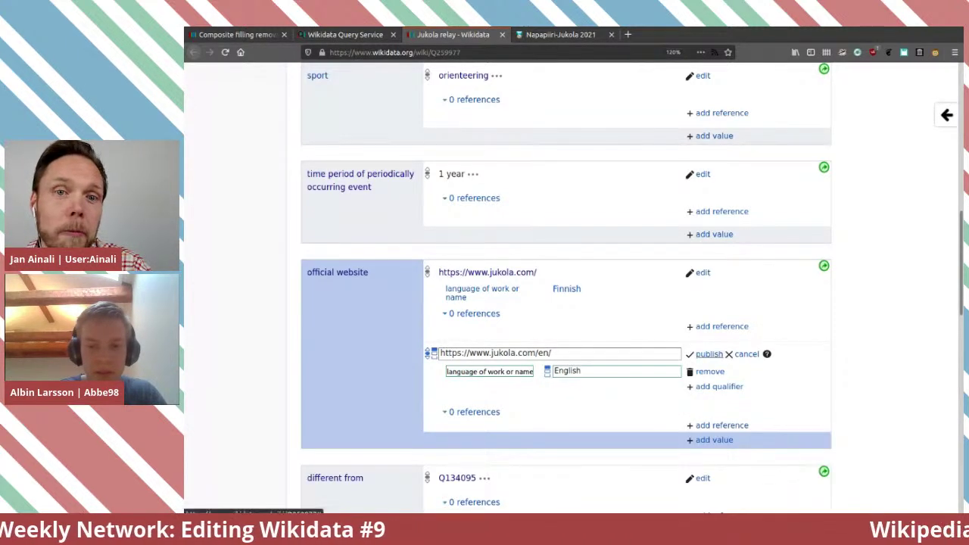
key("Return")
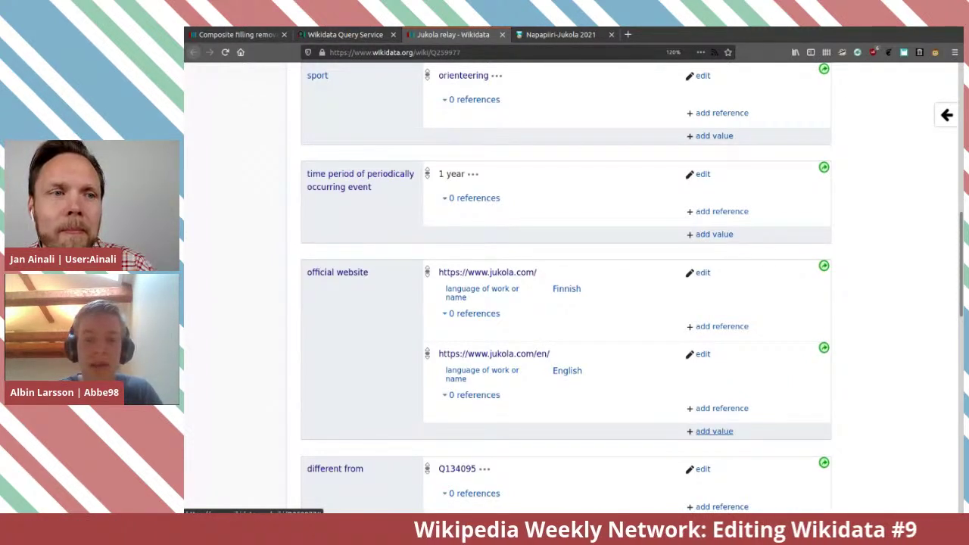
left_click(714, 430)
key("ctrl+v")
key("BackSpace")
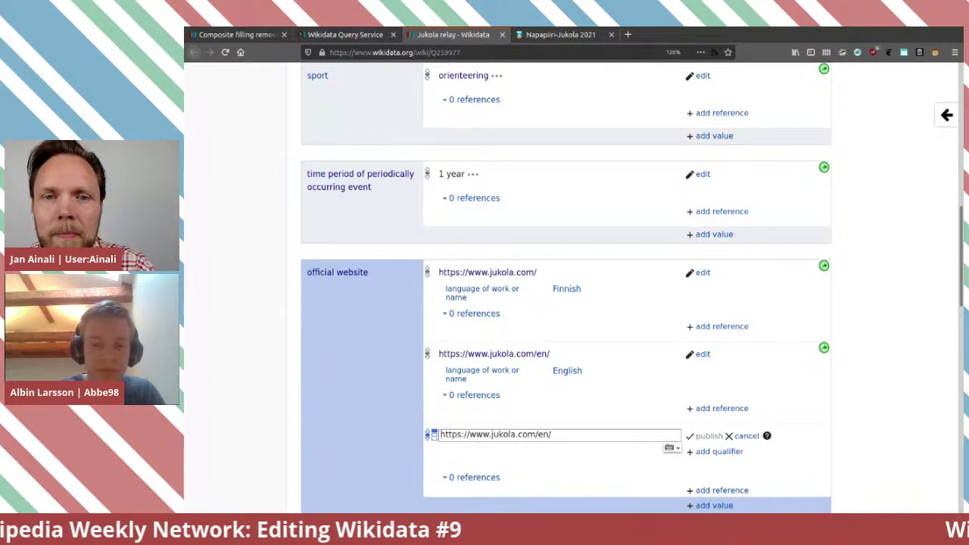
key("BackSpace")
key("BackSpace")
type("sv/")
key("ctrl+a")
key("ctrl+c")
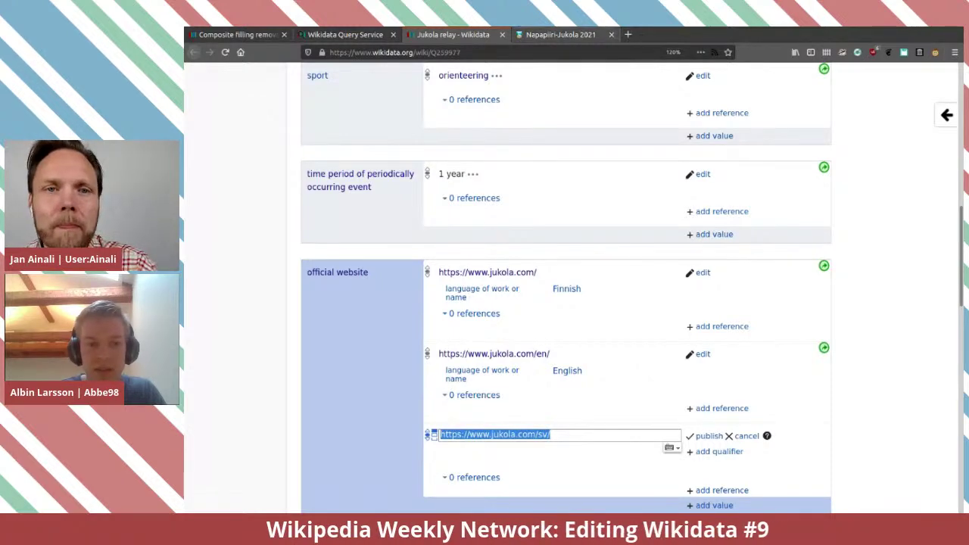
left_click(561, 34)
left_click(714, 52)
key("ctrl+v")
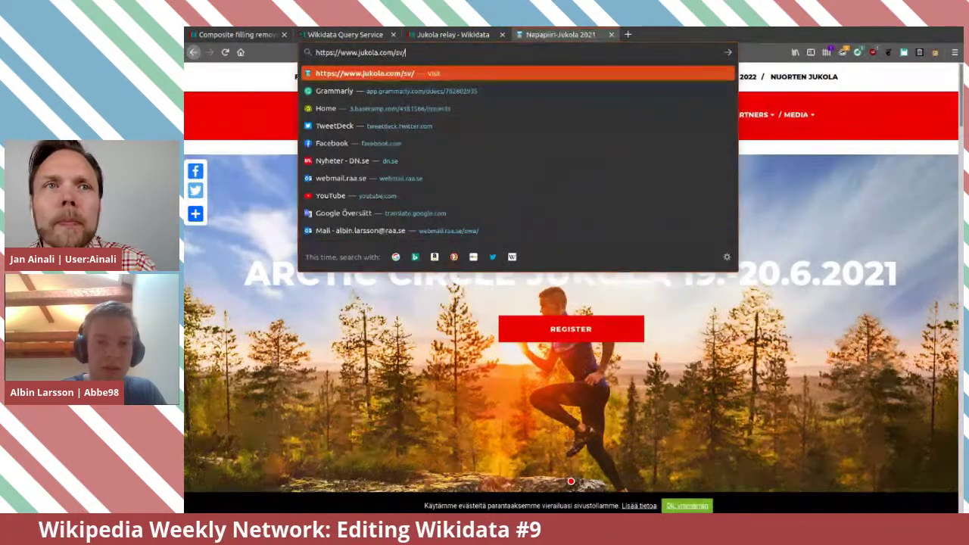
key("Return")
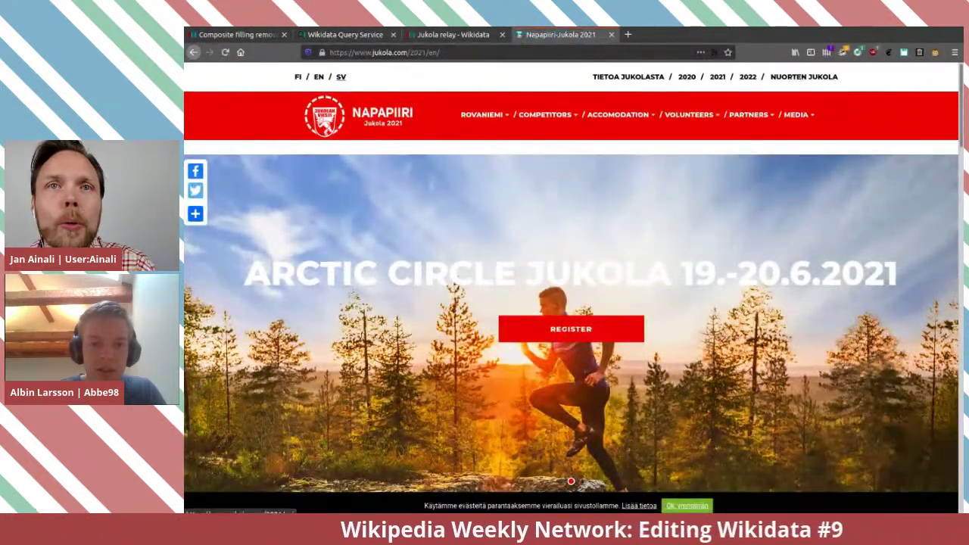
Switch the Jukola site to Swedish, remove the year 2021 from its address and load it to retest the year-independent Swedish address.
left_click(341, 77)
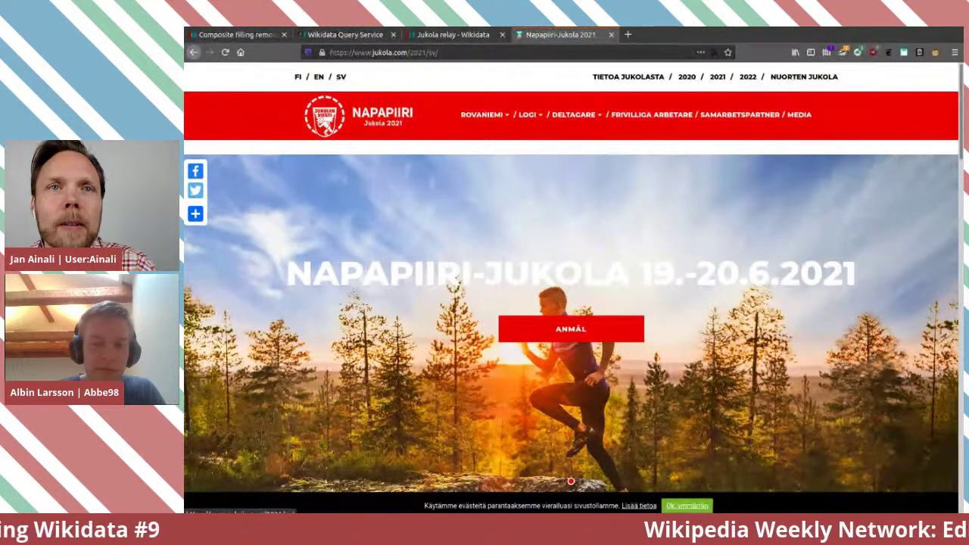
double_click(417, 52)
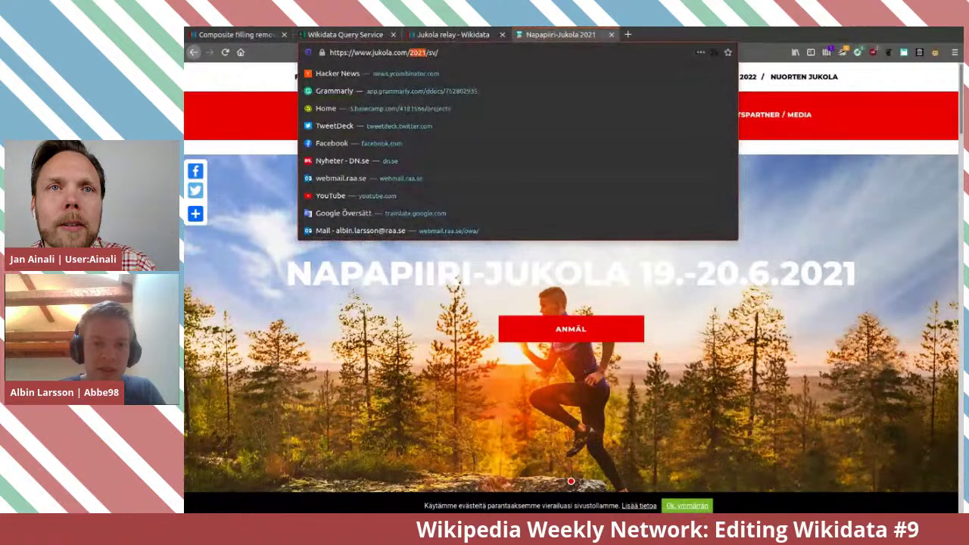
key("BackSpace")
key("BackSpace")
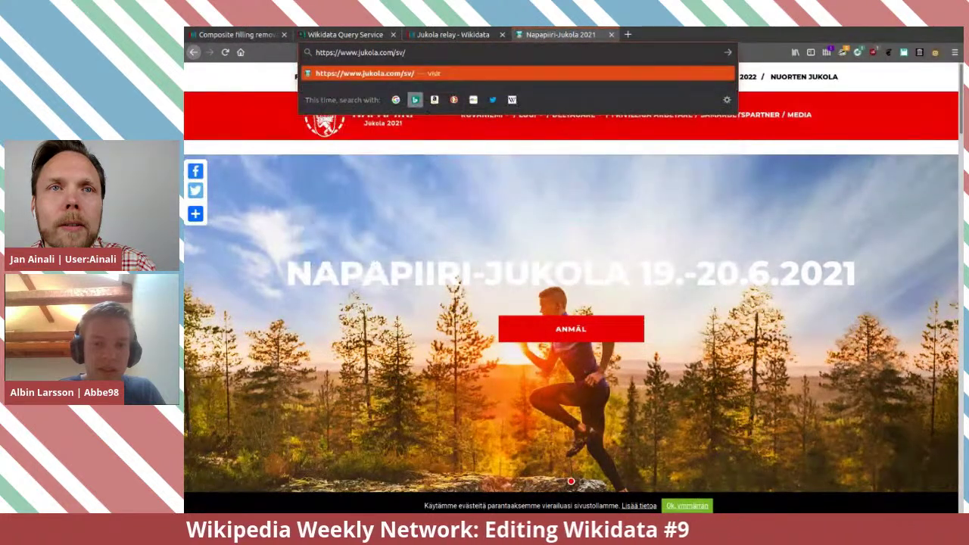
key("Return")
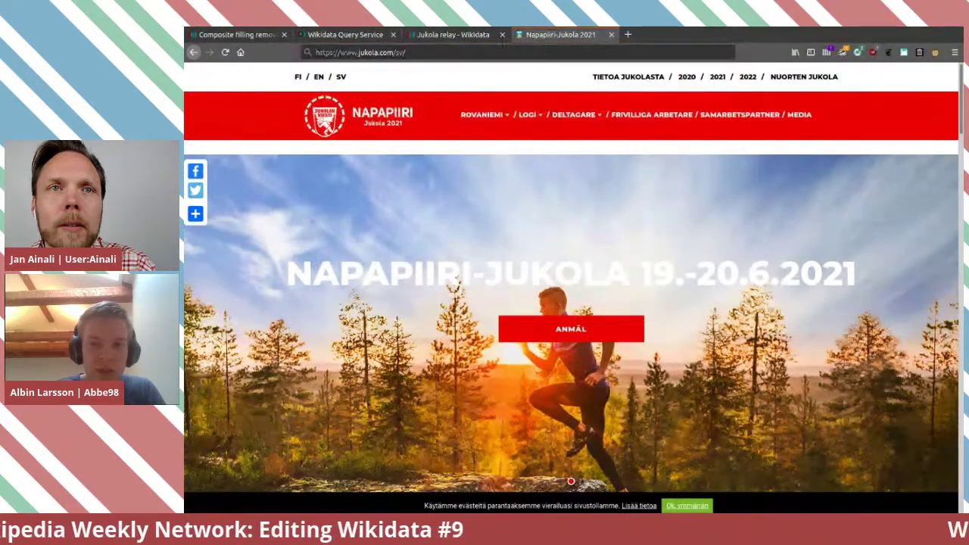
left_click(502, 53)
key("Return")
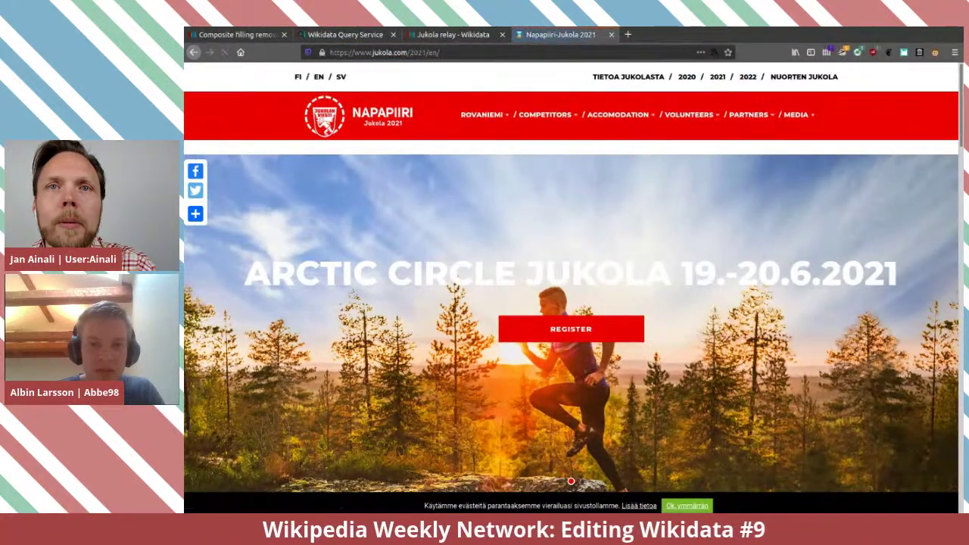
scroll(571, 303, "down", 5)
scroll(571, 303, "up", 5)
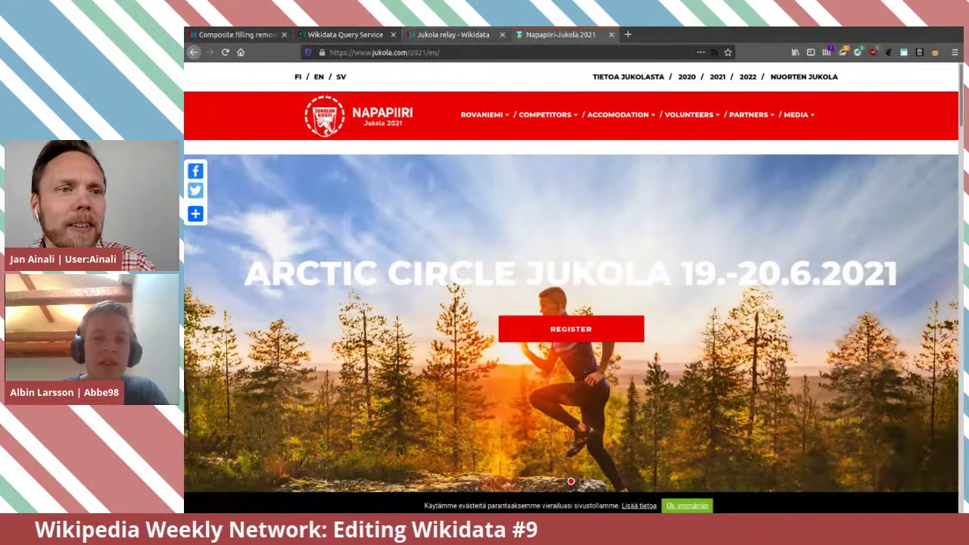
key("ctrl+Page_Up")
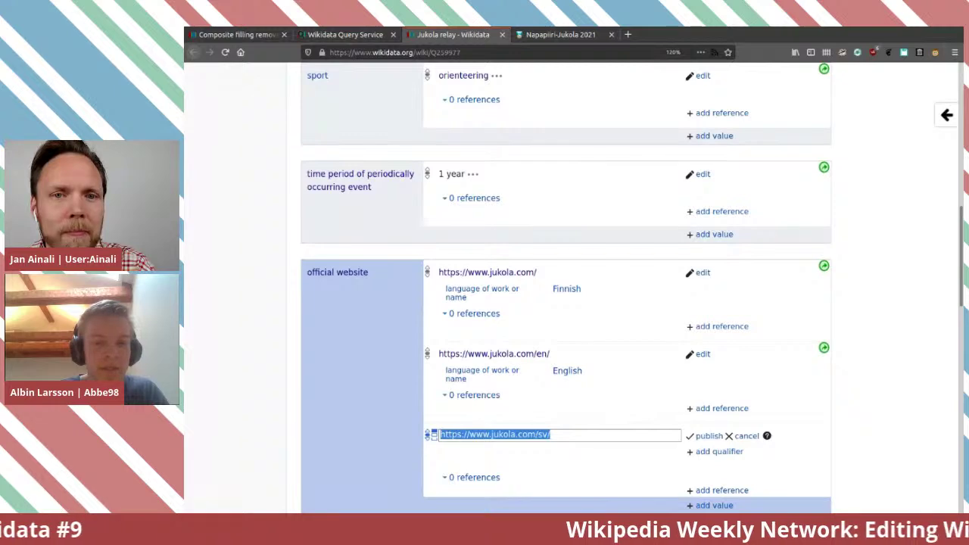
scroll(566, 288, "up", 5)
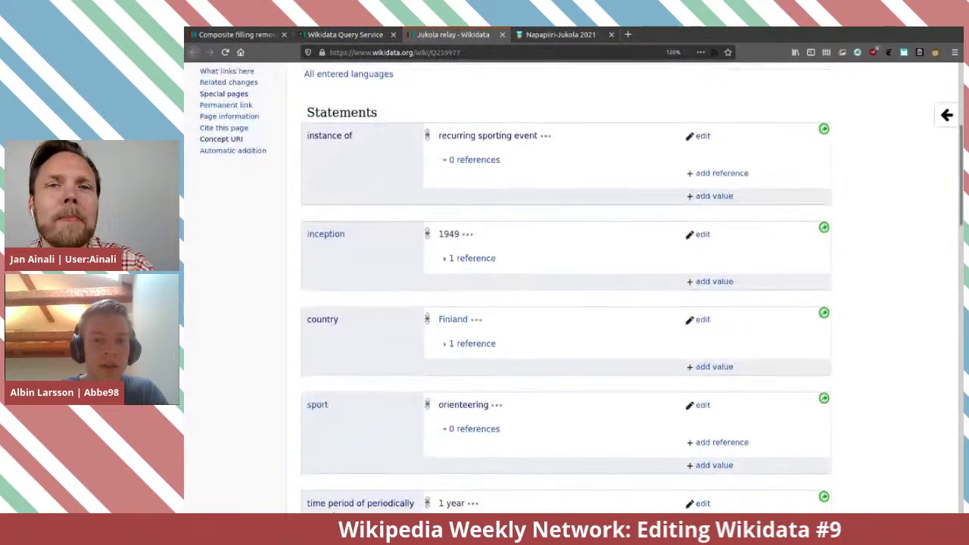
scroll(566, 288, "down", 3)
scroll(566, 288, "up", 1)
scroll(566, 288, "up", 5)
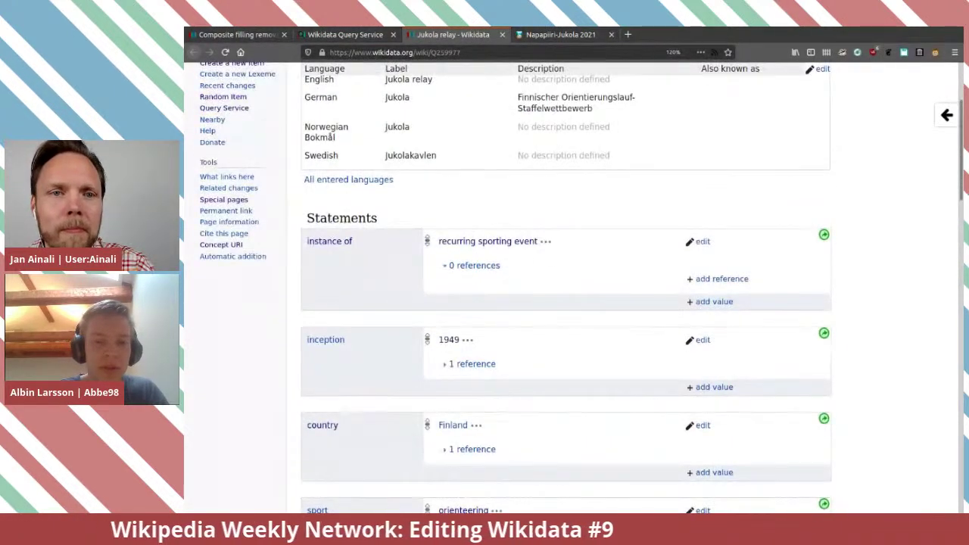
scroll(567, 288, "down", 1)
scroll(567, 288, "down", 10)
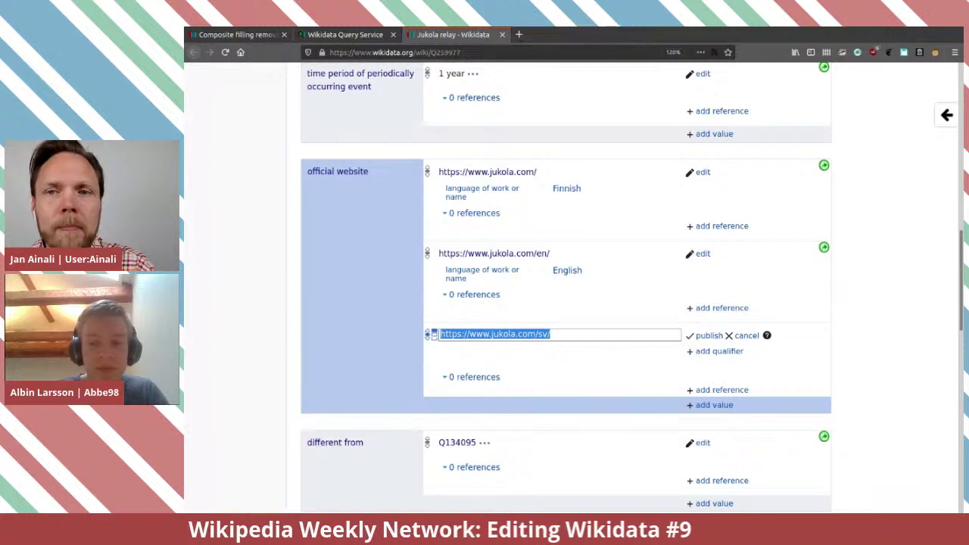
left_click(746, 336)
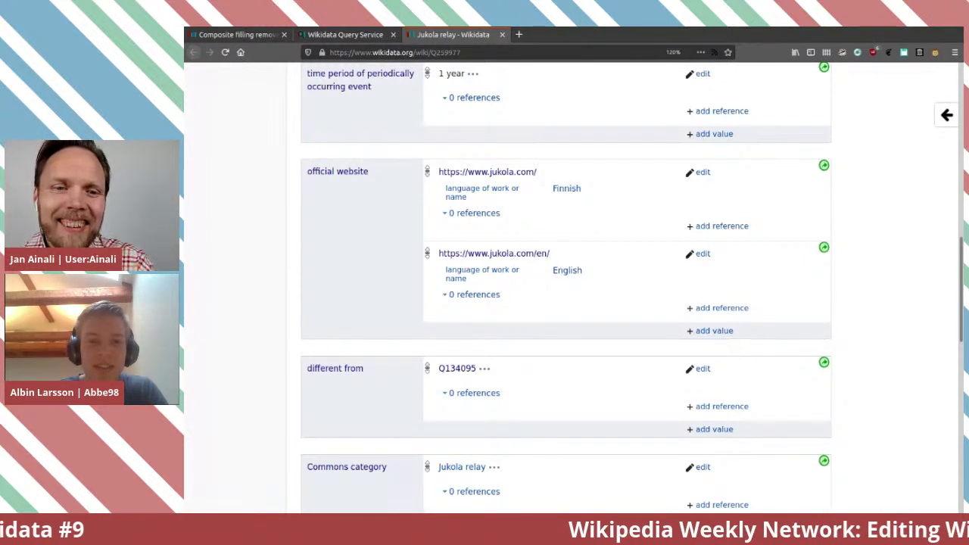
Close the Jukola relay item, browse further through the orienteering query results and open the item Q2699793.
left_click(506, 34)
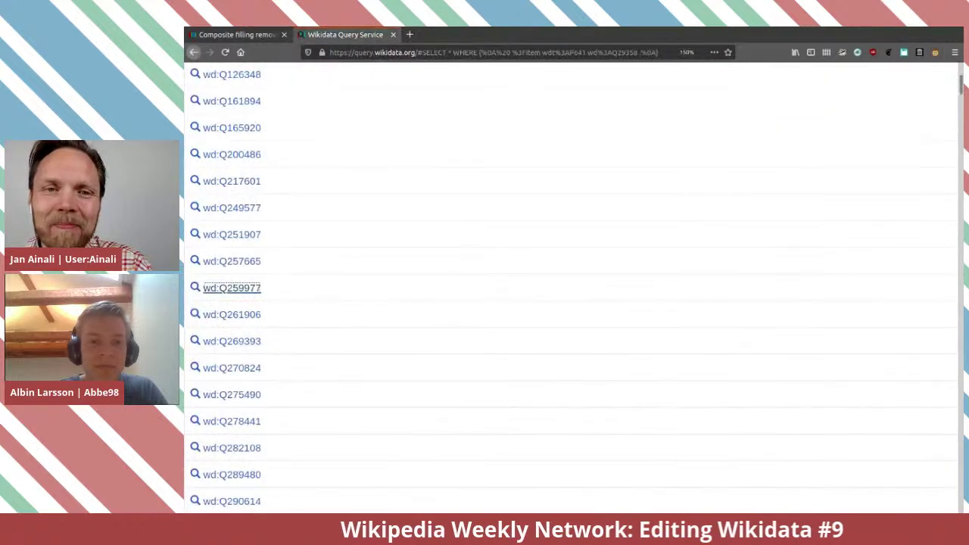
scroll(568, 287, "down", 10)
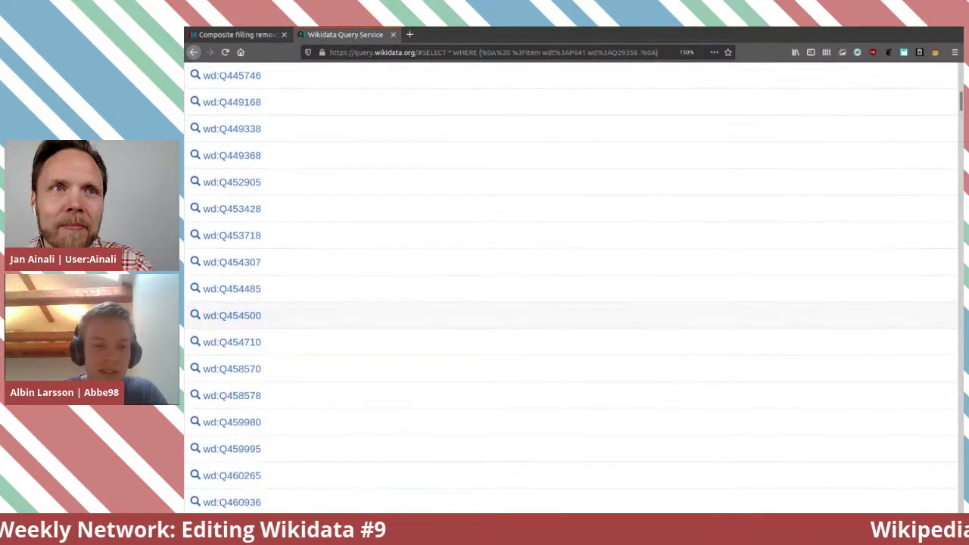
scroll(568, 303, "down", 8)
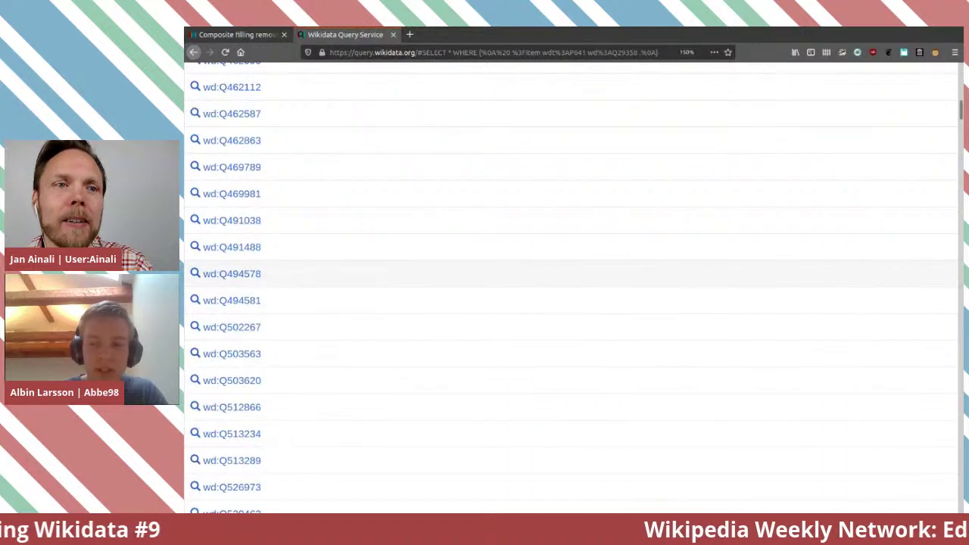
scroll(568, 288, "down", 15)
scroll(568, 294, "down", 10)
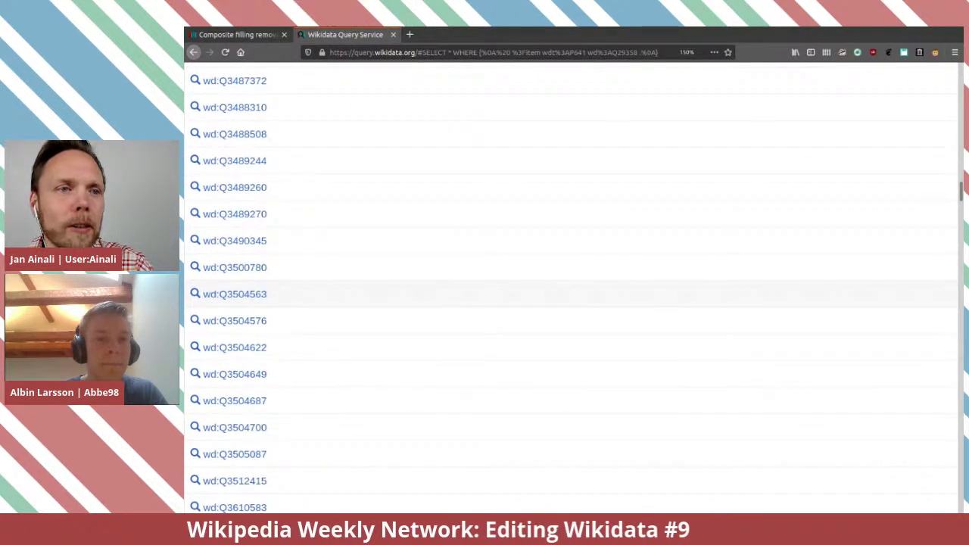
scroll(568, 293, "up", 9)
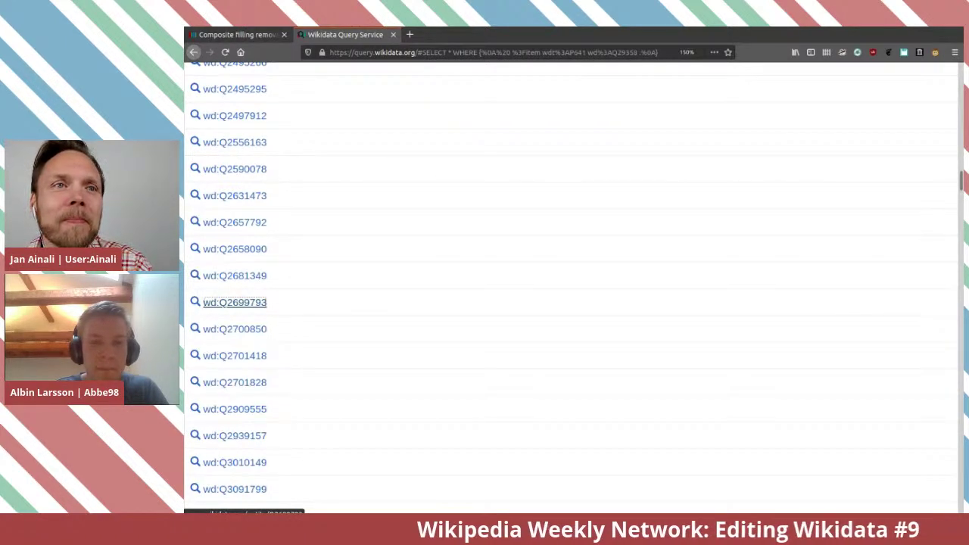
middle_click(235, 302)
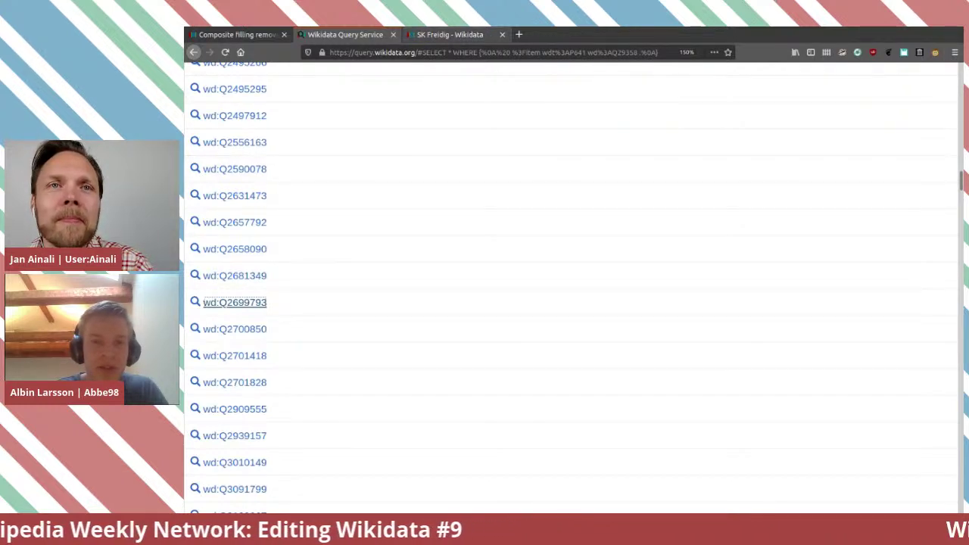
key("ctrl+Tab")
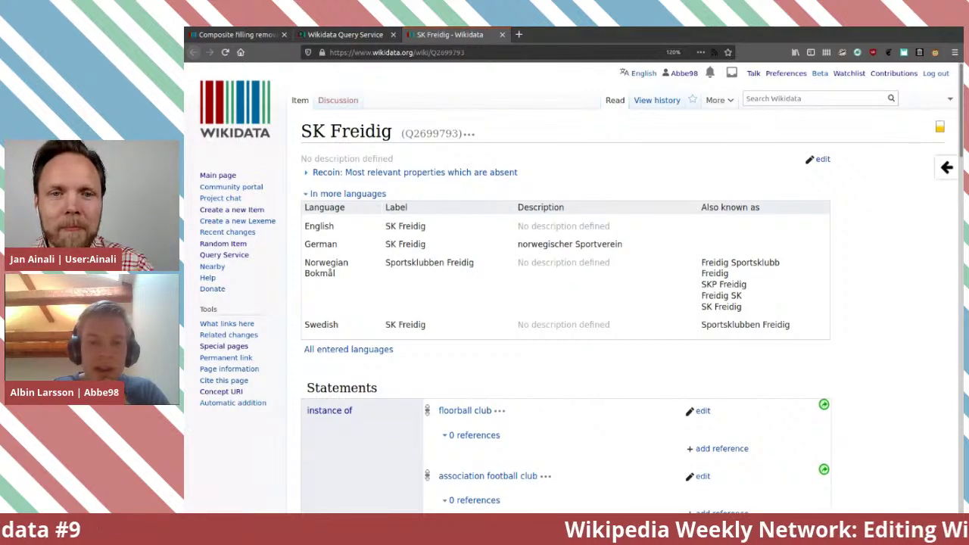
Examine the SK Freidig item's descriptions and statements, including instance of, sport, official website and identifiers, for possible improvements.
scroll(566, 303, "down", 3)
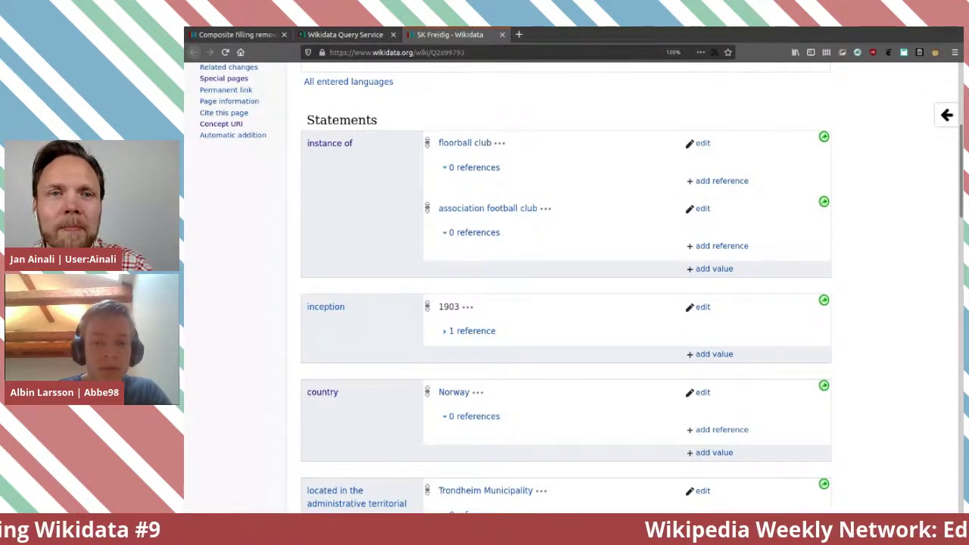
scroll(566, 303, "down", 4)
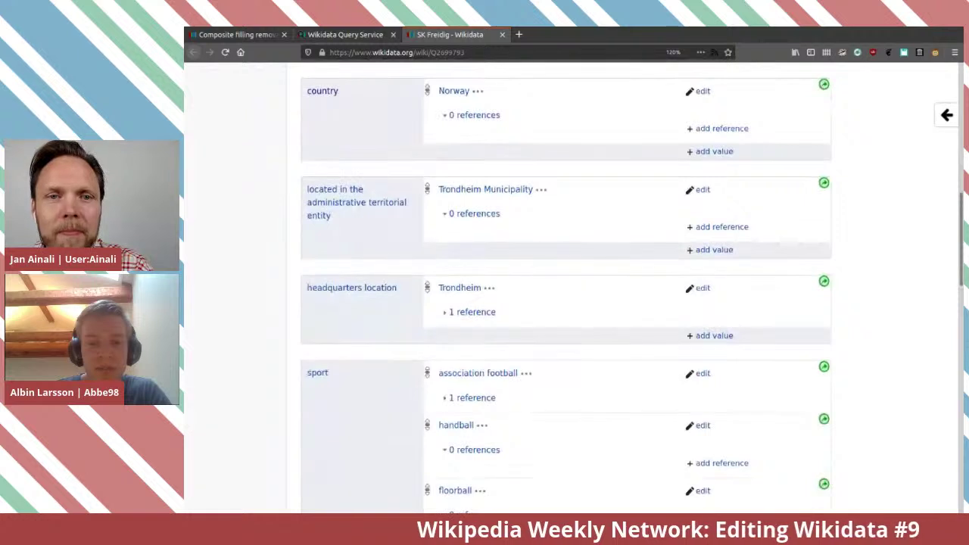
scroll(566, 303, "down", 3)
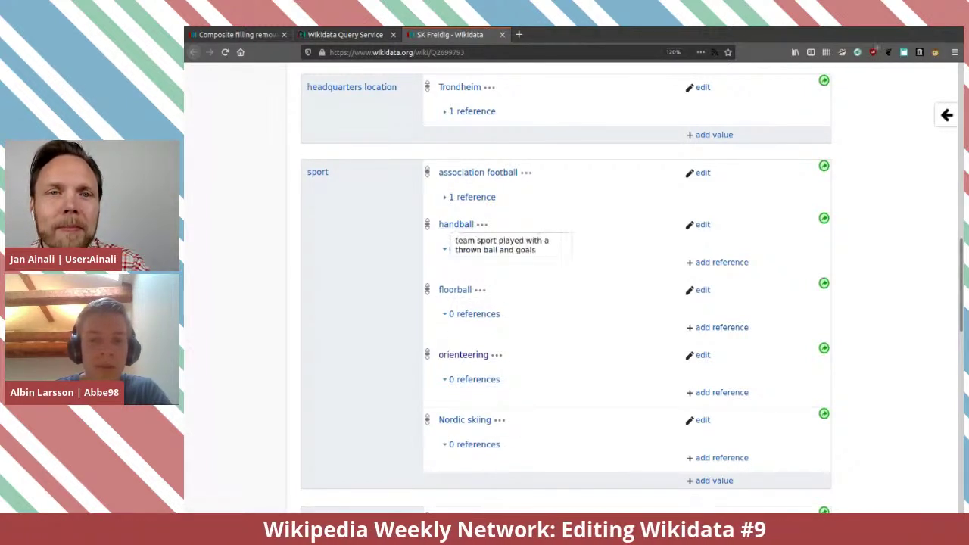
scroll(566, 303, "down", 5)
scroll(566, 303, "up", 3)
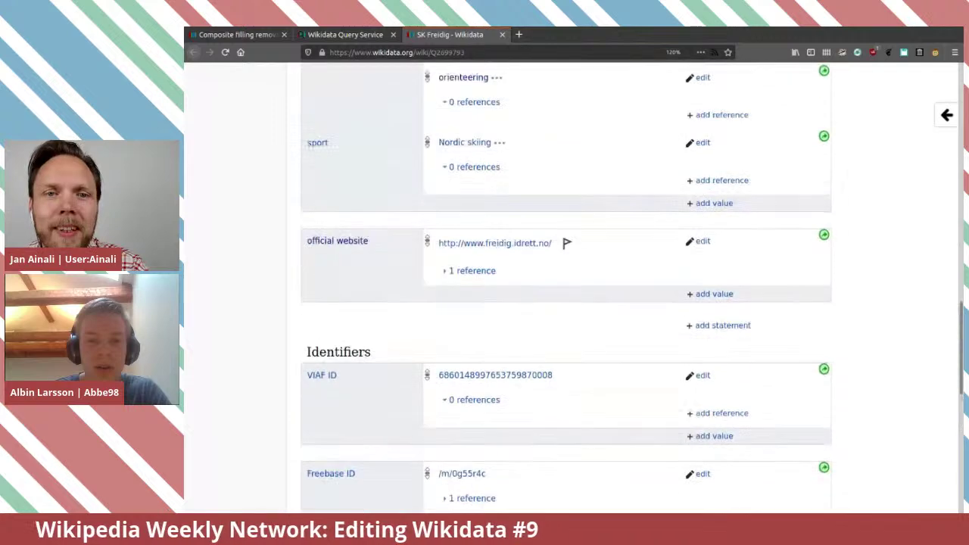
scroll(566, 303, "up", 10)
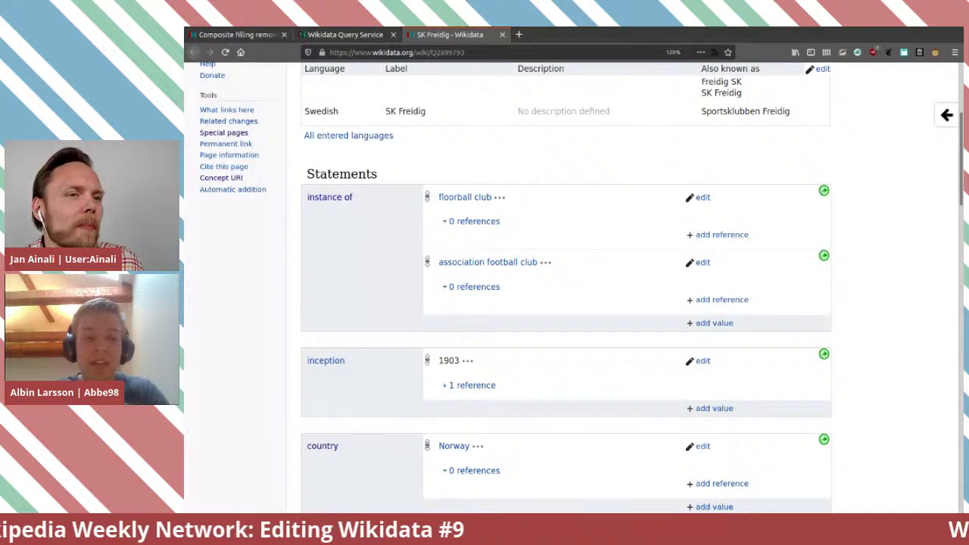
scroll(573, 272, "up", 3)
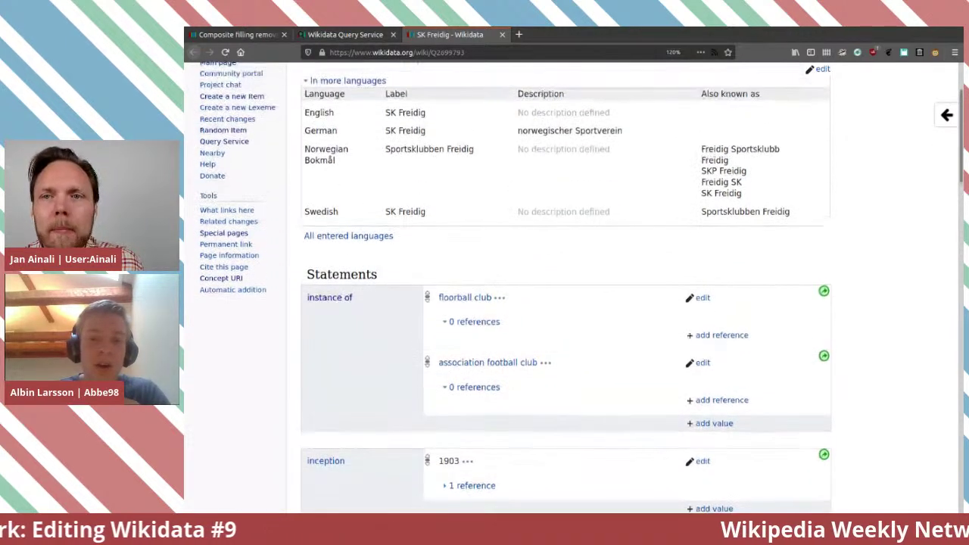
Open the floorball club value of SK Freidig's instance of statement for editing.
double_click(415, 149)
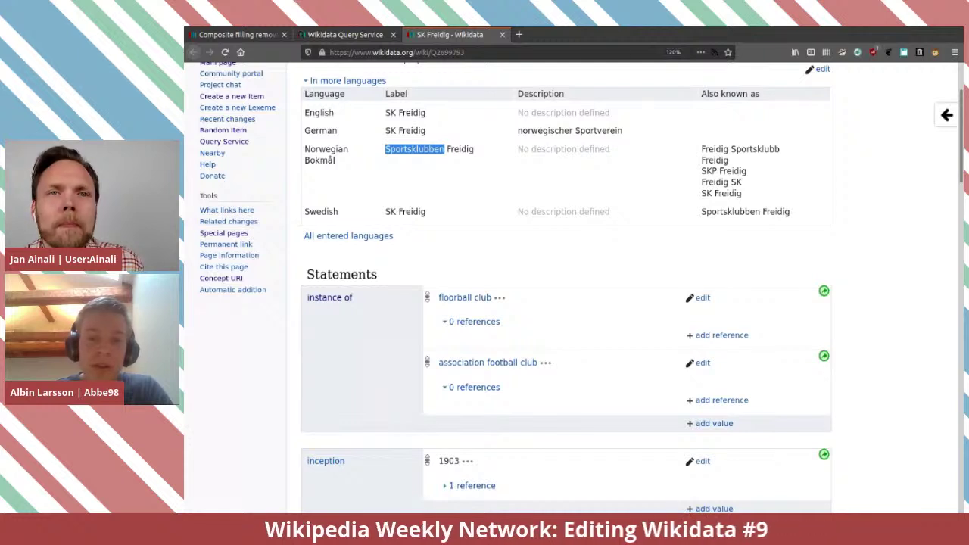
left_click(414, 149)
scroll(581, 273, "down", 1)
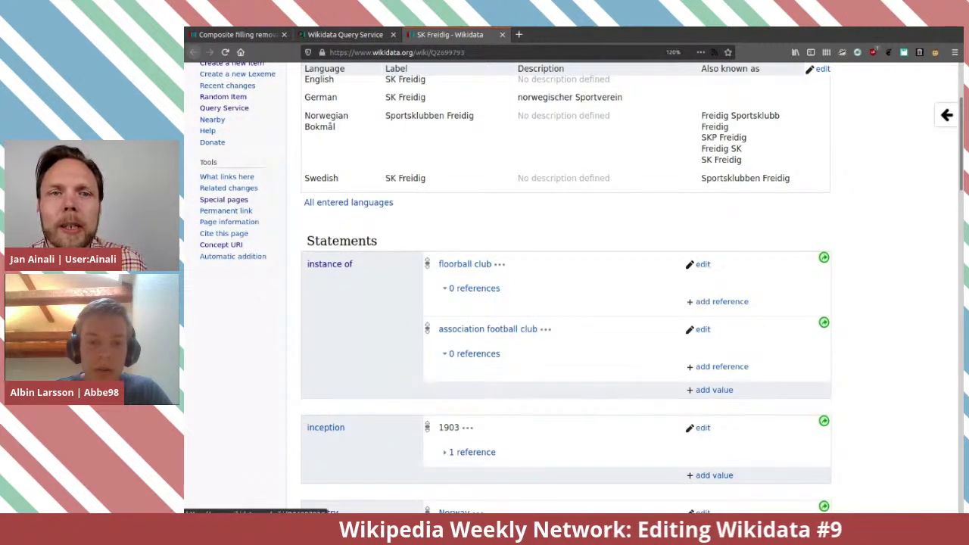
left_click(702, 264)
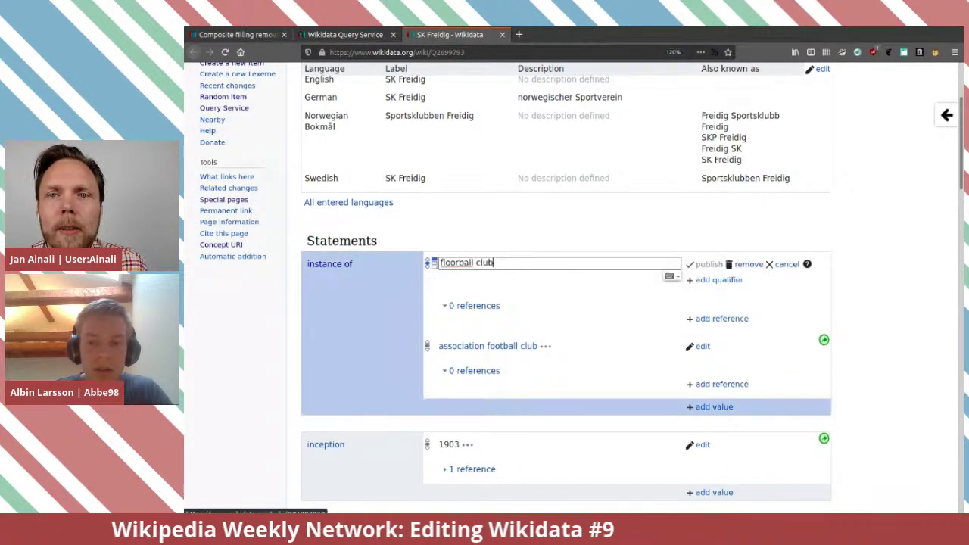
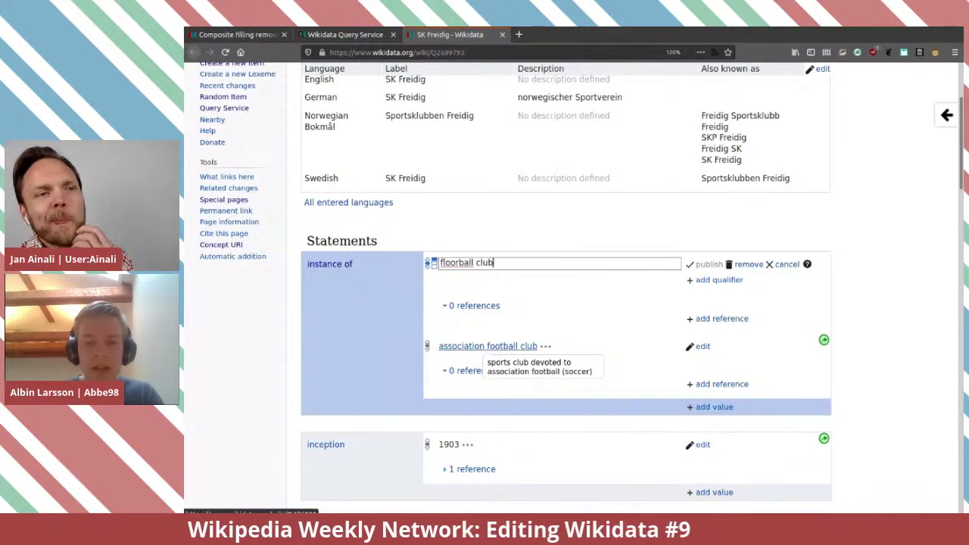
Open the association football club item, examine its descriptions and its subclass, sport and part statements, and return to SK Freidig.
left_click(488, 346)
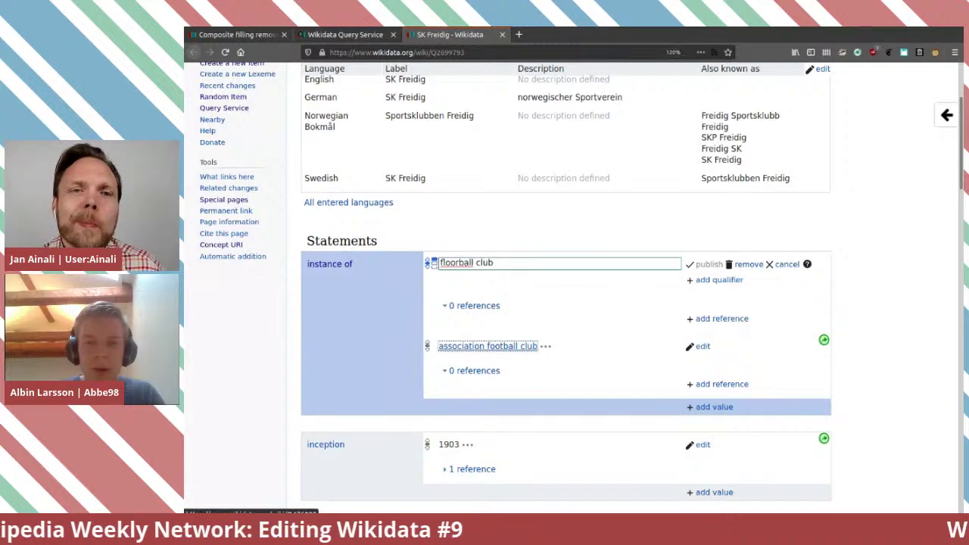
key("ctrl+Tab")
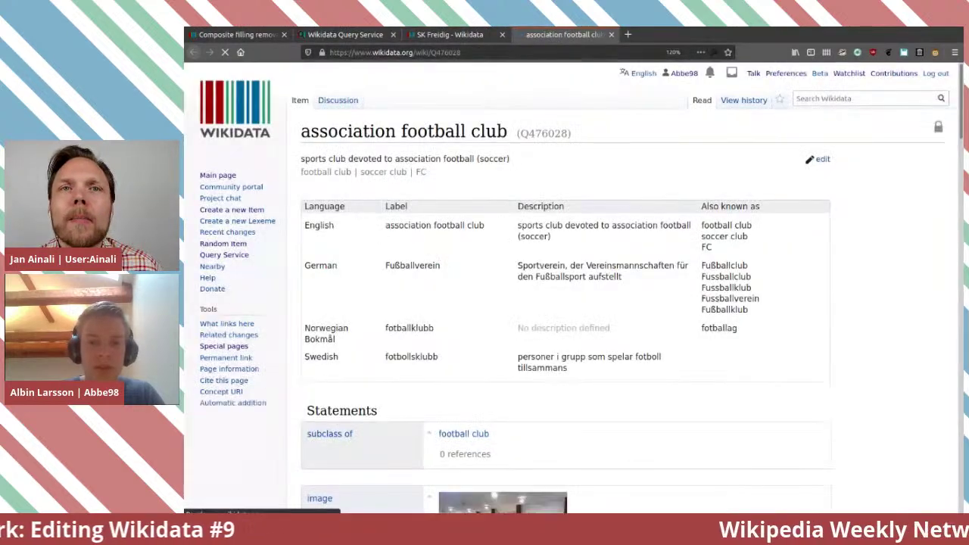
left_click_drag(544, 239, 550, 251)
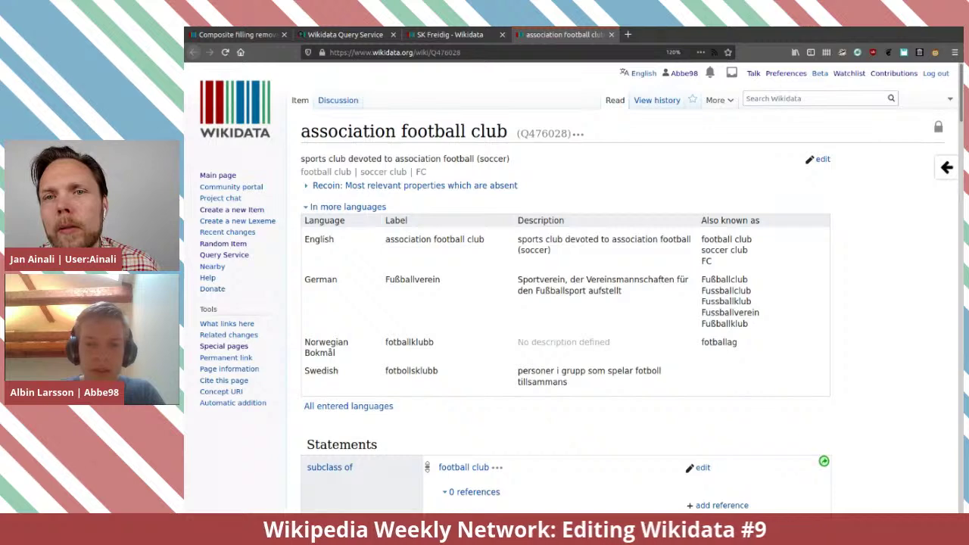
scroll(565, 303, "down", 3)
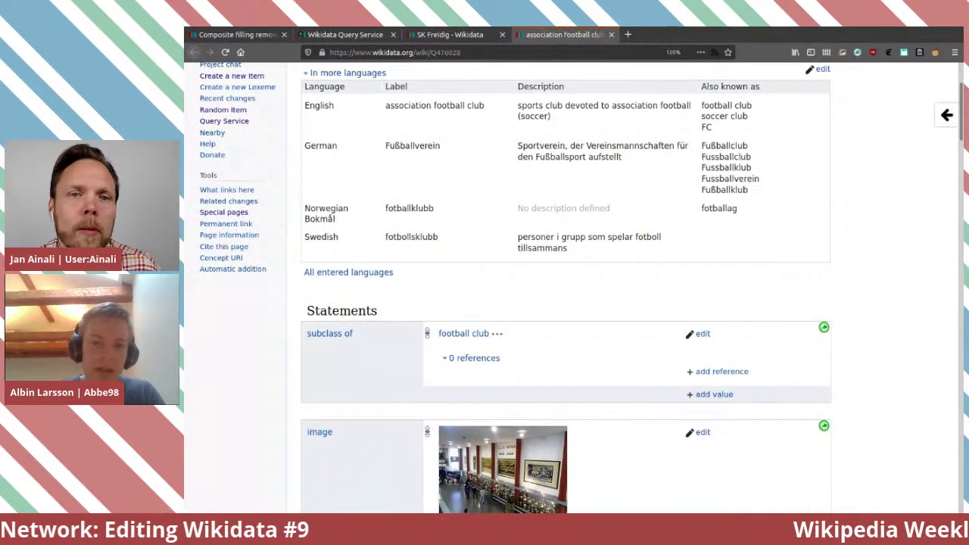
scroll(565, 303, "down", 6)
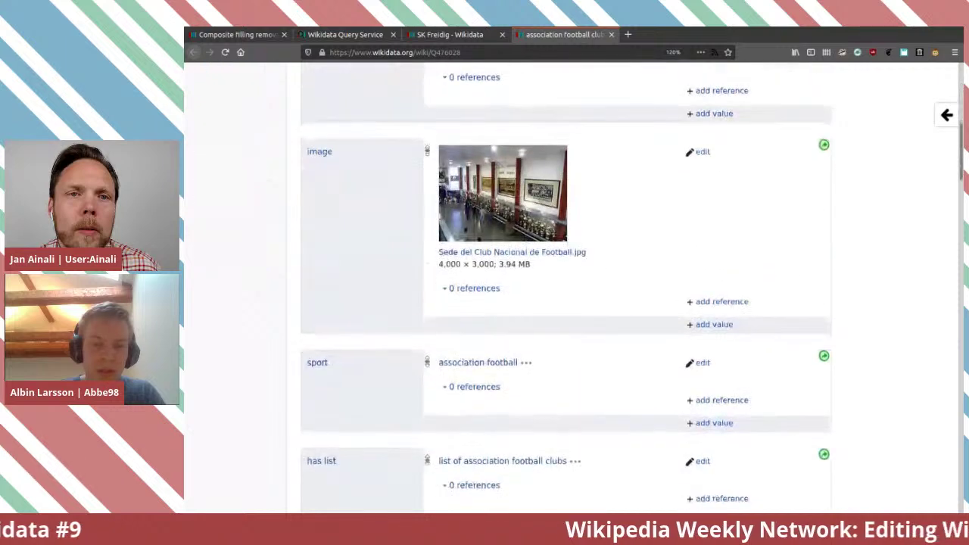
scroll(564, 303, "down", 4)
scroll(565, 303, "down", 3)
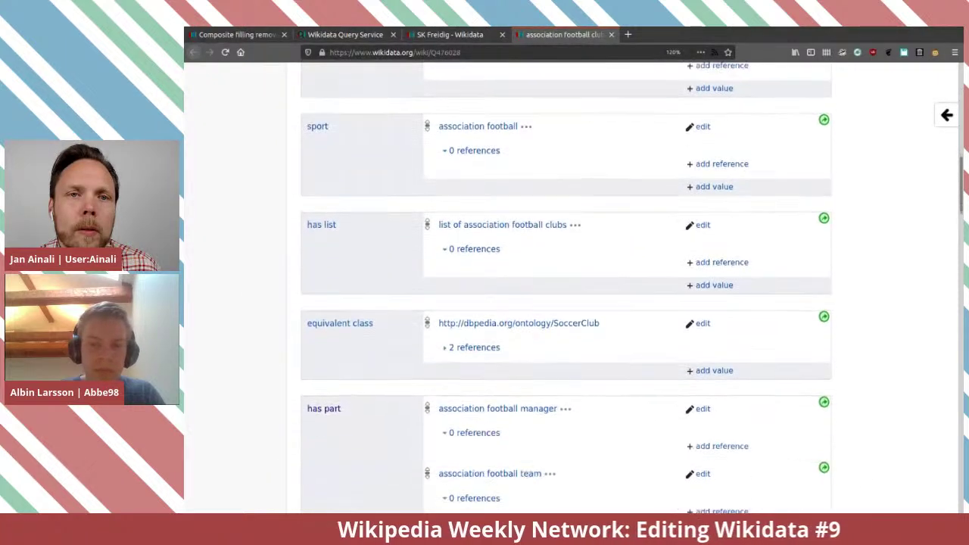
scroll(565, 303, "down", 3)
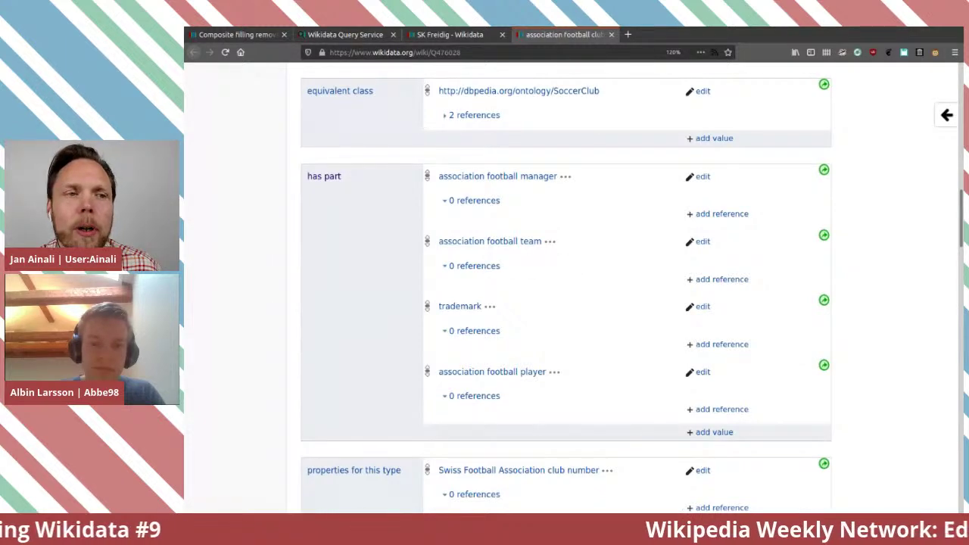
scroll(565, 303, "up", 10)
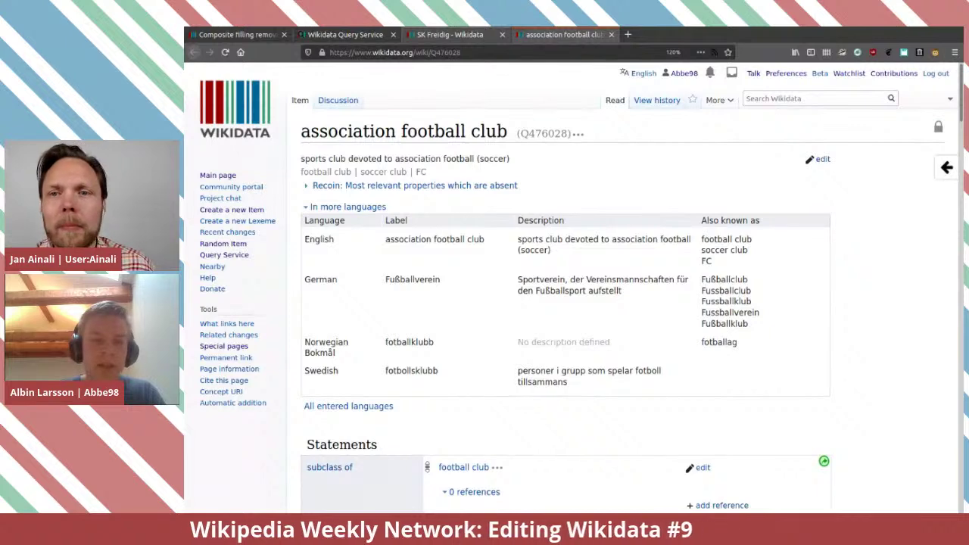
key("ctrl+shift+Tab")
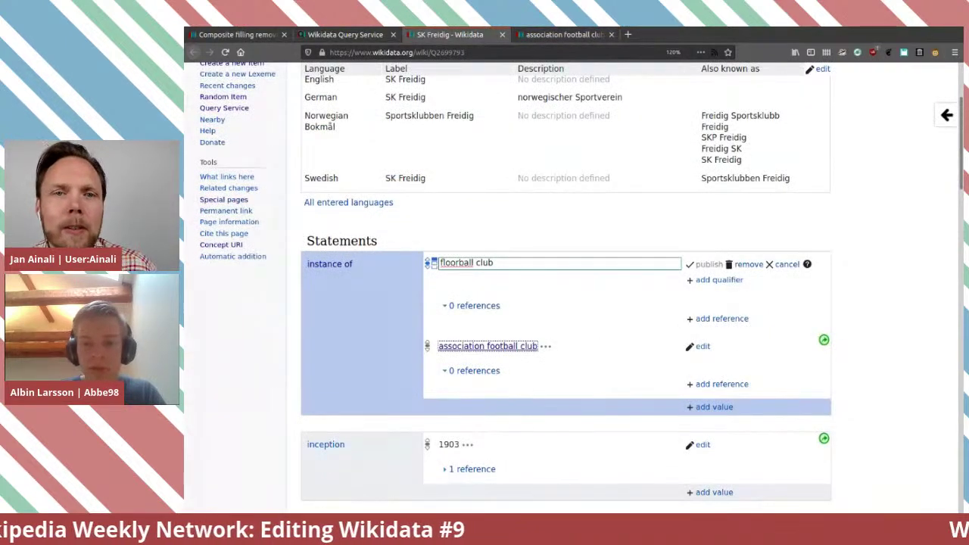
Remove the floorball club value from instance of, replace association football club with sports club and publish the change.
left_click(748, 264)
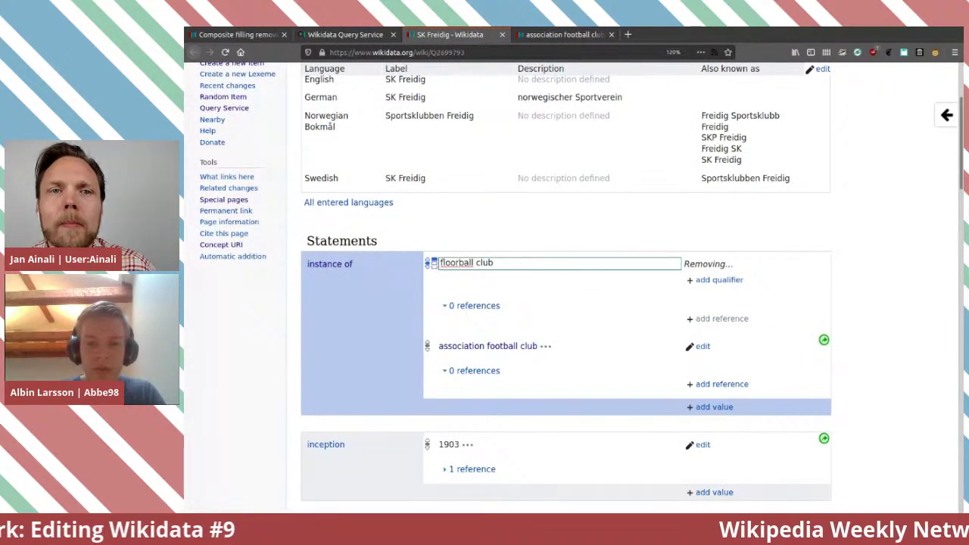
left_click(697, 265)
key("ctrl+shift+Left")
key("ctrl+shift+Left")
key("ctrl+shift+Left")
type("sports clu")
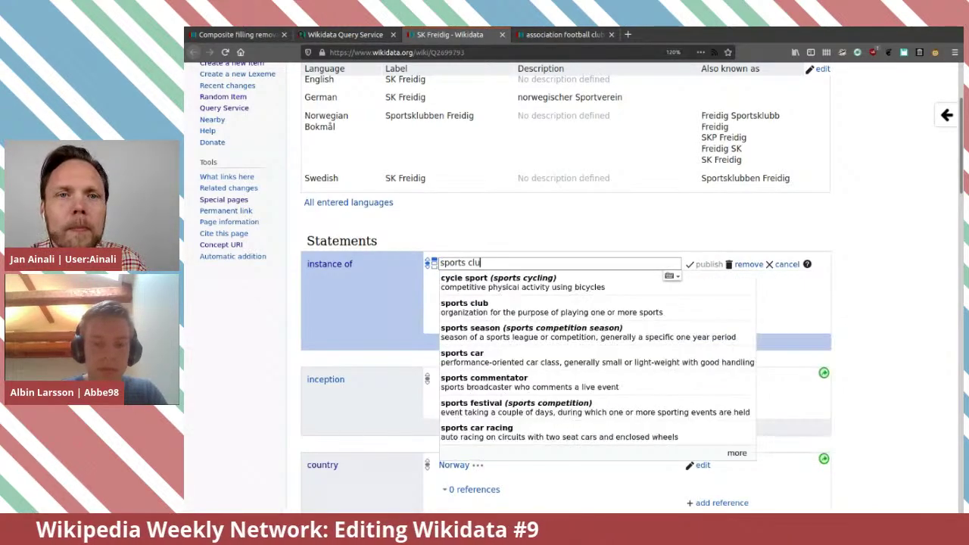
type("b")
key("Return")
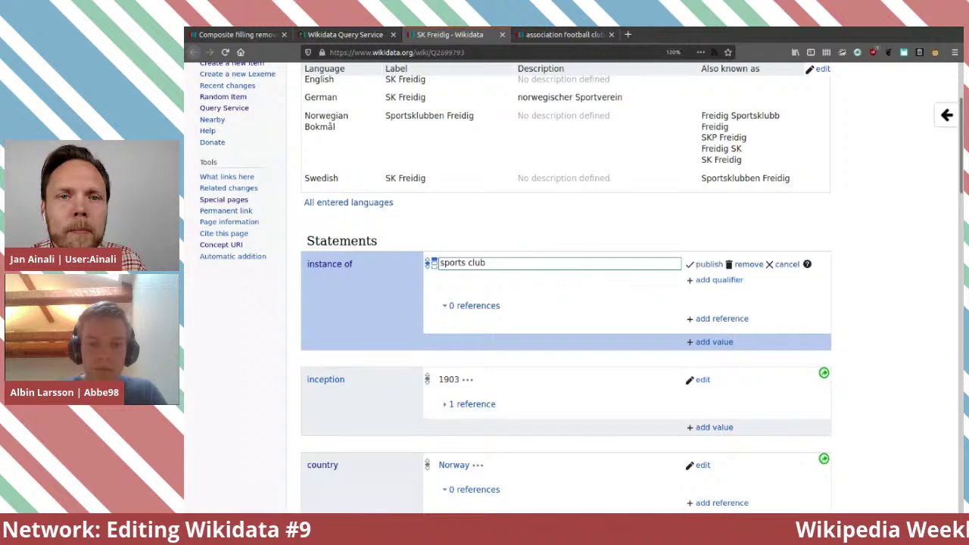
left_click(709, 265)
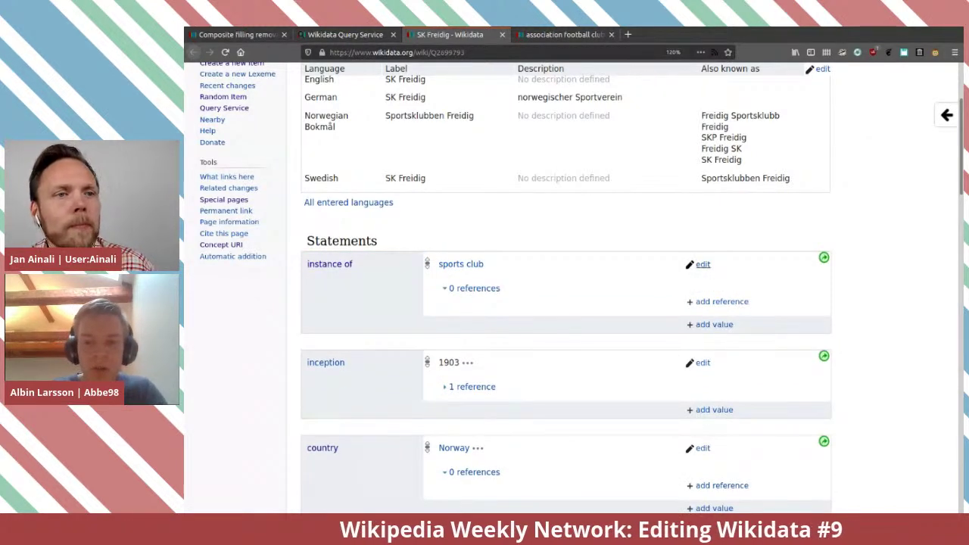
left_click(701, 264)
left_click(719, 281)
type("of")
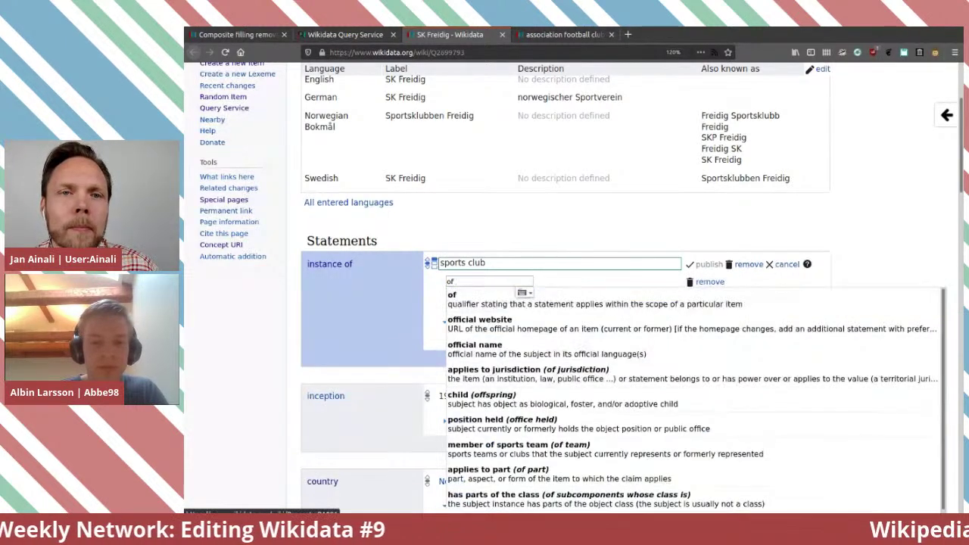
key("Return")
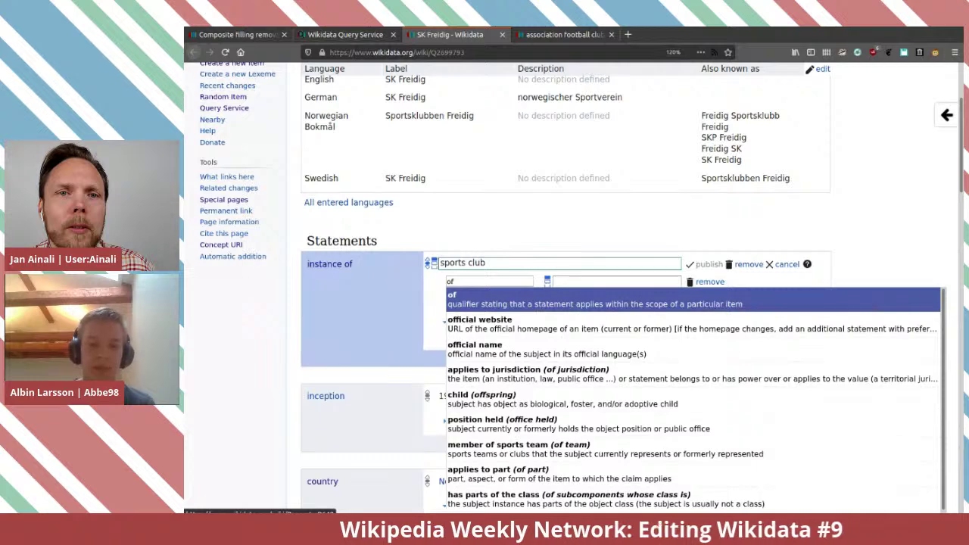
key("ctrl+a")
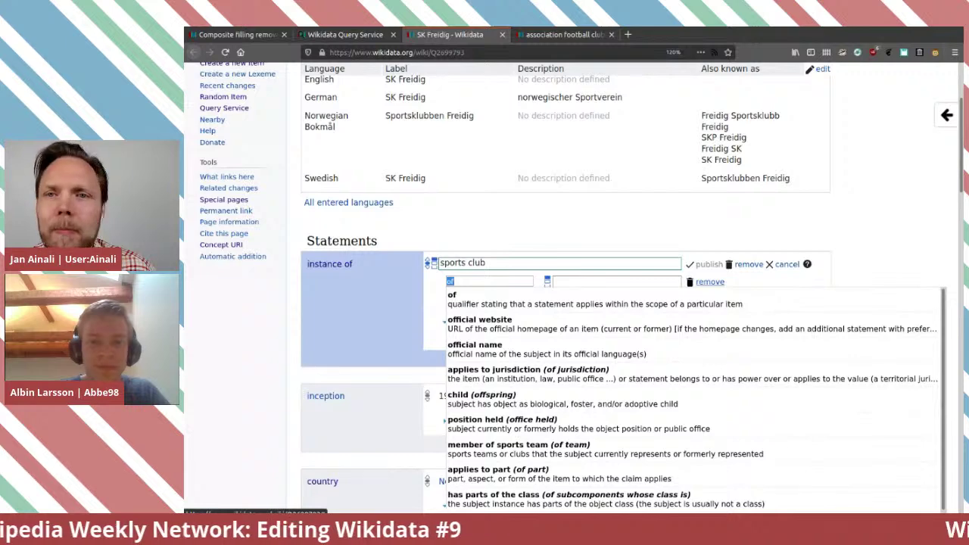
left_click(709, 282)
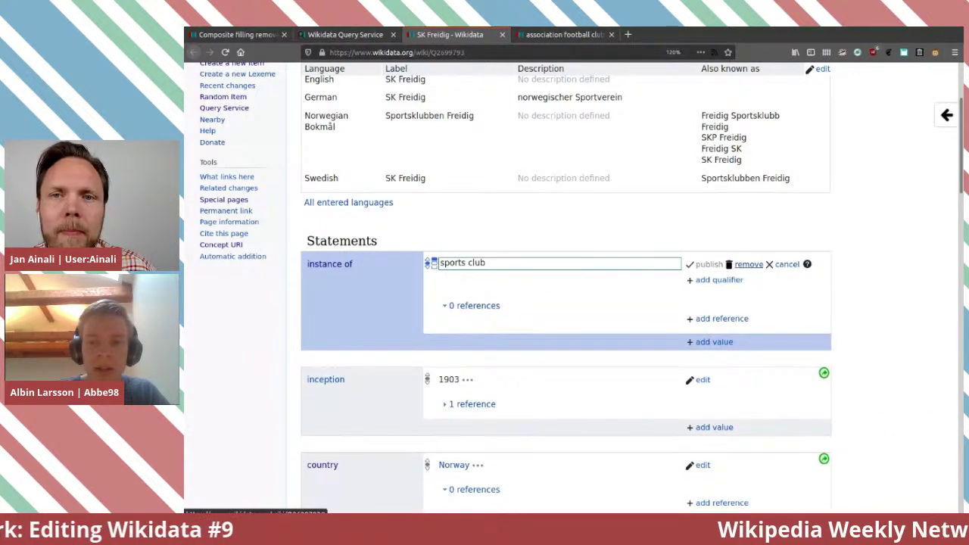
left_click(786, 264)
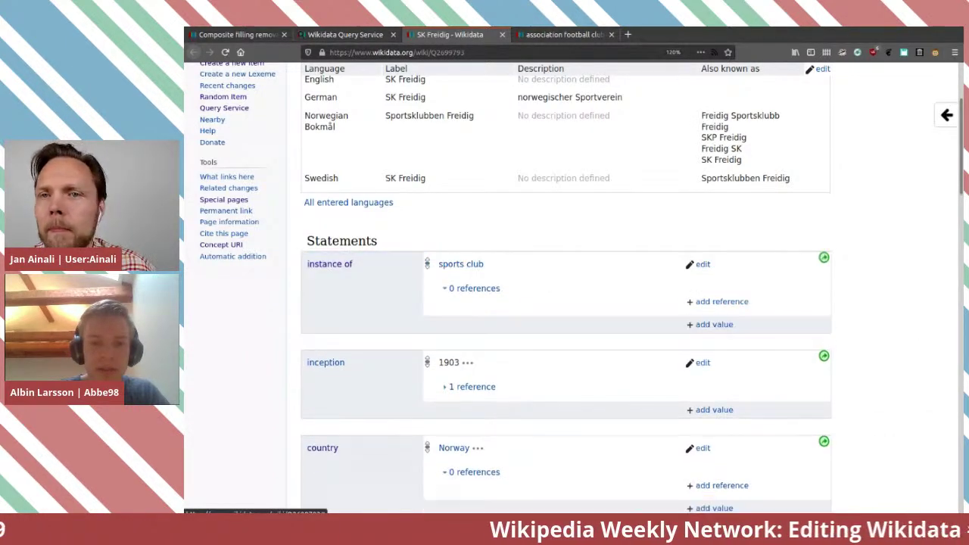
Examine SK Freidig's location, sport, official website and identifier statements for further possible improvements.
scroll(566, 302, "down", 4)
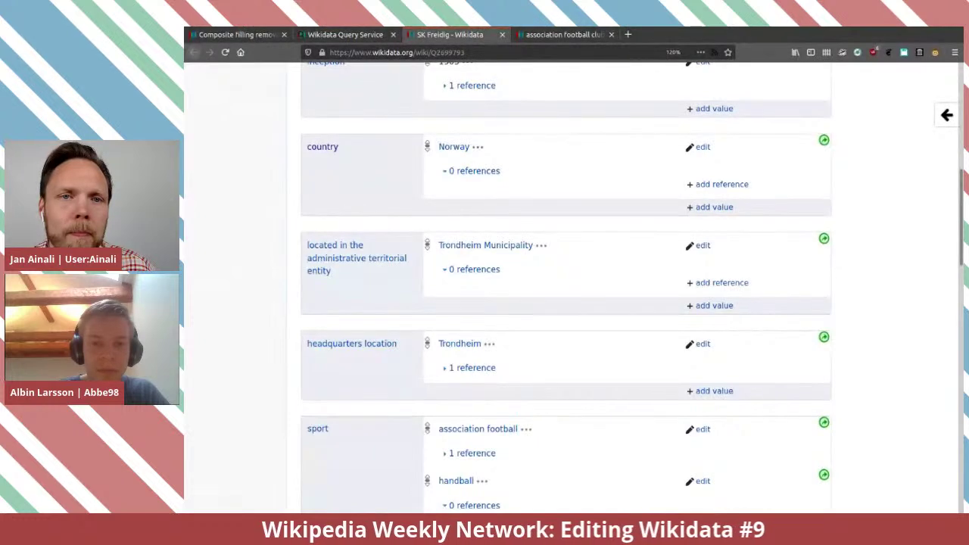
scroll(566, 303, "down", 2)
scroll(566, 303, "up", 4)
scroll(566, 303, "down", 5)
scroll(566, 302, "down", 8)
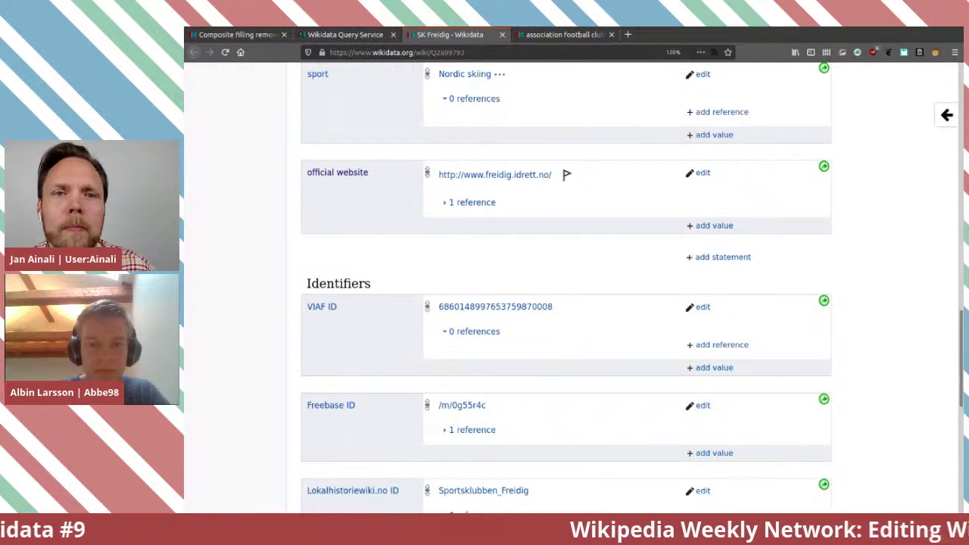
scroll(566, 303, "down", 3)
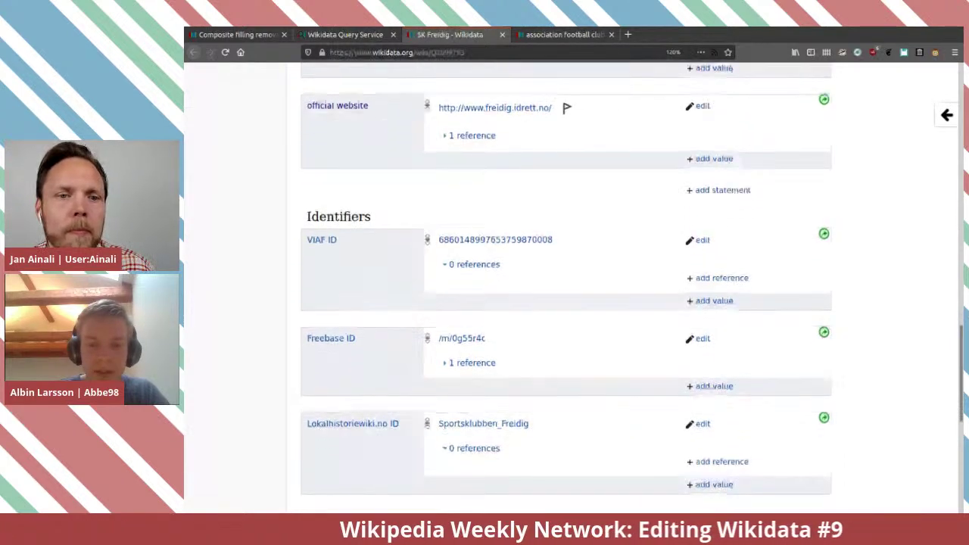
scroll(566, 303, "up", 10)
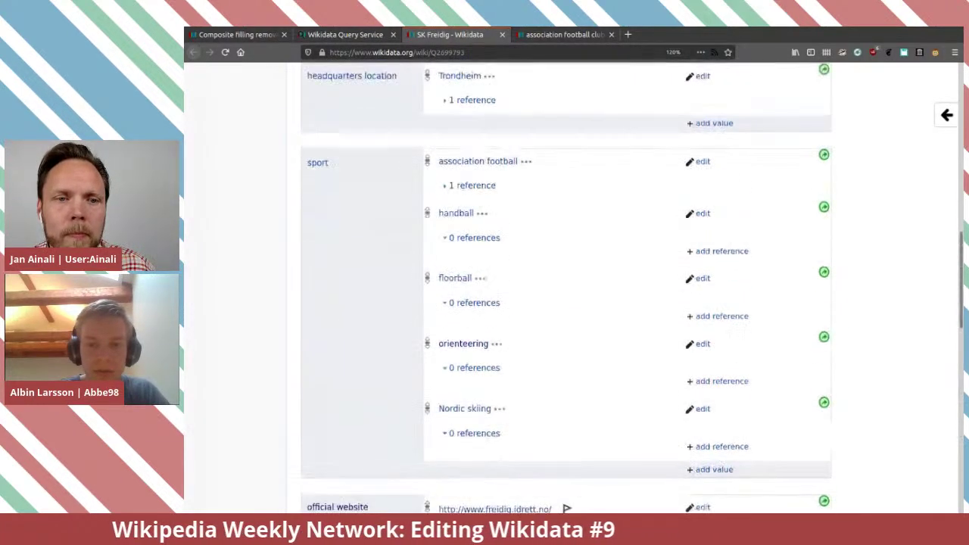
scroll(566, 303, "down", 4)
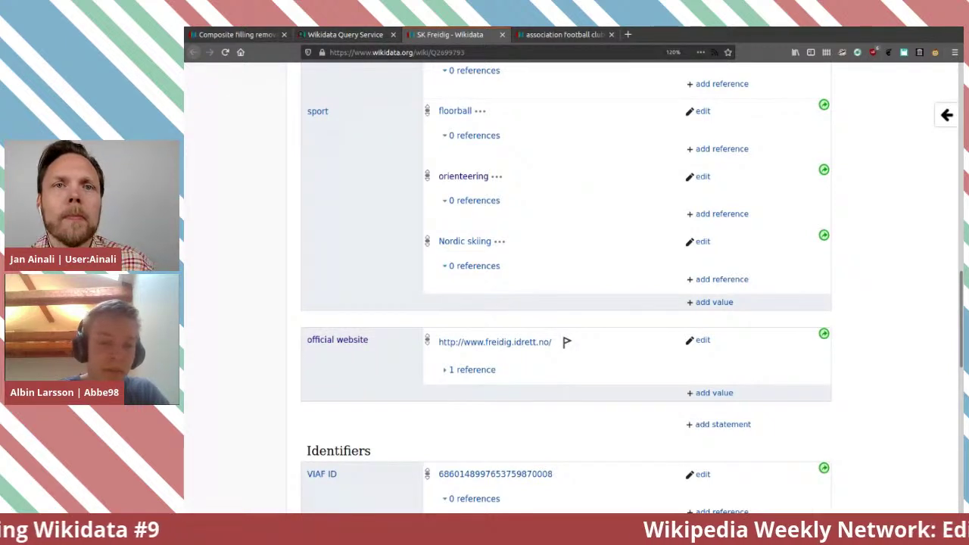
Check the official website statement's reference and read the constraint suggestion attached to its value.
left_click(567, 342)
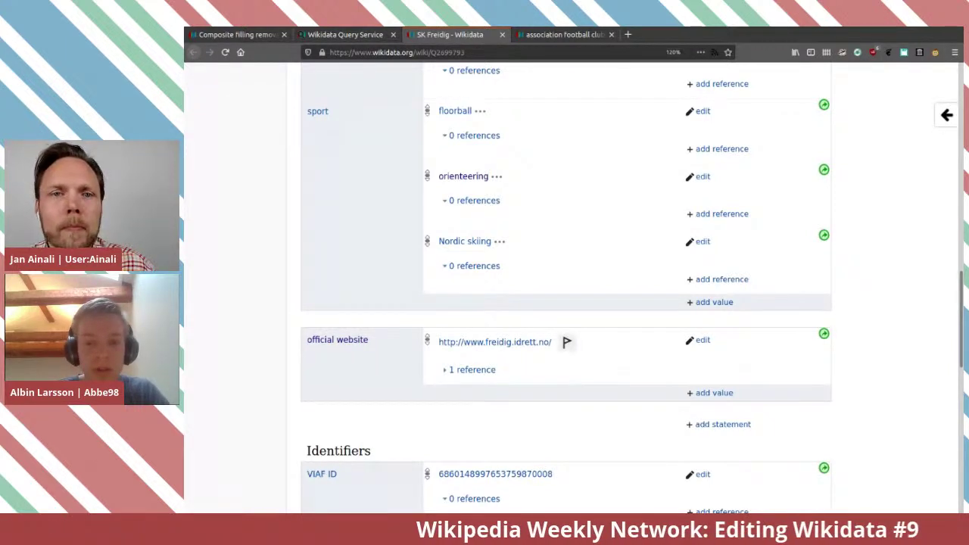
key("Escape")
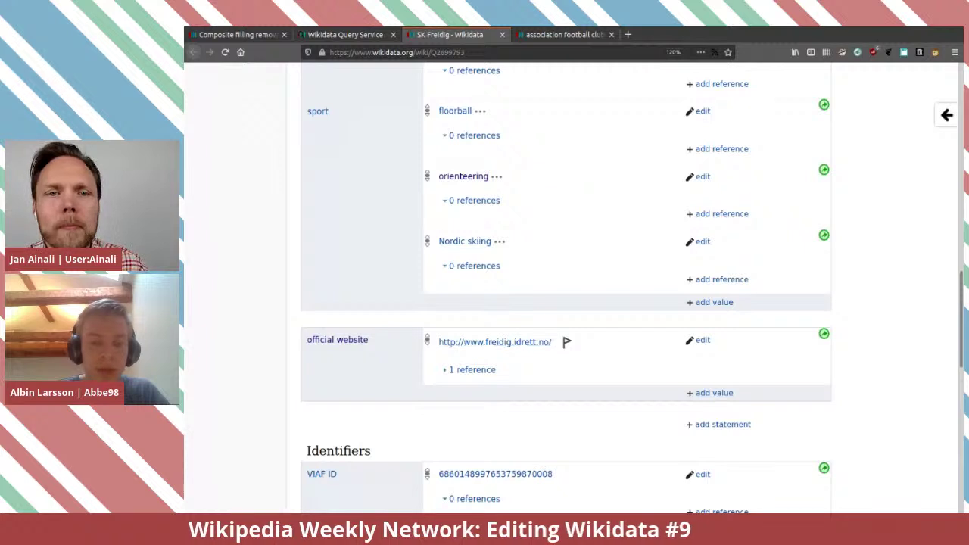
left_click(472, 369)
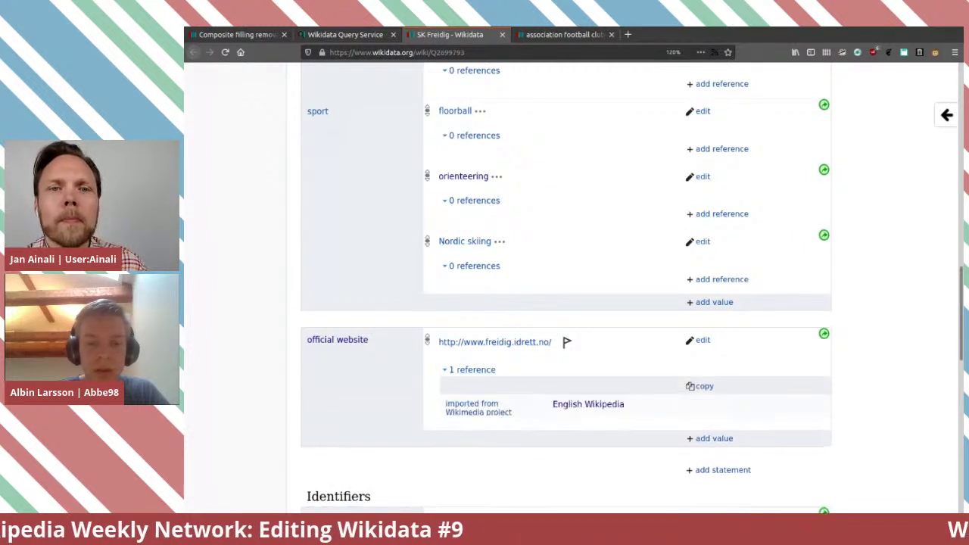
left_click(566, 343)
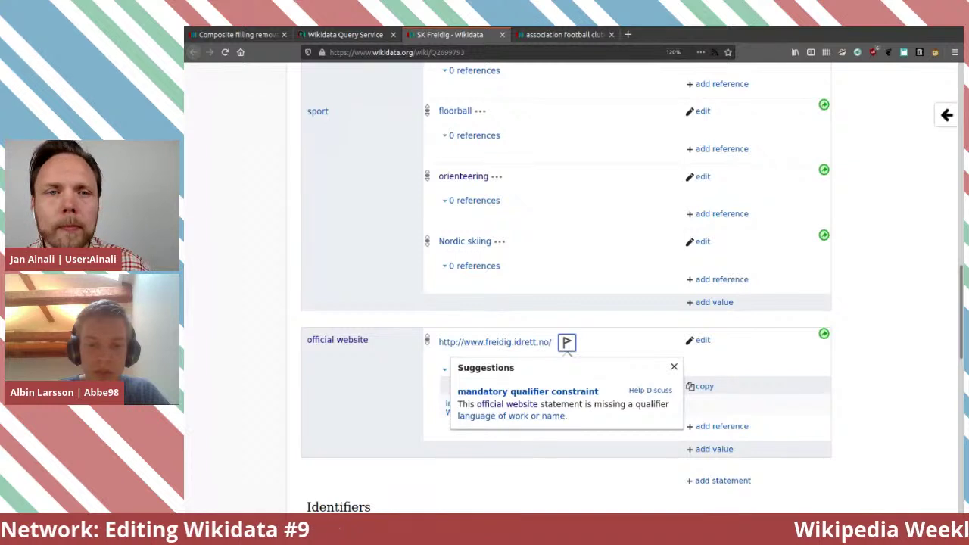
key("Escape")
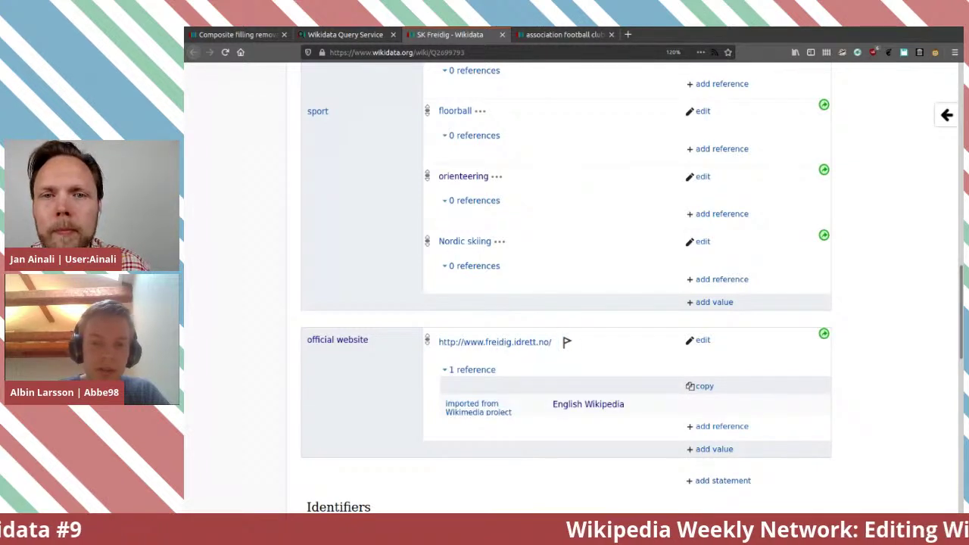
middle_click(495, 341)
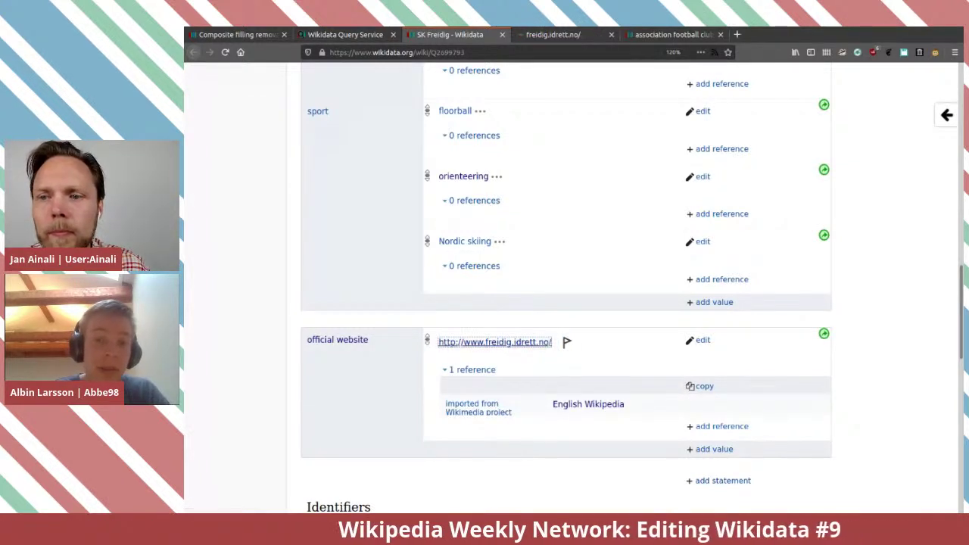
left_click(547, 34)
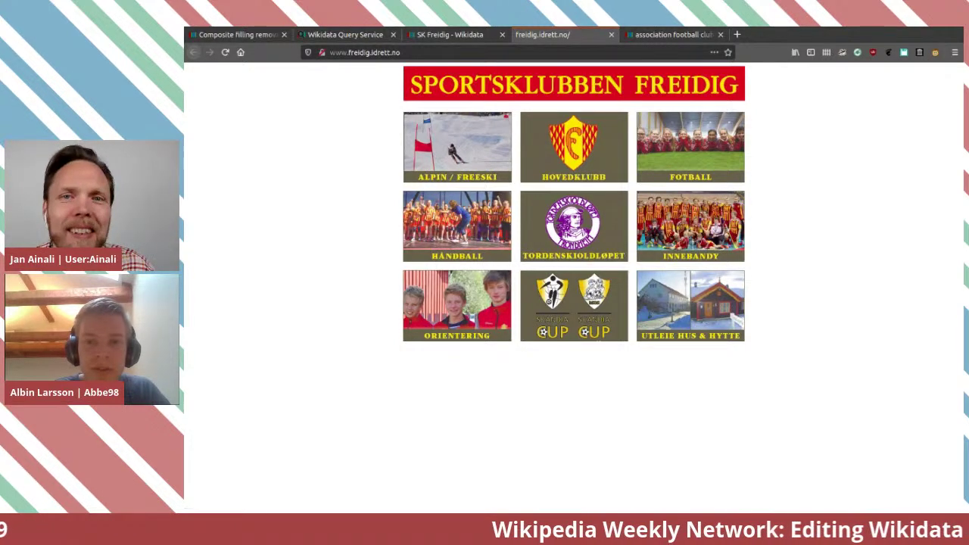
left_click(450, 34)
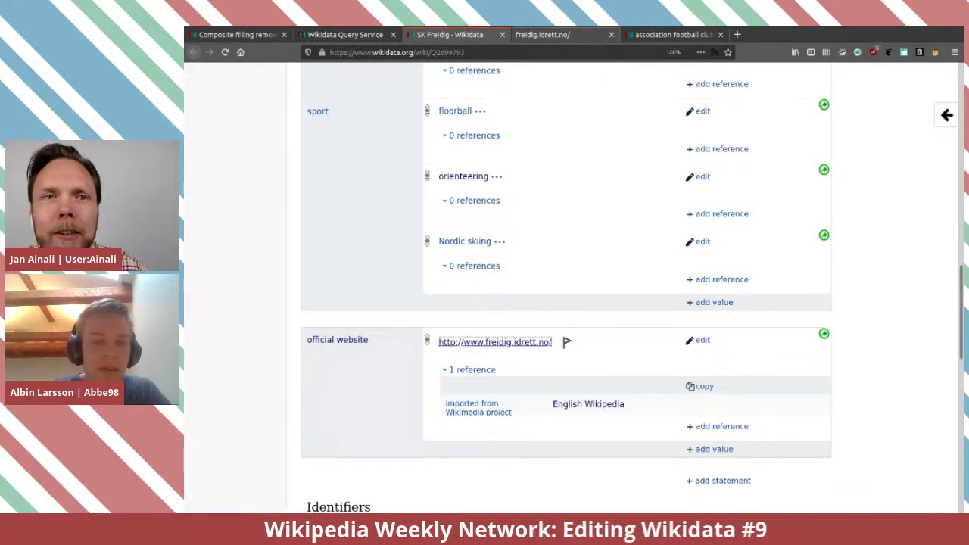
Compare the sports shown on the club's website front page with the sport values on the SK Freidig item.
key("ctrl+Tab")
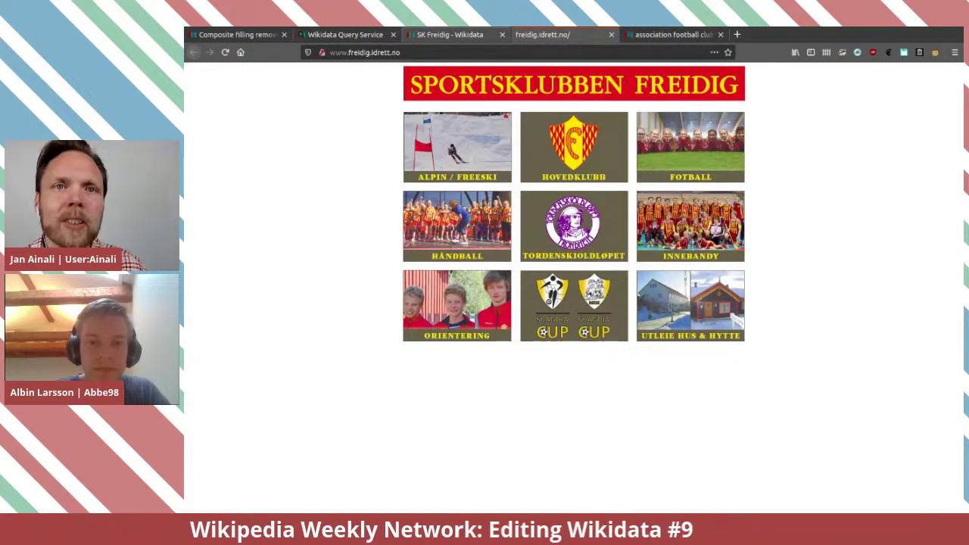
left_click(450, 34)
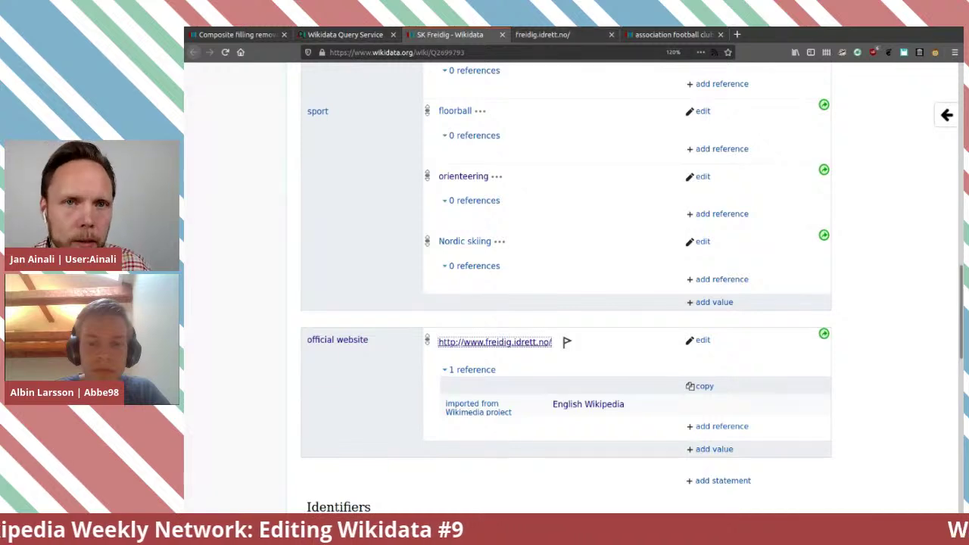
scroll(567, 303, "up", 4)
scroll(566, 303, "down", 1)
scroll(458, 442, "down", 3)
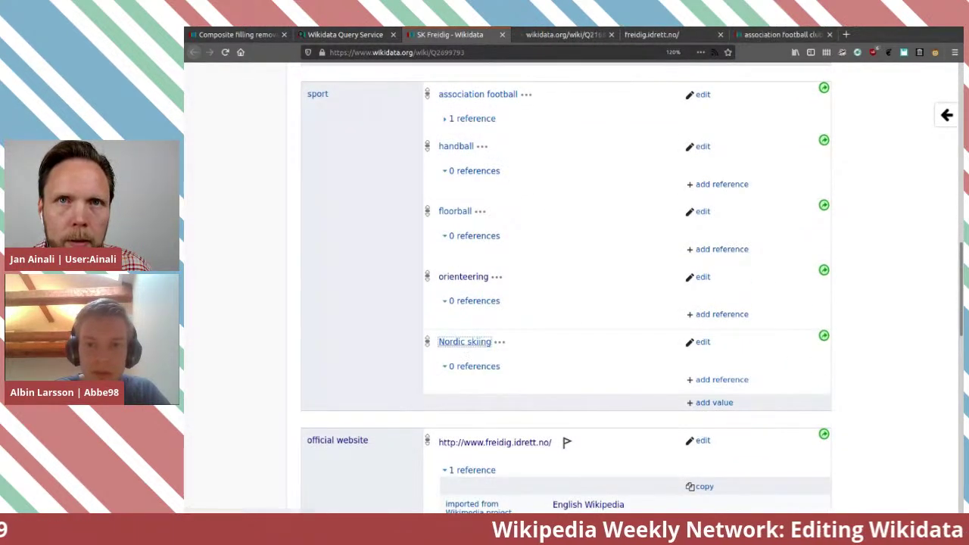
View the Nordic skiing item linked from the sport statement and examine its labels, classification and images.
key("ctrl+Tab")
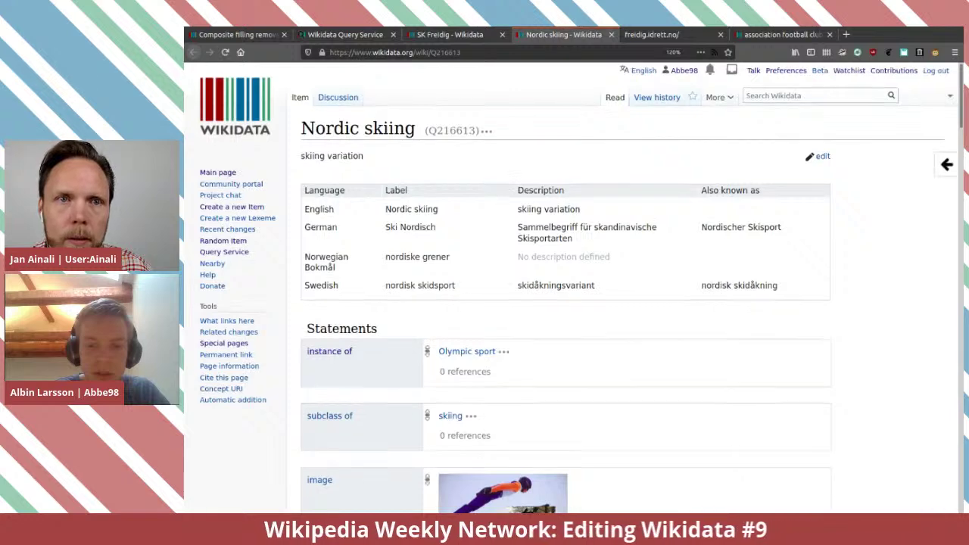
scroll(575, 303, "down", 10)
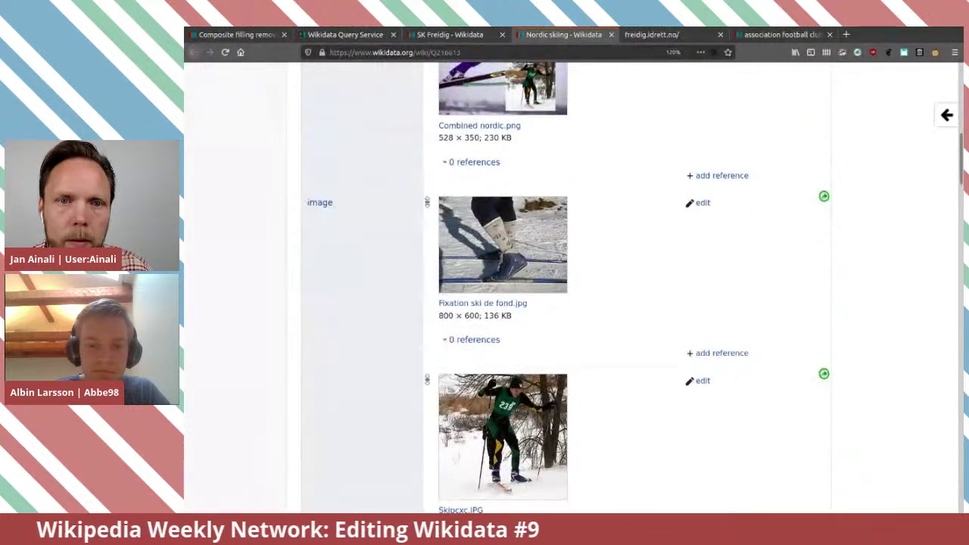
scroll(576, 303, "up", 5)
scroll(576, 303, "up", 3)
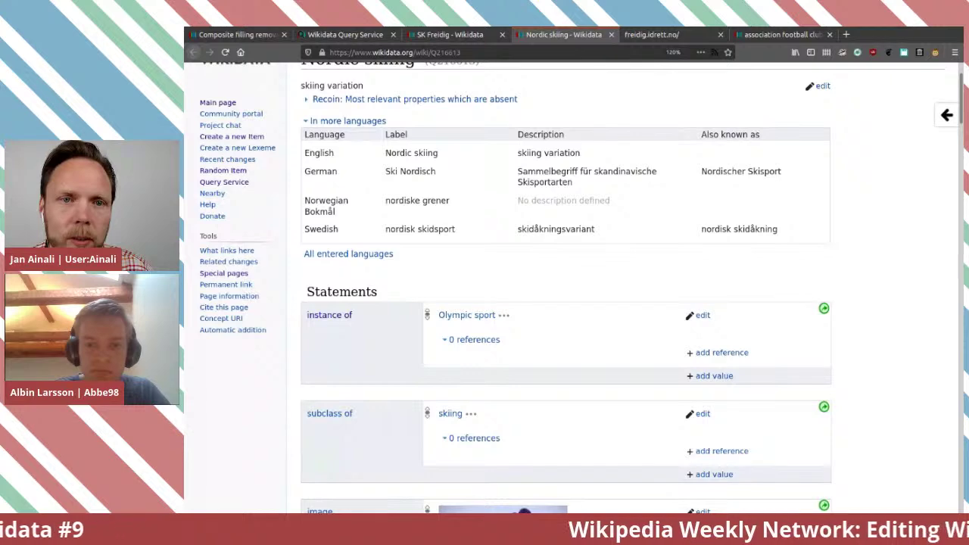
scroll(576, 303, "down", 10)
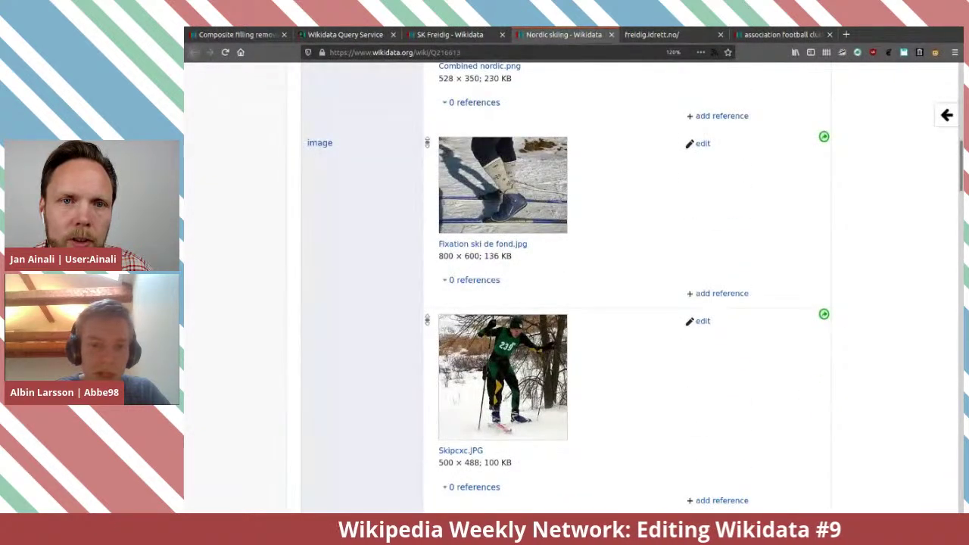
scroll(576, 303, "up", 3)
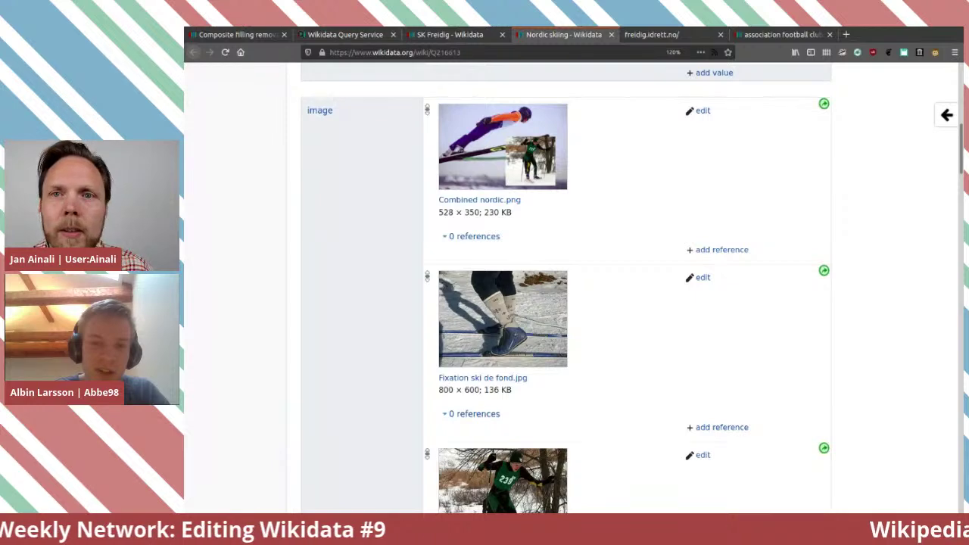
scroll(575, 303, "down", 4)
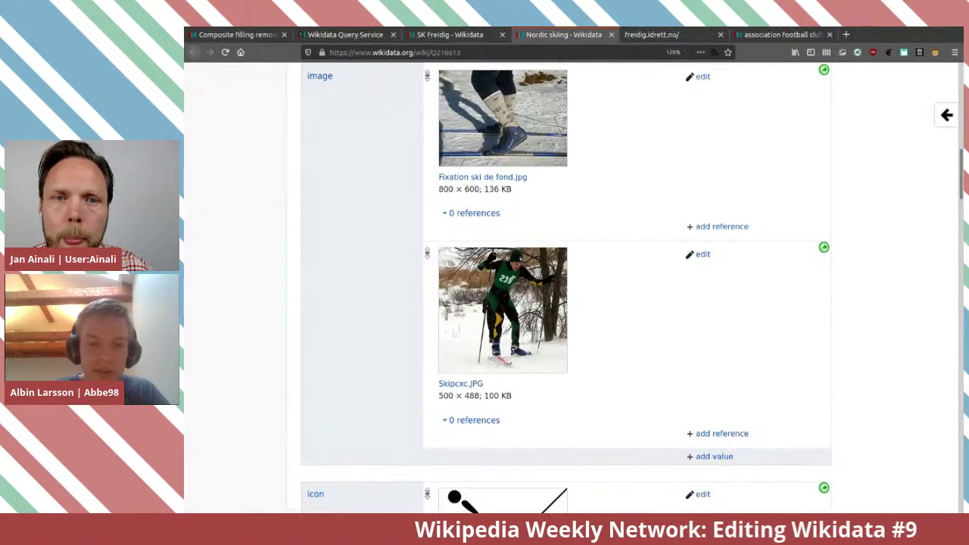
scroll(575, 303, "down", 3)
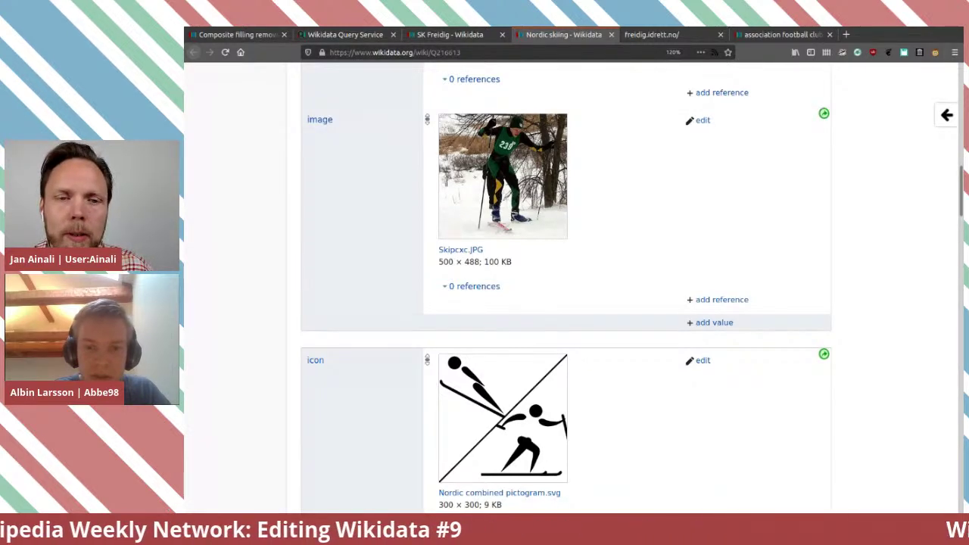
Examine Nordic skiing's icon, practiced by and has part statements to check which disciplines it covers.
scroll(575, 302, "down", 4)
scroll(575, 303, "up", 3)
scroll(576, 303, "down", 8)
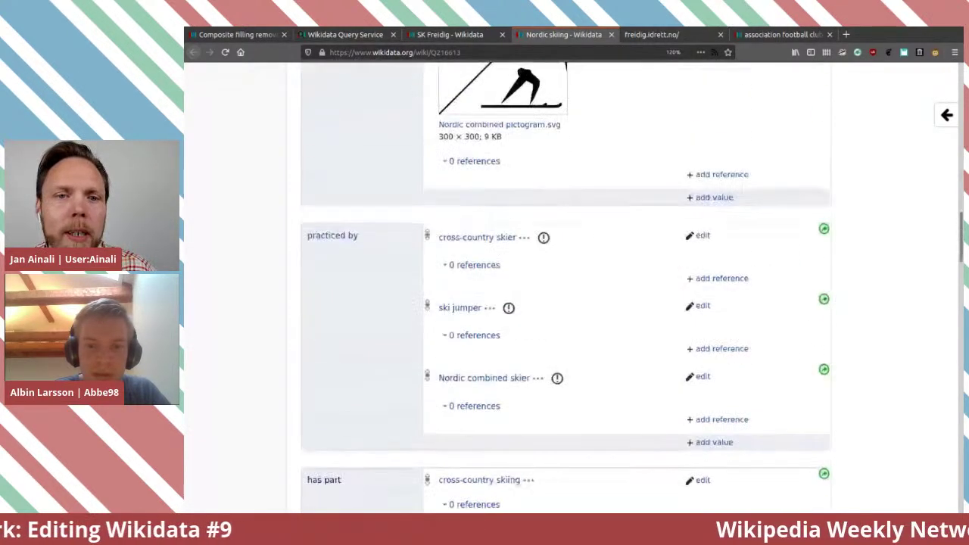
scroll(576, 303, "up", 4)
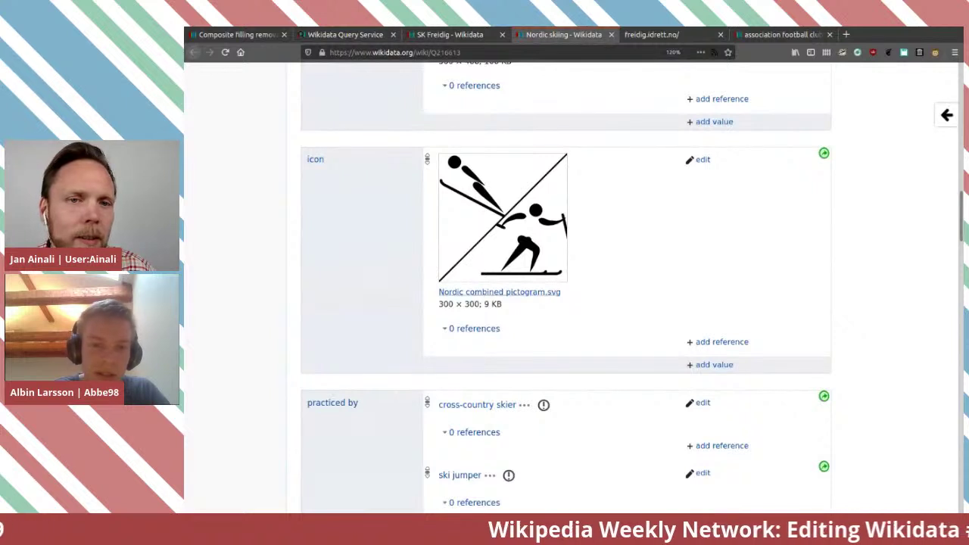
scroll(575, 303, "down", 4)
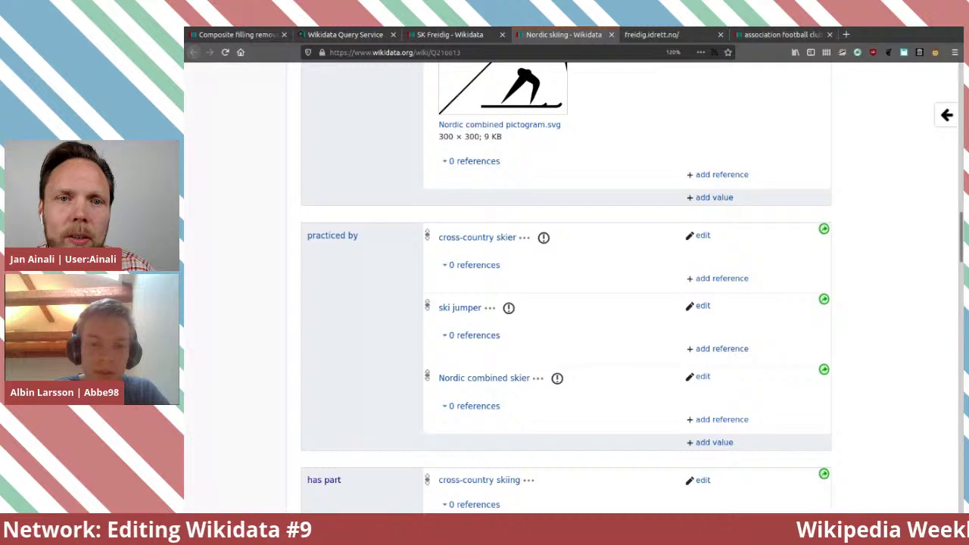
scroll(485, 250, "down", 3)
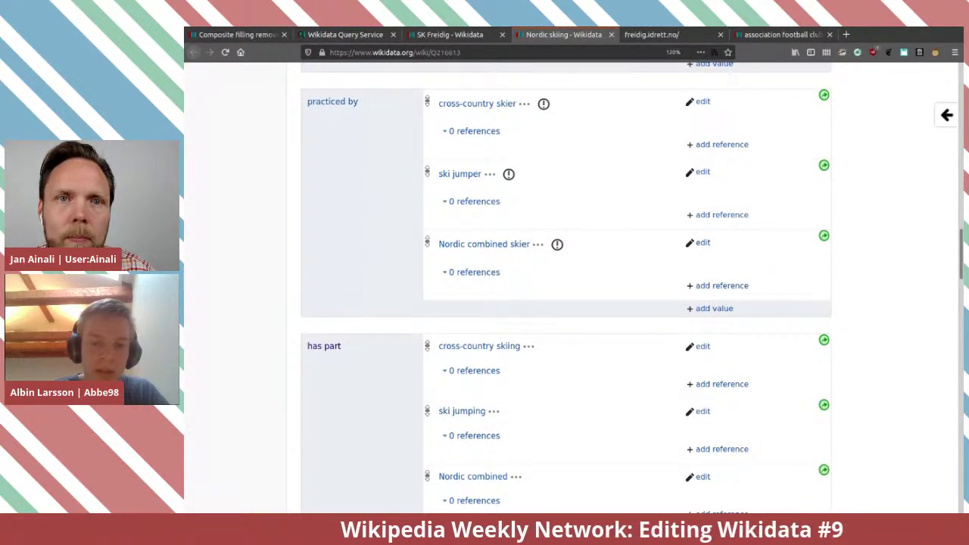
scroll(566, 288, "down", 4)
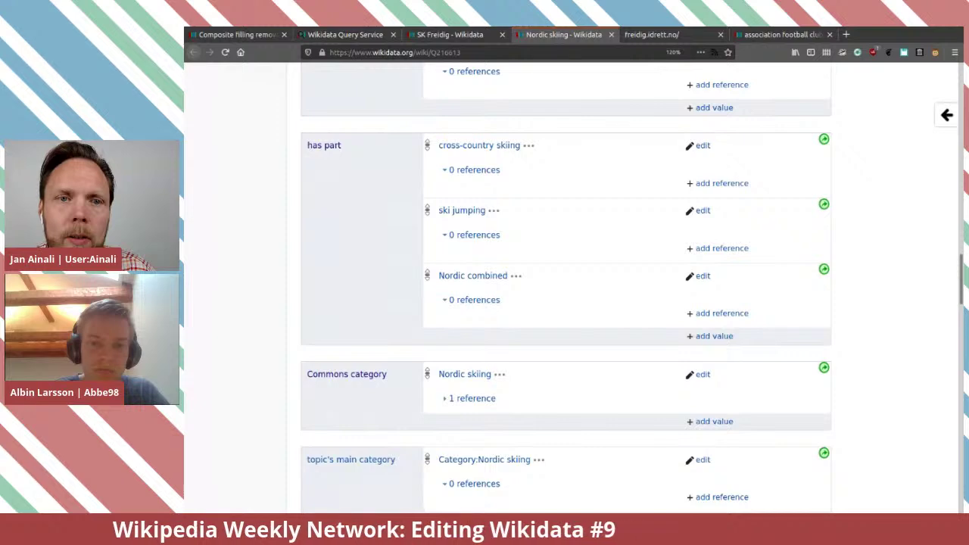
Check the skiing section on the club's website front page again and return to the SK Freidig item.
key("ctrl+Tab")
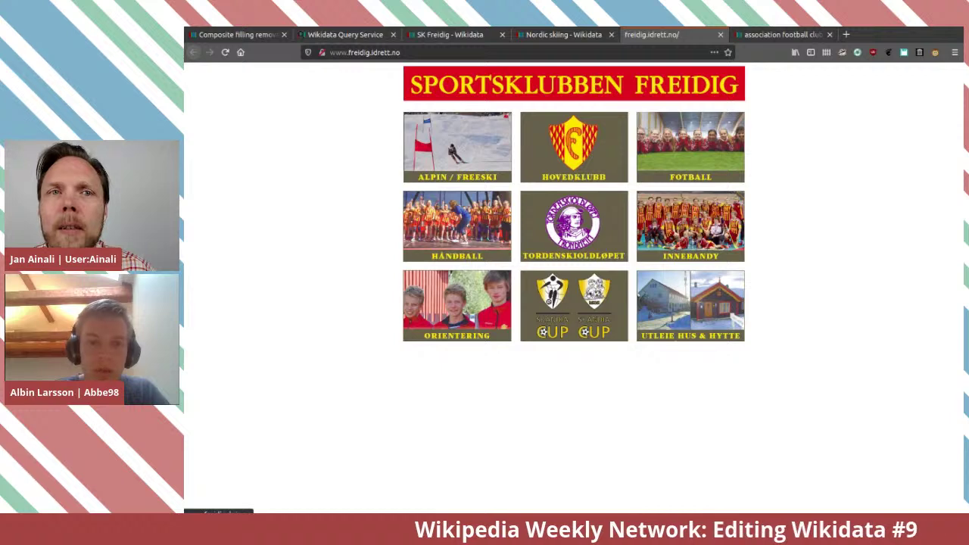
key("ctrl+shift+Tab")
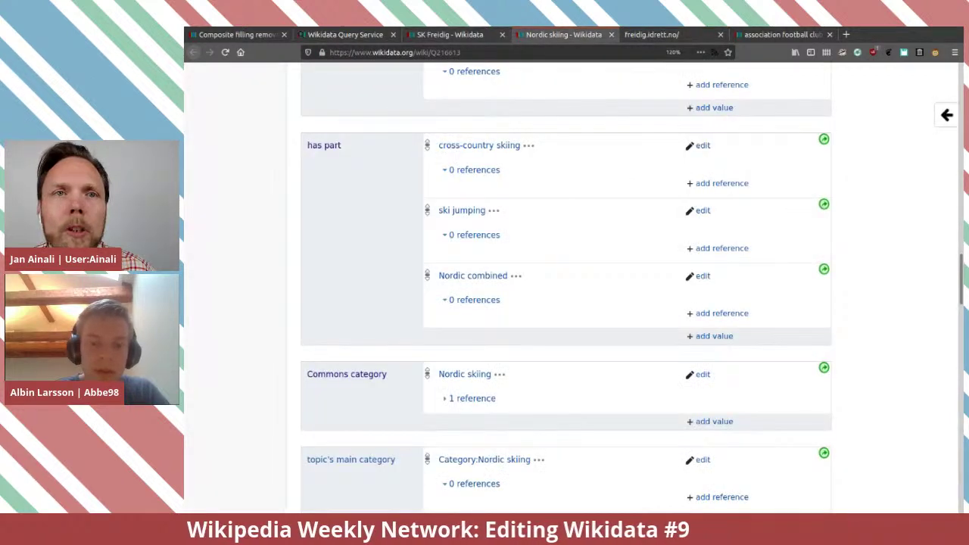
key("ctrl+shift+Tab")
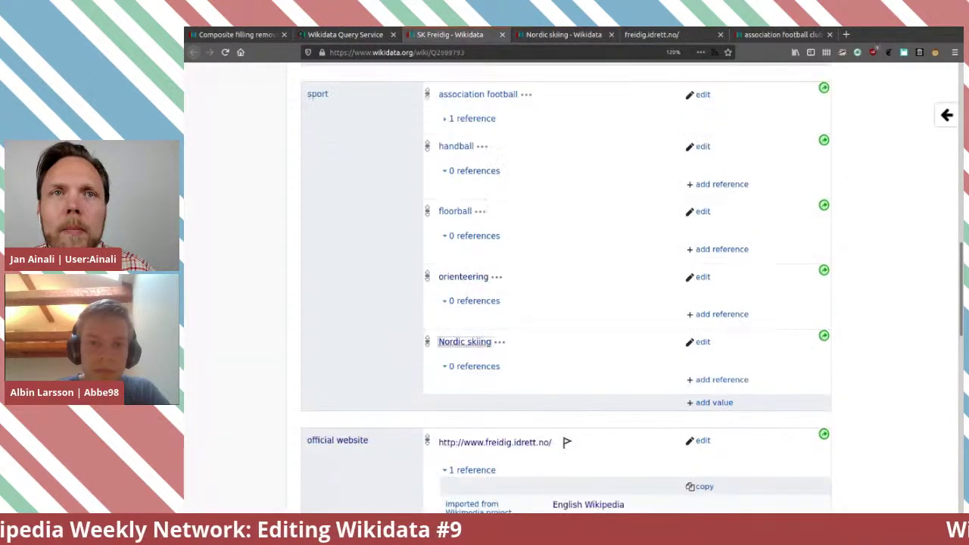
Replace the Nordic skiing value in SK Freidig's sport statement with alpine skiing and publish the change.
scroll(566, 288, "down", 3)
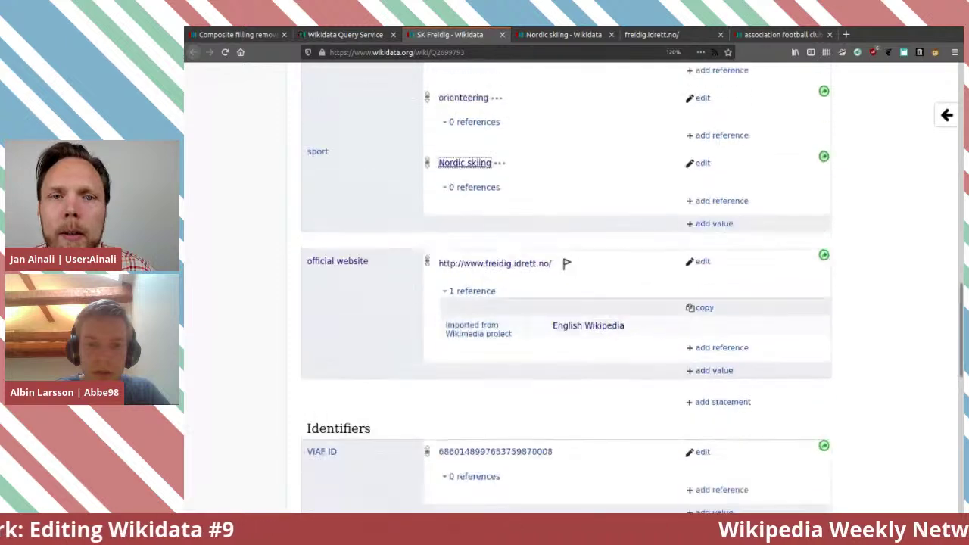
scroll(566, 288, "up", 5)
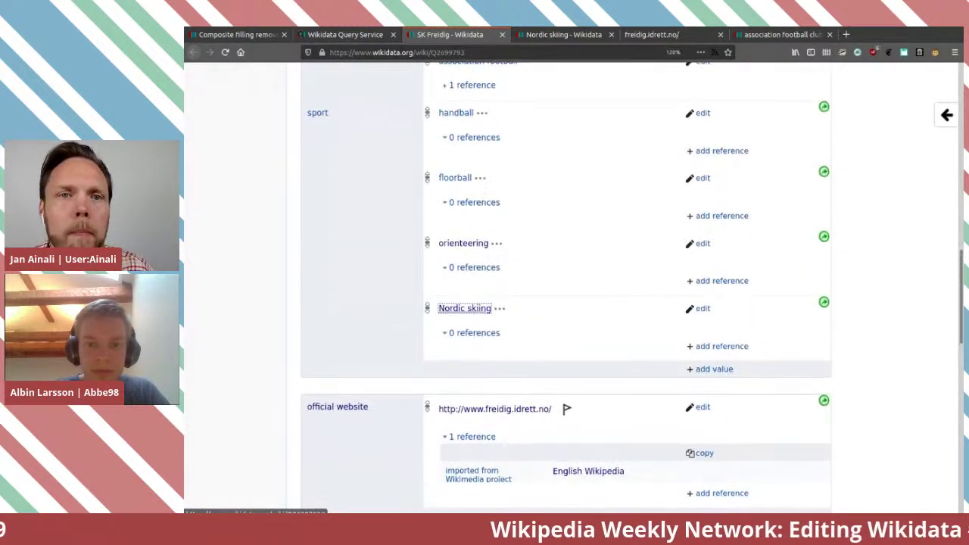
key("Tab")
key("Return")
key("ctrl+shift+Left")
key("ctrl+shift+Left")
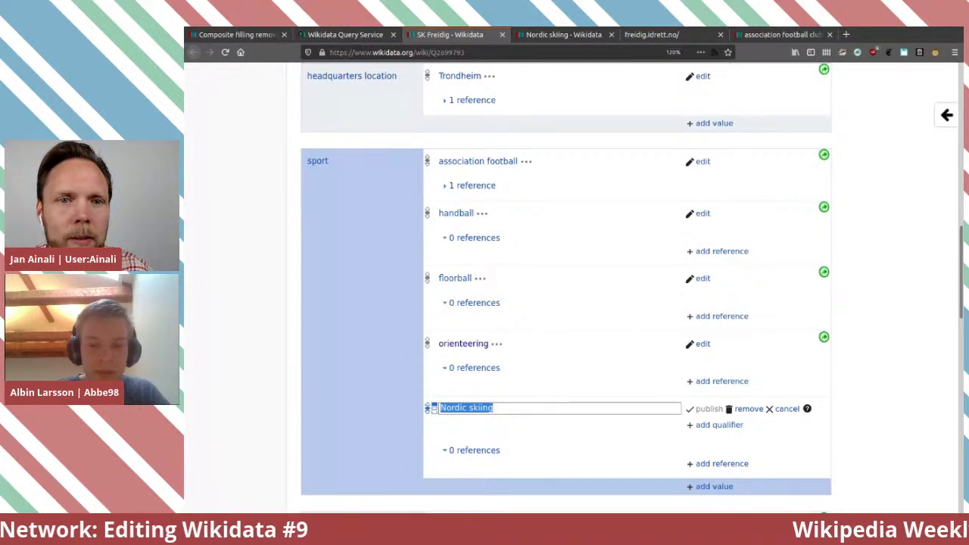
key("BackSpace")
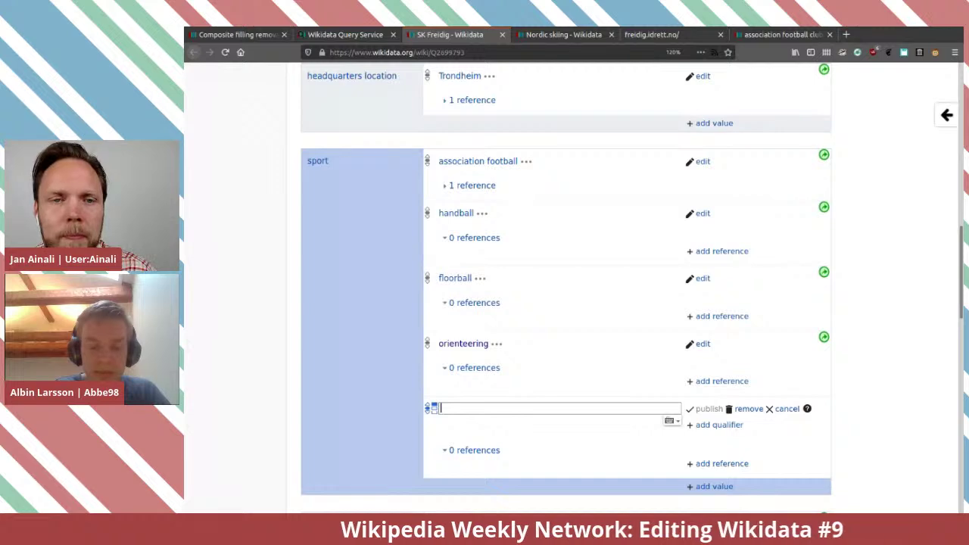
type("alpi")
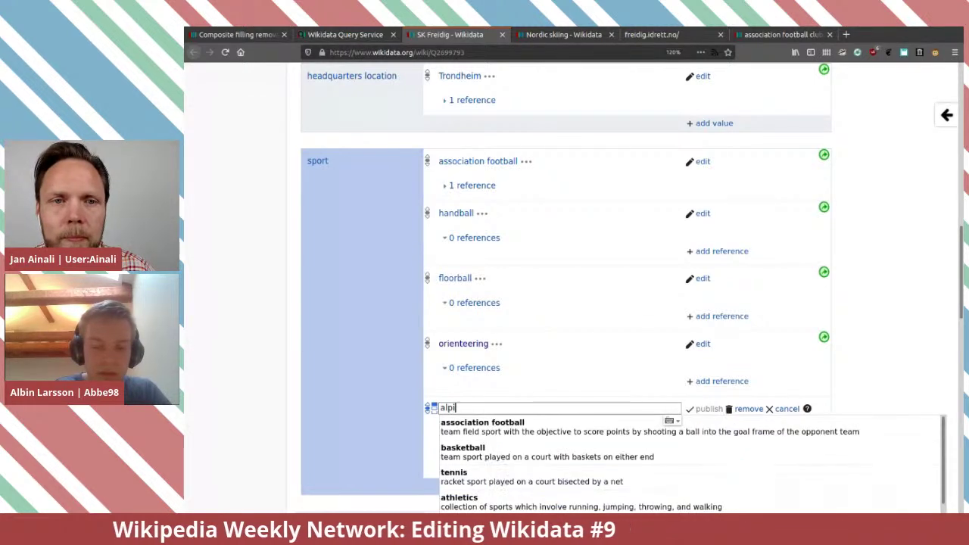
type("ne ski")
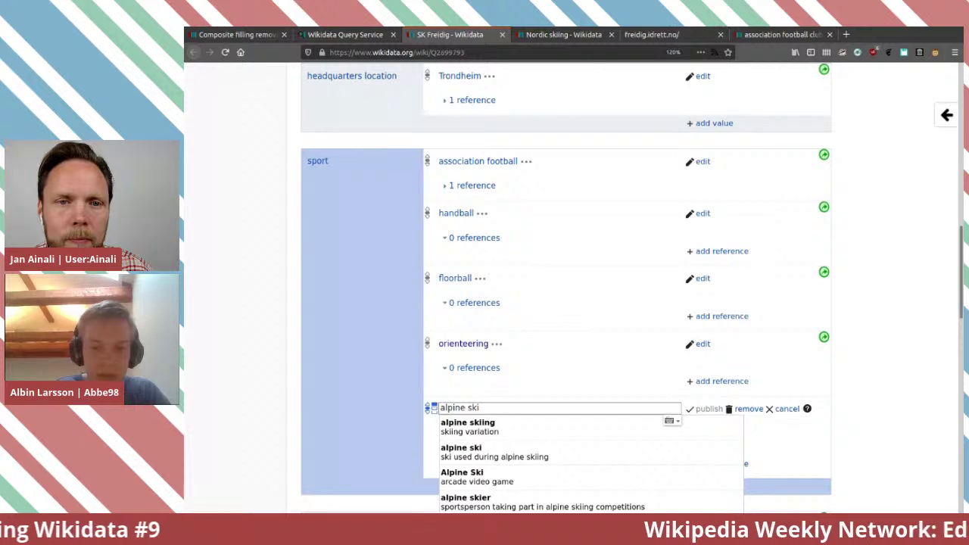
key("Down")
key("Return")
key("Return")
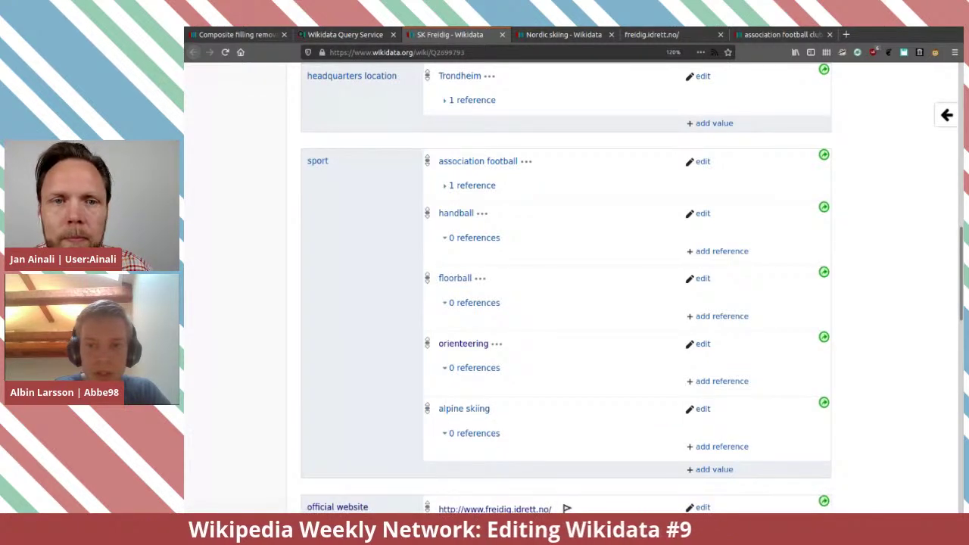
left_click(651, 34)
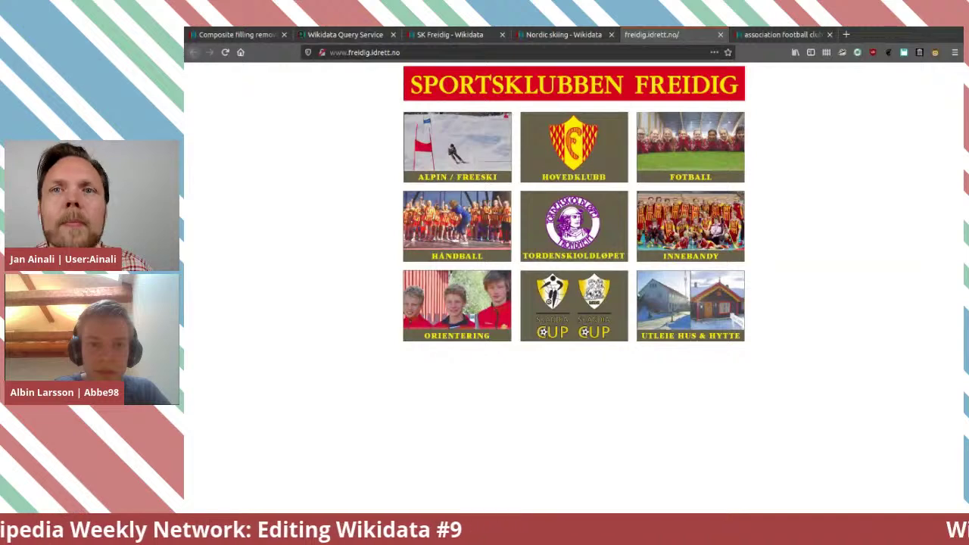
key("ctrl+l")
key("ctrl+c")
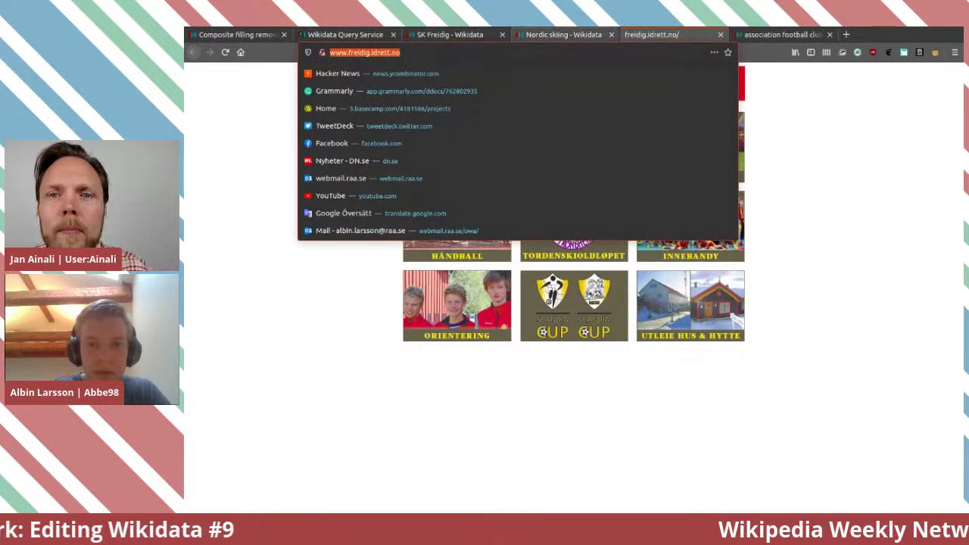
Review the Nordic skiing item's practiced by, has part and category statements once more.
key("ctrl+shift+Tab")
scroll(566, 287, "down", 3)
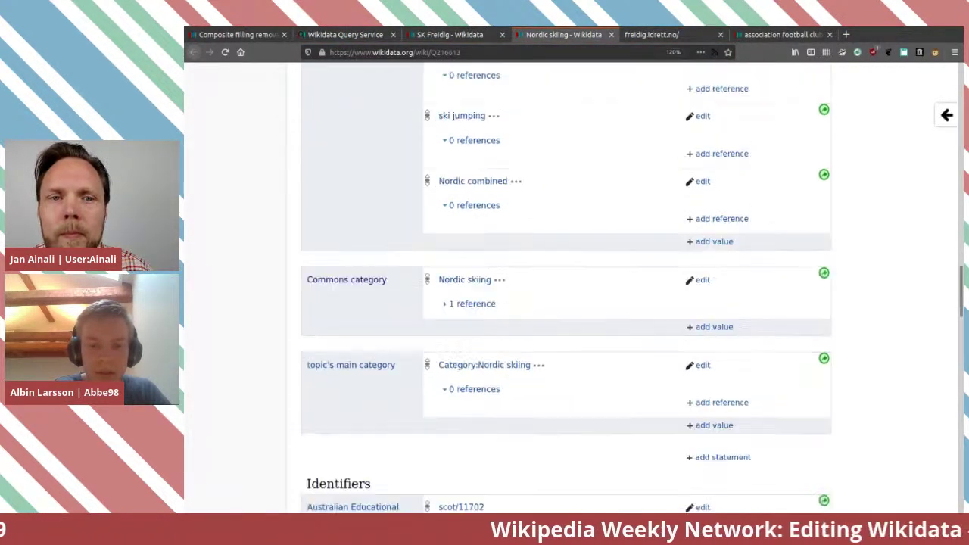
scroll(566, 288, "up", 5)
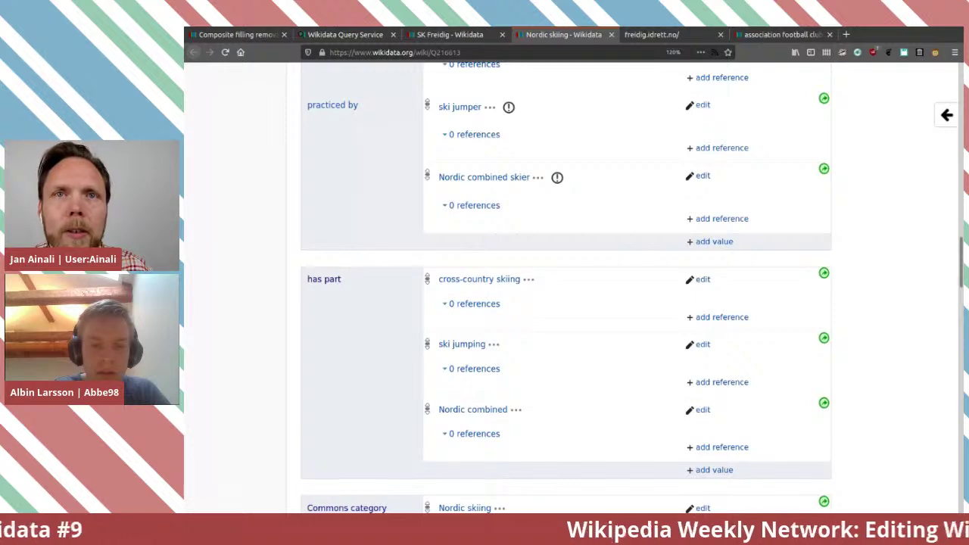
scroll(566, 288, "down", 2)
scroll(566, 288, "up", 4)
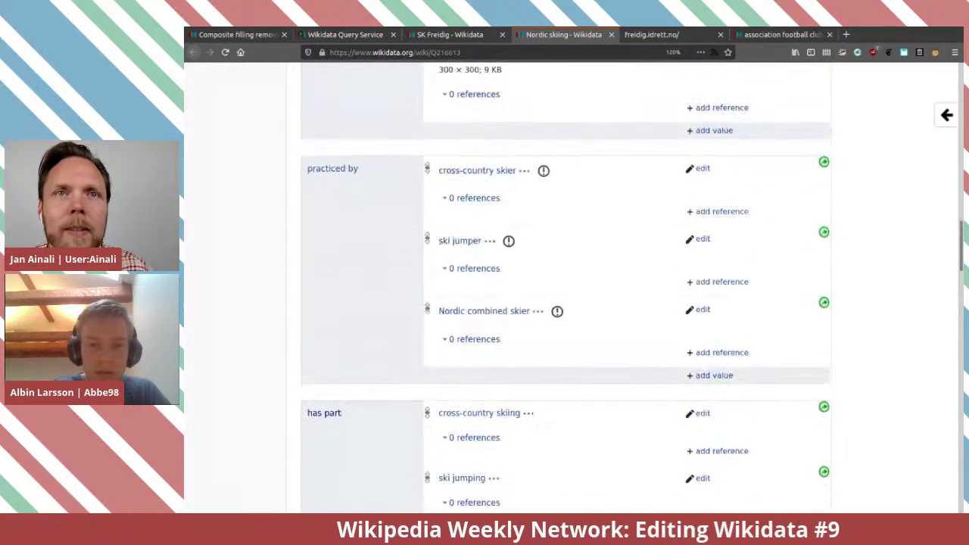
scroll(566, 288, "down", 5)
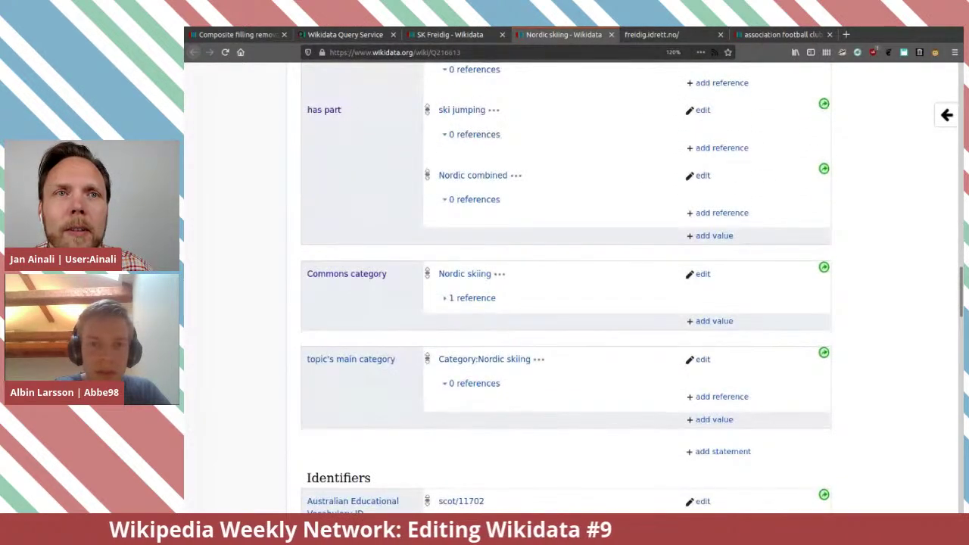
Return to the SK Freidig item and remove the English Wikipedia reference from its association football sport value.
left_click(450, 34)
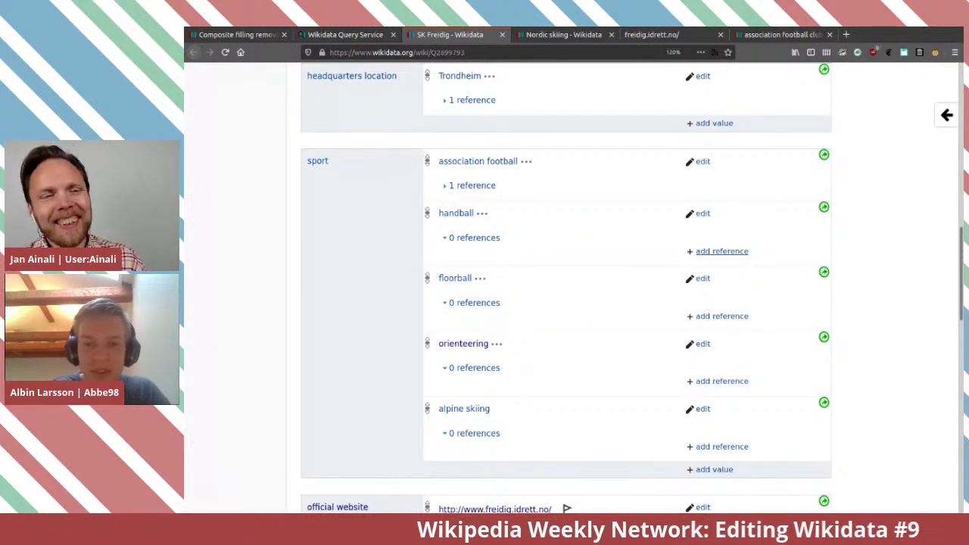
left_click(472, 186)
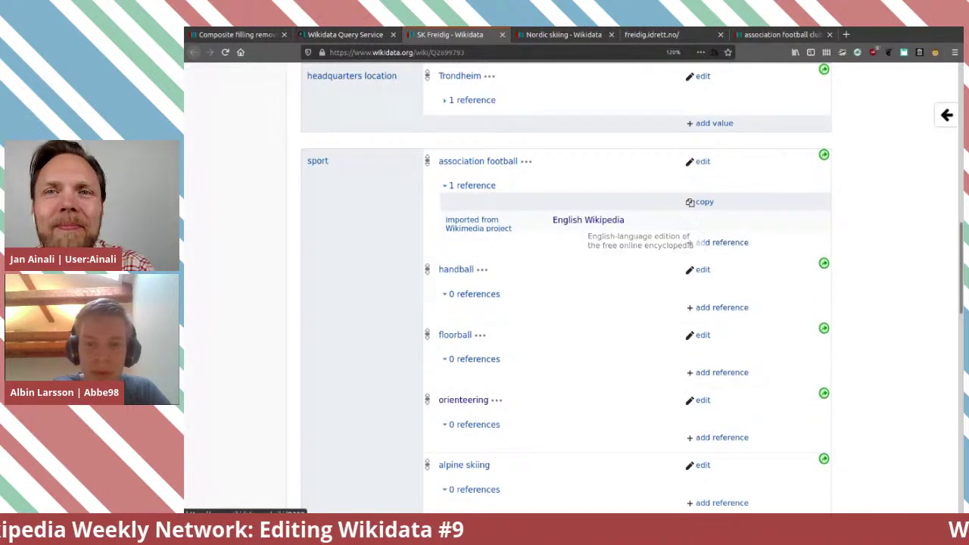
left_click(703, 161)
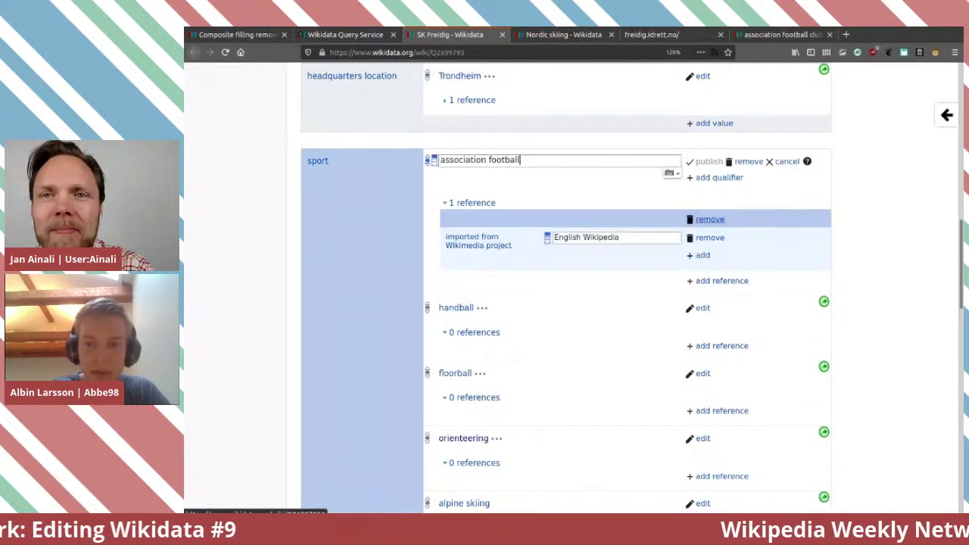
left_click(710, 219)
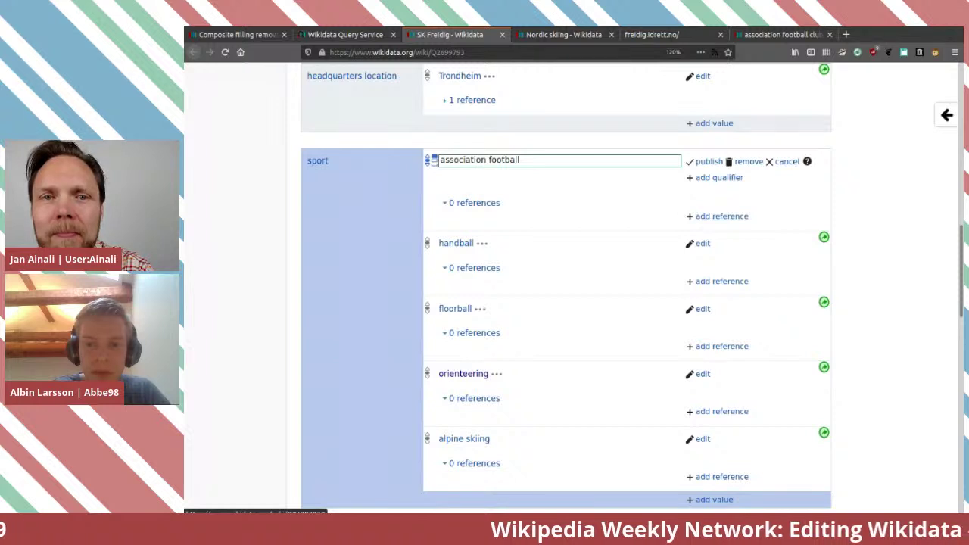
left_click(722, 216)
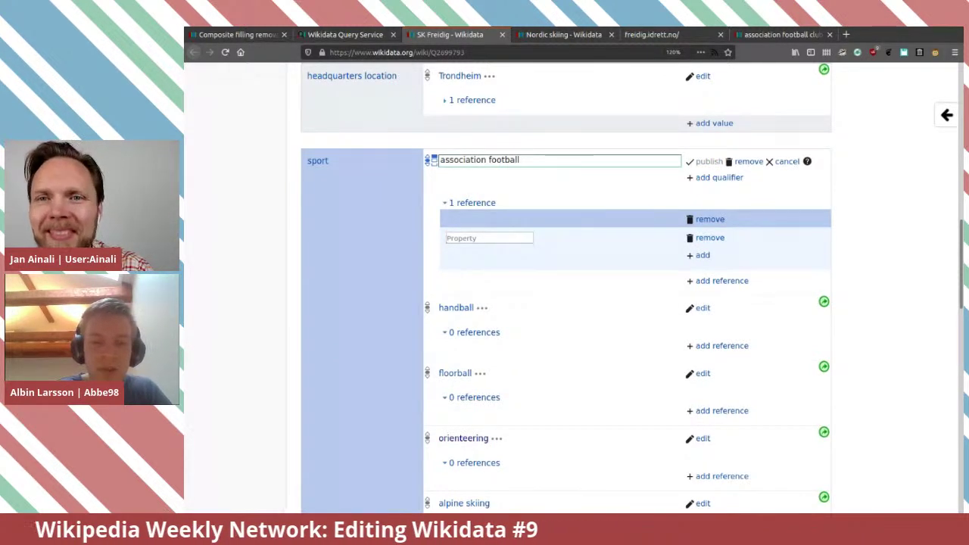
type("refer")
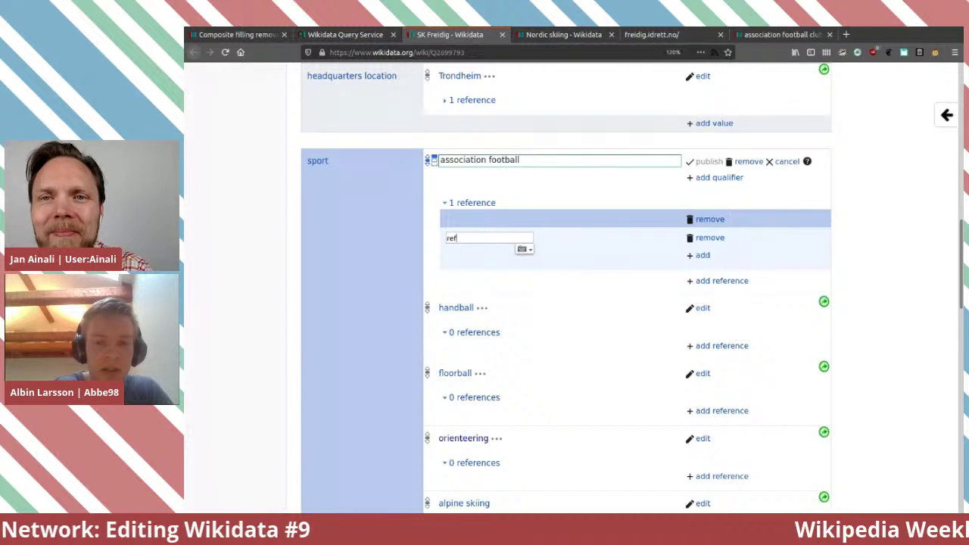
key("Return")
key("ctrl+v")
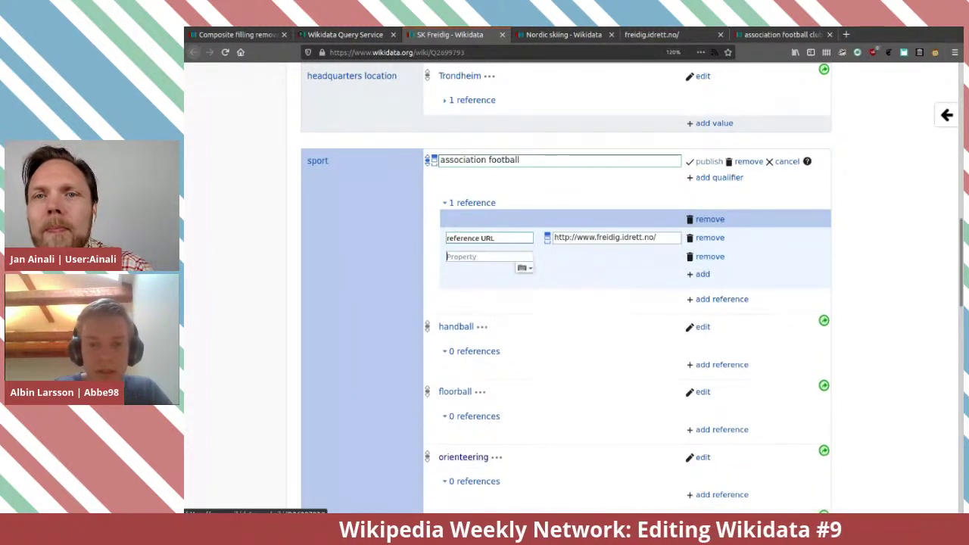
Add a retrieved date of 2020-06-12 to the association football reference.
left_click(703, 255)
type("retrieved")
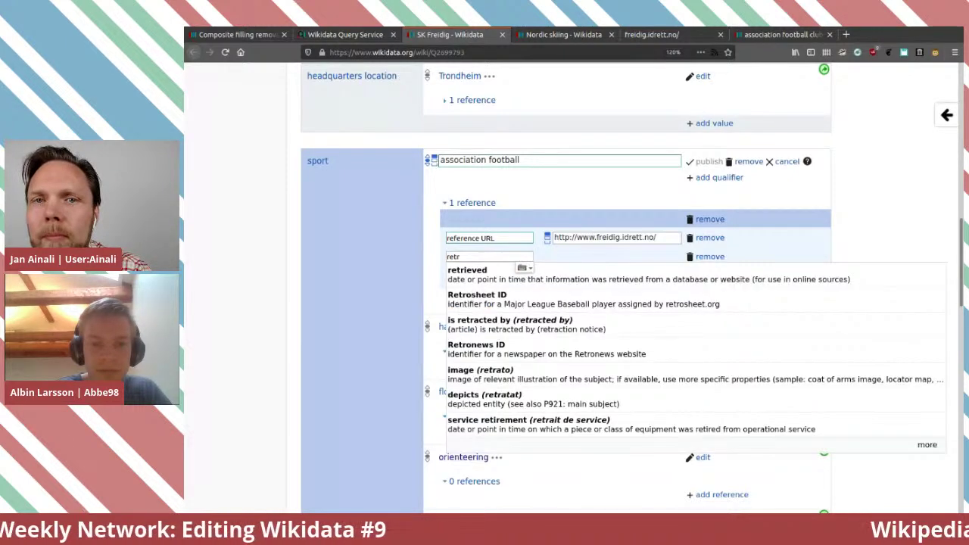
key("Return")
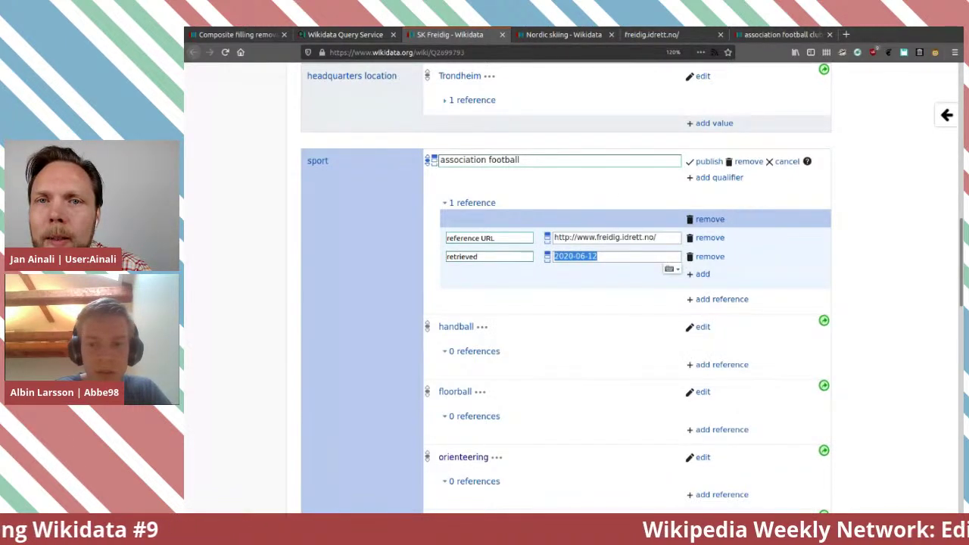
key("Tab")
Add an archive URL property to the association football reference, leaving its value empty.
key("Return")
type("arch")
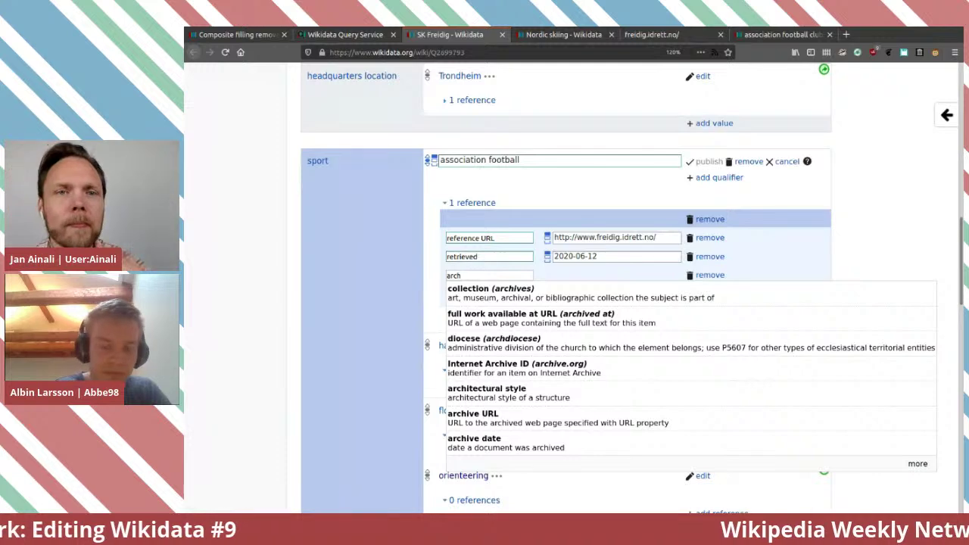
type("ived")
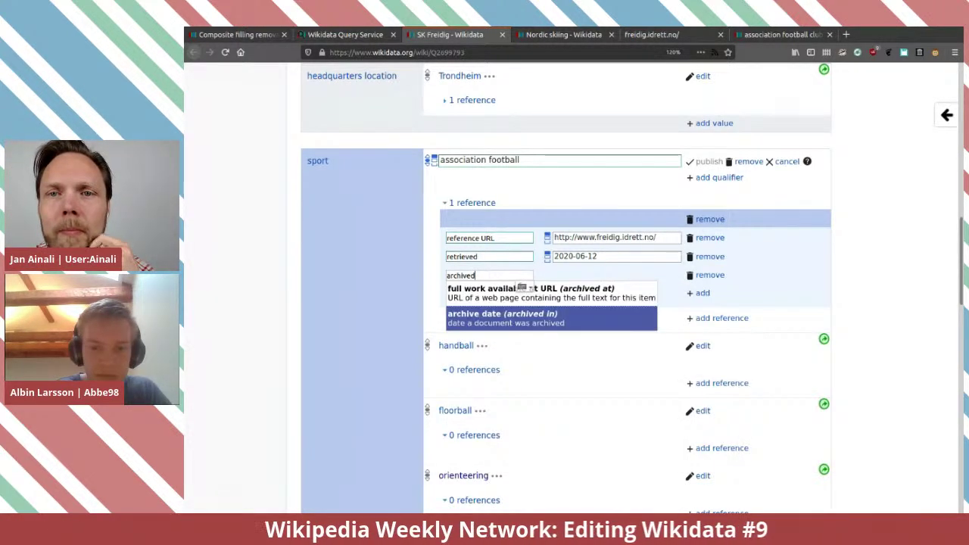
key("BackSpace")
key("BackSpace")
key("Down")
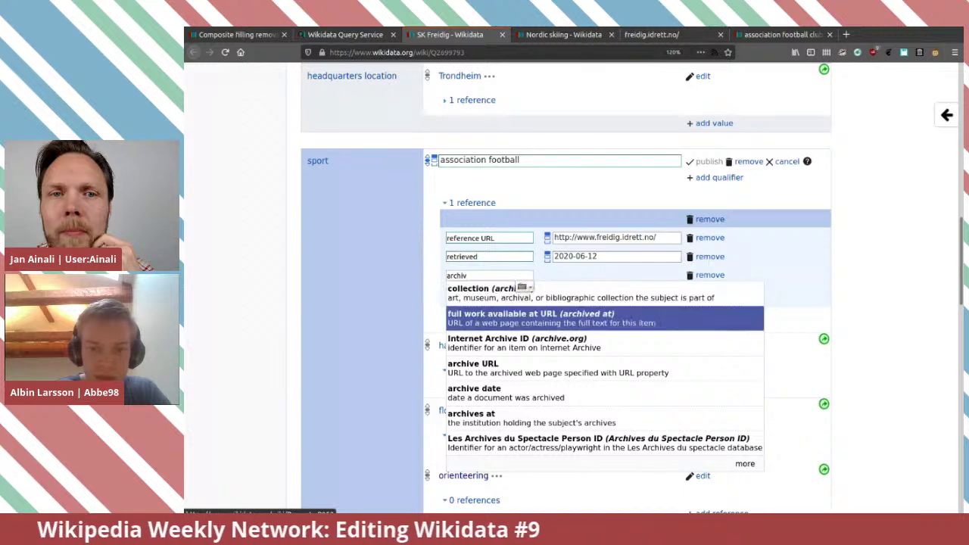
key("Down")
key("Down")
key("Return")
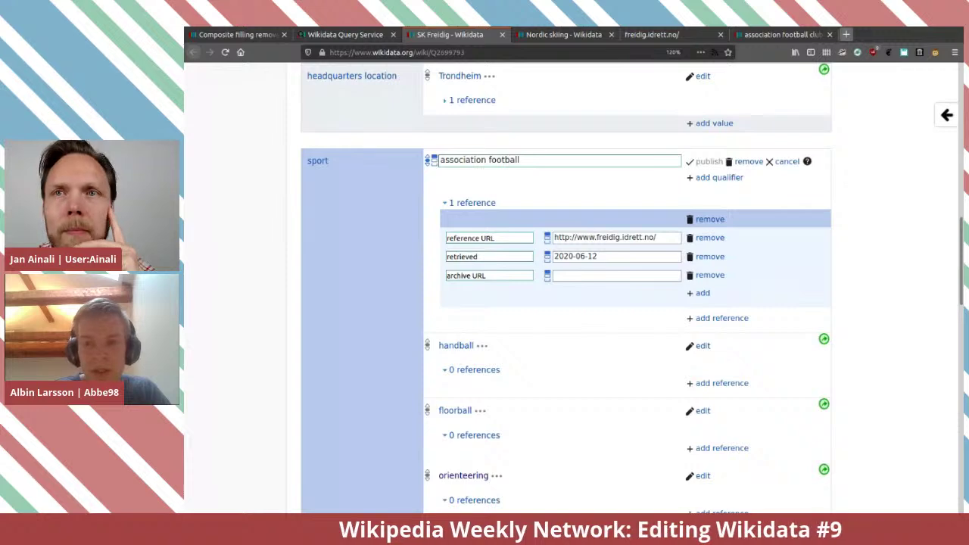
key("ctrl+t")
type("web")
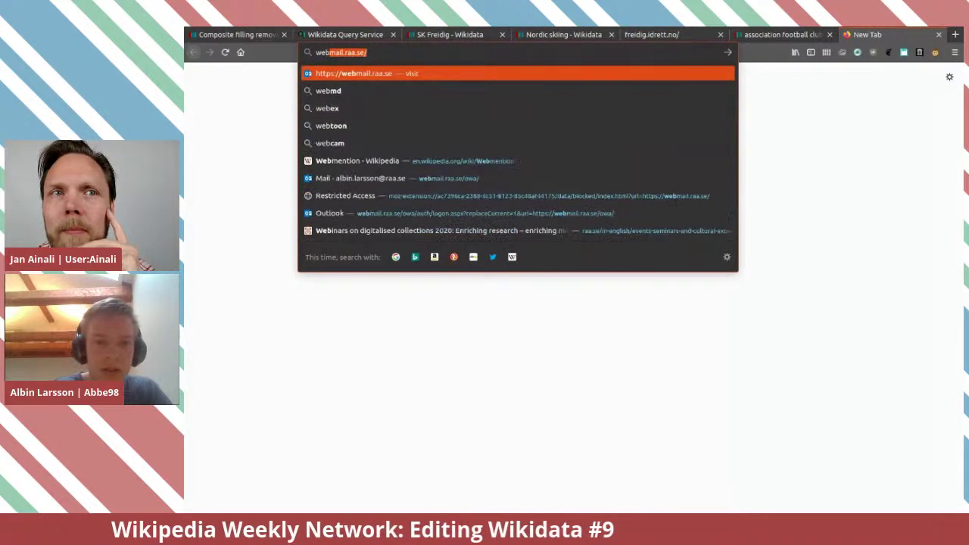
type(".")
key("Return")
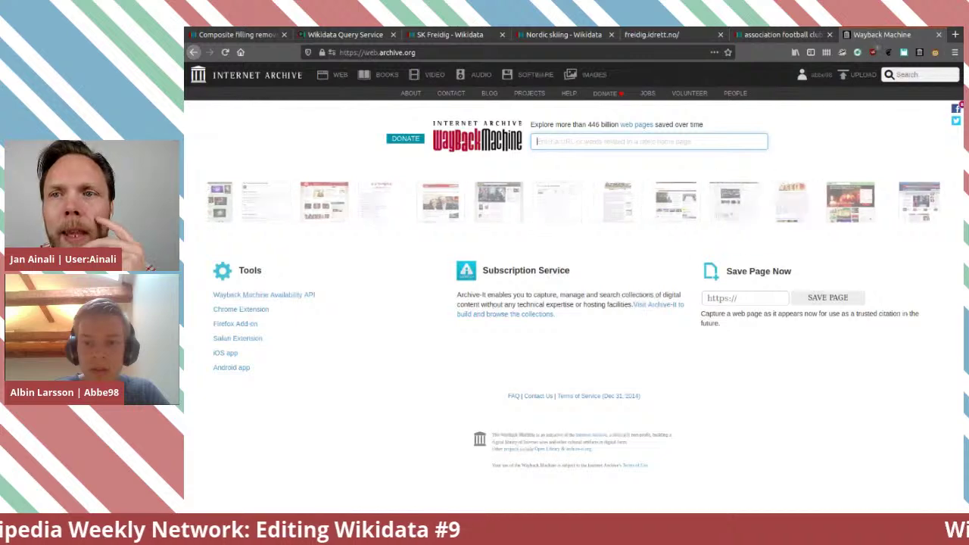
left_click(745, 298)
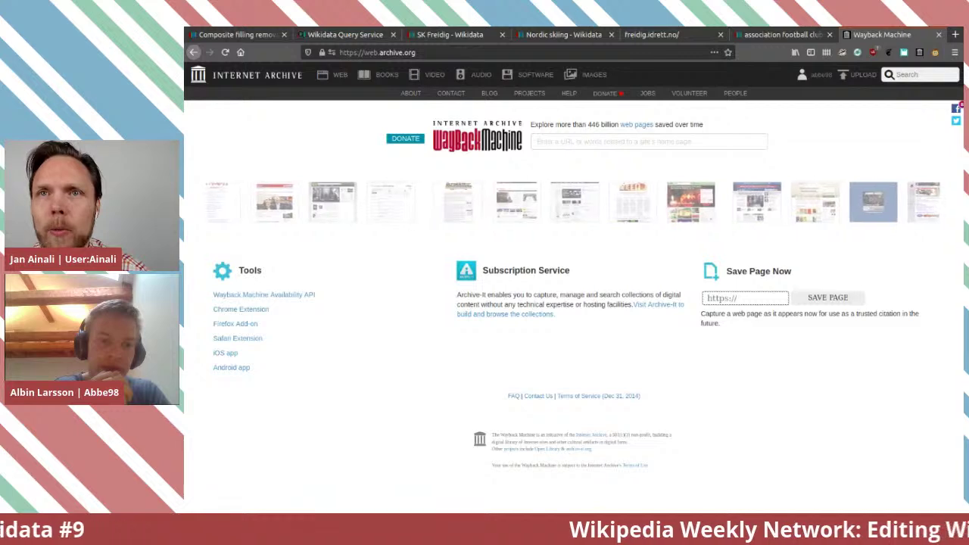
key("ctrl+v")
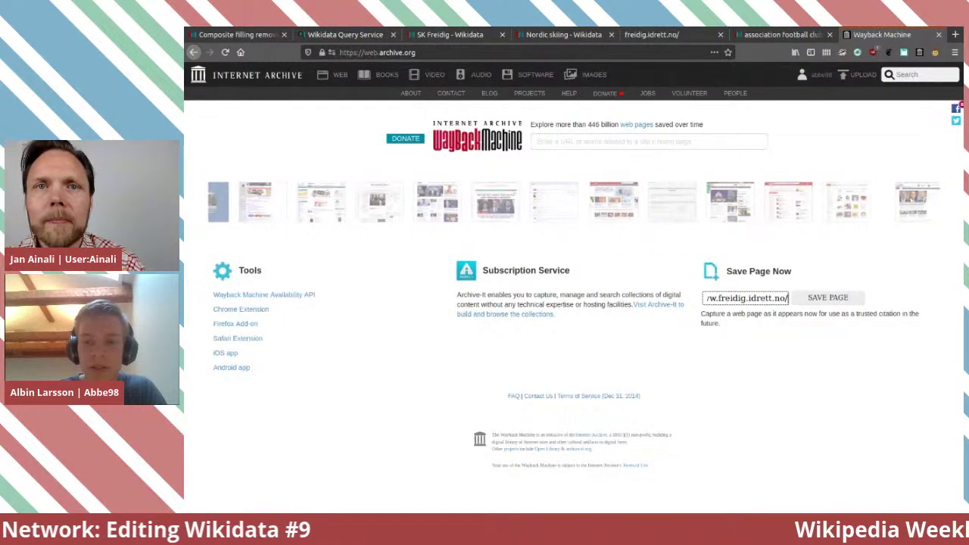
key("Return")
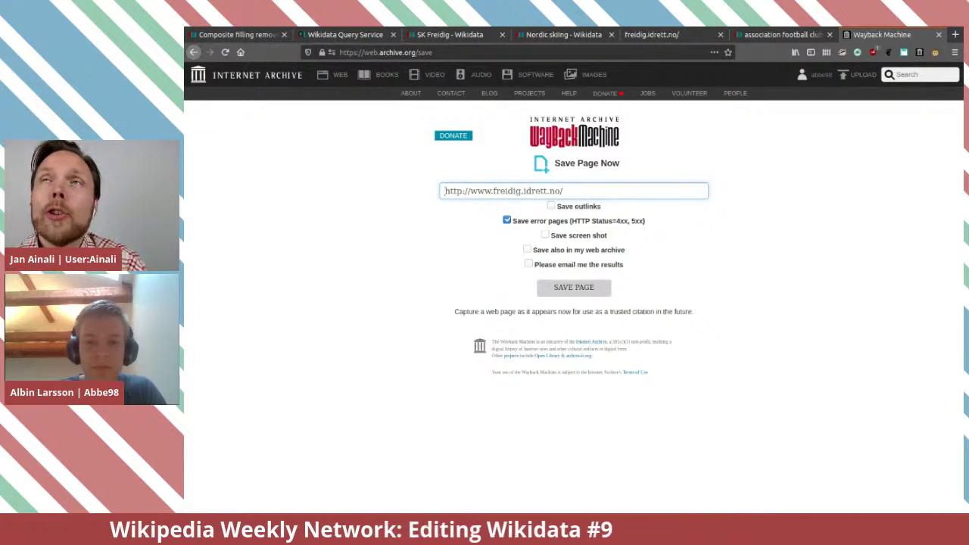
key("Return")
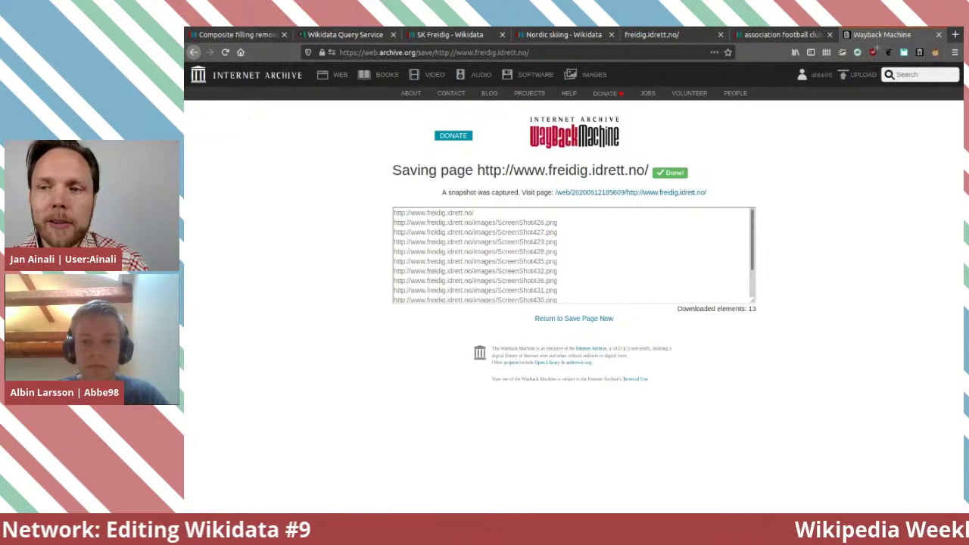
Open the snapshot of the club's front page from the save result and copy its web address.
left_click(631, 193)
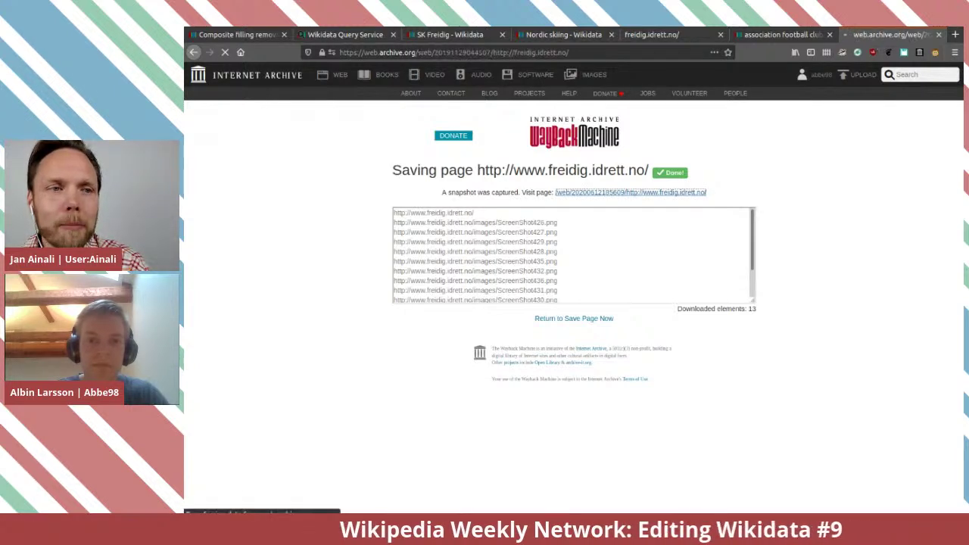
key("ctrl+l")
key("ctrl+c")
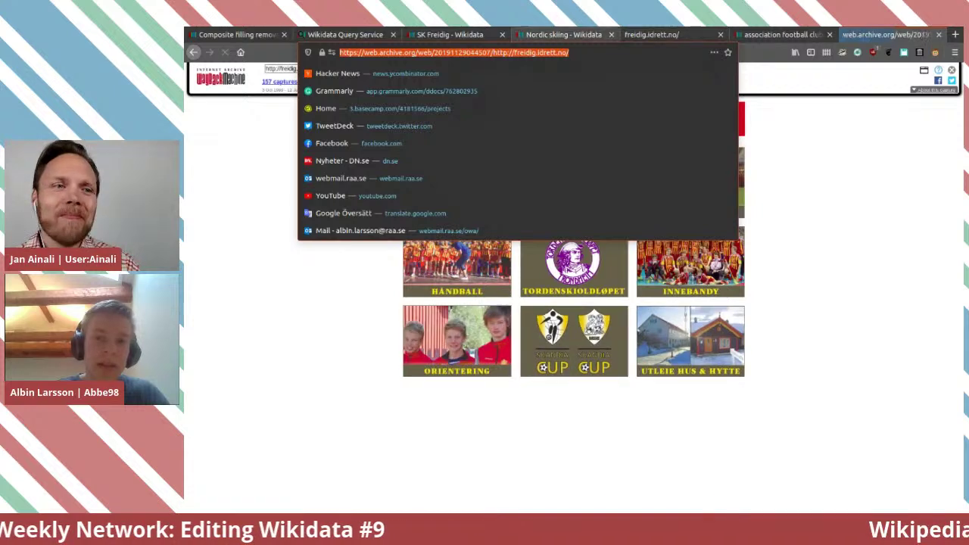
key("ctrl+Page_Up")
key("ctrl+Page_Up")
key("ctrl+Page_Up")
key("ctrl+w")
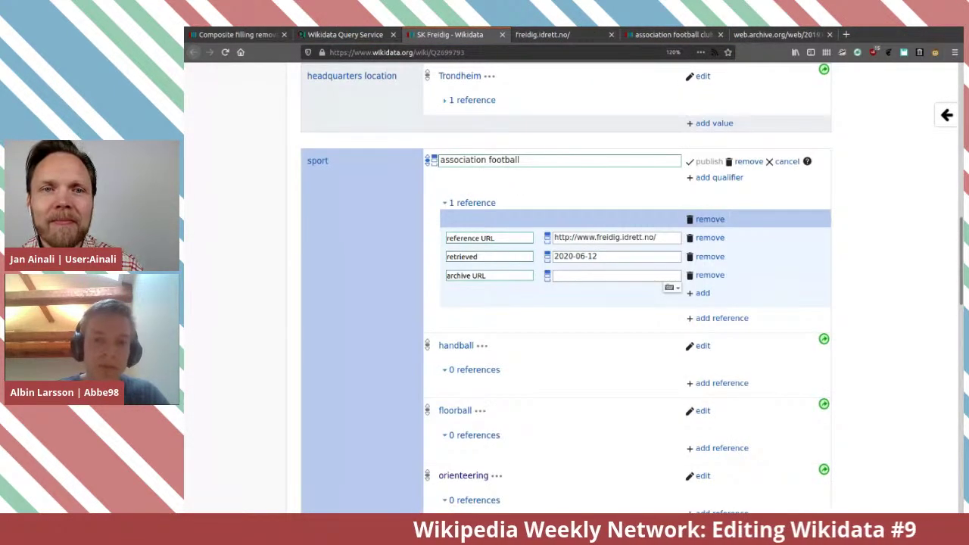
key("ctrl+v")
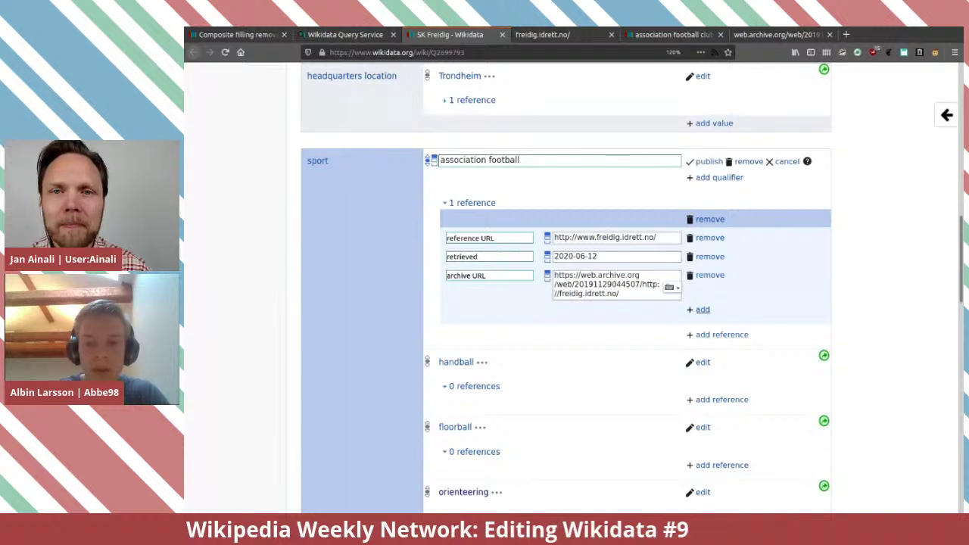
Add an archive date property to the association football reference.
left_click(703, 309)
type("archv")
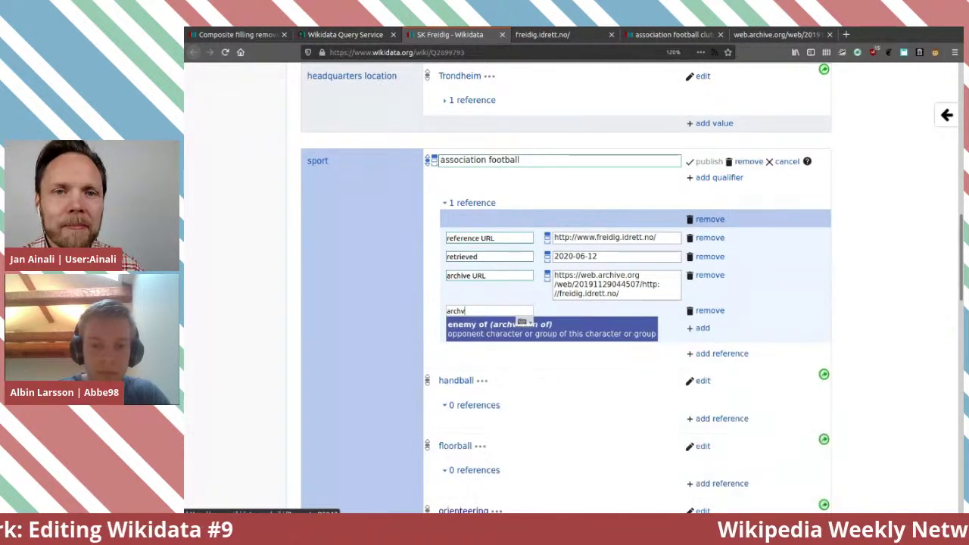
key("BackSpace")
key("BackSpace")
key("BackSpace")
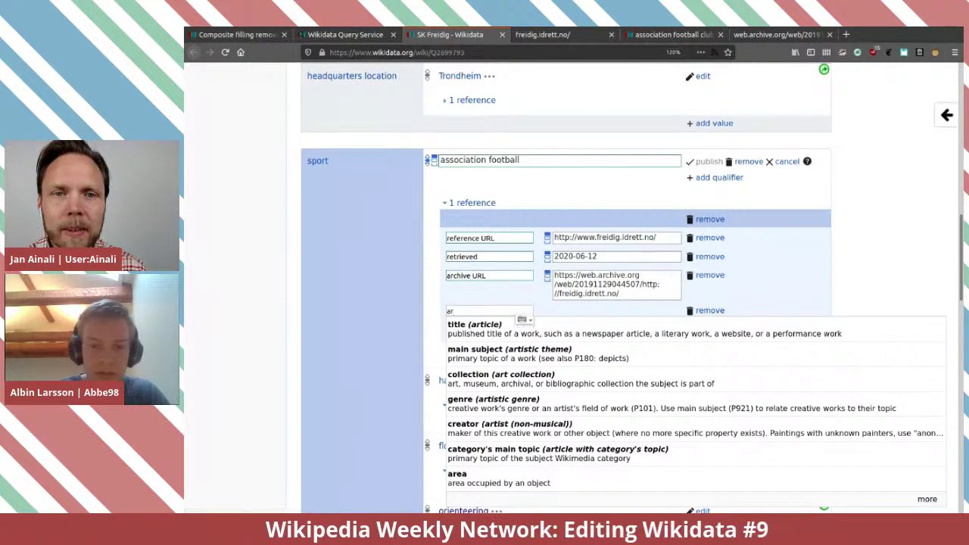
type("chived")
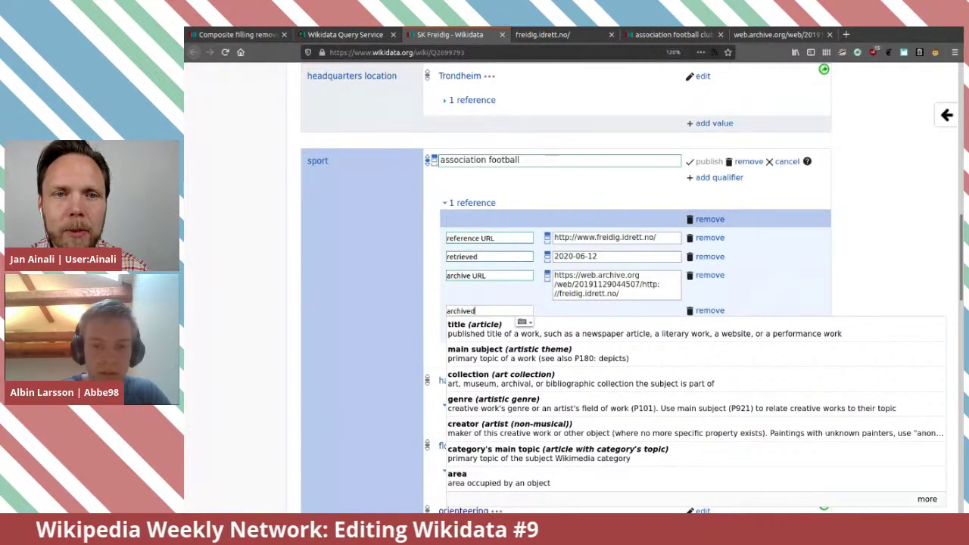
key("Down")
key("Down")
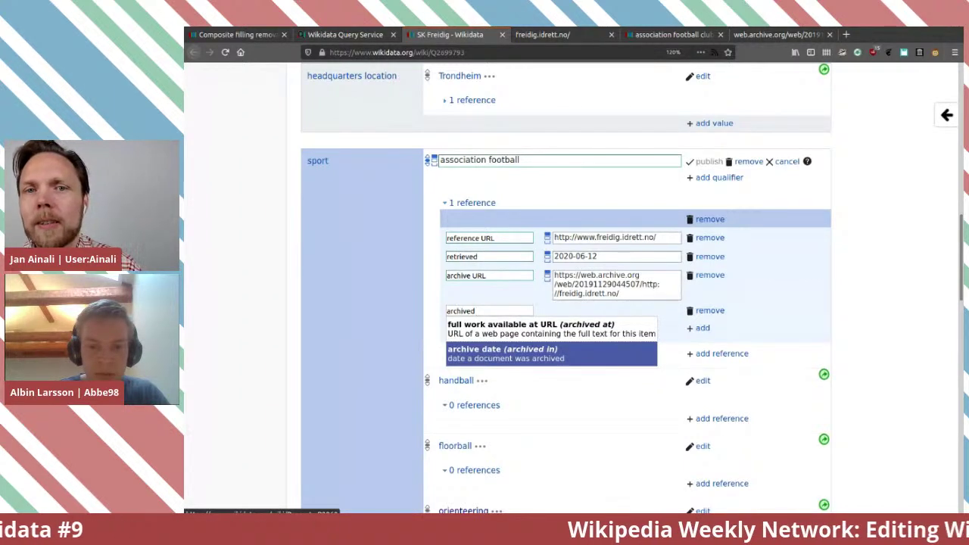
key("Return")
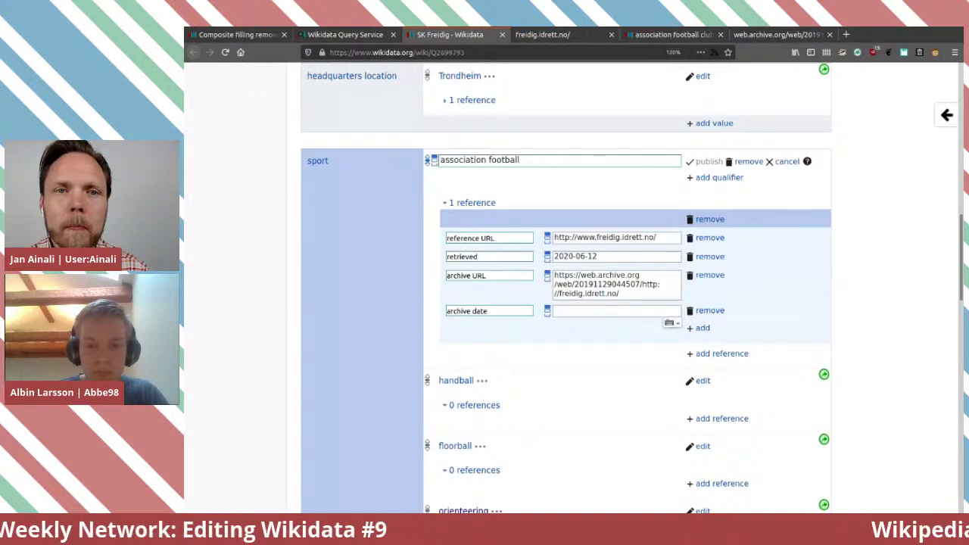
Copy the retrieved date 2020-06-12 into the reference's archive date.
left_click(576, 256)
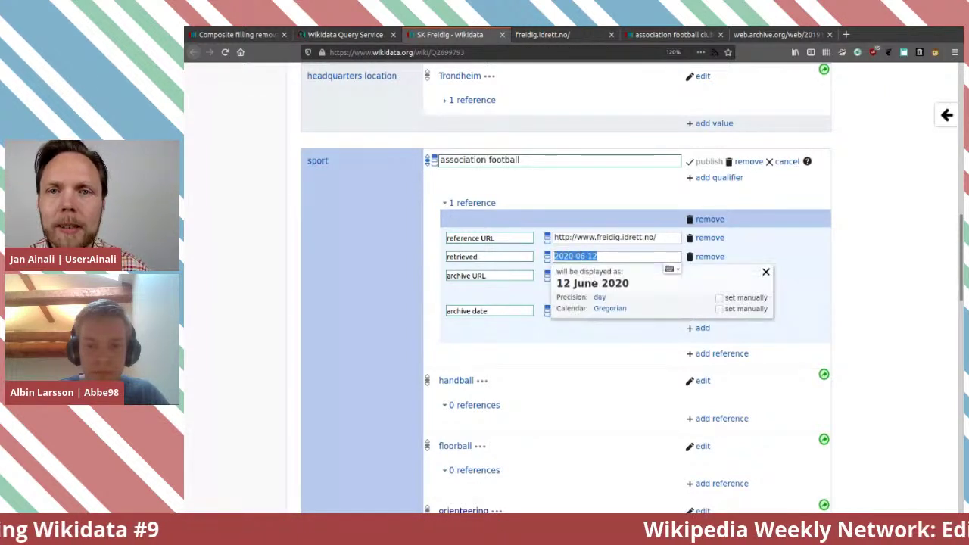
key("ctrl+c")
left_click(606, 310)
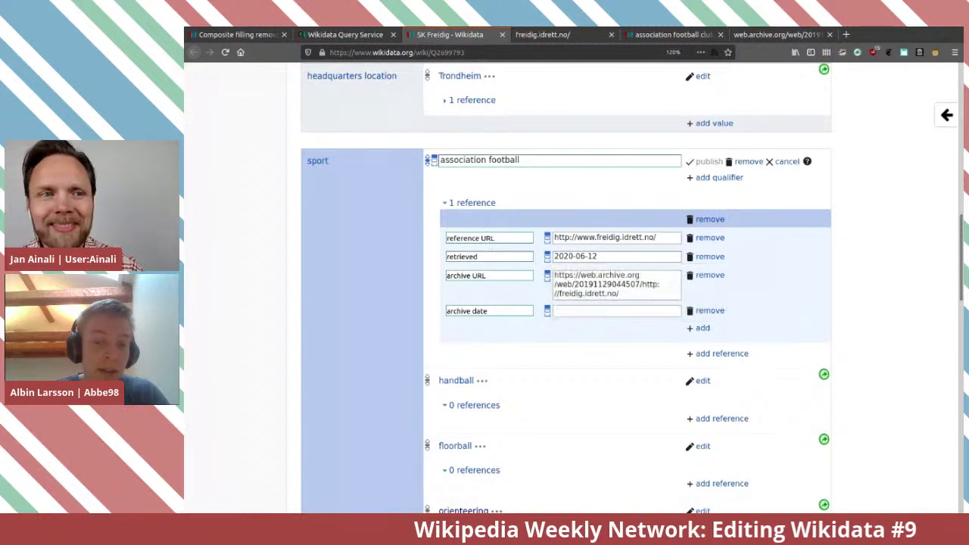
key("ctrl+v")
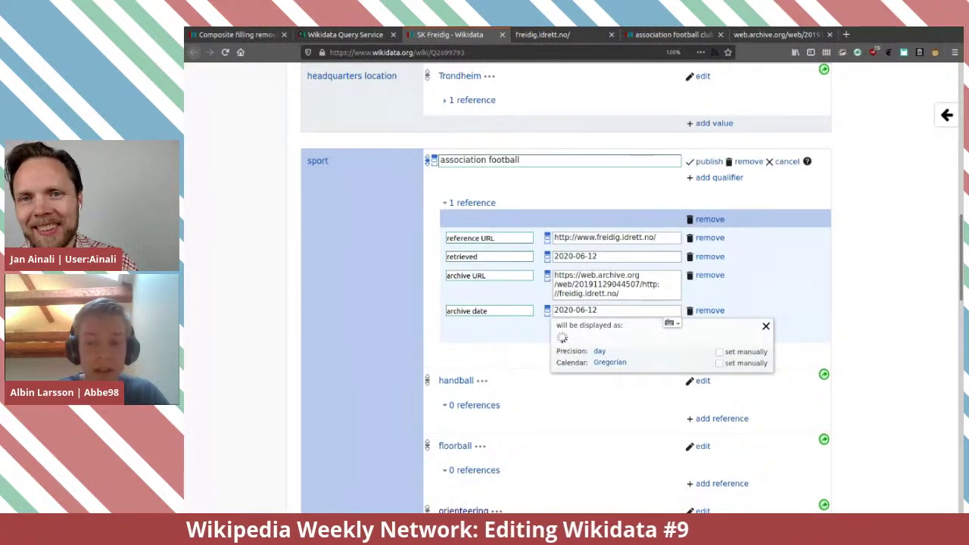
key("Tab")
Add a language of work or name property to the association football reference.
left_click(703, 328)
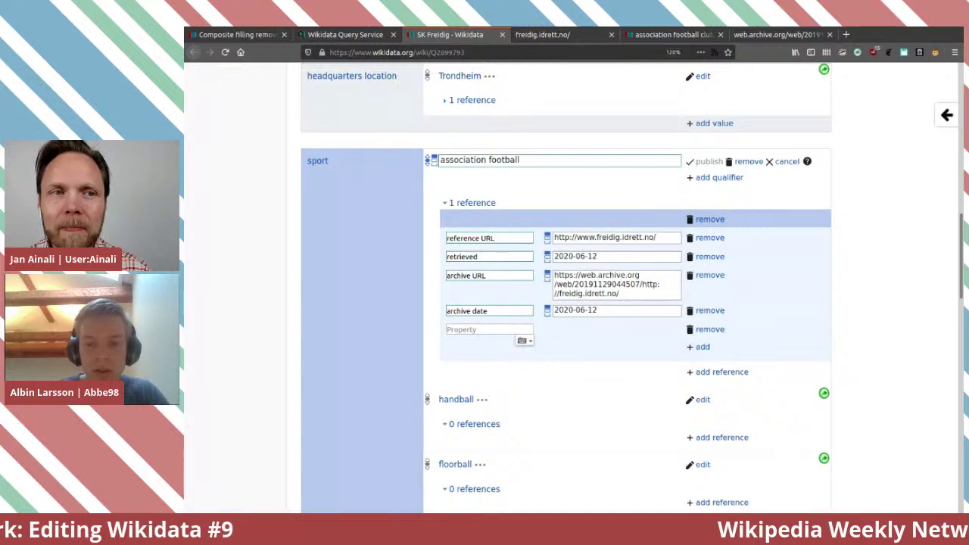
type("language")
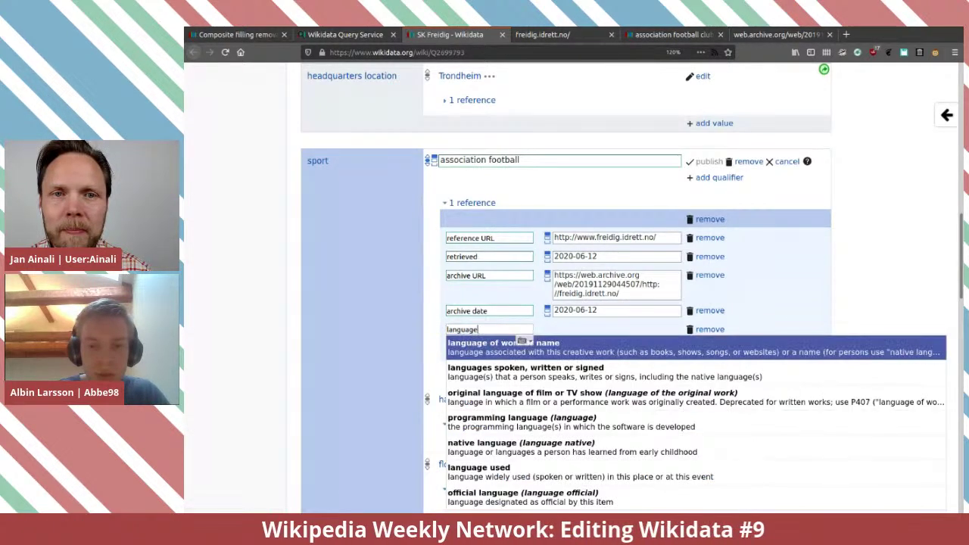
key("Return")
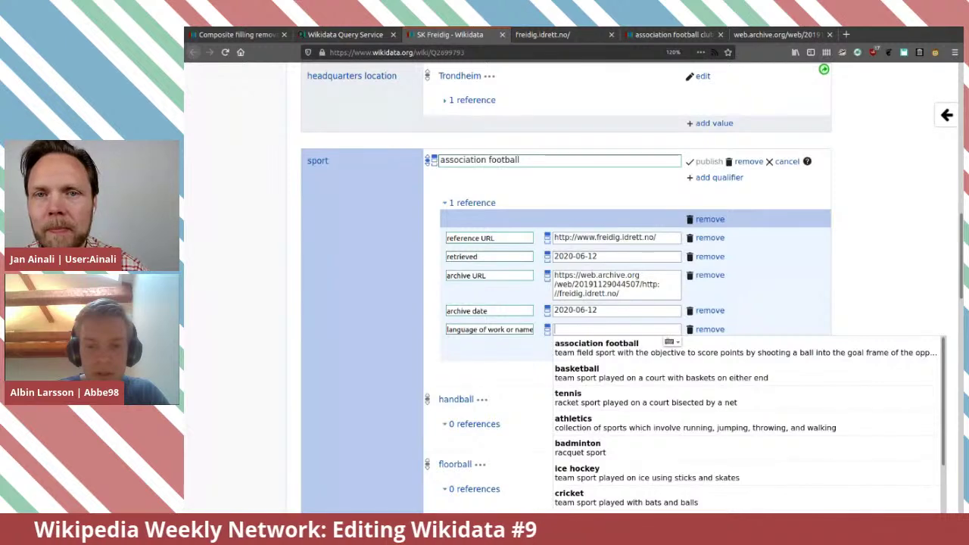
Set the reference's language of work or name to Norwegian and publish the association football statement.
type("N")
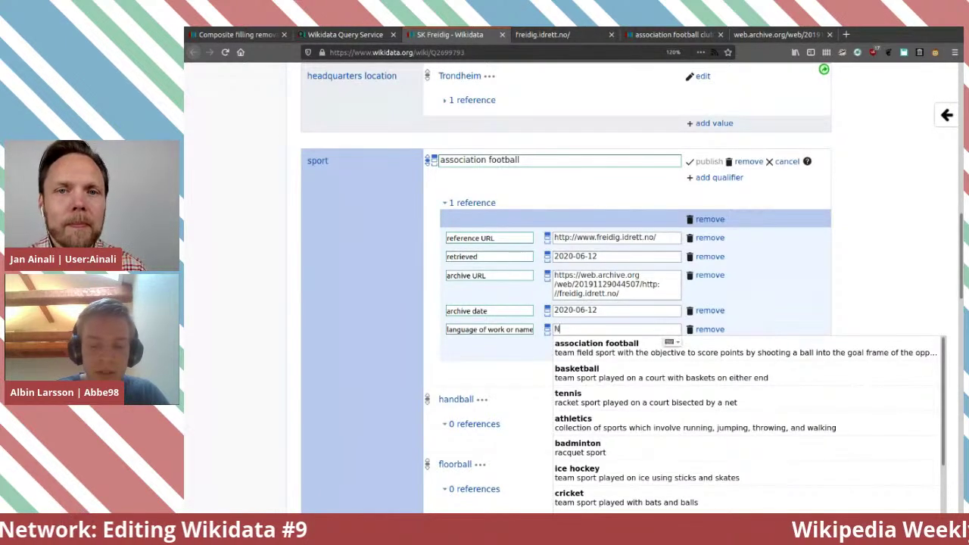
type("orwegain")
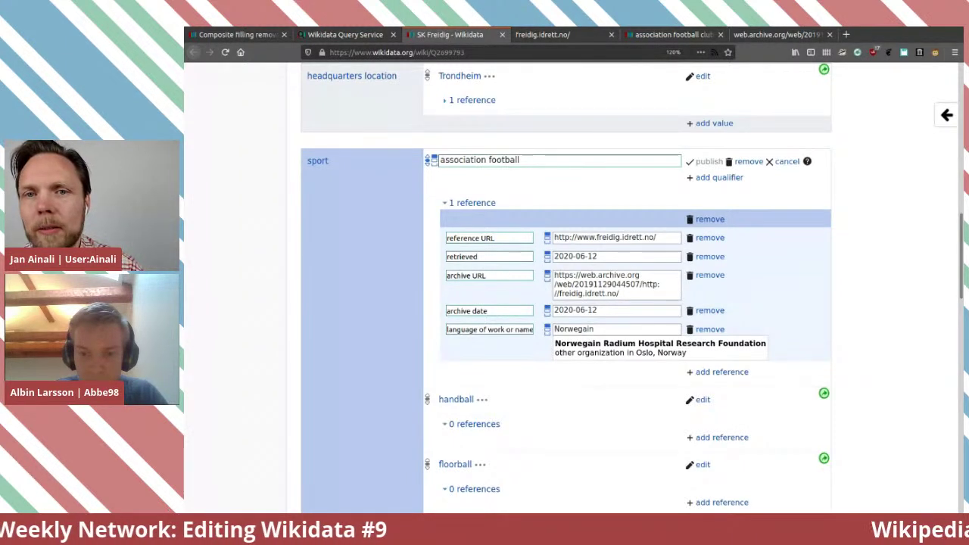
key("BackSpace")
key("BackSpace")
key("BackSpace")
key("BackSpace")
key("BackSpace")
key("BackSpace")
key("BackSpace")
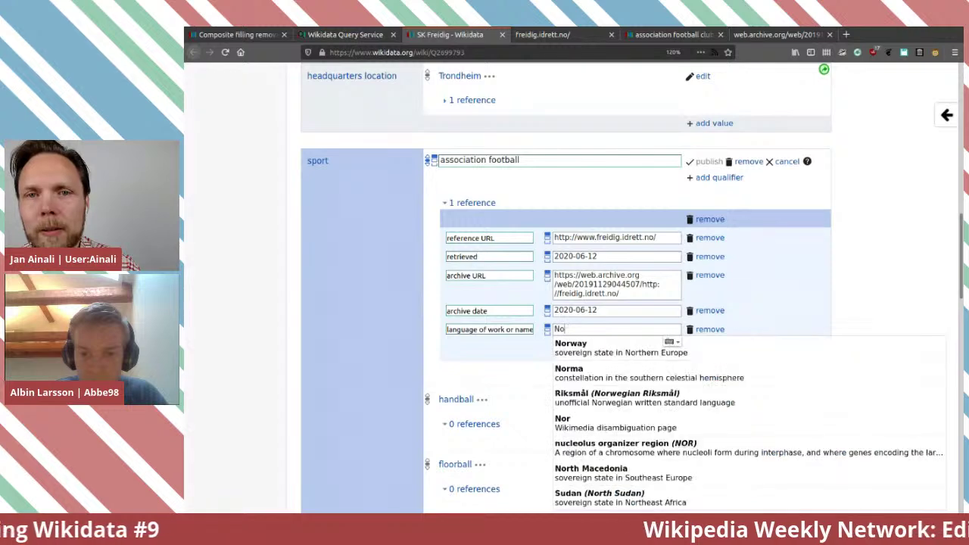
key("Down")
key("Down")
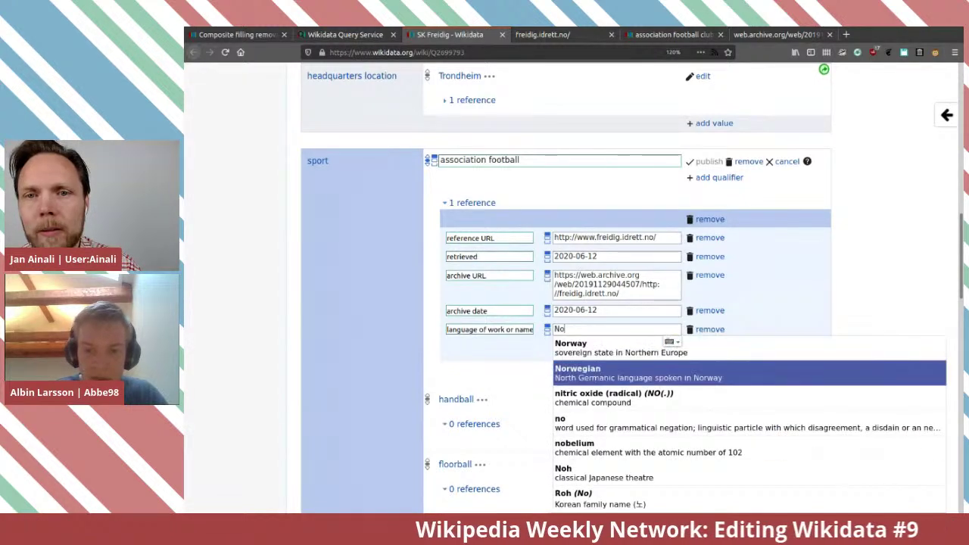
key("Return")
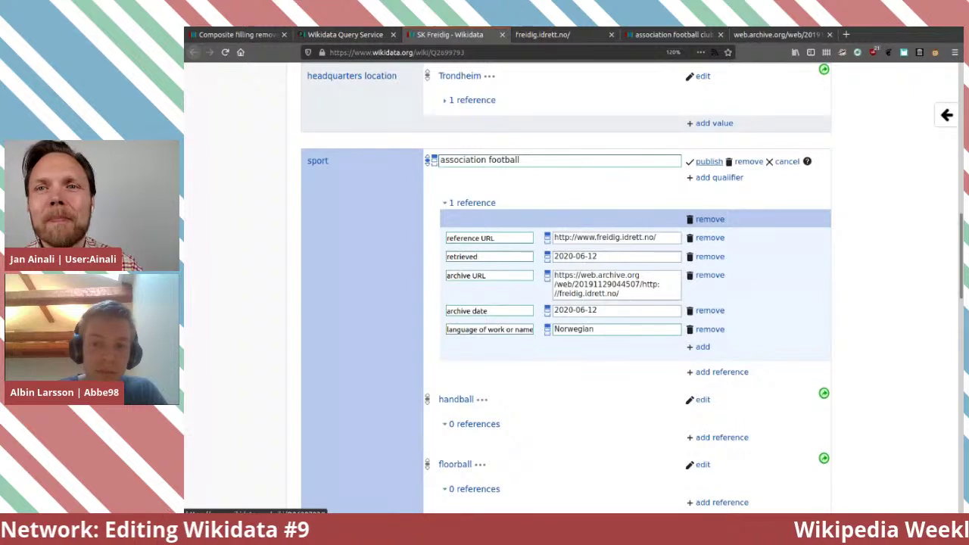
left_click(709, 161)
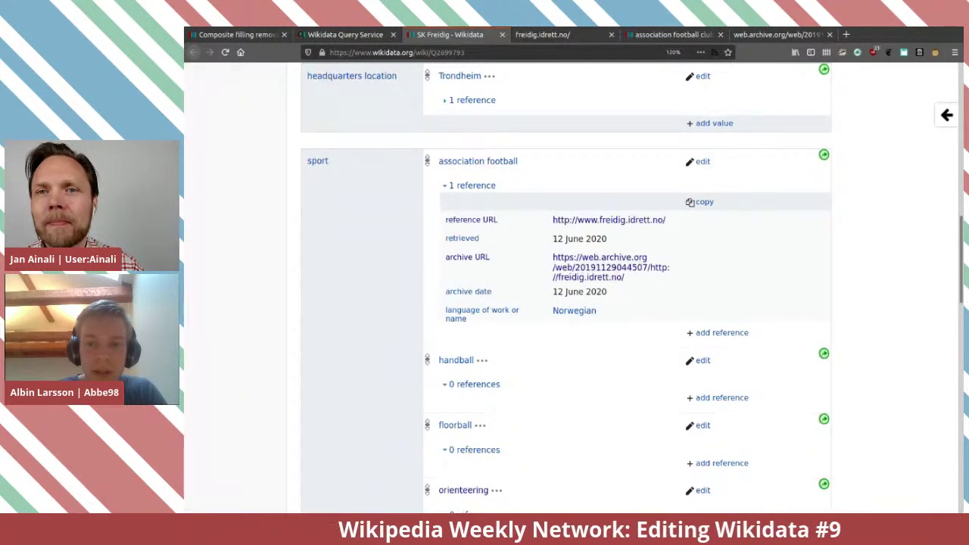
Copy the complete association football reference and insert it into the handball statement.
left_click(702, 202)
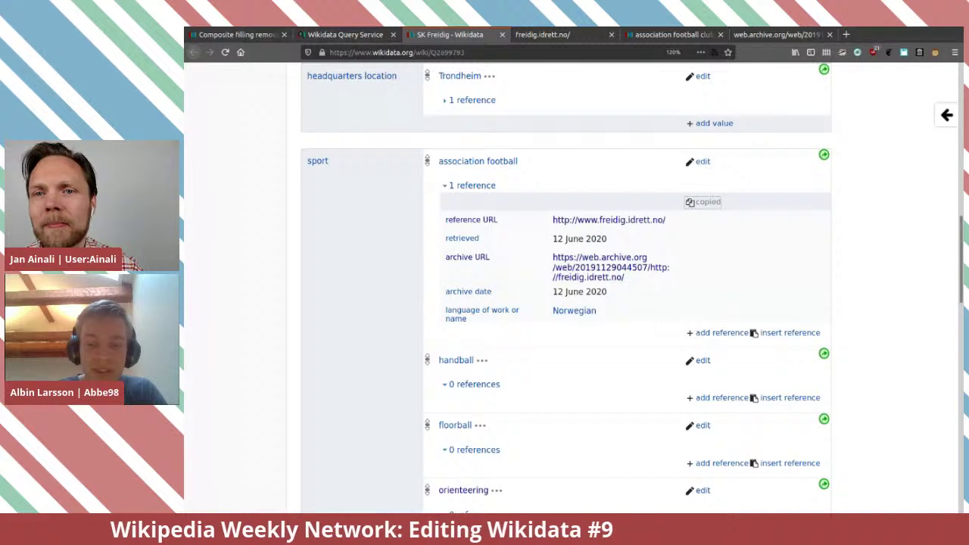
scroll(566, 273, "down", 3)
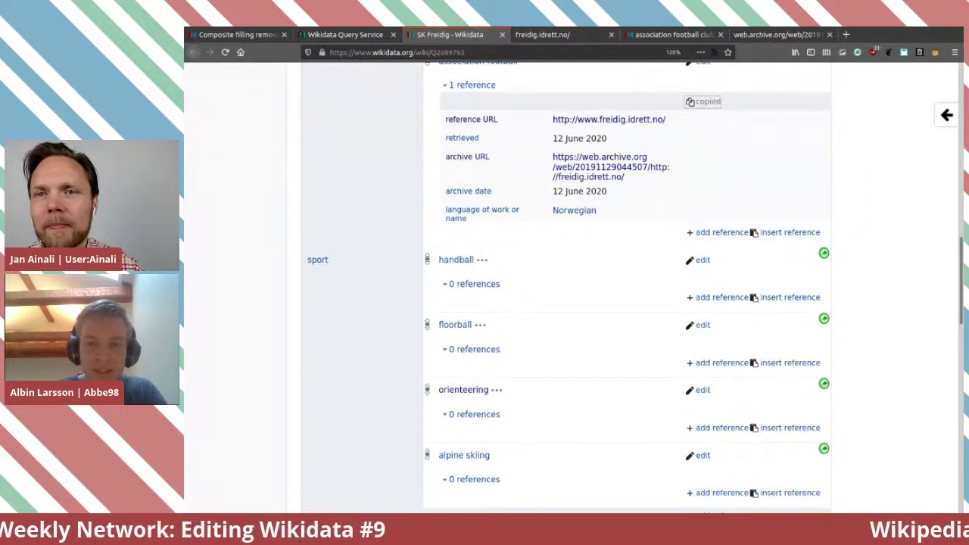
scroll(788, 265, "down", 1)
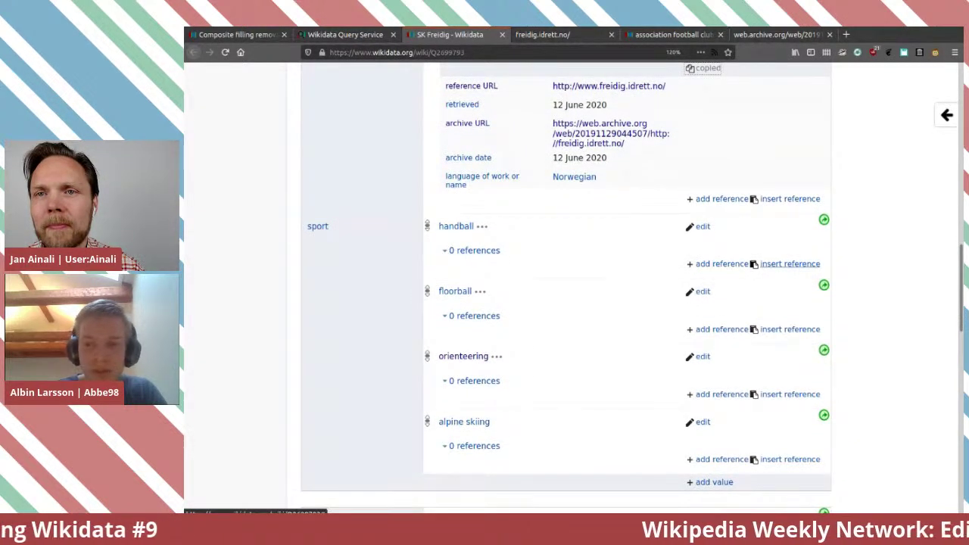
left_click(789, 264)
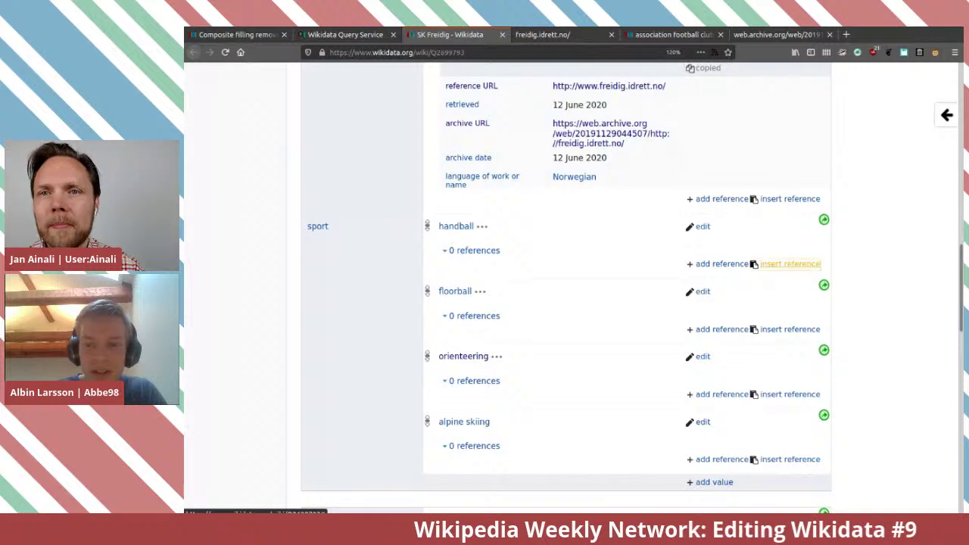
Insert the copied reference into the floorball, orienteering and alpine skiing statements.
scroll(560, 303, "down", 4)
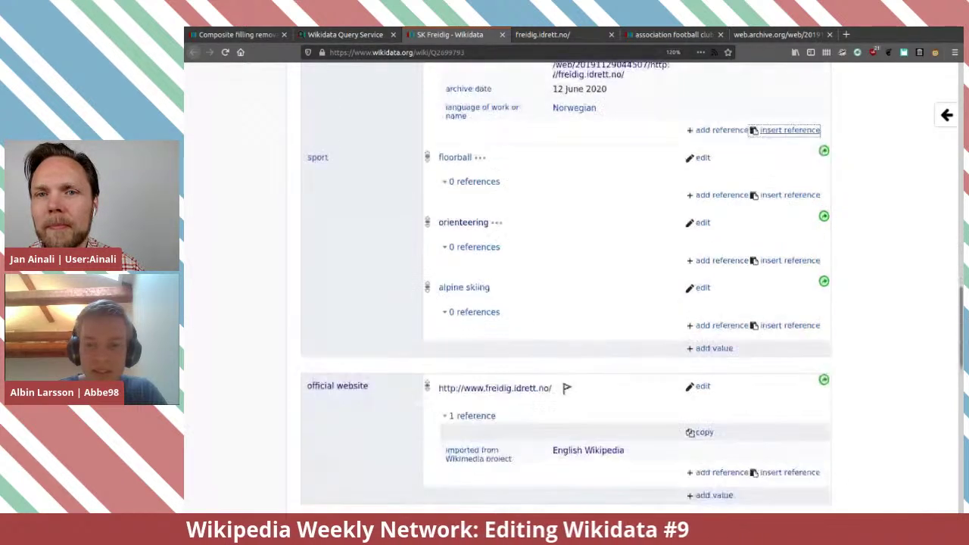
left_click(789, 195)
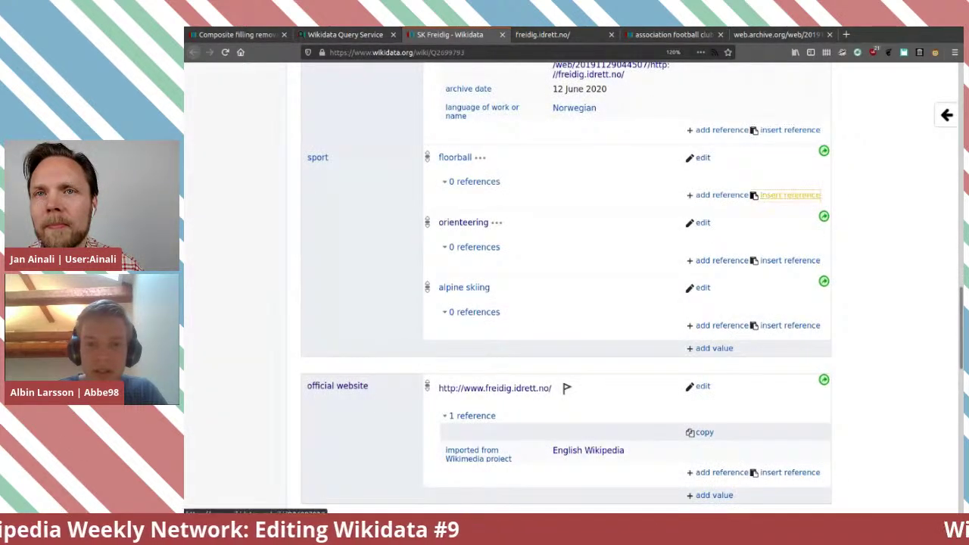
left_click(790, 394)
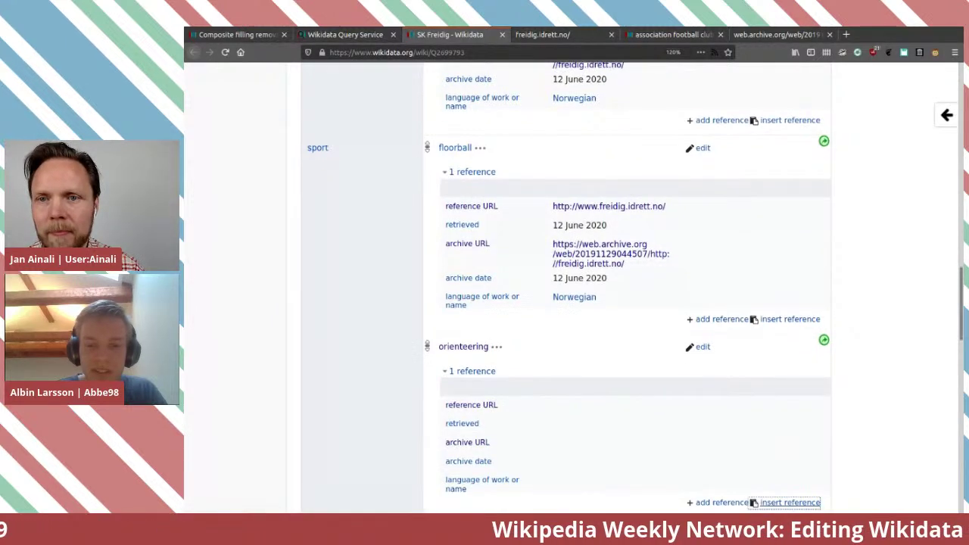
scroll(790, 412, "down", 2)
scroll(790, 412, "down", 3)
left_click(789, 325)
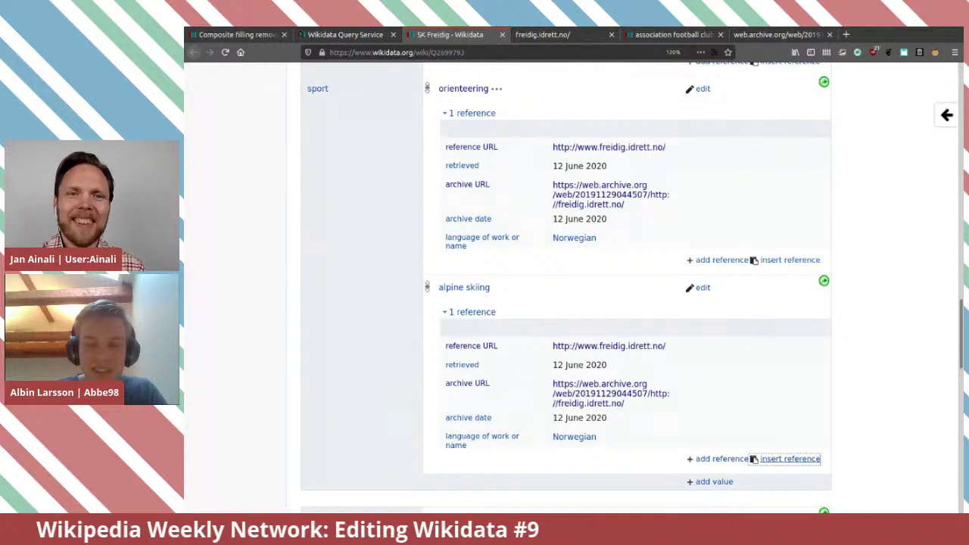
Add a language of work or name qualifier with the value Norwegian to the official website statement and publish it.
scroll(790, 324, "down", 3)
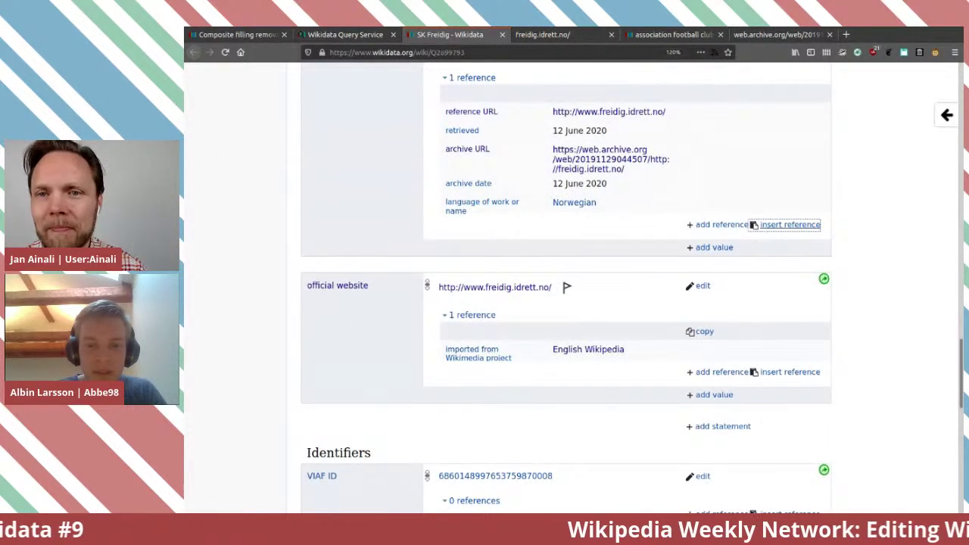
scroll(566, 303, "down", 2)
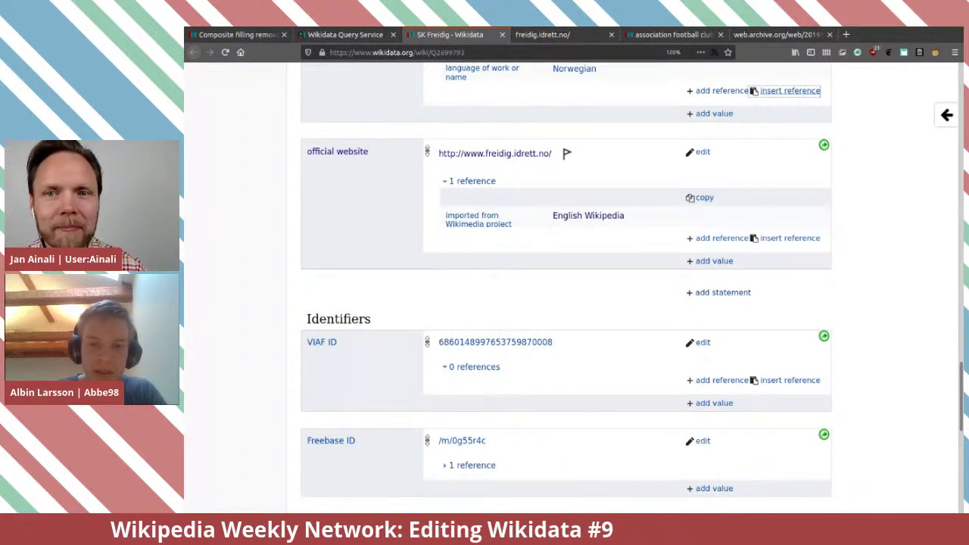
left_click(702, 152)
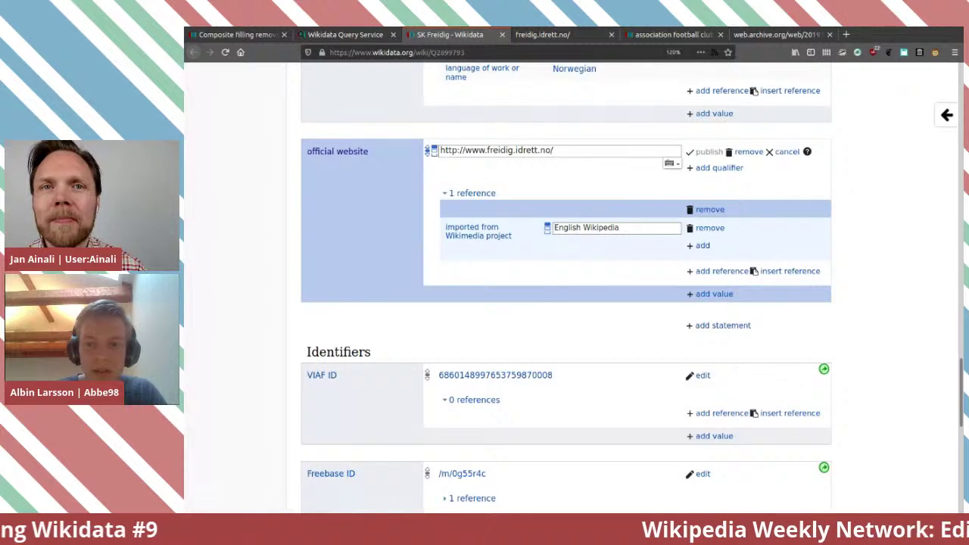
left_click(719, 168)
key("Down")
key("Return")
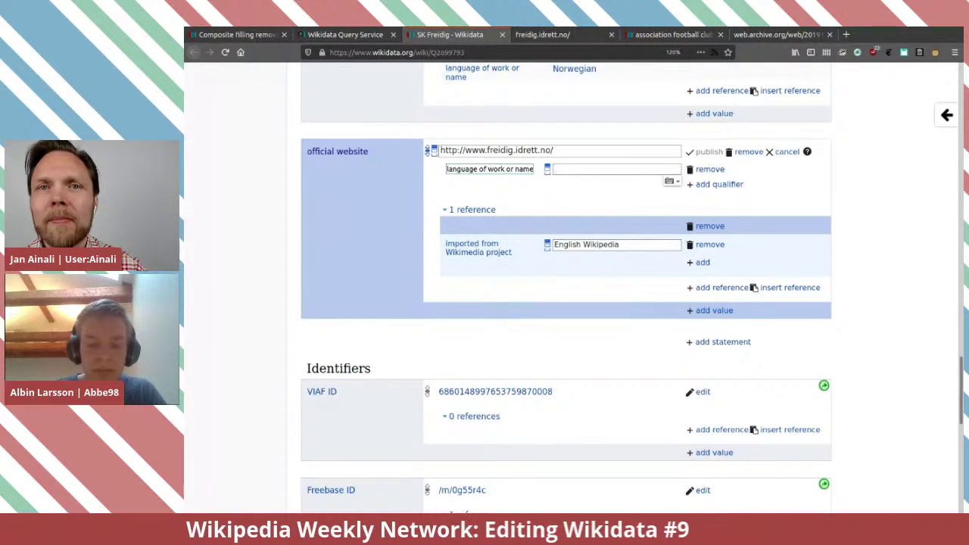
type("Norw")
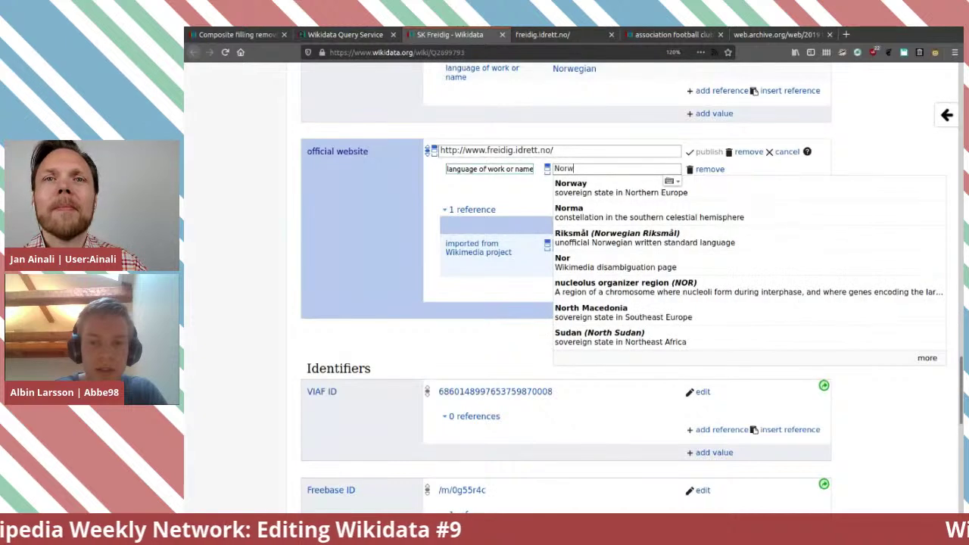
key("Down")
key("Down")
key("Return")
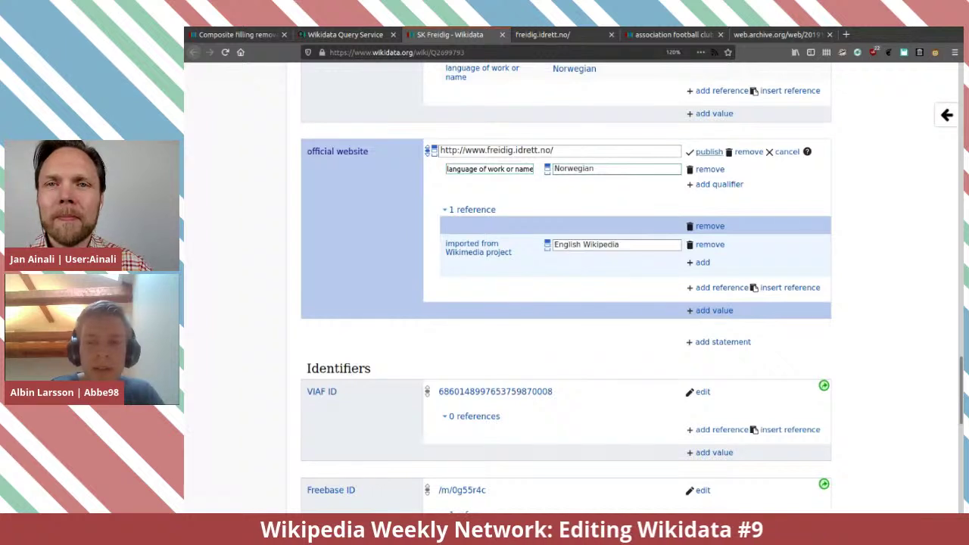
left_click(708, 151)
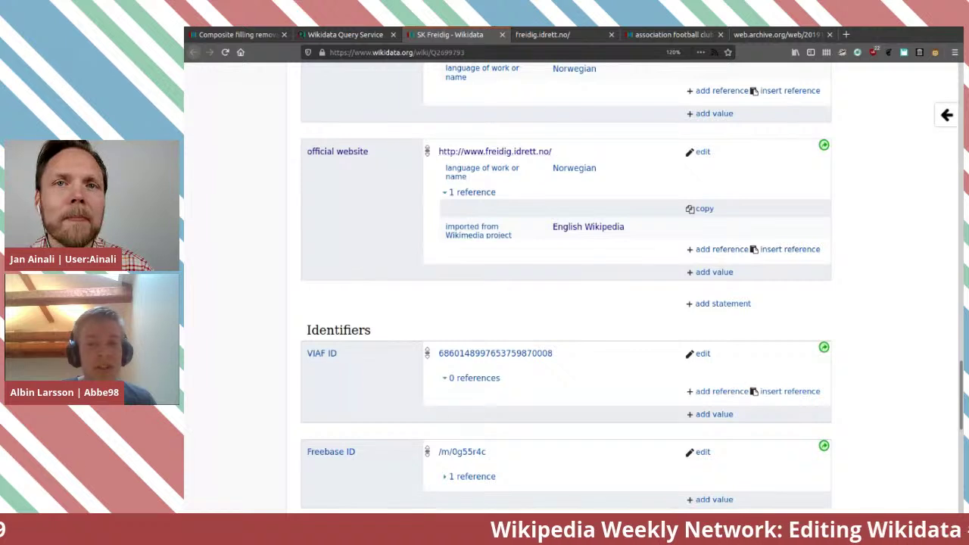
Remove the imported from English Wikipedia reference from the official website statement and publish the change.
left_click(699, 151)
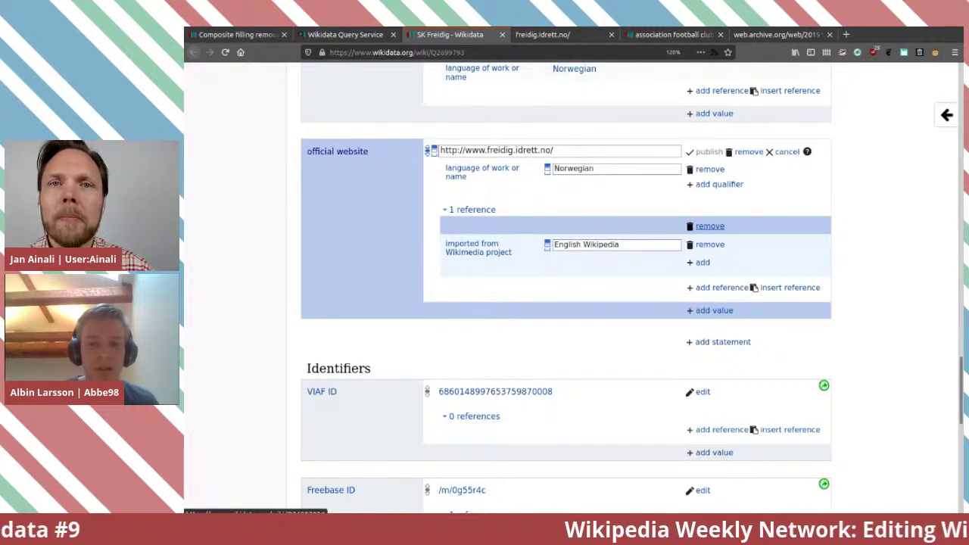
left_click(710, 226)
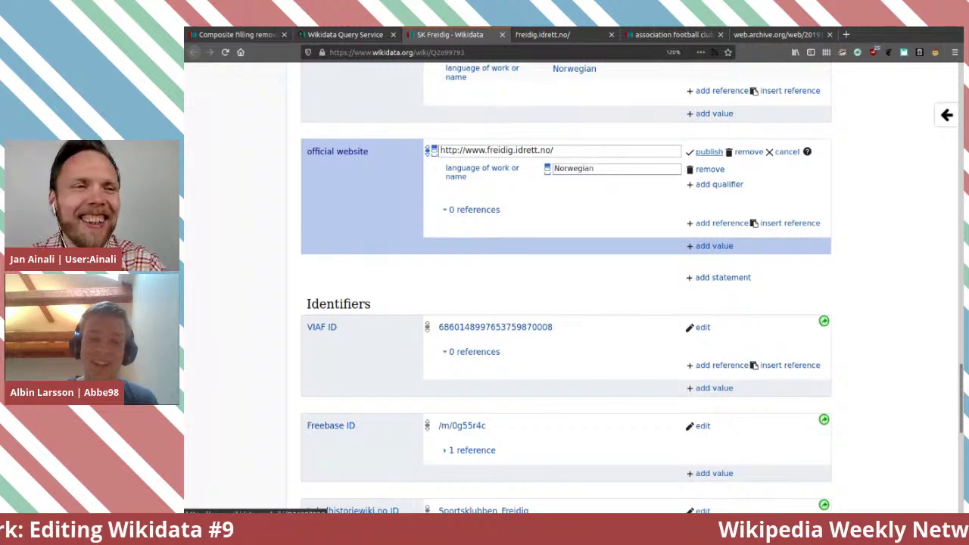
key("Return")
Review SK Freidig's item from the sport references up to its title, labels, descriptions and first statements.
scroll(568, 288, "up", 10)
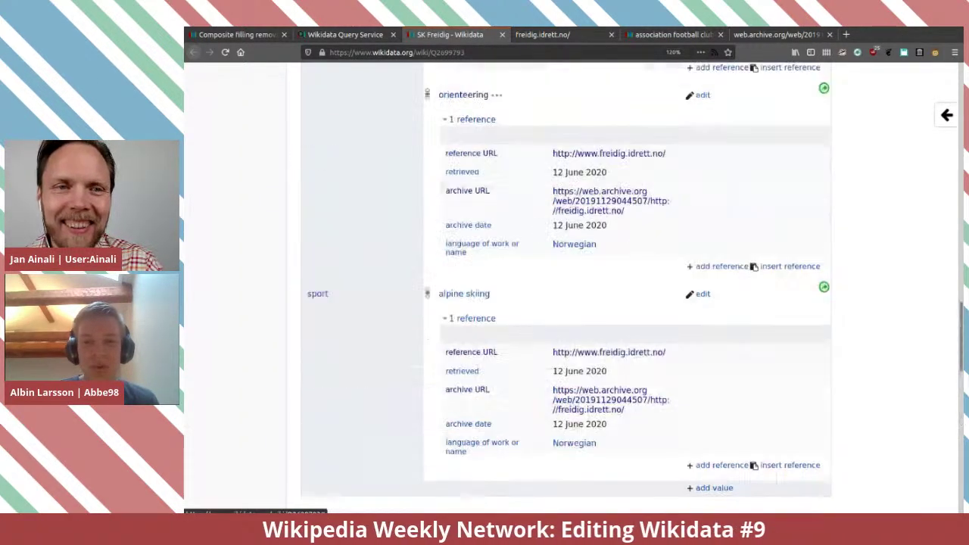
scroll(568, 287, "up", 6)
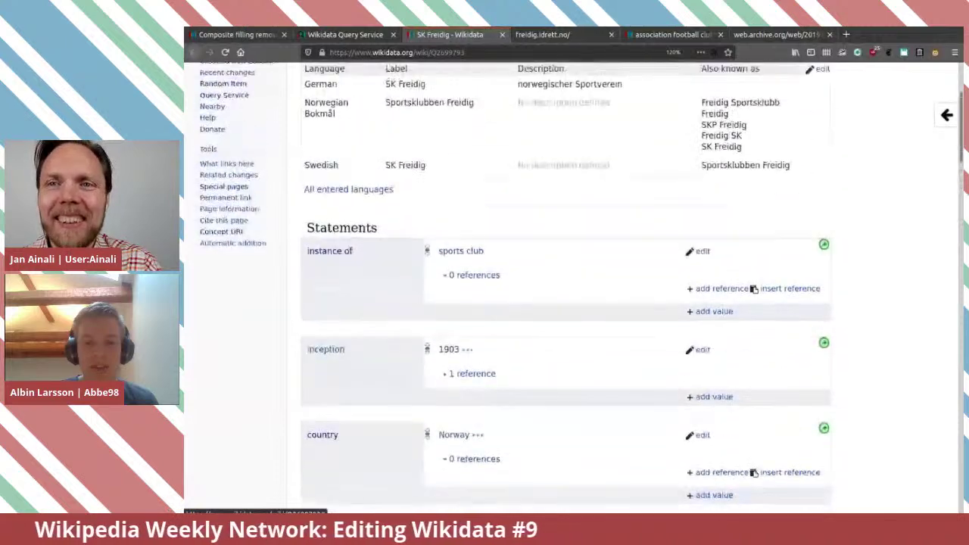
scroll(568, 287, "up", 3)
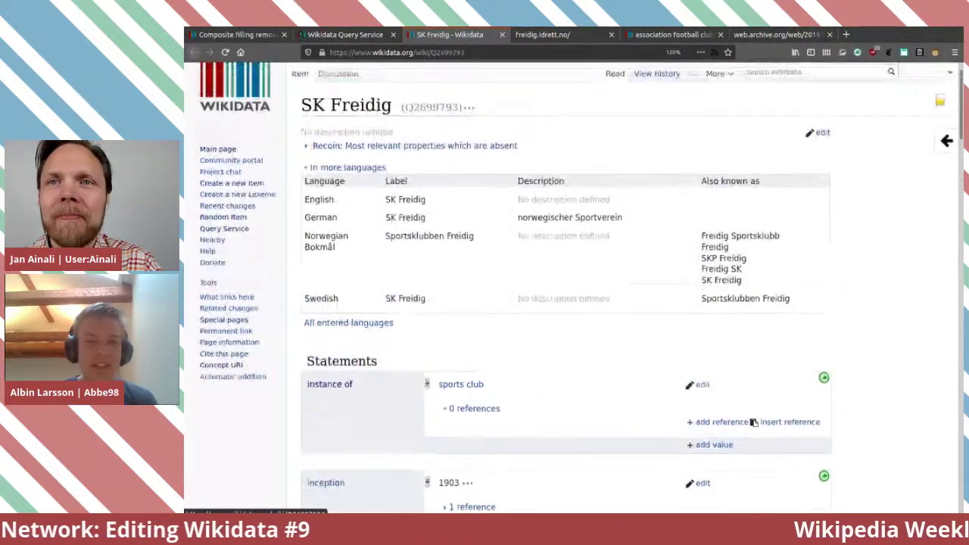
scroll(568, 288, "down", 3)
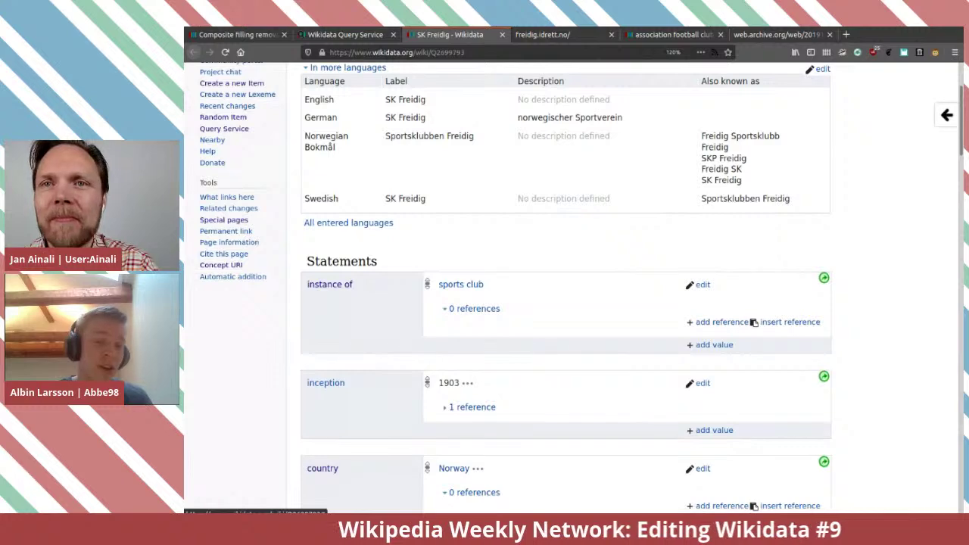
scroll(568, 288, "up", 3)
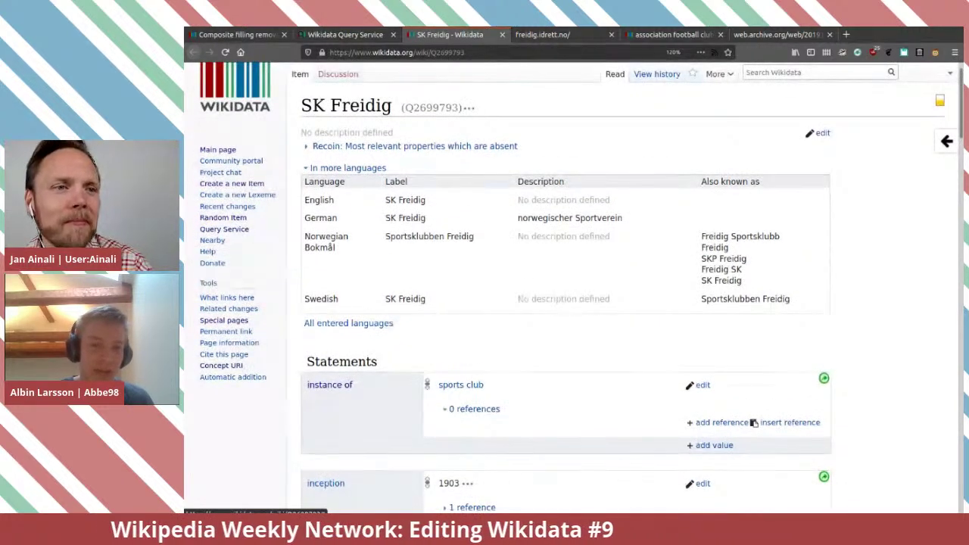
double_click(364, 106)
left_click_drag(364, 106, 305, 106)
left_click(304, 106)
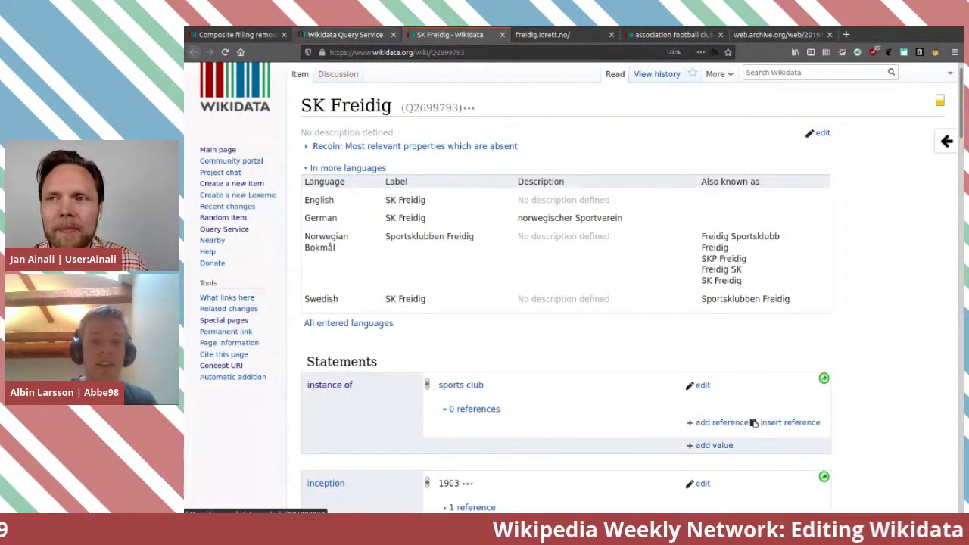
Return to the orienteering query results and open item Q2030599 in a new tab.
key("ctrl+Page_Up")
scroll(235, 302, "up", 20)
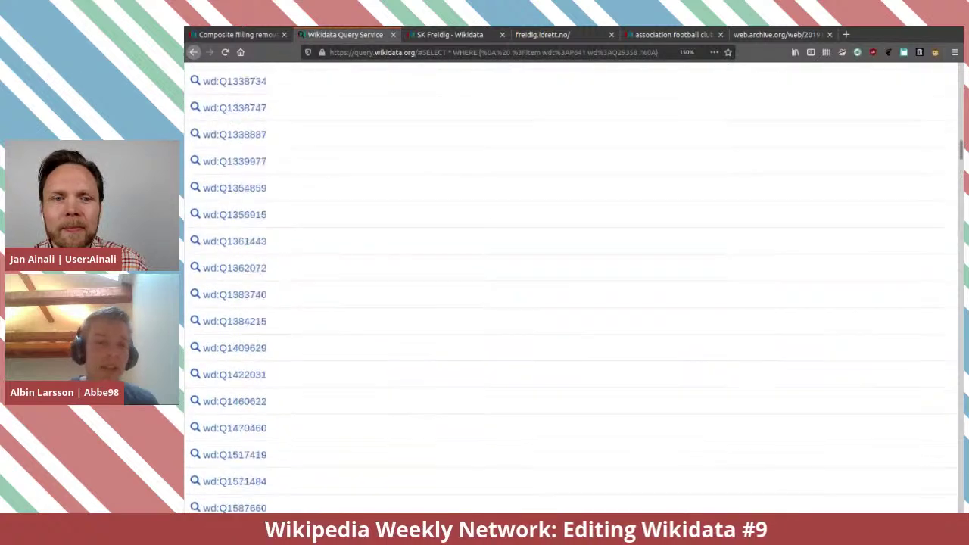
scroll(572, 287, "down", 12)
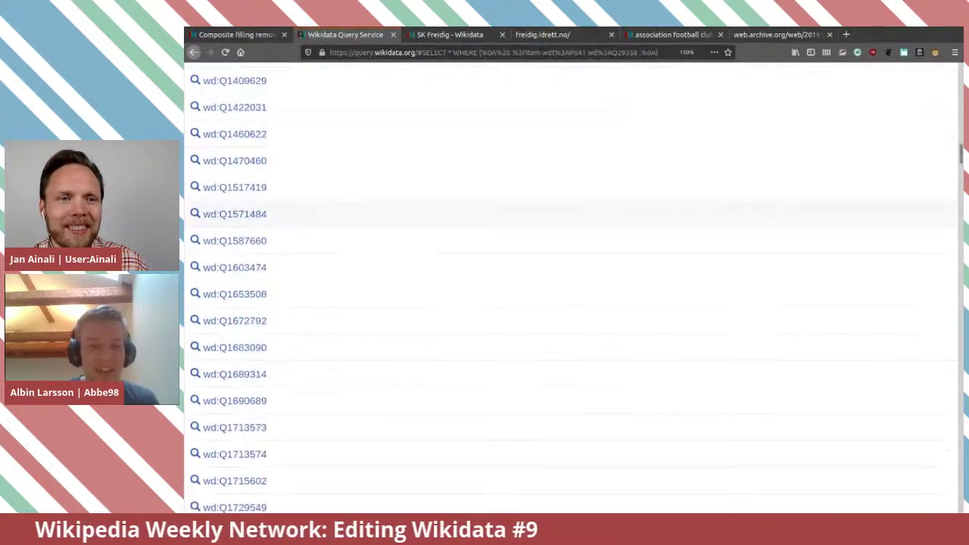
scroll(572, 288, "down", 1)
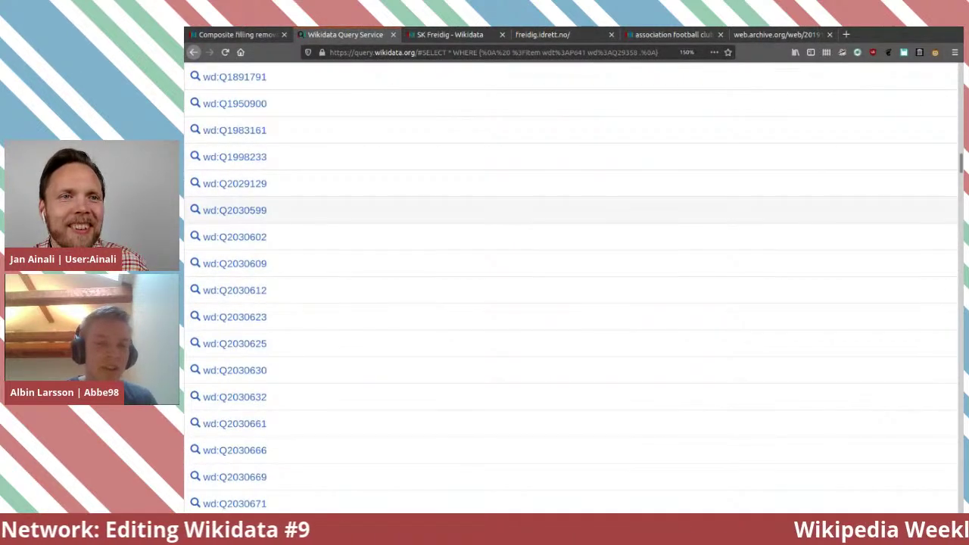
middle_click(235, 210)
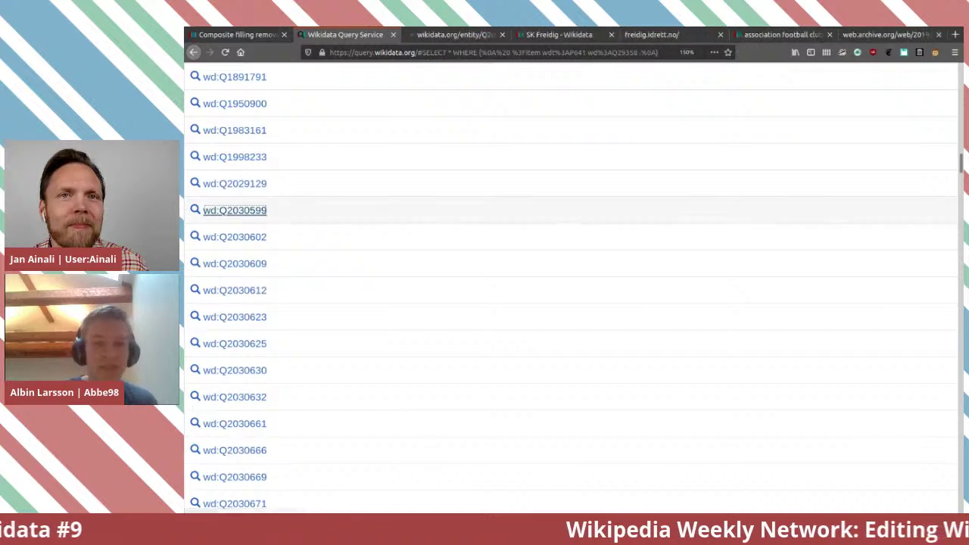
key("ctrl+Tab")
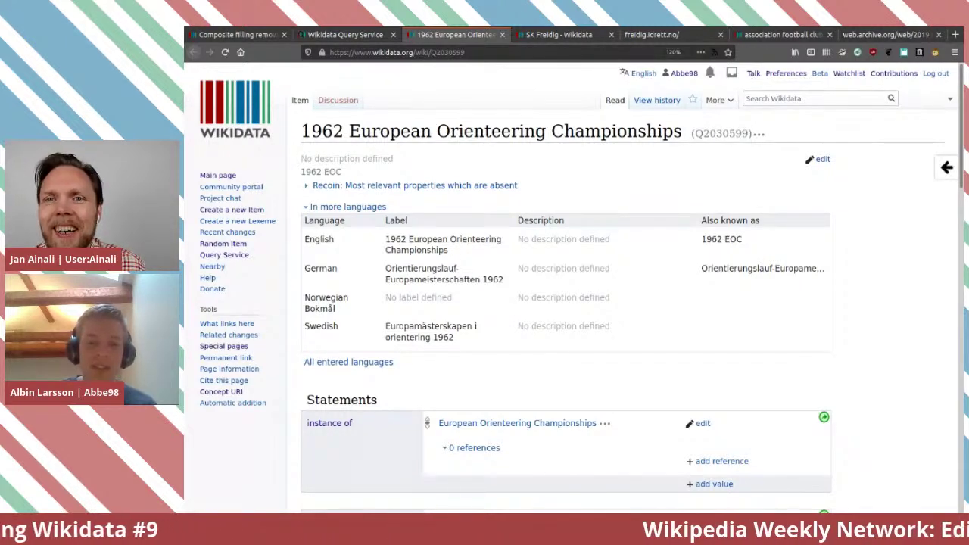
Examine the labels, descriptions, statements and references of the 1962 European Orienteering Championships item.
scroll(575, 288, "down", 9)
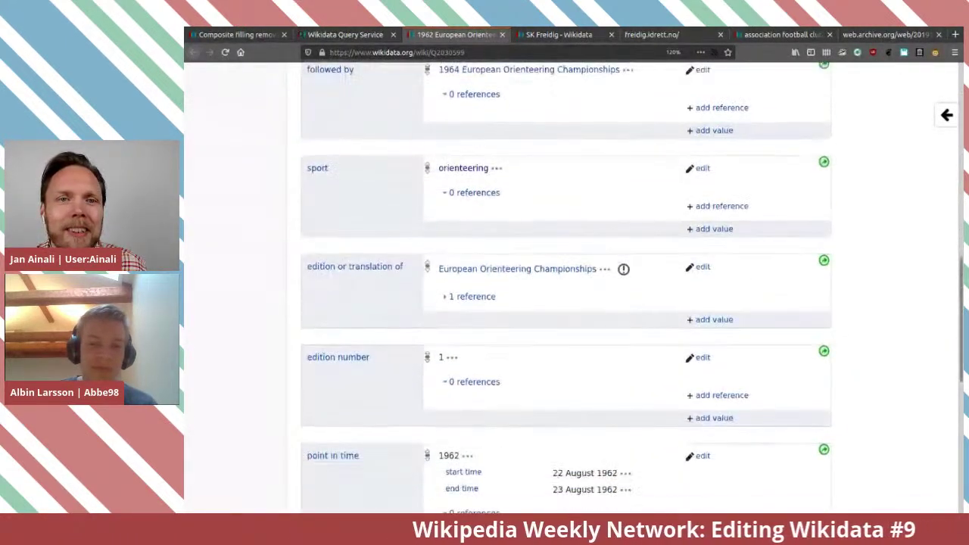
scroll(576, 288, "up", 10)
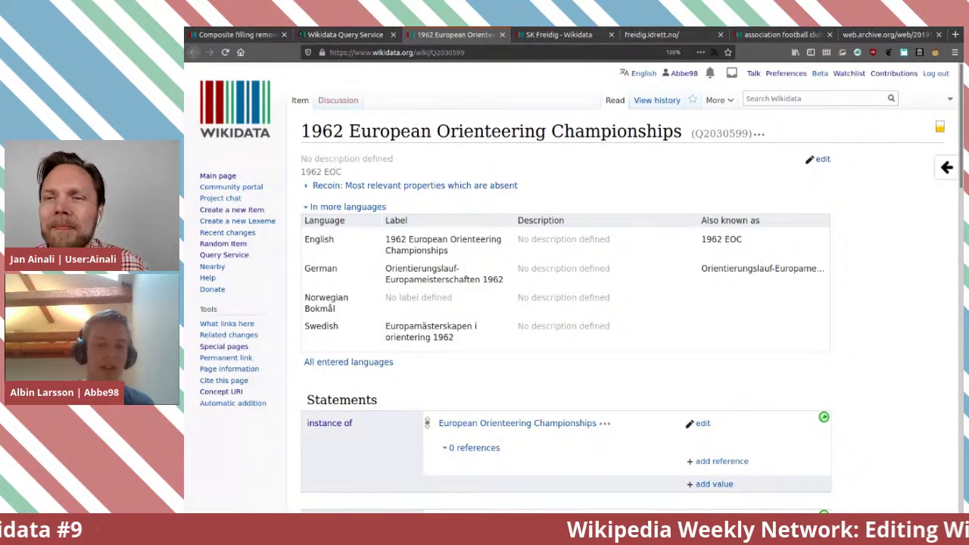
scroll(517, 243, "down", 5)
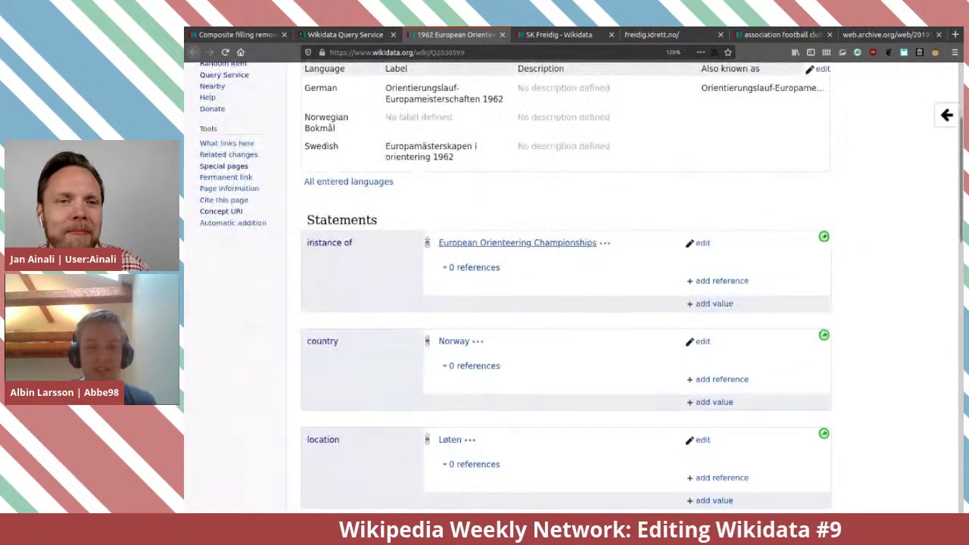
scroll(517, 243, "down", 3)
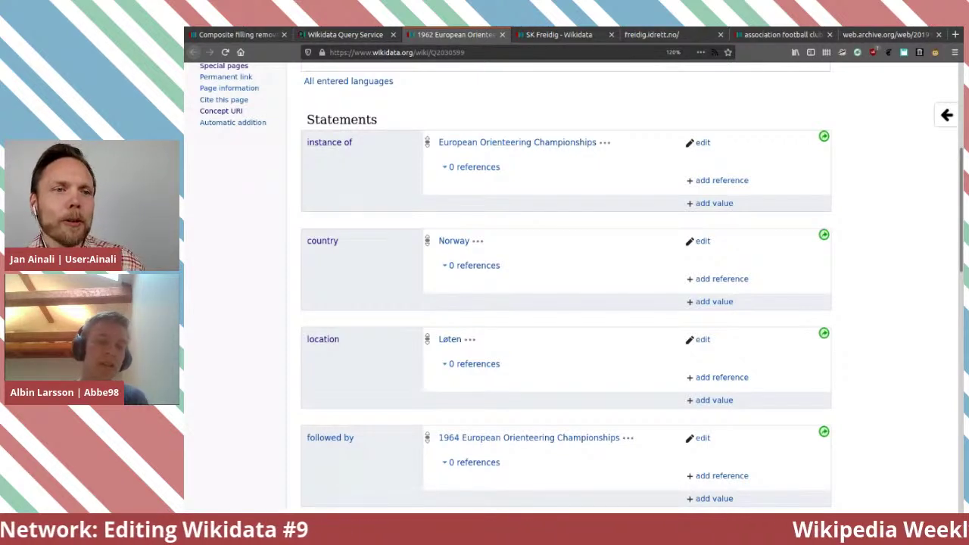
In the Wikidata query, replace the sport property and its orienteering value with the location property (P276).
key("ctrl+Page_Up")
scroll(568, 288, "down", 10)
scroll(567, 288, "up", 15)
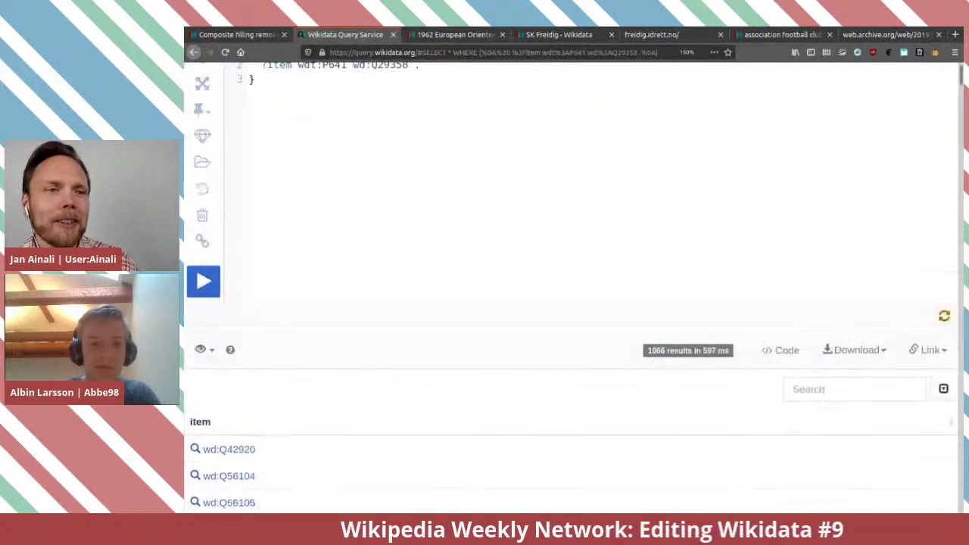
mouse_move(390, 125)
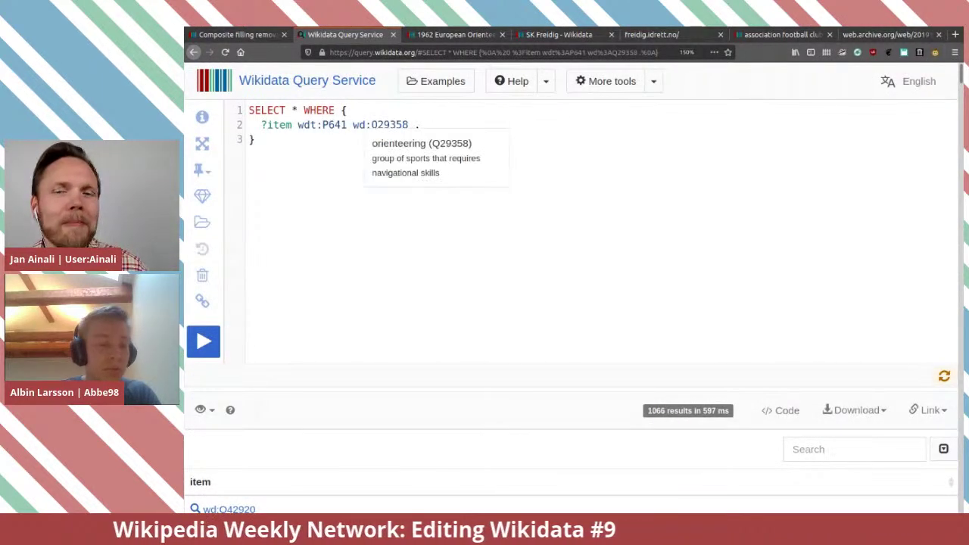
mouse_move(333, 125)
key("BackSpace")
key("BackSpace")
key("BackSpace")
key("BackSpace")
key("BackSpace")
key("BackSpace")
key("BackSpace")
key("BackSpace")
key("BackSpace")
key("BackSpace")
key("BackSpace")
key("BackSpace")
key("BackSpace")
key("BackSpace")
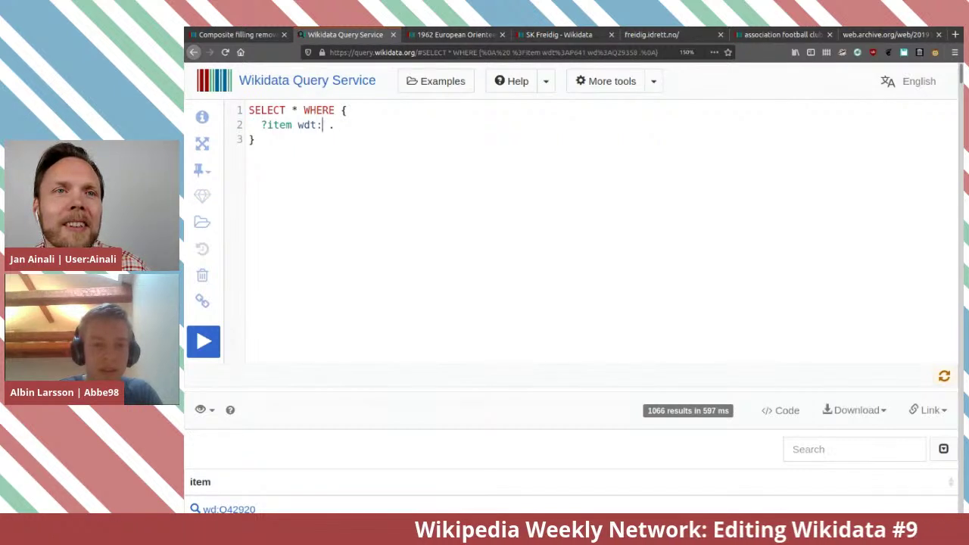
key("ctrl+space")
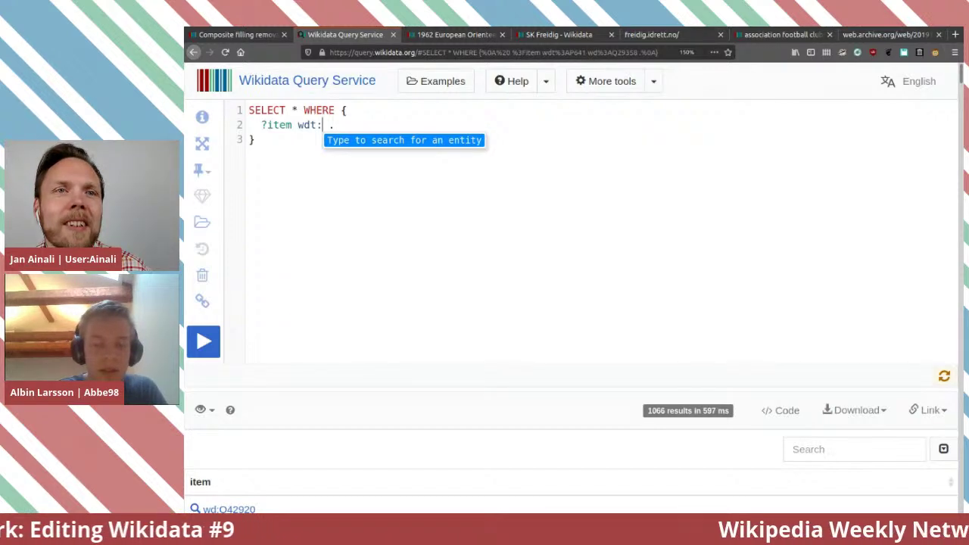
type("location")
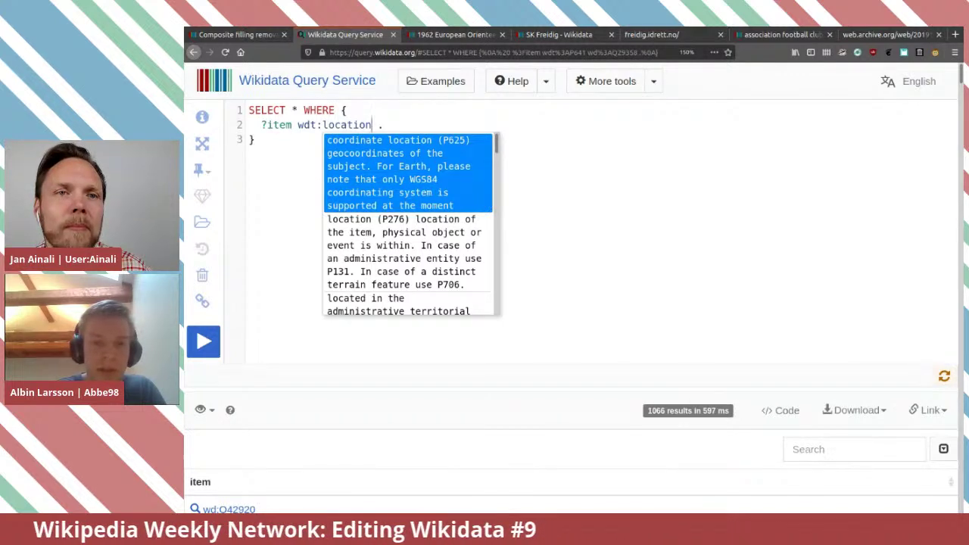
key("Down")
key("Return")
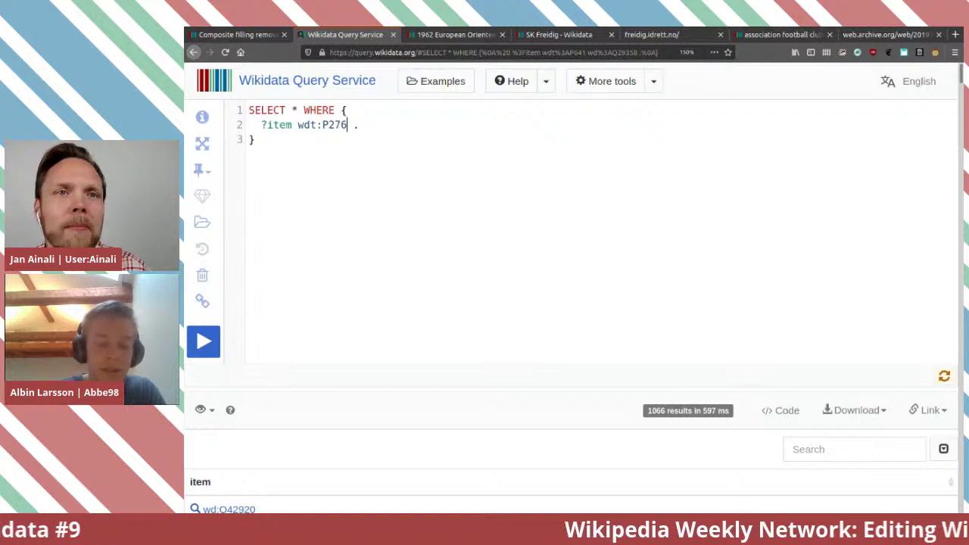
Set the location value to Flen (Q27774), the urban area in Flen Municipality, and run the query.
type("wd:")
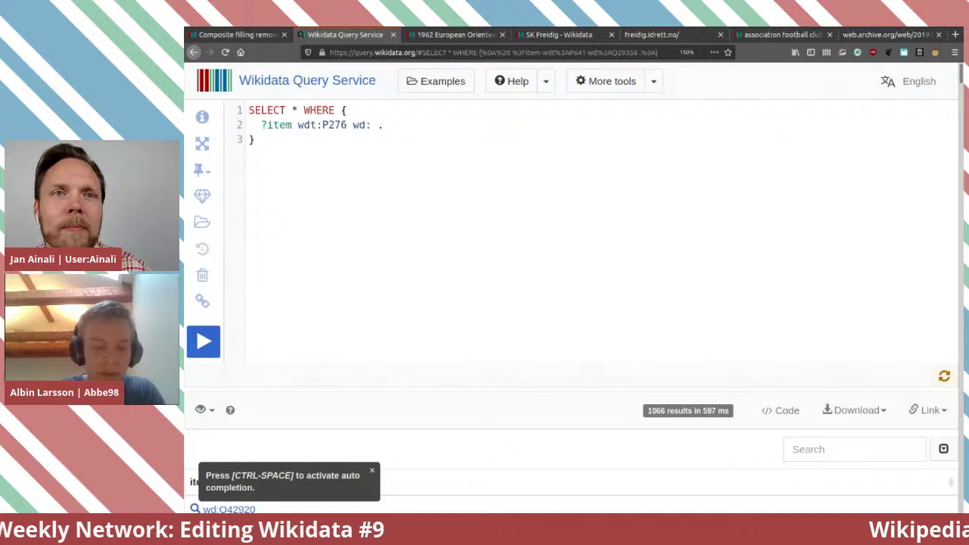
key("ctrl+space")
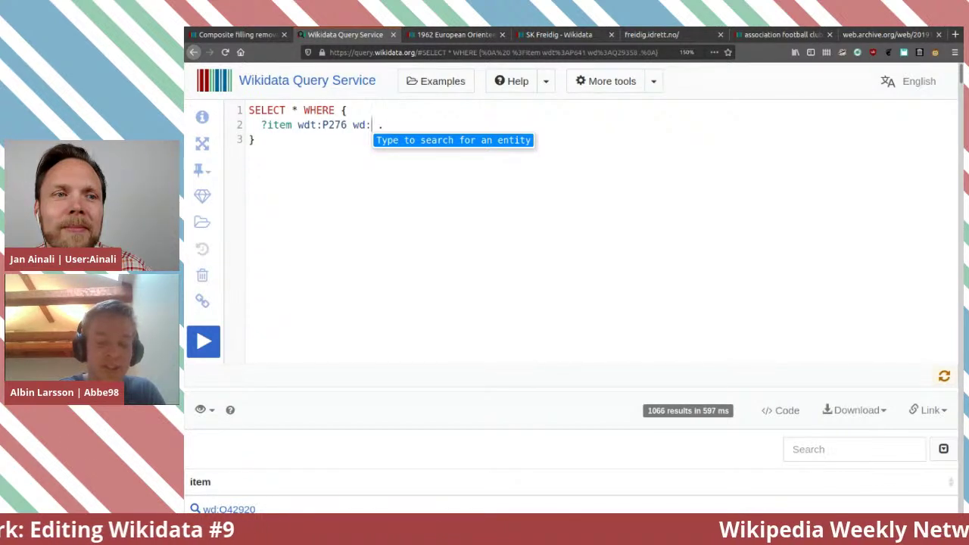
type("Flen")
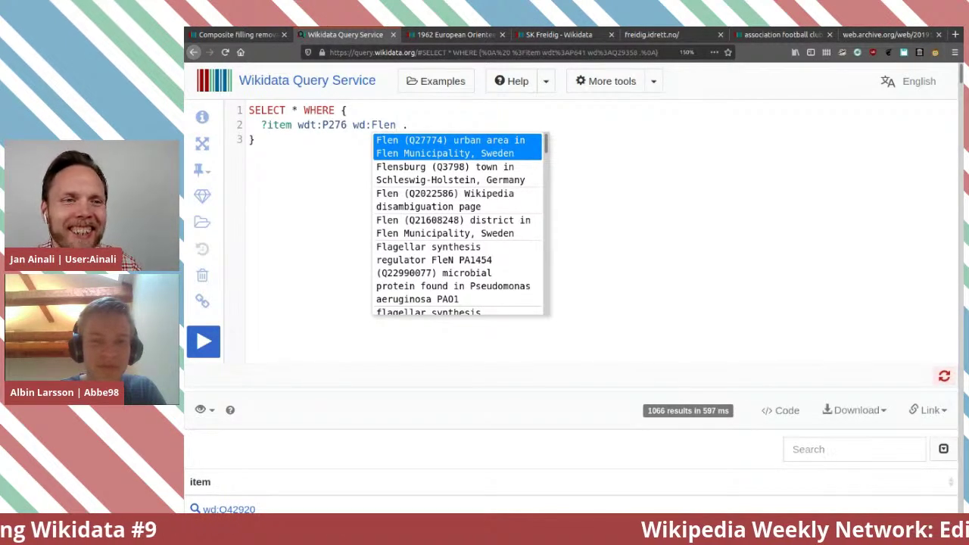
key("Return")
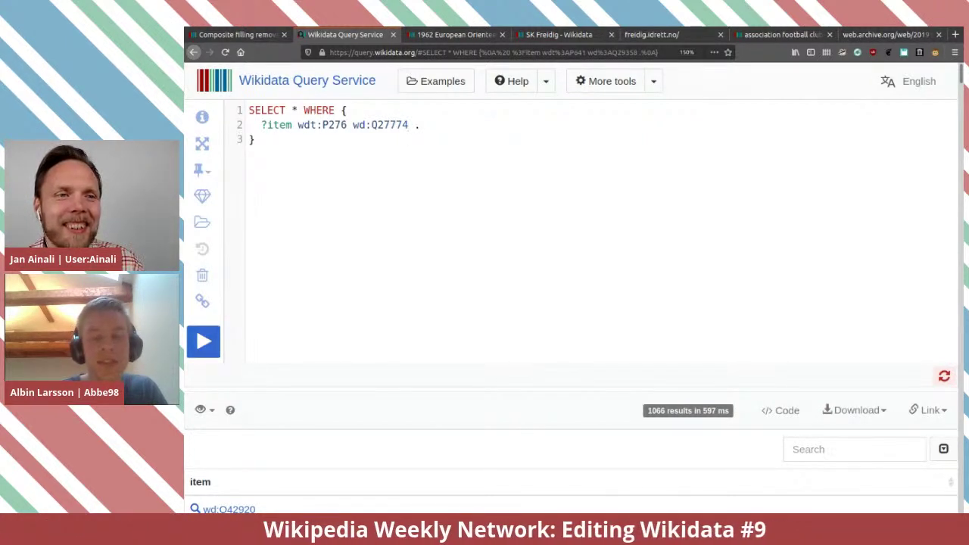
key("ctrl+Return")
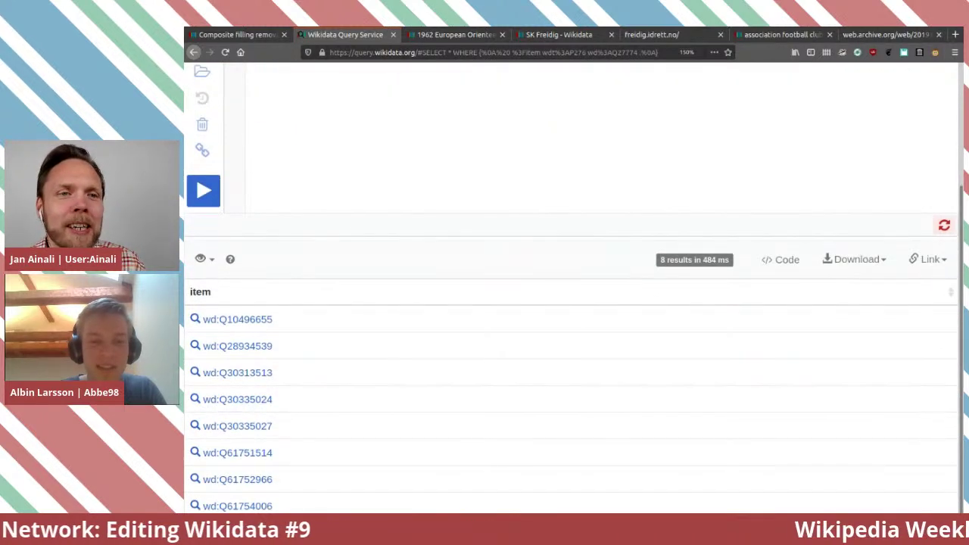
Open item Q28934539 from the Flen query results in a new tab and switch to it.
scroll(572, 303, "up", 3)
scroll(572, 303, "down", 3)
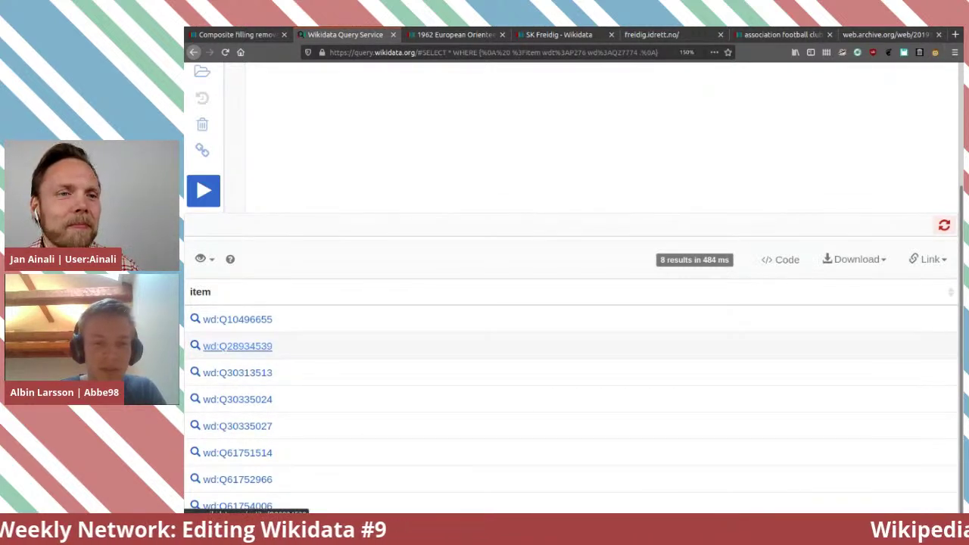
middle_click(237, 346)
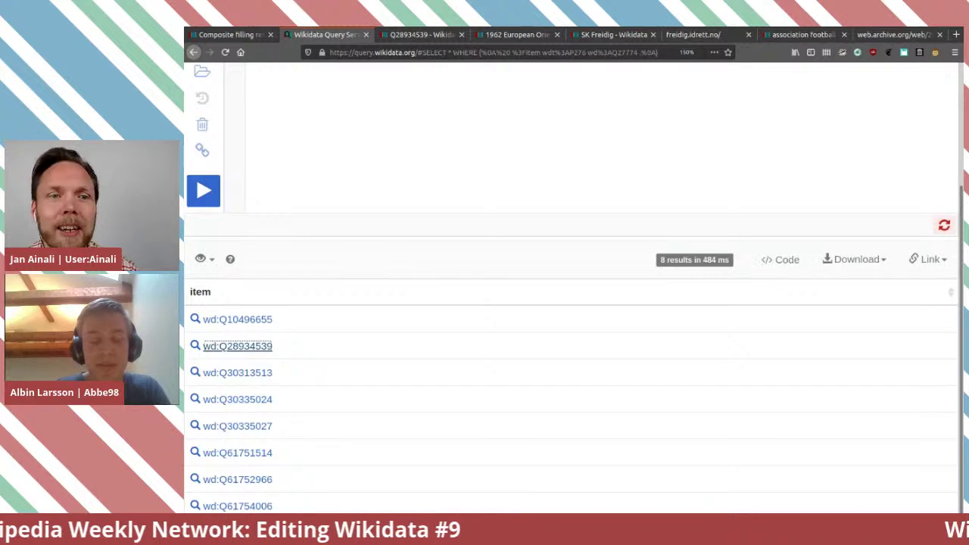
key("ctrl+Tab")
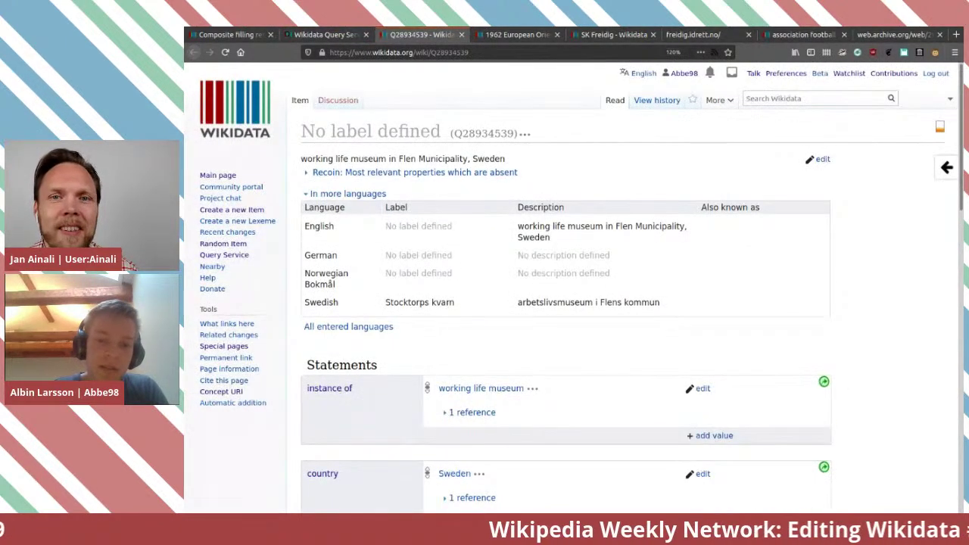
Examine the Stocktorps kvarn item's labels, statements, coordinate location and identifiers.
scroll(575, 303, "down", 3)
scroll(566, 303, "down", 5)
key("F5")
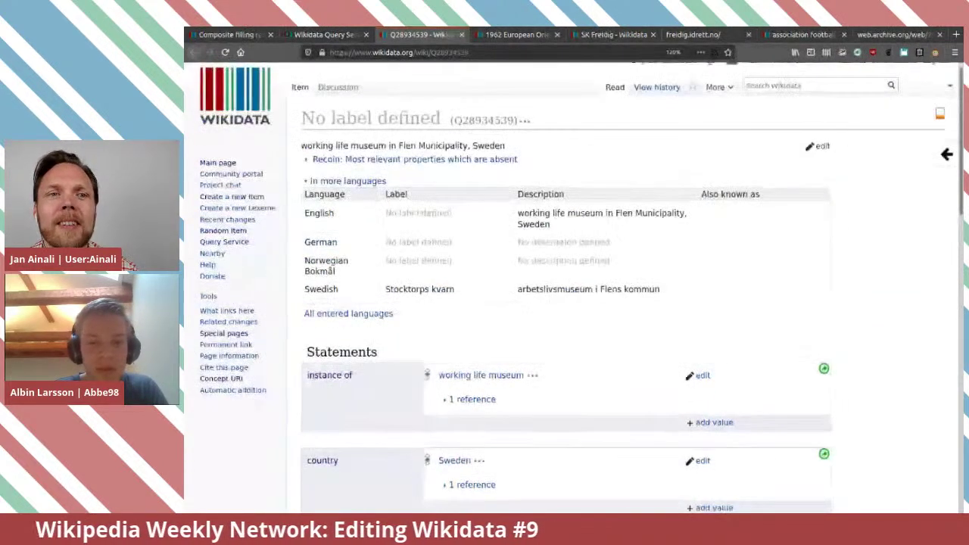
scroll(566, 303, "down", 2)
scroll(566, 303, "down", 2)
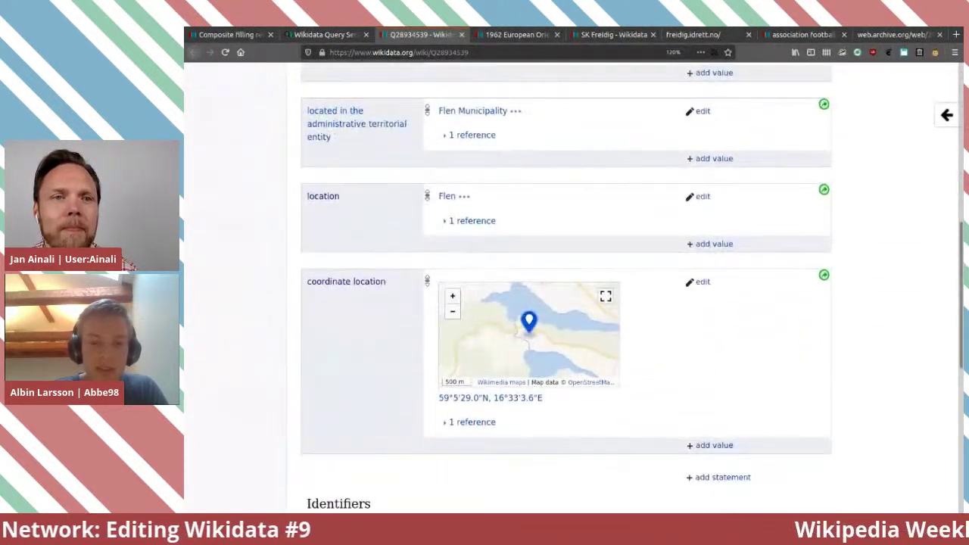
scroll(567, 303, "down", 3)
scroll(567, 303, "down", 1)
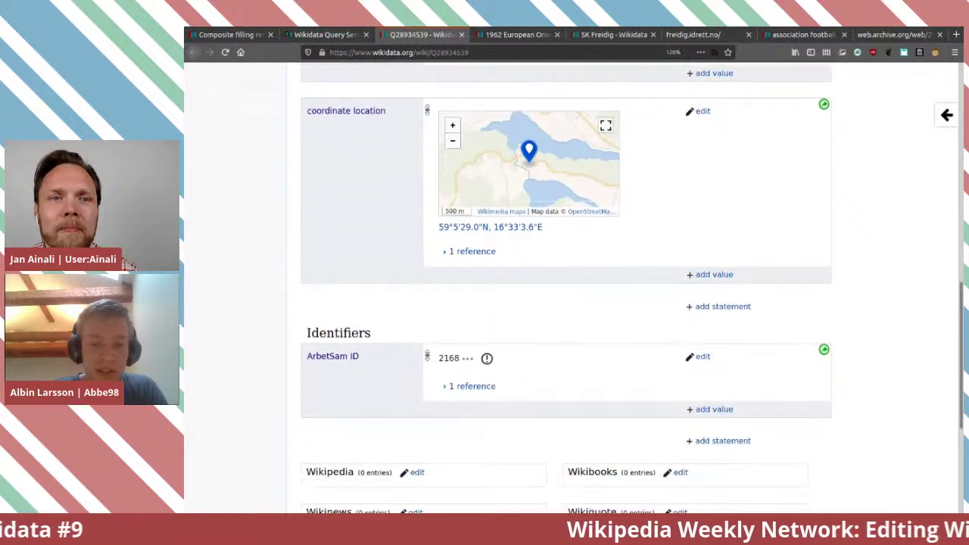
scroll(566, 303, "up", 7)
scroll(567, 303, "up", 2)
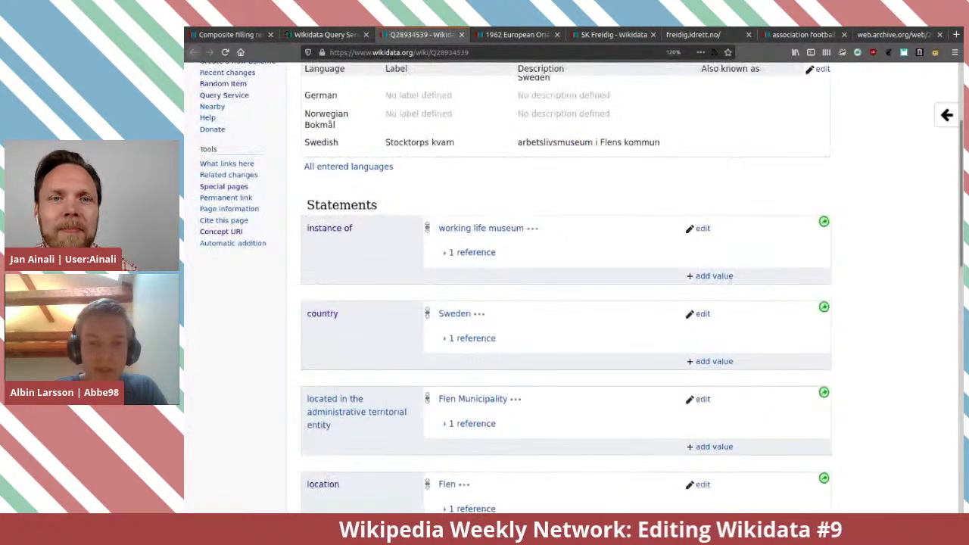
scroll(567, 303, "up", 10)
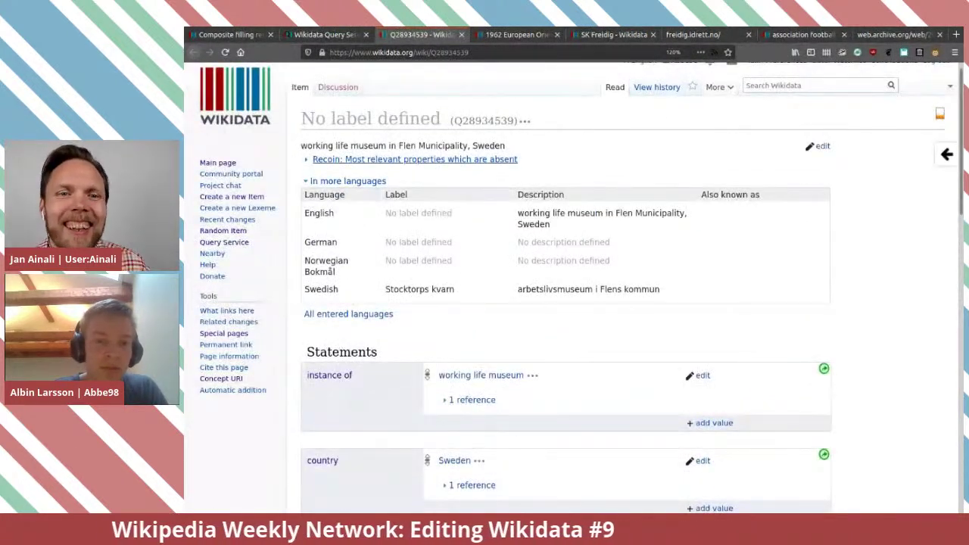
Expand the Recoin list of most relevant absent properties and read through its suggestions.
left_click(415, 159)
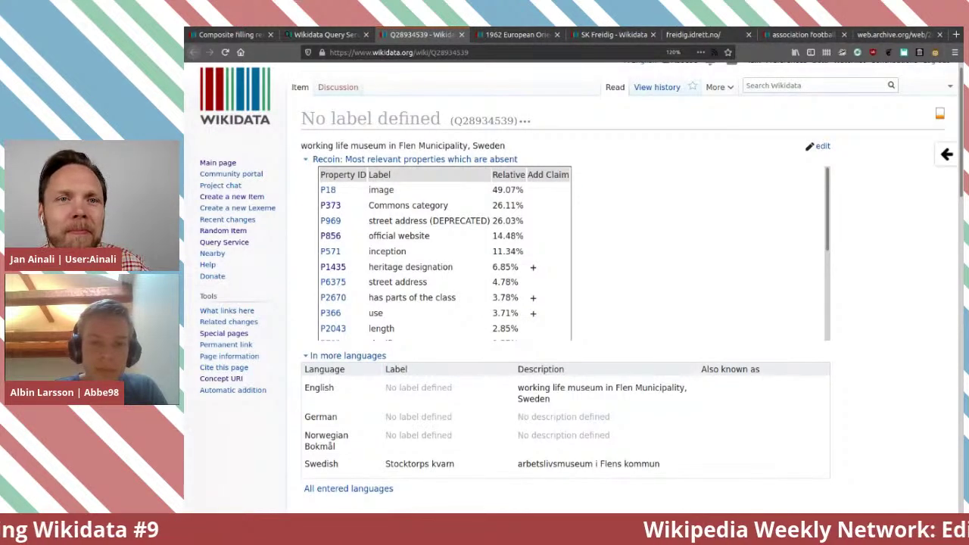
scroll(444, 254, "down", 5)
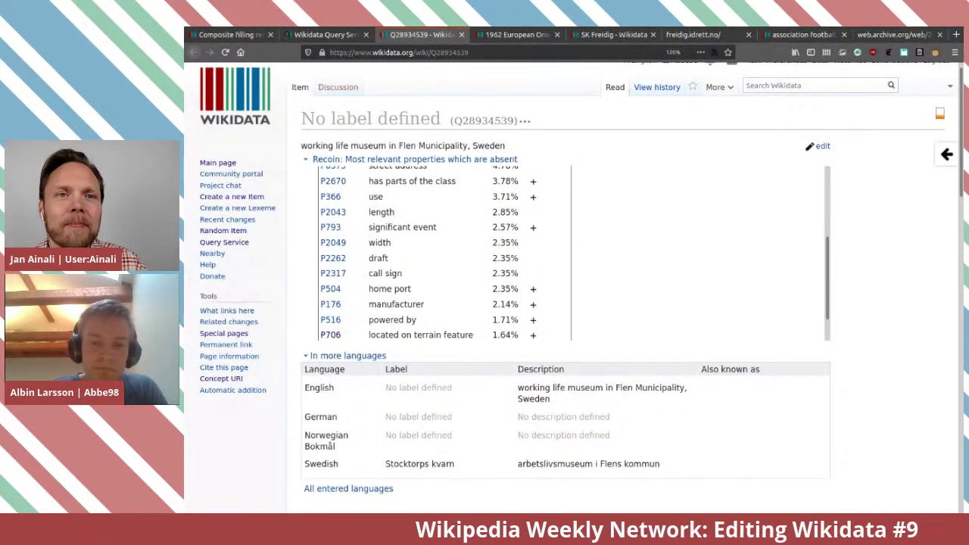
scroll(566, 303, "down", 7)
scroll(566, 303, "up", 8)
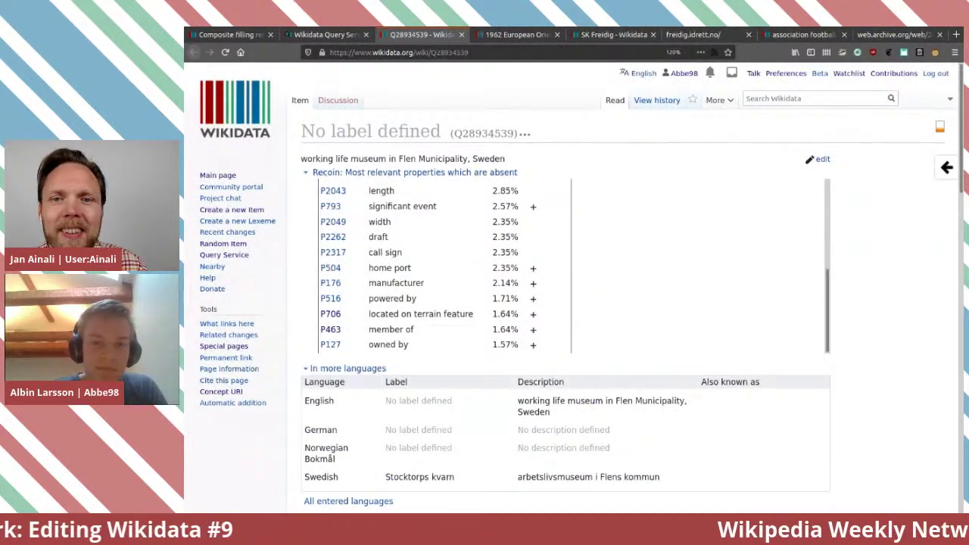
Compare the working life museum's existing statements and ArbetSam ID with its labels and descriptions.
scroll(567, 303, "down", 7)
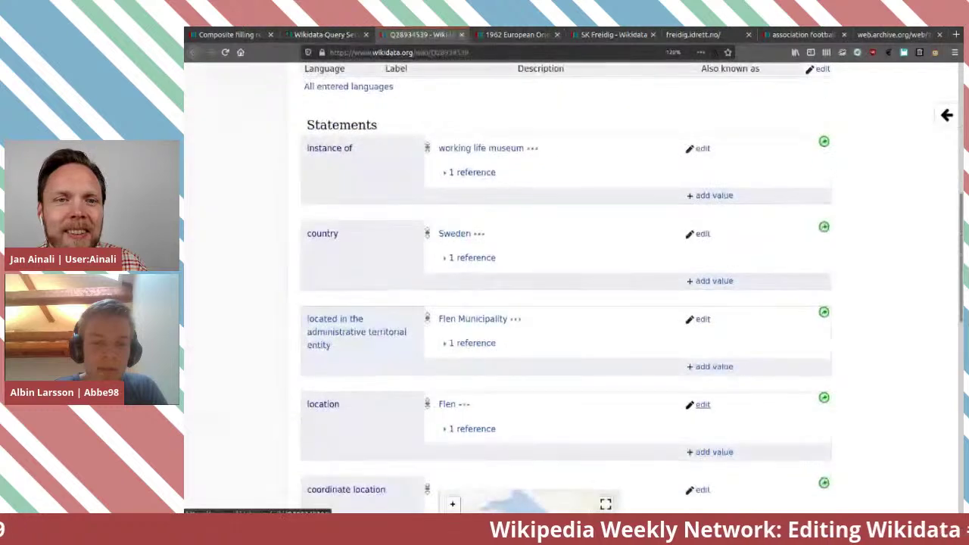
scroll(566, 303, "up", 1)
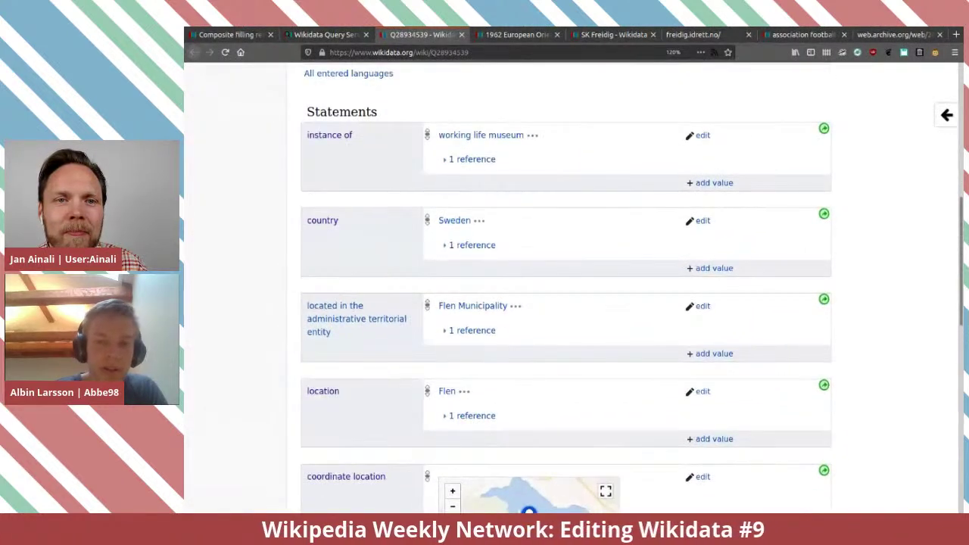
scroll(566, 303, "down", 4)
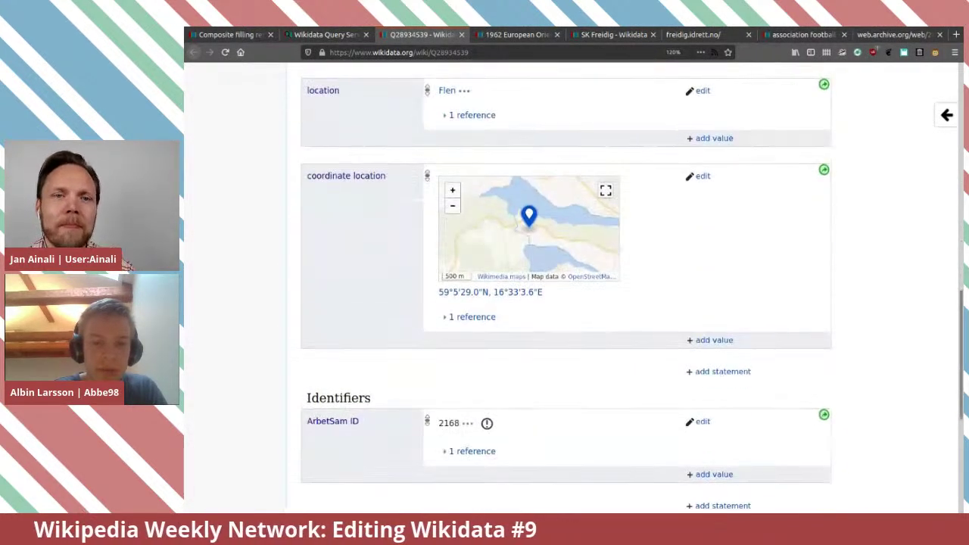
scroll(566, 303, "up", 6)
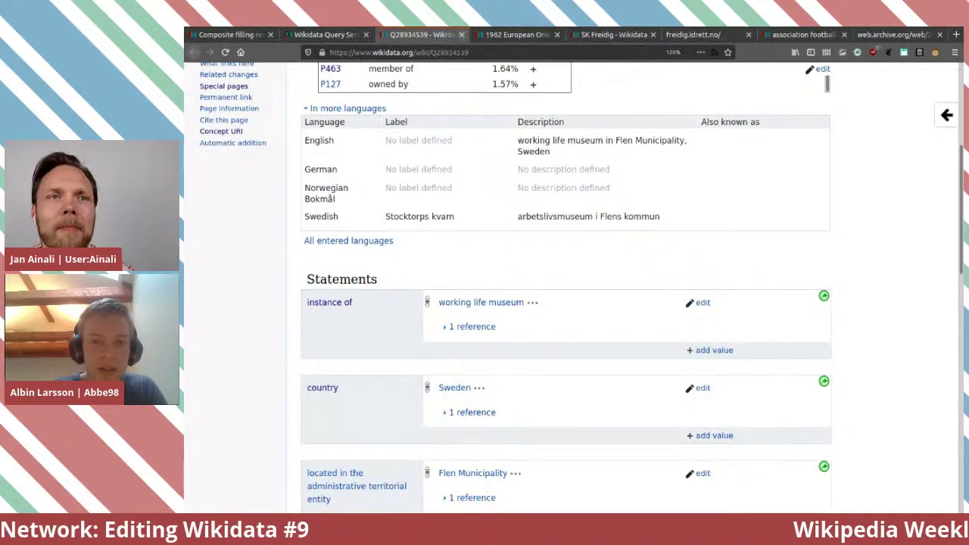
Close the Stocktorps kvarn item, change the query's location to Katrineholm (Q54758), the urban area, and run it.
key("ctrl+w")
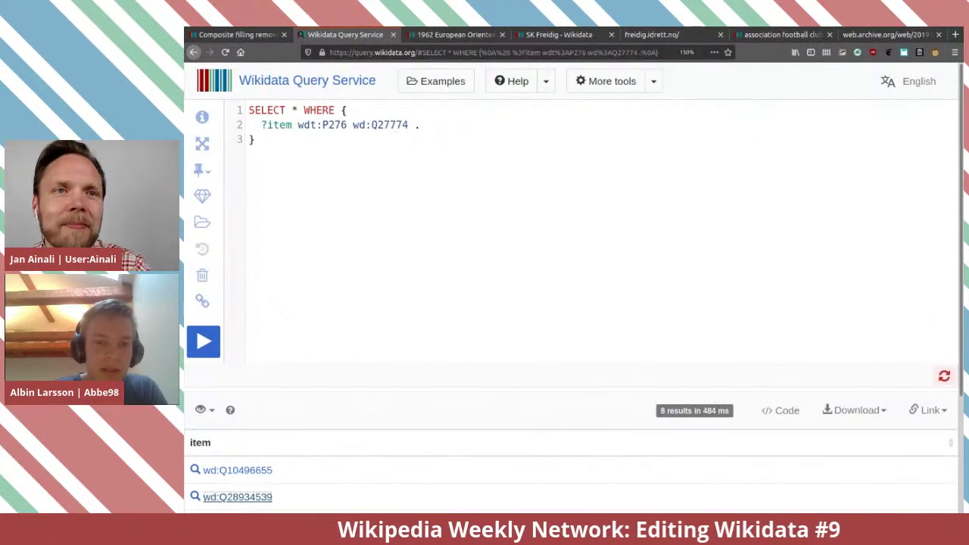
double_click(390, 125)
key("BackSpace")
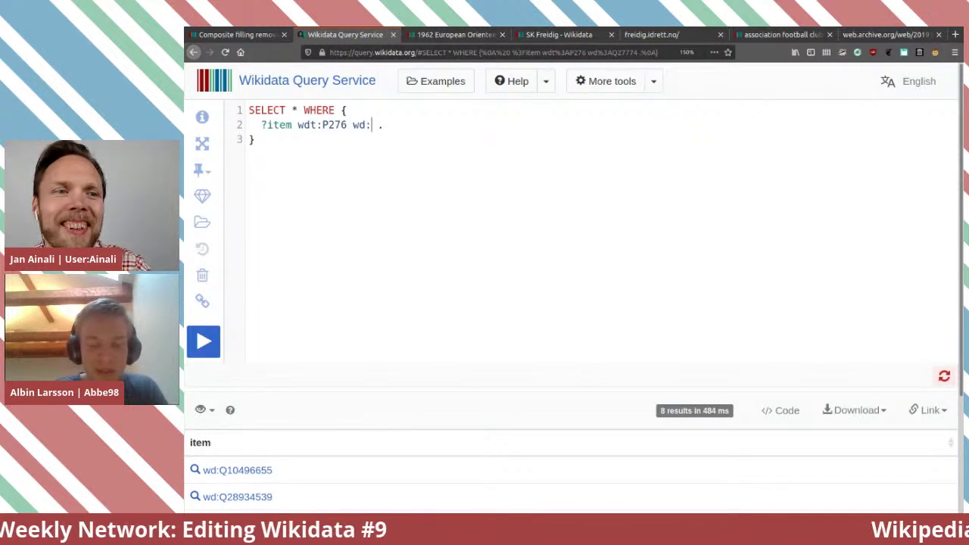
type("K")
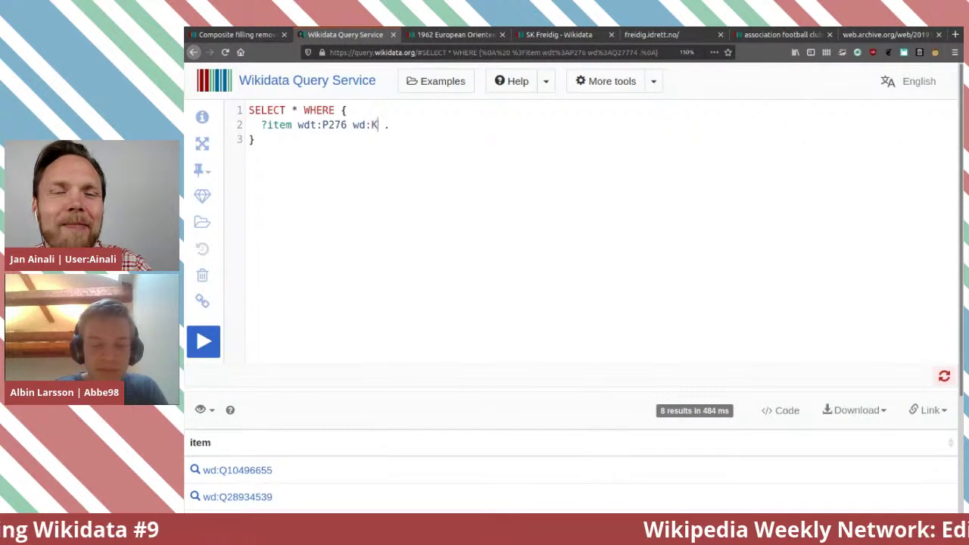
key("BackSpace")
type("Katrinehol")
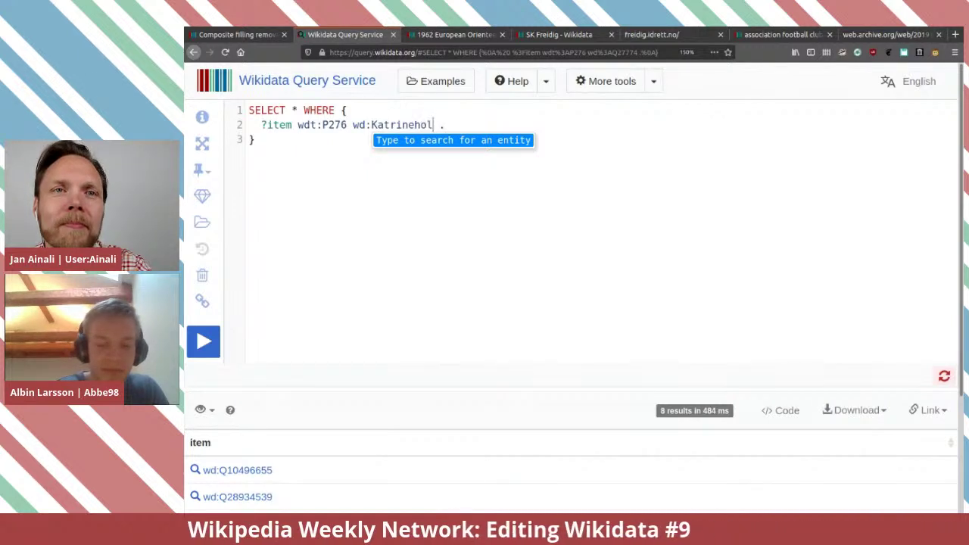
type("m")
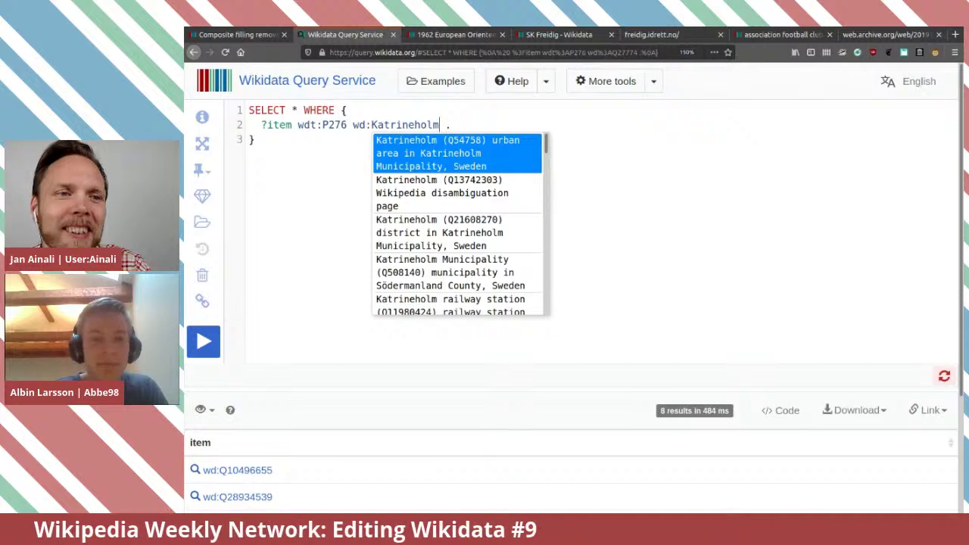
key("Return")
key("ctrl+Return")
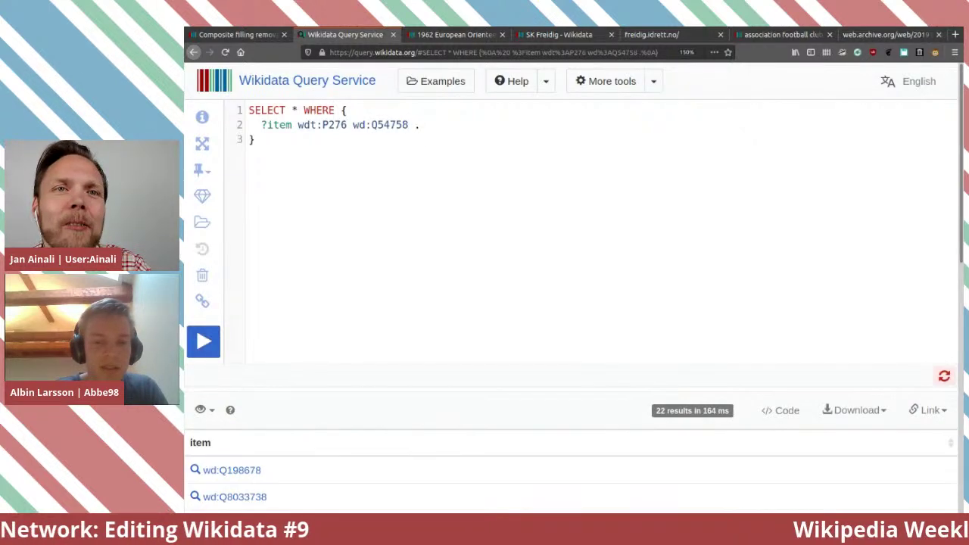
Look through the Katrineholm query results and open item Q10549996 in a new tab, switching to it.
scroll(568, 303, "down", 5)
scroll(568, 303, "up", 4)
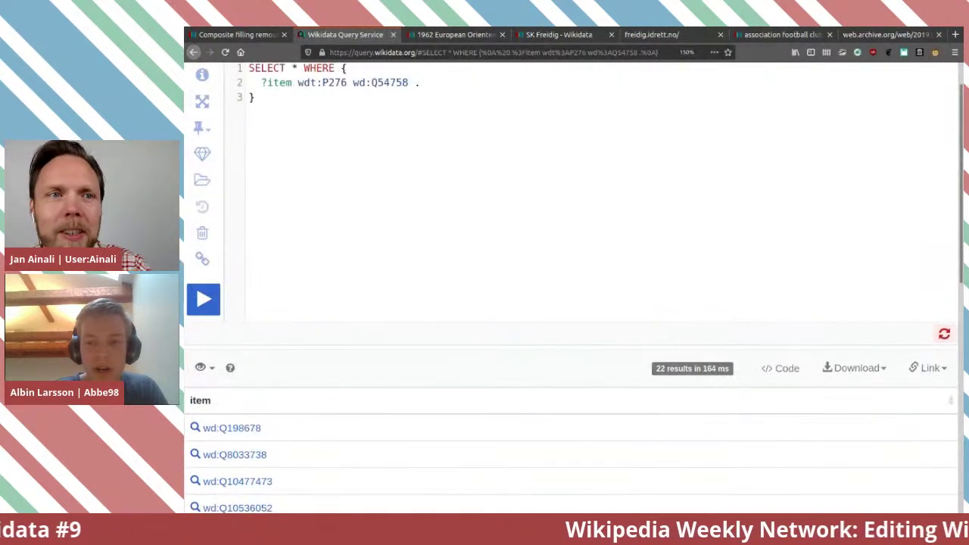
scroll(568, 303, "down", 6)
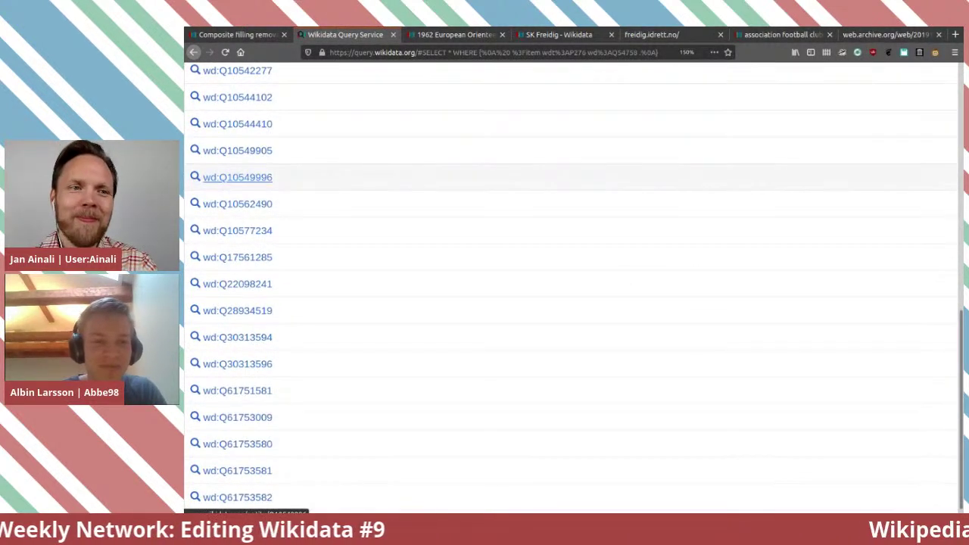
middle_click(237, 177)
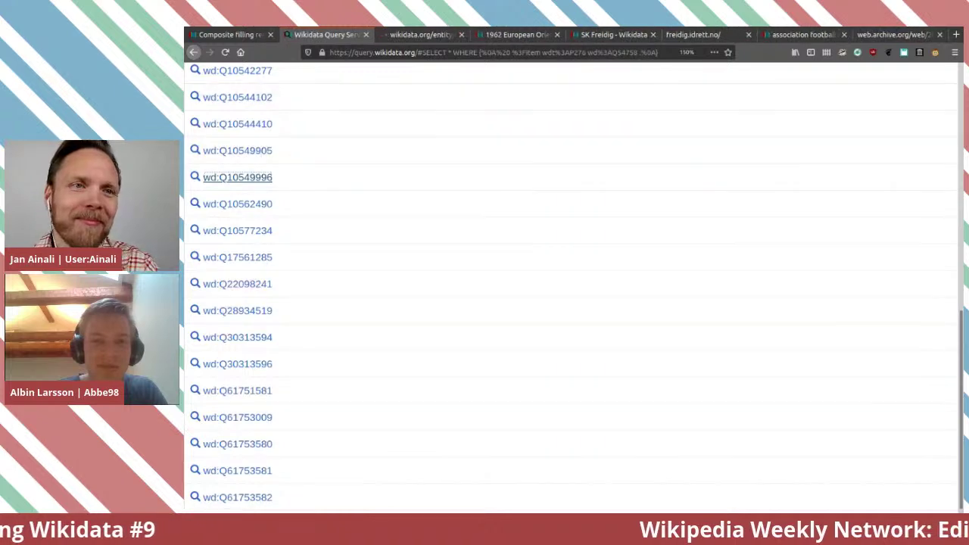
key("ctrl+Tab")
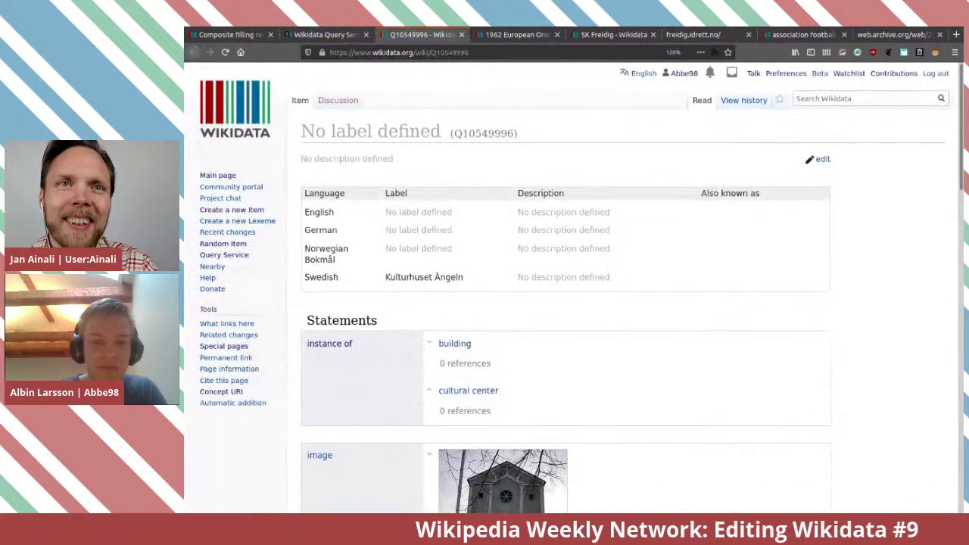
Examine the Kulturhuset Ängeln item's labels, descriptions, statements, references and sitelinks for missing information.
scroll(568, 303, "down", 3)
scroll(568, 303, "down", 7)
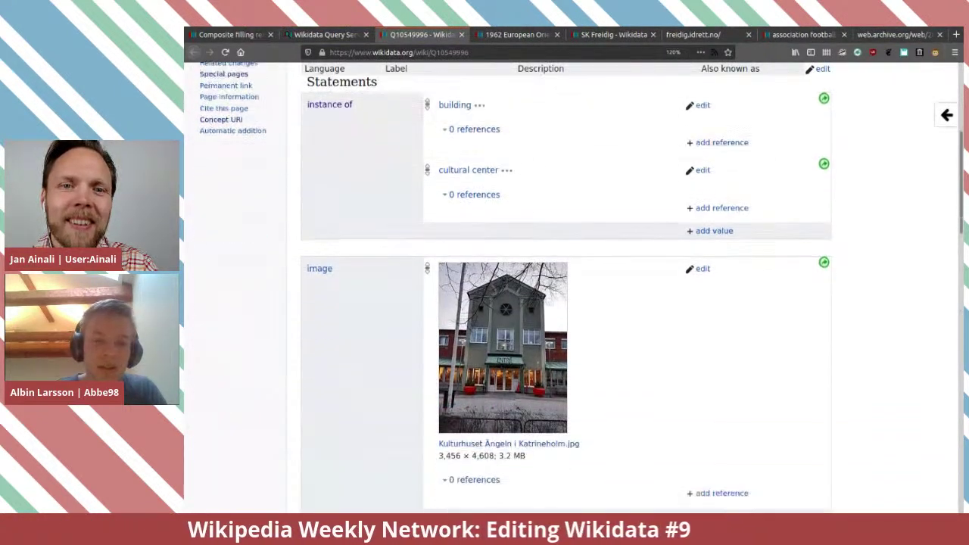
scroll(568, 303, "down", 7)
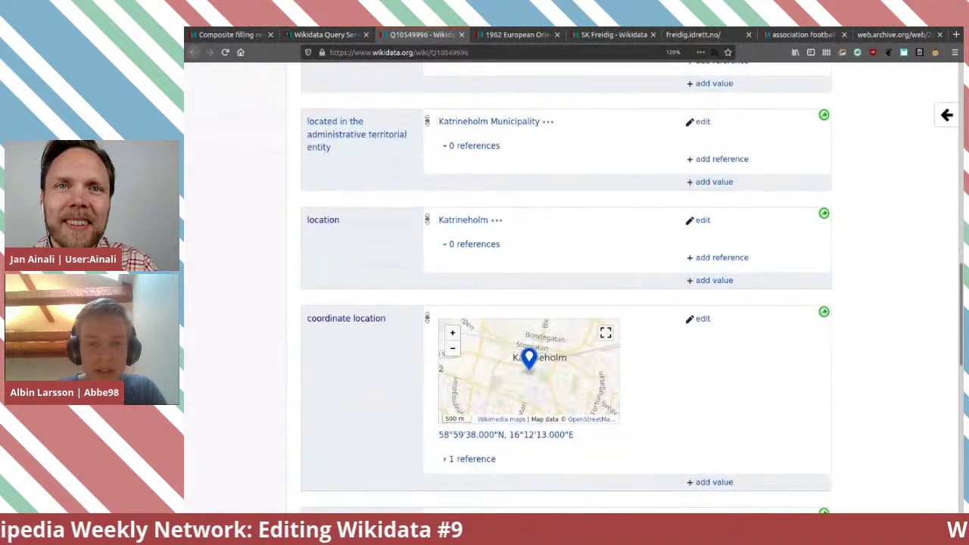
scroll(566, 288, "down", 2)
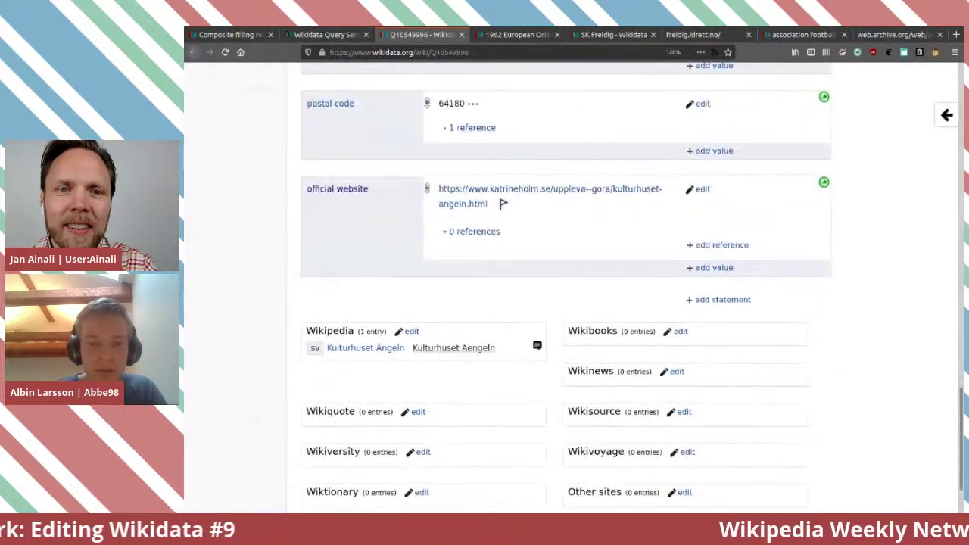
scroll(567, 288, "up", 10)
scroll(567, 288, "up", 2)
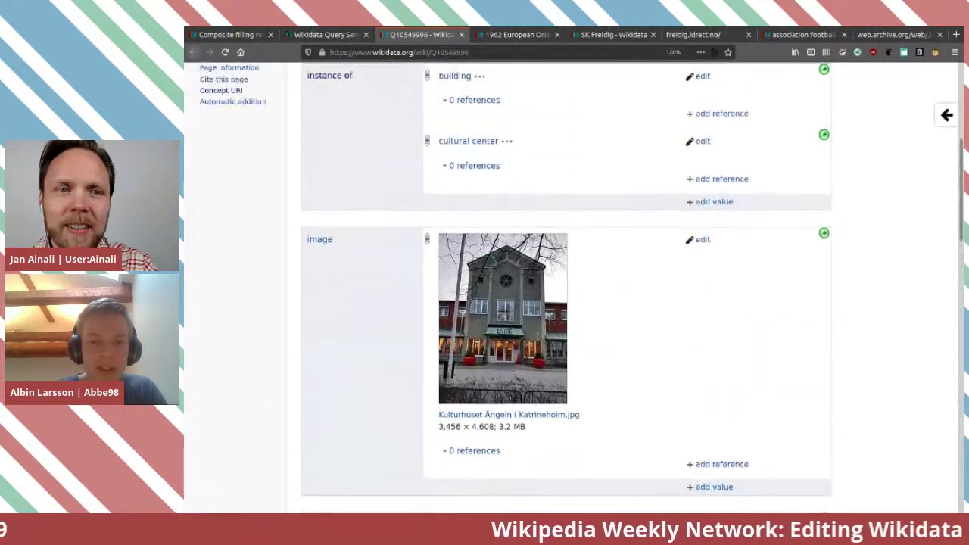
scroll(566, 287, "up", 2)
scroll(566, 287, "down", 4)
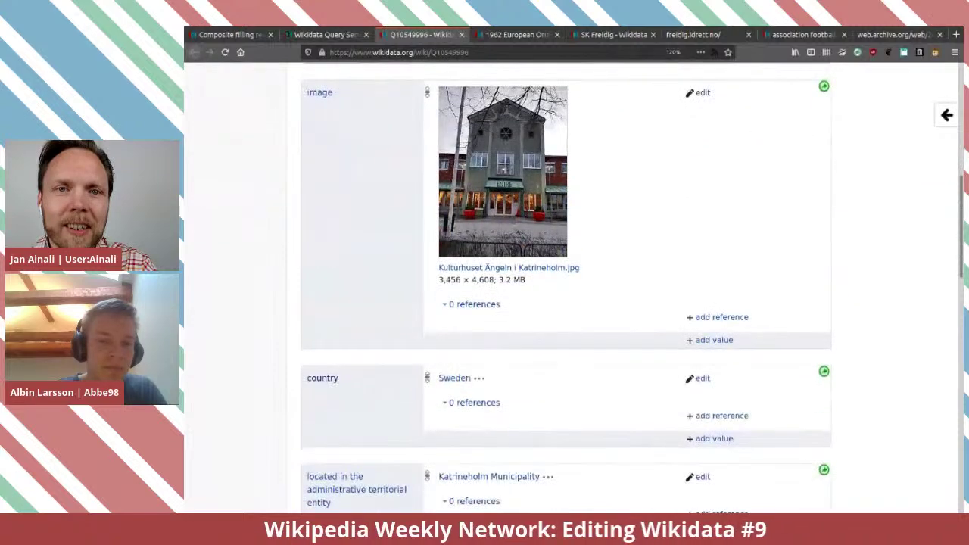
scroll(566, 288, "up", 6)
scroll(567, 288, "down", 4)
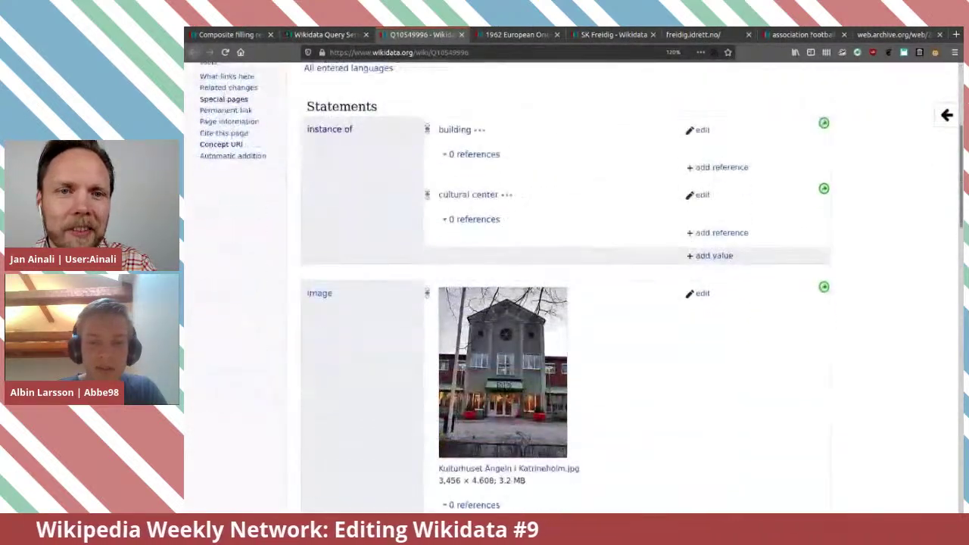
scroll(567, 287, "down", 3)
scroll(566, 288, "down", 3)
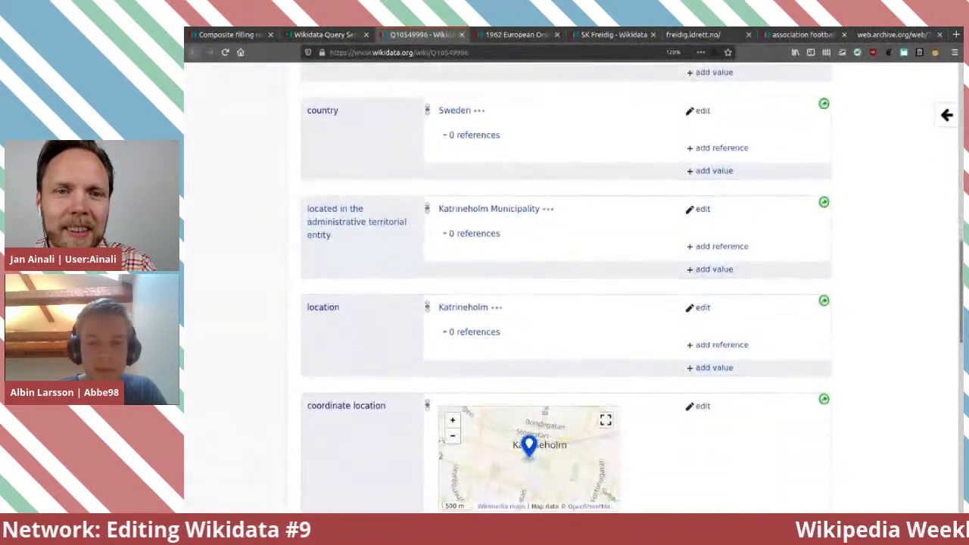
scroll(566, 288, "up", 7)
scroll(566, 287, "down", 5)
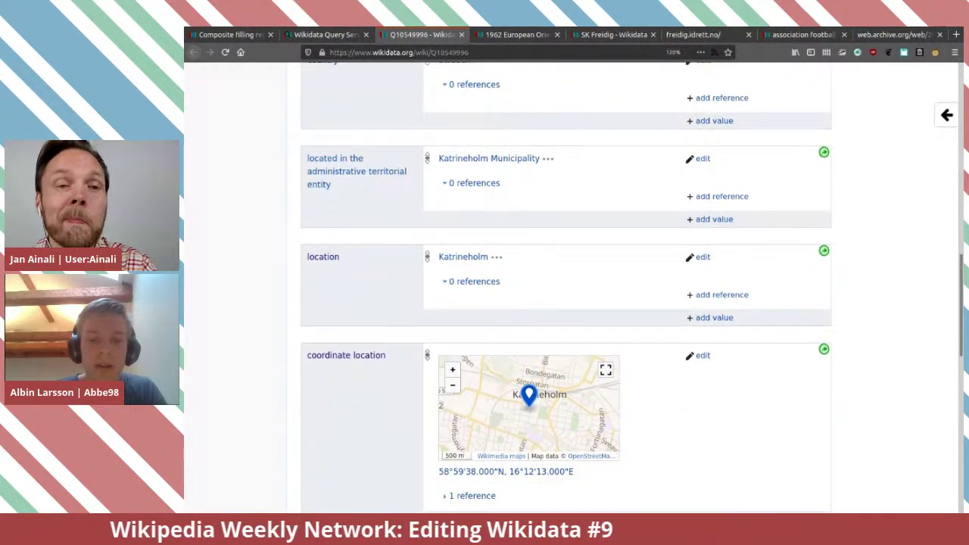
scroll(566, 288, "up", 10)
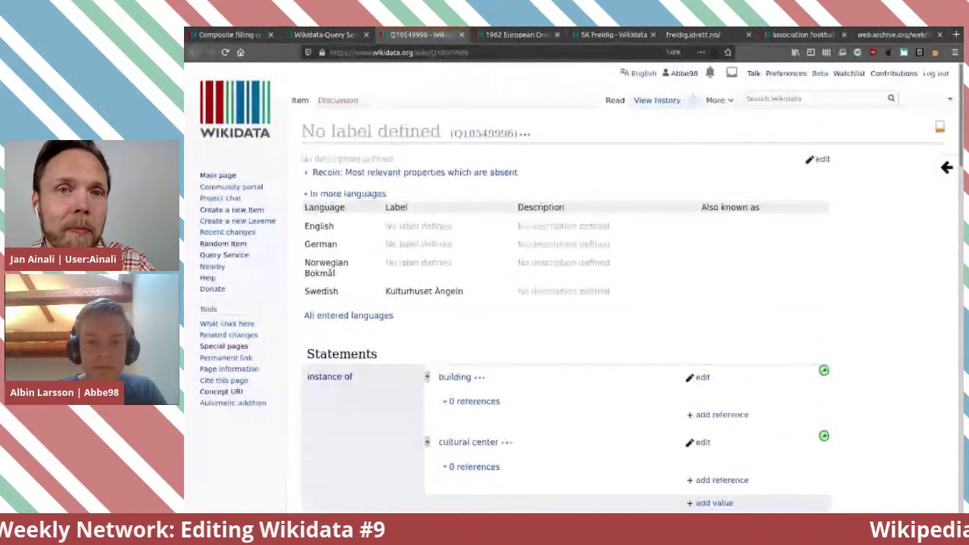
scroll(565, 288, "down", 4)
scroll(566, 288, "down", 4)
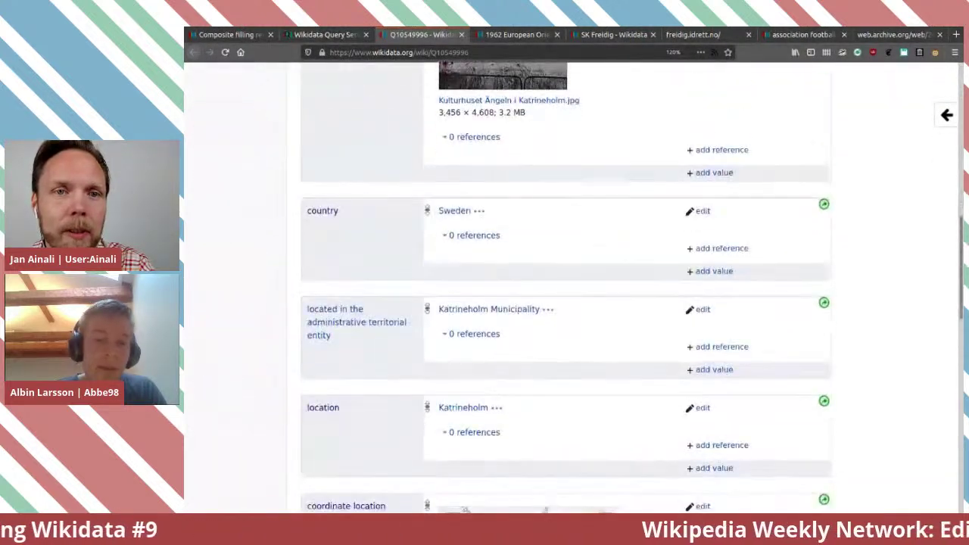
scroll(566, 288, "down", 4)
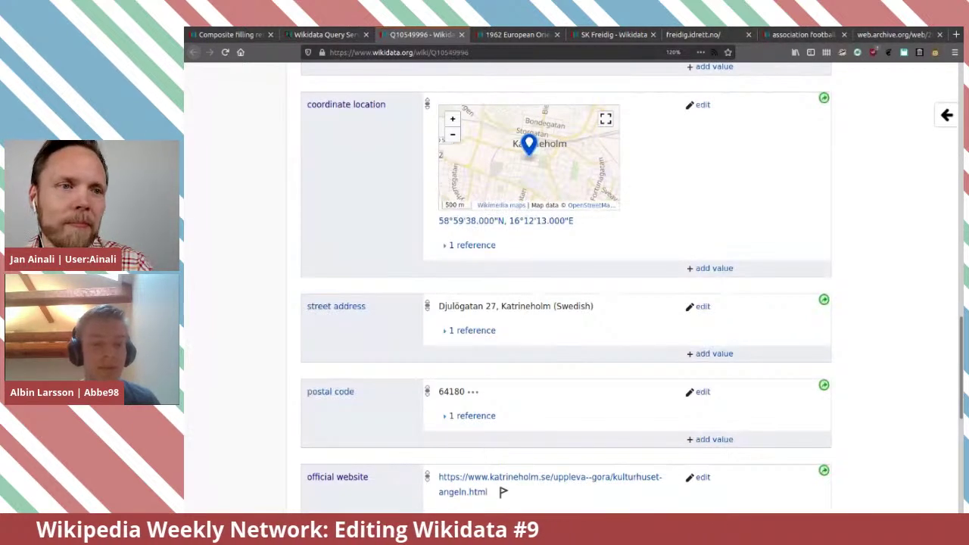
scroll(566, 272, "down", 4)
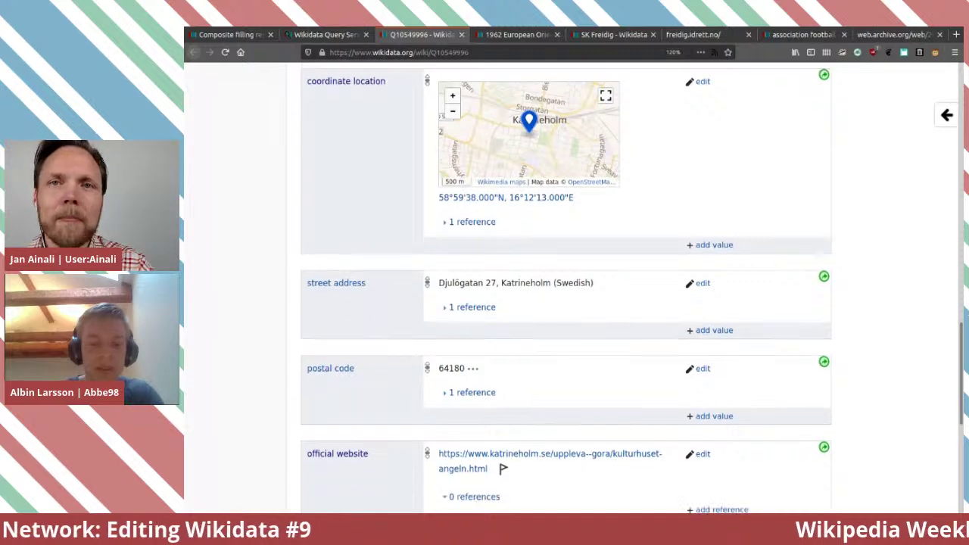
Read the Swedish Wikipedia article on Kulturhuset Ängeln in a new tab, and close it to return to the item.
scroll(566, 272, "up", 3)
scroll(567, 287, "down", 2)
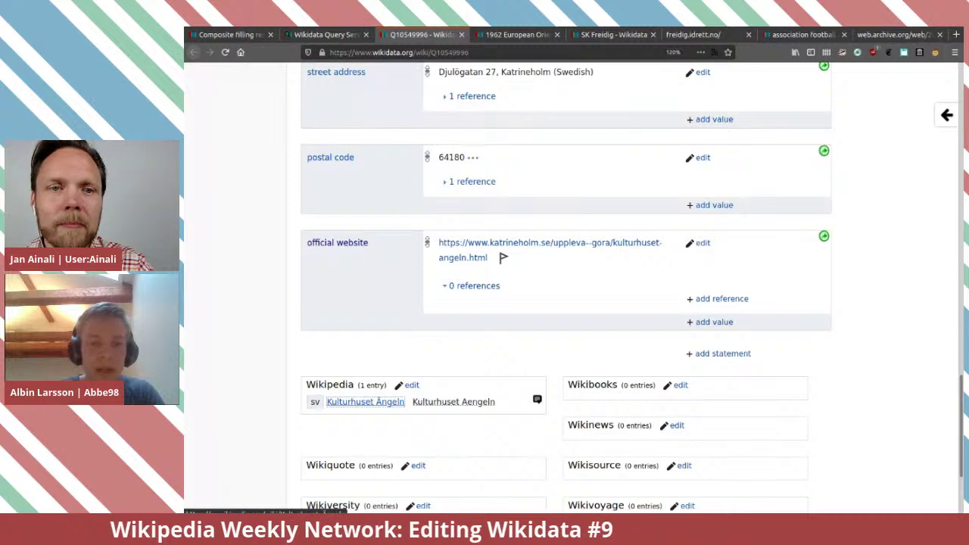
middle_click(365, 401)
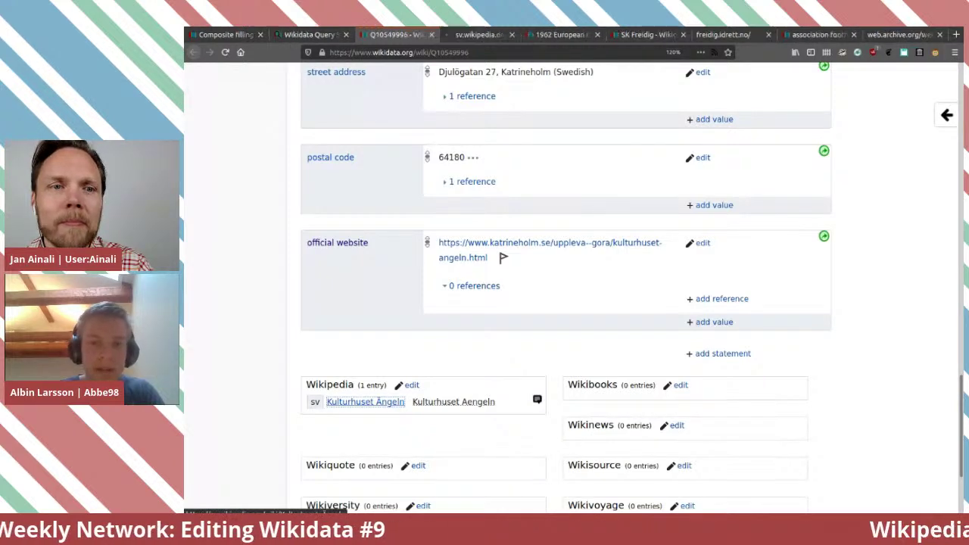
key("ctrl+Tab")
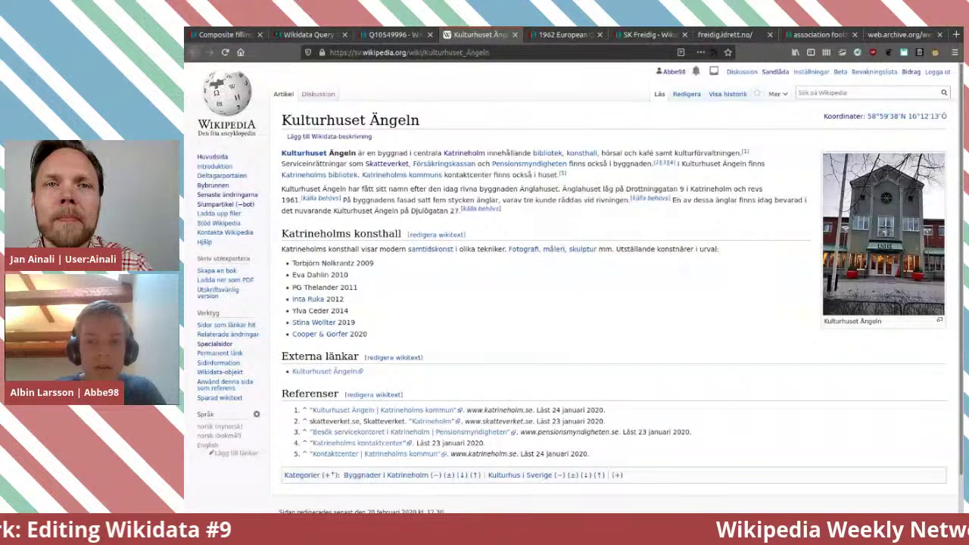
left_click(394, 34)
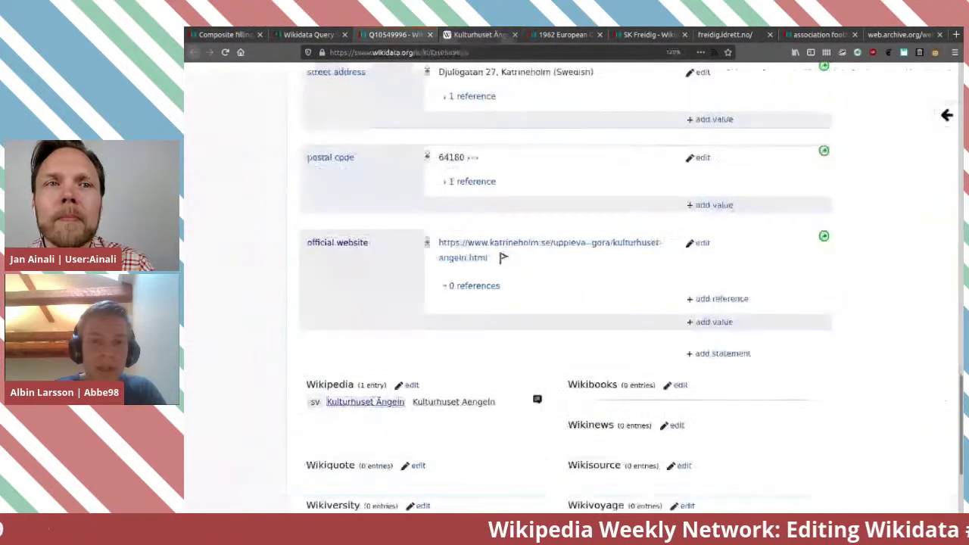
left_click(515, 34)
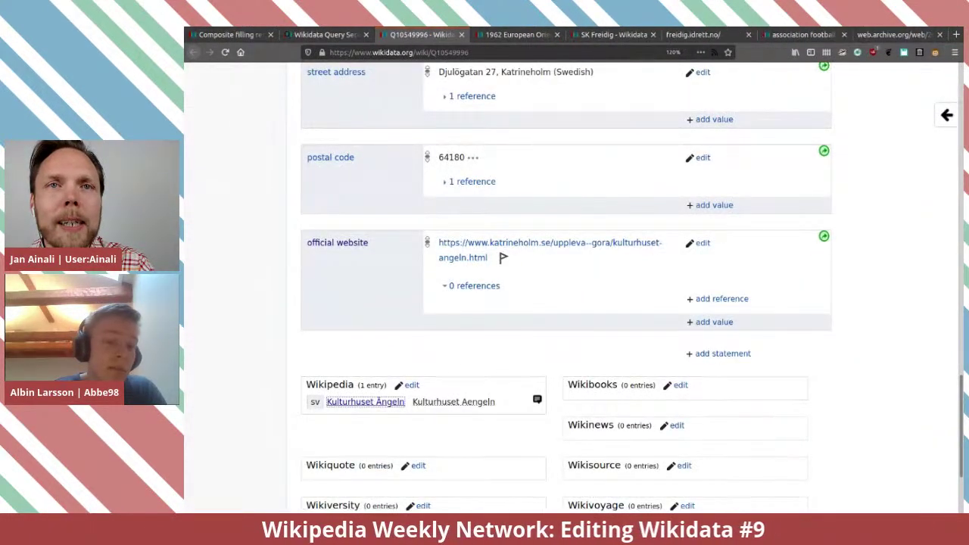
Review the cultural center's existing statements again, from instance of and image down to official website.
scroll(566, 272, "up", 10)
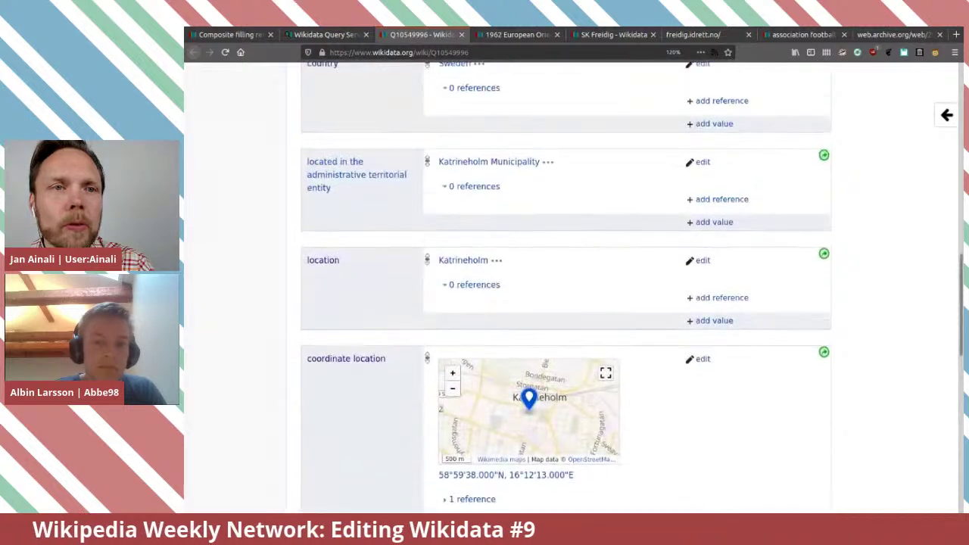
scroll(566, 288, "up", 1)
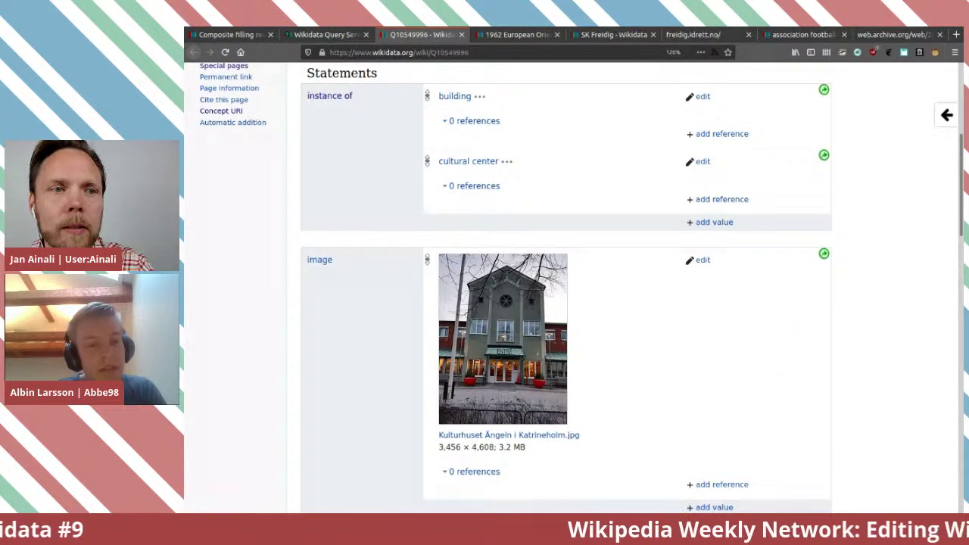
scroll(567, 288, "down", 15)
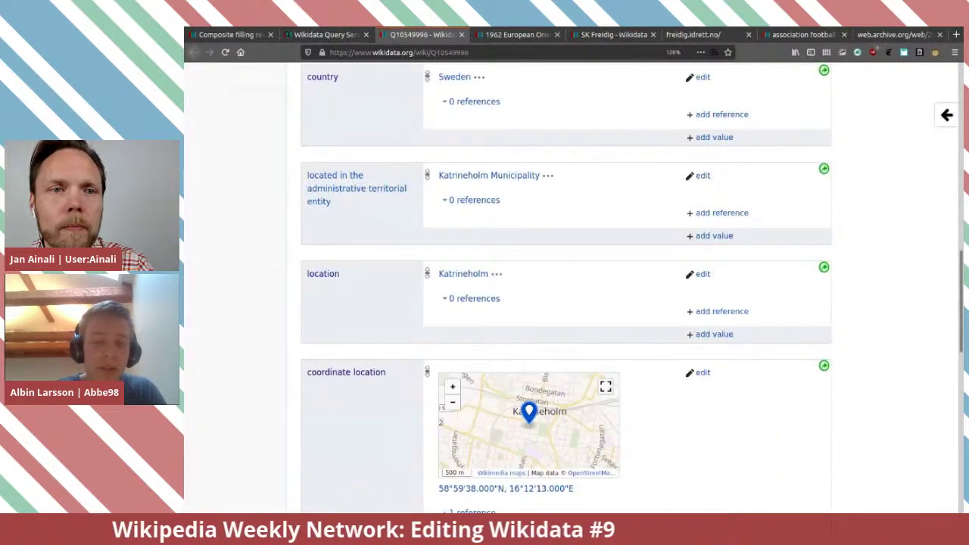
scroll(566, 288, "down", 7)
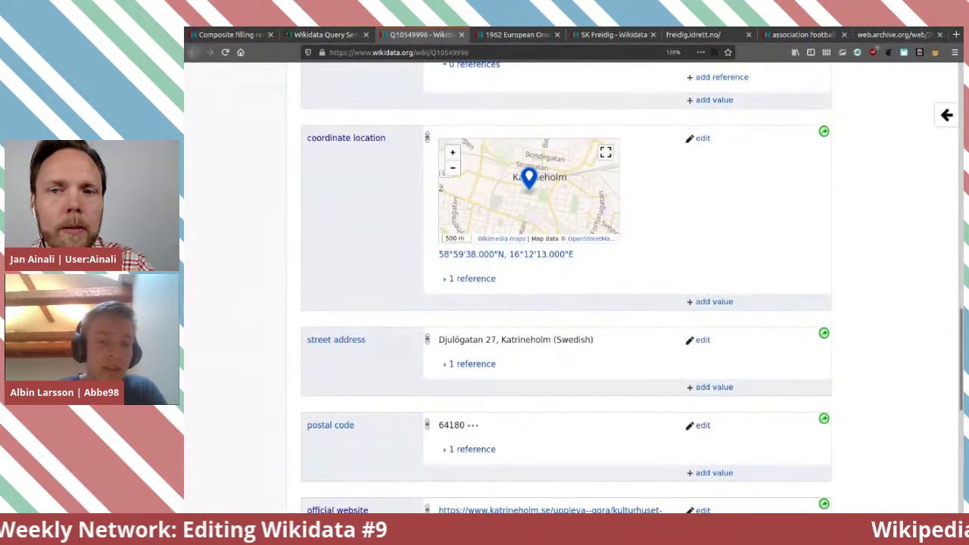
scroll(577, 141, "down", 1)
scroll(567, 288, "down", 5)
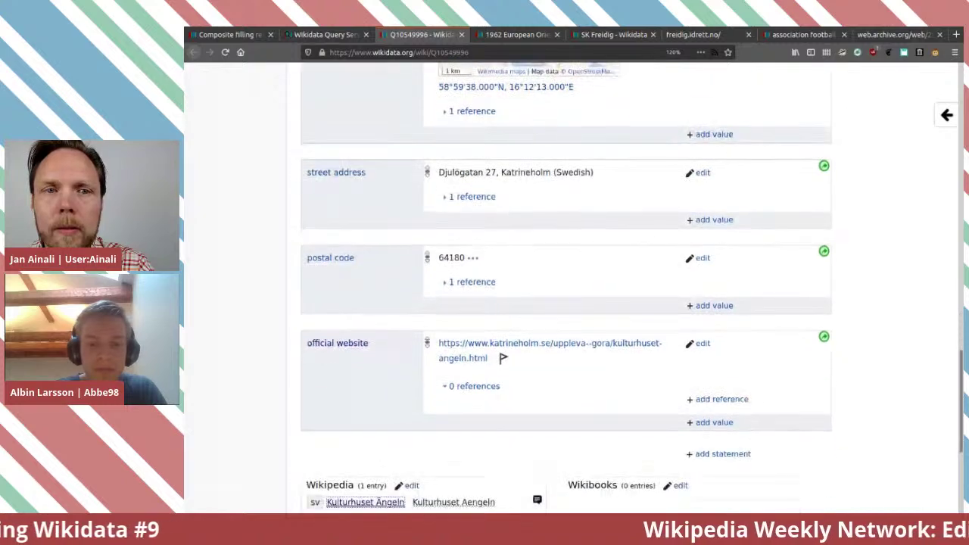
scroll(567, 288, "up", 19)
scroll(567, 288, "up", 4)
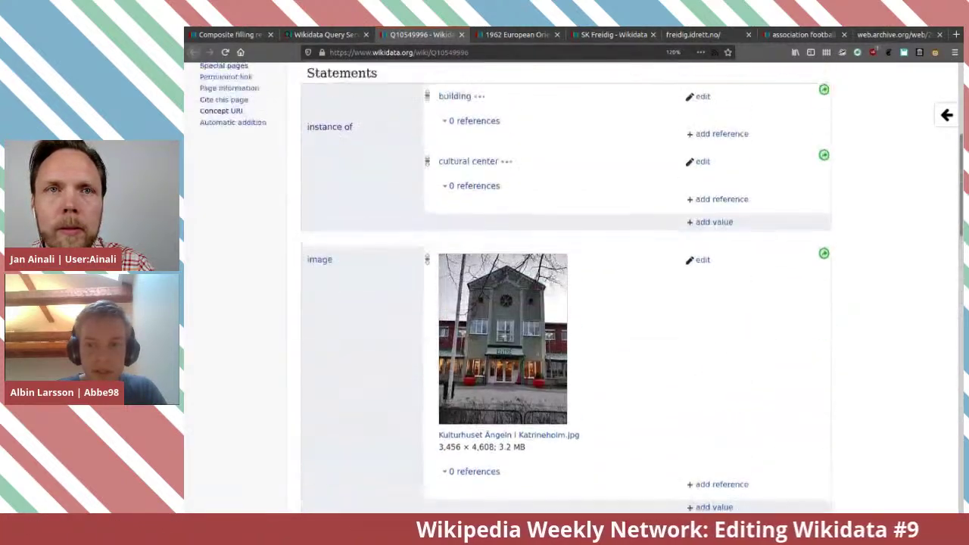
Start a new statement at the end of the Kulturhuset Ängeln item's statements with the property use.
scroll(567, 287, "down", 20)
scroll(566, 287, "up", 3)
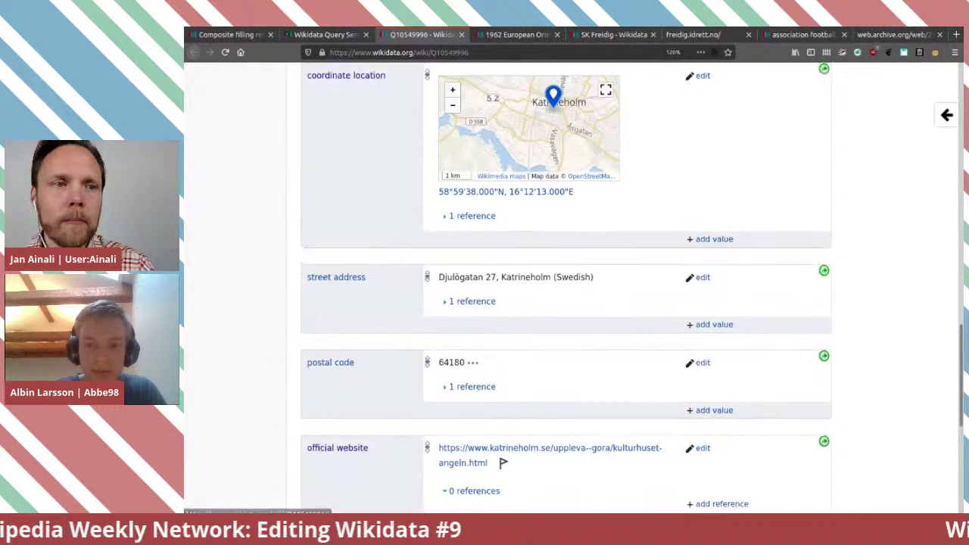
scroll(566, 287, "down", 3)
left_click(723, 319)
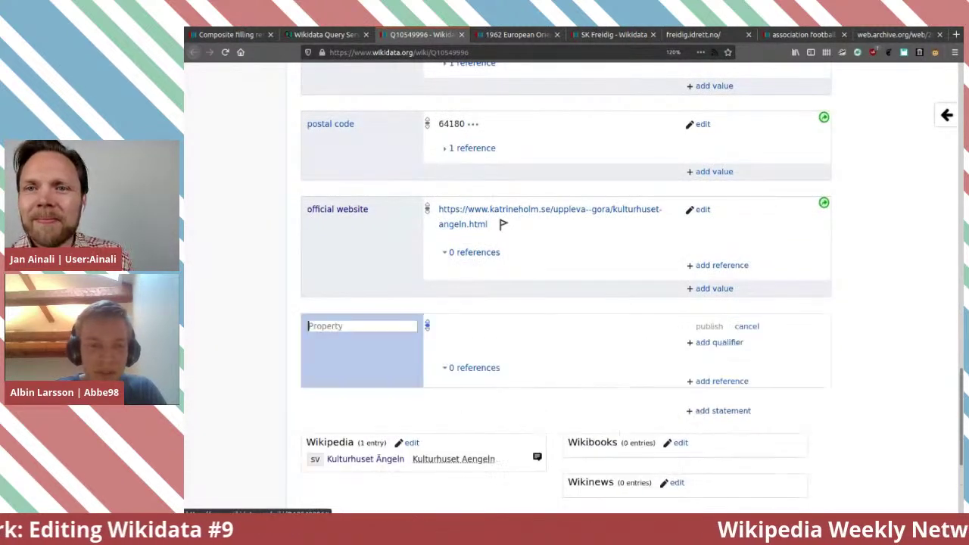
type("use")
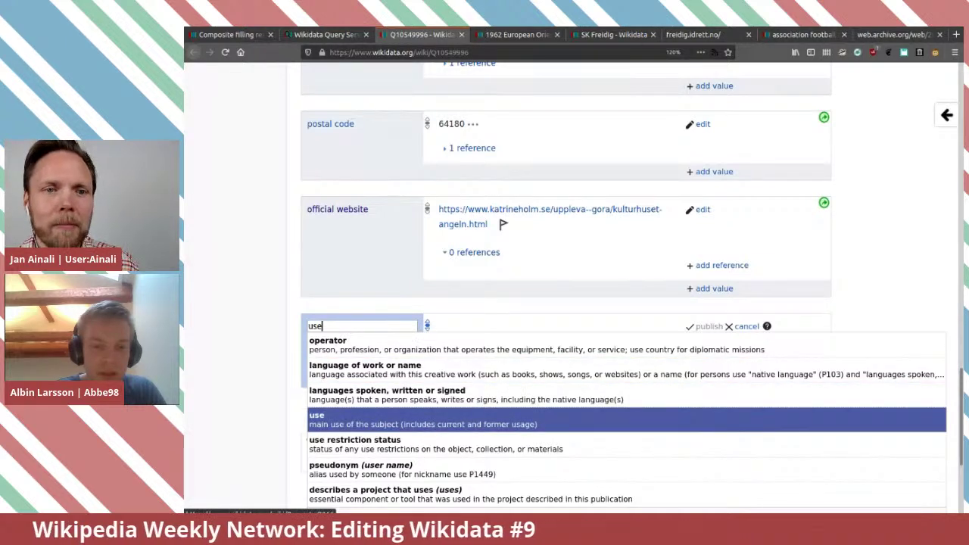
key("Return")
Set the use value to library, the institution caring for a collection of materials, and publish the statement.
type("libray")
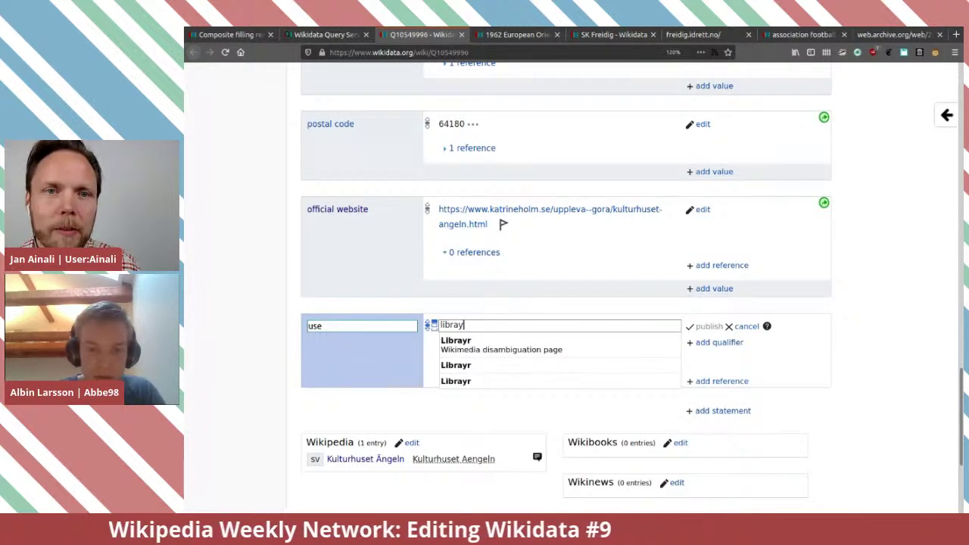
key("BackSpace")
key("BackSpace")
key("BackSpace")
key("BackSpace")
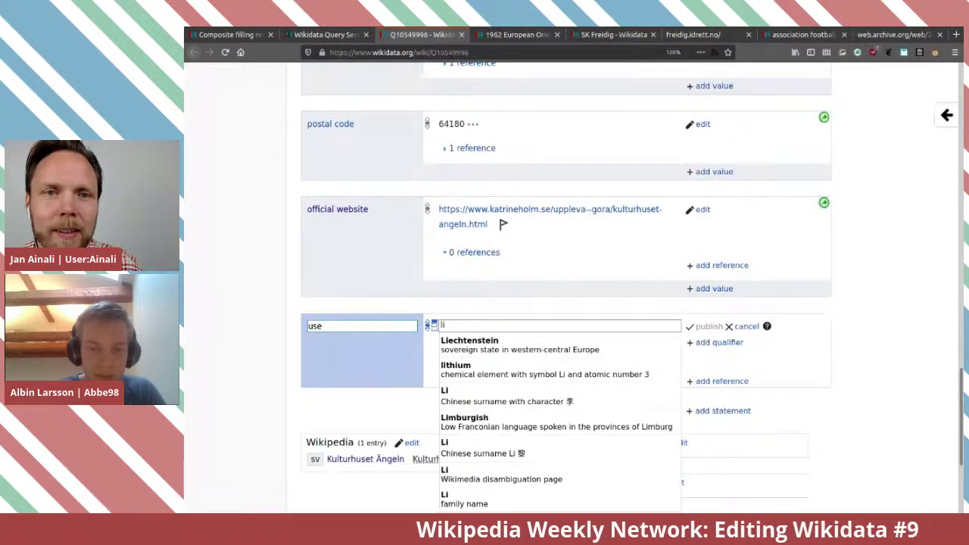
type("brary")
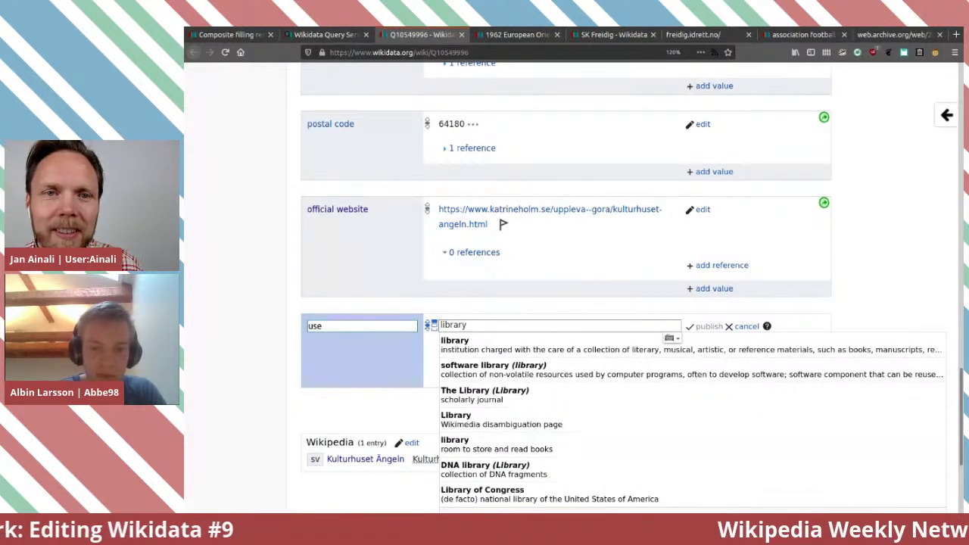
key("Down")
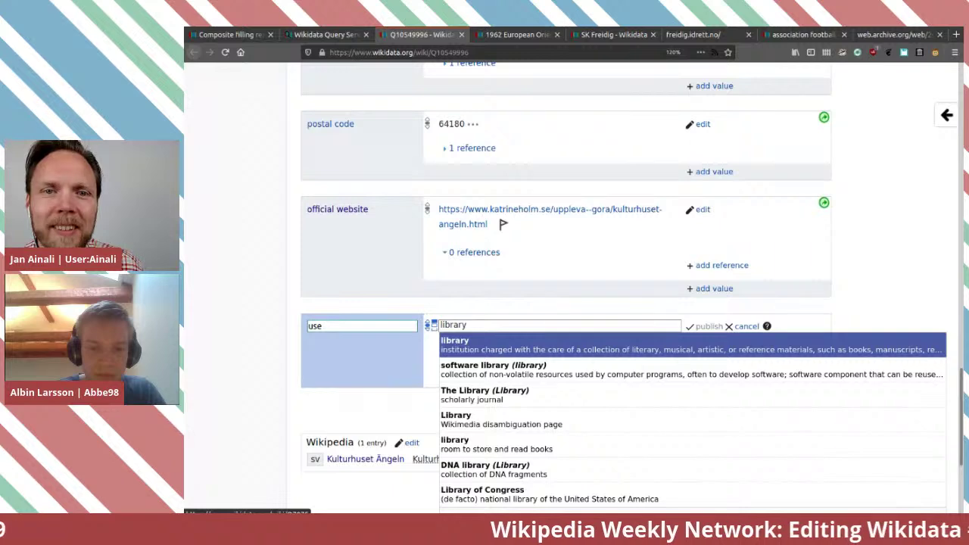
key("Return")
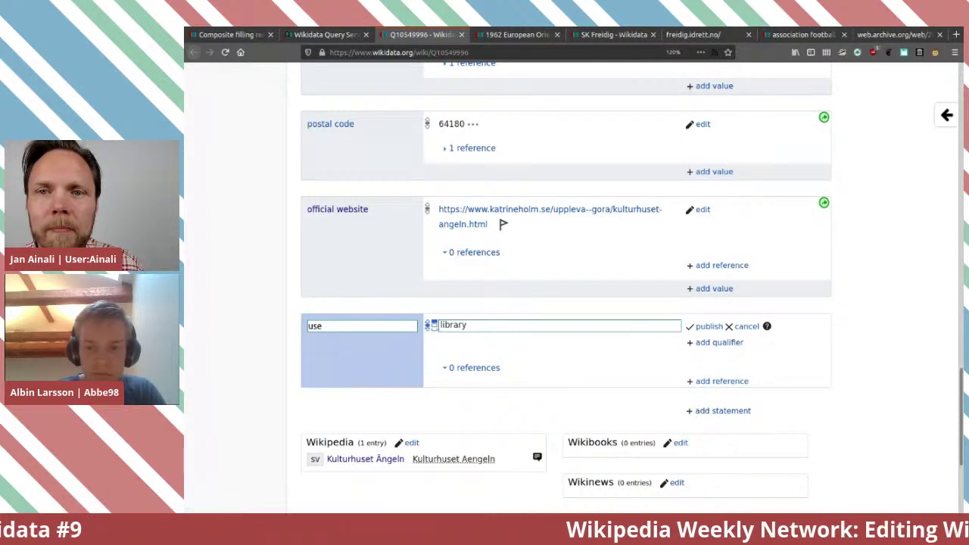
left_click(709, 326)
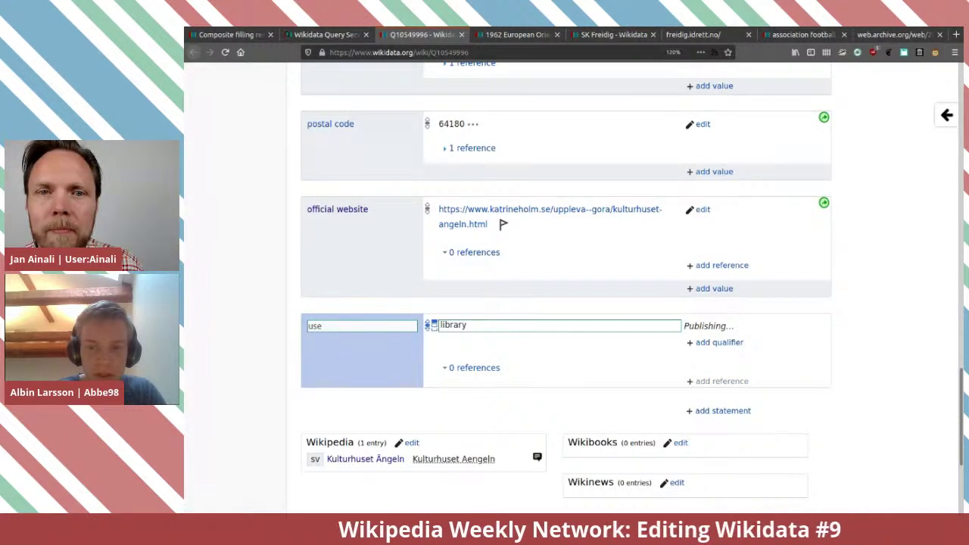
Begin a second value for the use statement and look up art gallery among the suggested items.
left_click(714, 389)
type("art")
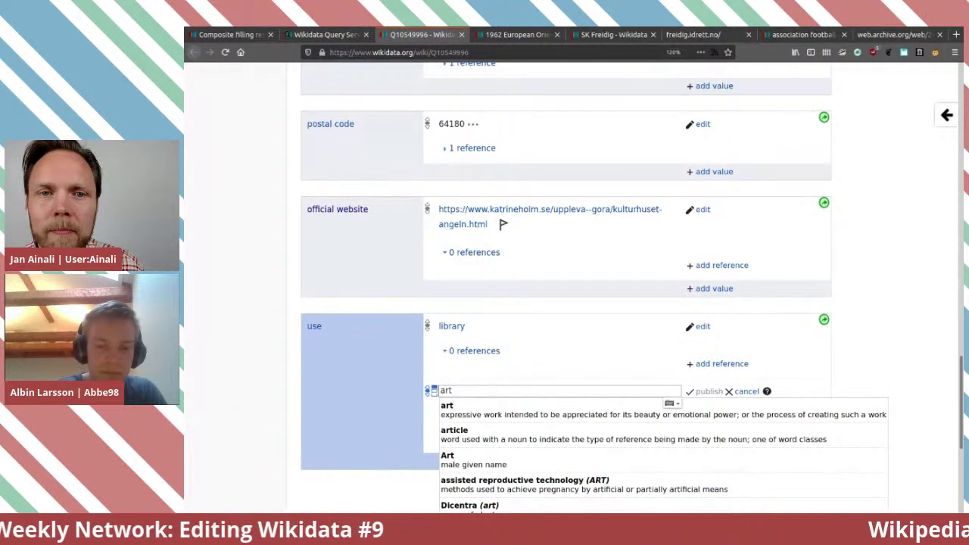
type(" gallery")
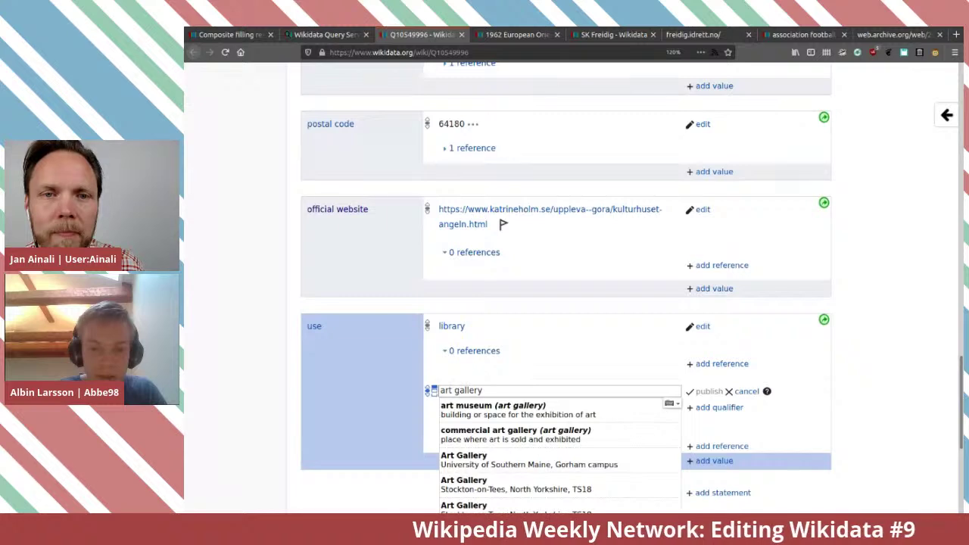
scroll(566, 272, "down", 1)
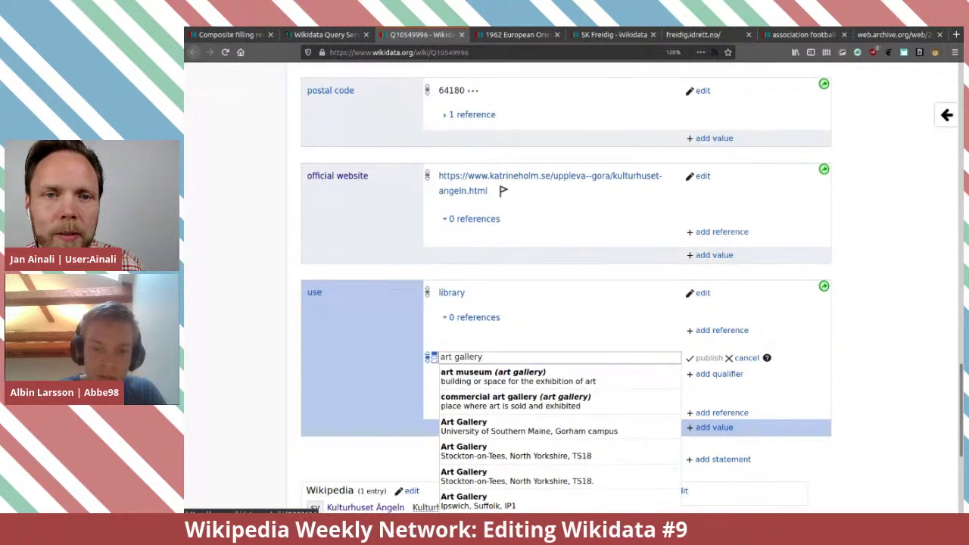
scroll(560, 351, "down", 3)
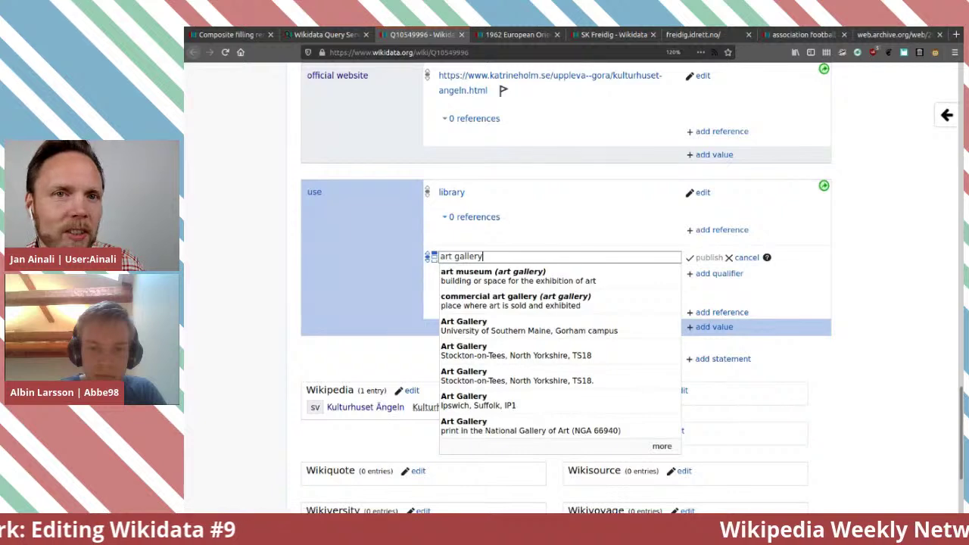
Replace the second use value's search text with konsthall and open the Konsthall and kunsthalle suggestions in new tabs.
triple_click(470, 256)
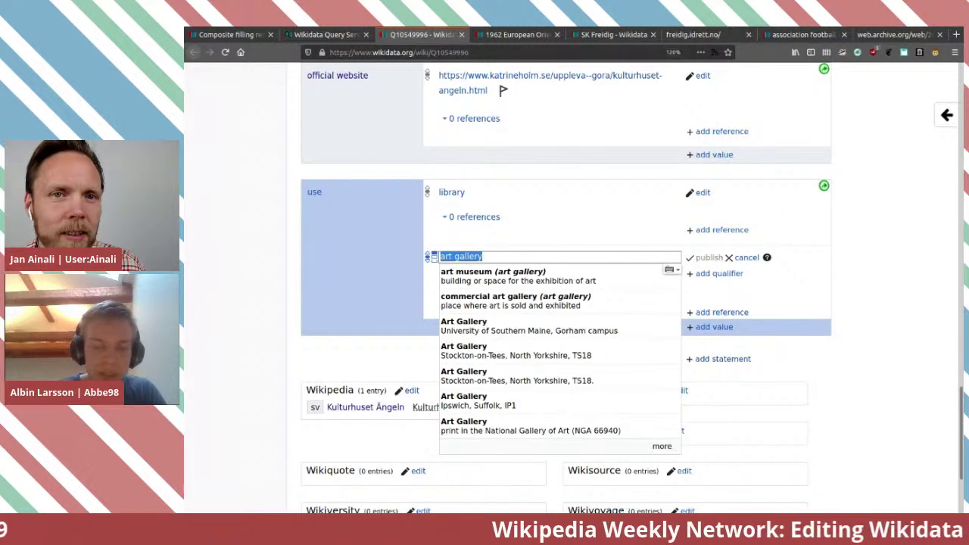
type("konstha")
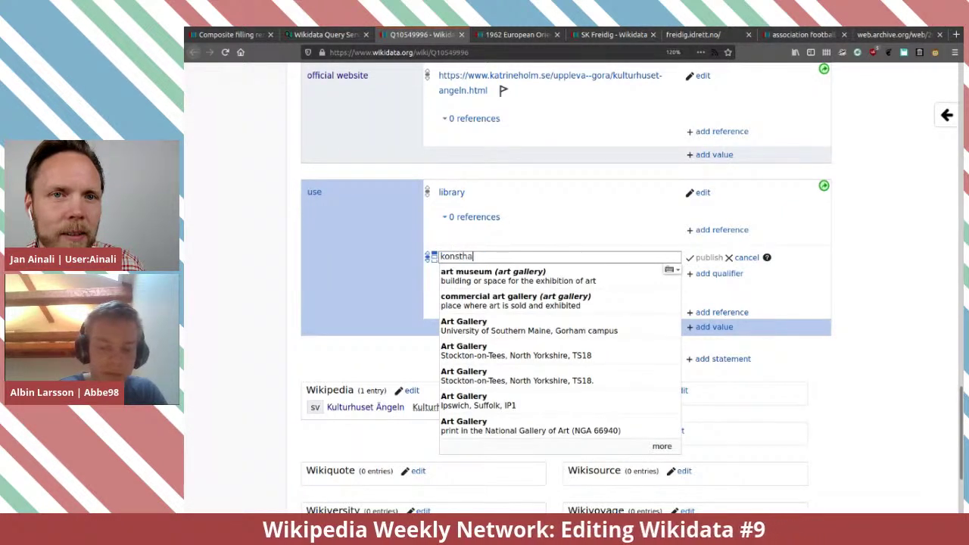
type("ll")
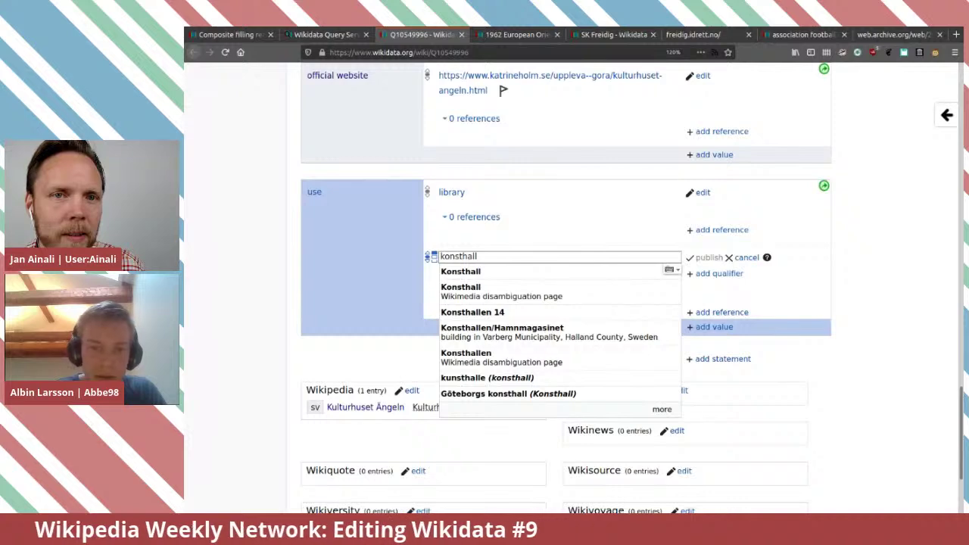
key("Down")
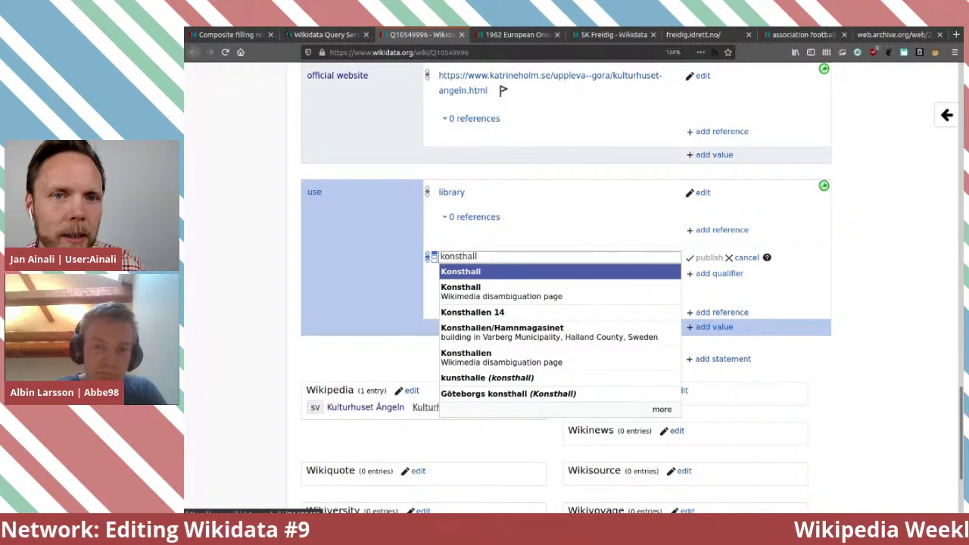
key("Up")
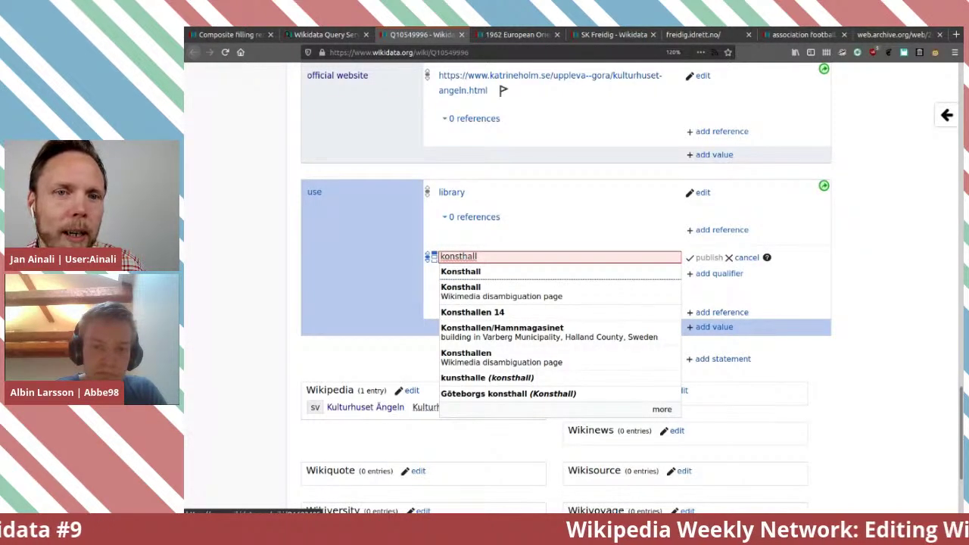
key("Down")
key("Down")
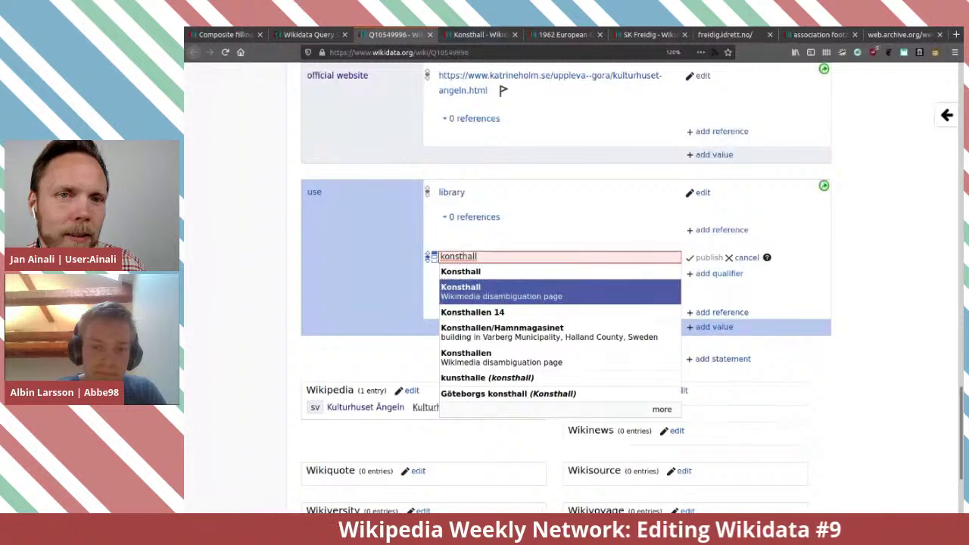
key("Down")
key("Down")
key("Down")
key("Down")
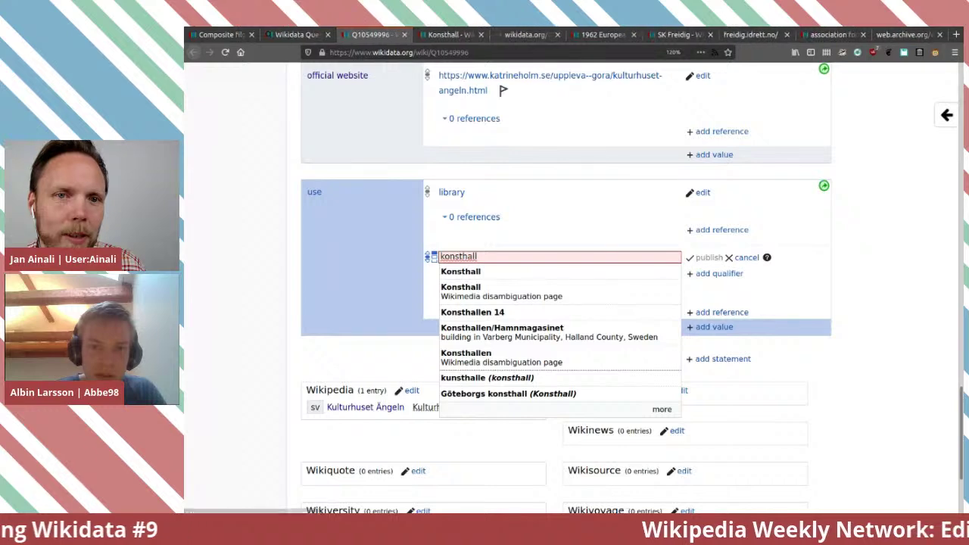
Check the Konsthall item and close its tab, and examine the kunsthalle item's labels, descriptions and subclass of statements.
key("ctrl+Tab")
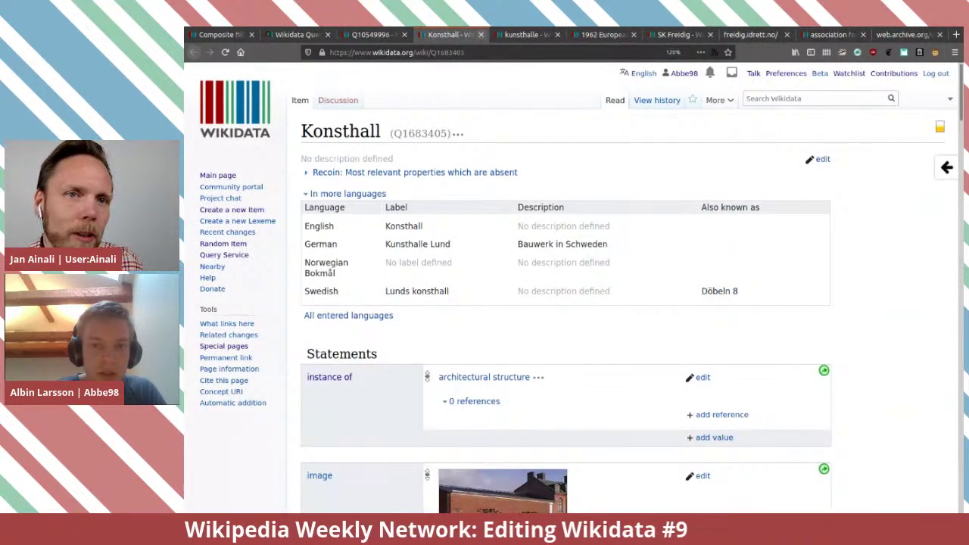
key("ctrl+Tab")
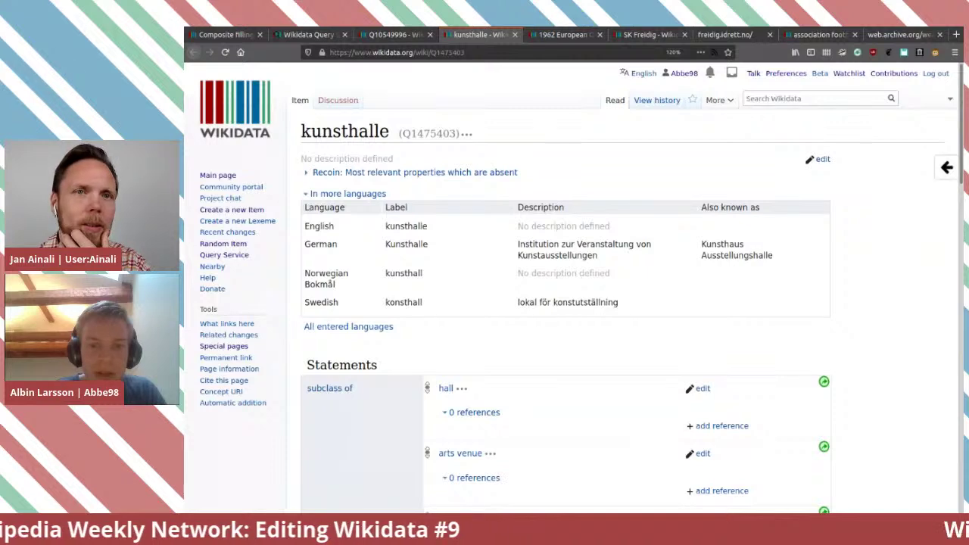
scroll(568, 303, "down", 6)
scroll(568, 303, "up", 3)
scroll(568, 302, "up", 1)
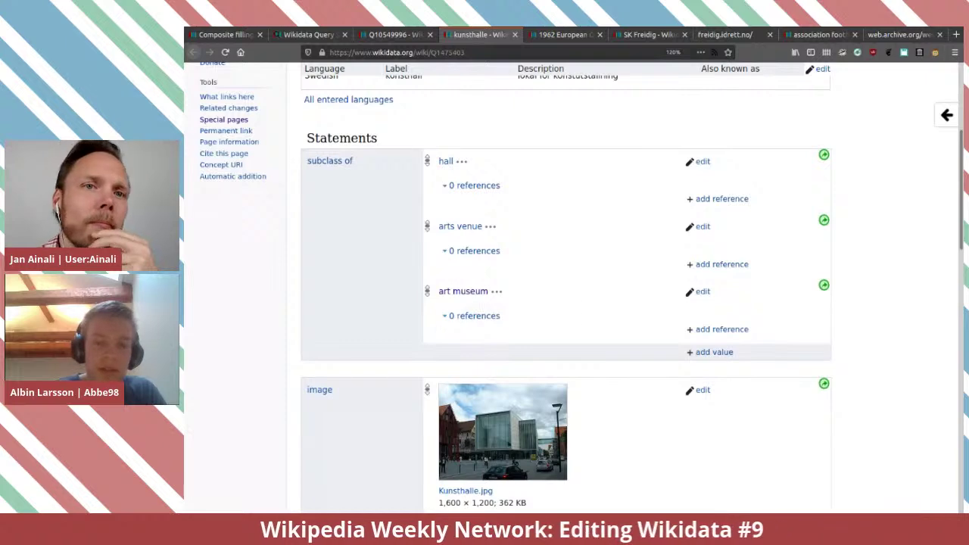
Return to the Kulturhuset Ängeln item, choose kunsthalle as the second use value and publish it.
key("ctrl+Page_Up")
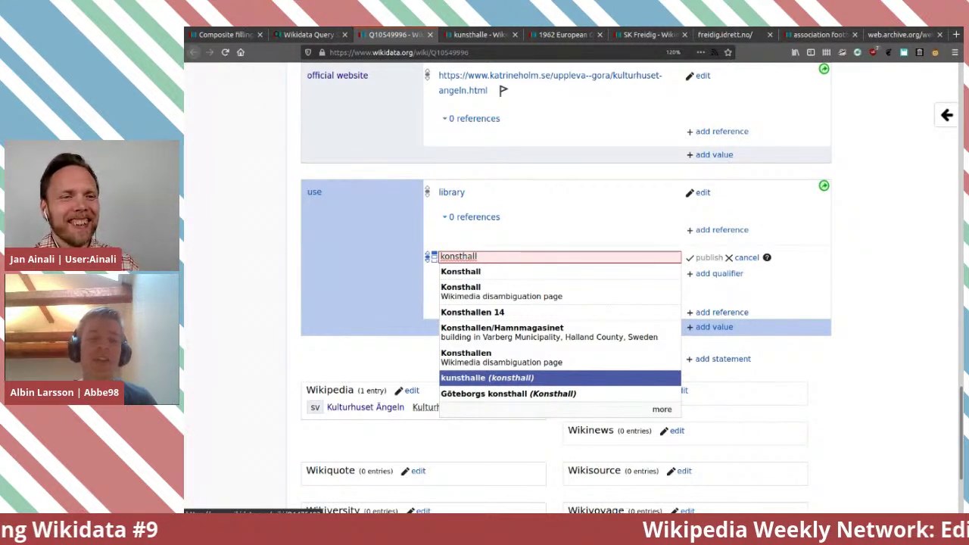
key("Return")
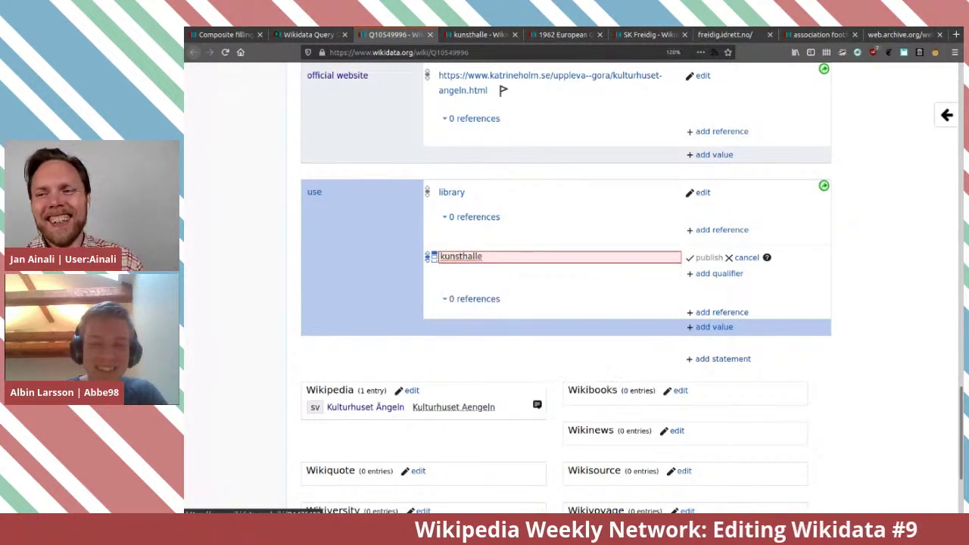
key("Return")
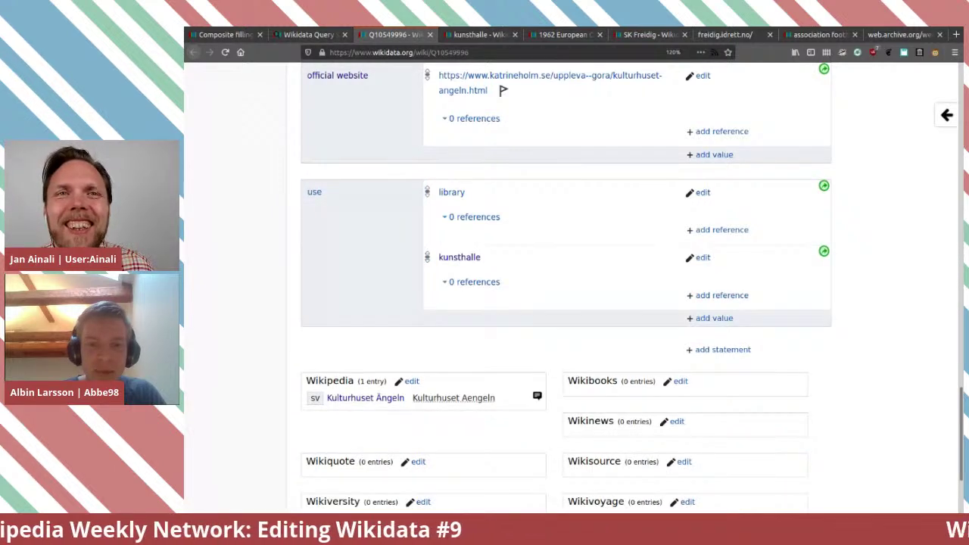
Add a third use value by searching for cafe, choose coffeehouse, the establishment serving coffee and tea, and publish it.
scroll(566, 288, "up", 5)
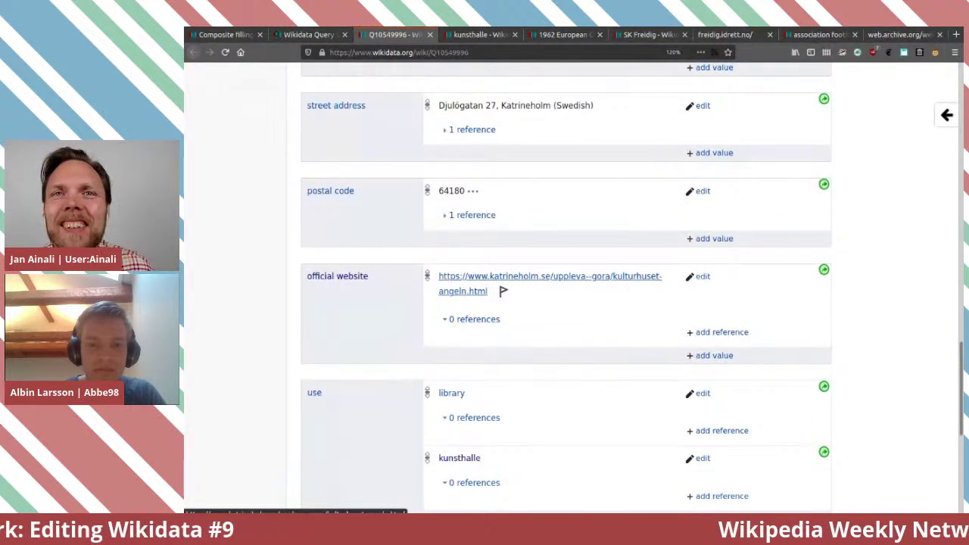
scroll(566, 288, "down", 2)
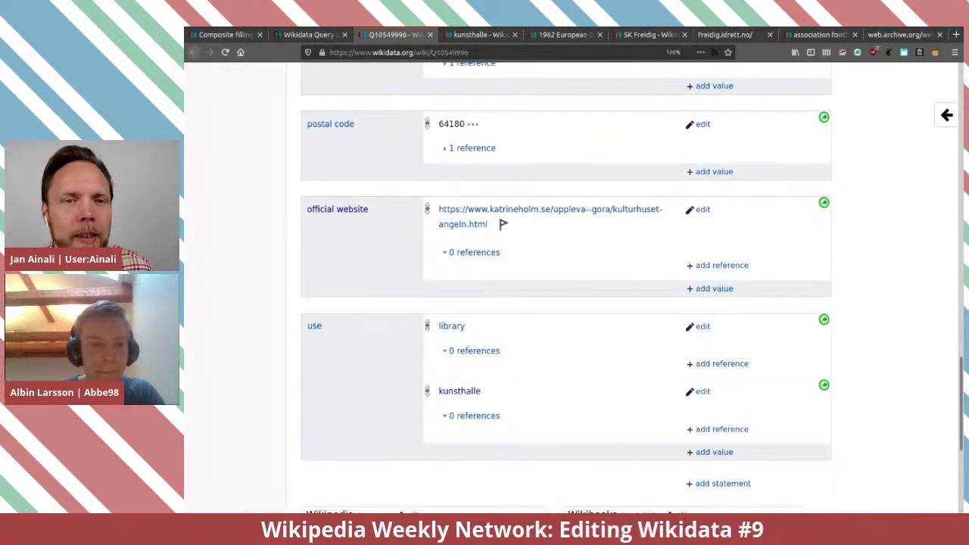
left_click(714, 452)
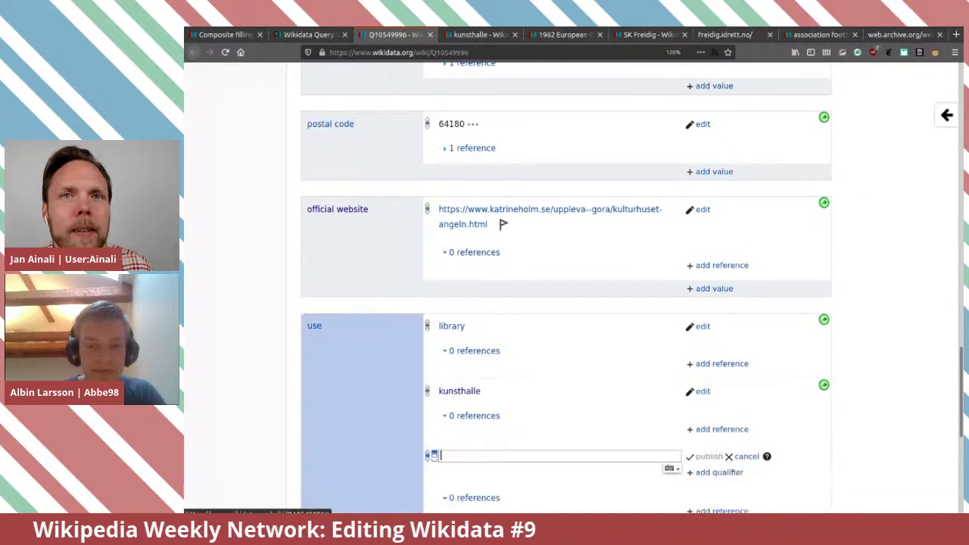
scroll(566, 287, "down", 5)
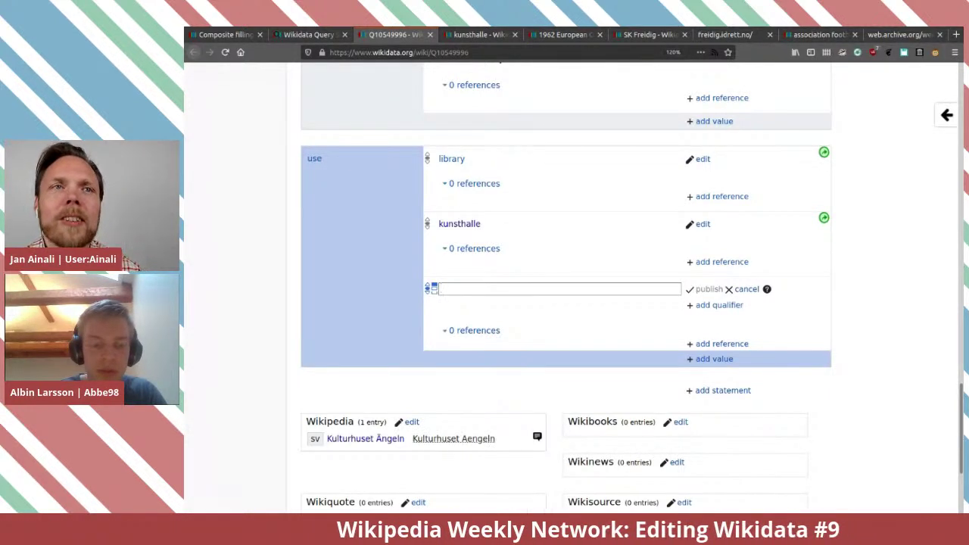
type("cafe")
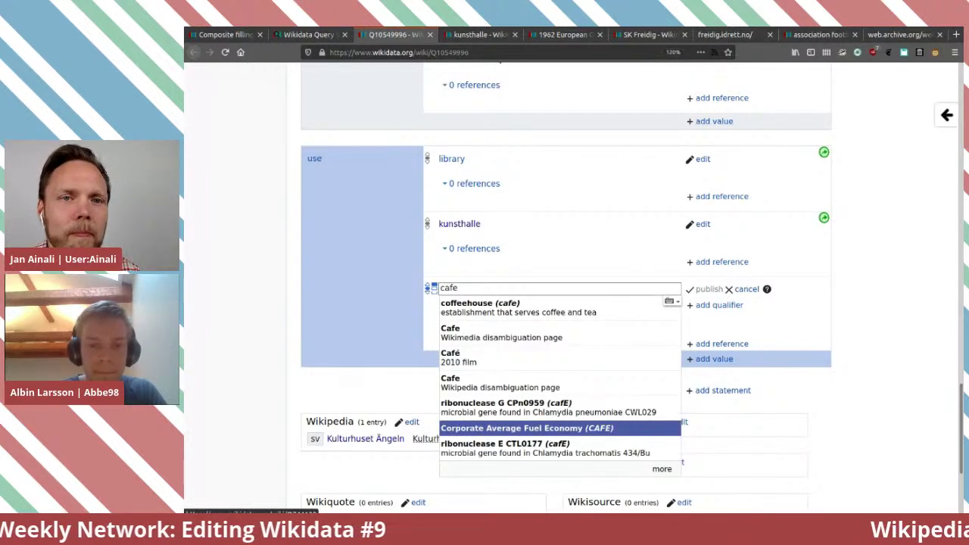
key("Up")
key("Up")
key("Up")
key("Up")
key("Up")
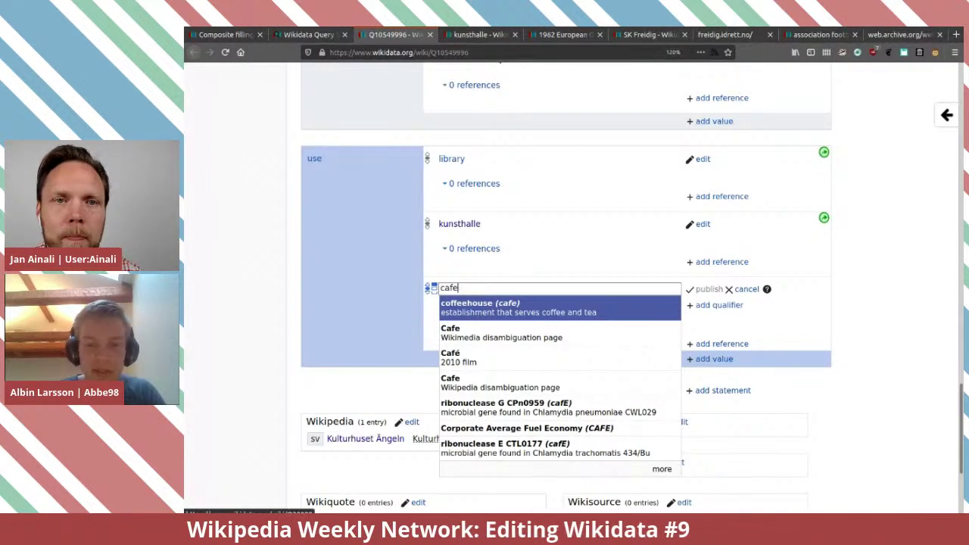
key("Return")
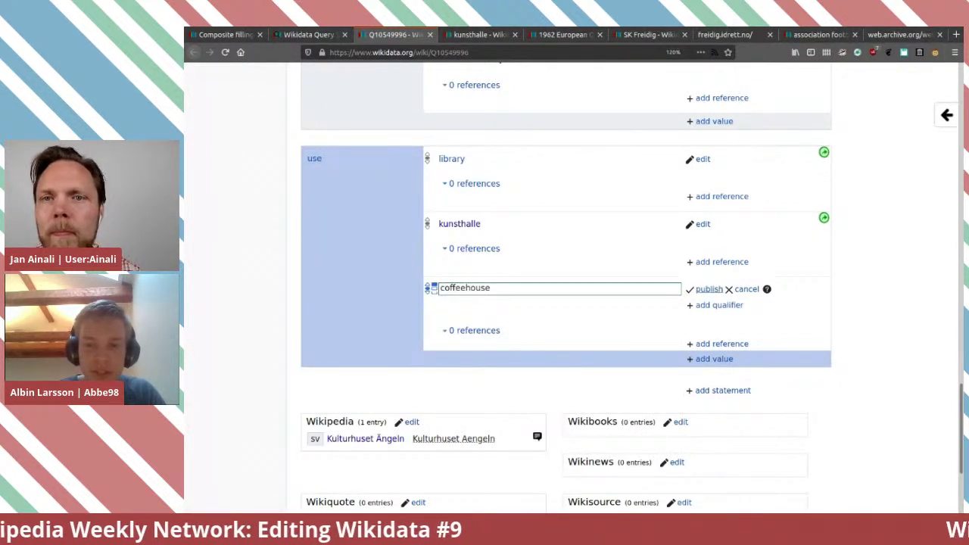
key("Return")
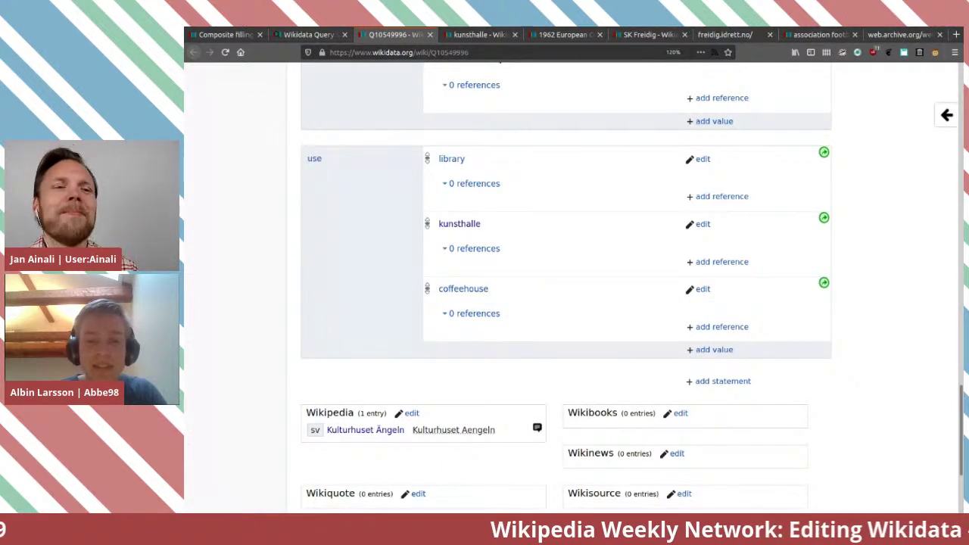
scroll(502, 156, "up", 3)
scroll(567, 272, "up", 5)
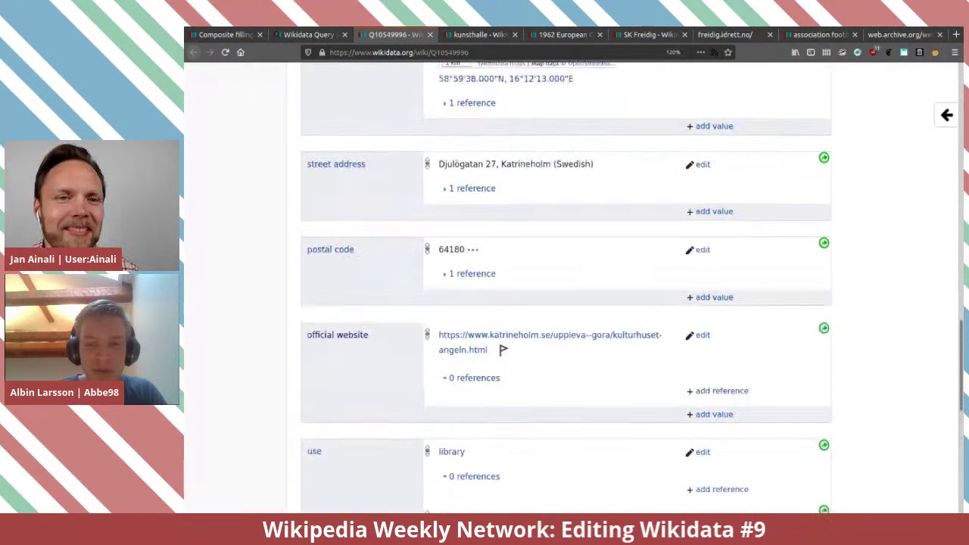
Start a new statement on the Kulturhuset Ängeln item with operator as its property.
scroll(566, 272, "down", 5)
scroll(567, 273, "up", 5)
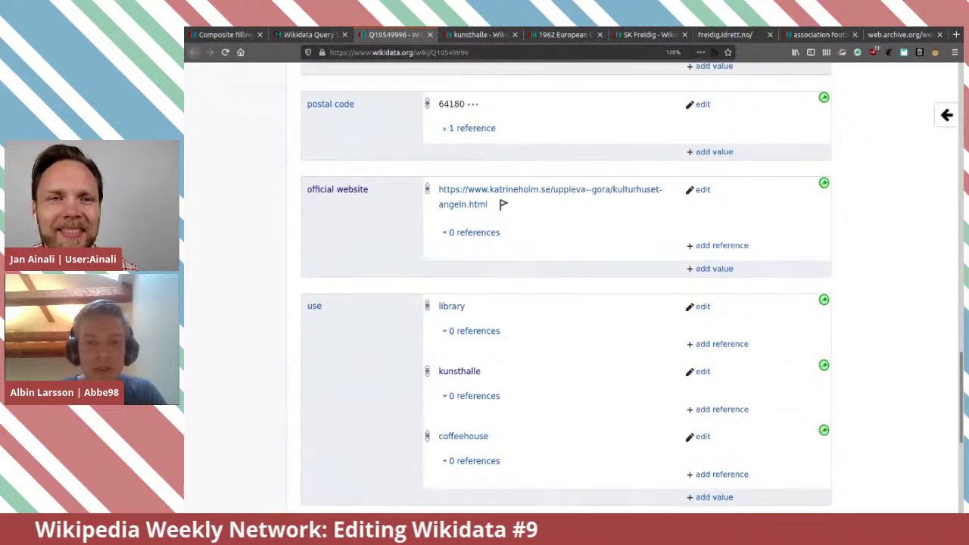
scroll(567, 272, "down", 4)
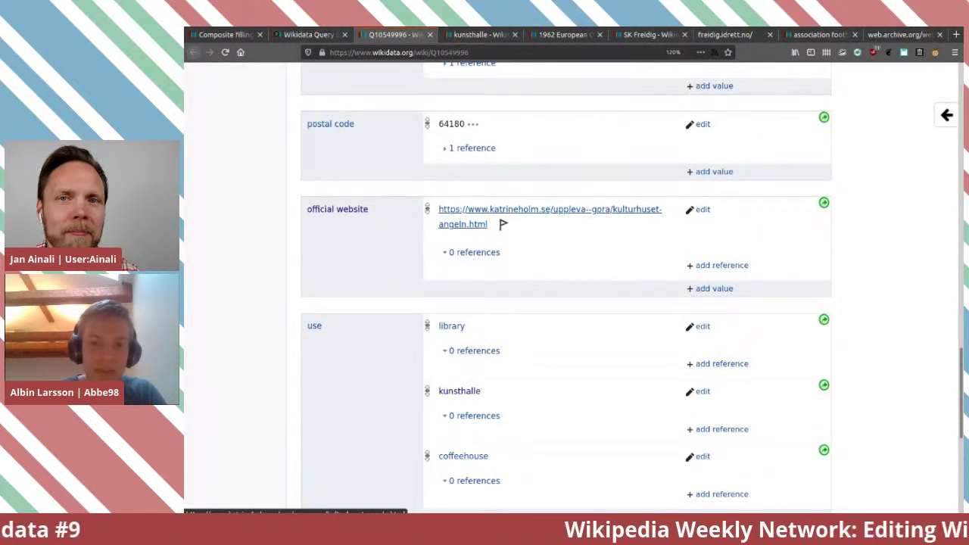
scroll(530, 215, "down", 1)
scroll(719, 348, "down", 5)
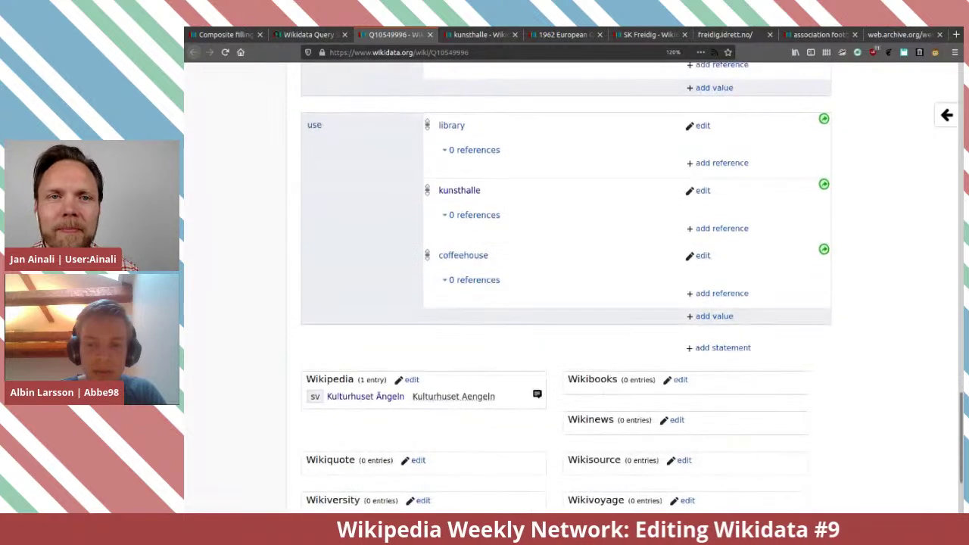
left_click(719, 348)
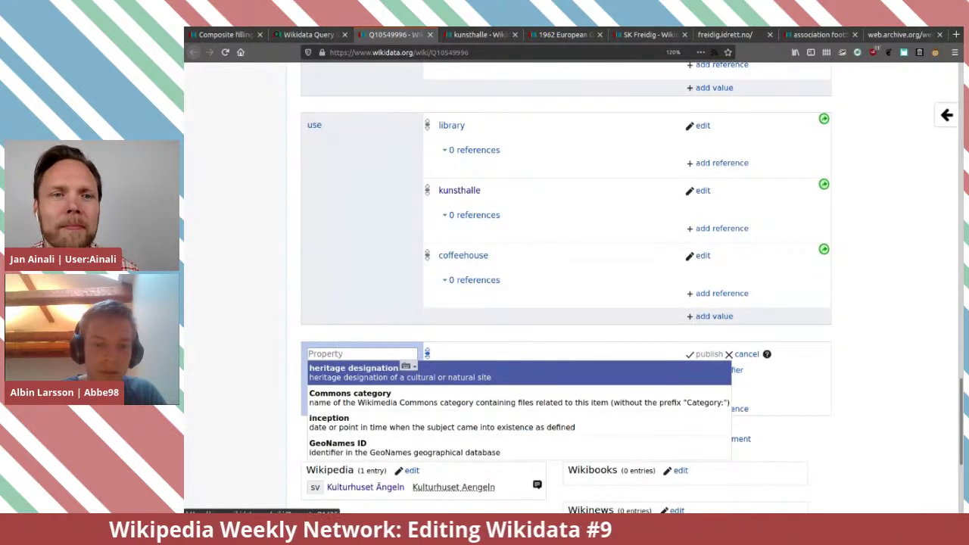
type("operator")
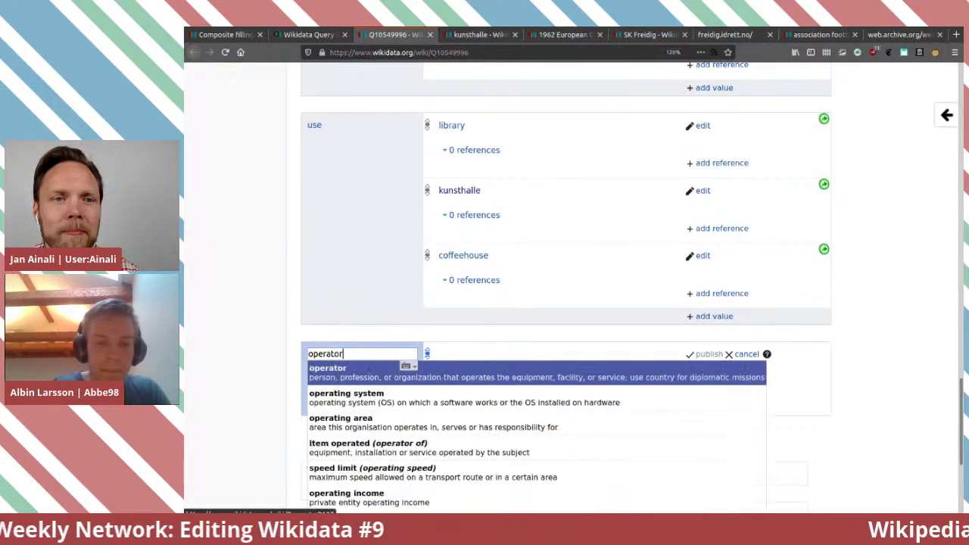
key("Return")
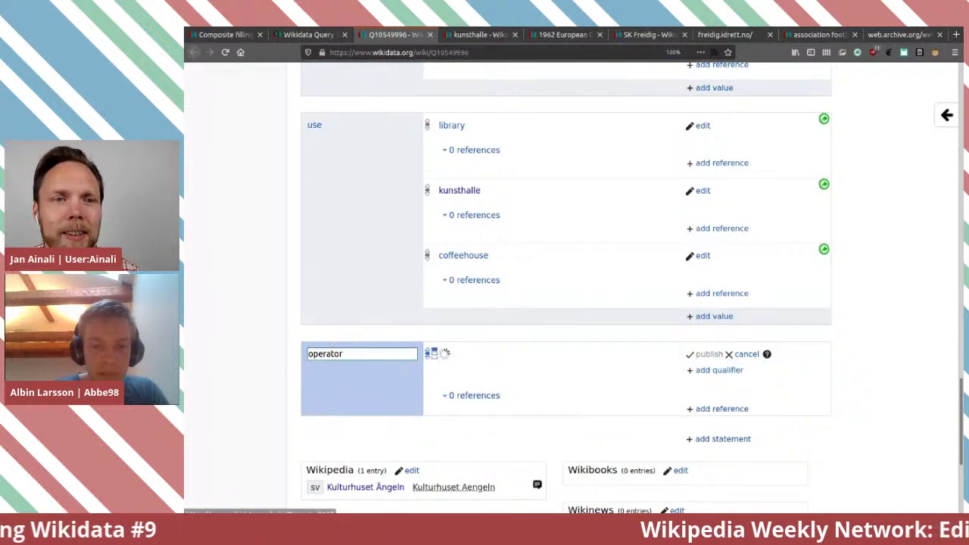
Search for Katrineholms kommun, choose Katrineholm Municipality as the operator value and publish the statement.
type("K")
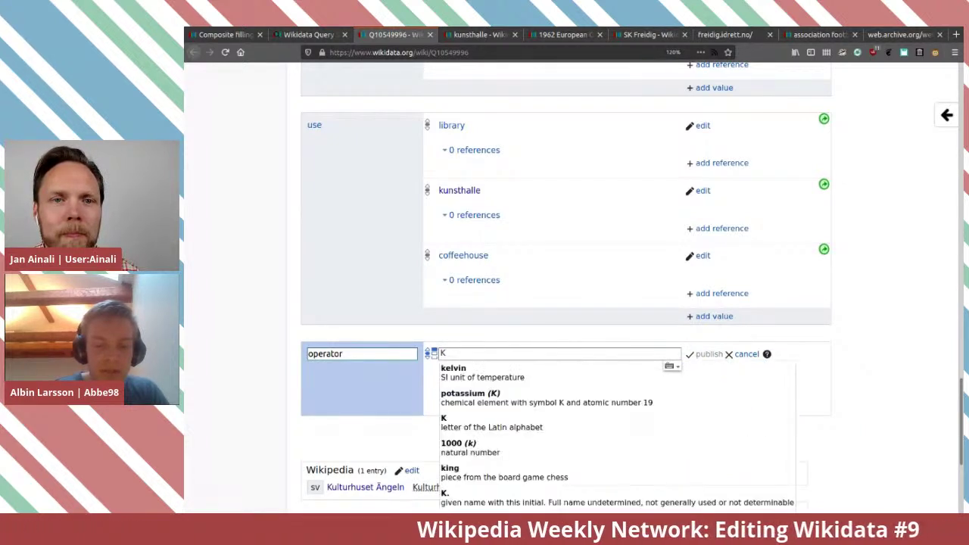
type("atrineh")
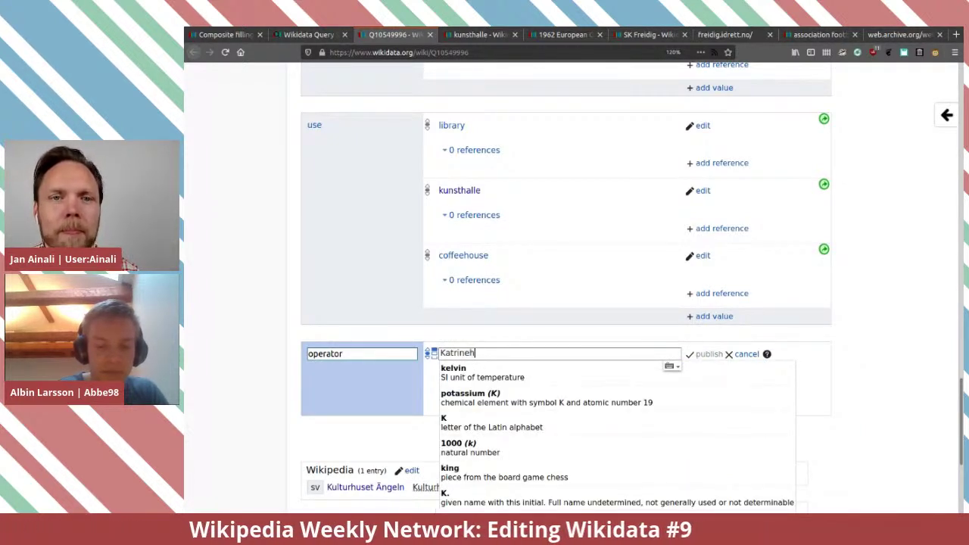
type("olms komun")
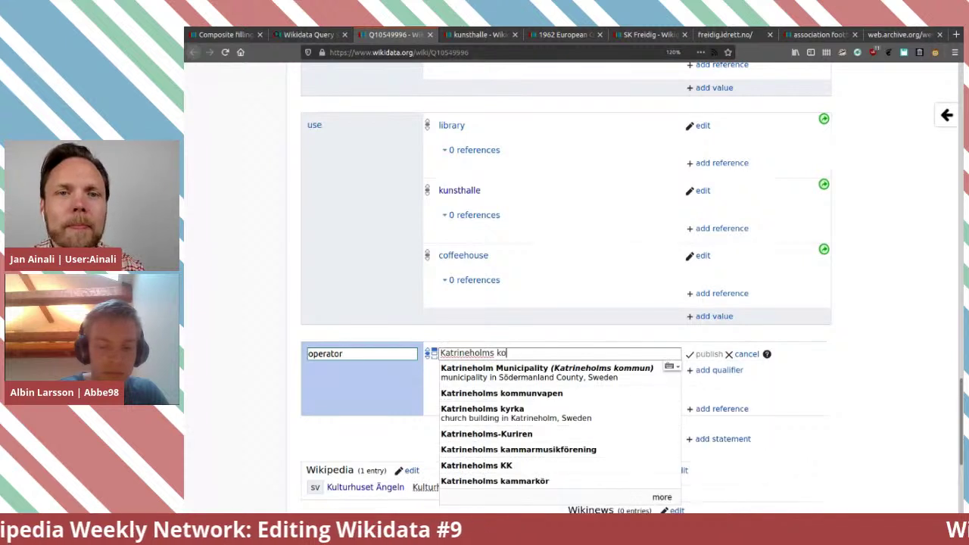
key("BackSpace")
key("BackSpace")
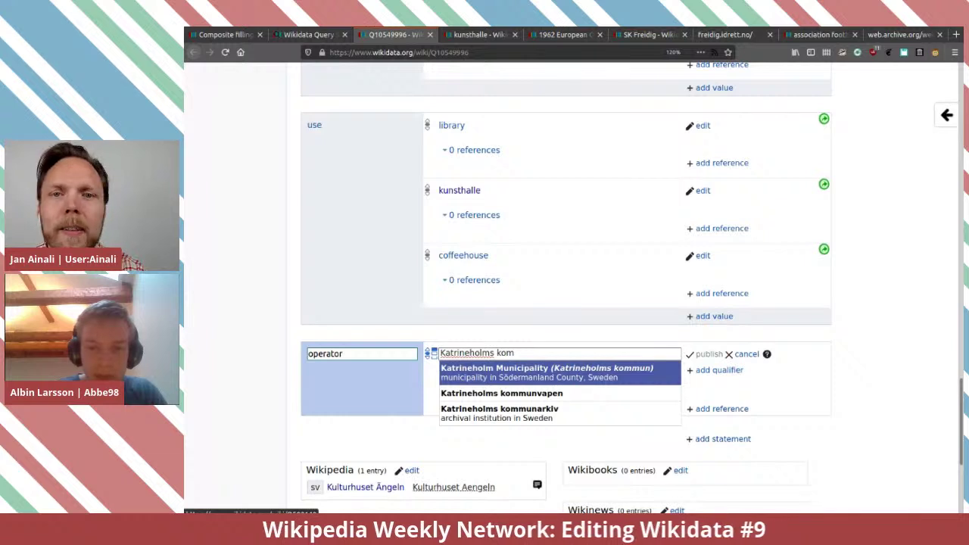
key("Return")
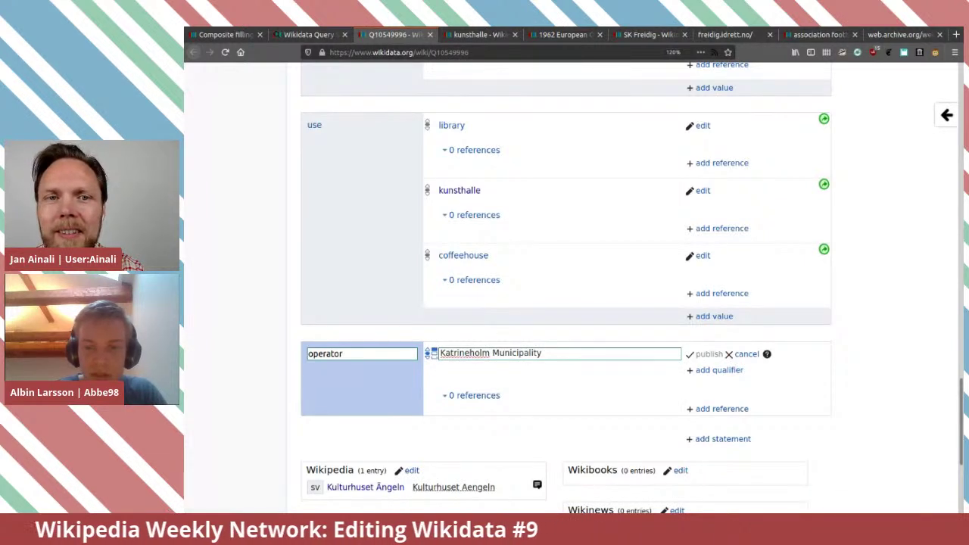
key("Return")
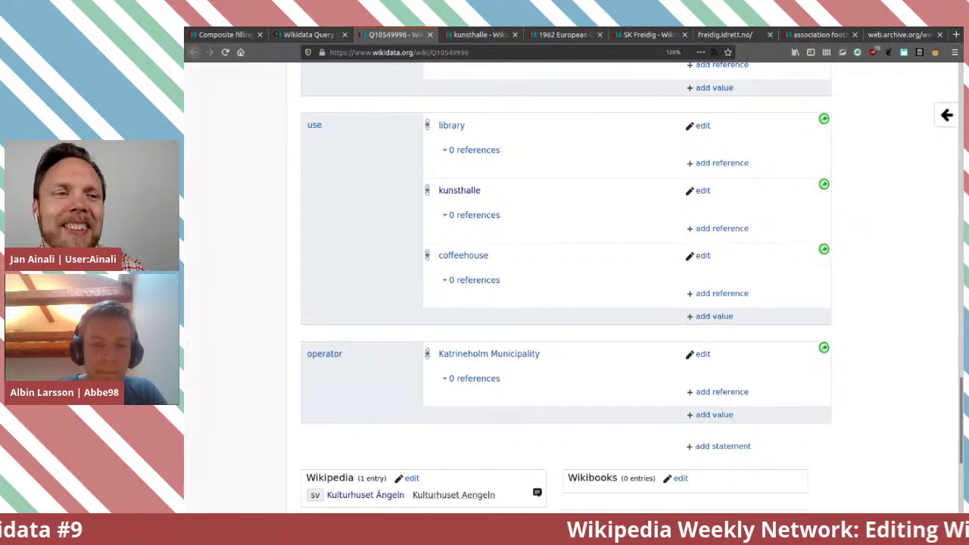
Review the official website, use and operator statements on the Kulturhuset Ängeln item.
scroll(567, 288, "up", 3)
scroll(566, 288, "down", 2)
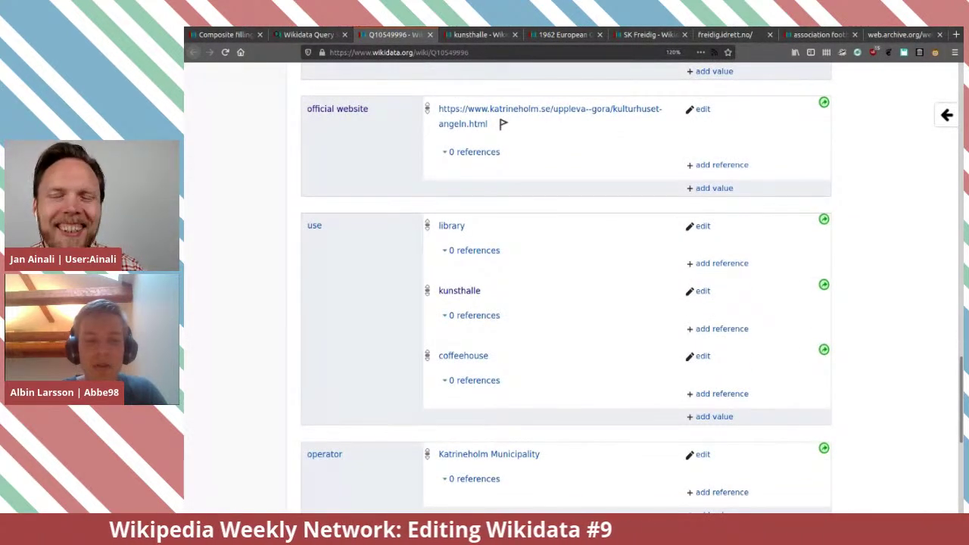
scroll(567, 287, "down", 1)
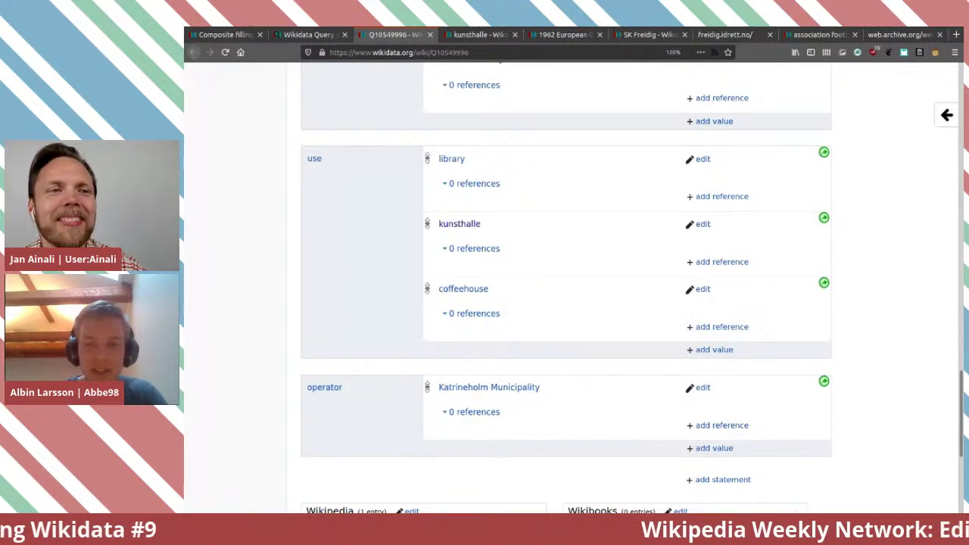
scroll(567, 287, "down", 1)
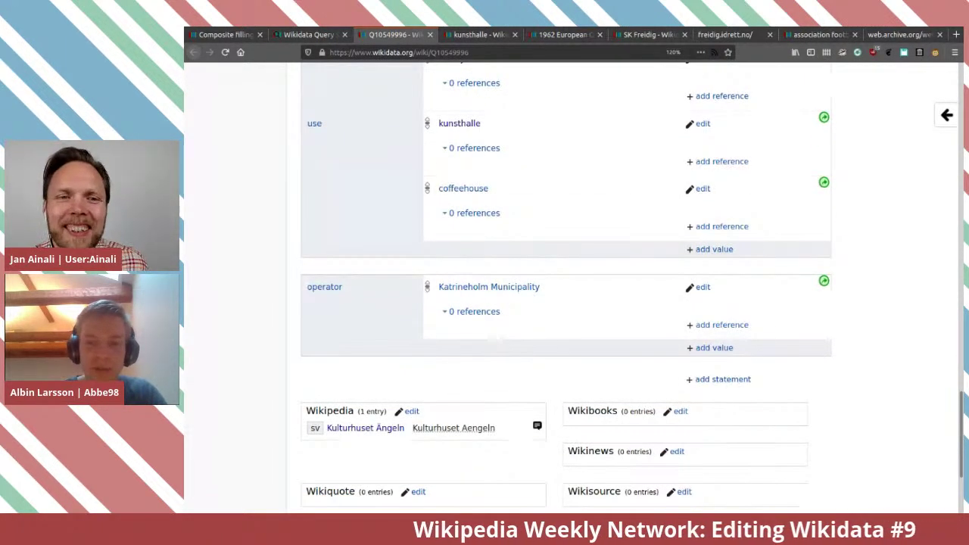
scroll(566, 287, "up", 3)
scroll(567, 288, "down", 3)
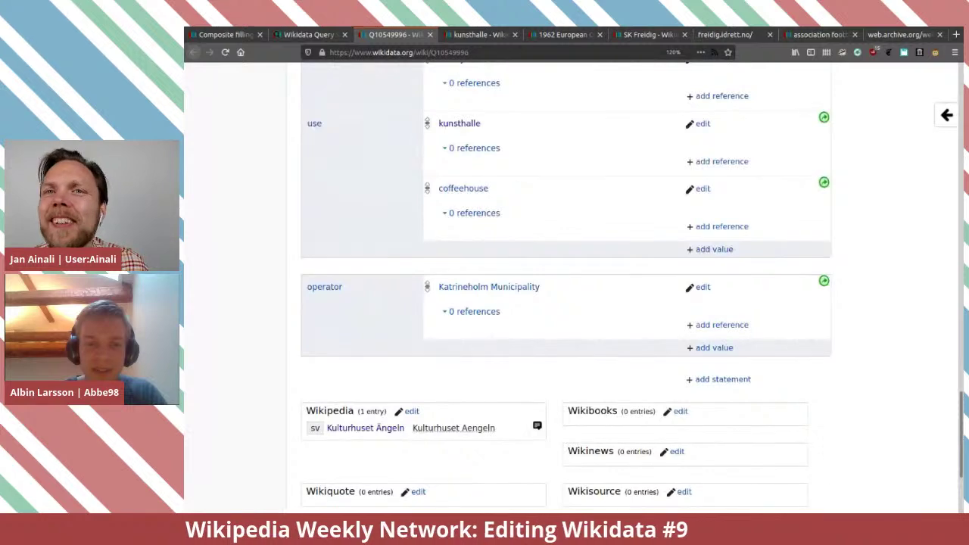
scroll(567, 288, "up", 1)
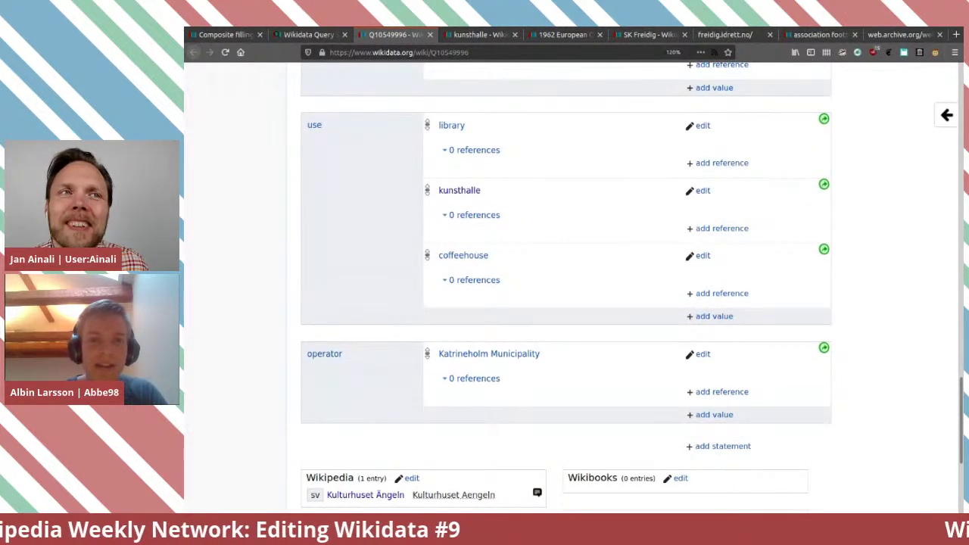
Close the Kulturhuset Ängeln item and return to the query text of the P276 location query in Wikidata Query Service.
left_click(429, 34)
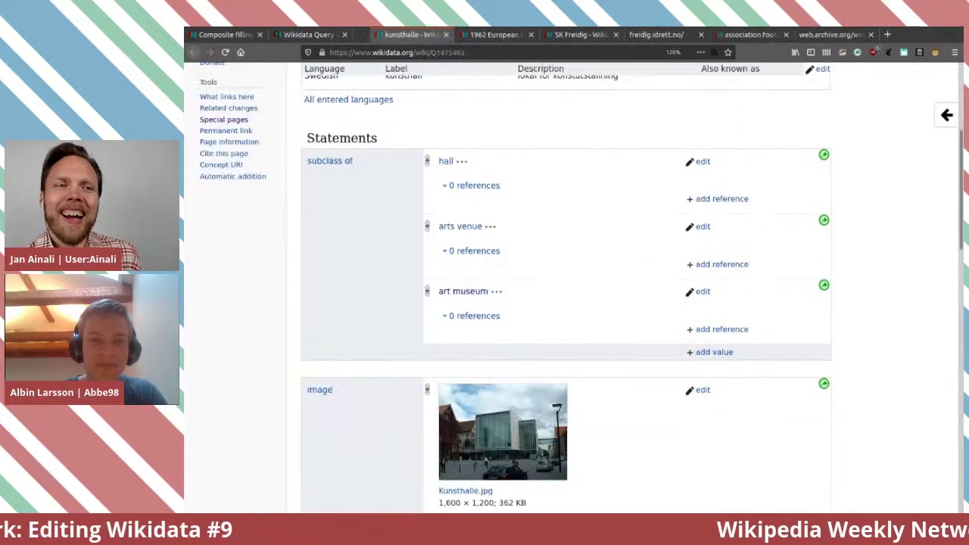
left_click(309, 34)
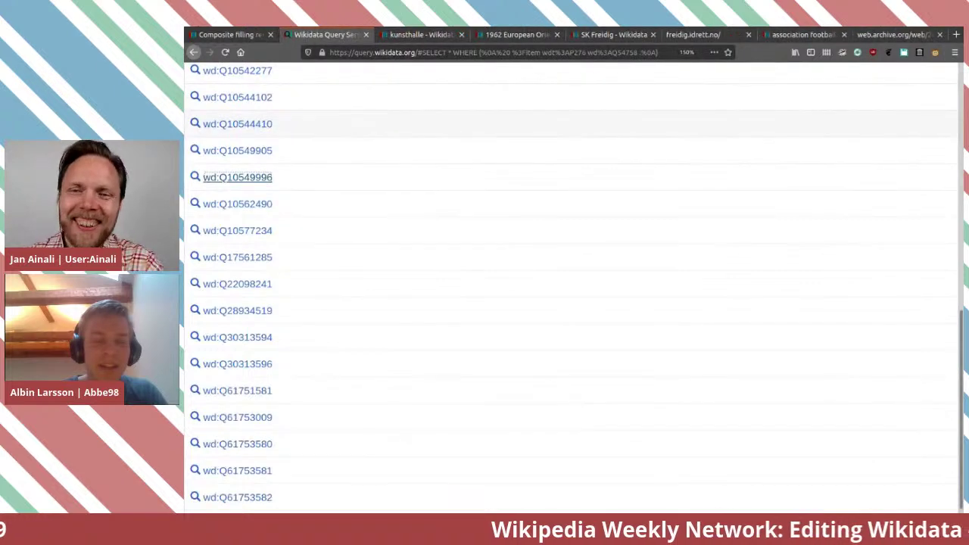
key("Home")
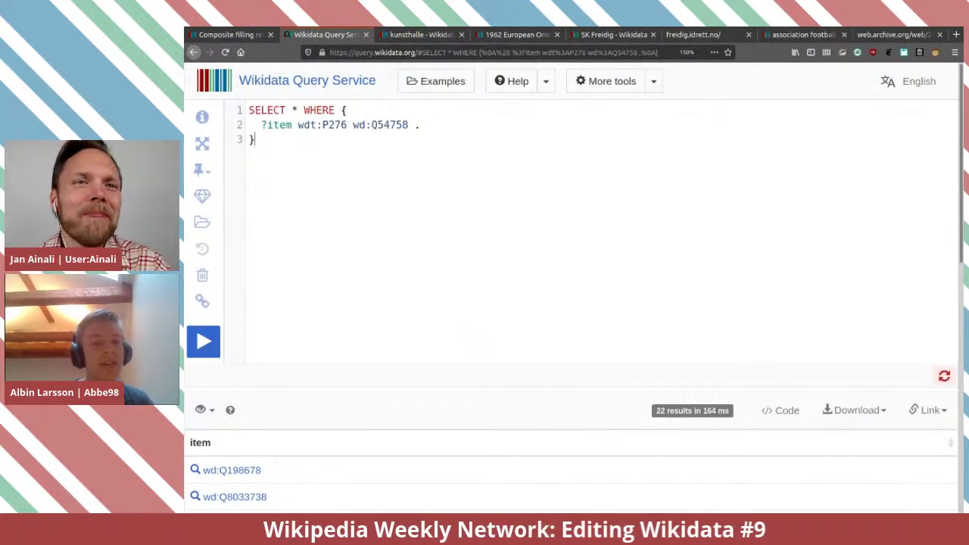